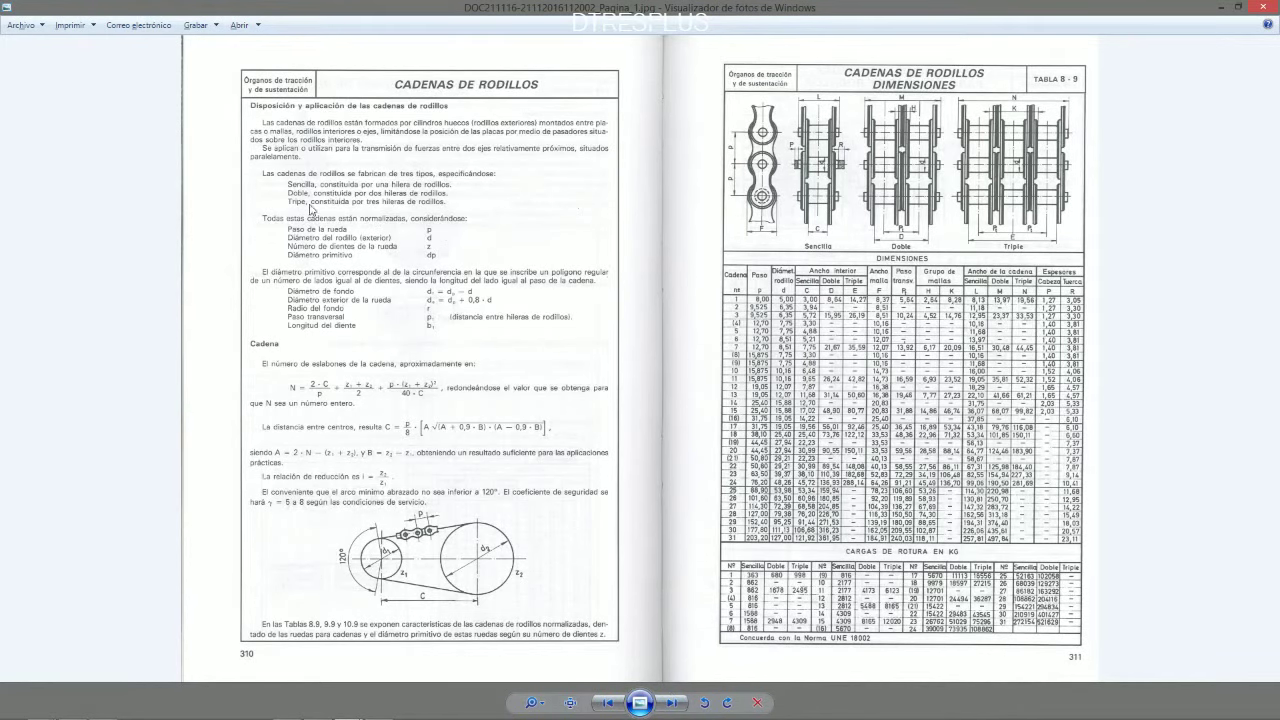
# Step: Enlarge the pages 312–313 sprocket tables, then return to NX 11's SPRK DVD.prt
pyautogui.click(672, 702)
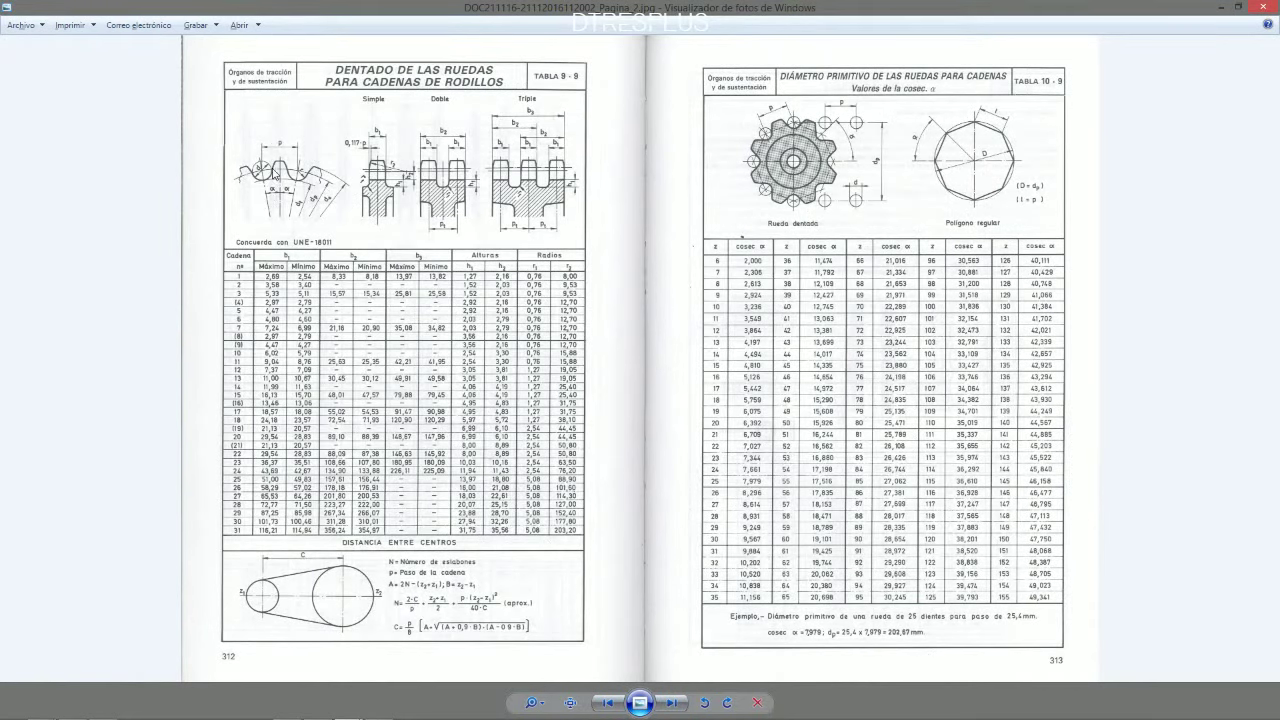
pyautogui.scroll(3, 268, 172)
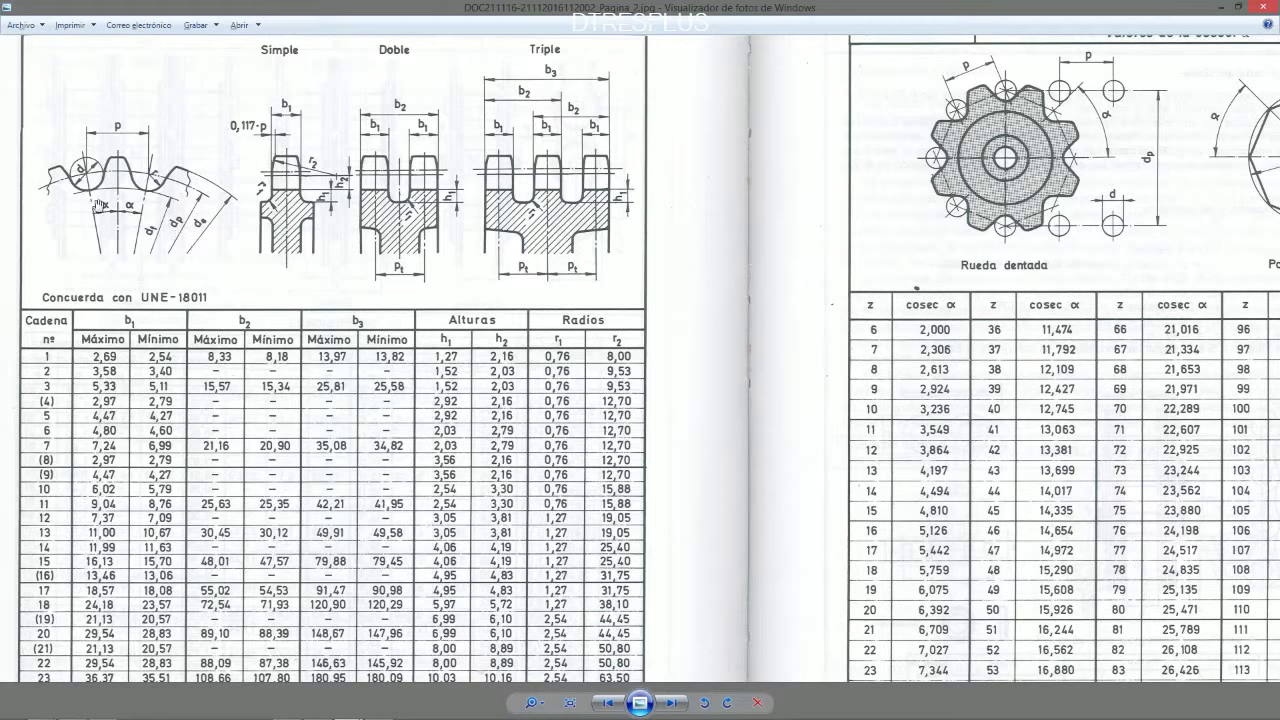
pyautogui.hotkey('alt', 'Tab')
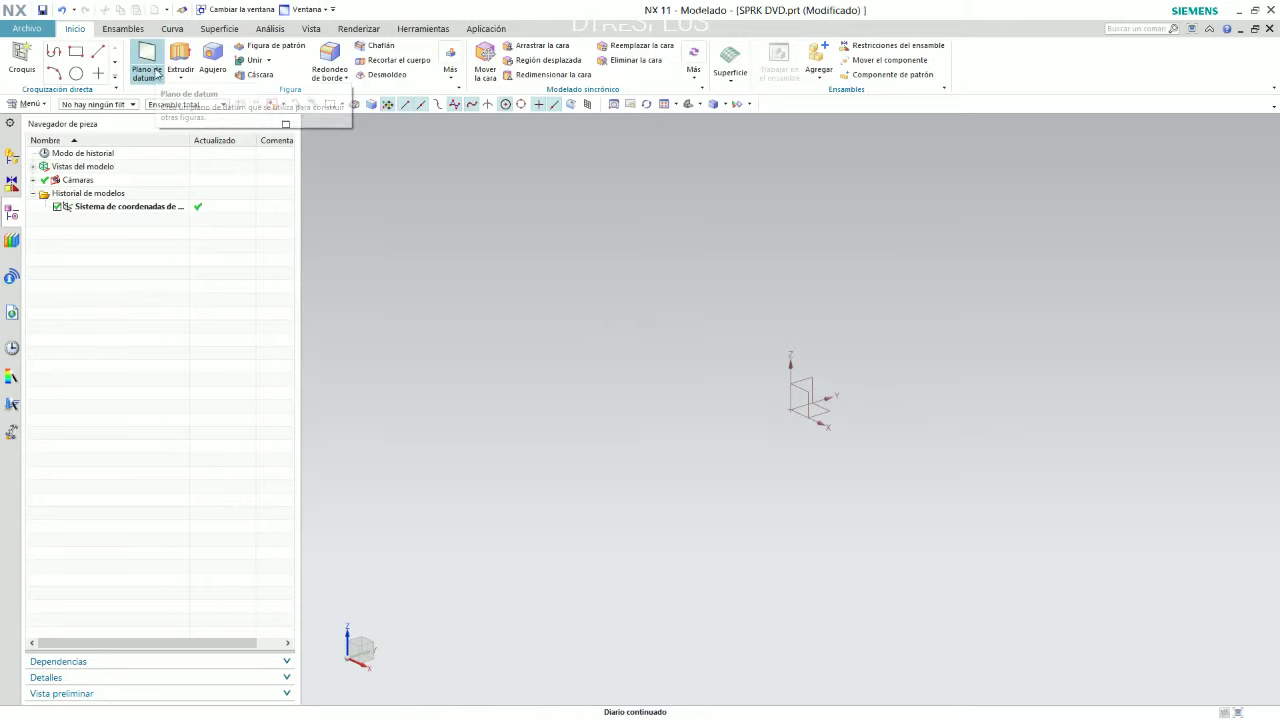
# Step: Create a new sketch on the default plane with two concentric circles at the origin
pyautogui.click(22, 58)
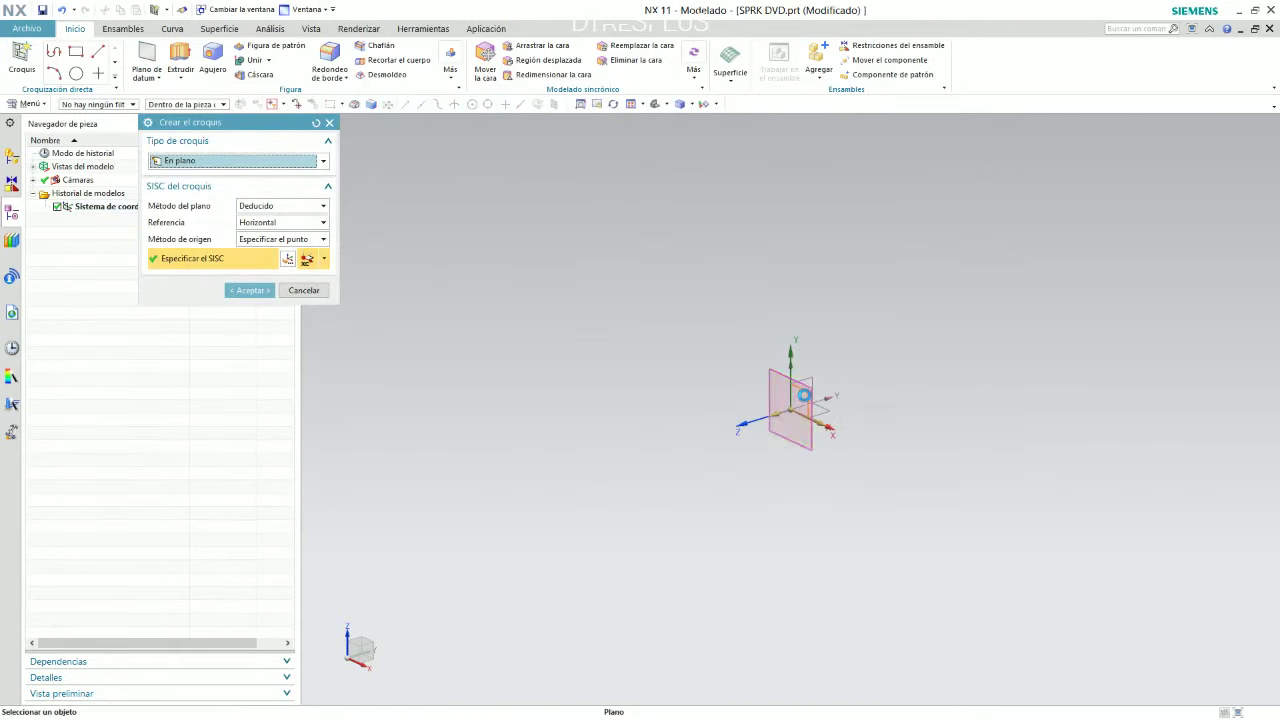
pyautogui.middleClick(790, 400)
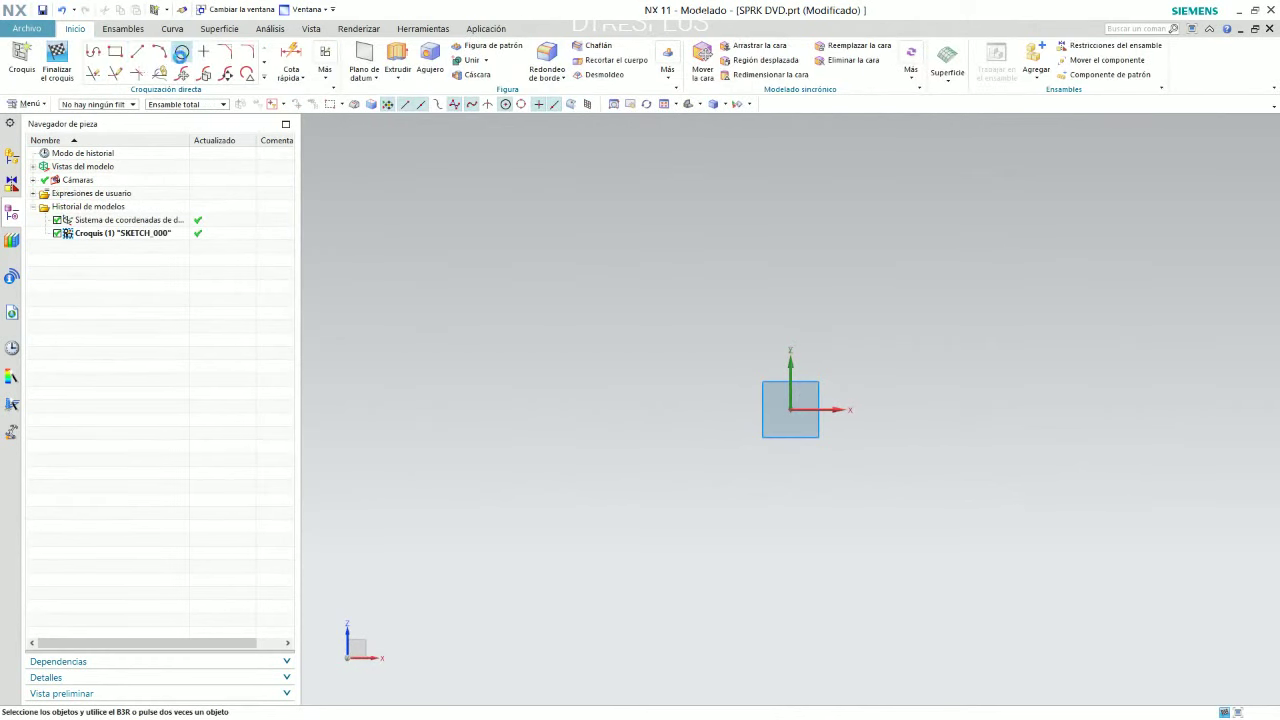
pyautogui.click(181, 52)
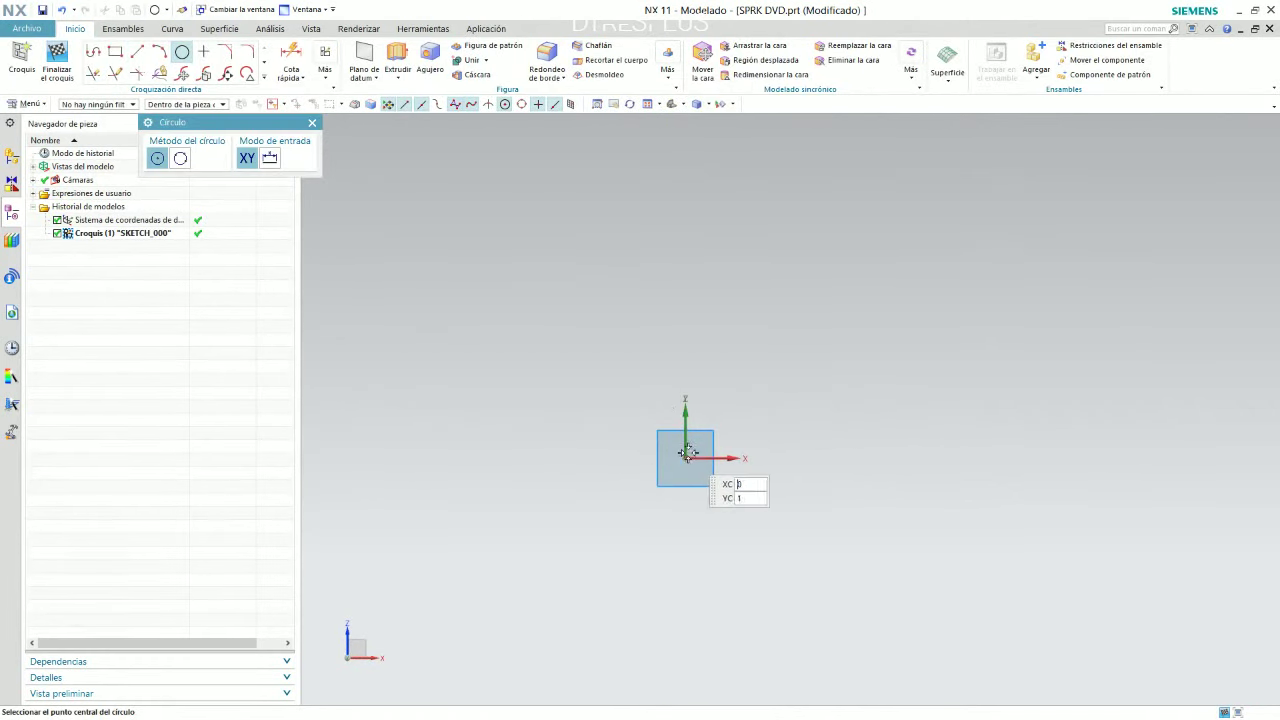
pyautogui.click(685, 457)
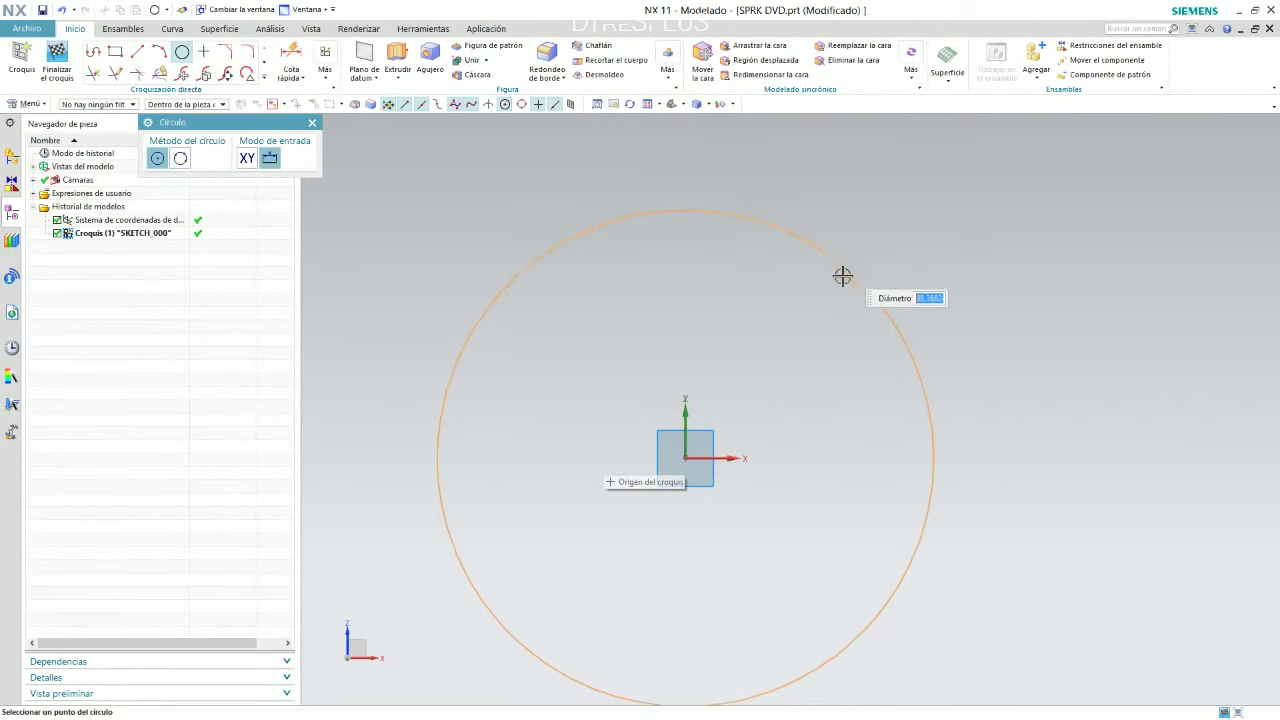
pyautogui.click(806, 304)
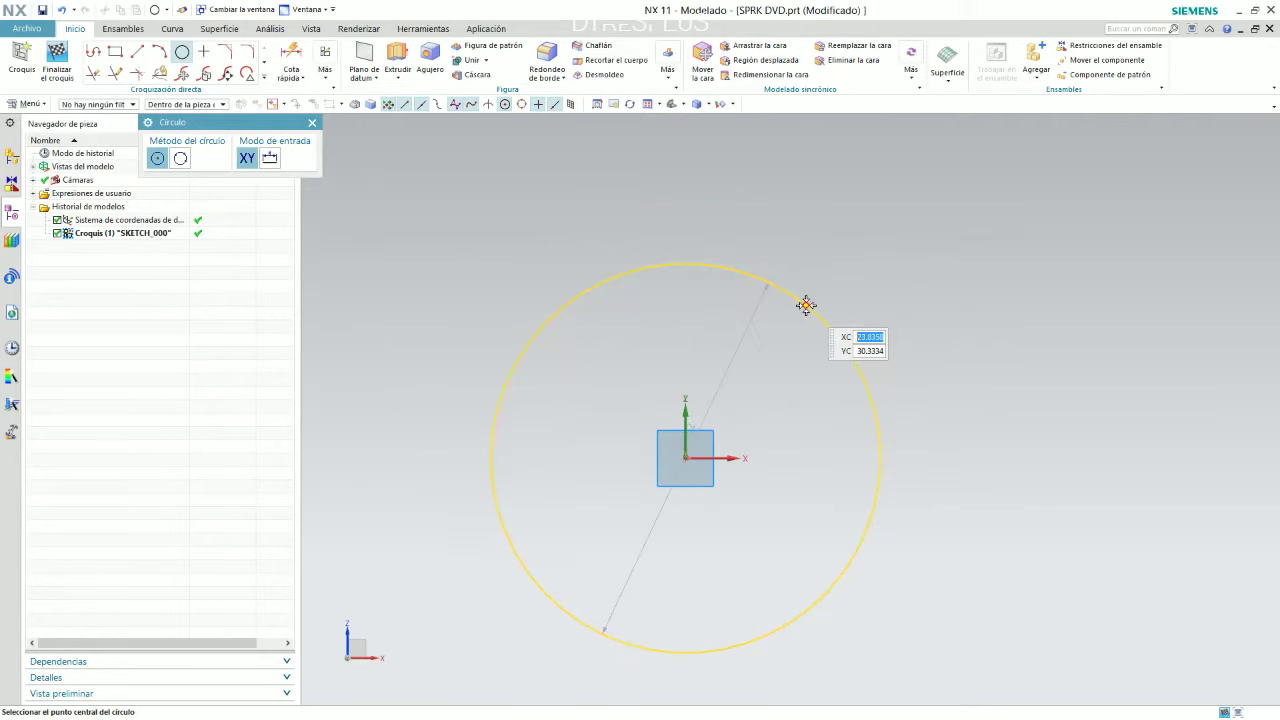
pyautogui.click(685, 456)
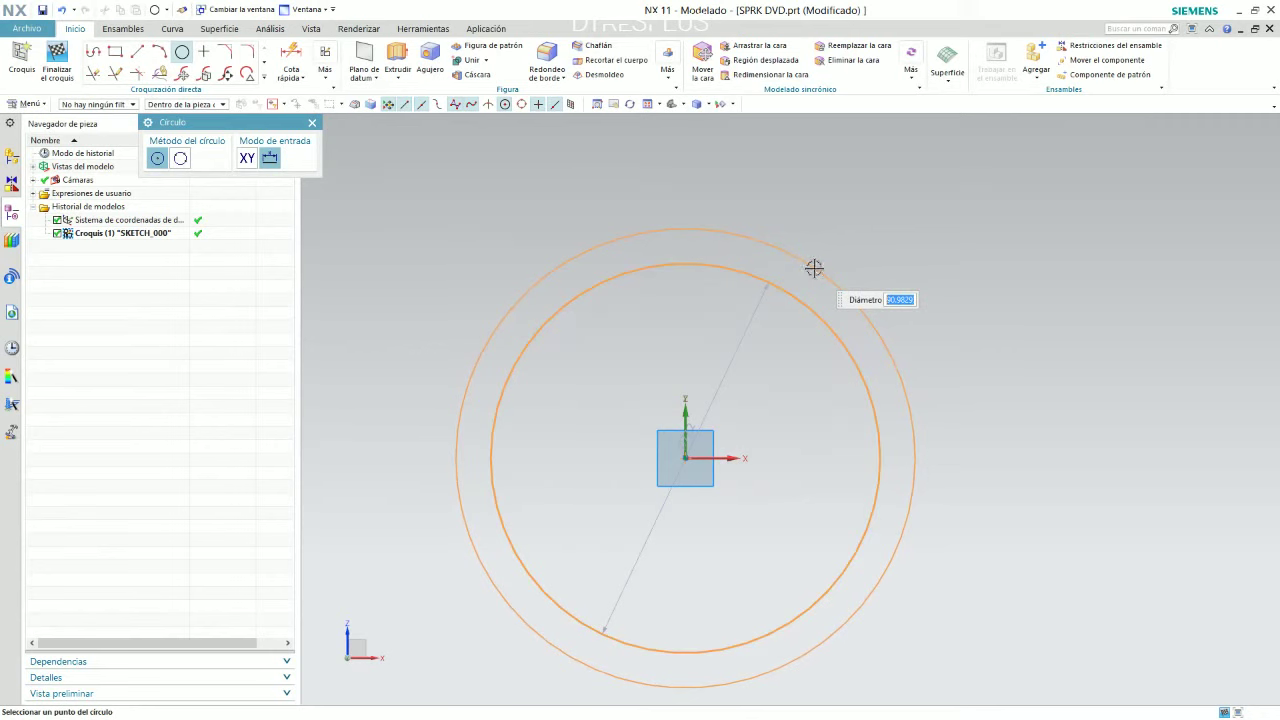
pyautogui.click(814, 268)
# Step: Draw a small roller circle above the inner circle and begin a second one to its right
pyautogui.scroll(2, 710, 207)
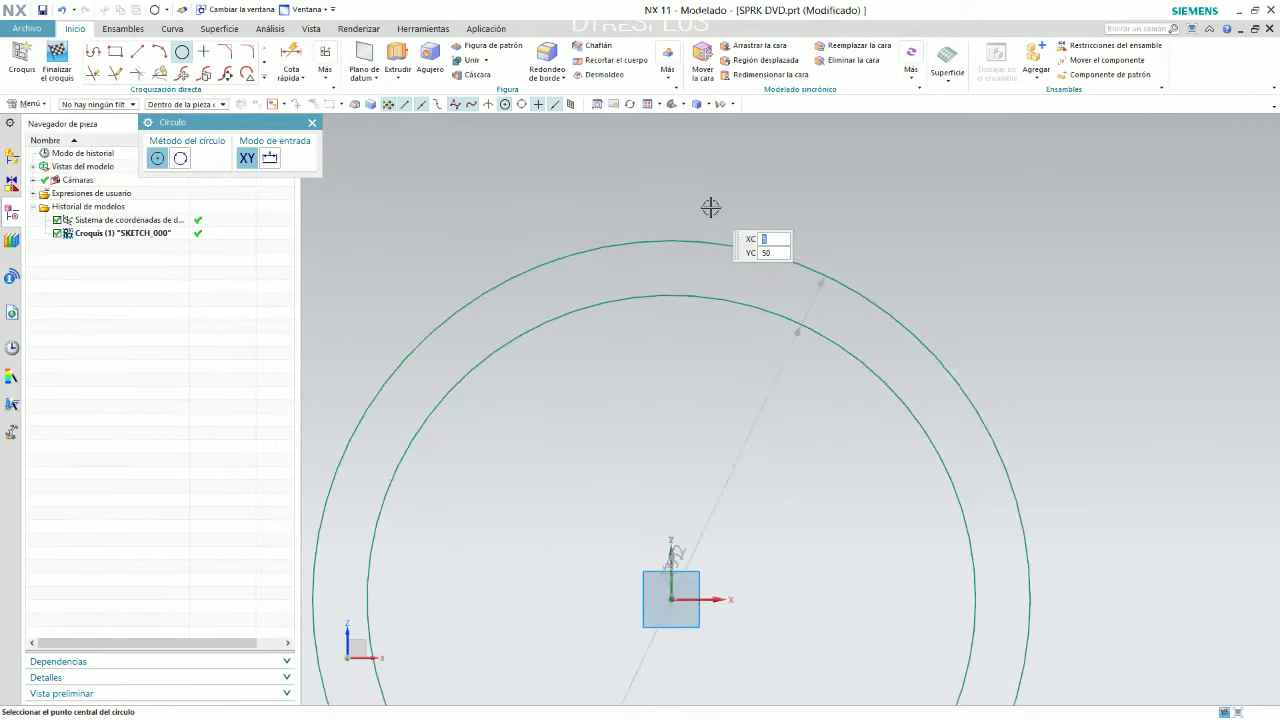
pyautogui.scroll(1, 710, 207)
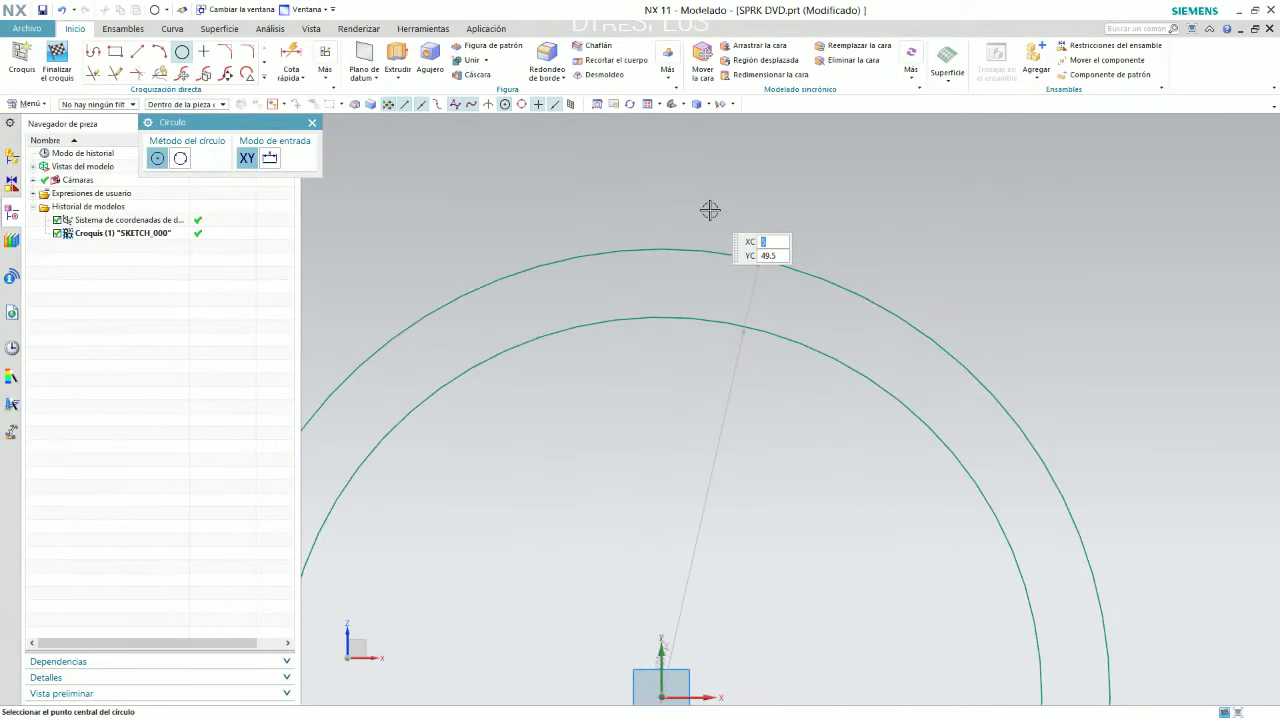
pyautogui.click(590, 302)
pyautogui.press('Escape')
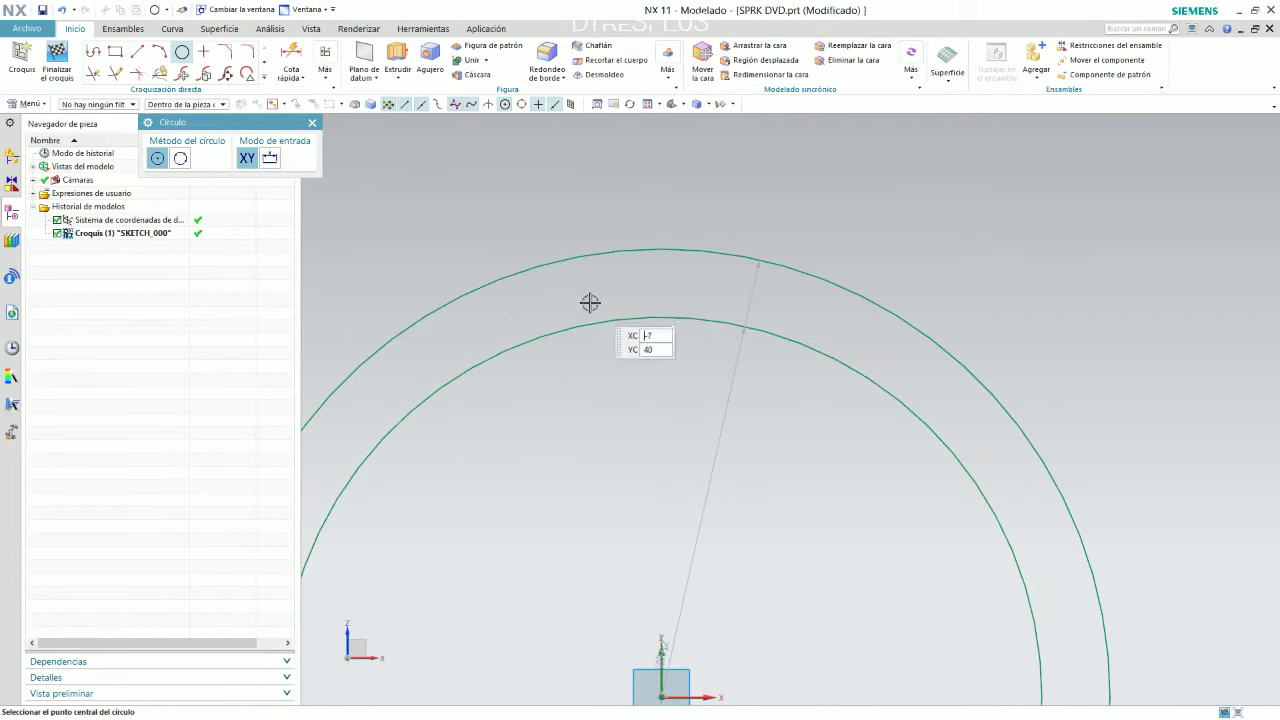
pyautogui.click(565, 299)
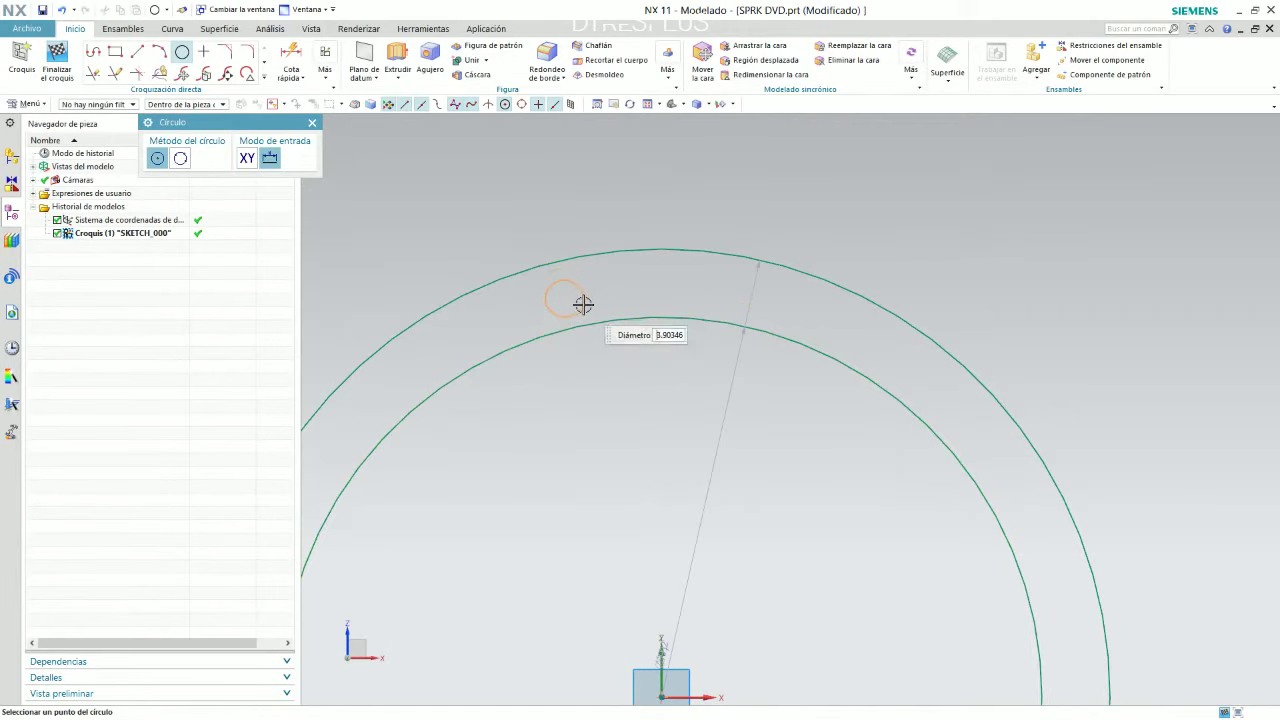
pyautogui.click(583, 304)
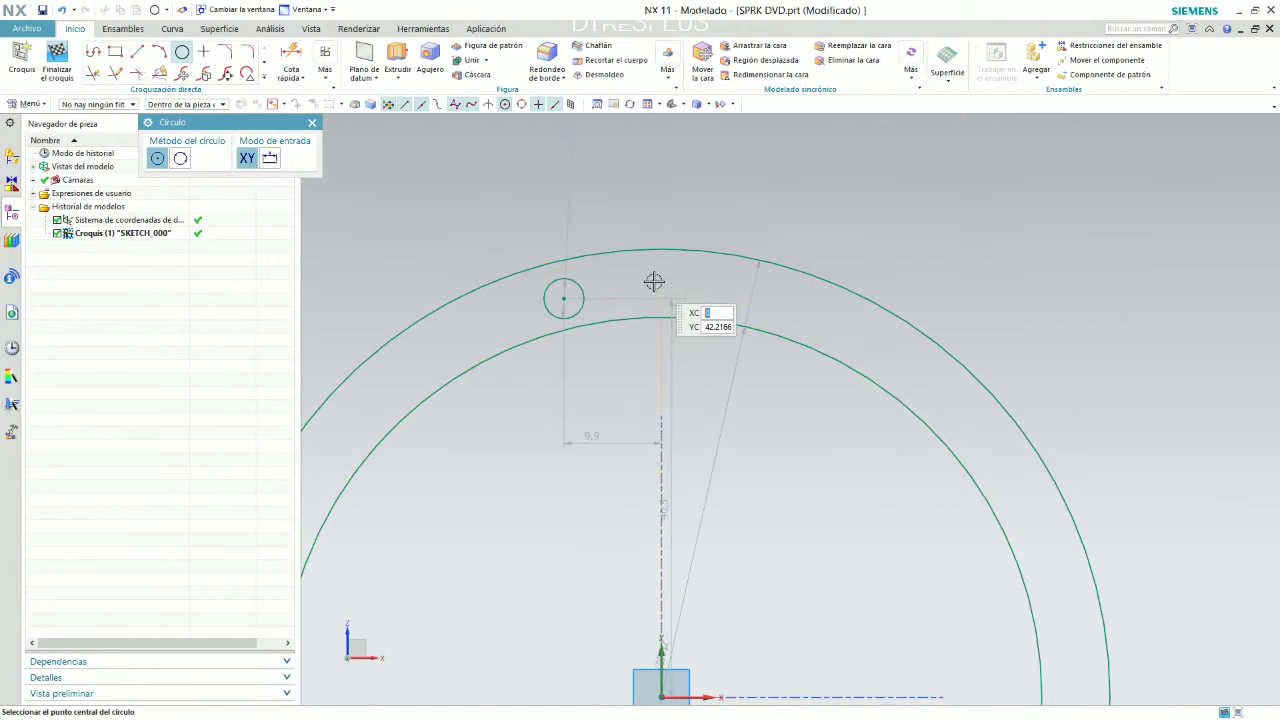
pyautogui.click(660, 281)
# Step: Finish the second roller circle and convert the inner circle to a dashed reference curve
pyautogui.click(681, 286)
pyautogui.press('Escape')
pyautogui.scroll(4, 662, 279)
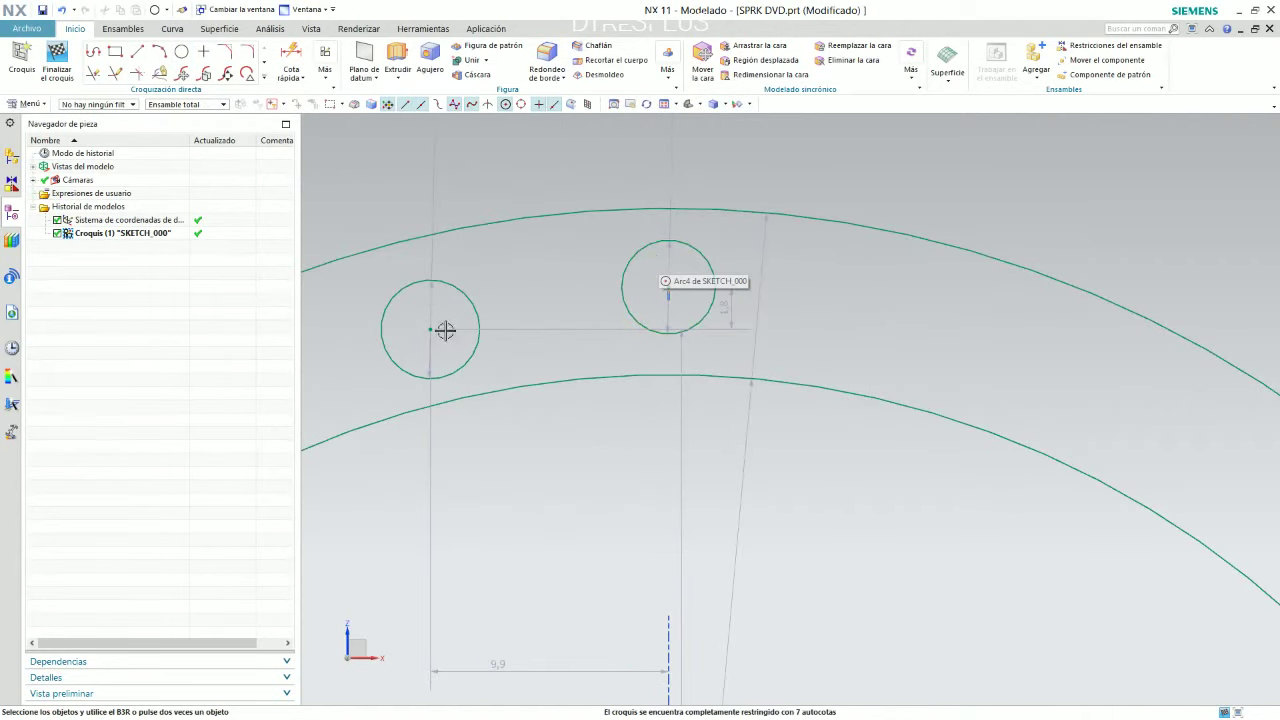
pyautogui.moveTo(430, 330); pyautogui.dragTo(492, 392)
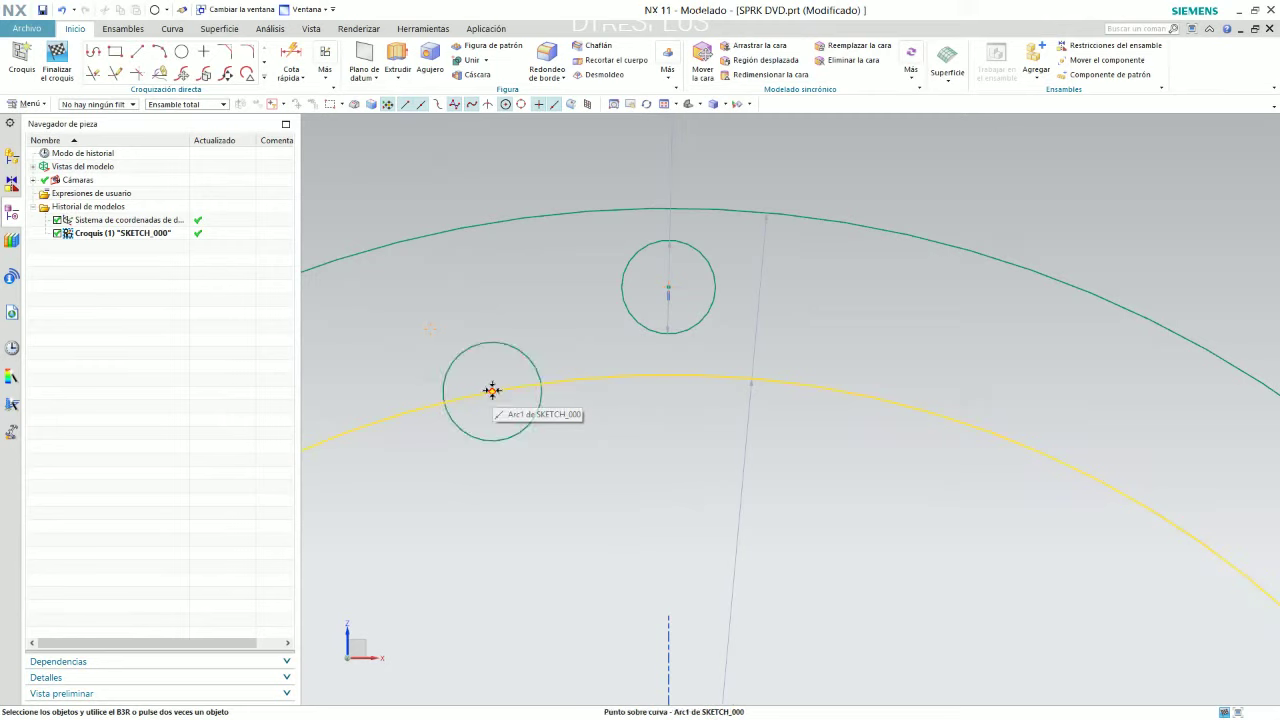
pyautogui.click(611, 377)
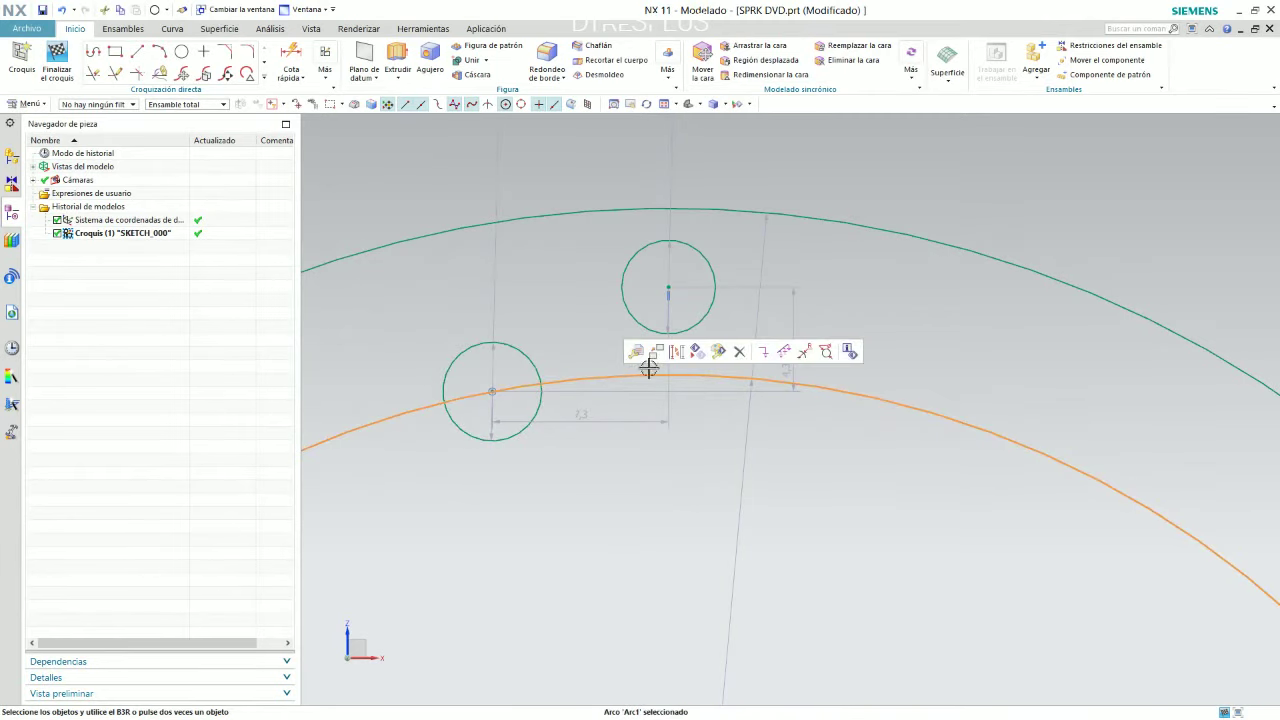
pyautogui.click(676, 351)
# Step: Reposition the small circles, aligning one centre vertically with the origin
pyautogui.moveTo(667, 287); pyautogui.dragTo(668, 350)
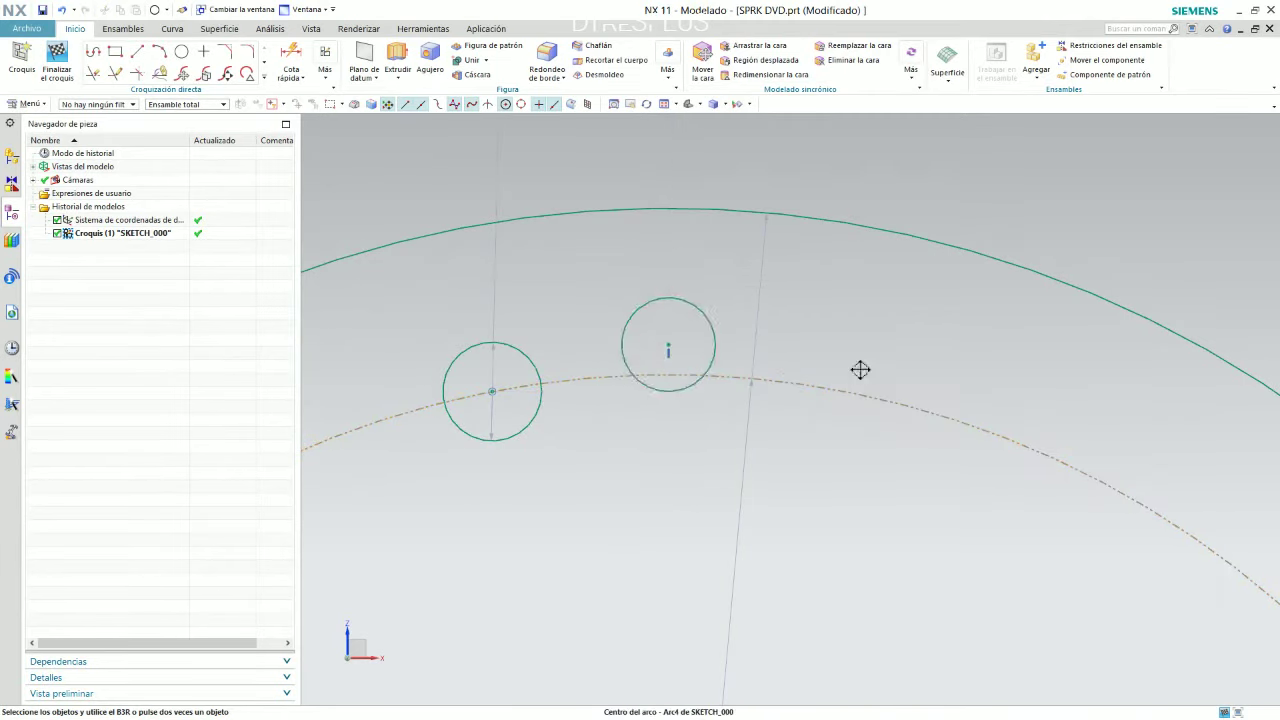
pyautogui.moveTo(860, 370); pyautogui.dragTo(814, 477)
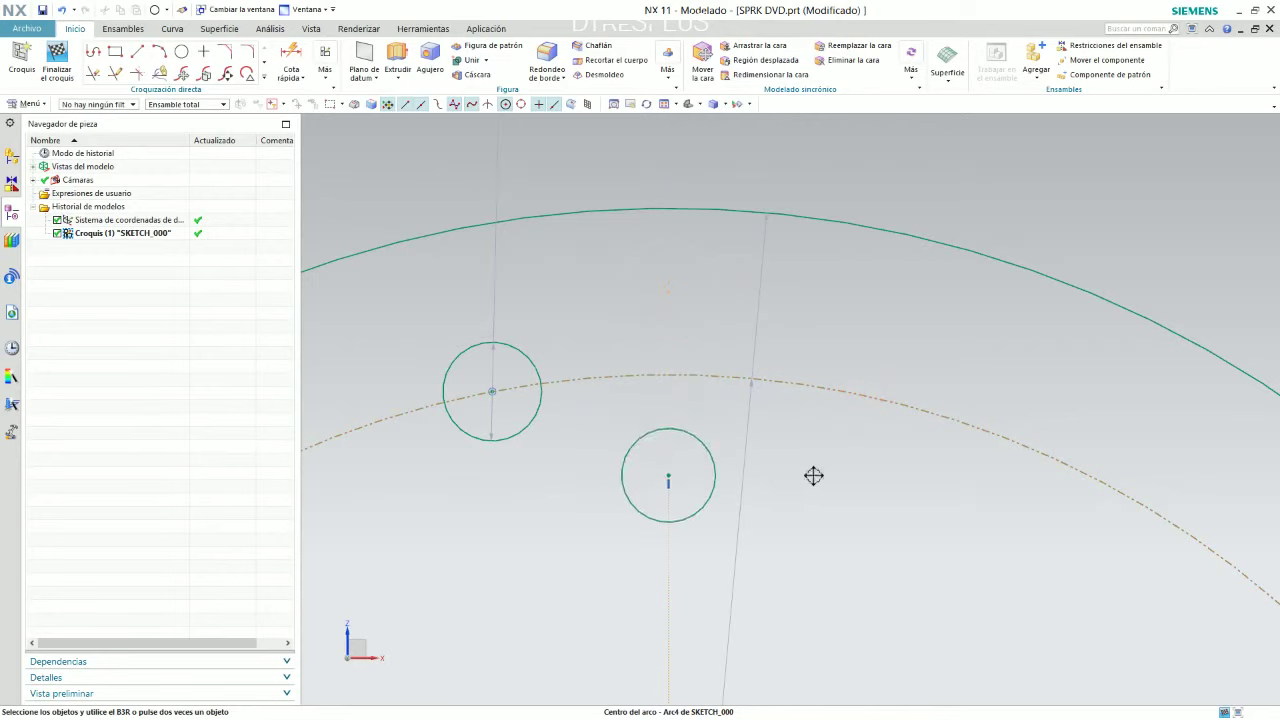
pyautogui.click(668, 481)
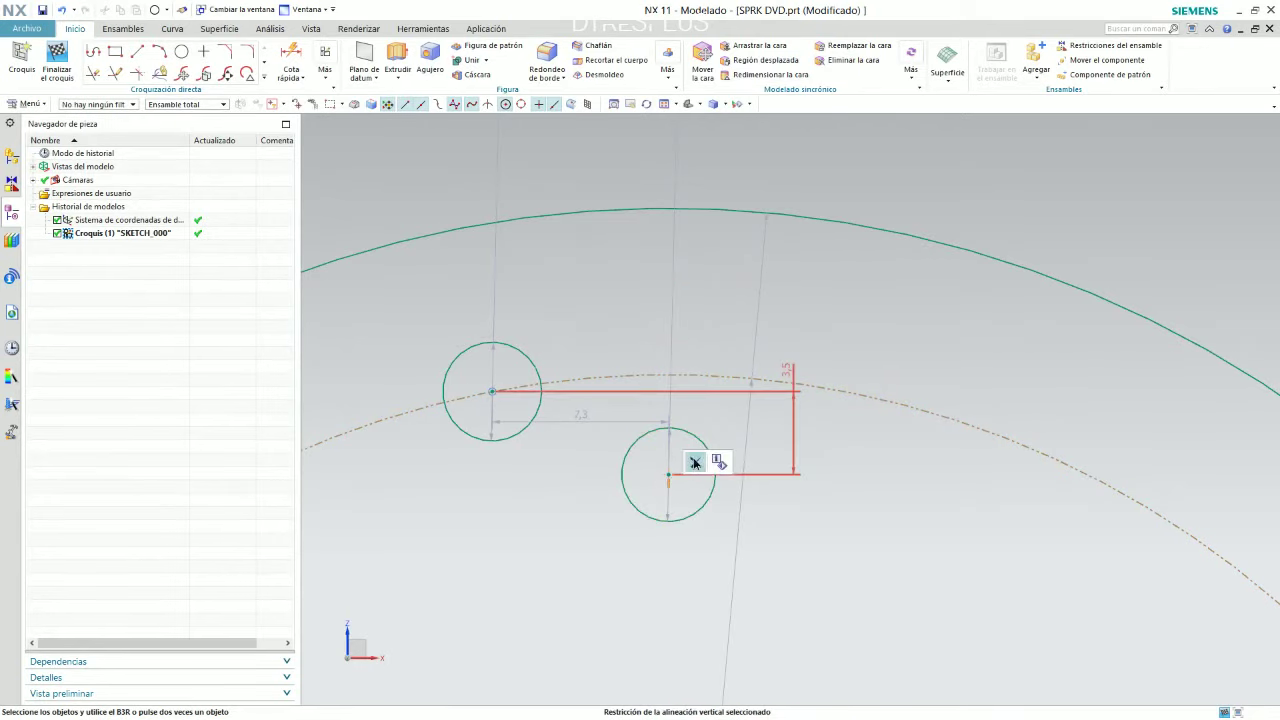
pyautogui.click(684, 470)
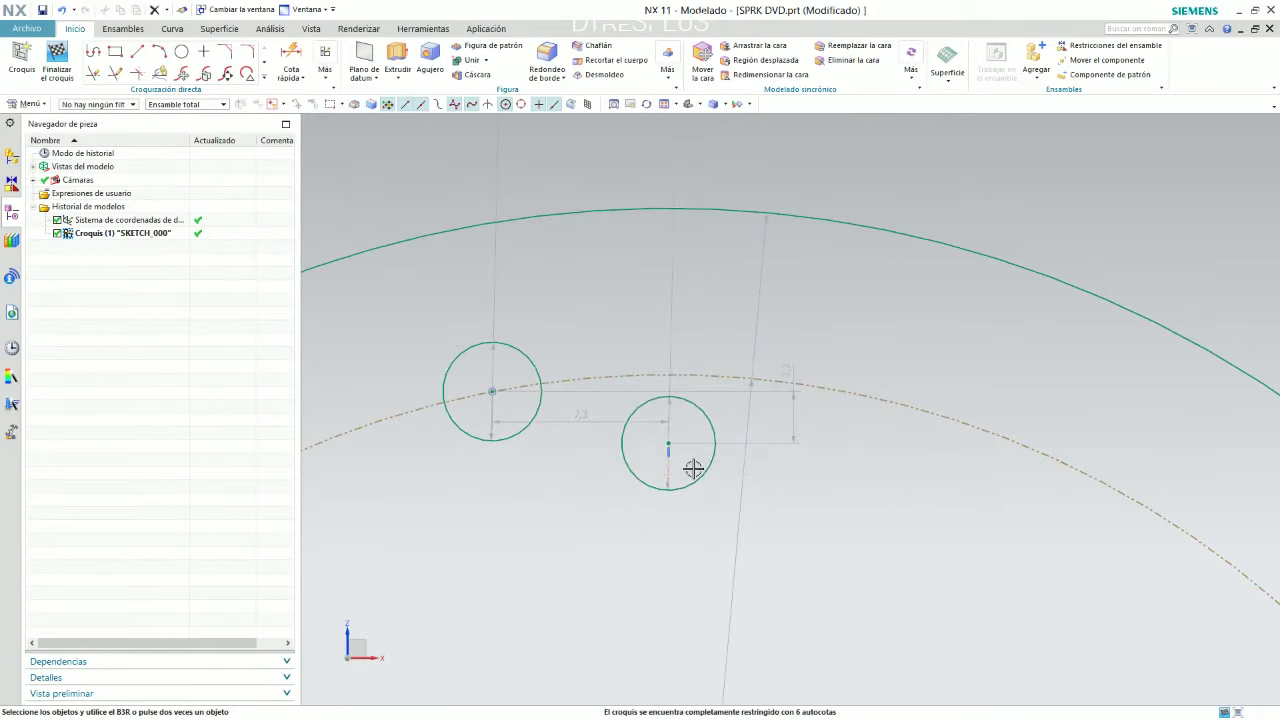
pyautogui.scroll(4, 691, 466)
pyautogui.click(633, 408)
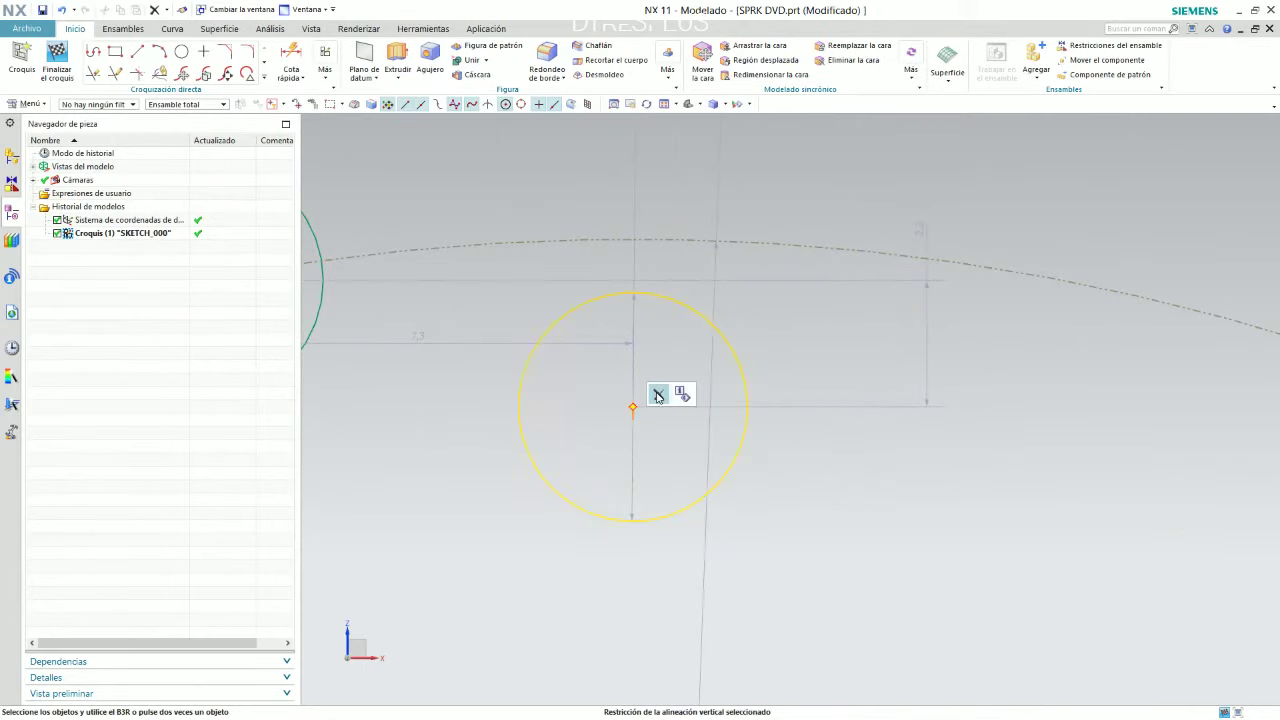
pyautogui.click(659, 394)
pyautogui.moveTo(743, 403); pyautogui.dragTo(983, 286)
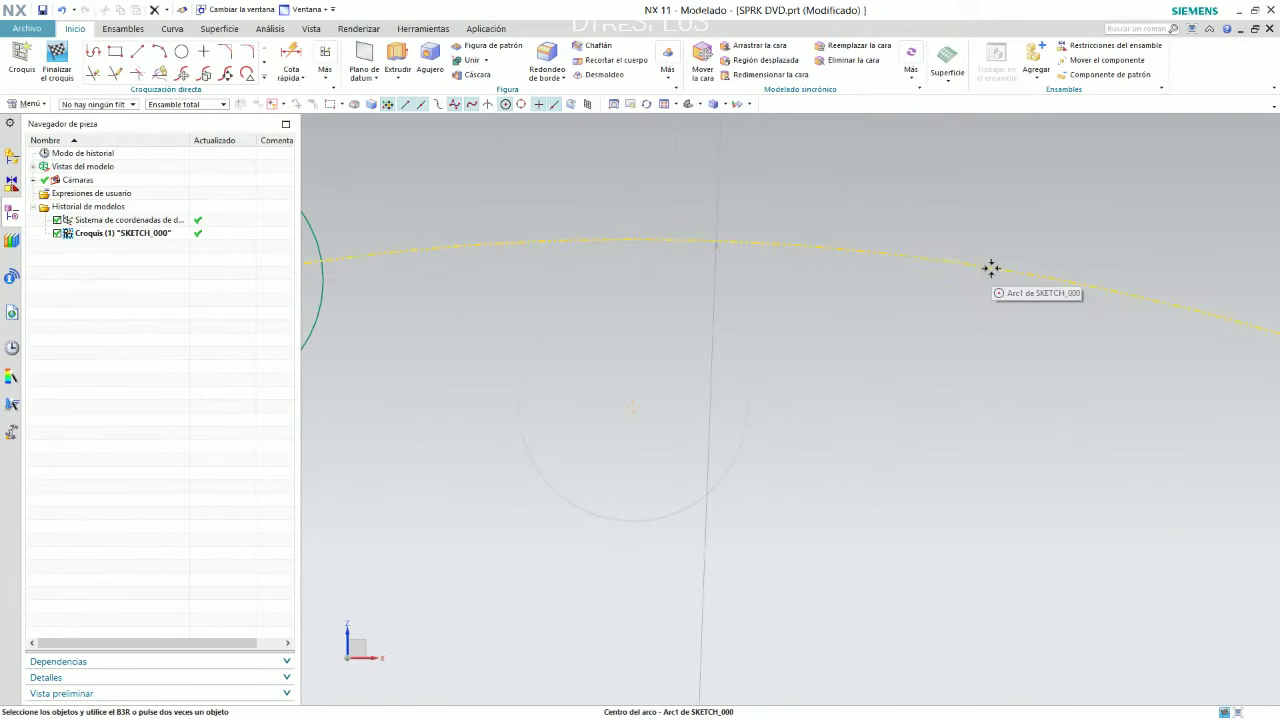
# Step: Constrain the small circle's centre onto the dashed reference arc and slide it right
pyautogui.scroll(-2, 863, 377)
pyautogui.scroll(-2, 870, 420)
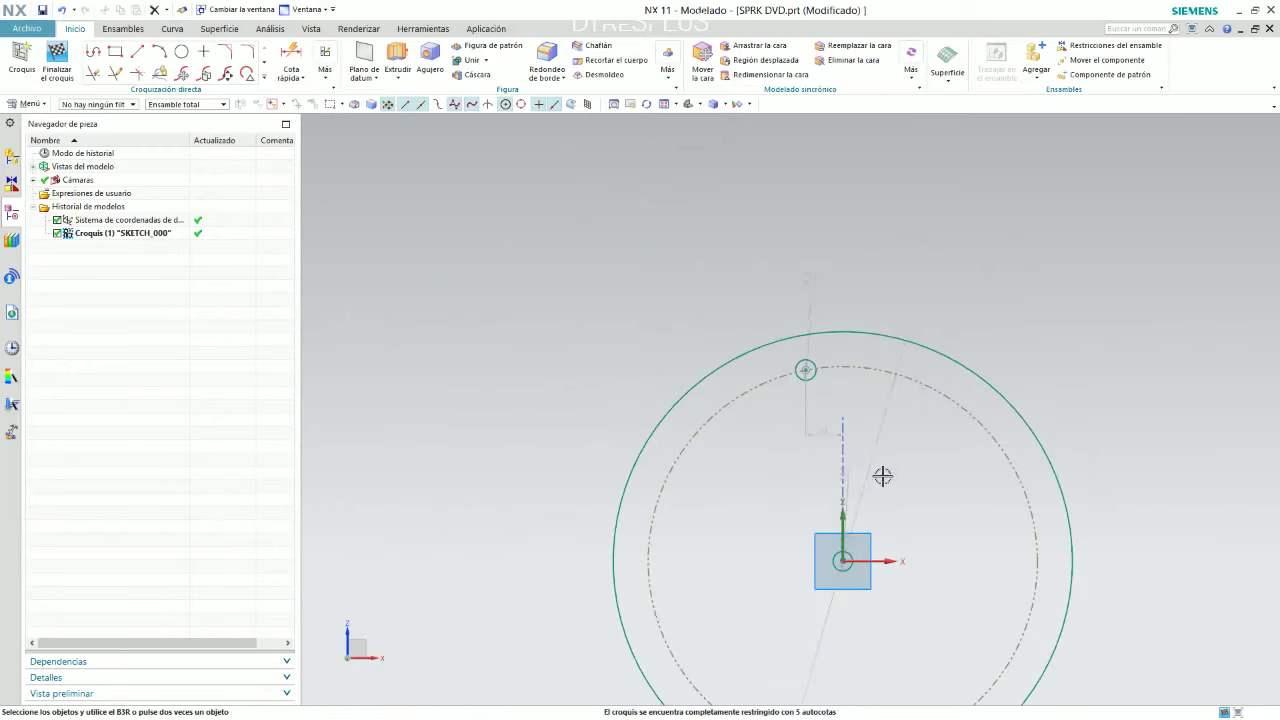
pyautogui.scroll(2, 897, 449)
pyautogui.scroll(2, 866, 277)
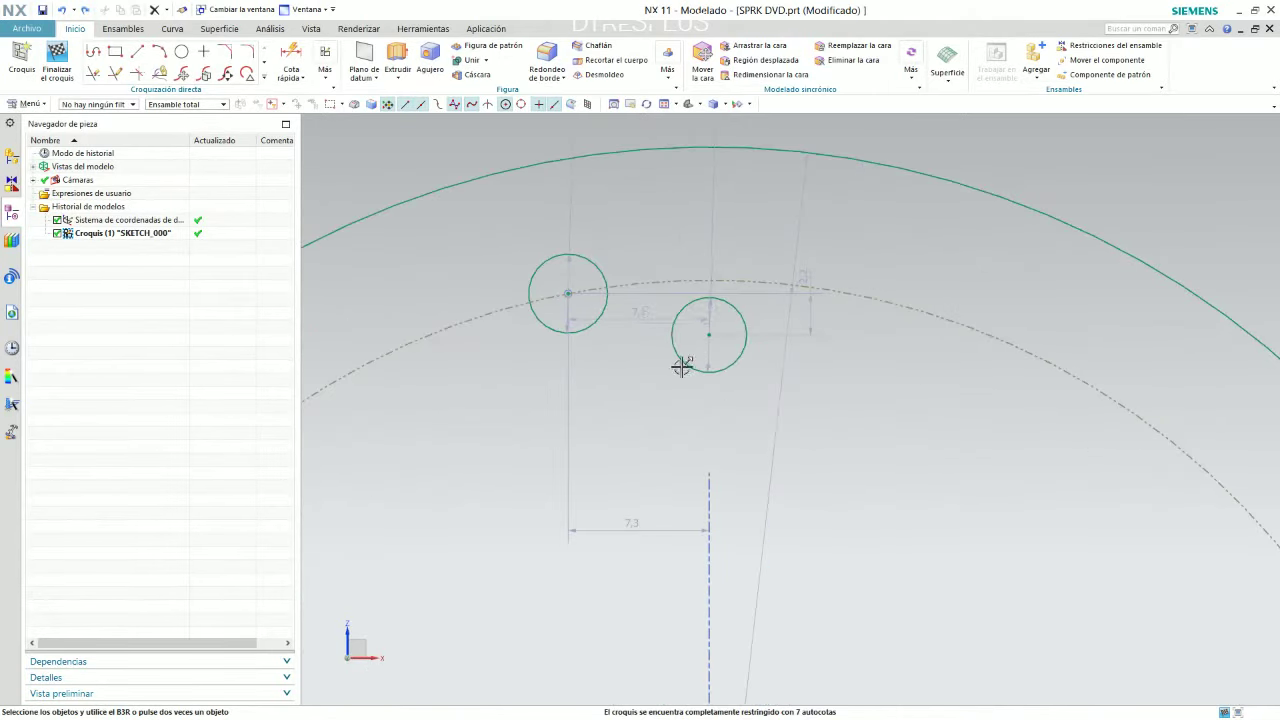
pyautogui.click(709, 335)
pyautogui.click(914, 303)
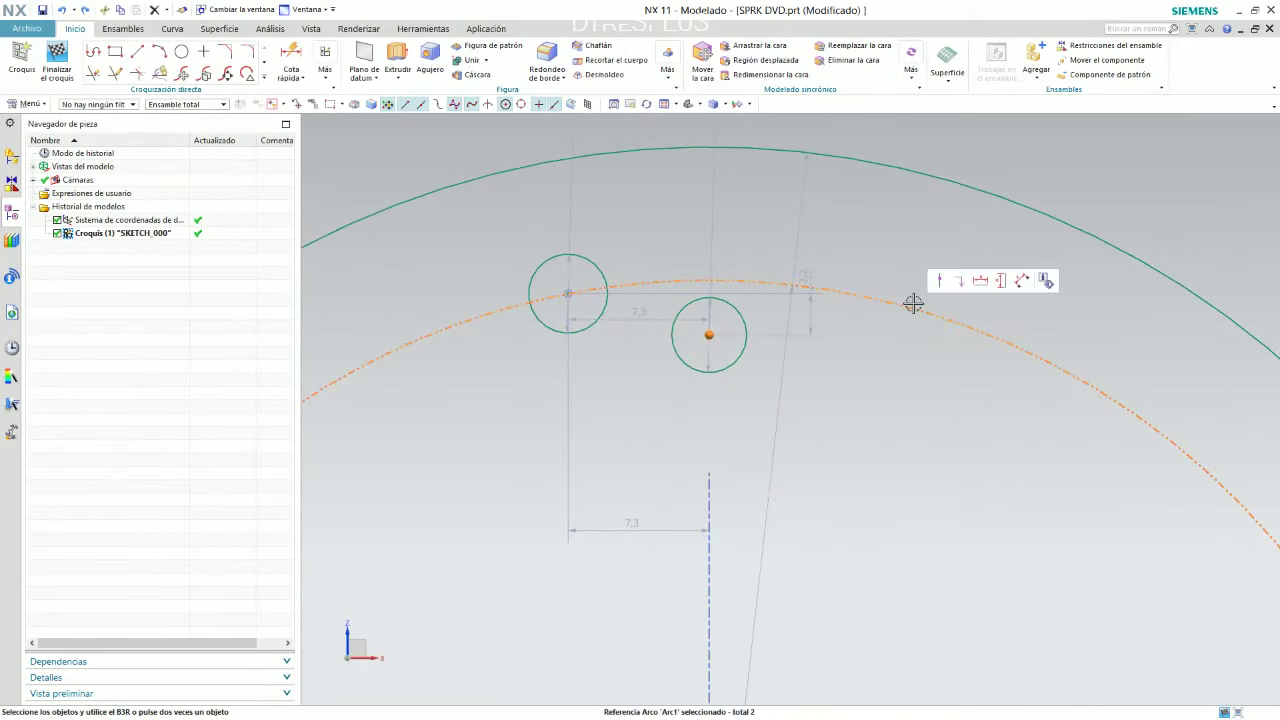
pyautogui.click(940, 287)
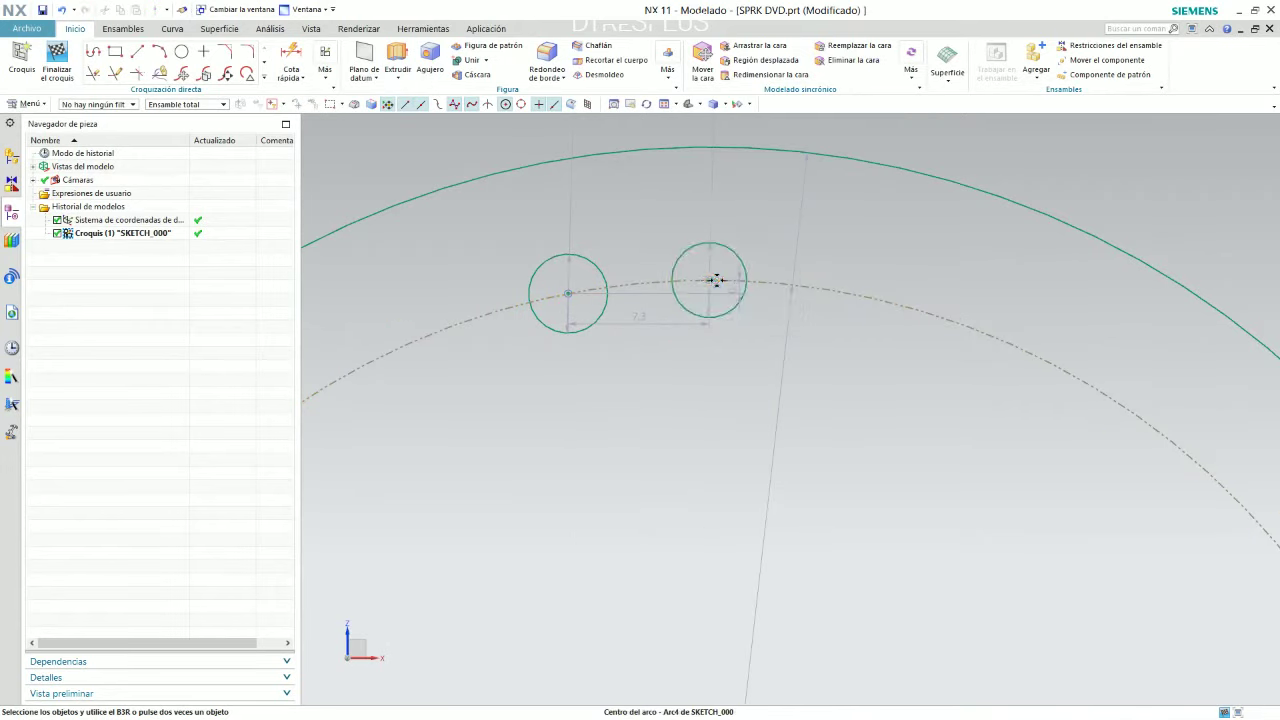
pyautogui.moveTo(732, 285); pyautogui.dragTo(878, 295)
# Step: Start a line at the origin and briefly open the outer circle's diameter dimension
pyautogui.scroll(-2, 743, 366)
pyautogui.scroll(-2, 854, 363)
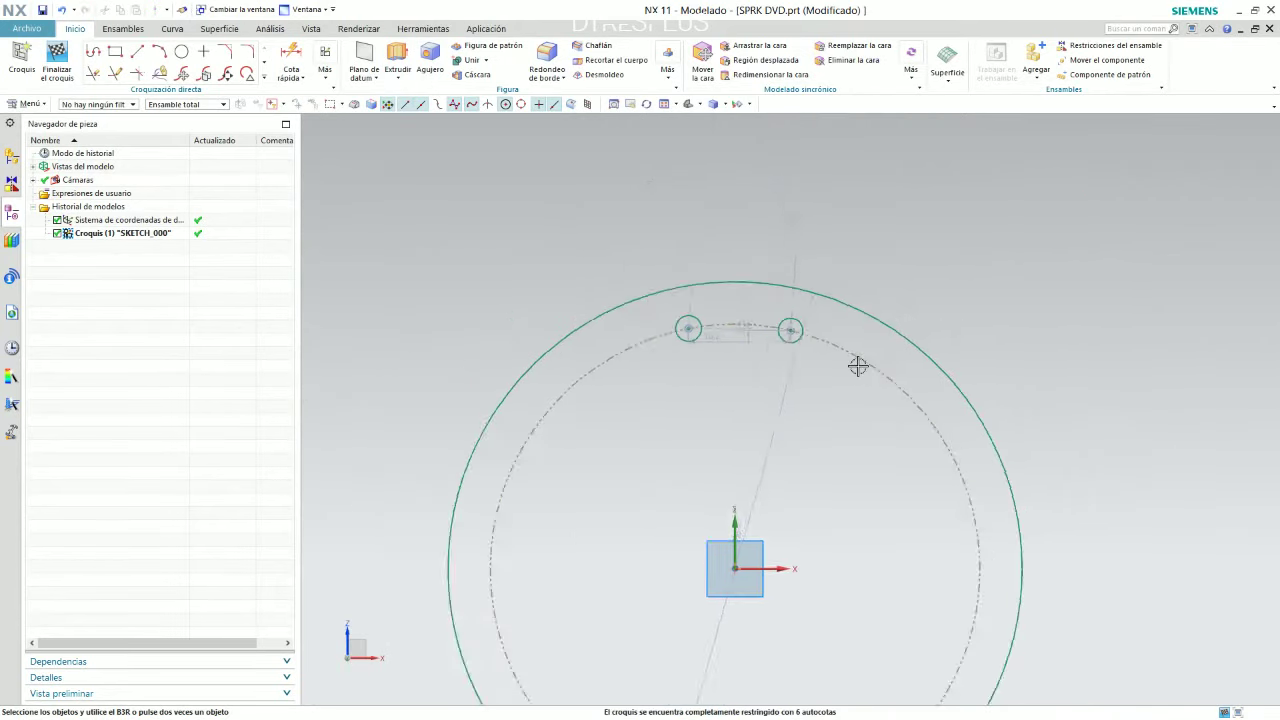
pyautogui.scroll(2, 671, 597)
pyautogui.press('l')
pyautogui.click(665, 683)
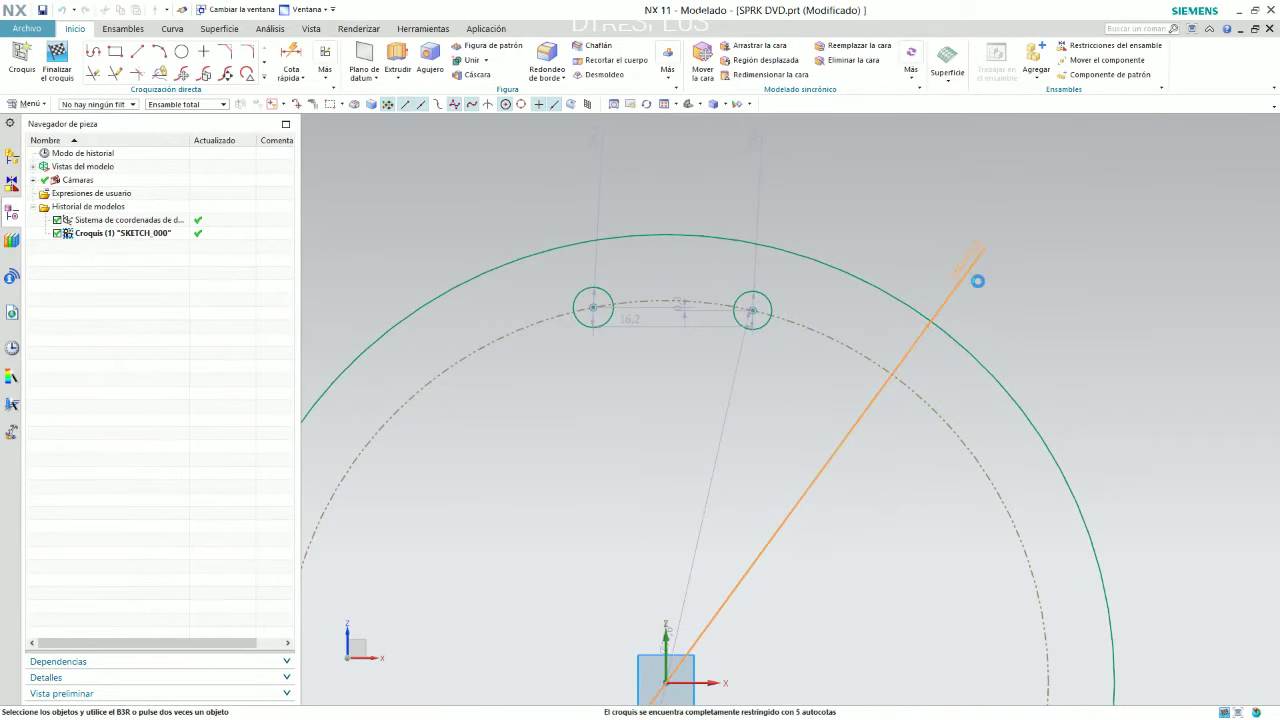
pyautogui.doubleClick(955, 279)
pyautogui.press('Escape')
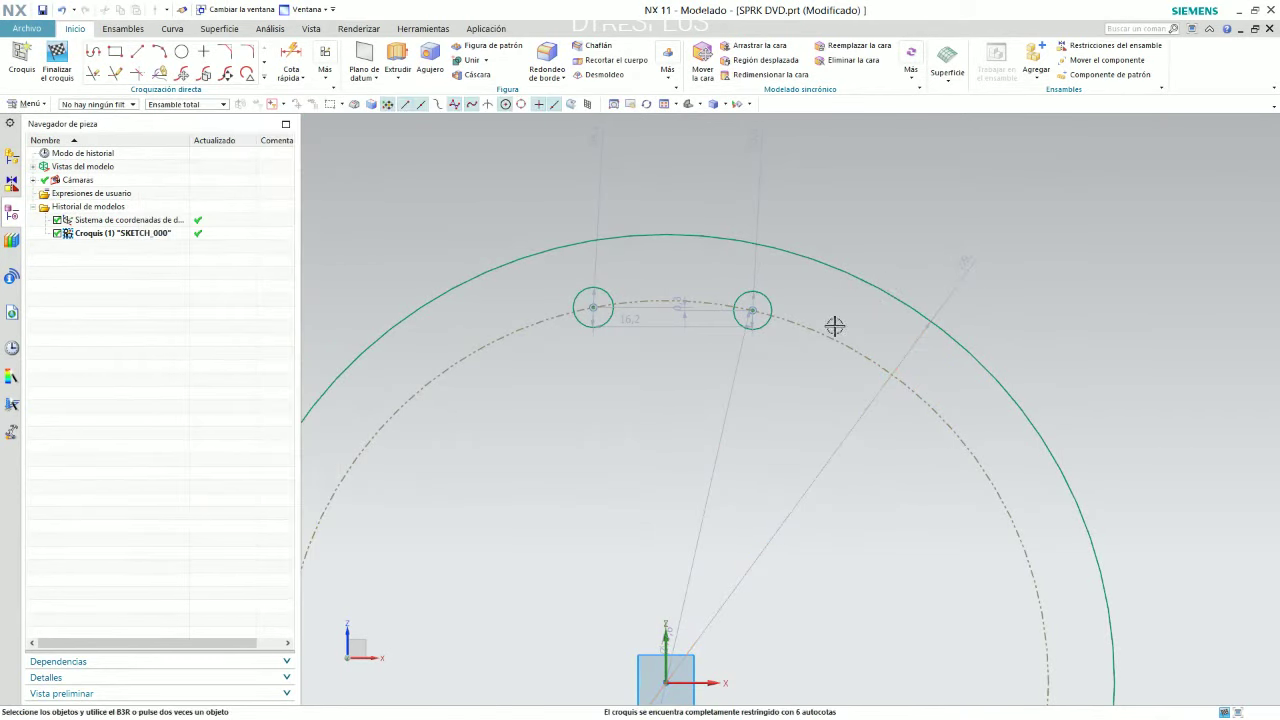
# Step: Move the 16,2 dimension between the roller circles above them
pyautogui.scroll(-1, 691, 394)
pyautogui.scroll(-1, 691, 394)
pyautogui.scroll(2, 694, 294)
pyautogui.scroll(2, 654, 434)
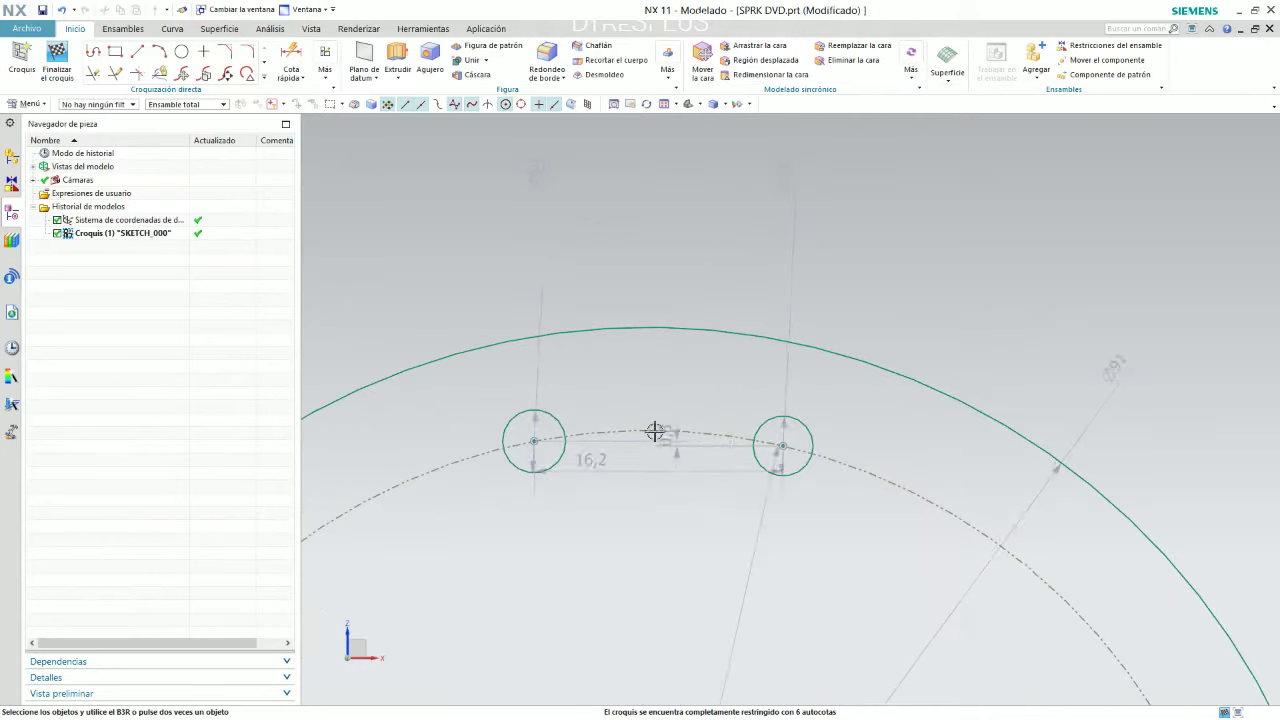
pyautogui.moveTo(591, 467); pyautogui.dragTo(640, 220)
pyautogui.scroll(-1, 651, 251)
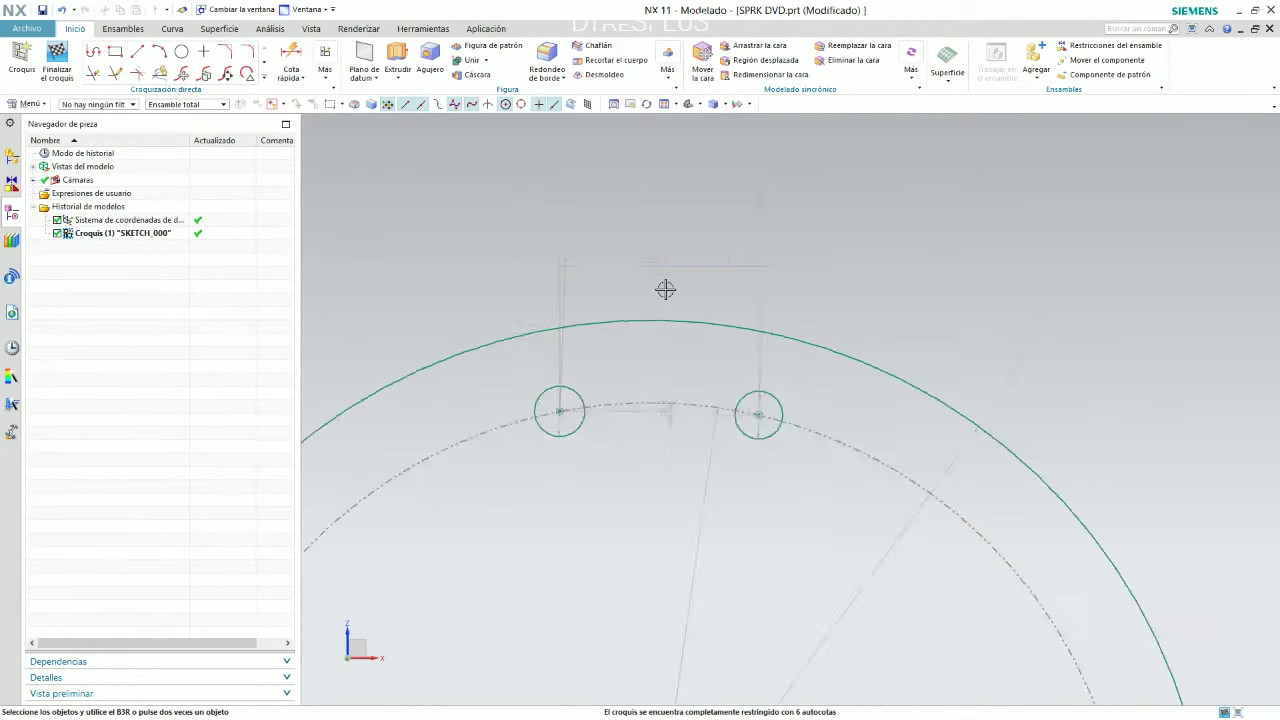
pyautogui.scroll(-2, 666, 289)
# Step: Draw a vertical line from the origin and convert it to a reference centreline
pyautogui.click(137, 51)
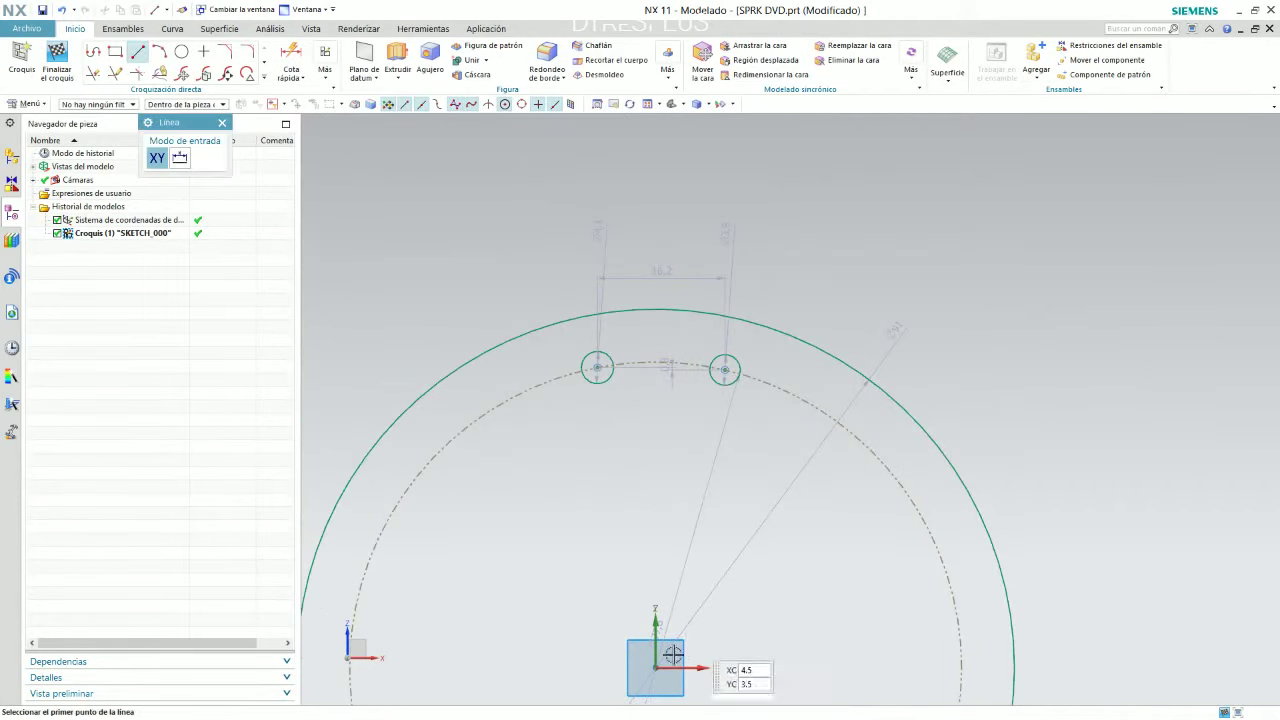
pyautogui.click(658, 238)
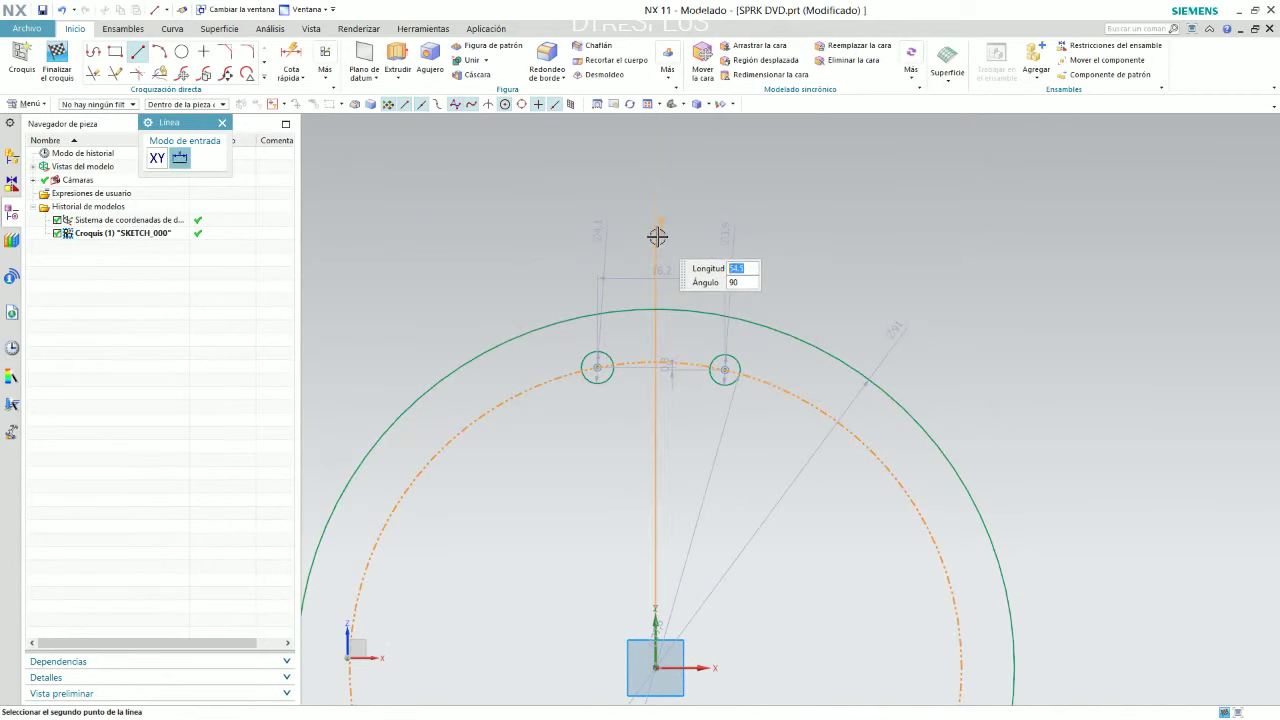
pyautogui.press('Escape')
pyautogui.click(658, 291)
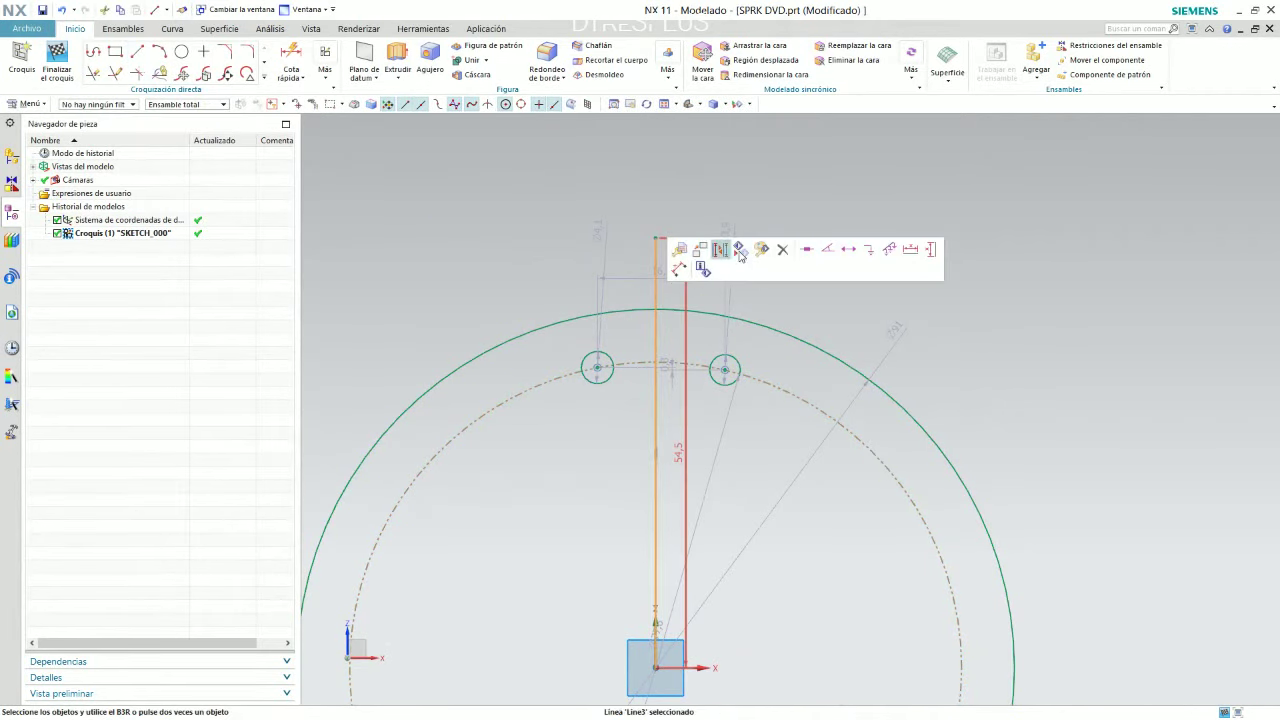
pyautogui.click(725, 254)
# Step: Select the left and right roller circle centres for a further constraint
pyautogui.scroll(2, 720, 280)
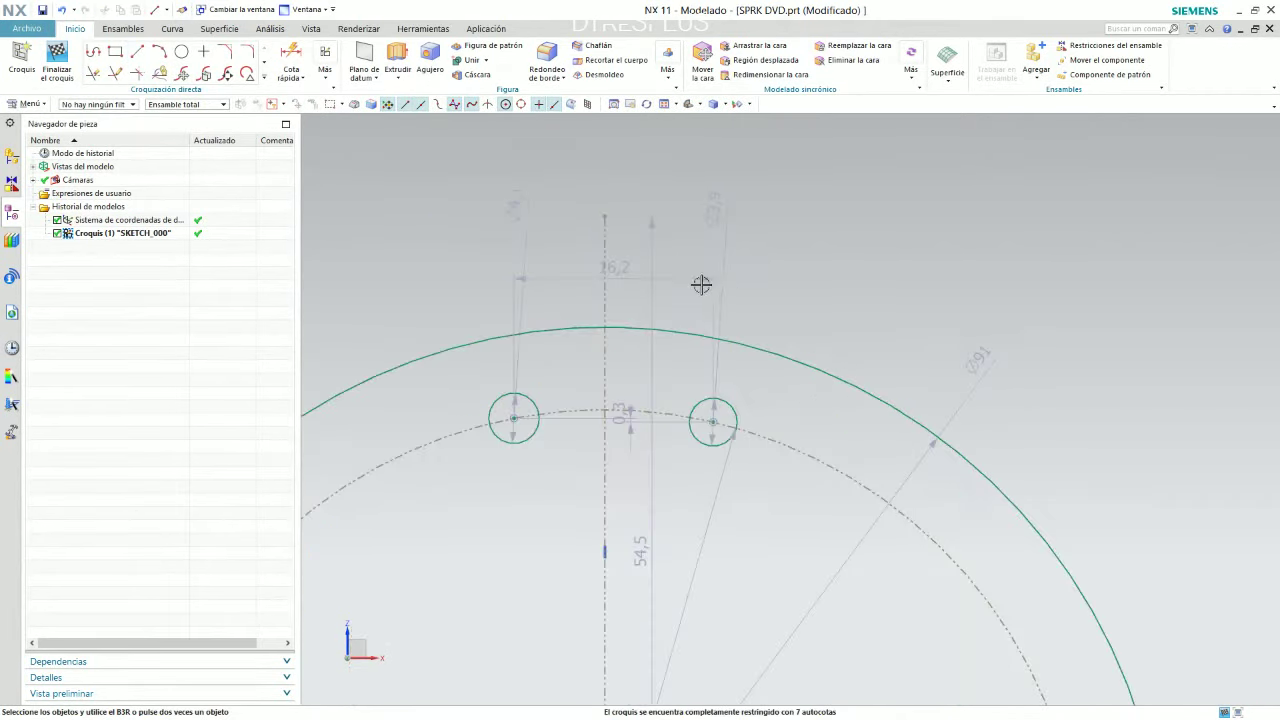
pyautogui.scroll(2, 640, 340)
pyautogui.scroll(2, 520, 420)
pyautogui.click(484, 434)
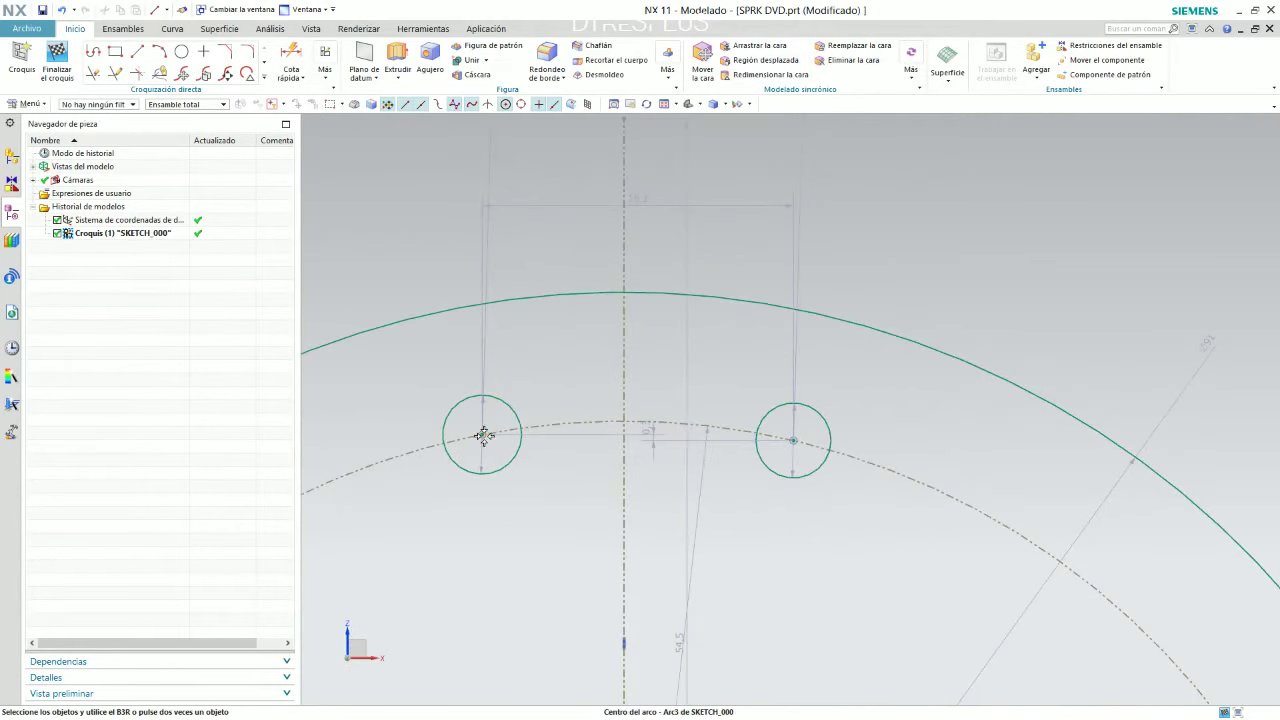
pyautogui.click(793, 440)
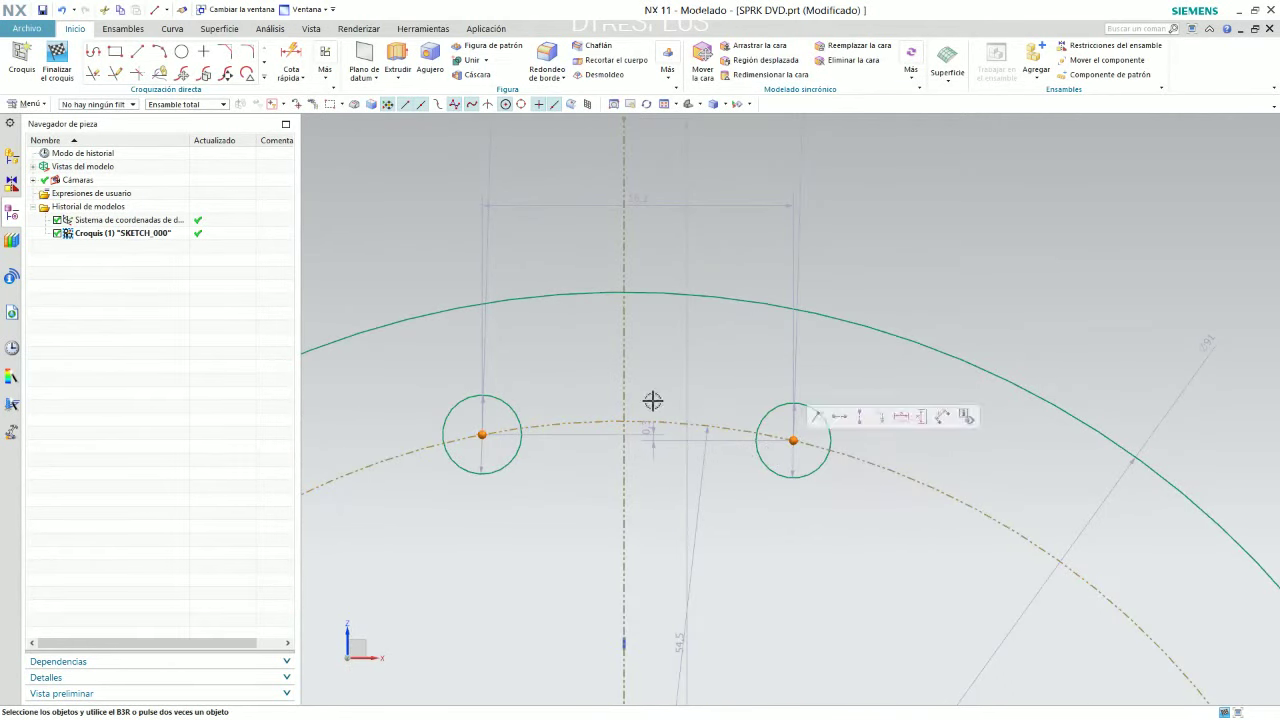
pyautogui.click(325, 60)
# Step: Make the left and right roller circles symmetric about the vertical centreline with Convertir en simétrico
pyautogui.click(586, 137)
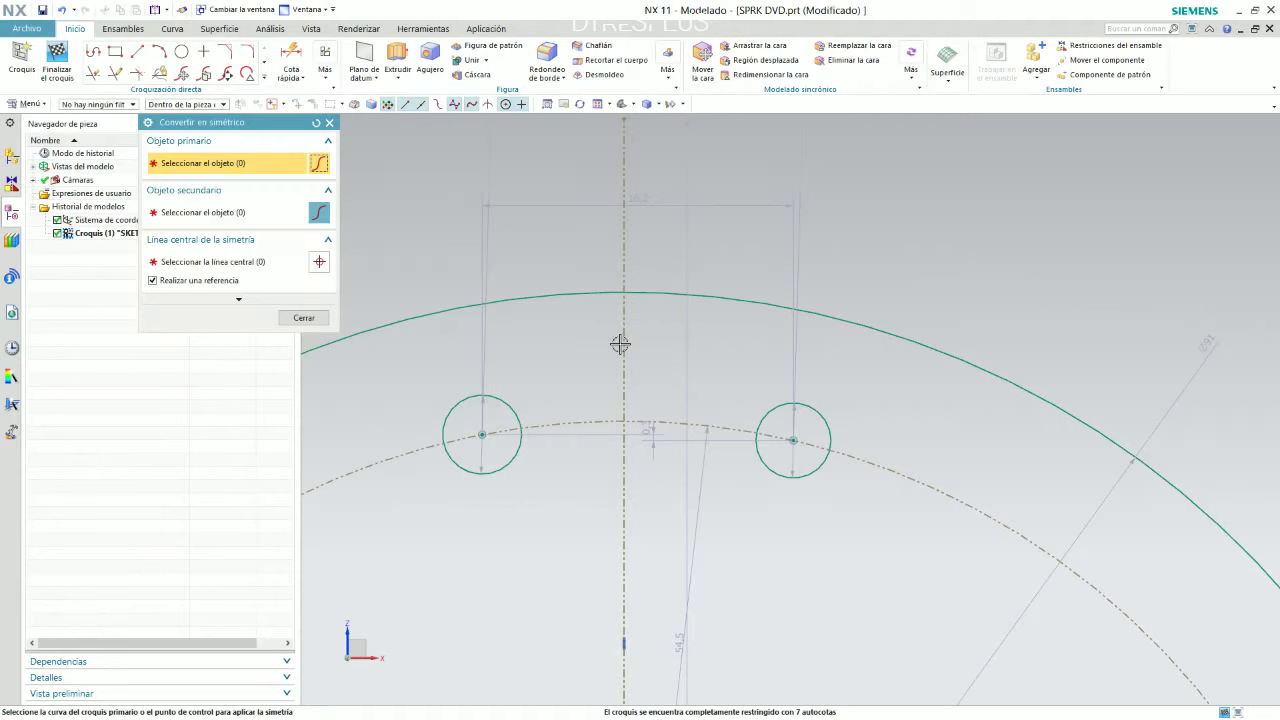
pyautogui.click(484, 432)
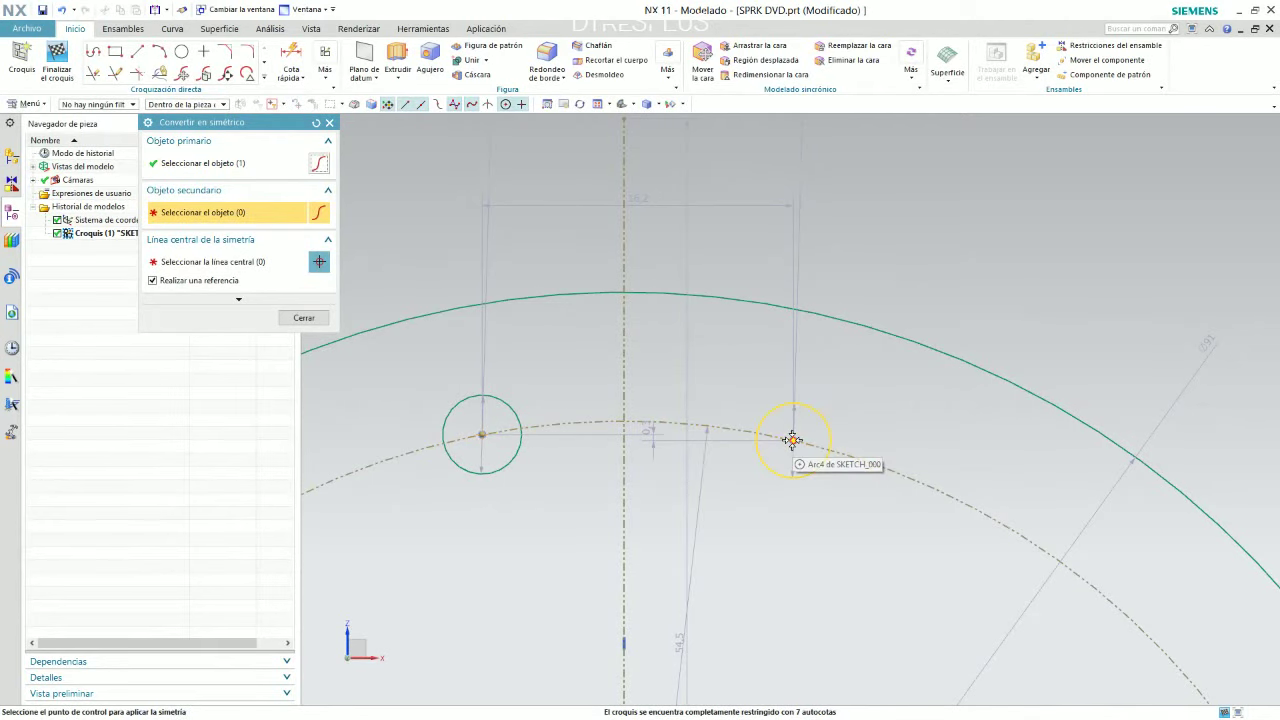
pyautogui.click(792, 438)
pyautogui.click(625, 343)
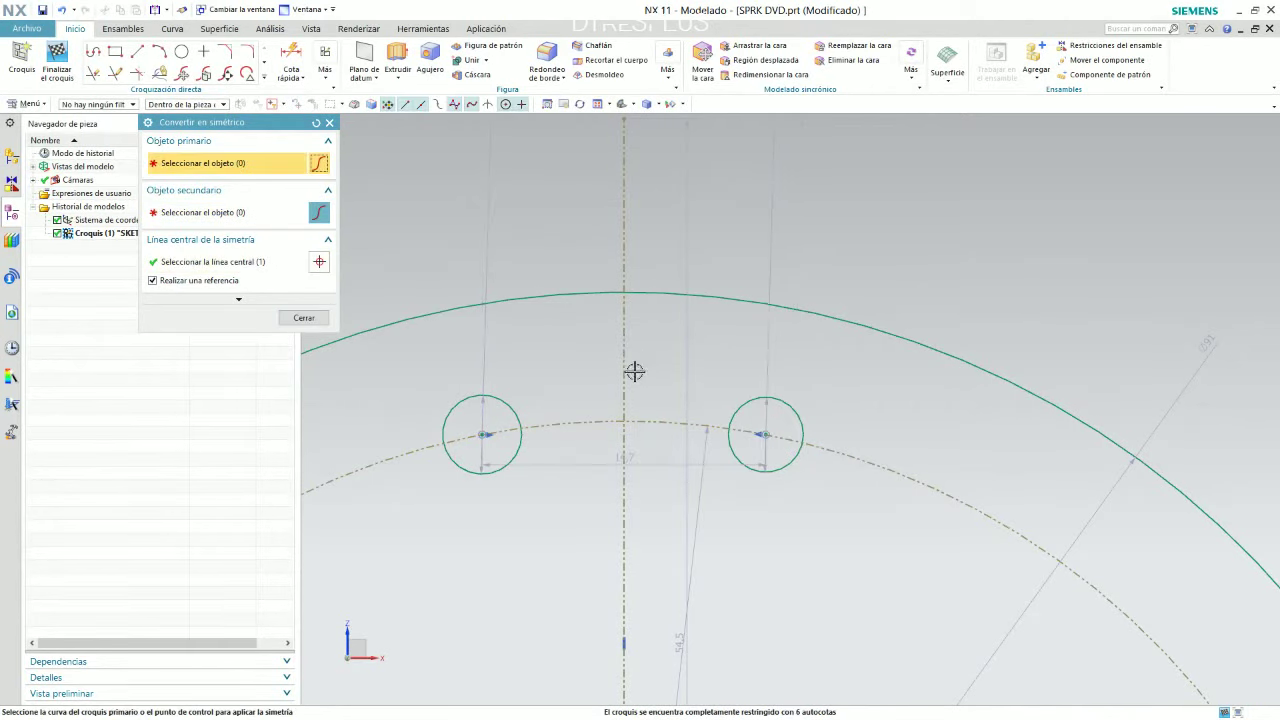
pyautogui.click(314, 323)
pyautogui.scroll(-2, 589, 277)
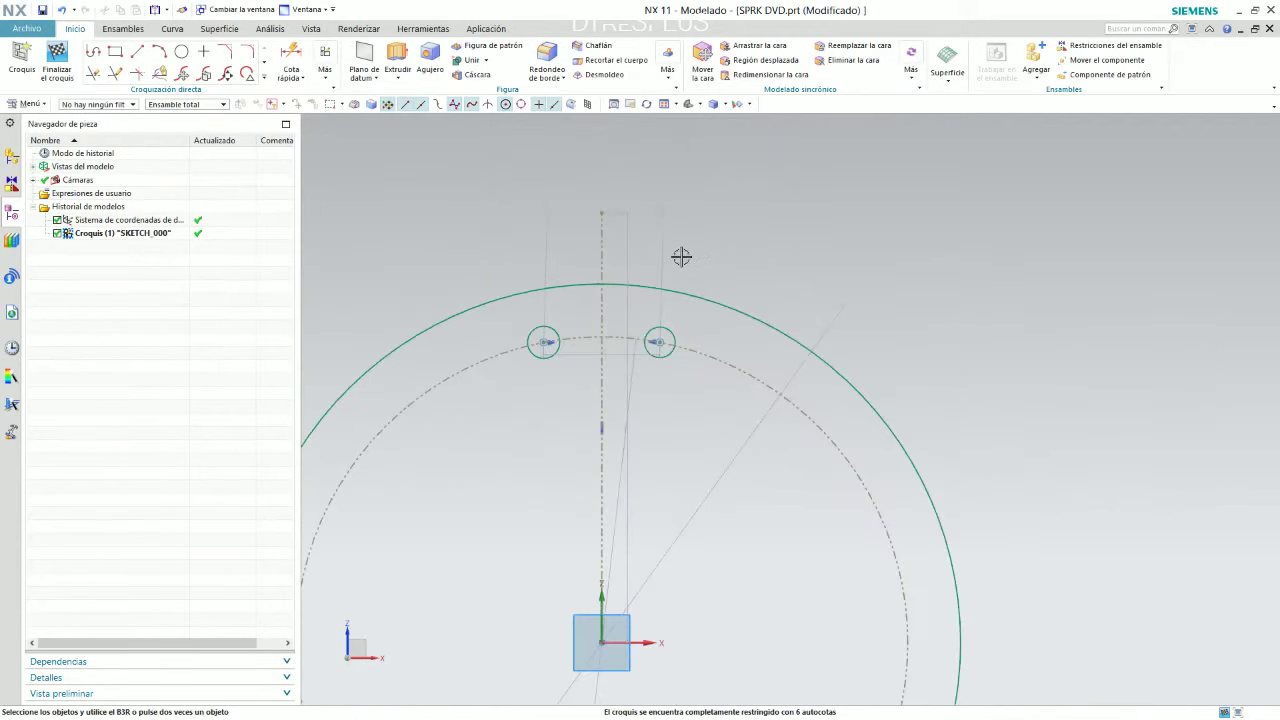
pyautogui.scroll(2, 680, 257)
pyautogui.hotkey('alt', 'Tab')
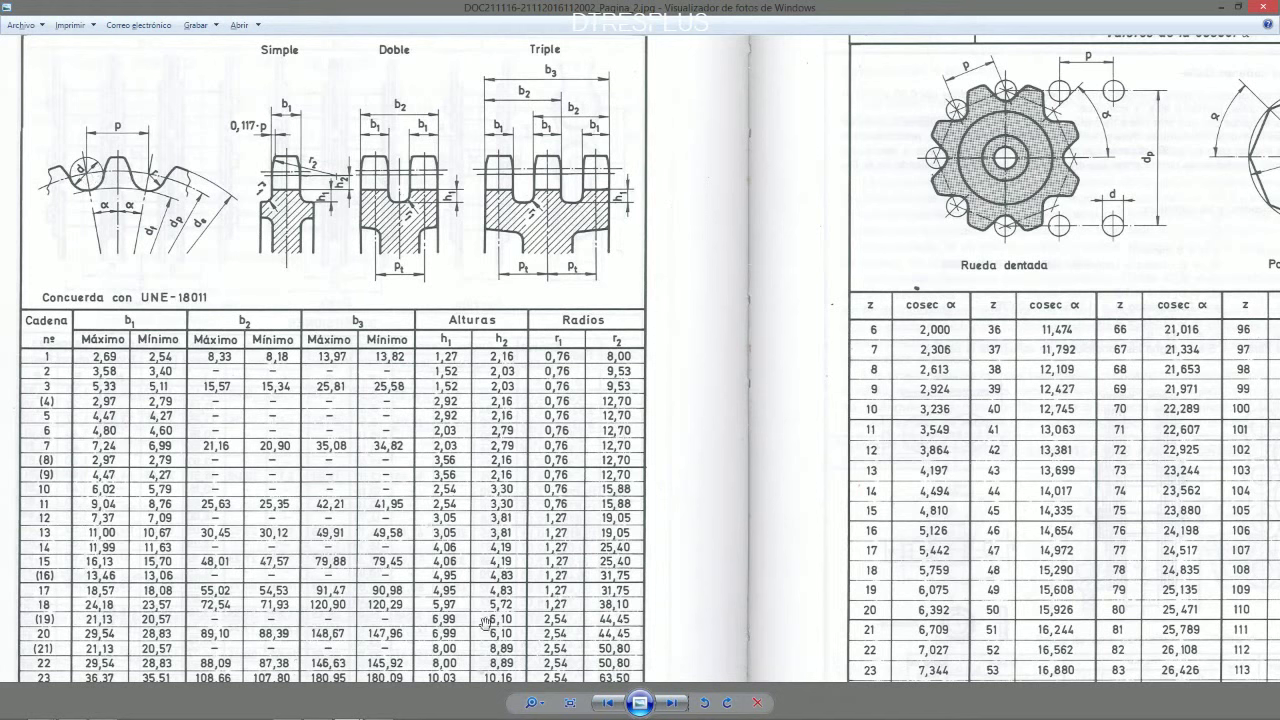
# Step: Browse back to Pagina_1 and enlarge its table of pitch p and roller diameter d
pyautogui.click(608, 703)
pyautogui.click(672, 703)
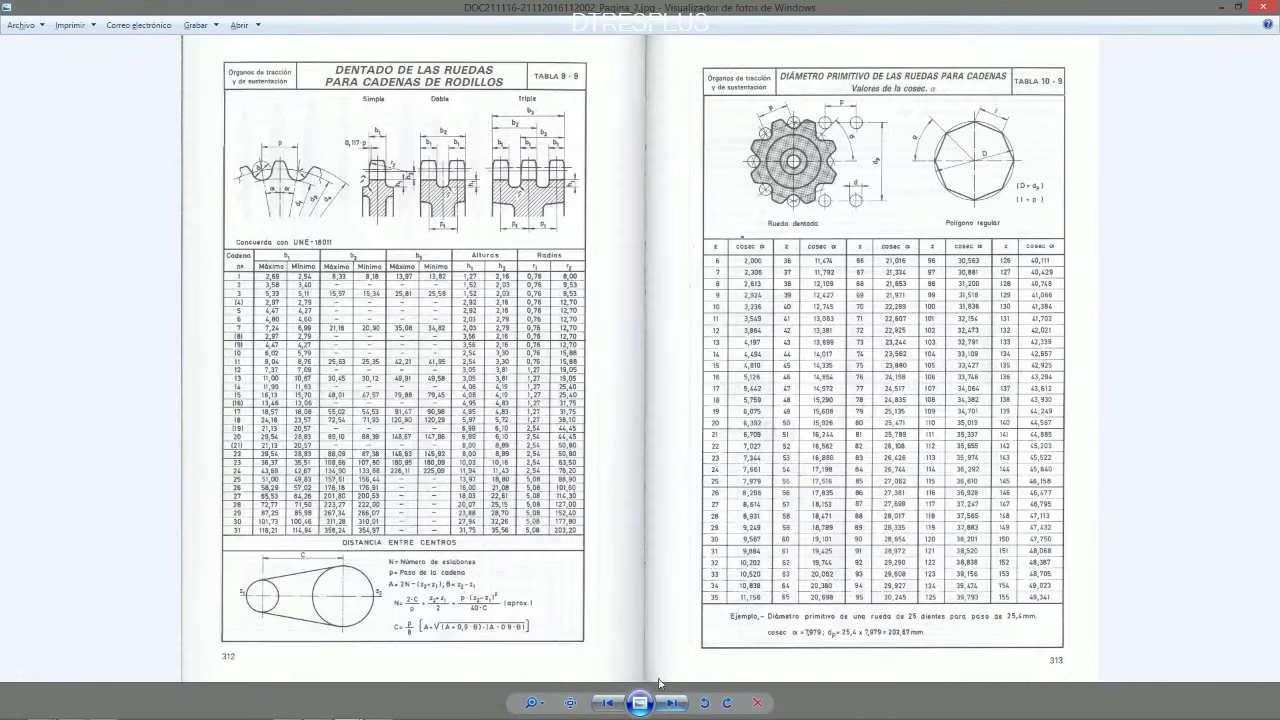
pyautogui.scroll(2, 245, 342)
pyautogui.scroll(-2, 215, 341)
pyautogui.scroll(2, 153, 508)
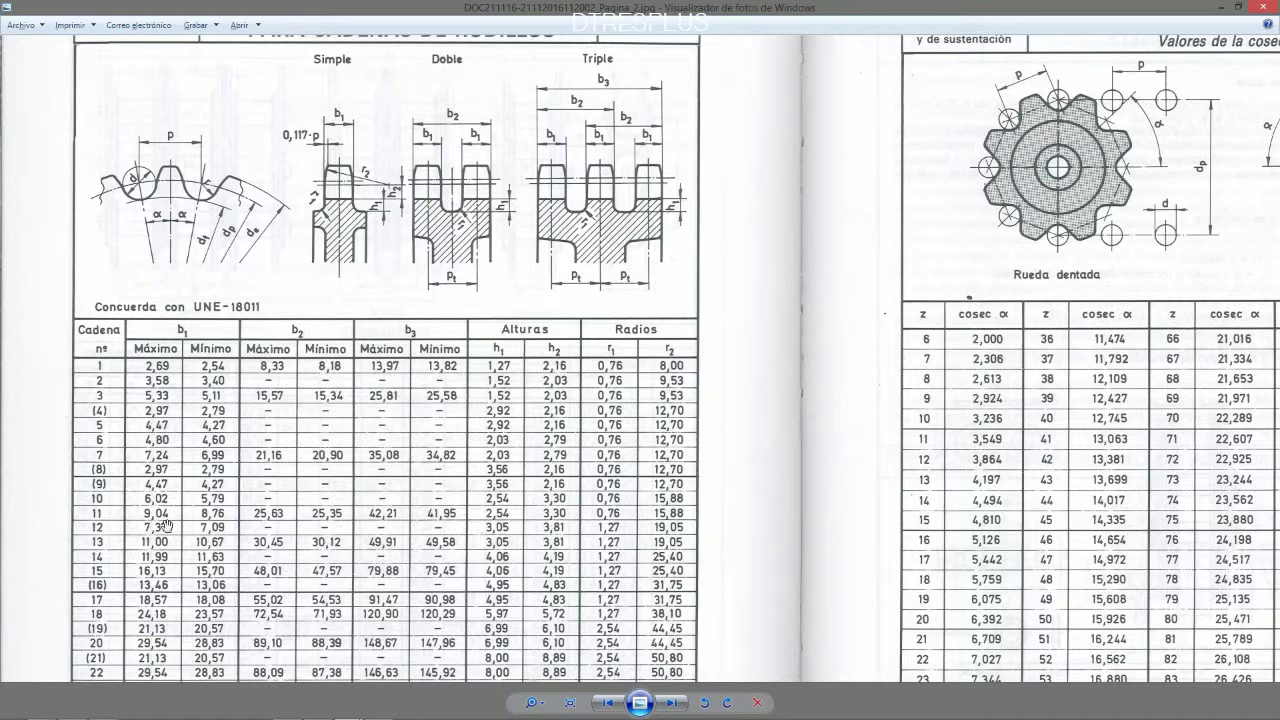
pyautogui.click(607, 702)
pyautogui.scroll(3, 805, 368)
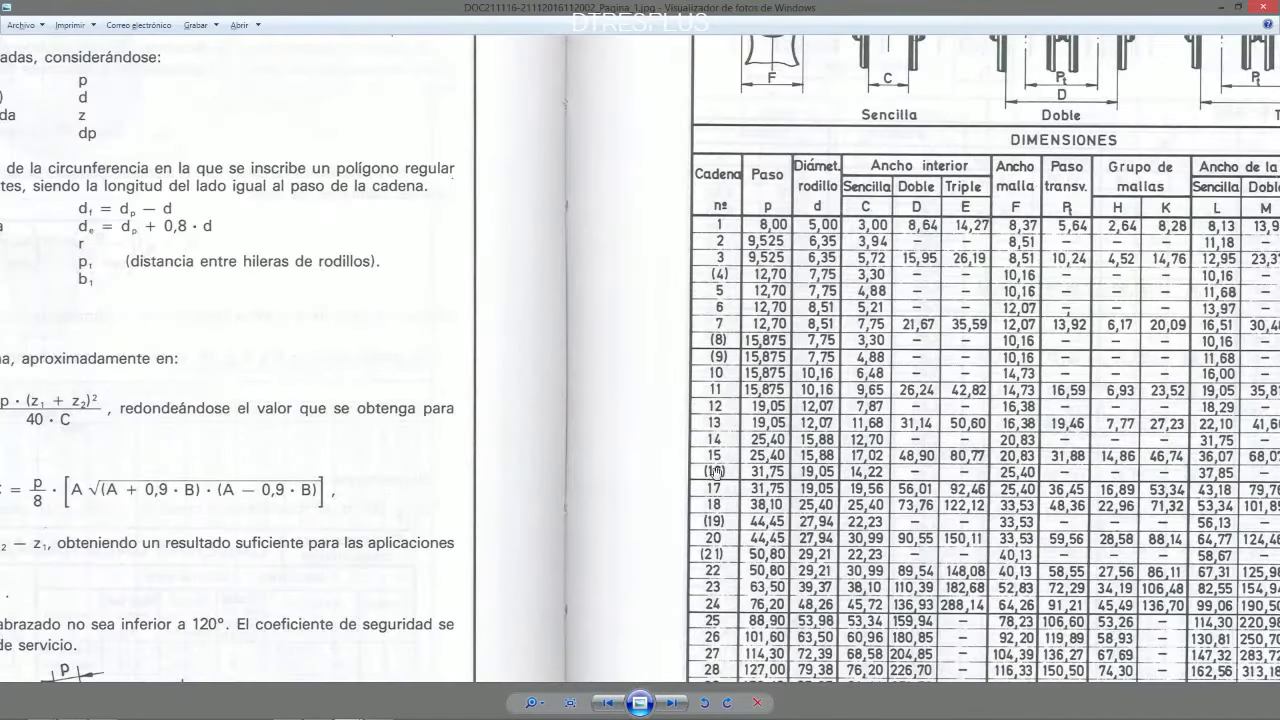
pyautogui.moveTo(719, 470); pyautogui.dragTo(691, 508)
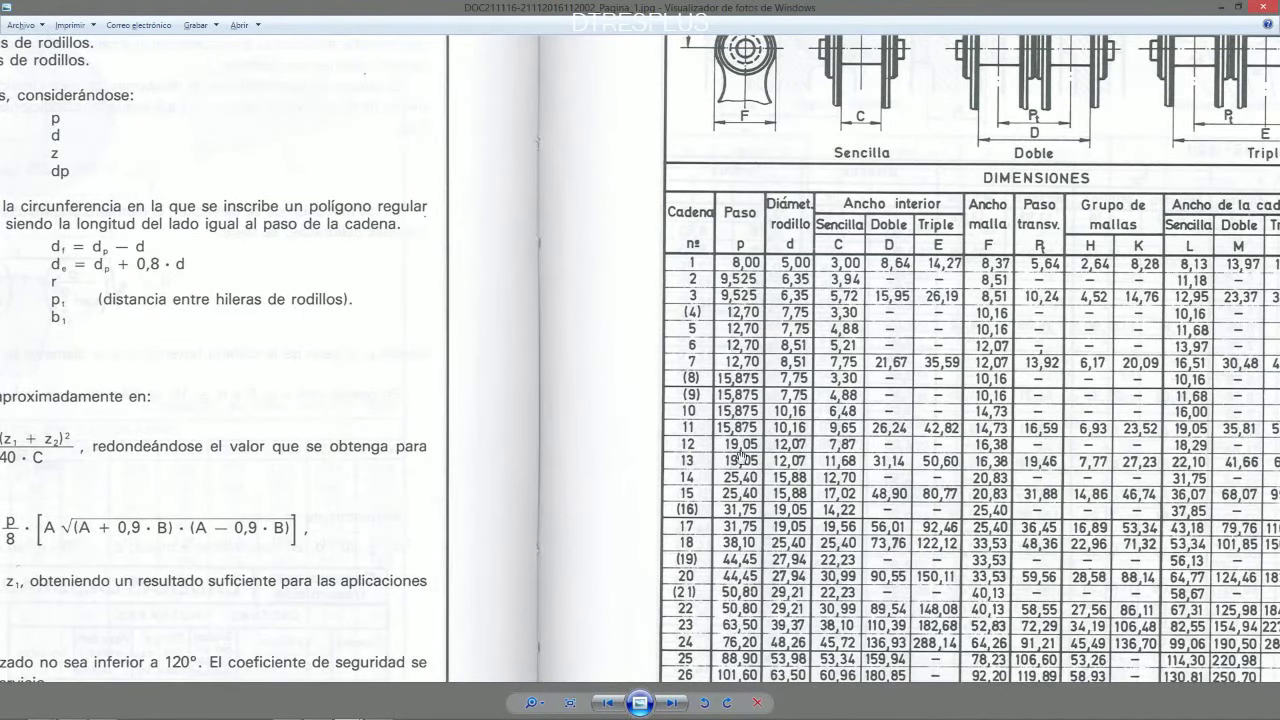
pyautogui.moveTo(416, 430); pyautogui.dragTo(751, 466)
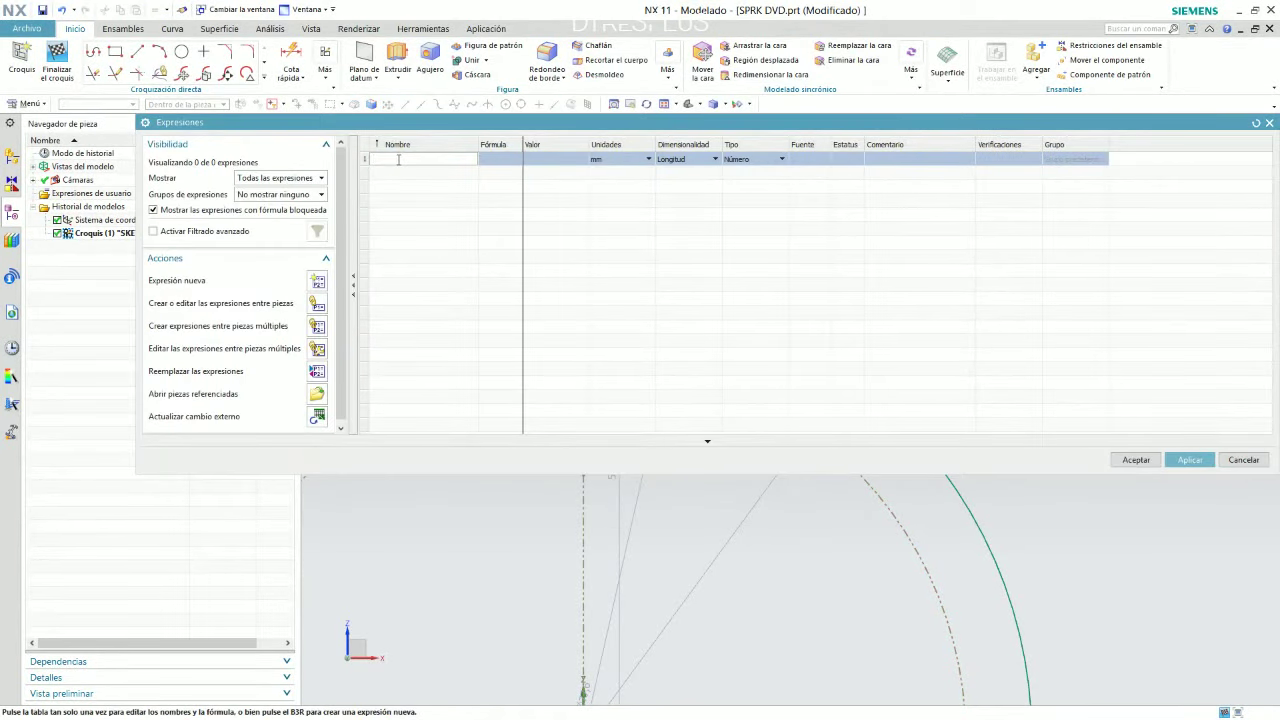
# Step: Set expression P to 19.5 mm with the comment Paso DATO
pyautogui.click(500, 160)
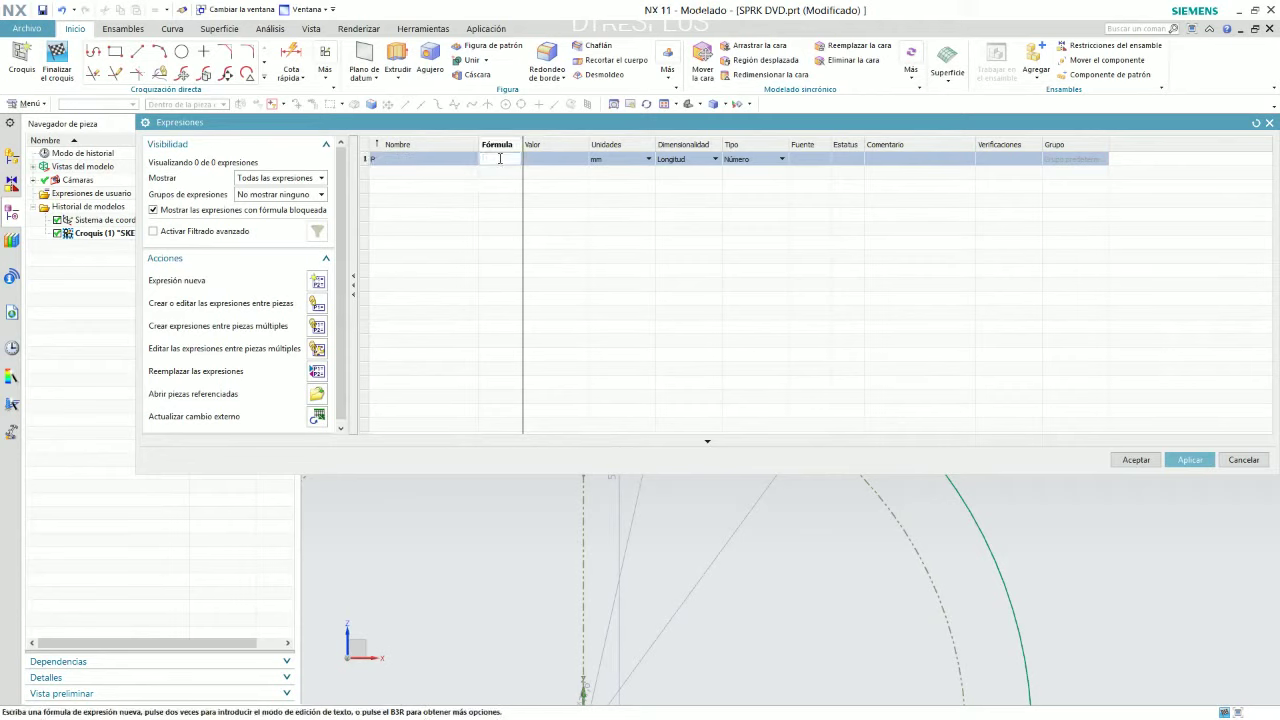
pyautogui.click(542, 160)
pyautogui.click(506, 160)
pyautogui.hotkey('alt', 'Tab')
pyautogui.moveTo(727, 350); pyautogui.dragTo(669, 249)
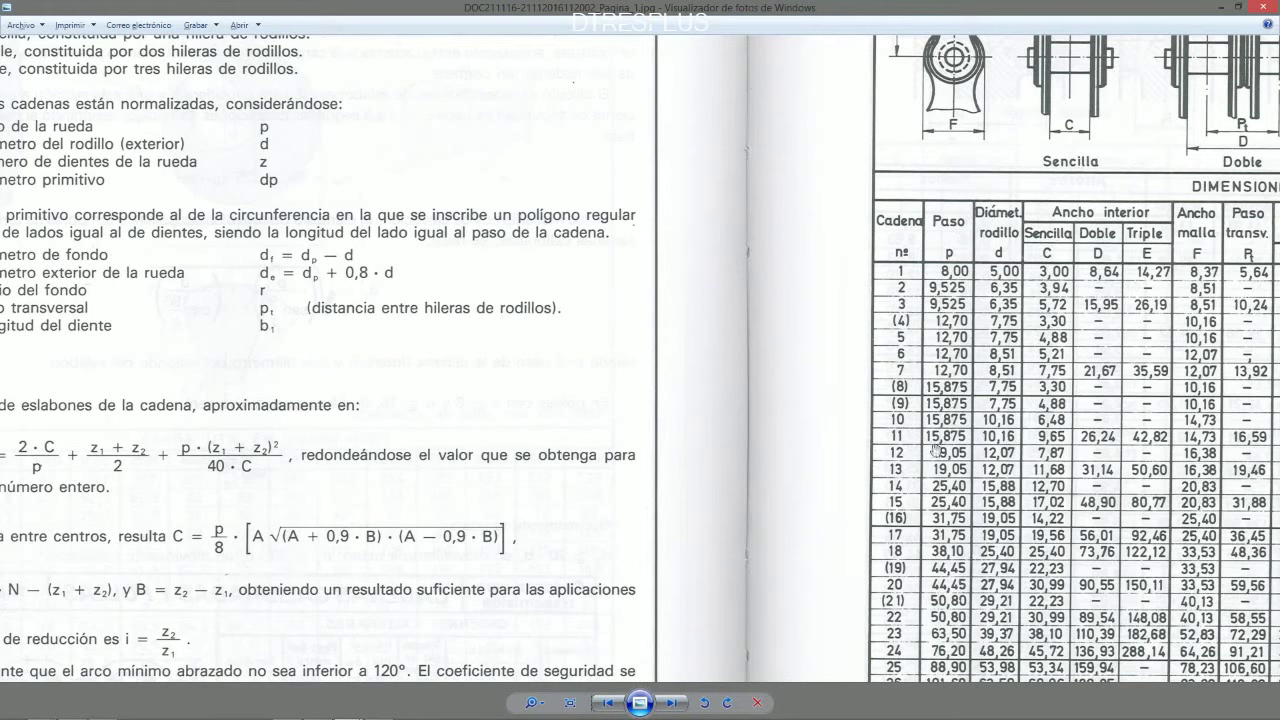
pyautogui.hotkey('alt', 'Tab')
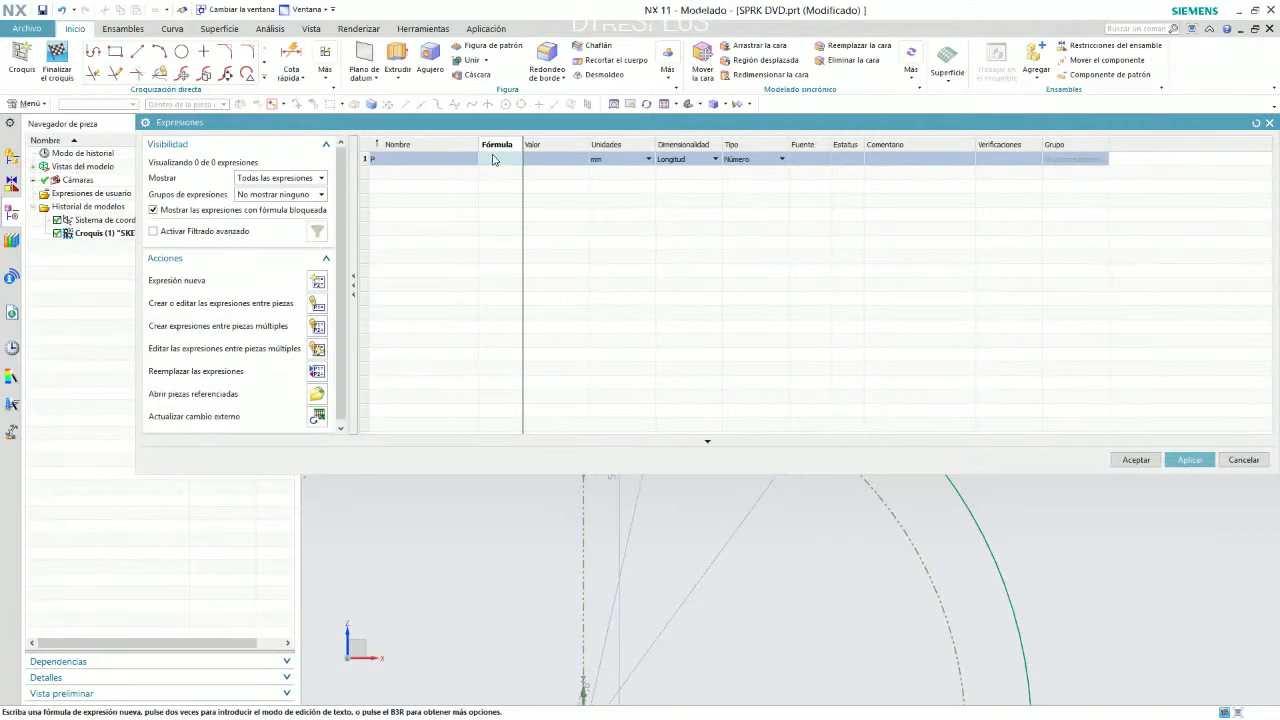
pyautogui.doubleClick(492, 159)
pyautogui.press('Return')
pyautogui.doubleClick(912, 160)
pyautogui.write('Paso DATO')
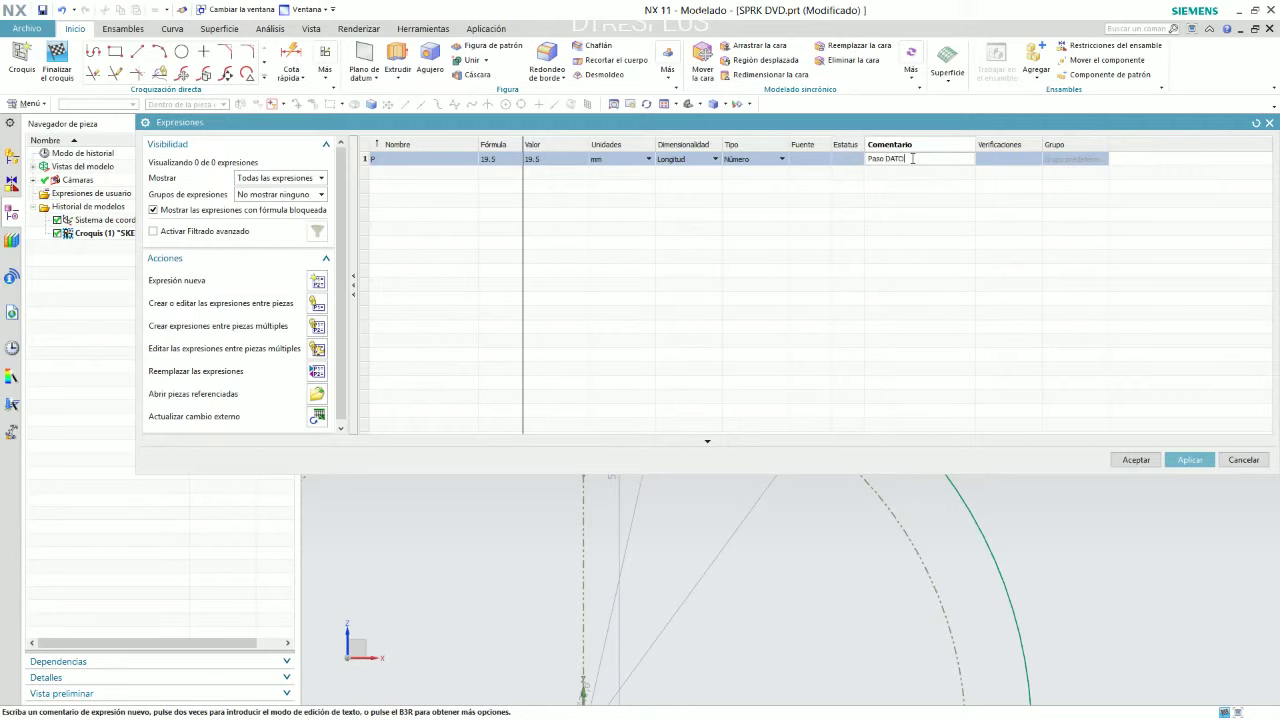
pyautogui.press('Return')
# Step: Add a new expression named Dr with the comment Diametro Rodillo
pyautogui.click(380, 160)
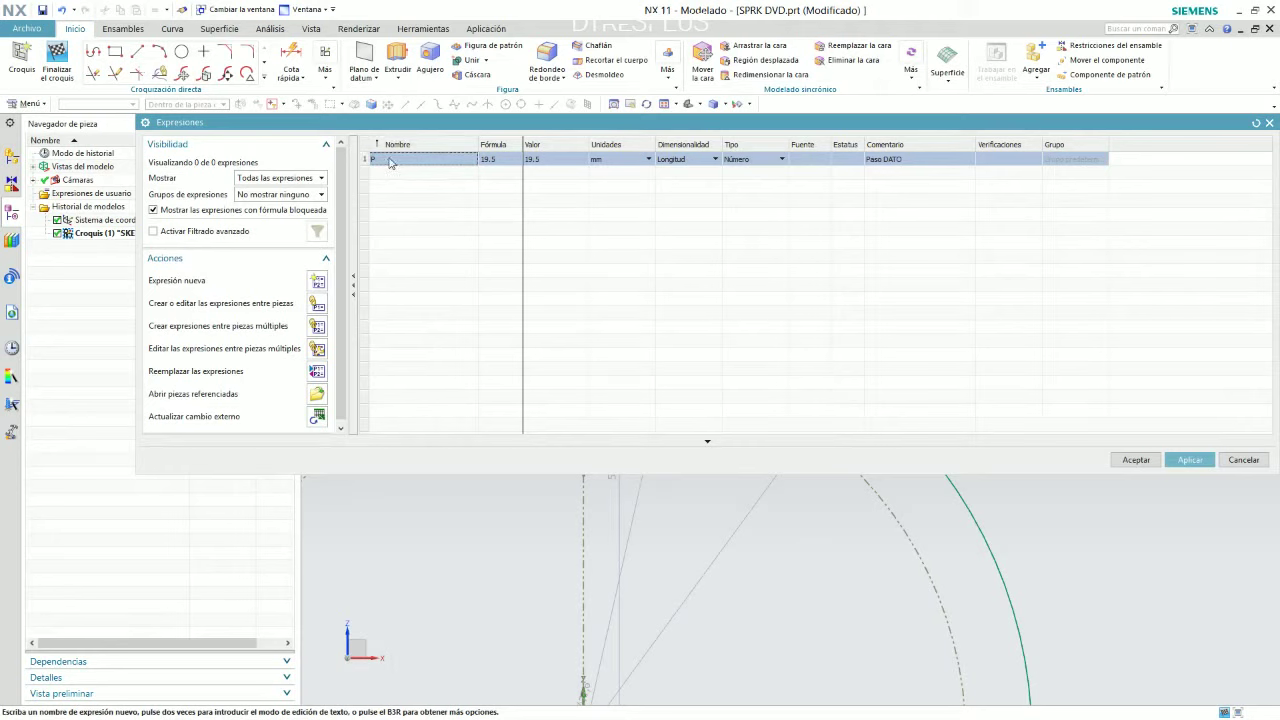
pyautogui.rightClick(389, 177)
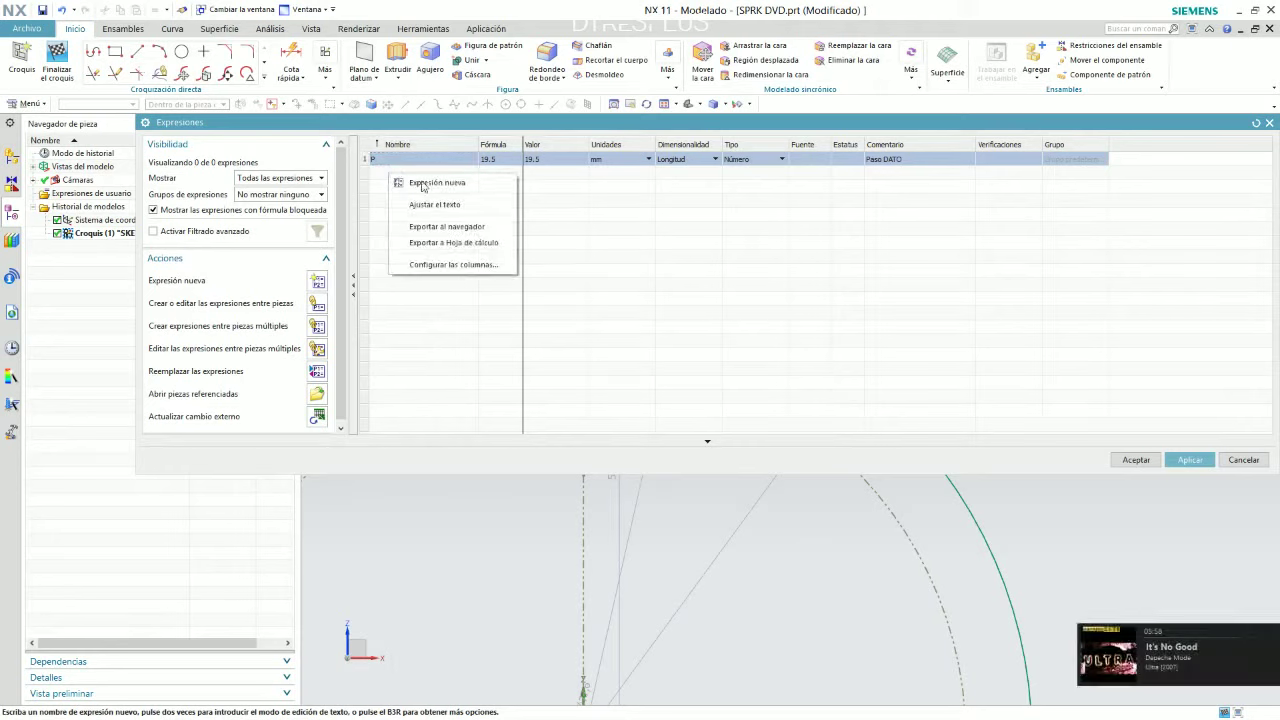
pyautogui.click(437, 183)
pyautogui.write('Dr')
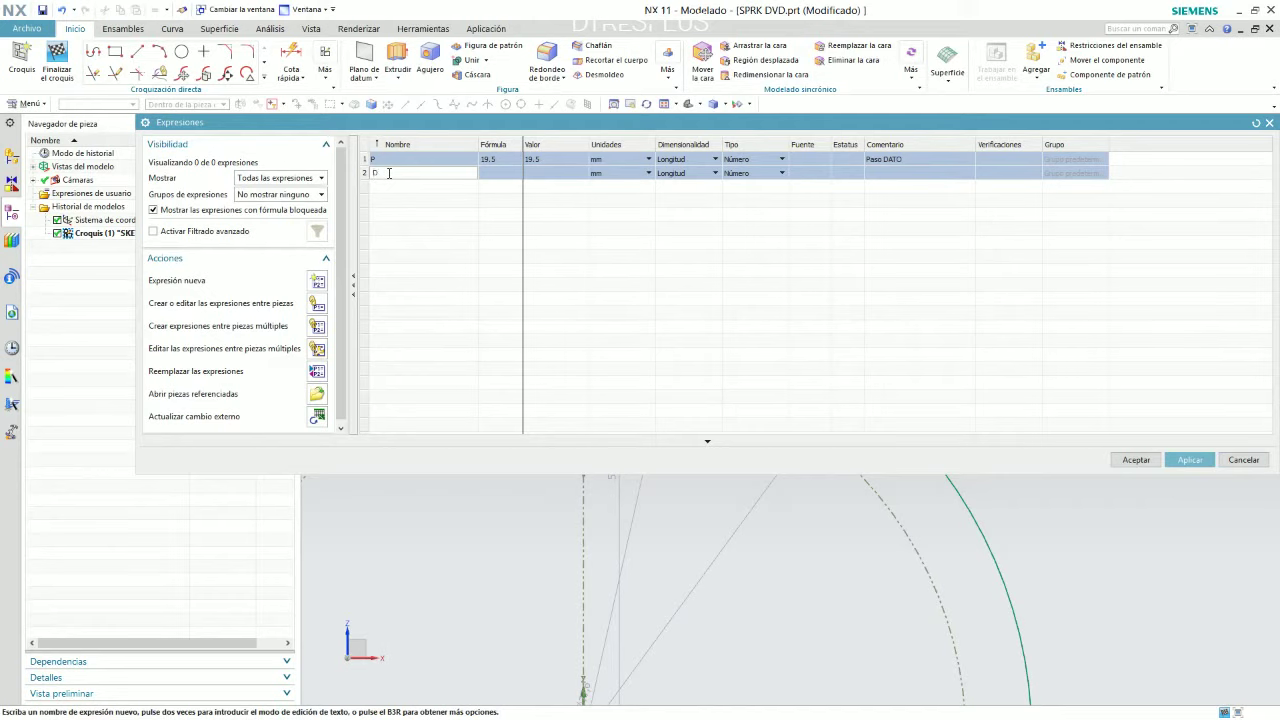
pyautogui.click(898, 172)
pyautogui.write('Diametro Rodillo')
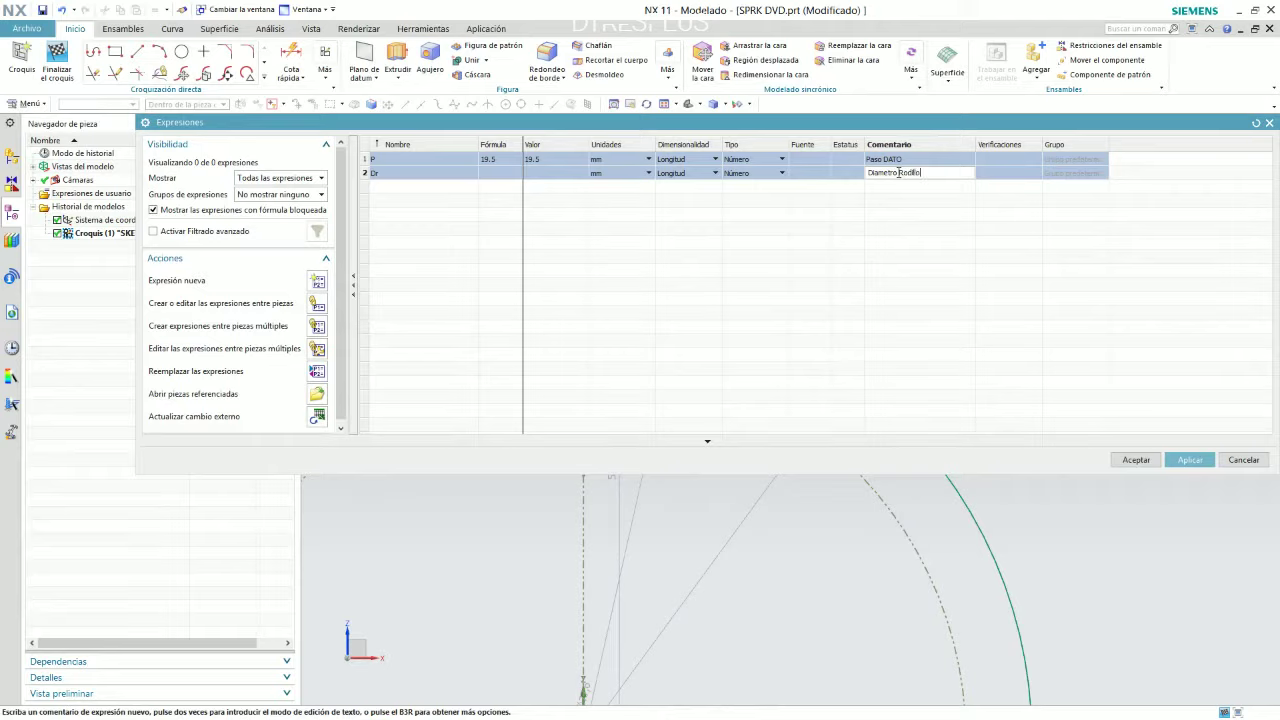
pyautogui.hotkey('alt', 'Tab')
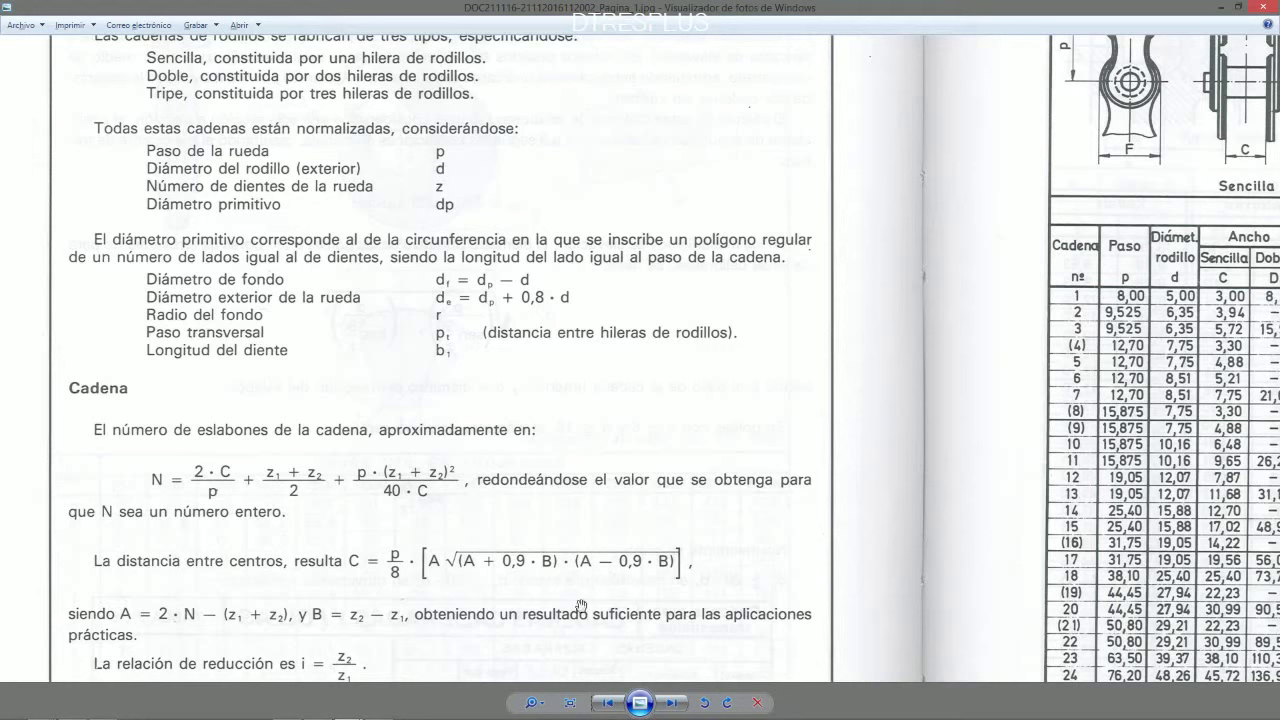
# Step: Rename the second expression to D and comment it Diametro Rodillo DATO
pyautogui.click(672, 702)
pyautogui.scroll(3, 254, 170)
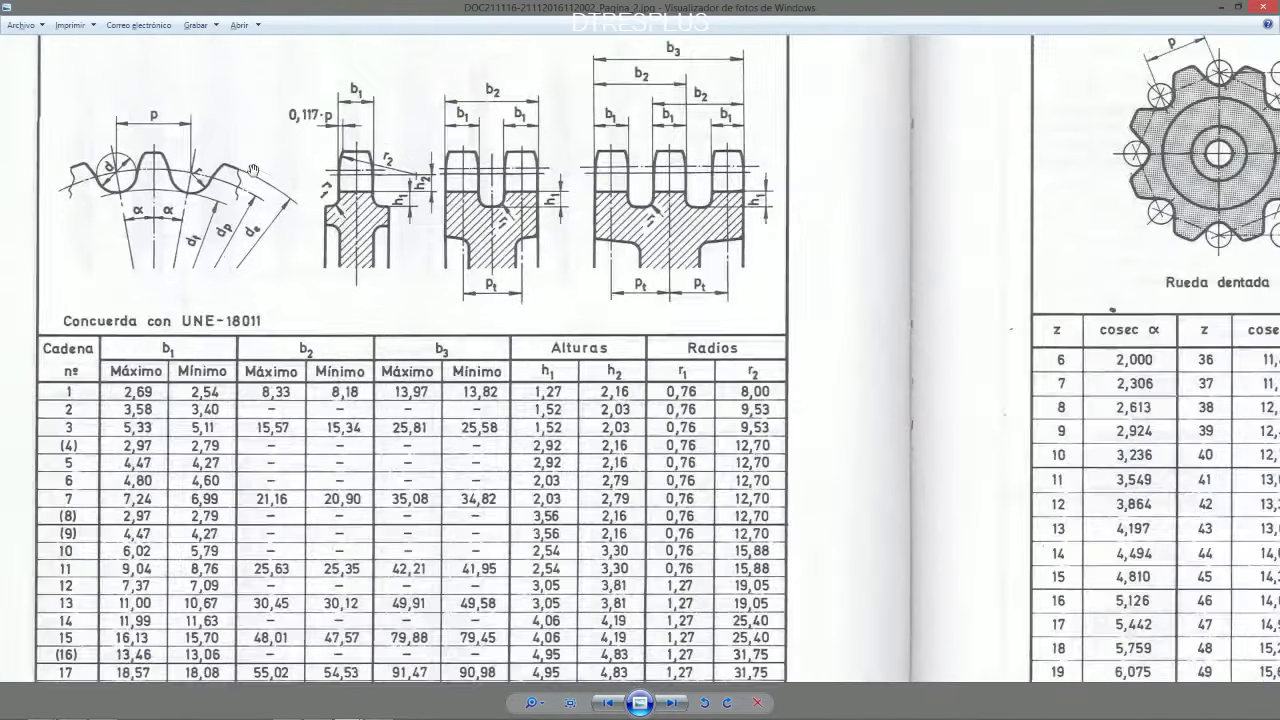
pyautogui.scroll(2, 254, 170)
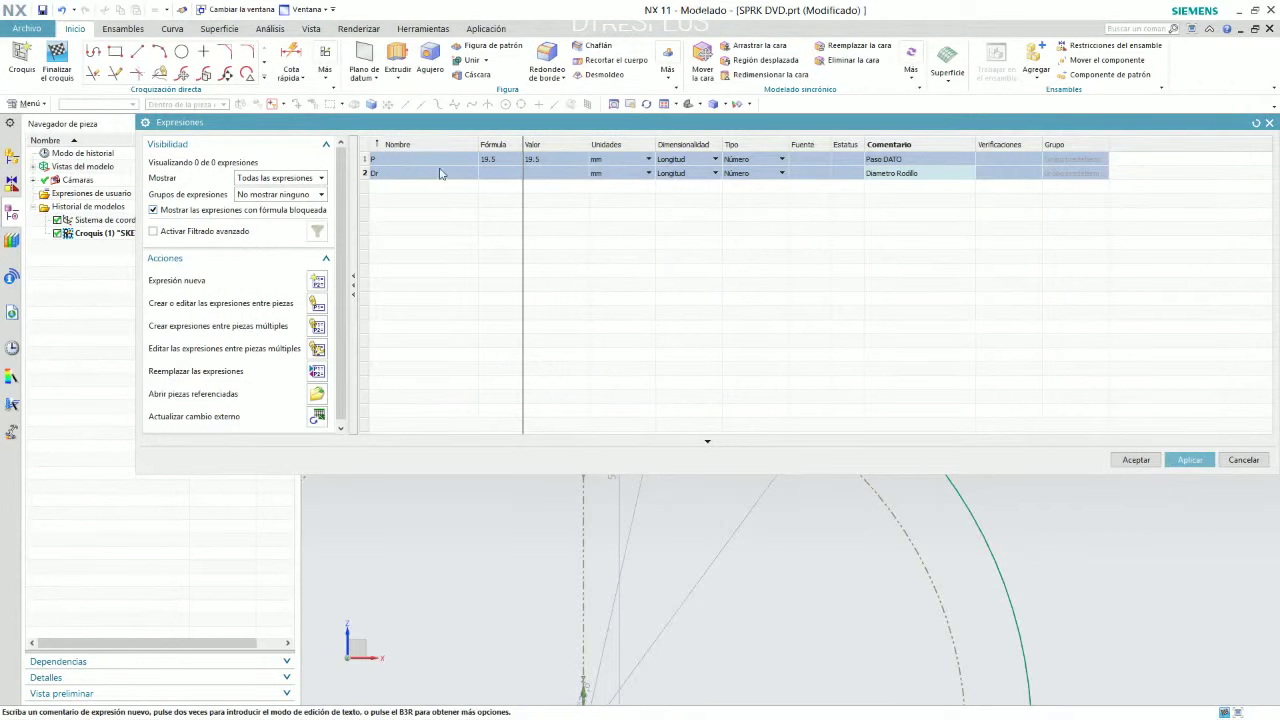
pyautogui.doubleClick(380, 175)
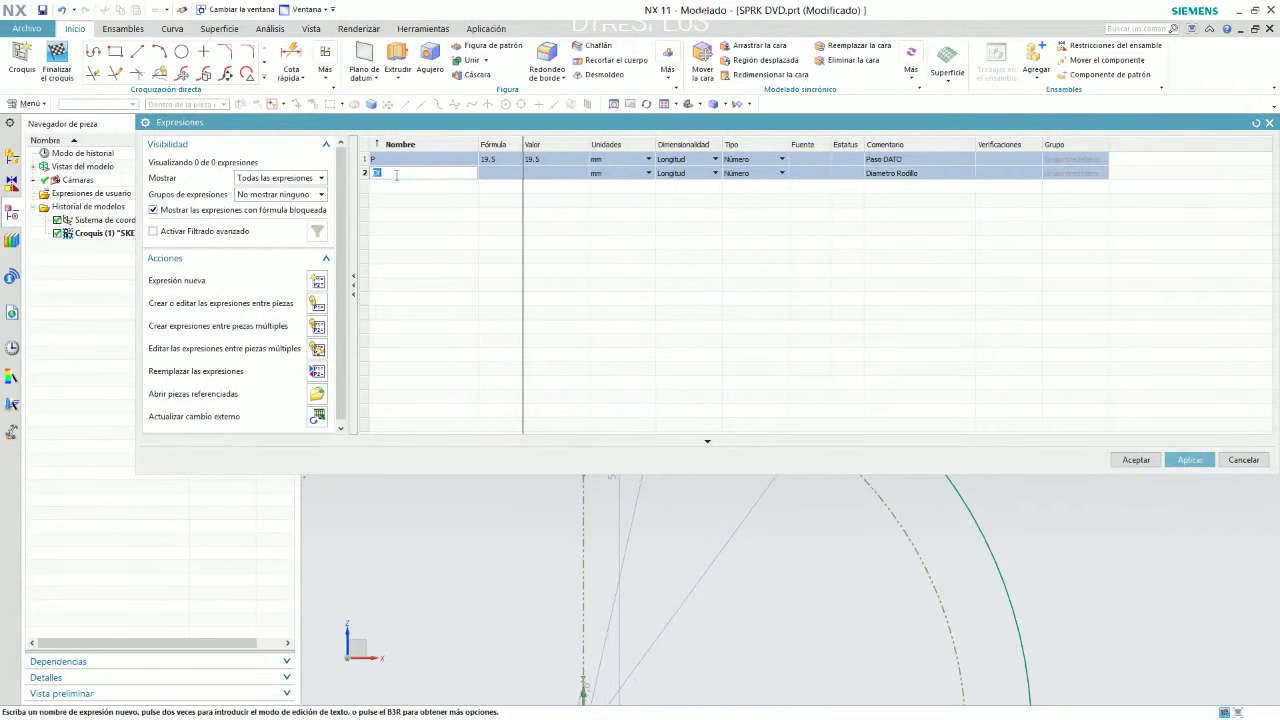
pyautogui.click(383, 212)
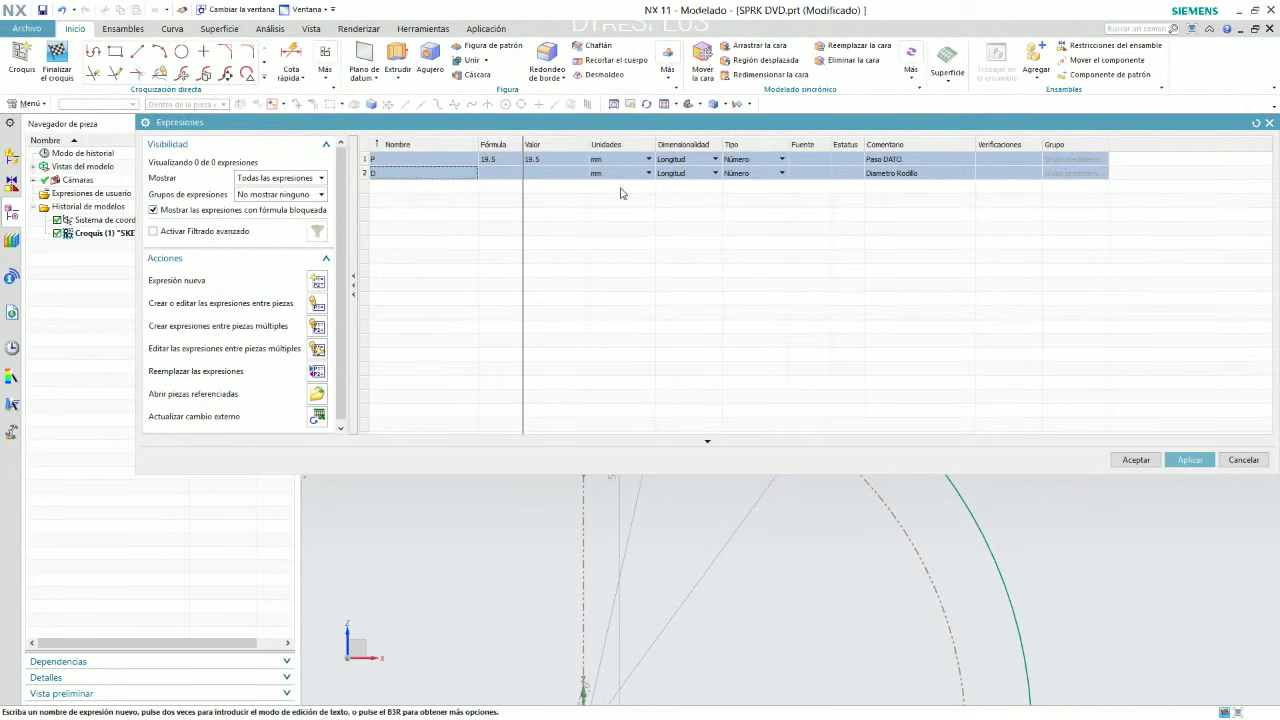
pyautogui.doubleClick(928, 174)
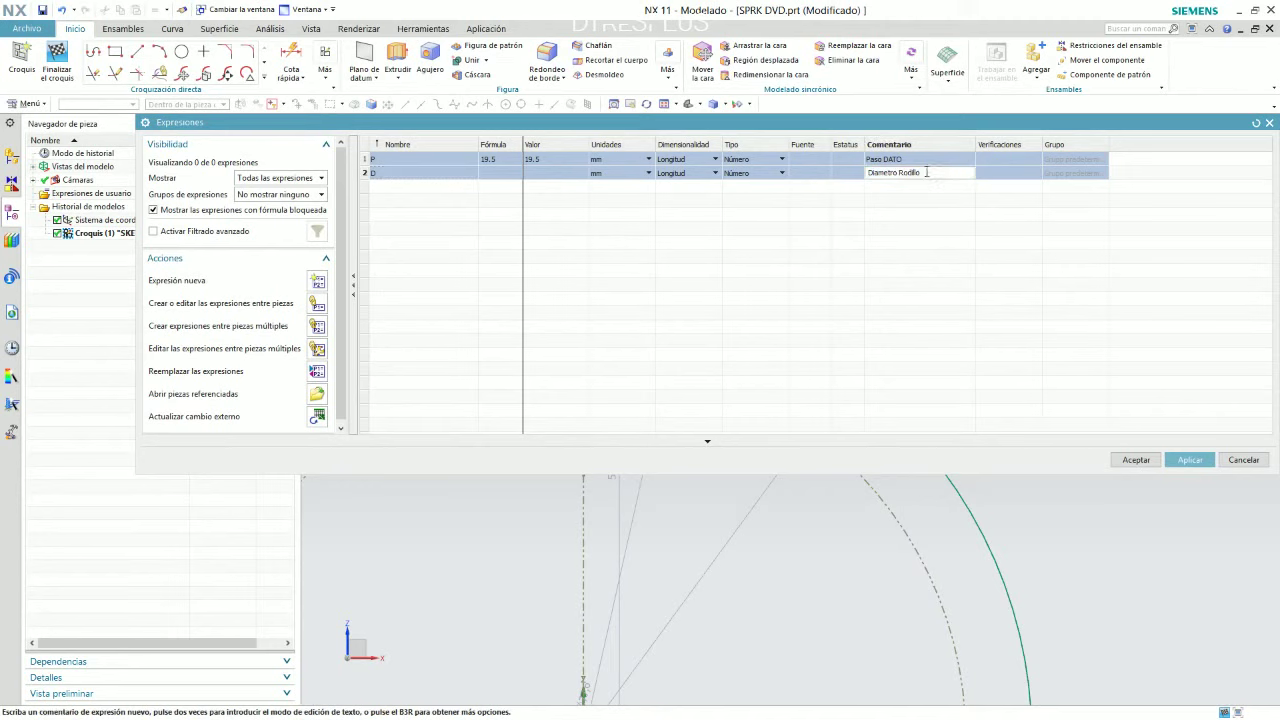
pyautogui.write('DATO')
pyautogui.press('Tab')
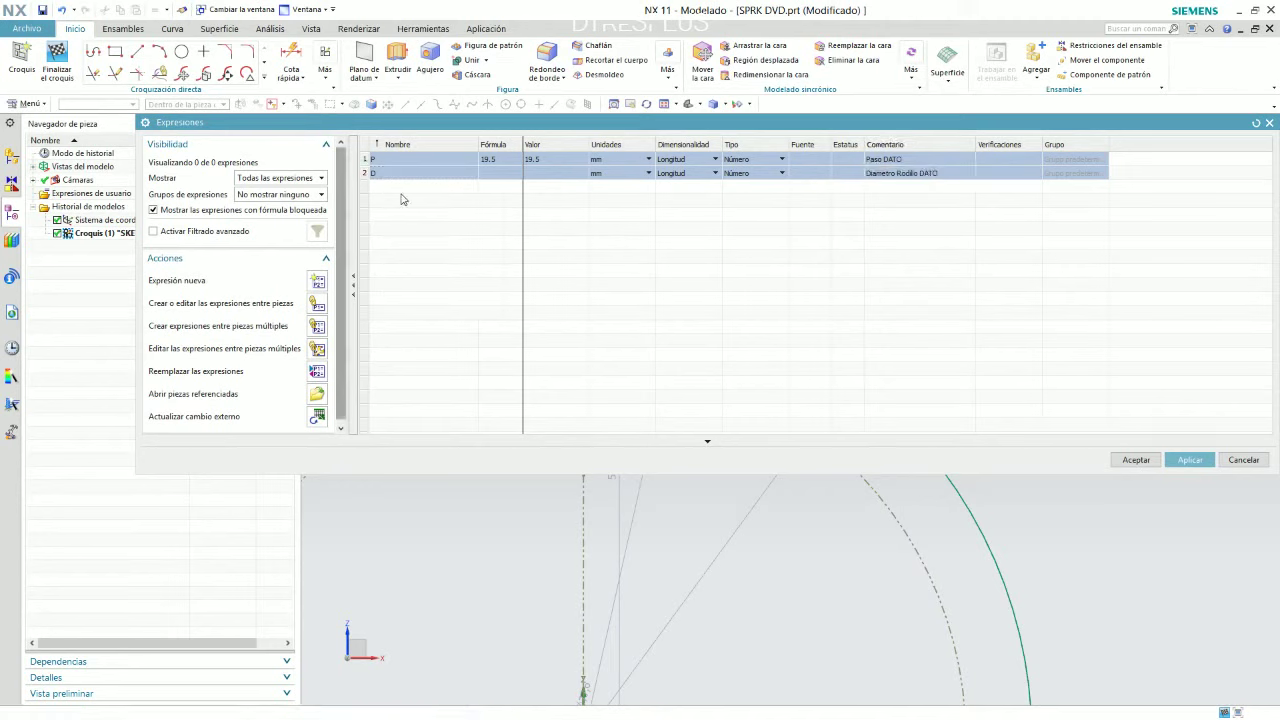
# Step: Add a third expression Dp with the comment Diametro Primitivo
pyautogui.click(394, 188)
pyautogui.hotkey('alt', 'Tab')
pyautogui.moveTo(360, 240); pyautogui.dragTo(375, 257)
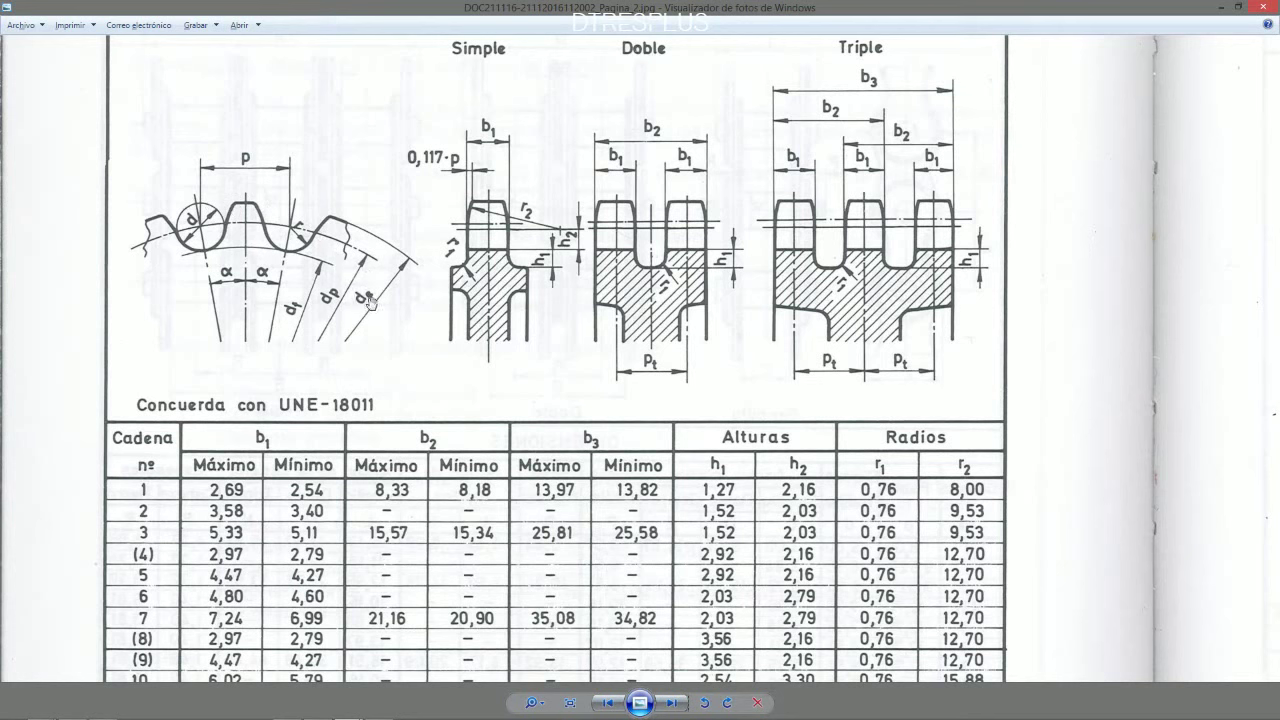
pyautogui.hotkey('alt', 'Tab')
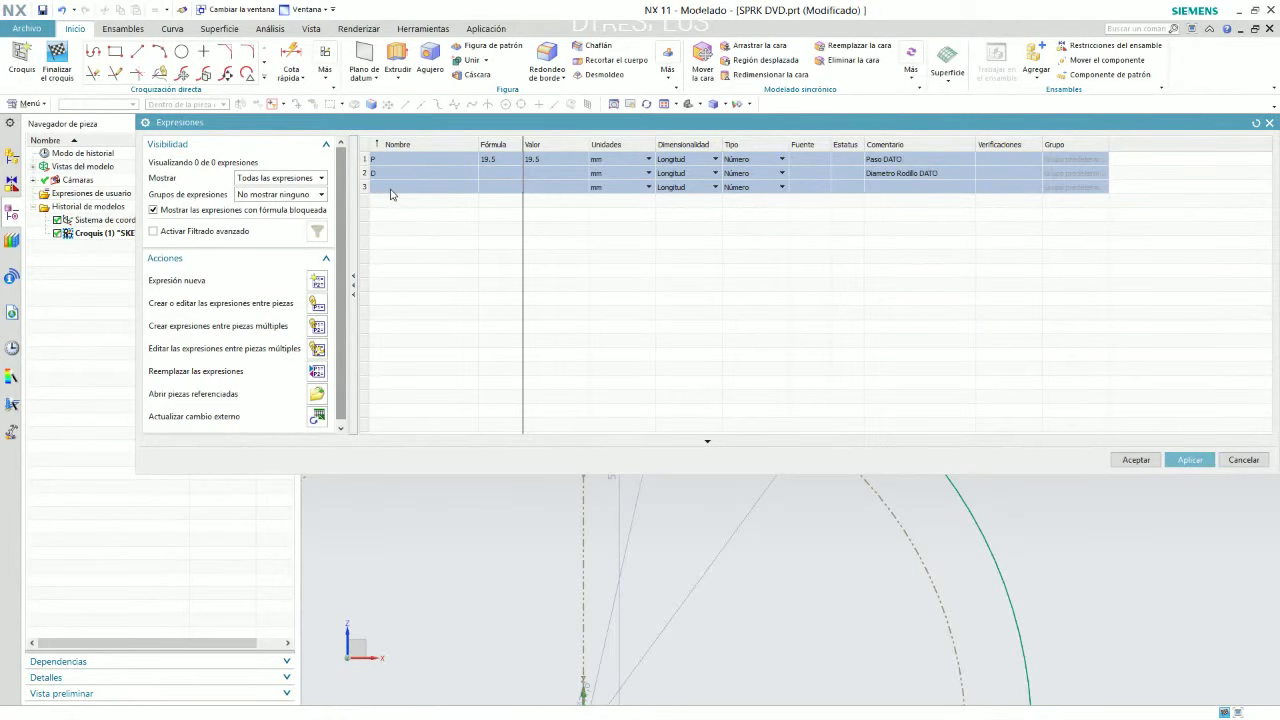
pyautogui.click(395, 189)
pyautogui.doubleClick(396, 187)
pyautogui.write('Dp')
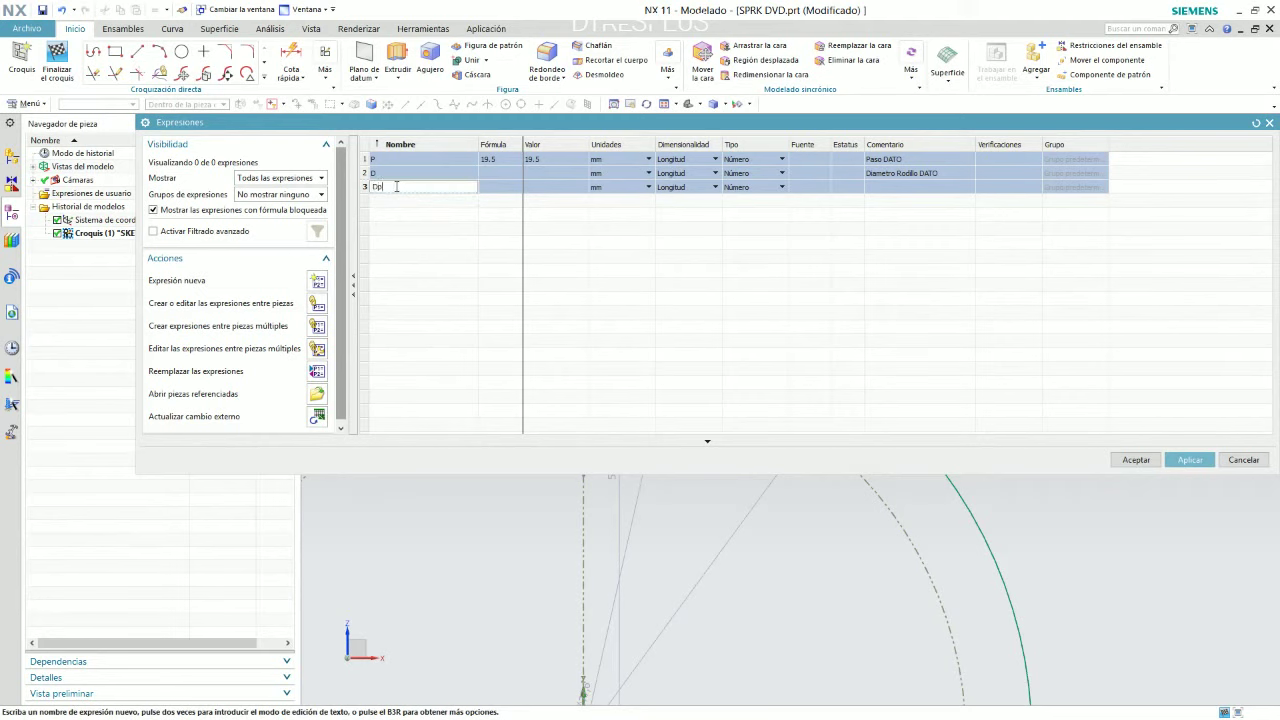
pyautogui.press('Return')
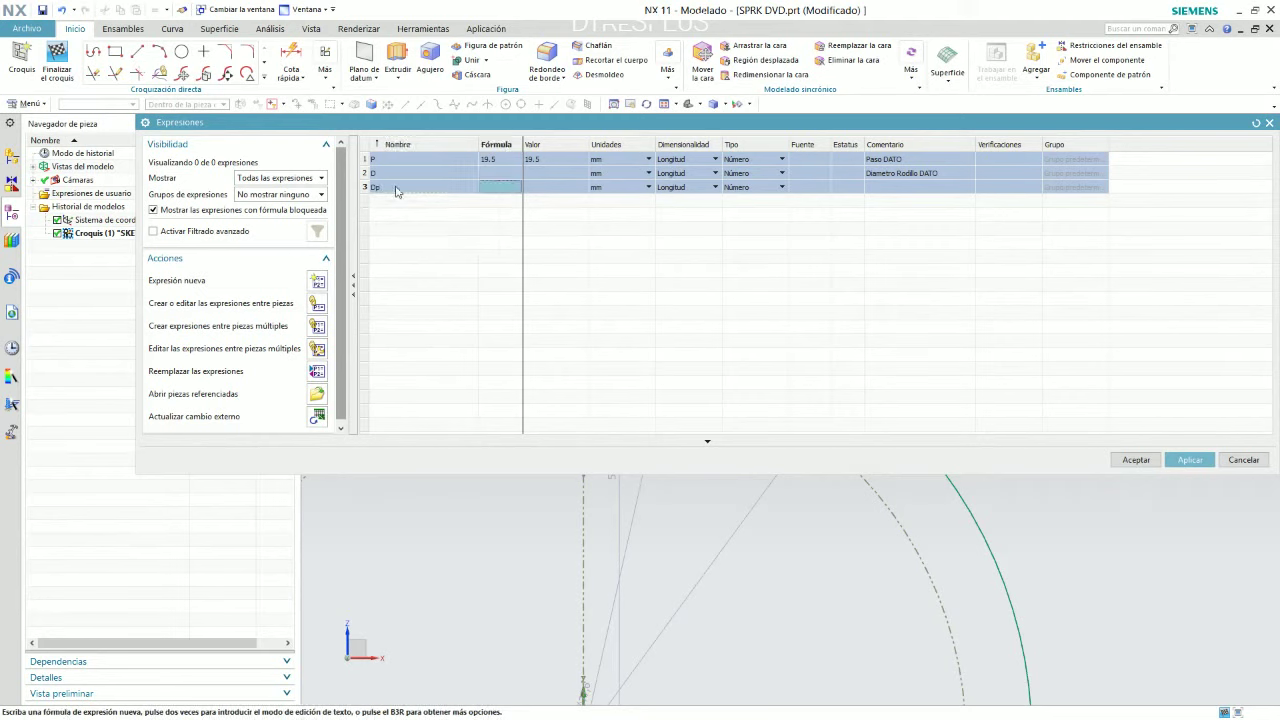
pyautogui.doubleClick(878, 187)
pyautogui.write('Diametro Primitivo')
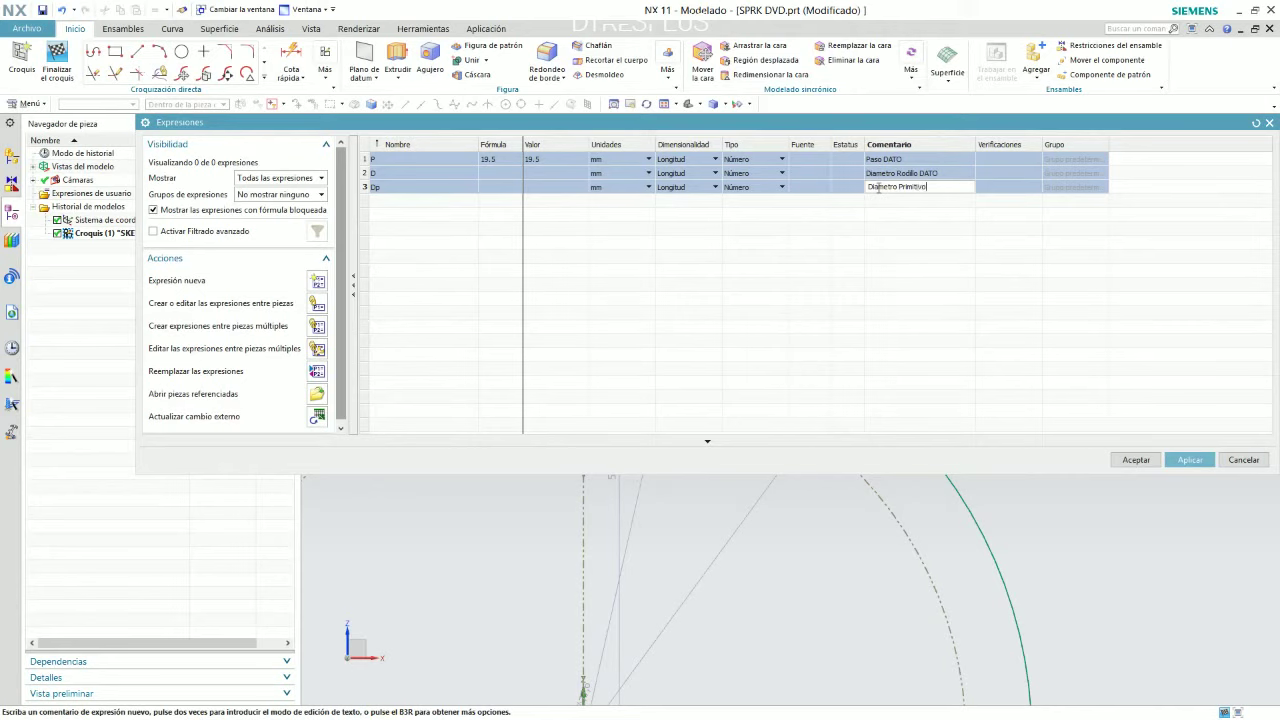
pyautogui.press('Tab')
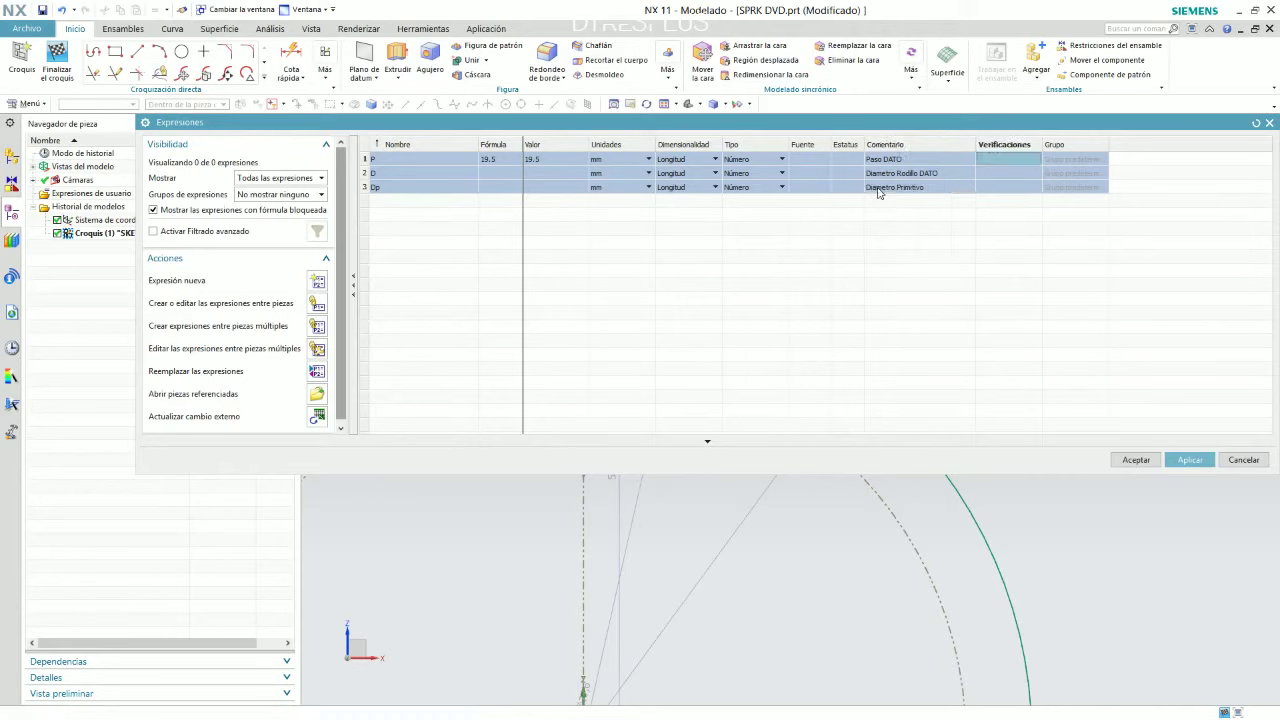
# Step: Add expression De with the comment Diam Externo
pyautogui.rightClick(432, 205)
pyautogui.click(465, 210)
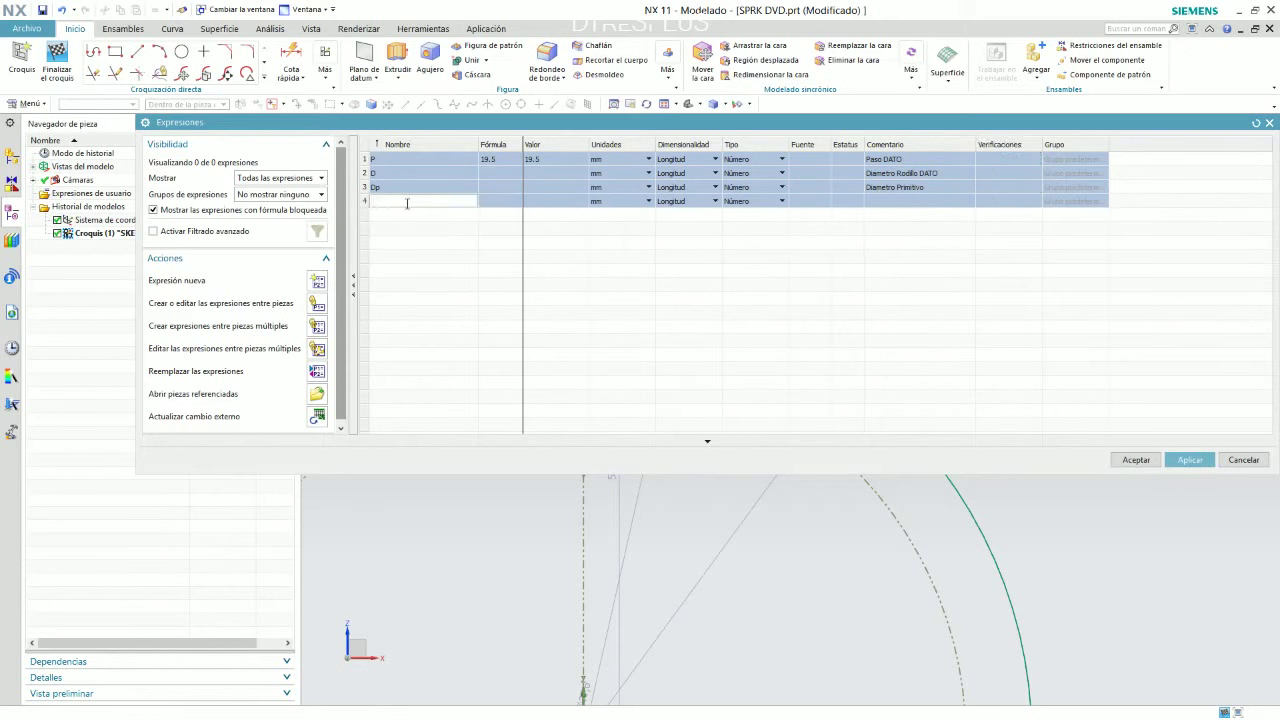
pyautogui.hotkey('alt', 'Tab')
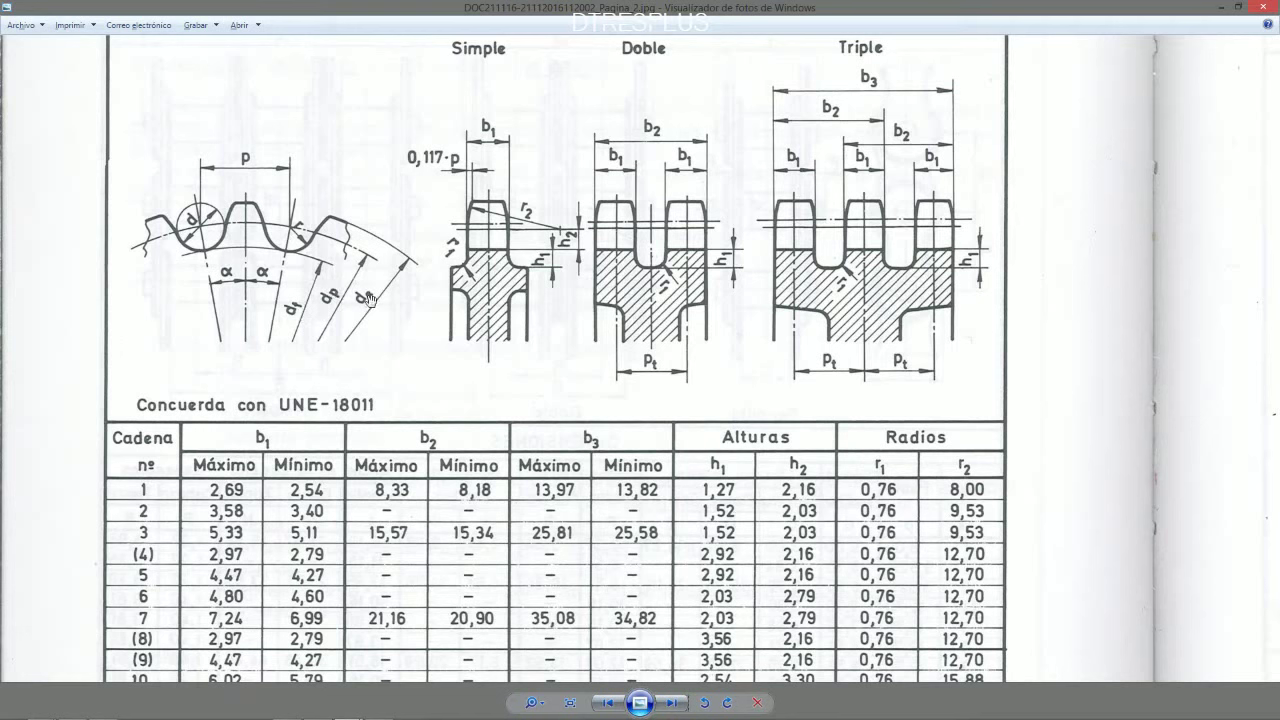
pyautogui.hotkey('alt', 'Tab')
pyautogui.click(393, 197)
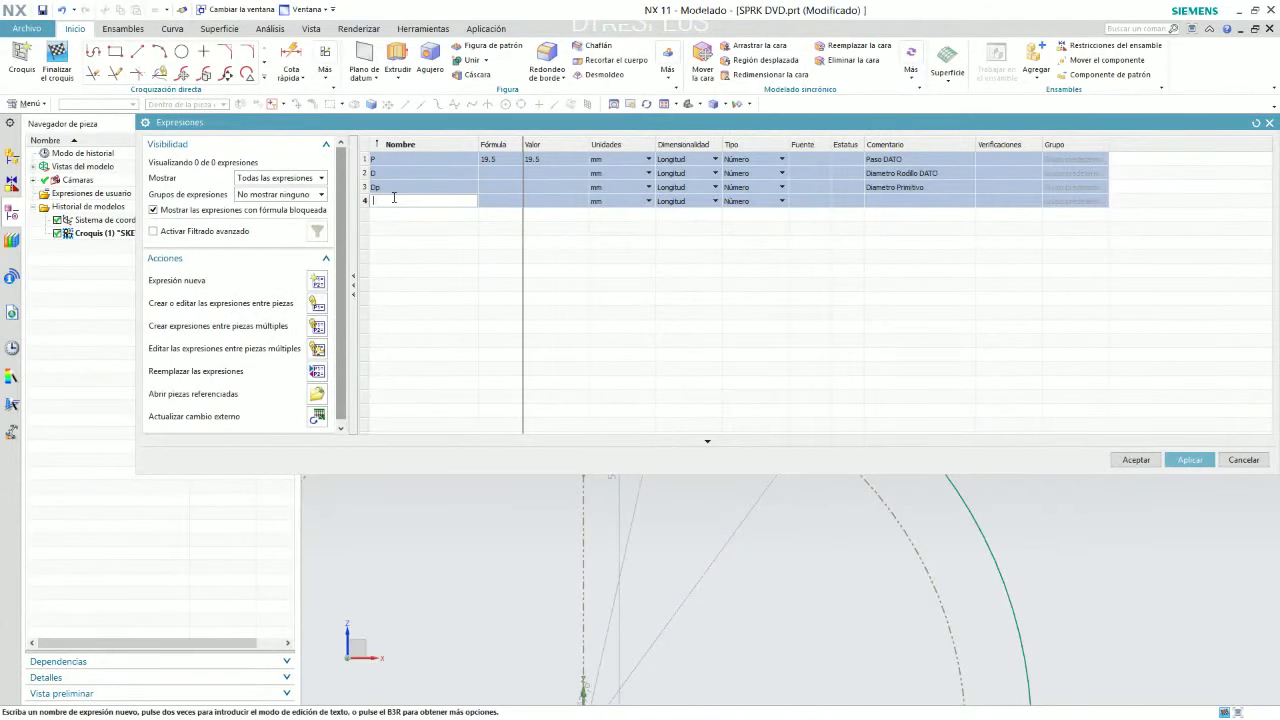
pyautogui.click(892, 199)
pyautogui.write('Diam Externo')
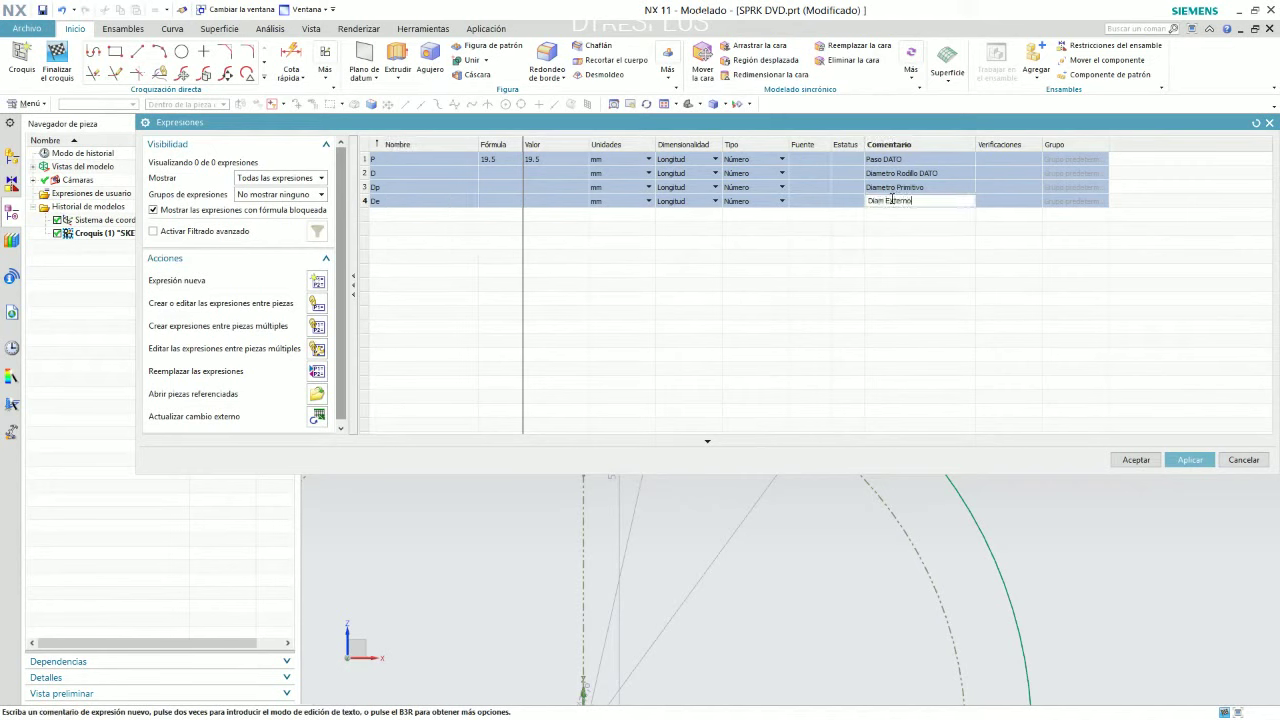
pyautogui.press('Return')
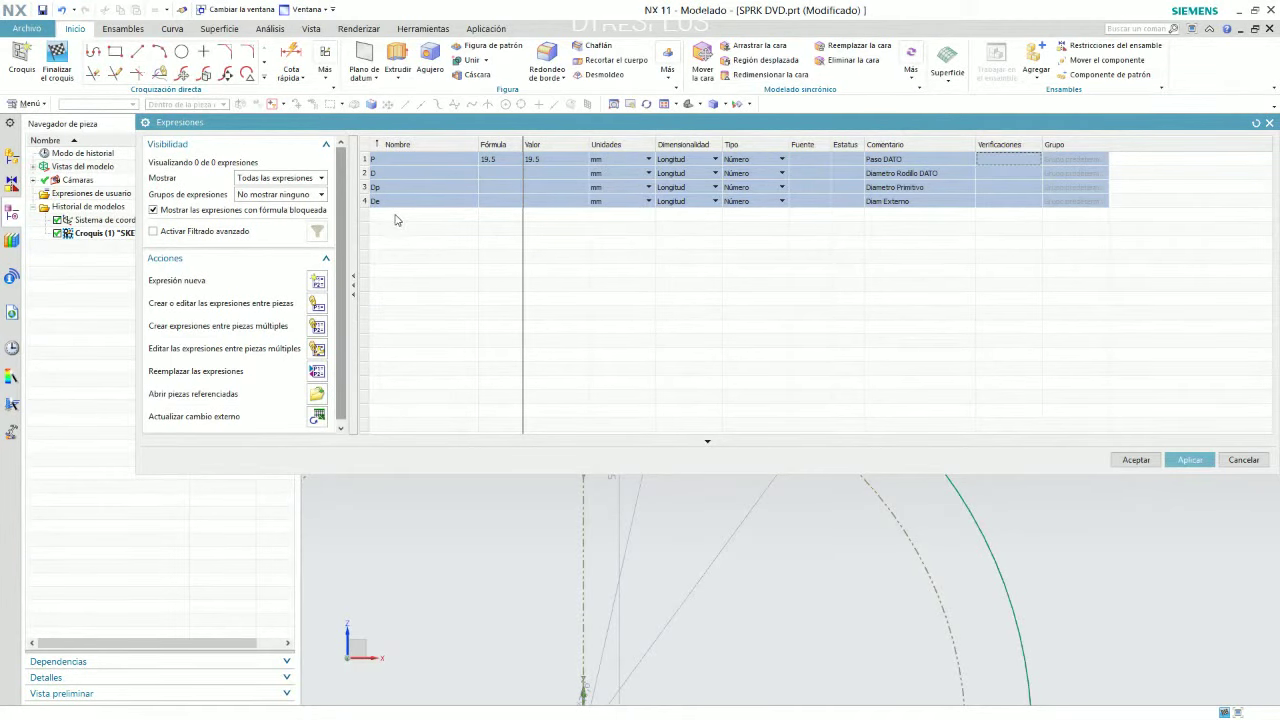
# Step: Add expression Z with formula 15 and comment Numero Dientes DATO
pyautogui.rightClick(395, 219)
pyautogui.click(400, 222)
pyautogui.write('Z')
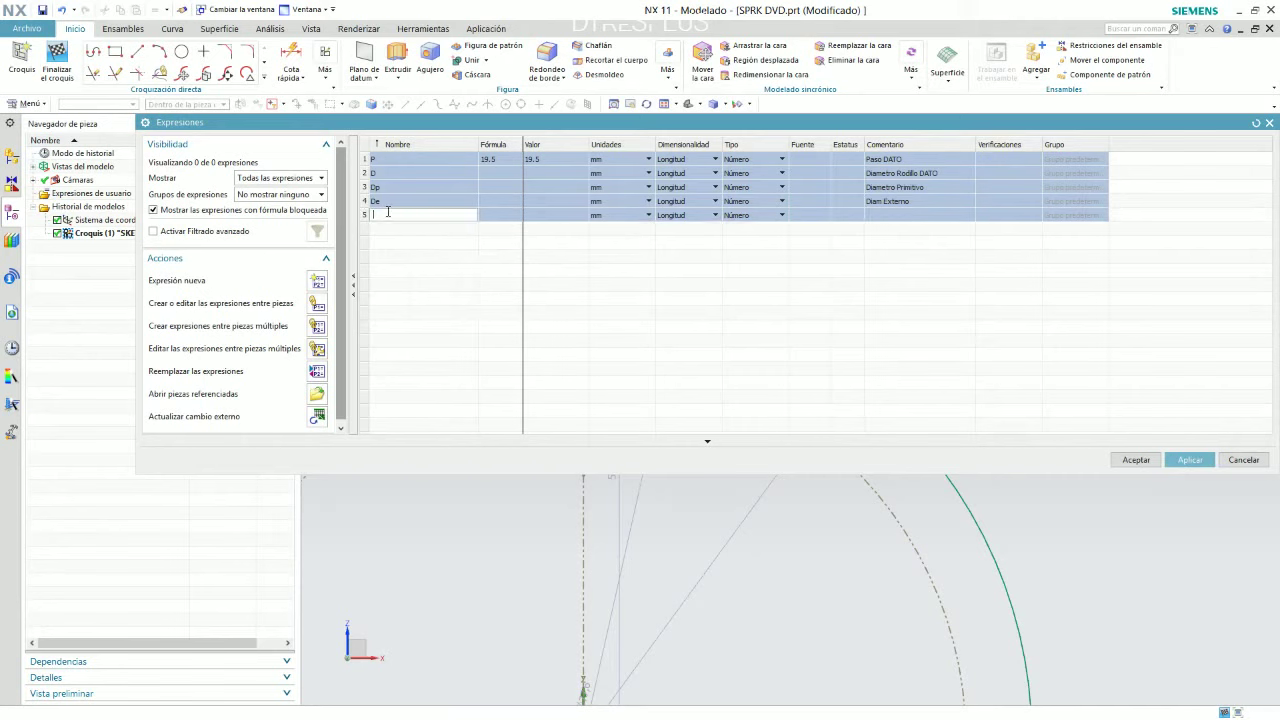
pyautogui.click(500, 214)
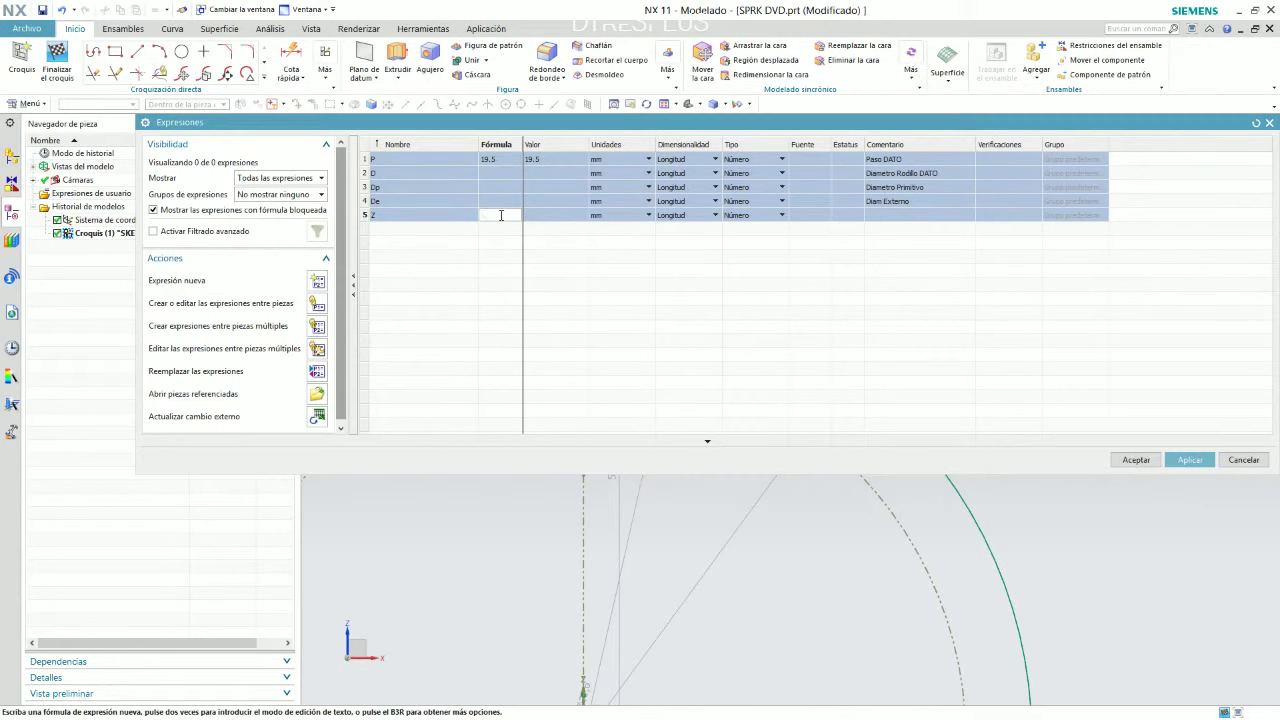
pyautogui.write('15')
pyautogui.click(898, 215)
pyautogui.write('Numero Dentes DATO')
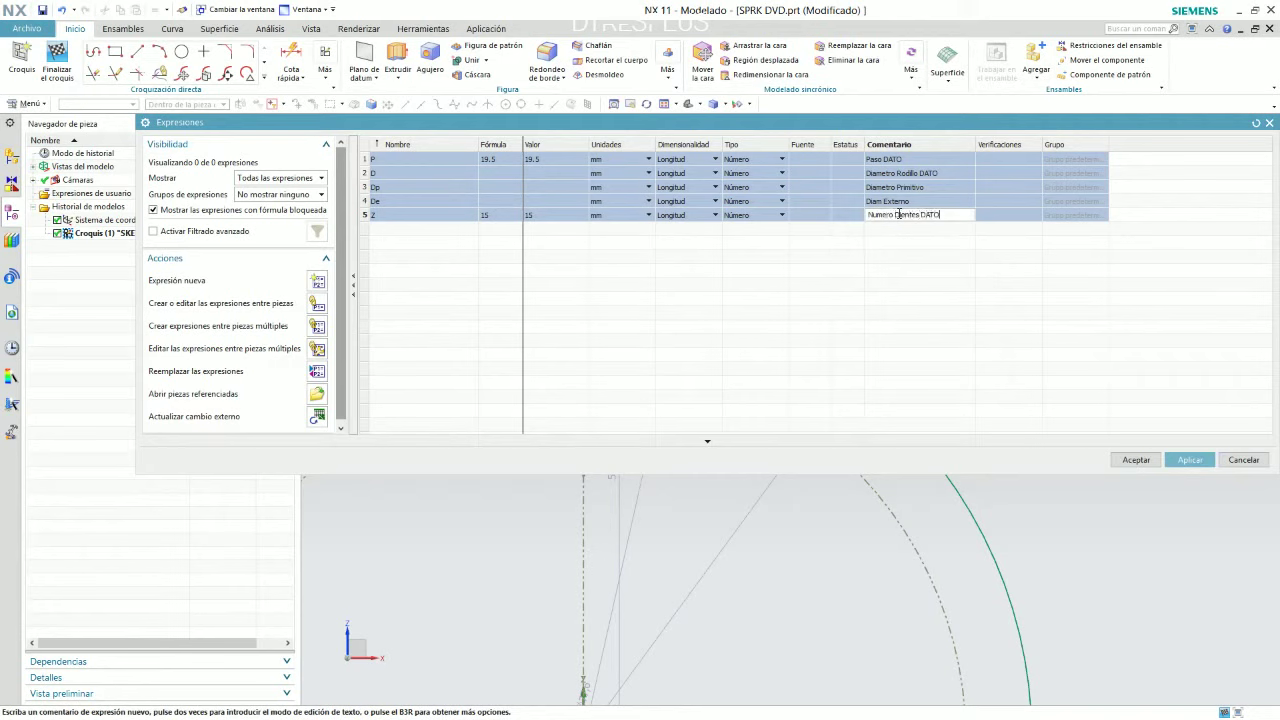
pyautogui.press('Return')
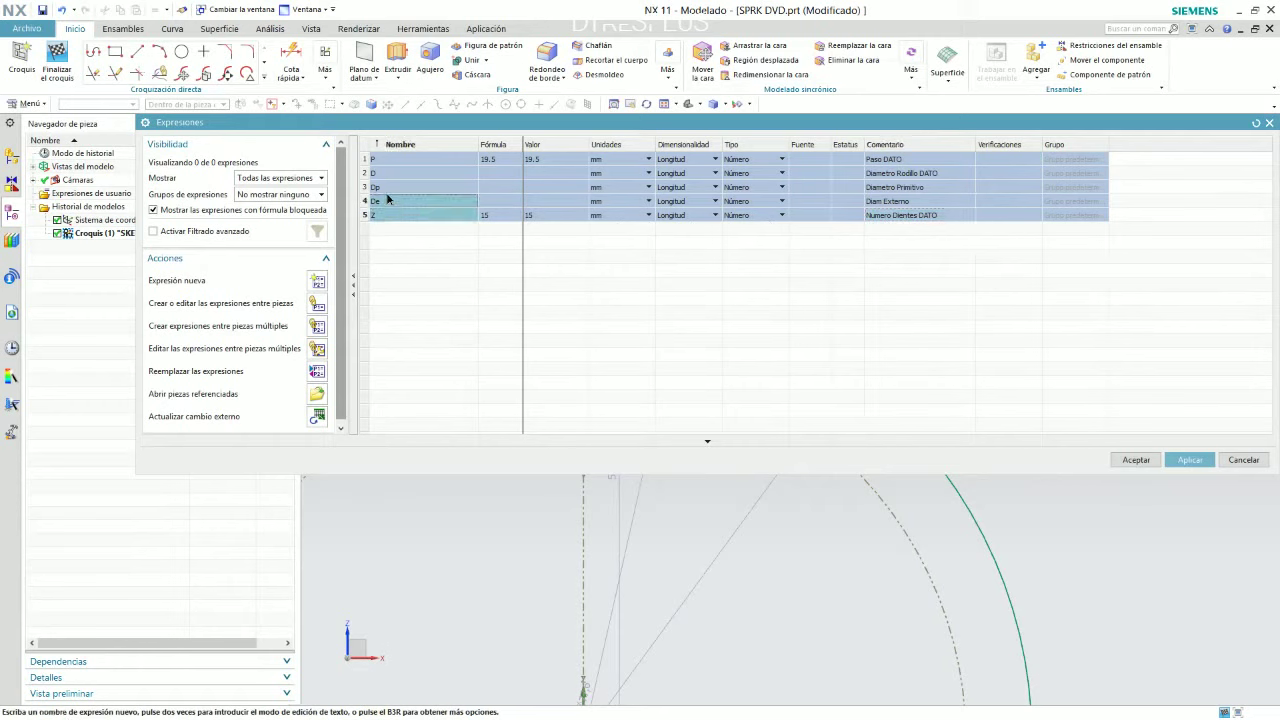
# Step: Look through the expression and group context menus without changes, then return to the sprocket scan
pyautogui.rightClick(390, 217)
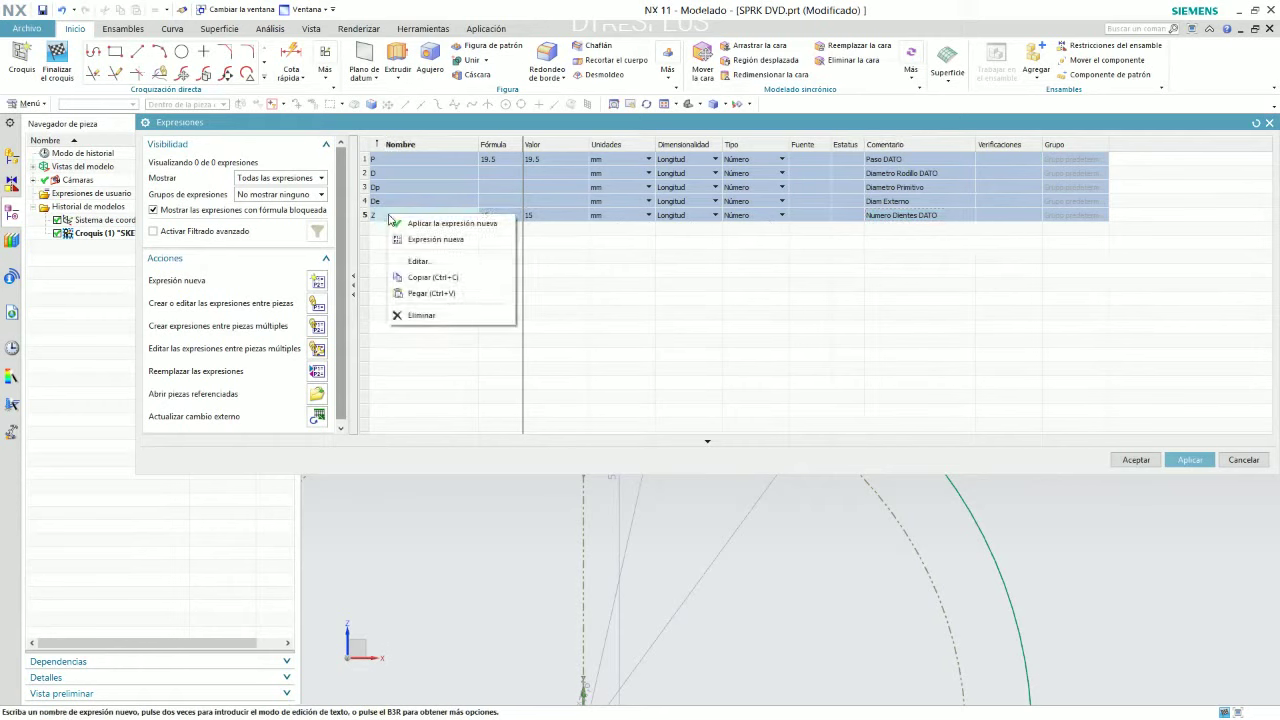
pyautogui.click(678, 268)
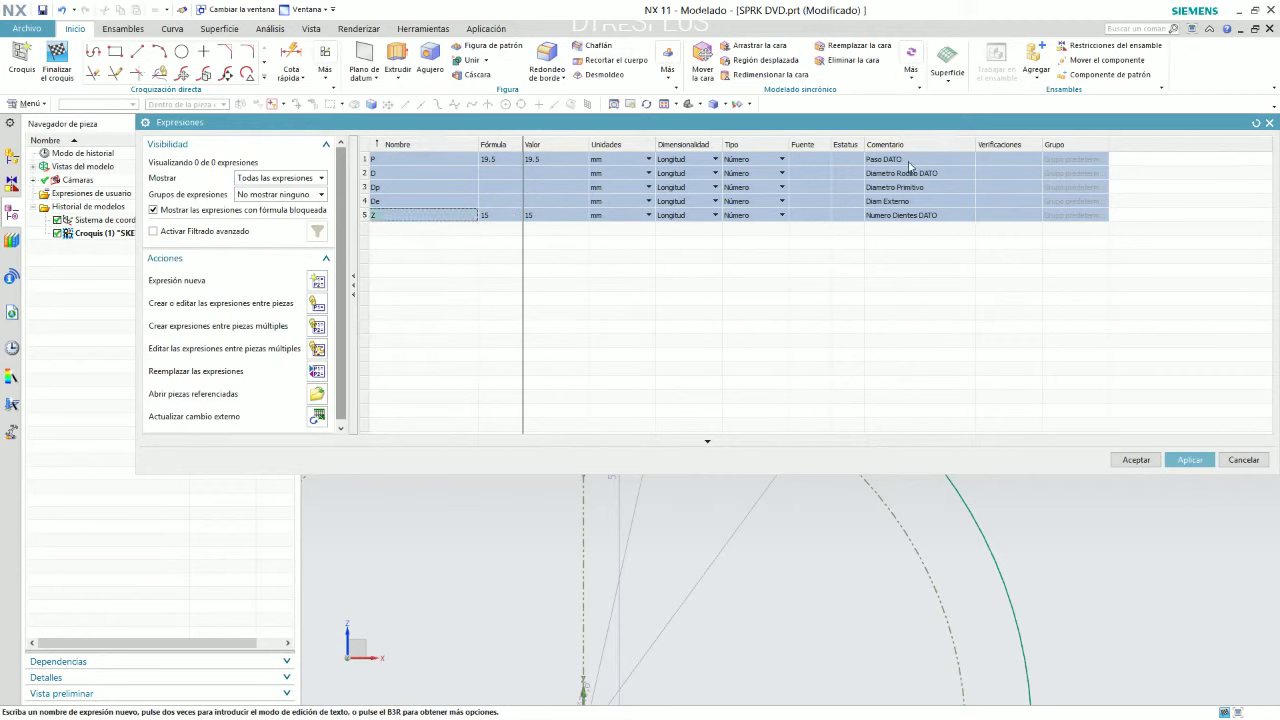
pyautogui.rightClick(1076, 166)
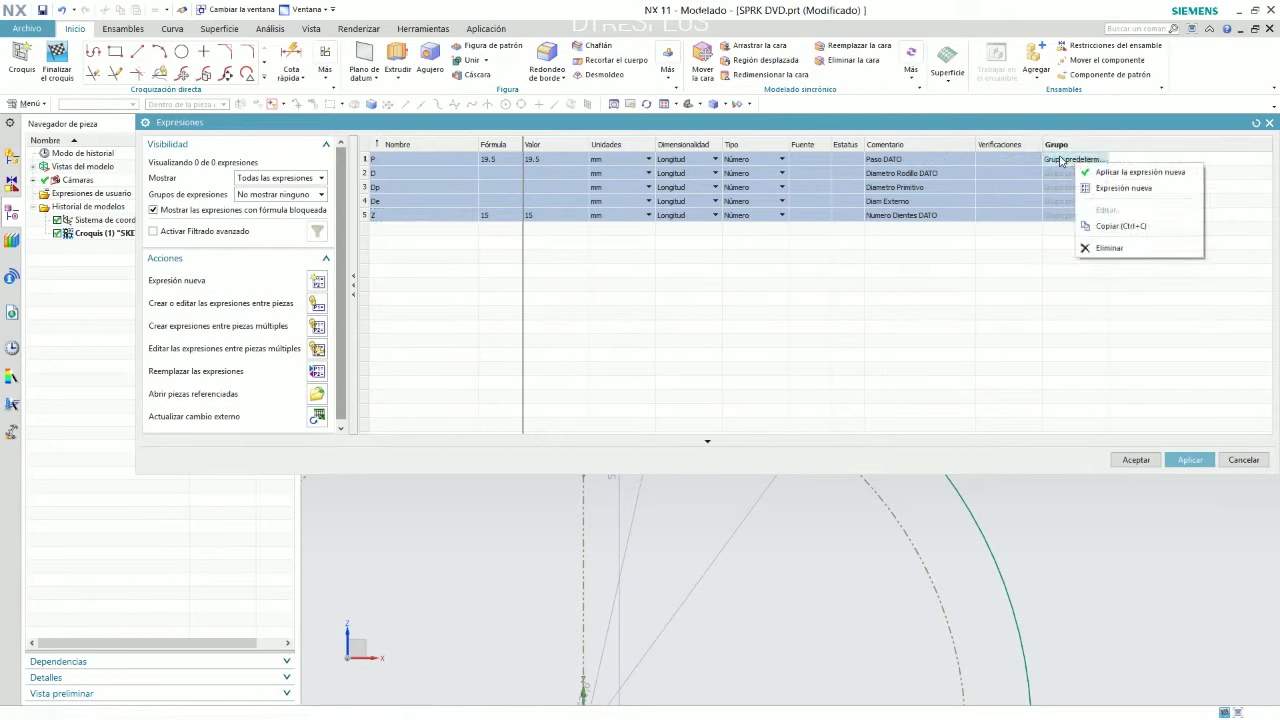
pyautogui.click(1061, 162)
pyautogui.rightClick(1066, 164)
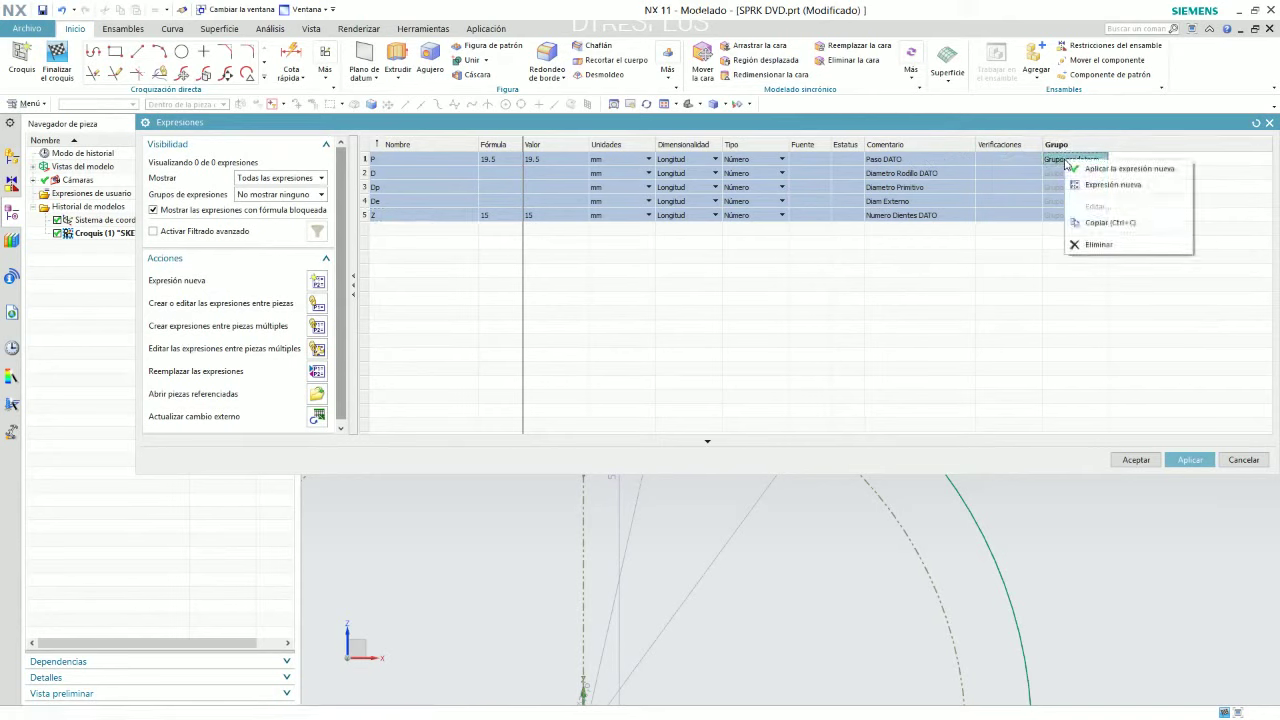
pyautogui.click(1063, 216)
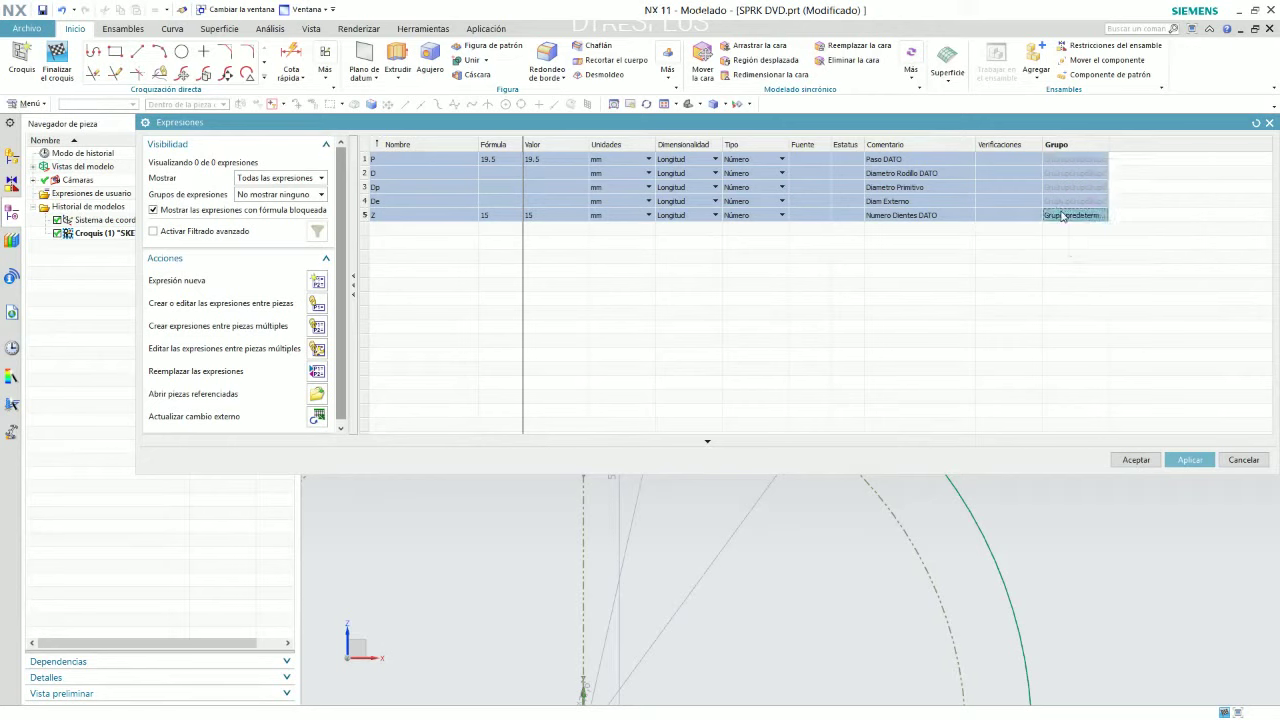
pyautogui.click(404, 216)
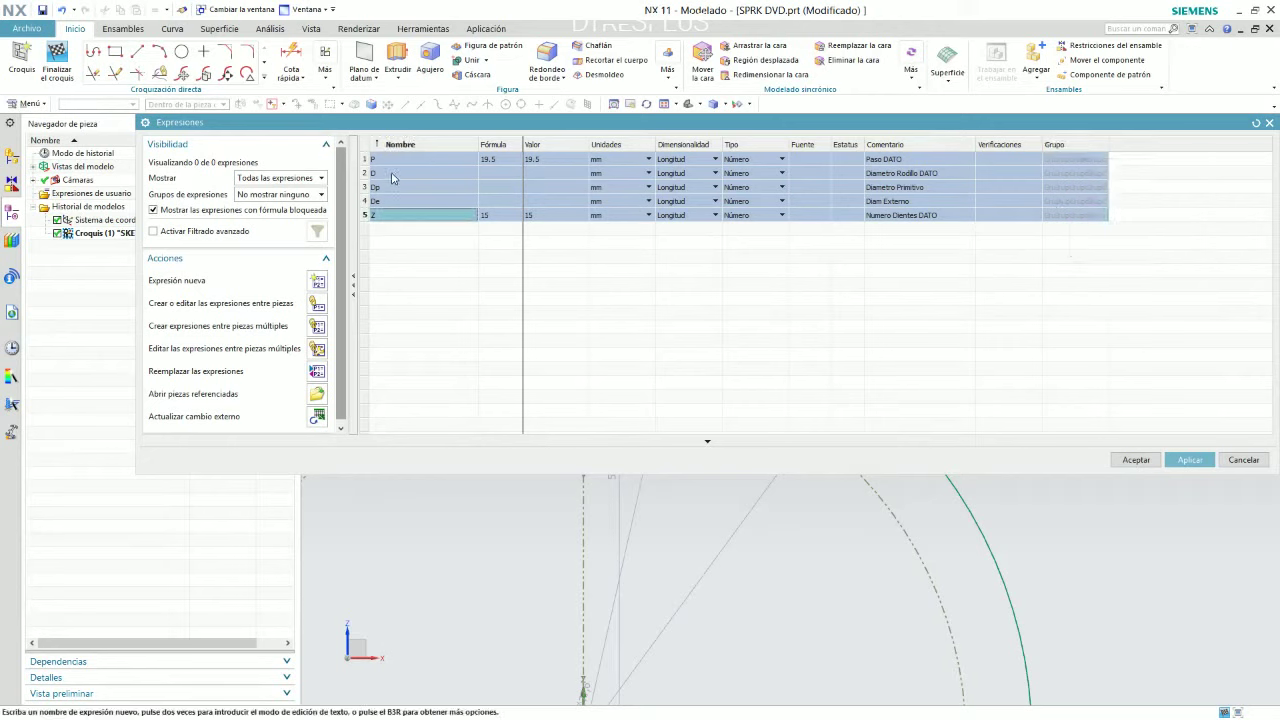
pyautogui.rightClick(395, 162)
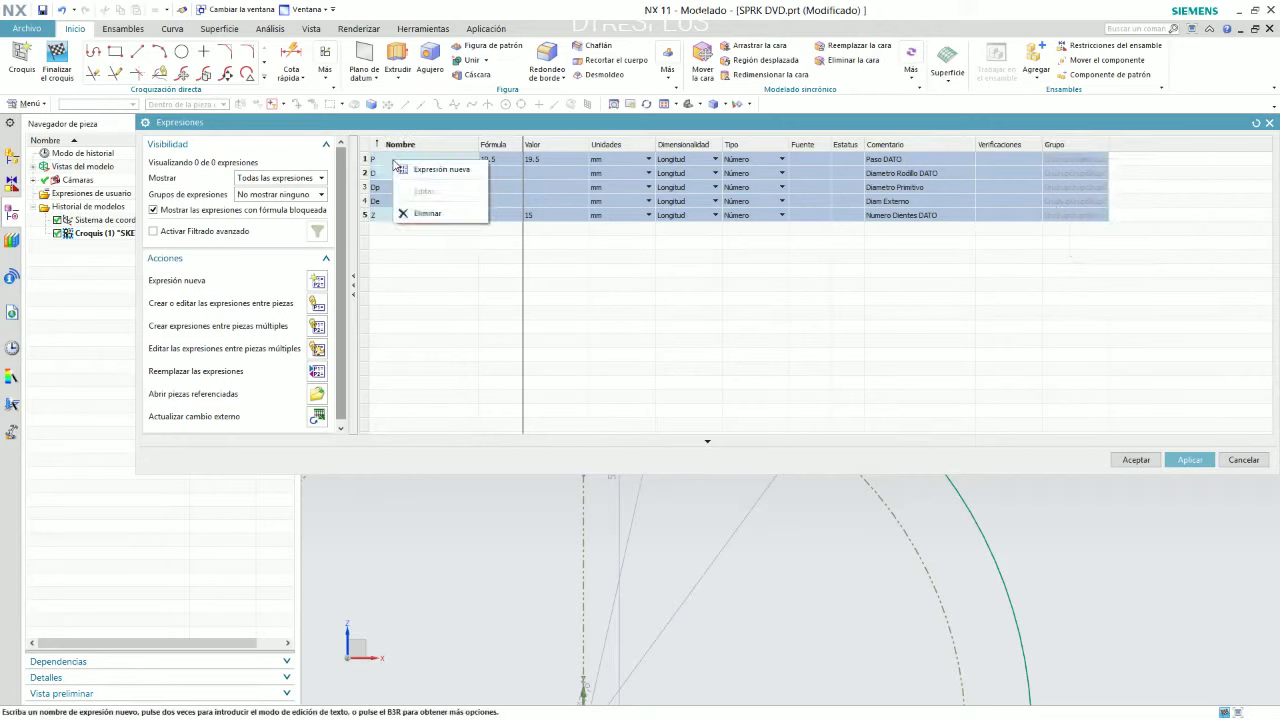
pyautogui.rightClick(1055, 162)
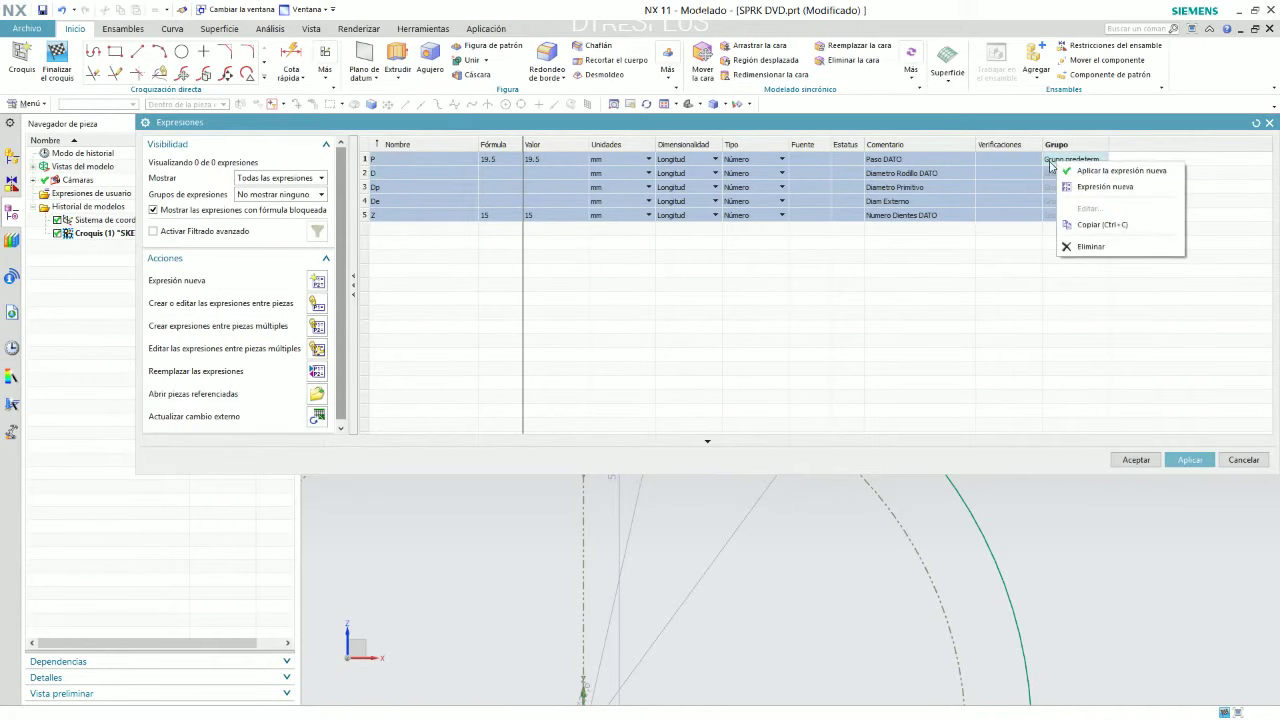
pyautogui.press('Escape')
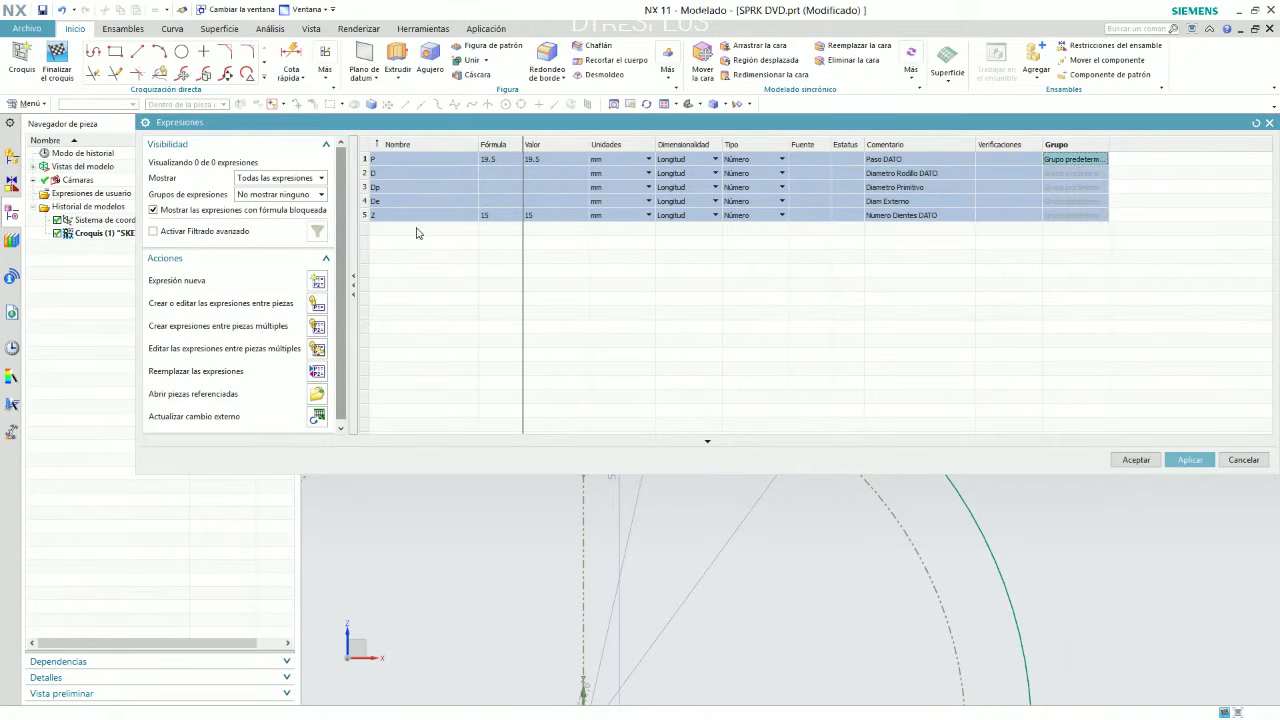
pyautogui.hotkey('alt', 'Tab')
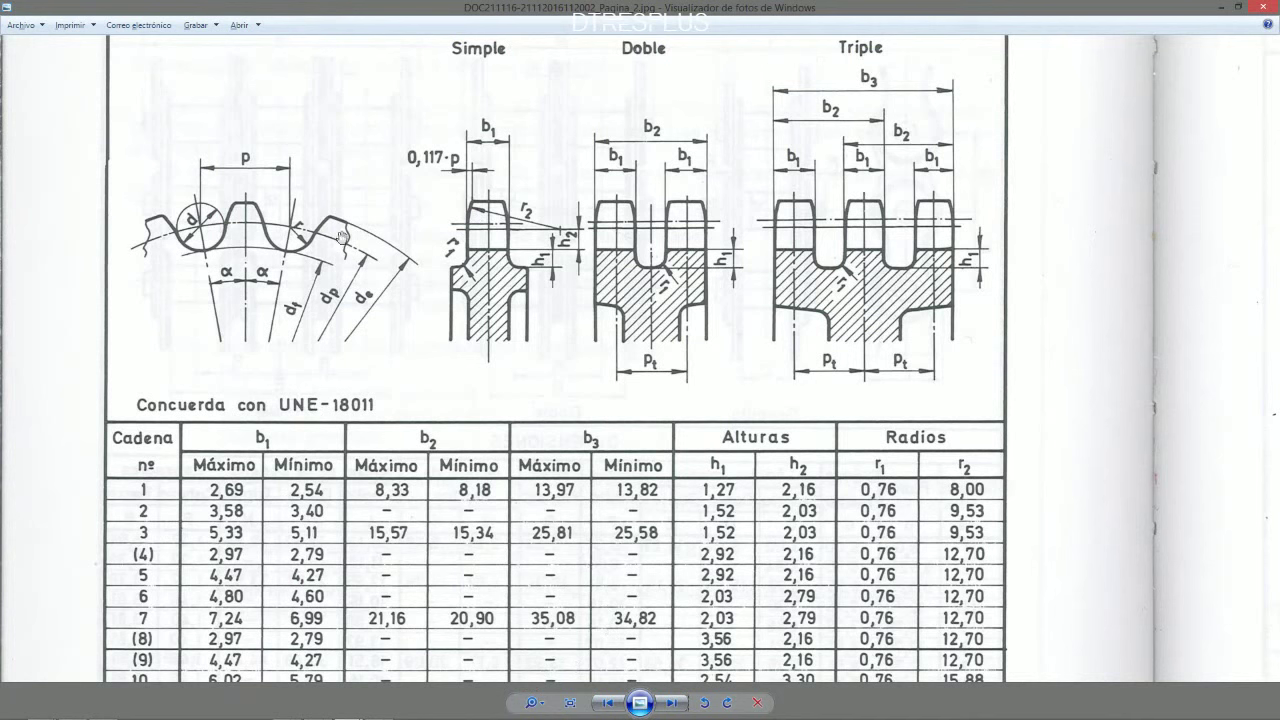
# Step: Go to the previous chain page and zoom in on its formulas and dimensions table
pyautogui.click(607, 703)
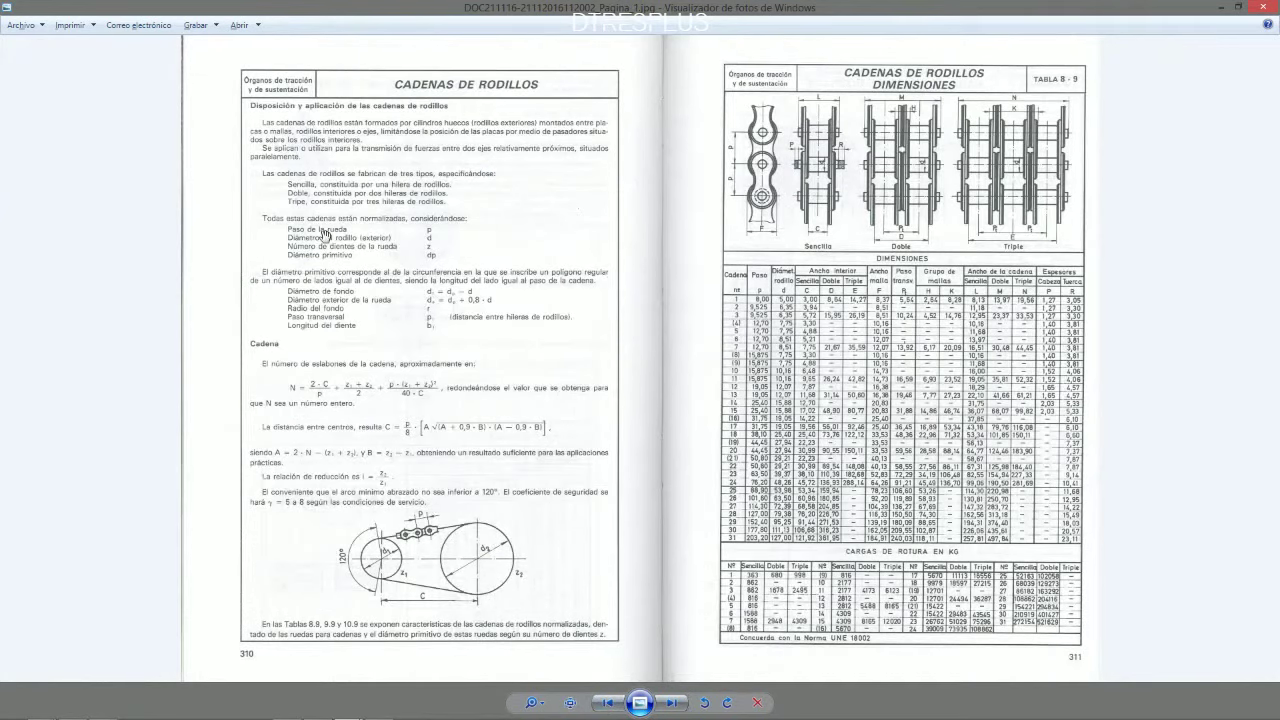
pyautogui.scroll(2, 323, 234)
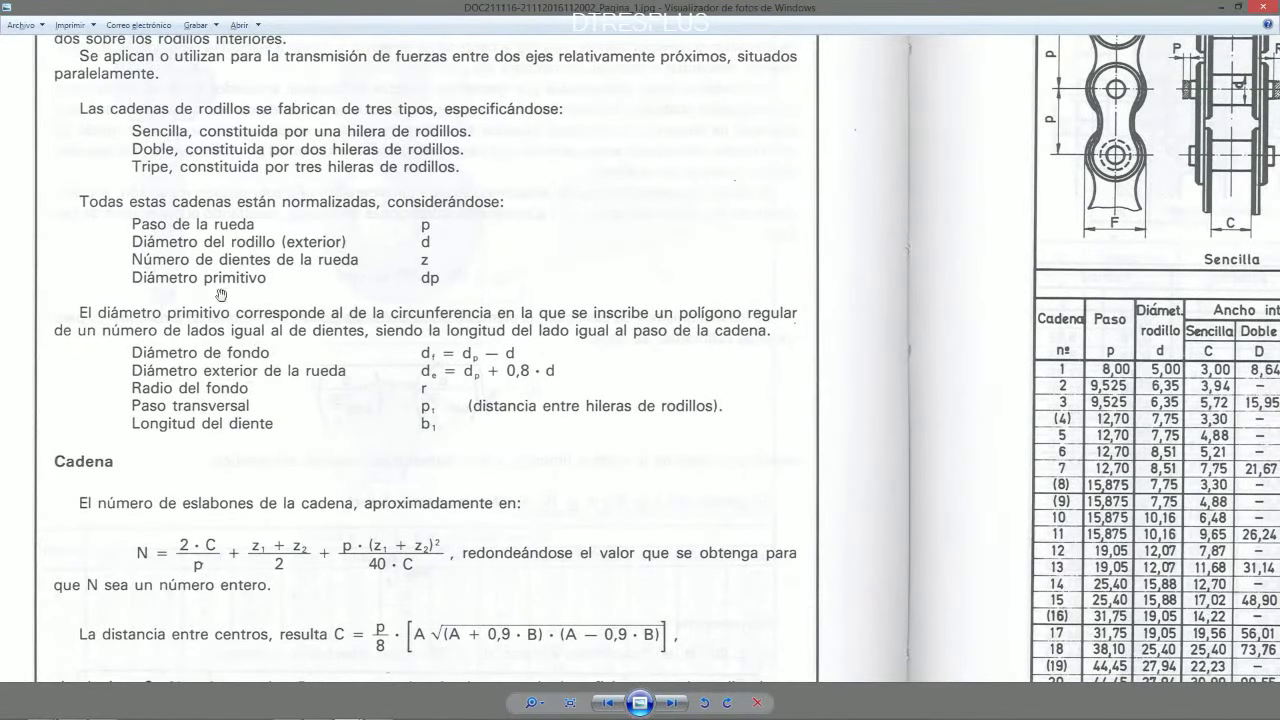
pyautogui.moveTo(283, 370); pyautogui.dragTo(275, 362)
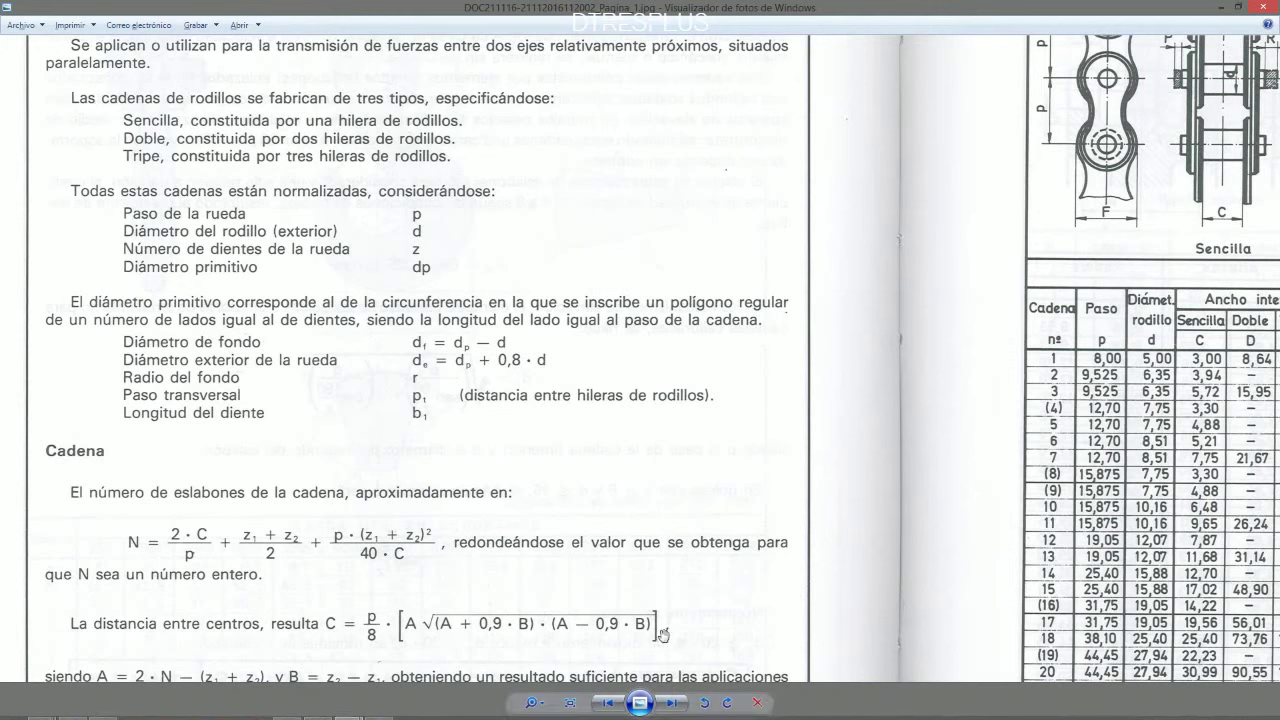
pyautogui.moveTo(524, 482)
pyautogui.mouseDown()
pyautogui.moveTo(533, 283)
pyautogui.moveTo(552, 432)
pyautogui.moveTo(525, 518)
pyautogui.mouseUp()
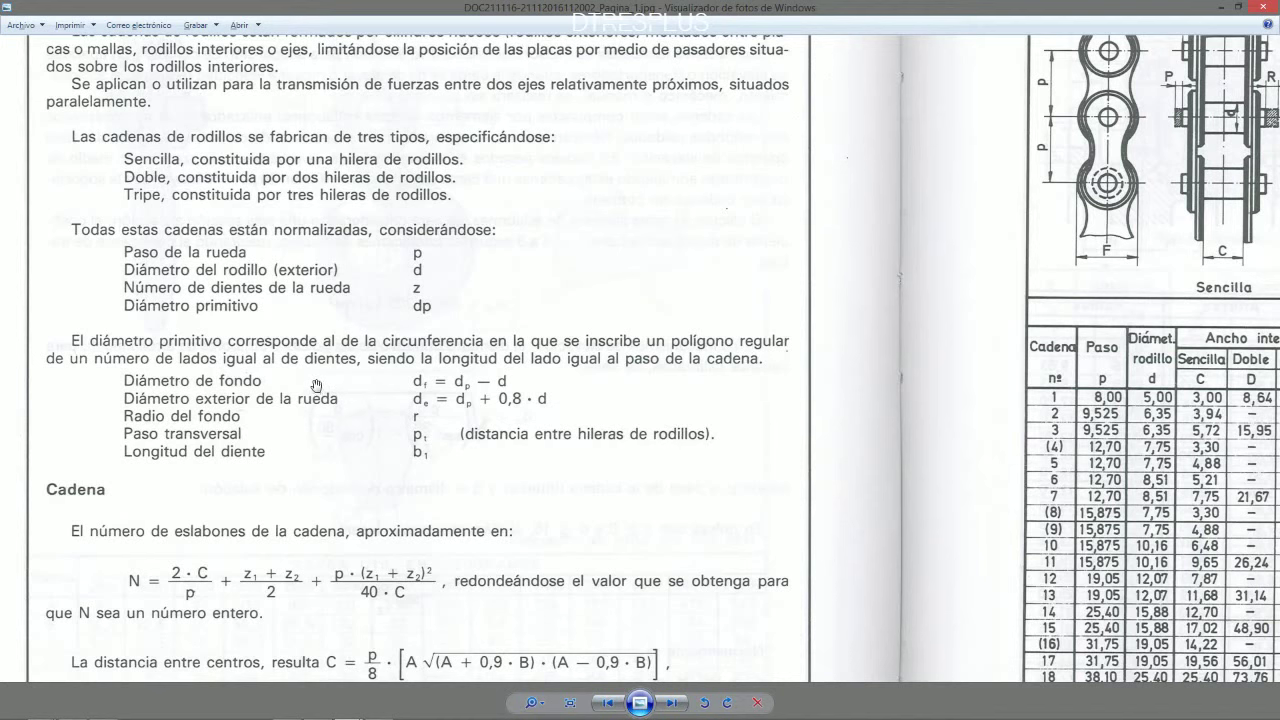
pyautogui.moveTo(329, 319); pyautogui.dragTo(329, 327)
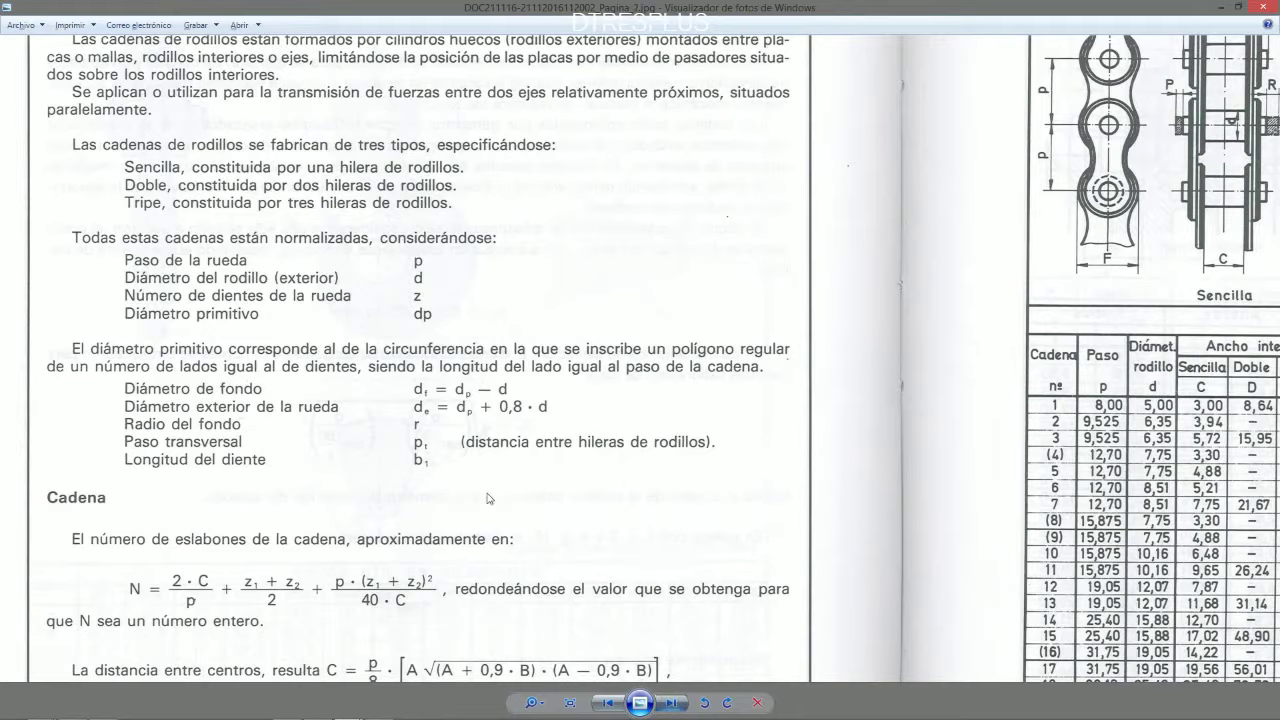
# Step: Advance to the next page image and zoom into the left page
pyautogui.click(671, 704)
pyautogui.scroll(5, 300, 175)
pyautogui.scroll(1, 279, 187)
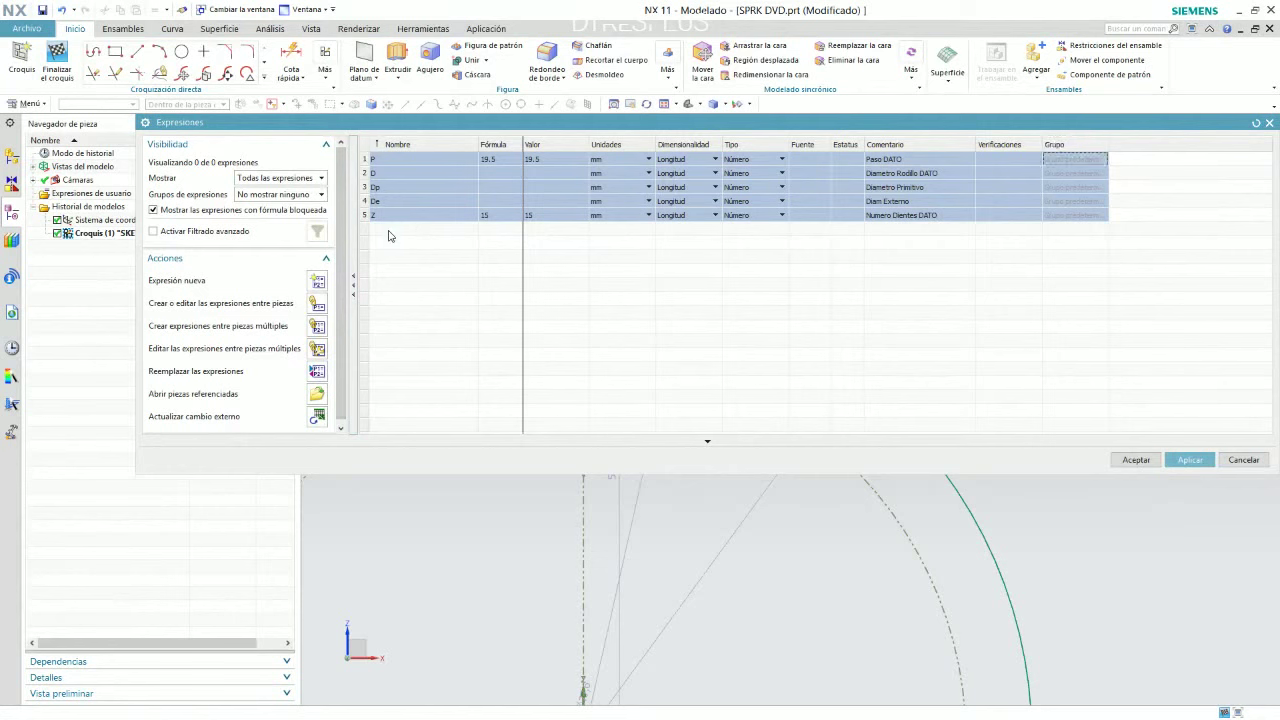
# Step: Add a new expression Df commented 'Diametro Fondo', then select expression D's formula cell
pyautogui.rightClick(389, 235)
pyautogui.click(410, 246)
pyautogui.write('Df')
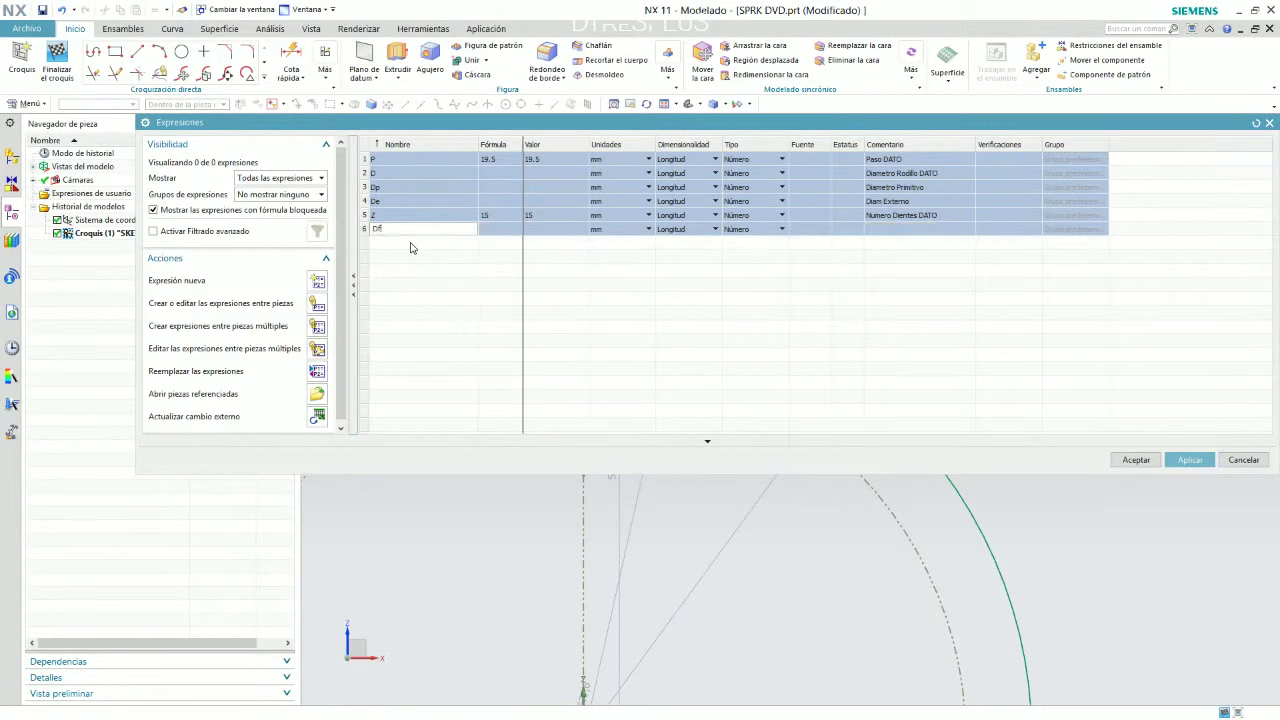
pyautogui.click(885, 228)
pyautogui.write('Diametro Fondo')
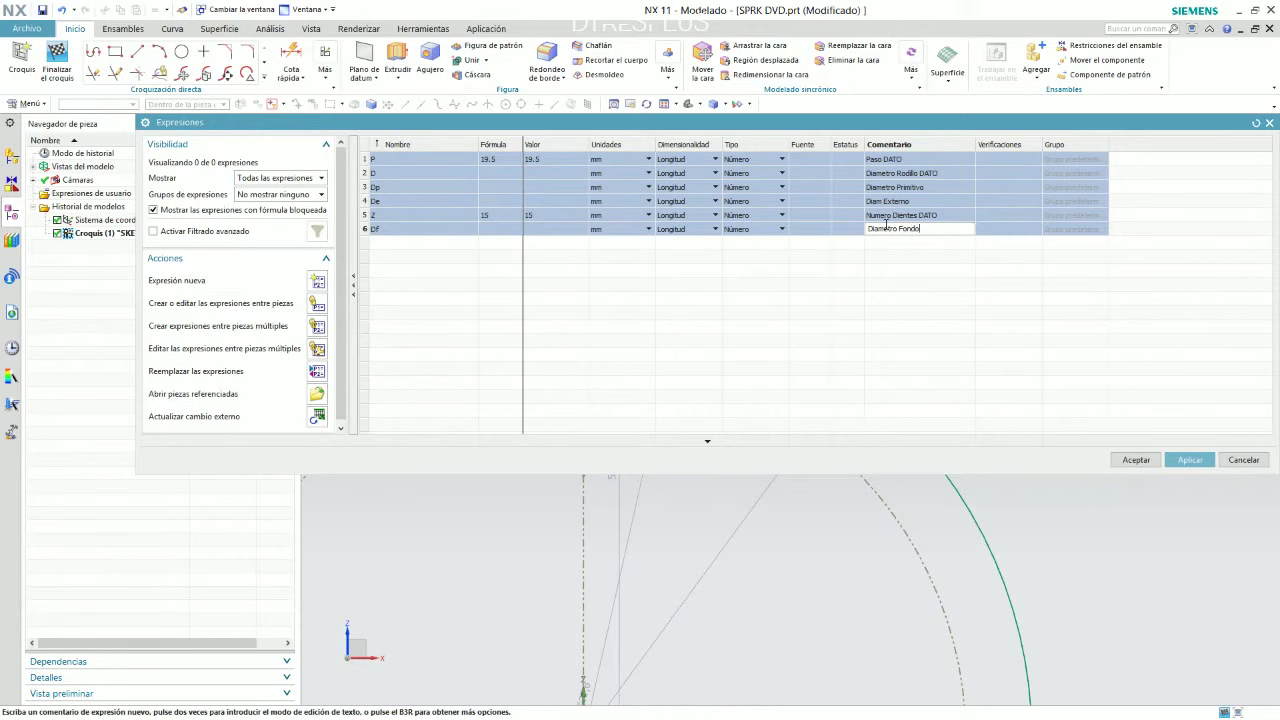
pyautogui.press('Return')
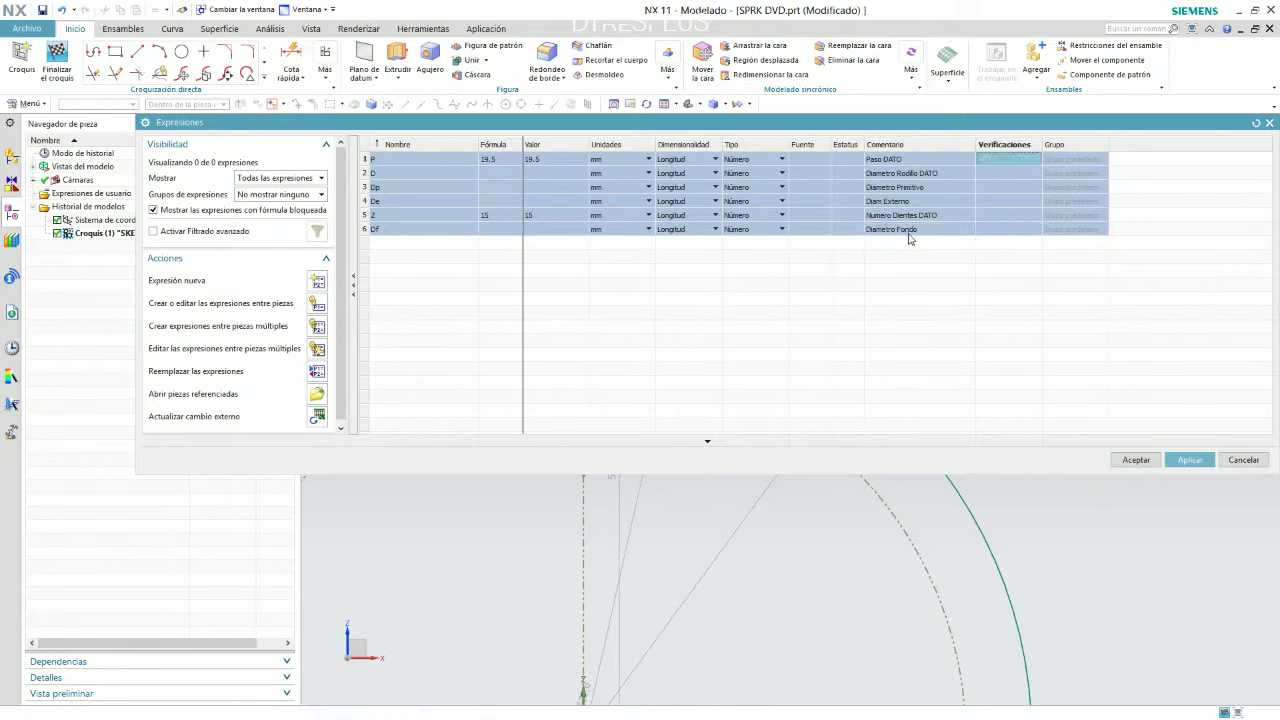
pyautogui.click(432, 175)
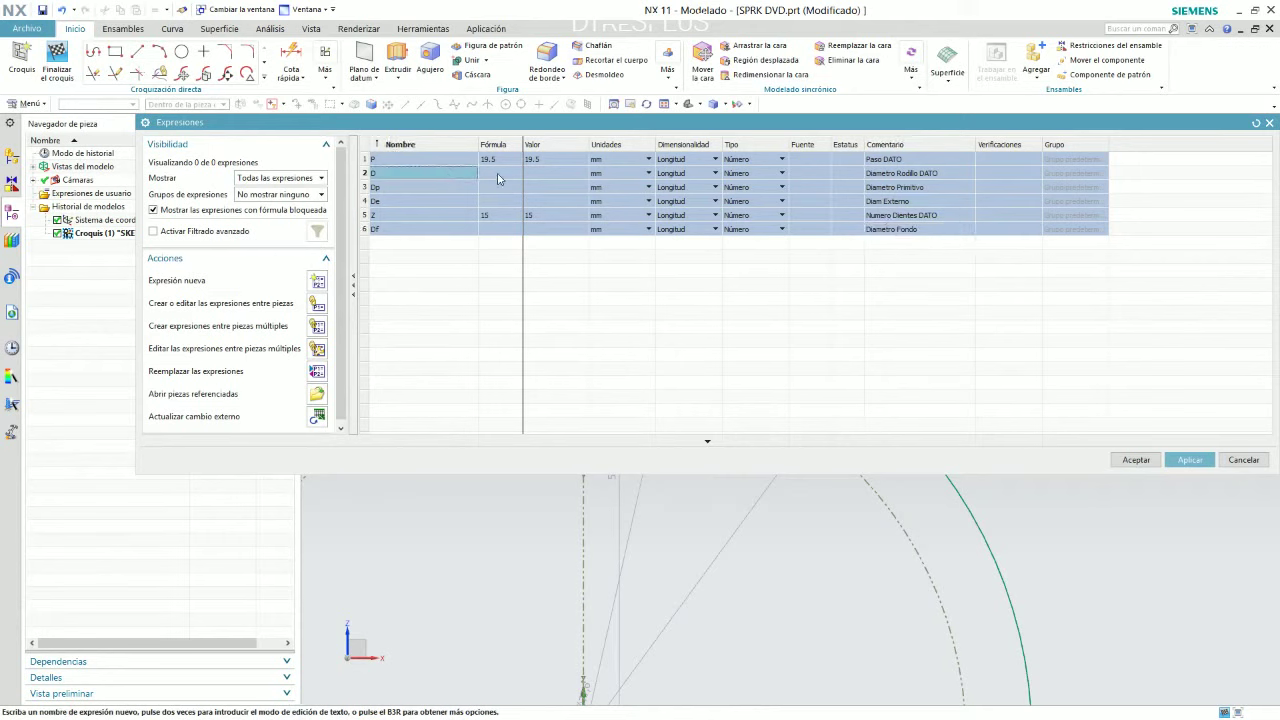
pyautogui.click(499, 176)
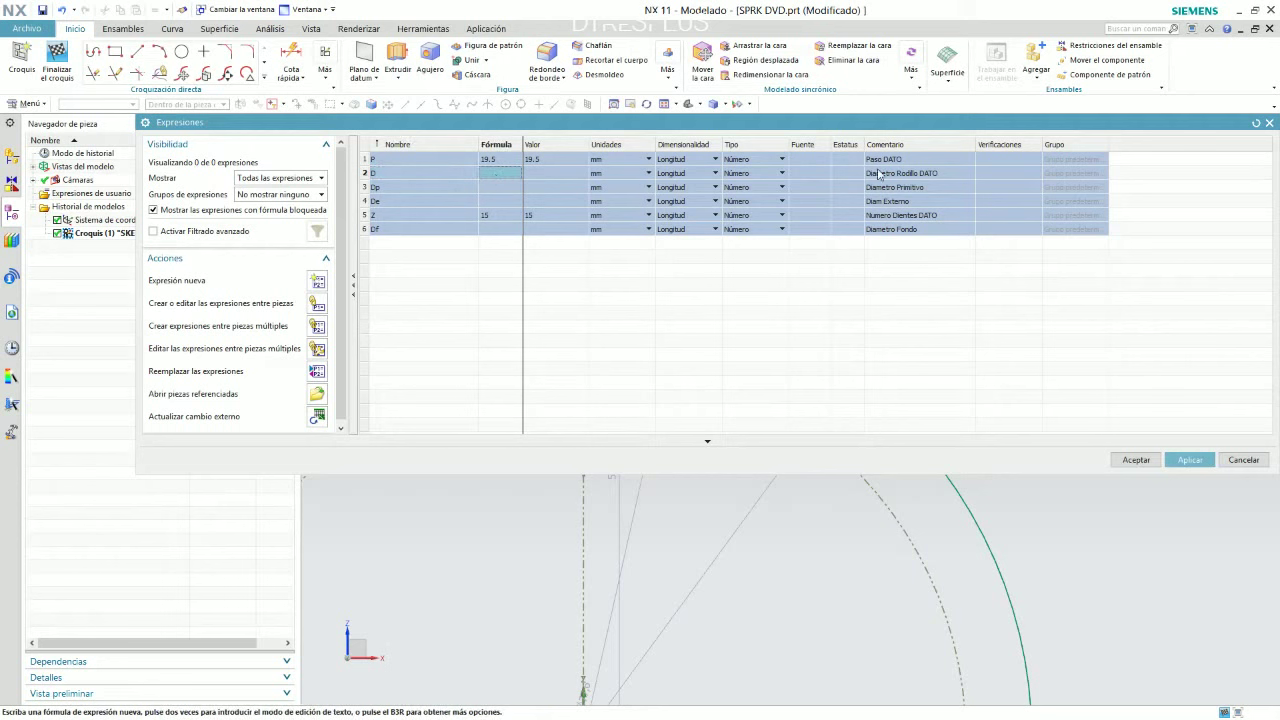
# Step: Look up the roller diameter column in the chain dimensions table
pyautogui.hotkey('alt', 'Tab')
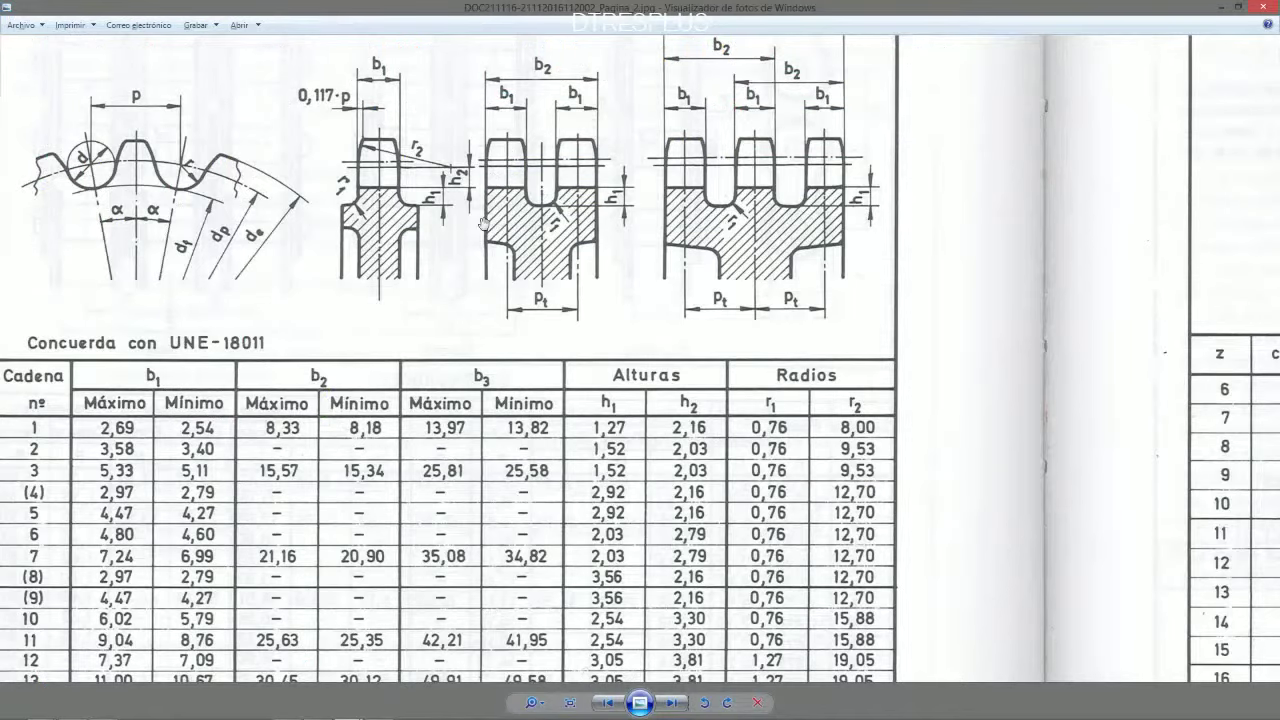
pyautogui.scroll(1, 525, 372)
pyautogui.scroll(1, 350, 368)
pyautogui.moveTo(394, 326); pyautogui.dragTo(396, 252)
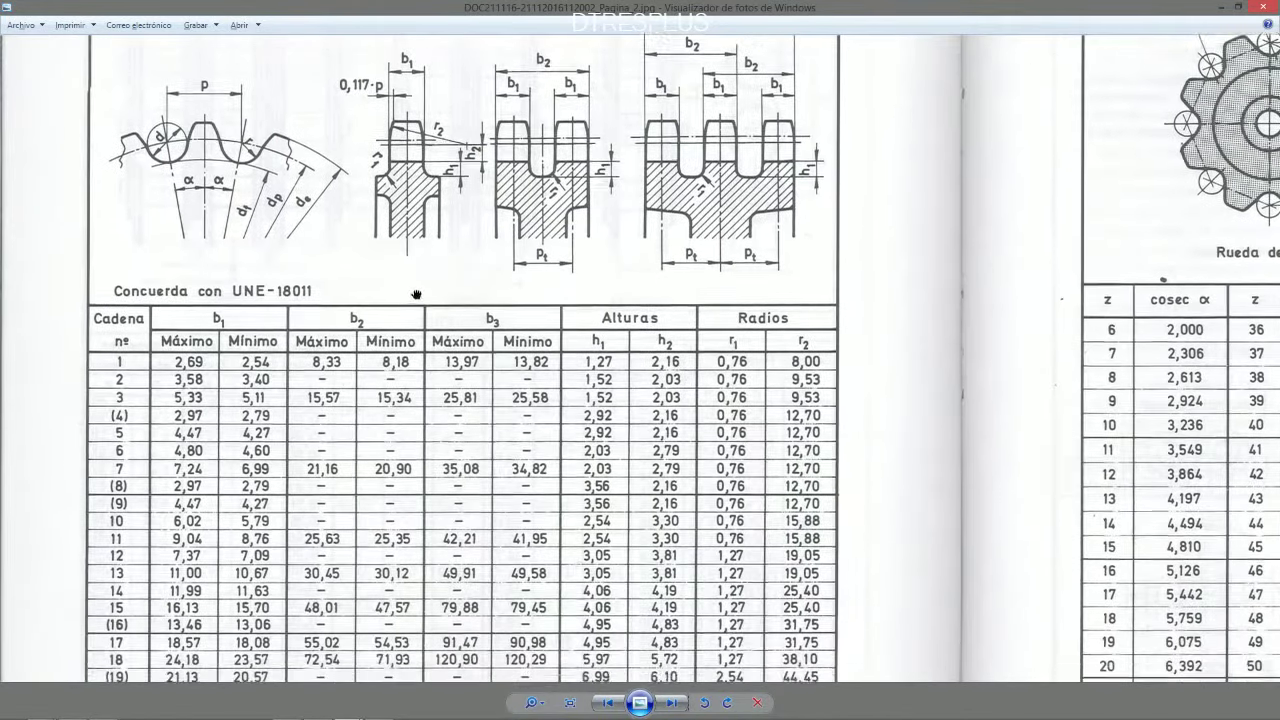
pyautogui.scroll(-2, 447, 593)
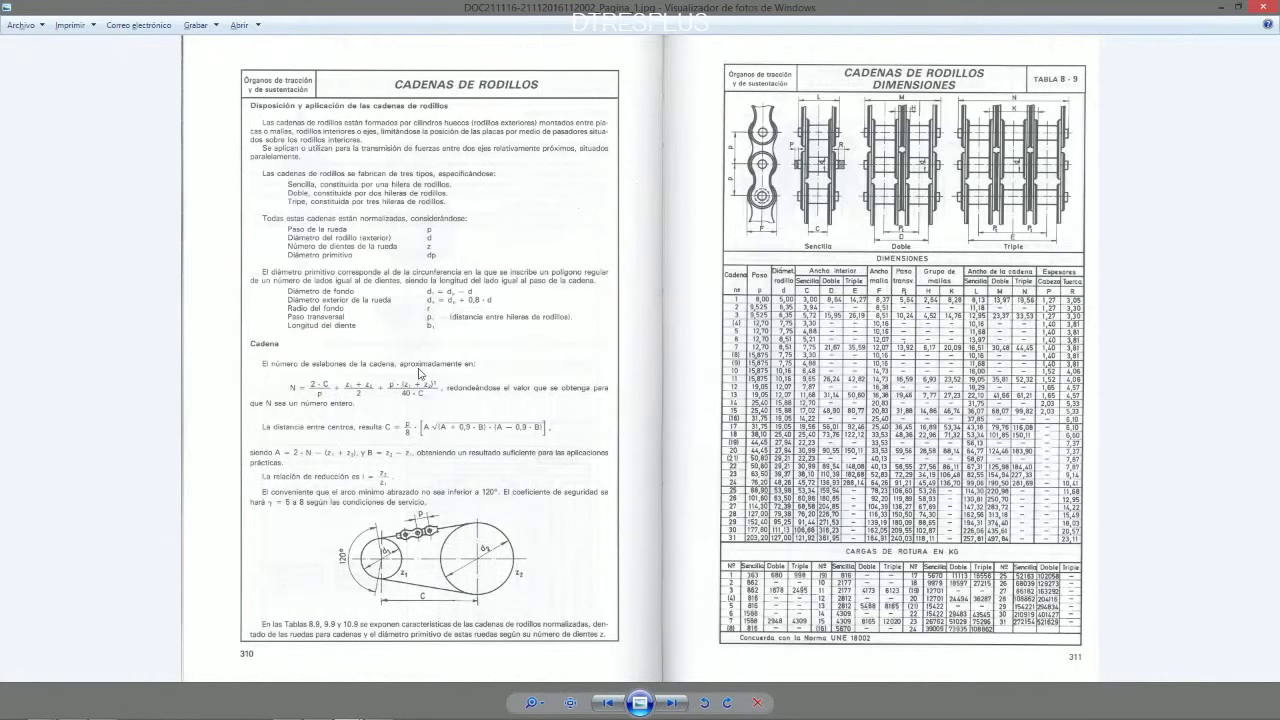
pyautogui.scroll(2, 763, 256)
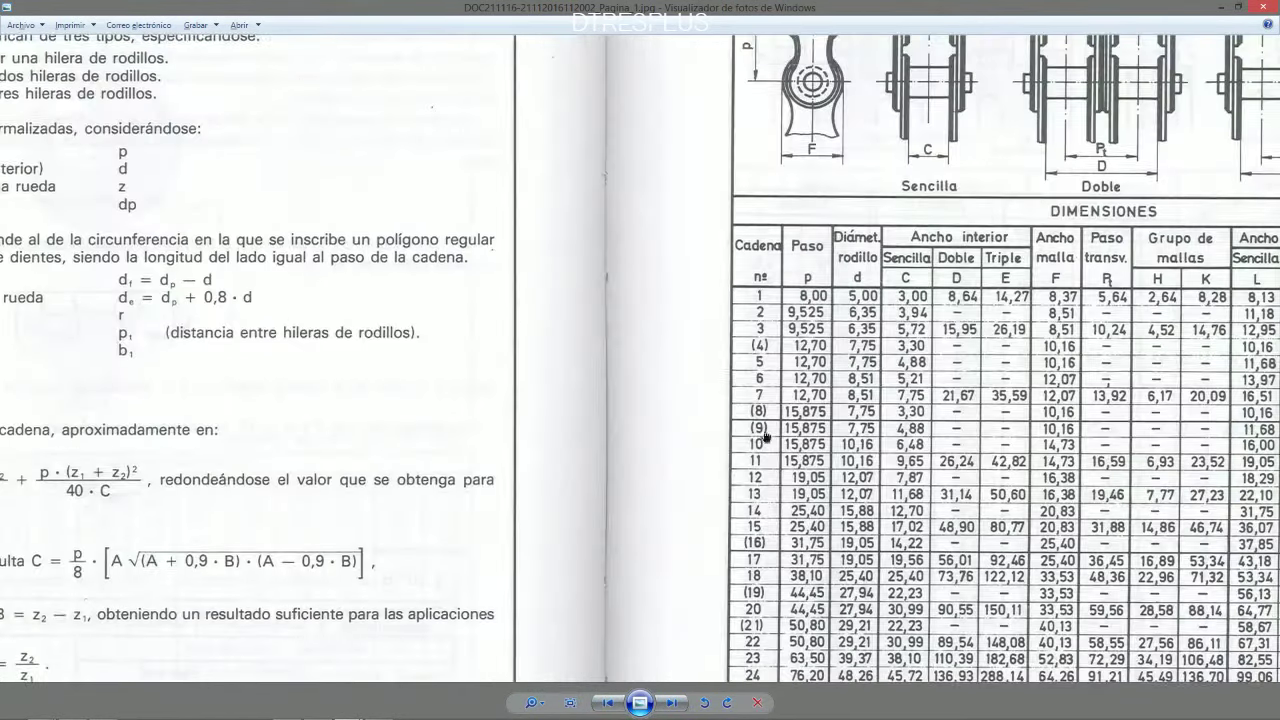
pyautogui.scroll(1, 725, 370)
pyautogui.moveTo(725, 370); pyautogui.dragTo(608, 358)
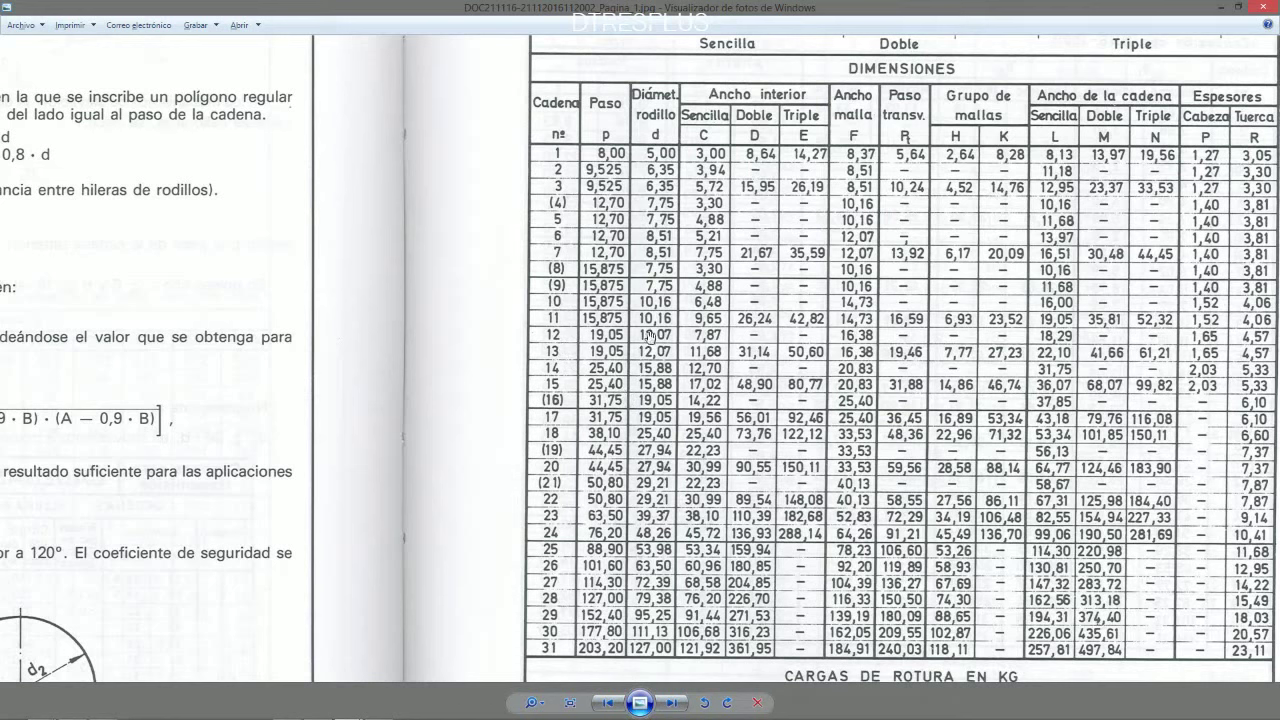
# Step: Set expression D's formula to 12.07, rechecking the chain table while editing
pyautogui.hotkey('alt', 'Tab')
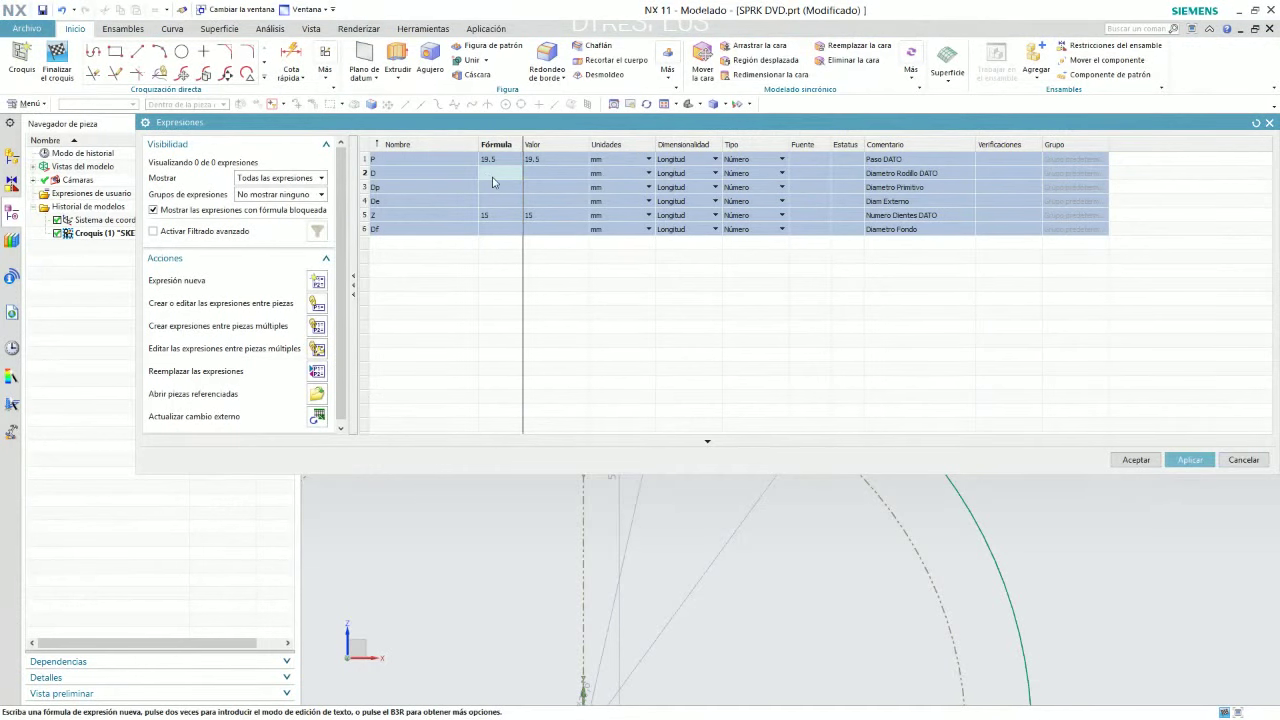
pyautogui.doubleClick(495, 174)
pyautogui.hotkey('alt', 'Tab')
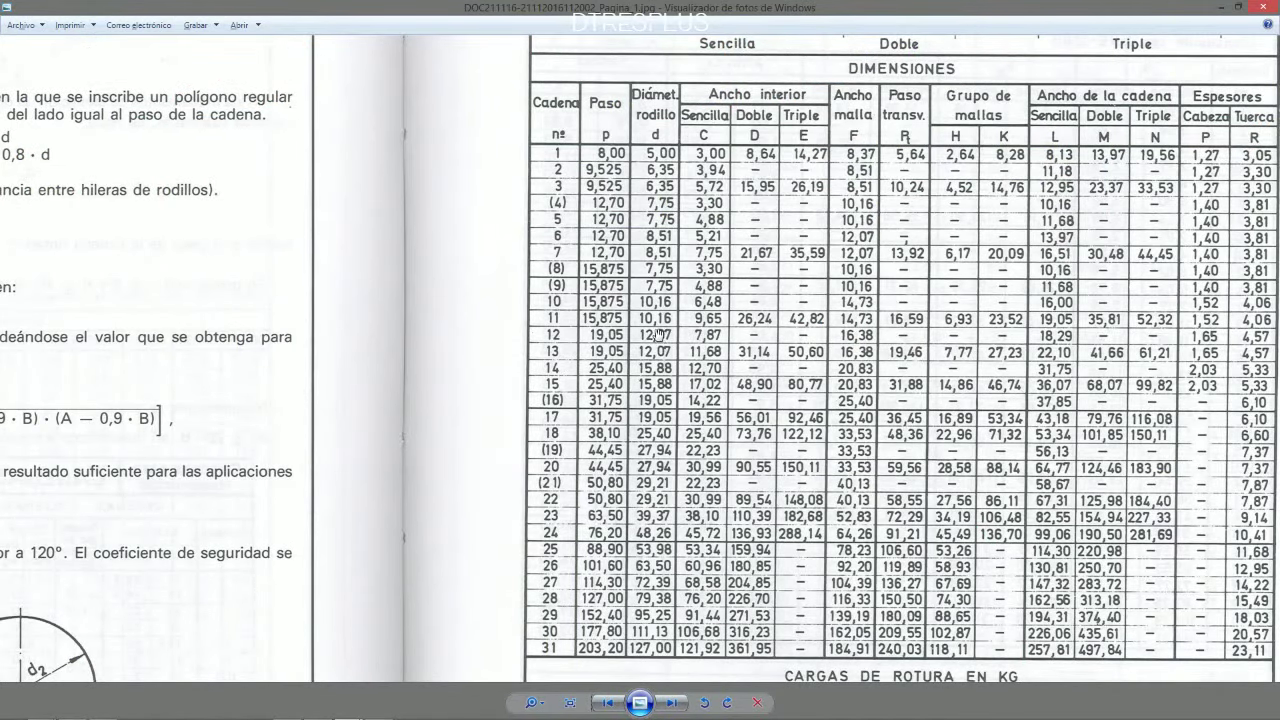
pyautogui.scroll(-3, 661, 334)
pyautogui.scroll(1, 695, 168)
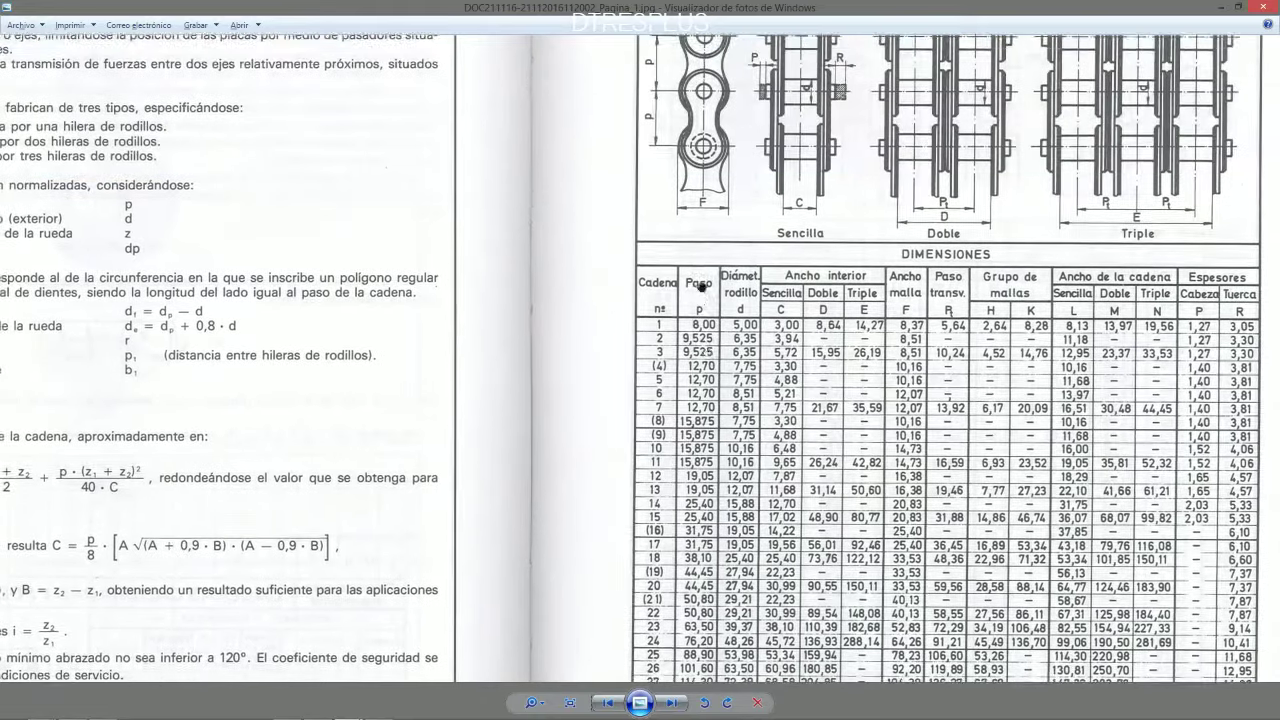
pyautogui.scroll(1, 706, 354)
pyautogui.scroll(-1, 706, 354)
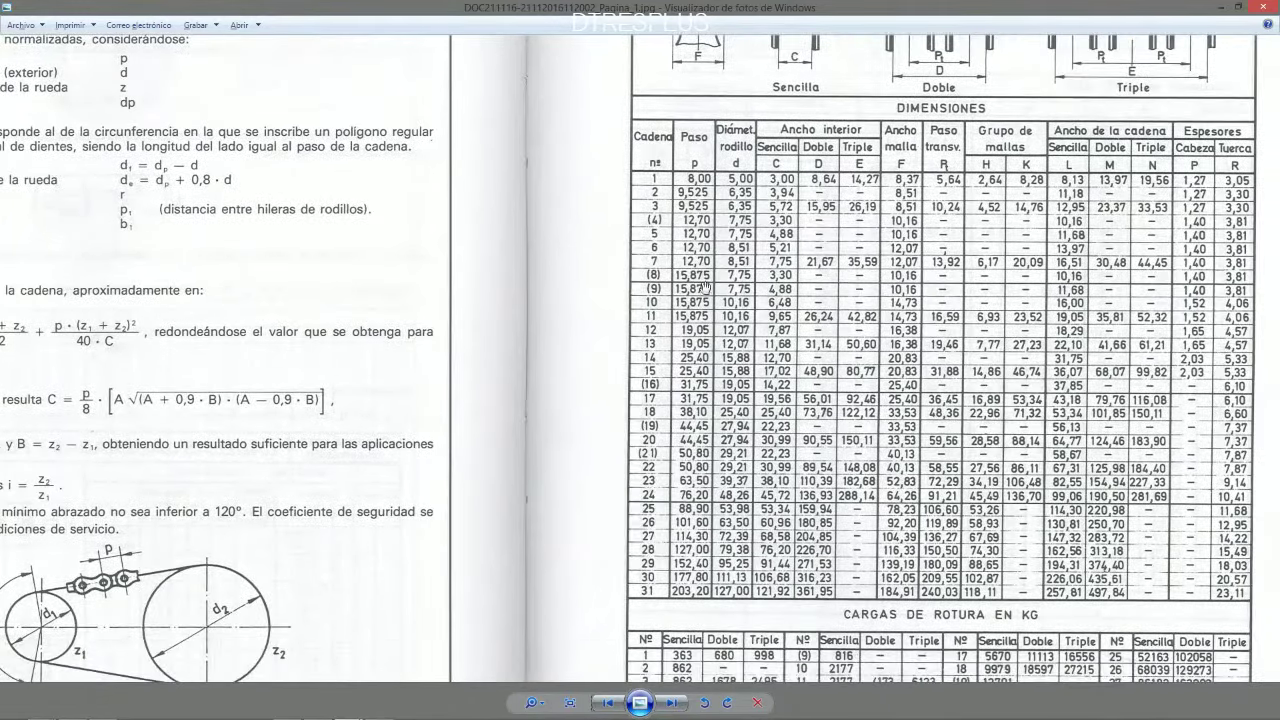
pyautogui.scroll(2, 710, 339)
pyautogui.scroll(1, 709, 339)
pyautogui.hotkey('alt', 'Tab')
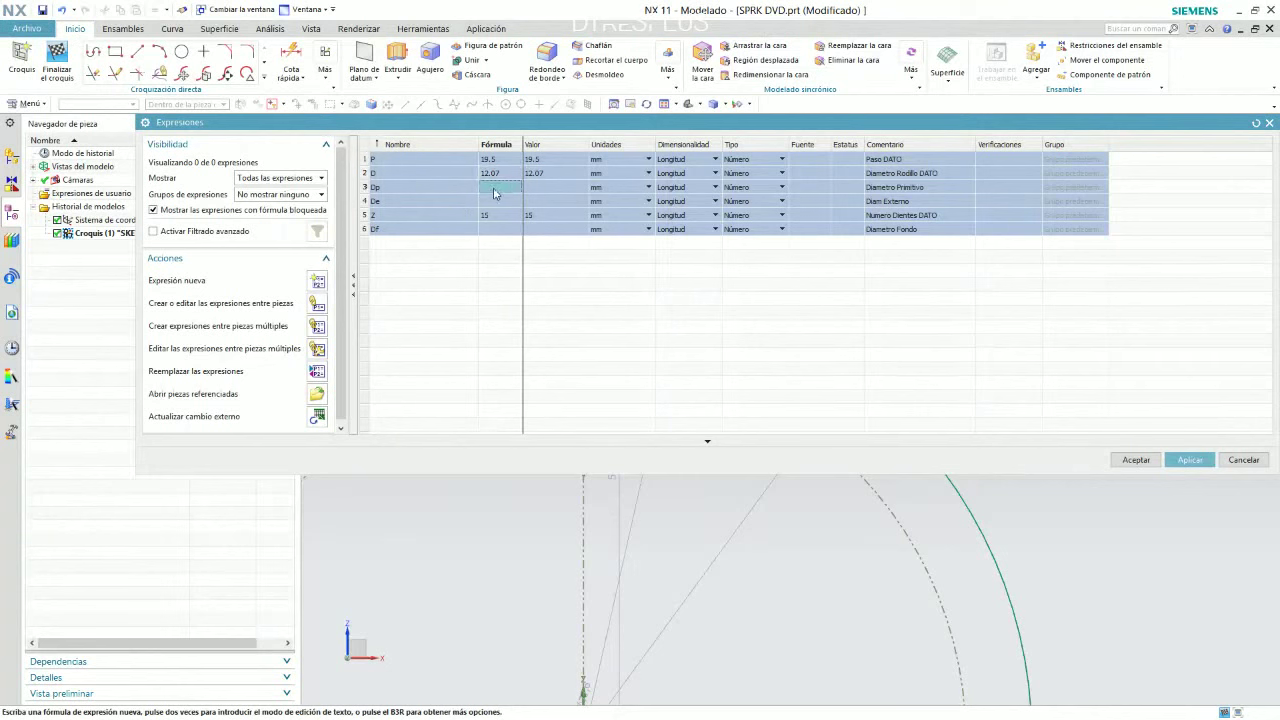
pyautogui.hotkey('alt', 'Tab')
pyautogui.moveTo(308, 605)
pyautogui.mouseDown()
pyautogui.moveTo(535, 497)
pyautogui.moveTo(765, 528)
pyautogui.mouseUp()
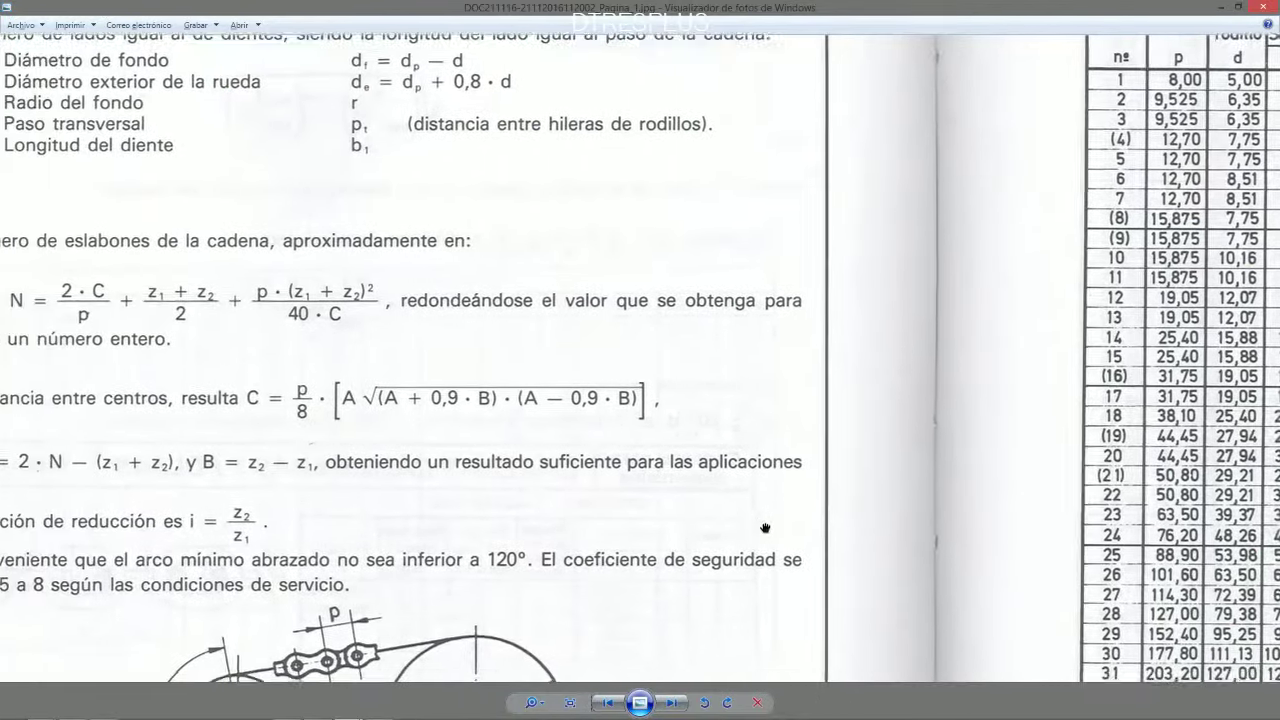
# Step: Pan and zoom the chain page to show the formulas, heading and dimensions table
pyautogui.moveTo(498, 160); pyautogui.dragTo(663, 266)
pyautogui.moveTo(546, 386); pyautogui.dragTo(549, 452)
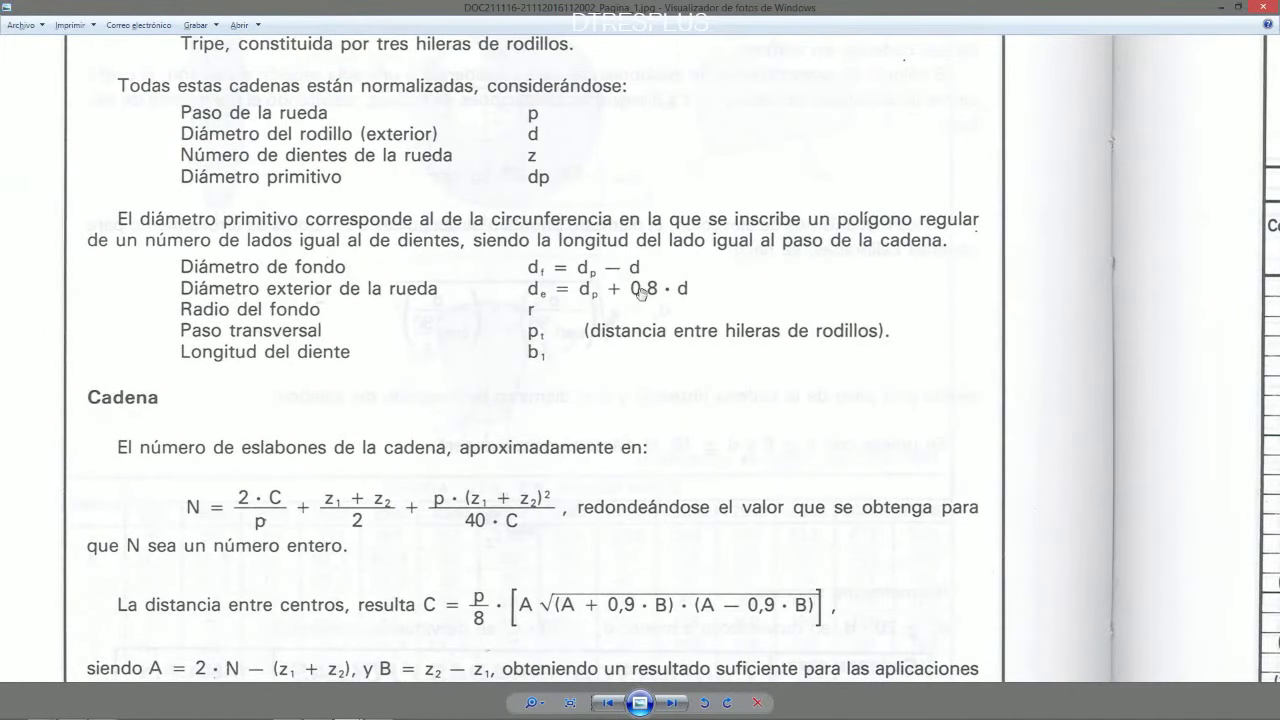
pyautogui.scroll(-1, 605, 325)
pyautogui.moveTo(605, 322); pyautogui.dragTo(605, 172)
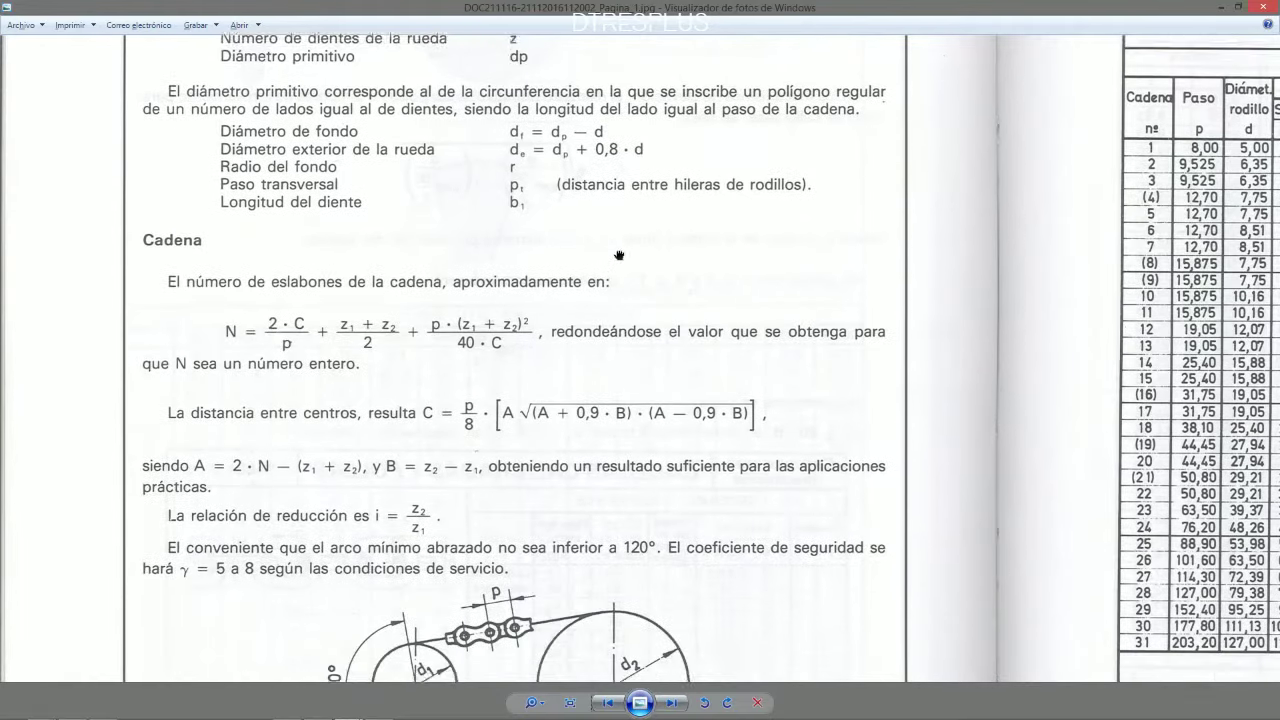
pyautogui.moveTo(520, 130); pyautogui.dragTo(525, 284)
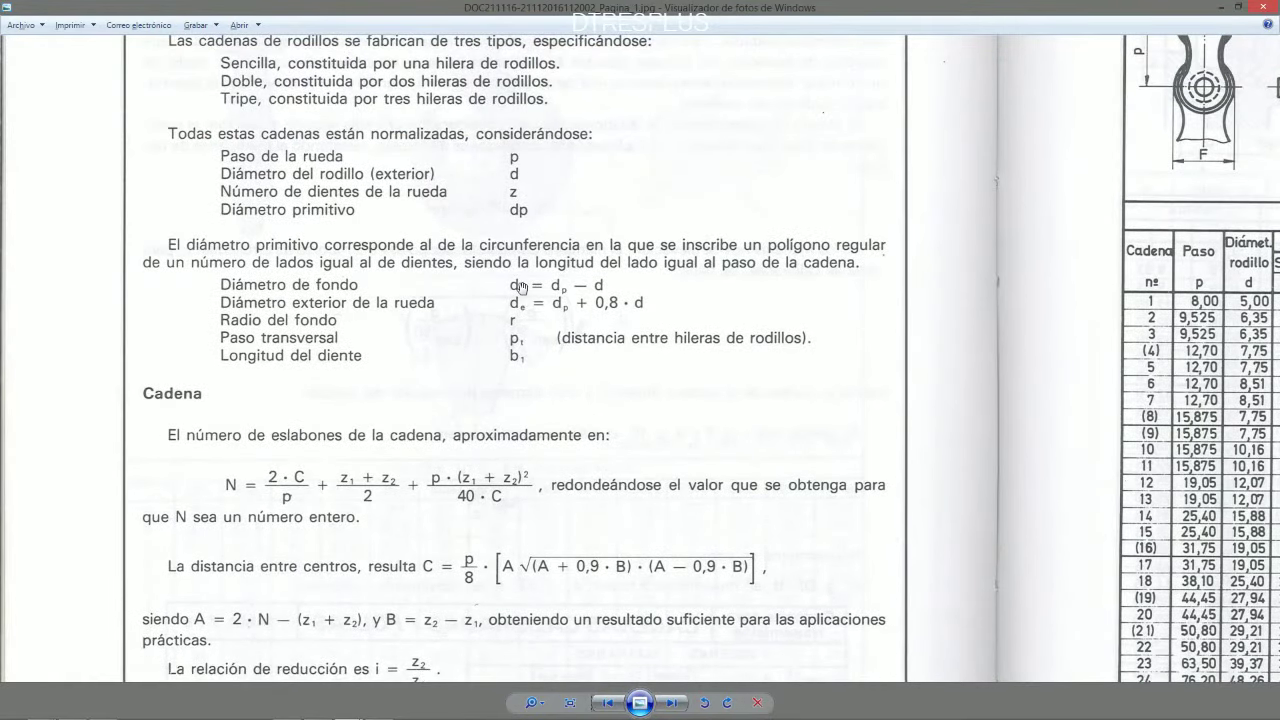
pyautogui.scroll(1, 520, 286)
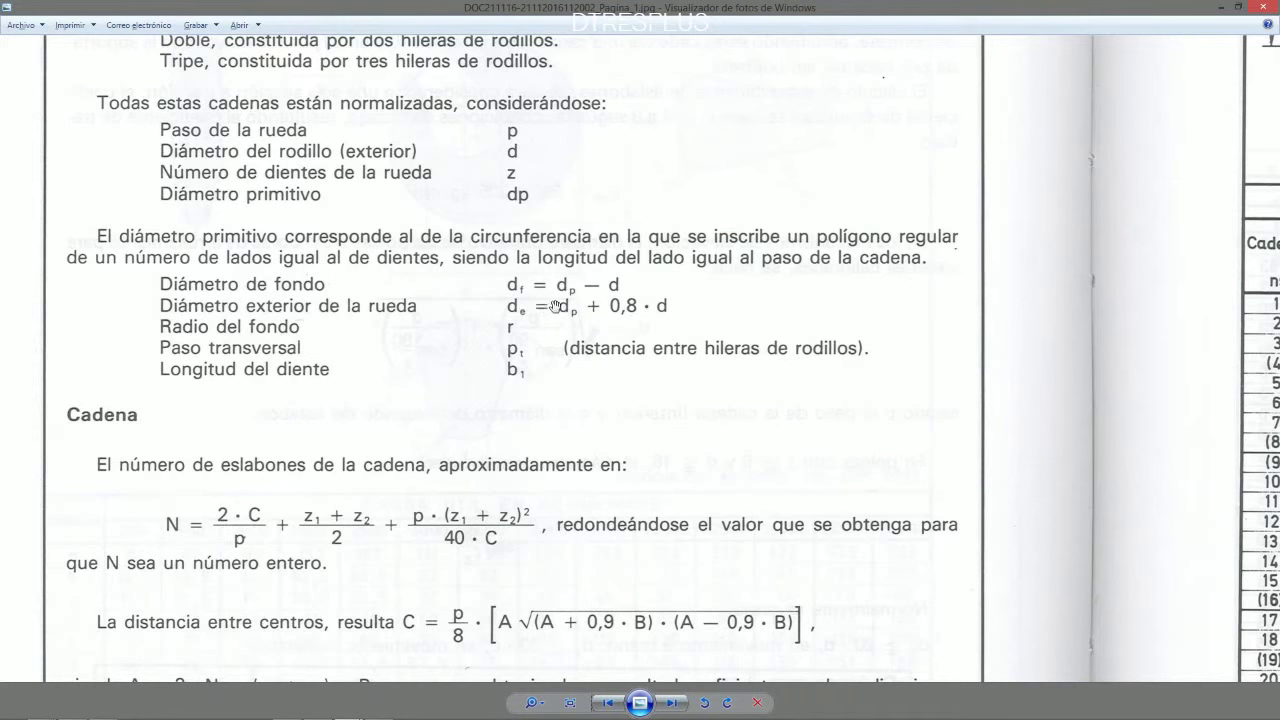
pyautogui.moveTo(472, 288); pyautogui.dragTo(427, 344)
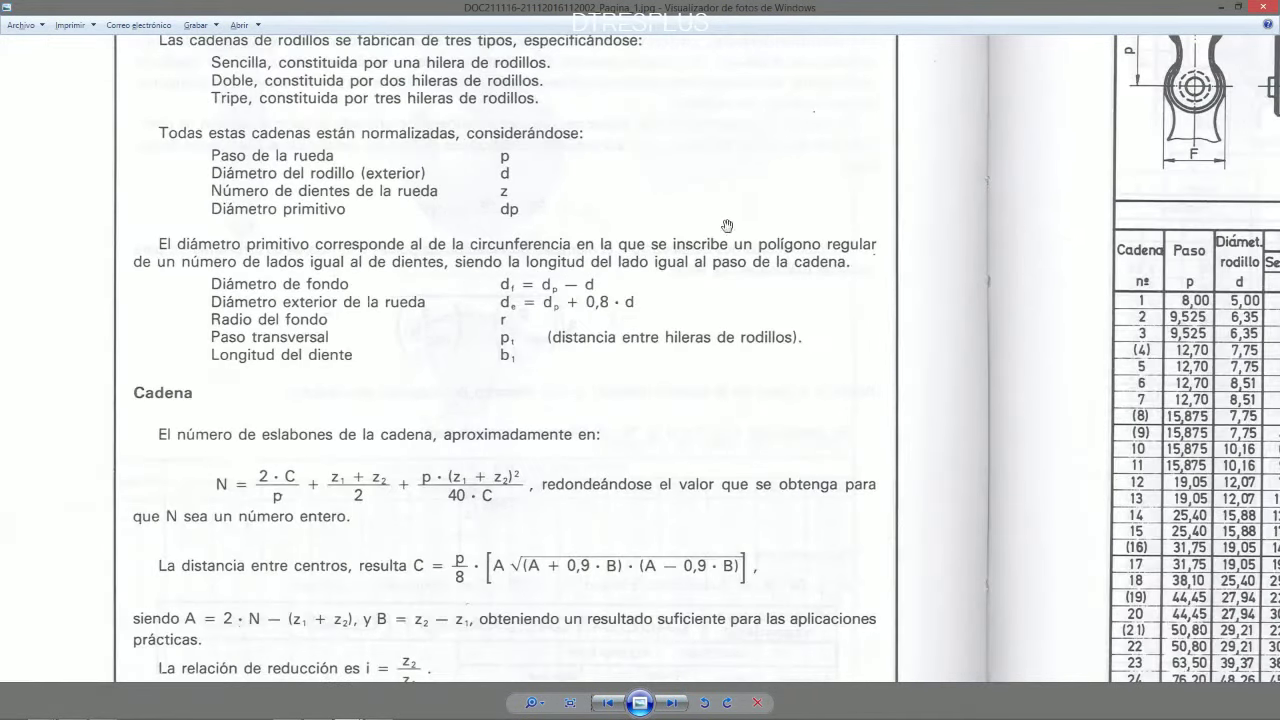
pyautogui.scroll(-1, 662, 267)
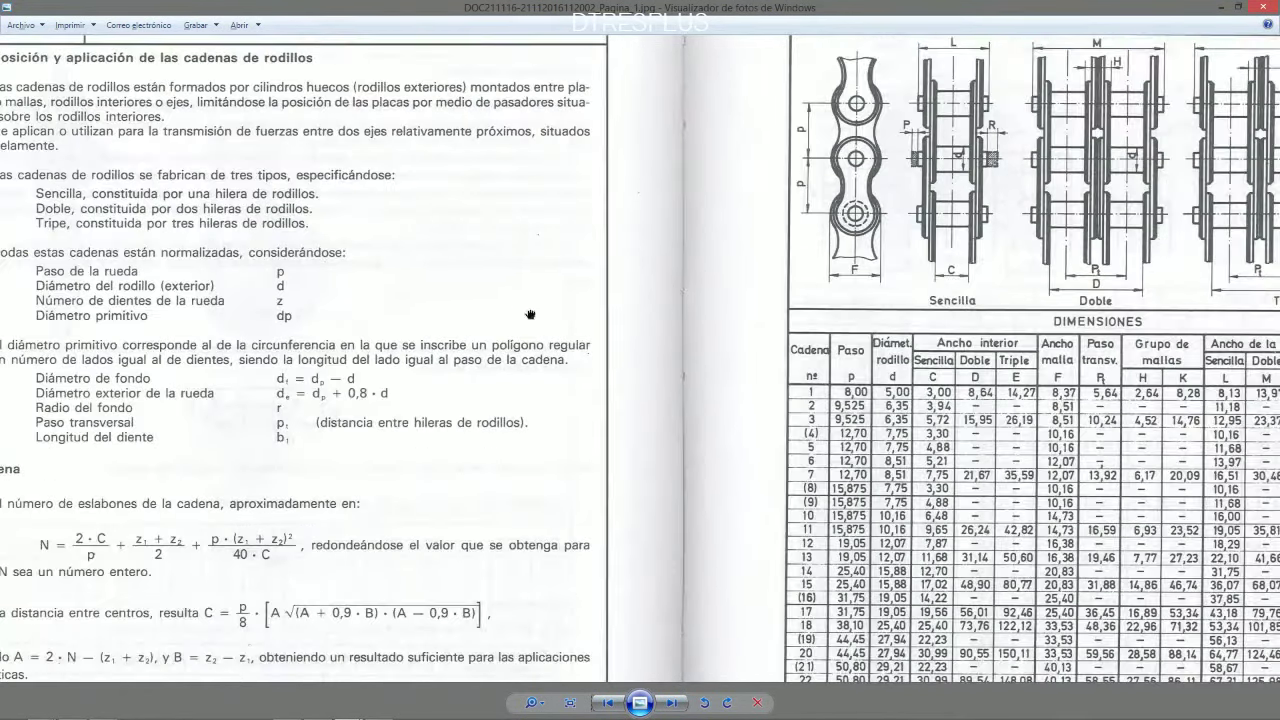
pyautogui.moveTo(530, 314); pyautogui.dragTo(680, 380)
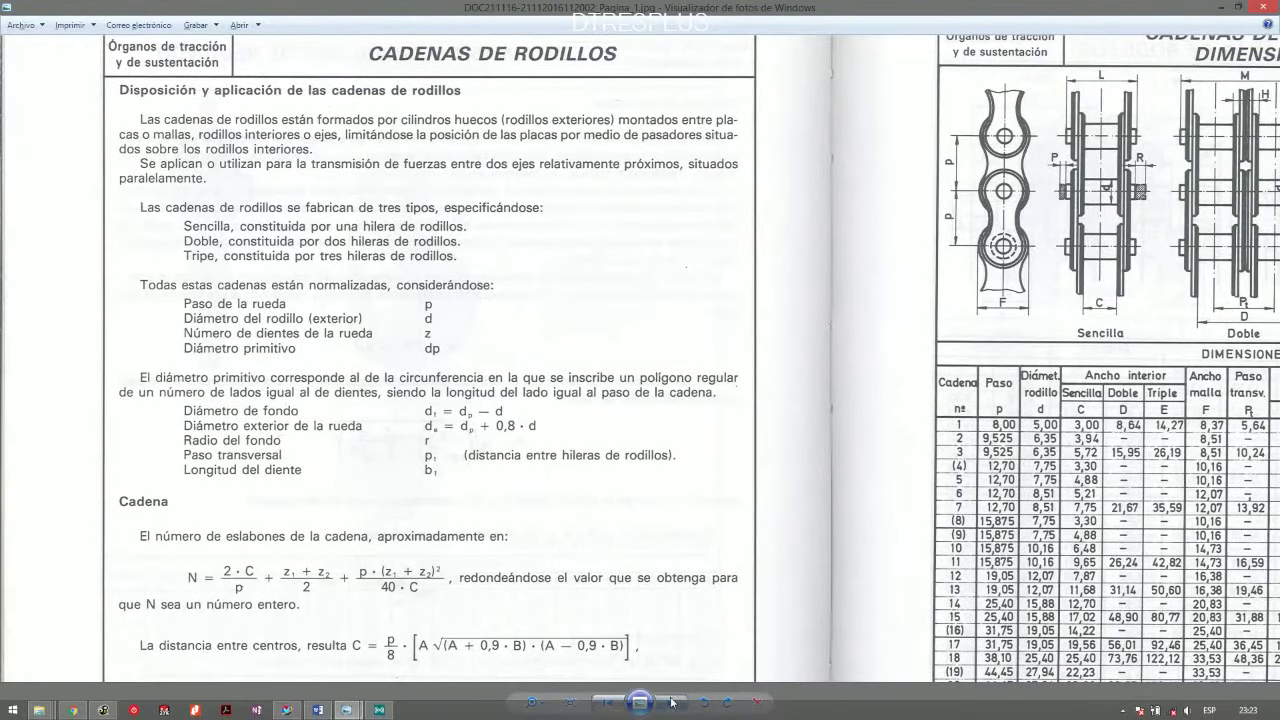
# Step: Advance to Pagina_2 and zoom in on the sprocket tooth drawings
pyautogui.click(671, 702)
pyautogui.scroll(1, 288, 172)
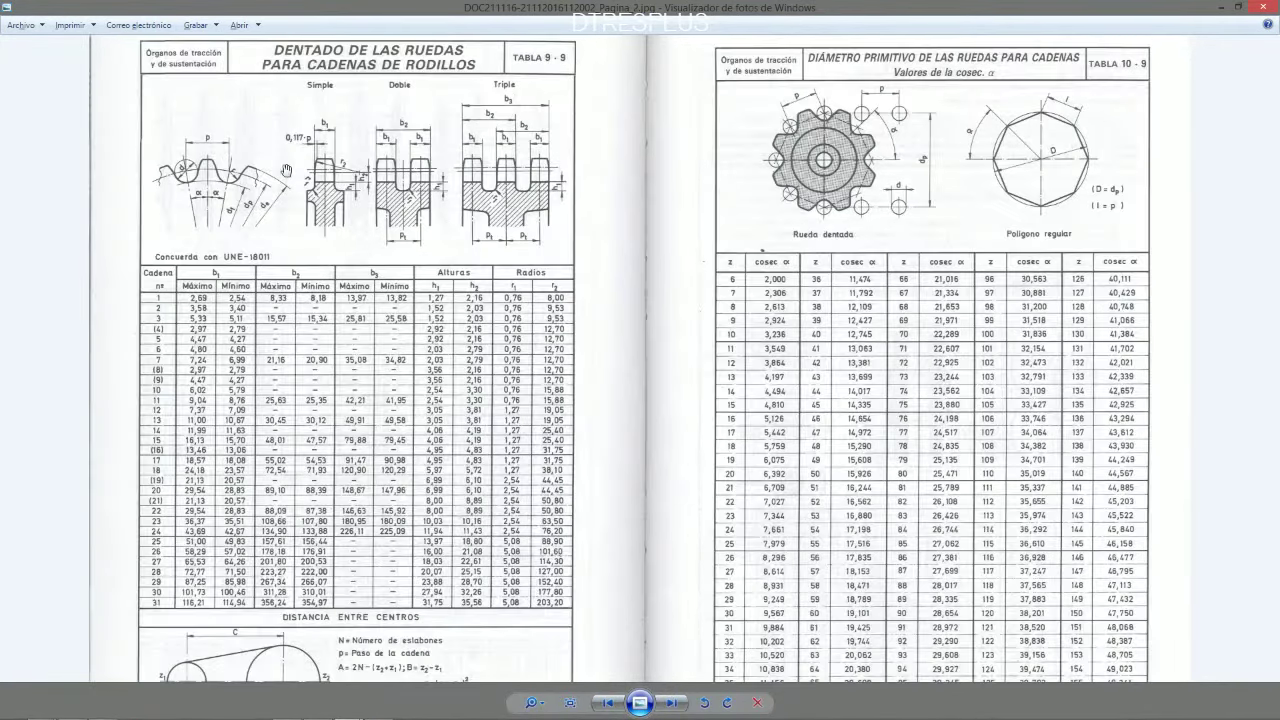
pyautogui.scroll(2, 287, 172)
pyautogui.scroll(1, 287, 172)
pyautogui.moveTo(213, 215); pyautogui.dragTo(334, 210)
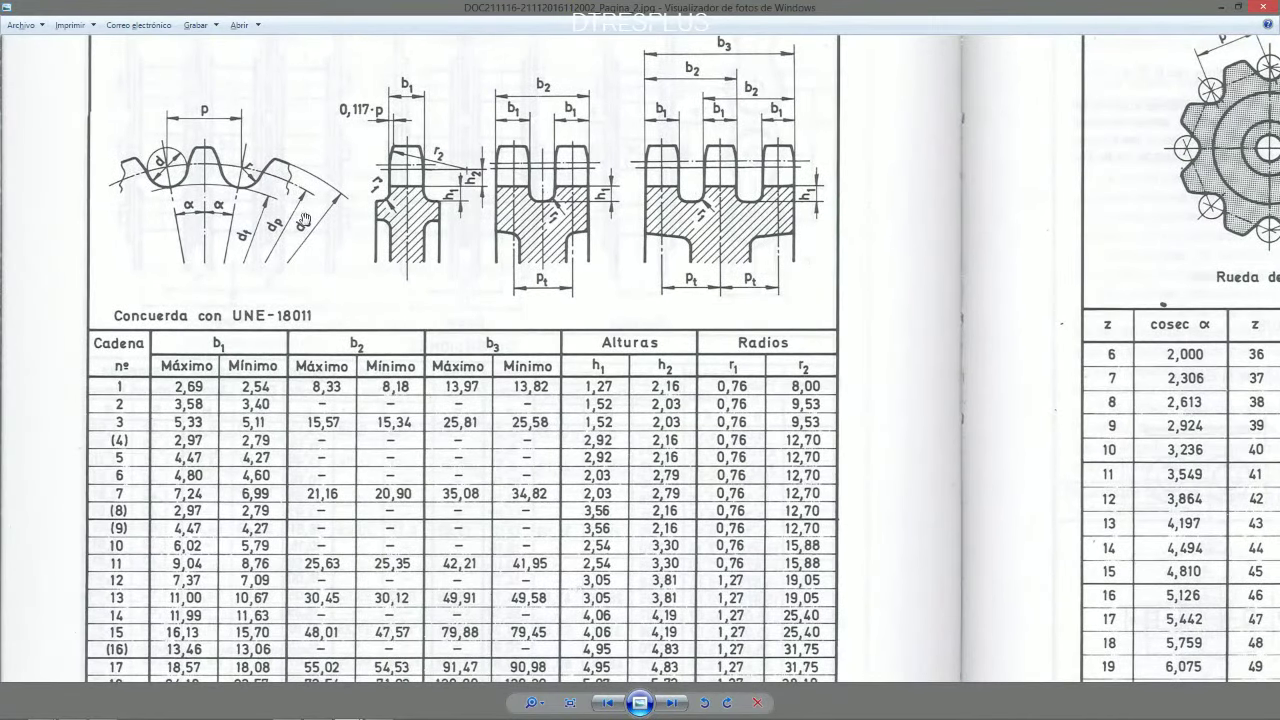
pyautogui.scroll(-1, 312, 213)
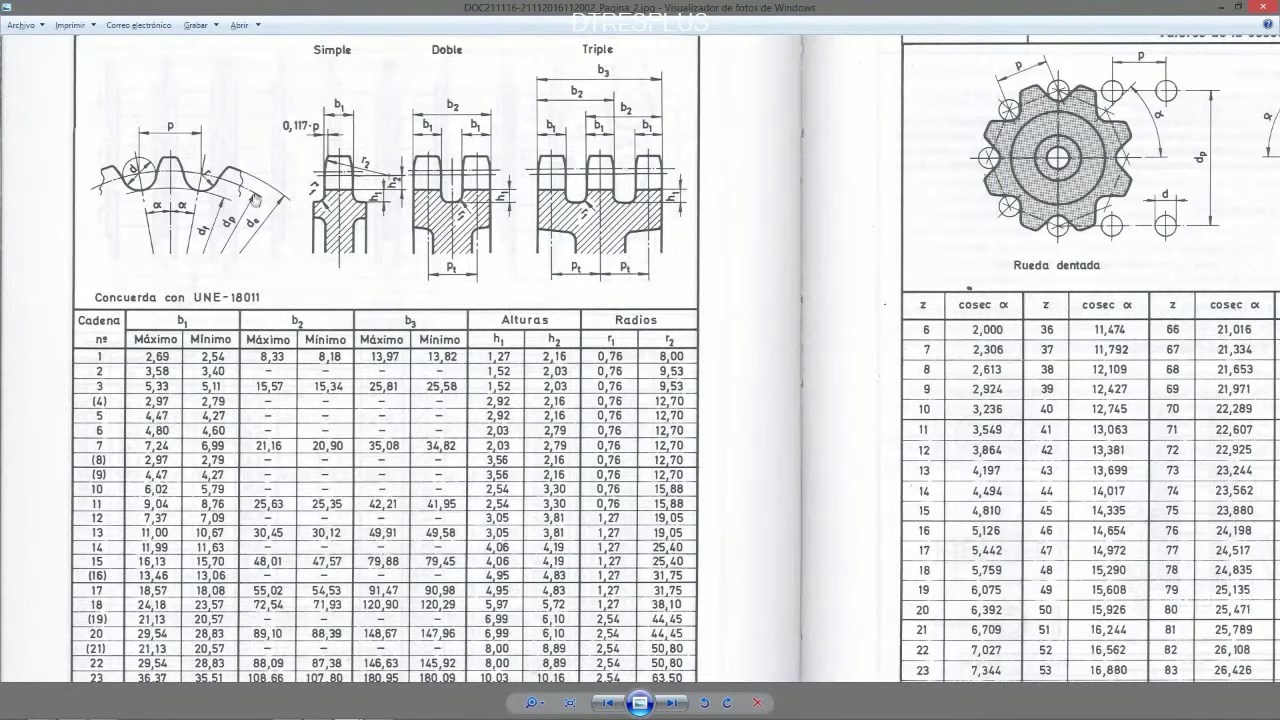
pyautogui.scroll(-3, 294, 220)
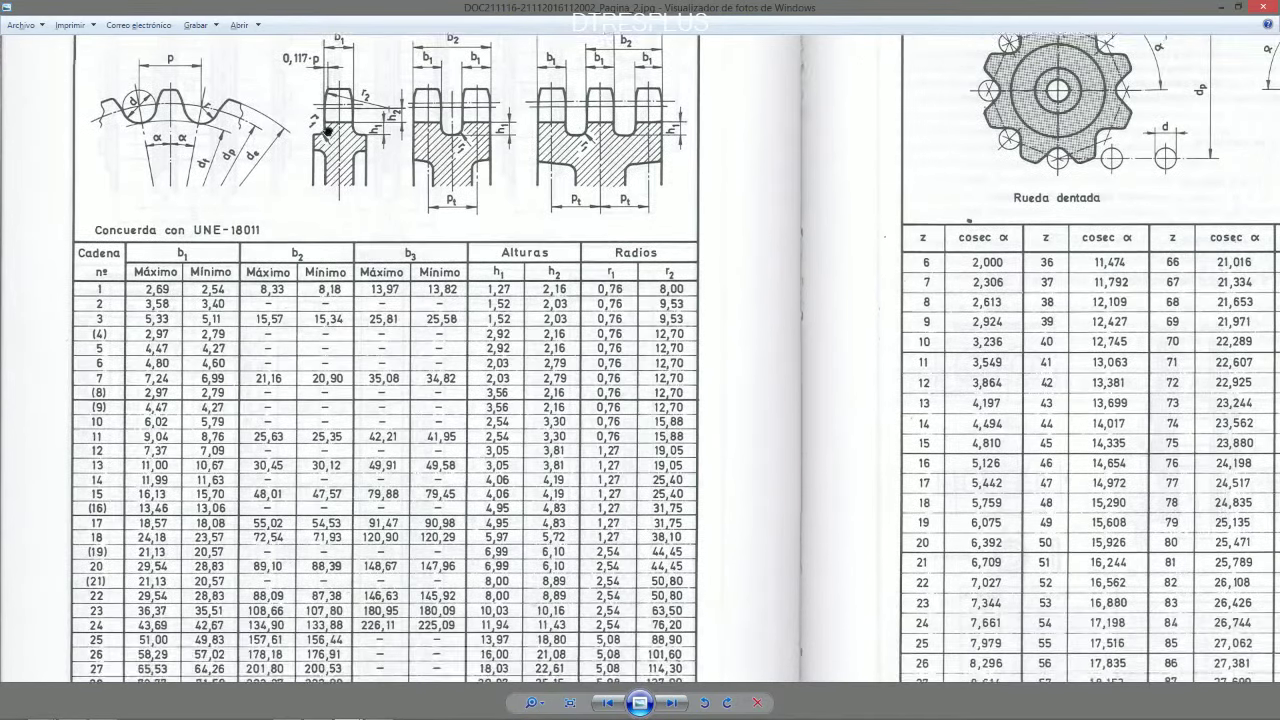
pyautogui.scroll(-1, 379, 204)
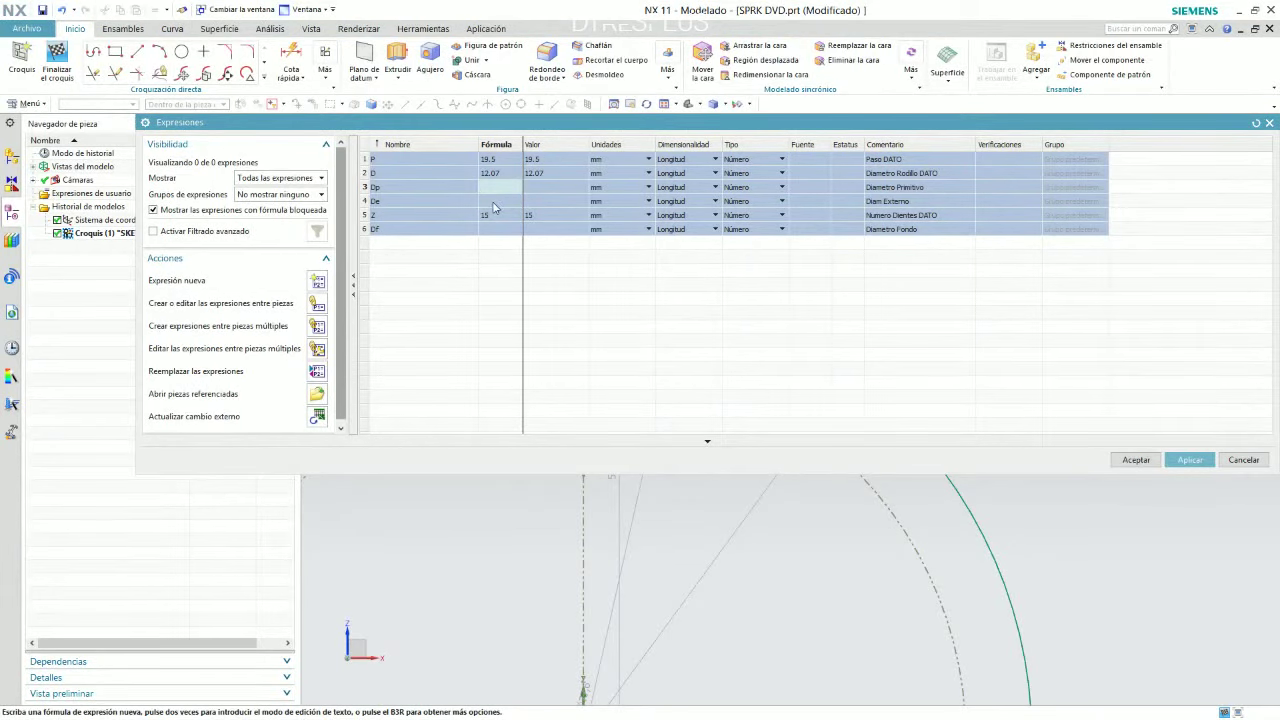
# Step: Return to the roller-chain formulas page, zoom in, and switch back to NX
pyautogui.hotkey('alt', 'Tab')
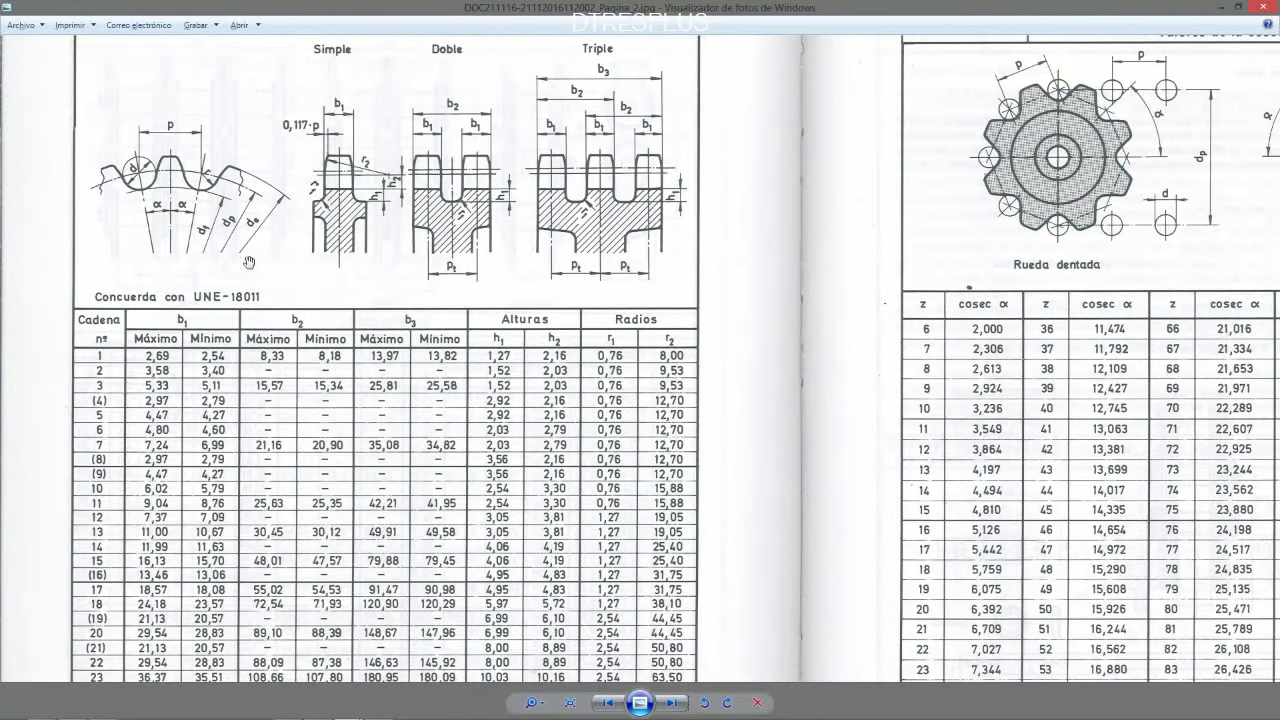
pyautogui.click(607, 702)
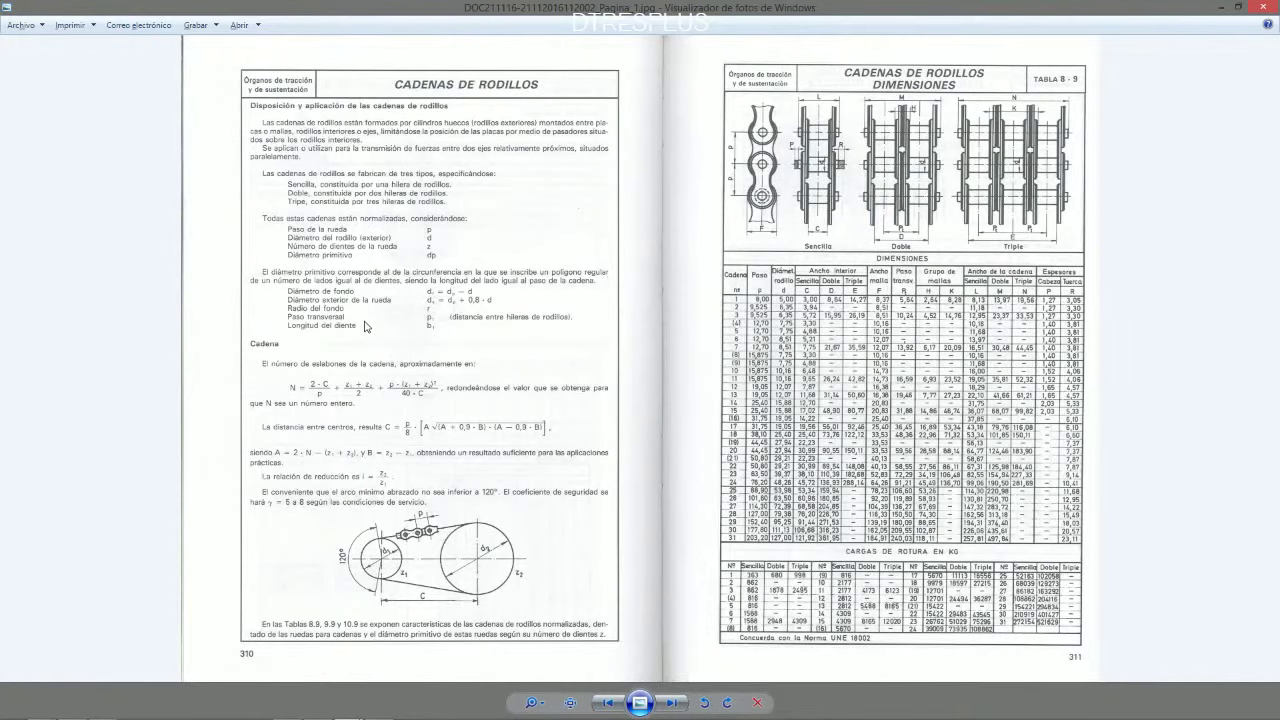
pyautogui.scroll(1, 366, 326)
pyautogui.scroll(1, 370, 290)
pyautogui.scroll(1, 290, 286)
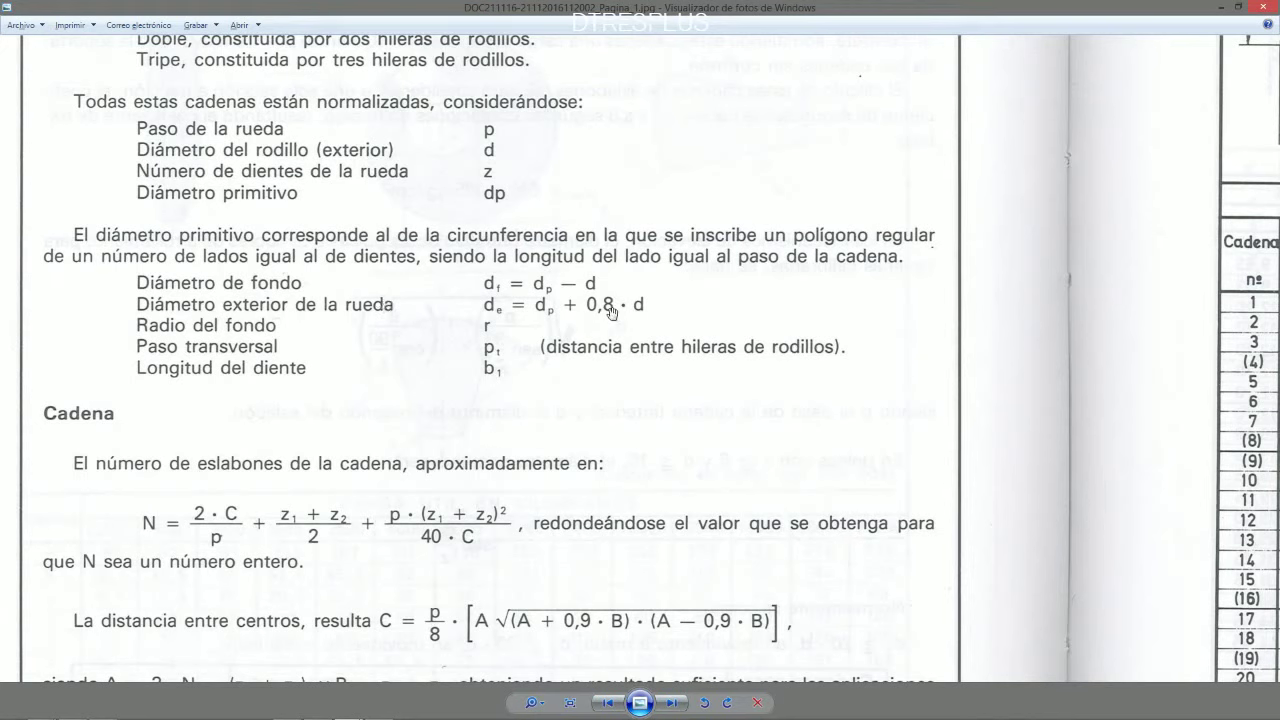
pyautogui.hotkey('alt', 'Tab')
# Step: Enter De's formula Dp+0.8*D, checking the outer diameter formula in the reference
pyautogui.doubleClick(502, 201)
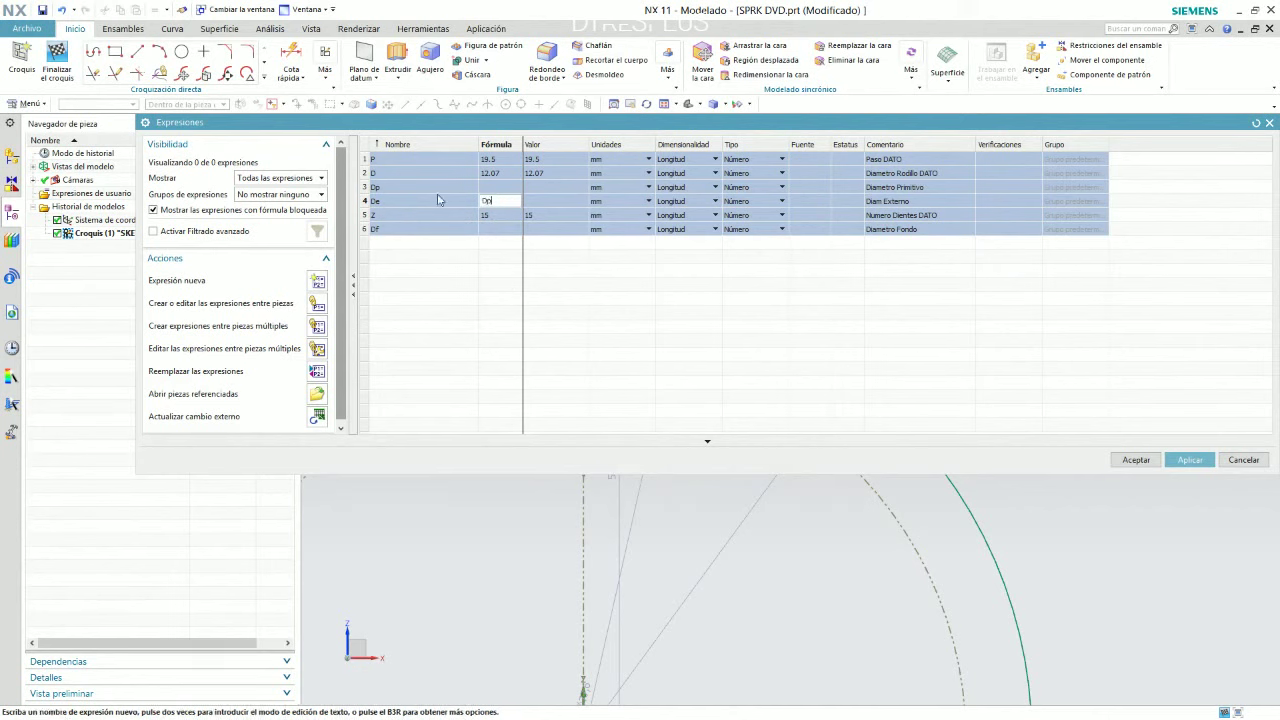
pyautogui.hotkey('alt', 'Tab')
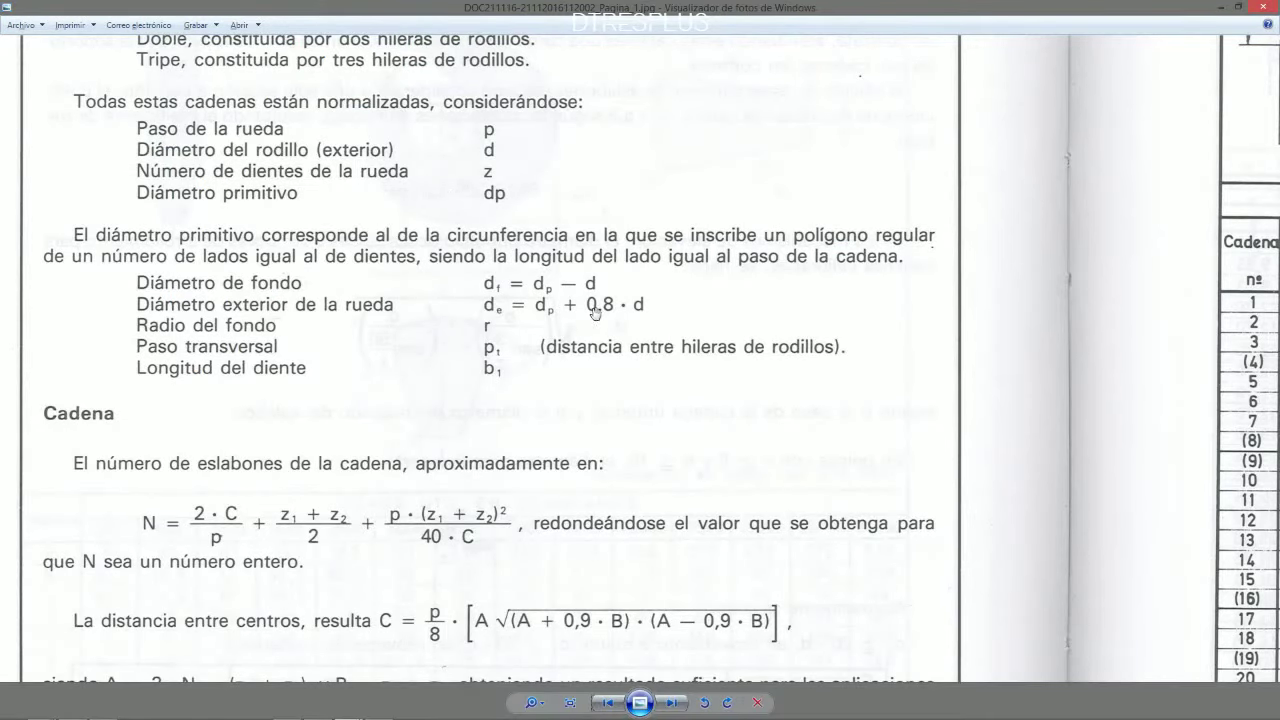
pyautogui.hotkey('alt', 'Tab')
pyautogui.doubleClick(505, 202)
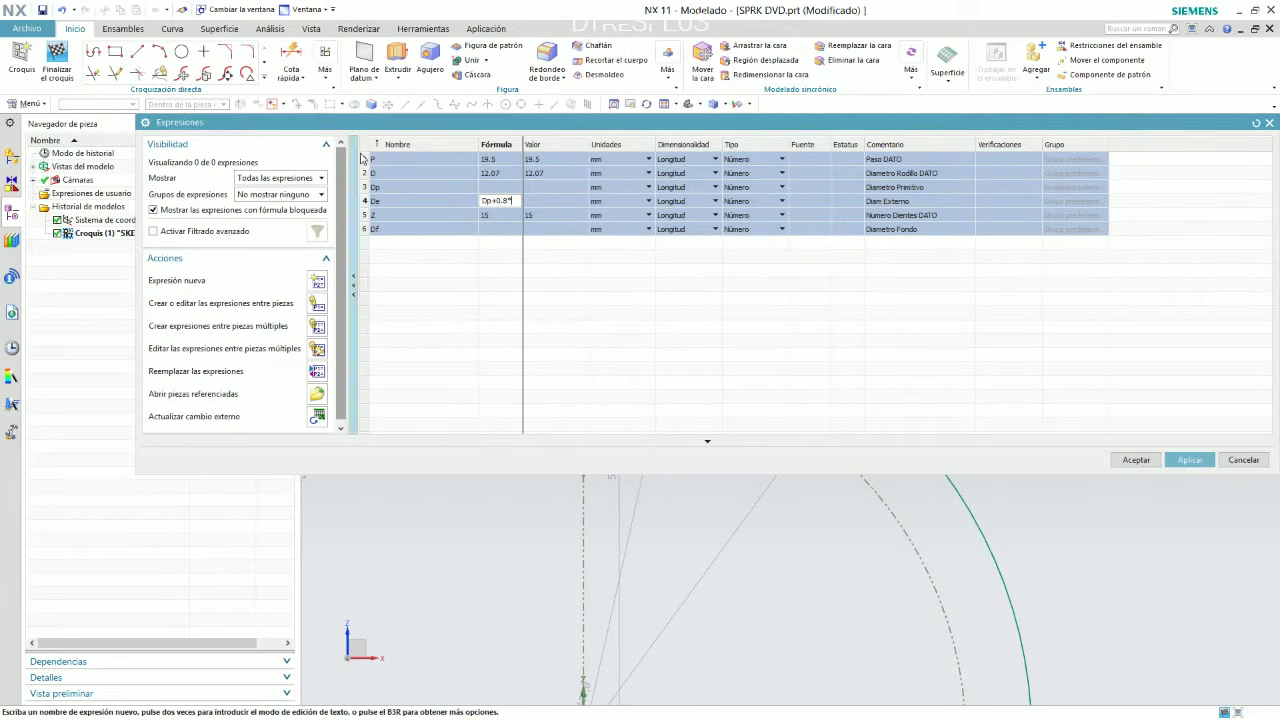
pyautogui.hotkey('alt', 'Tab')
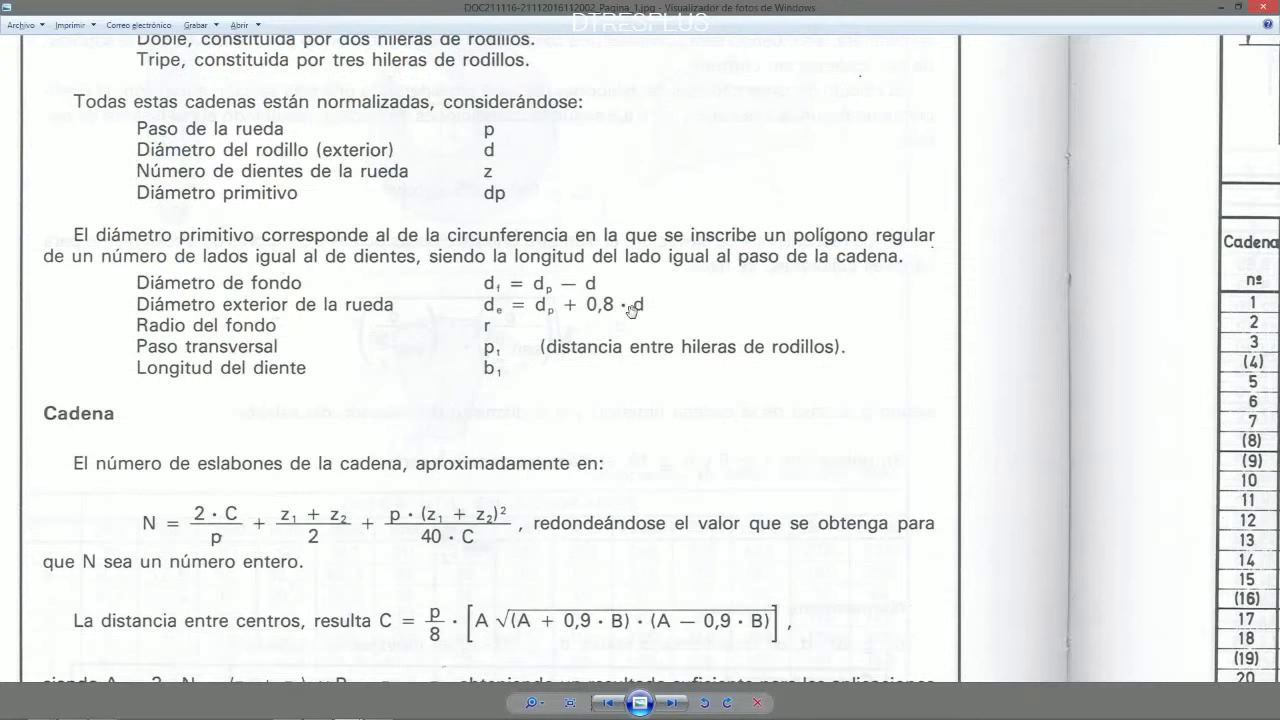
pyautogui.hotkey('alt', 'Tab')
pyautogui.write('D')
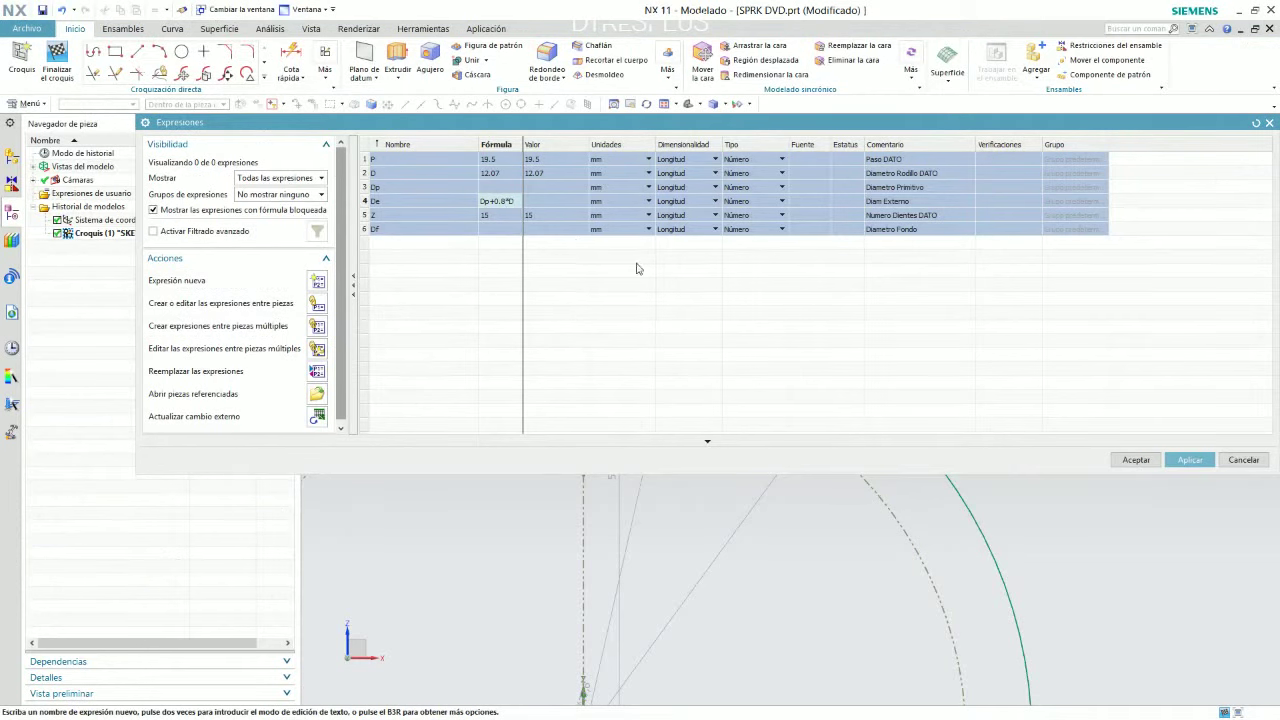
pyautogui.click(498, 188)
pyautogui.moveTo(497, 201)
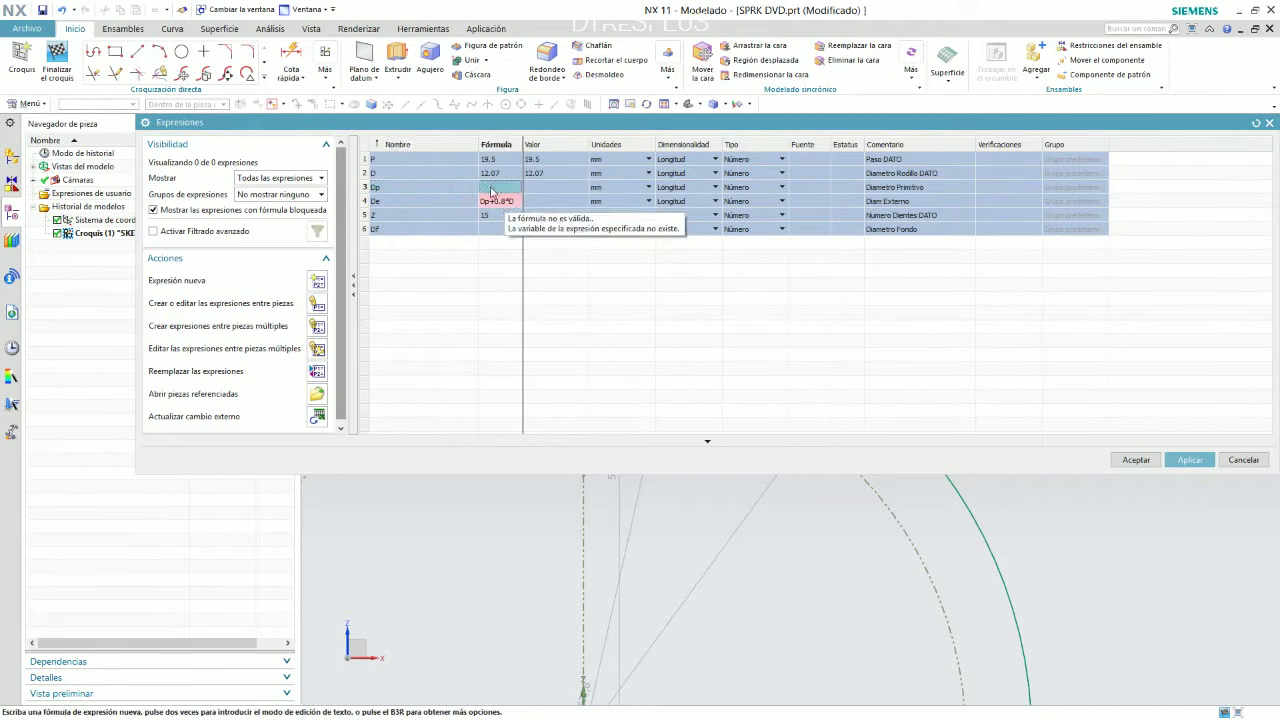
pyautogui.hotkey('alt', 'Tab')
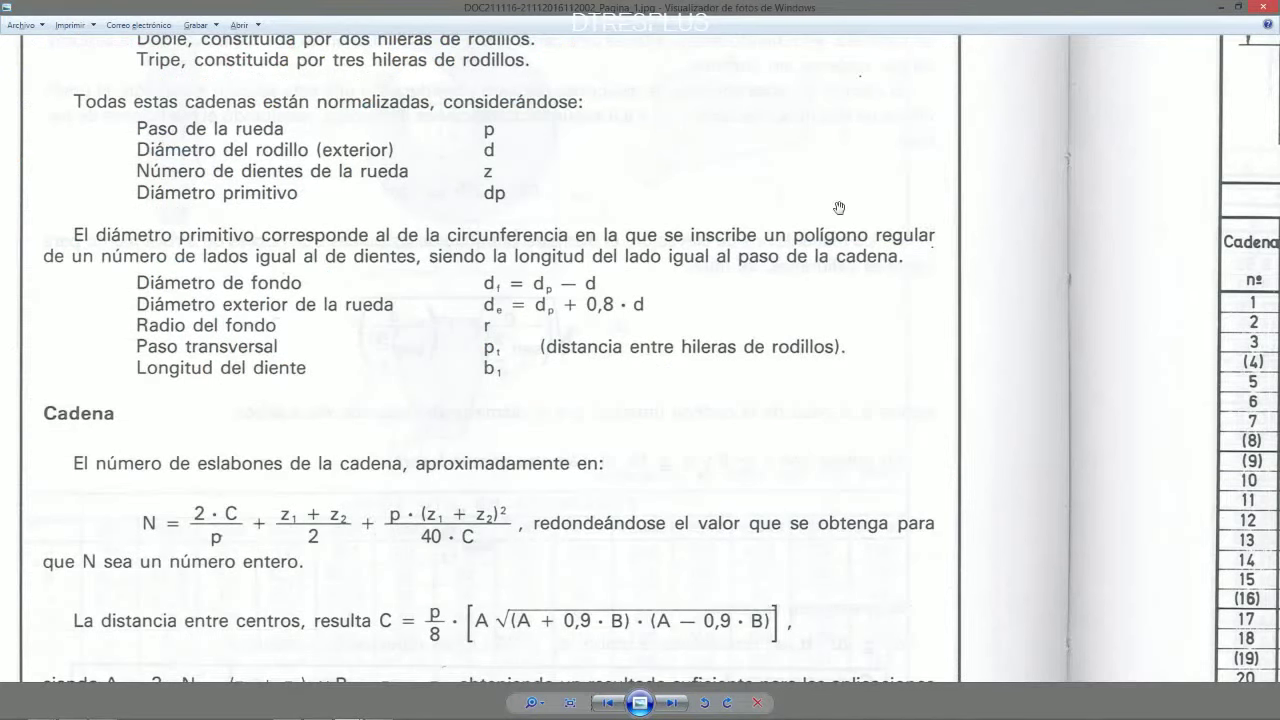
# Step: Zoom out on the chain page in Photo Viewer
pyautogui.scroll(-3, 577, 444)
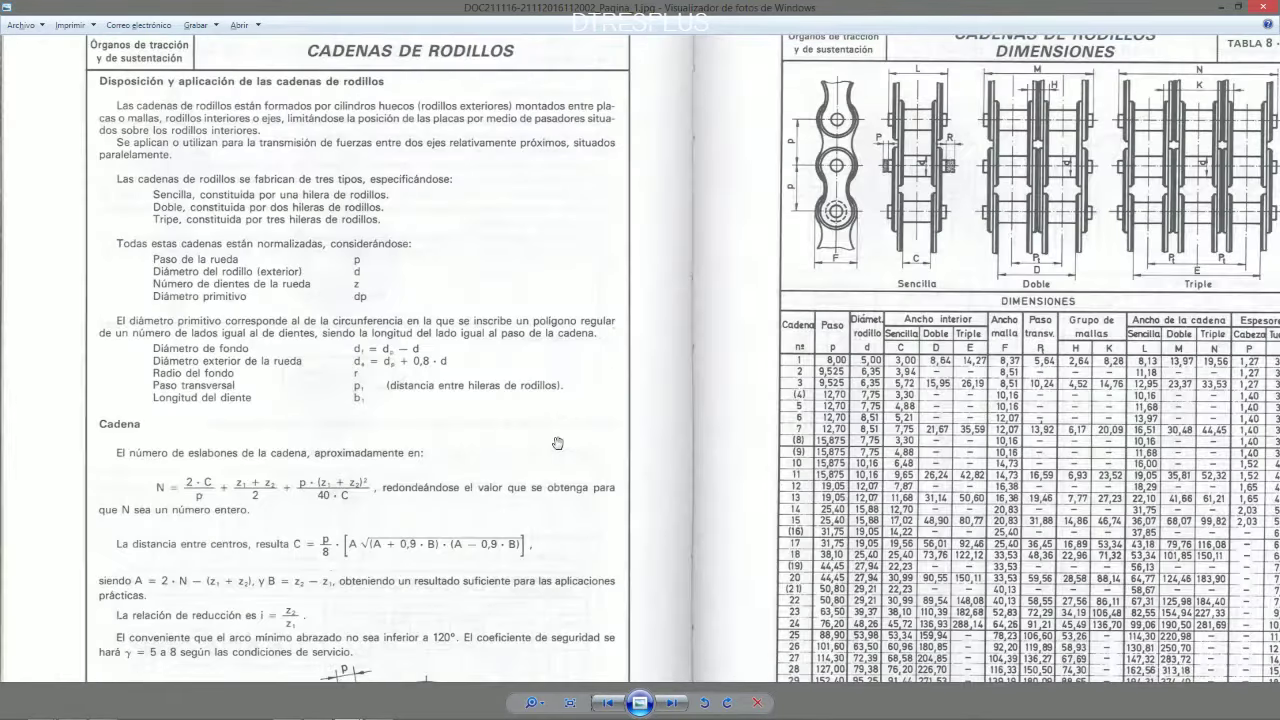
pyautogui.scroll(-1, 470, 430)
pyautogui.scroll(-1, 383, 414)
pyautogui.scroll(3, 259, 418)
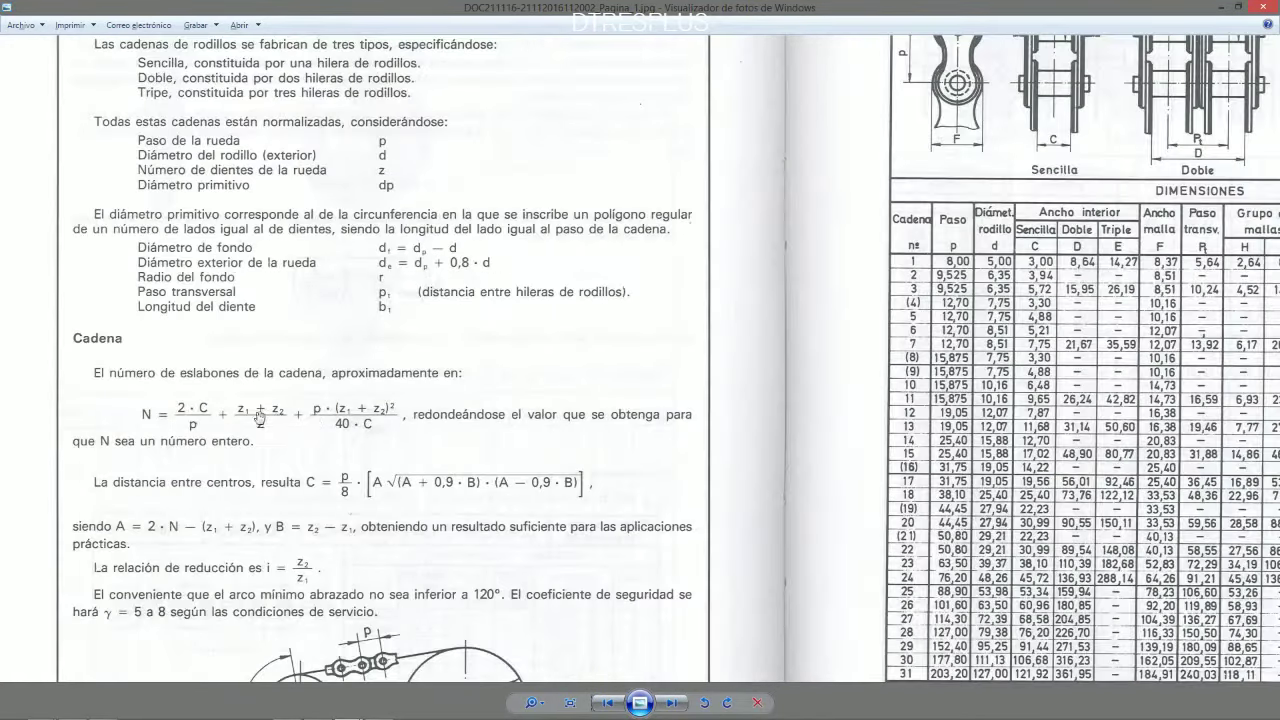
pyautogui.scroll(-1, 425, 378)
pyautogui.scroll(-1, 497, 331)
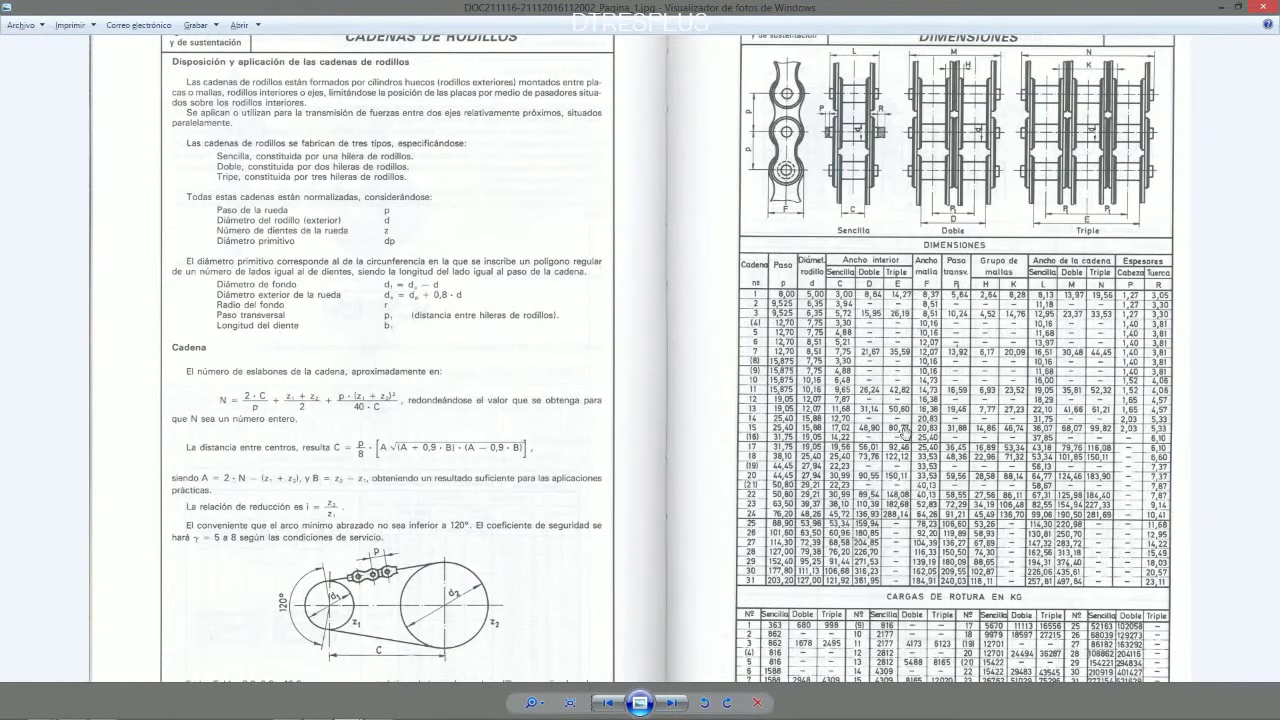
pyautogui.moveTo(796, 495); pyautogui.dragTo(790, 518)
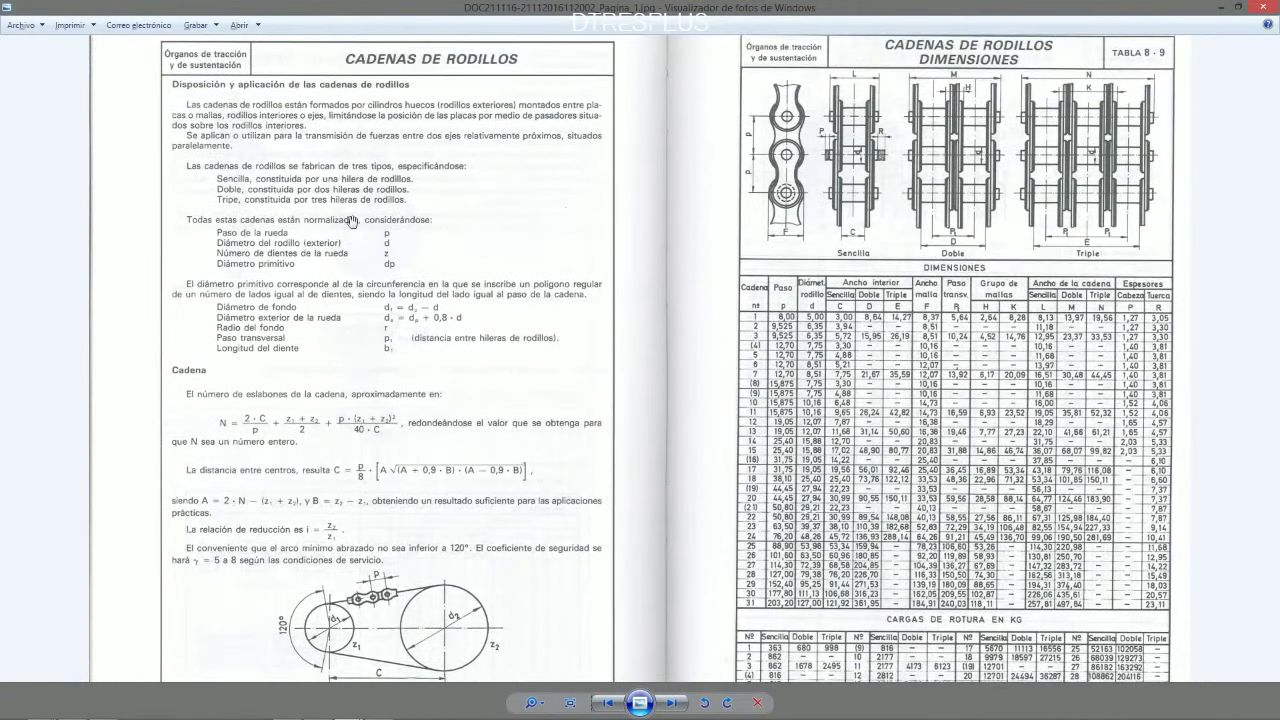
# Step: Bring up the esquema 1.jpg sprocket-dimension sheet, then return to NX
pyautogui.hotkey('alt', 'Tab')
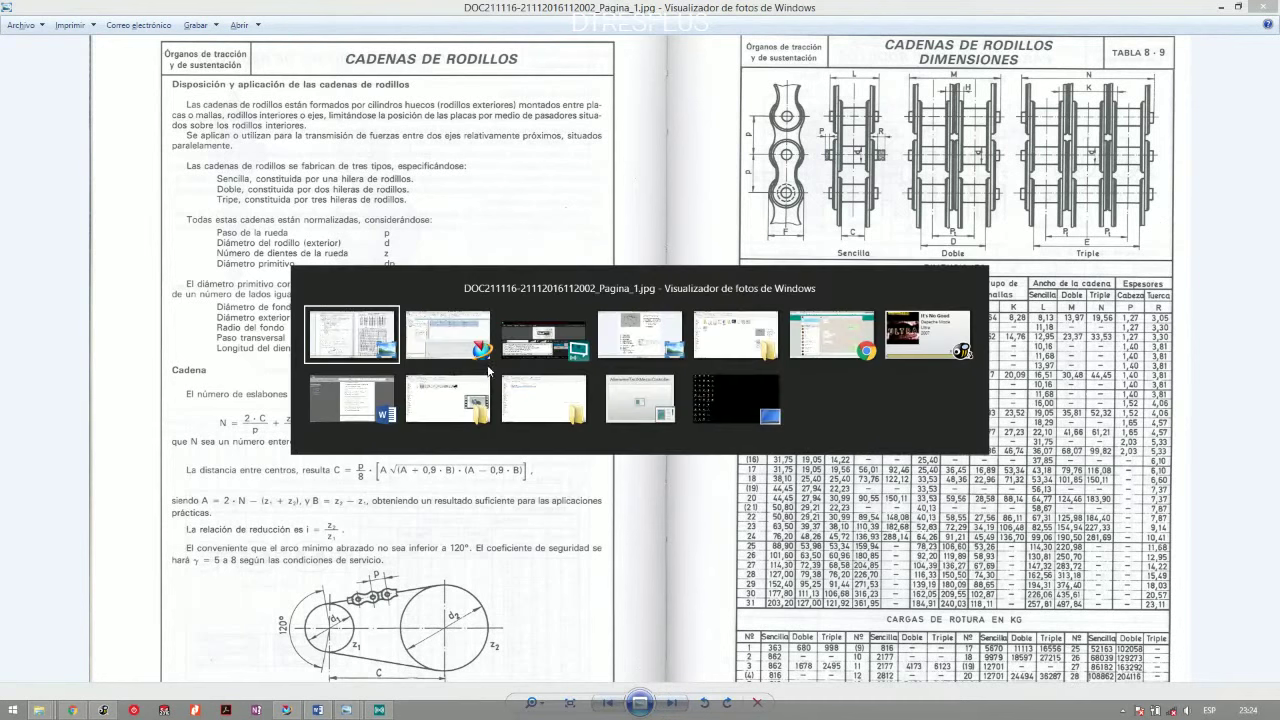
pyautogui.click(632, 336)
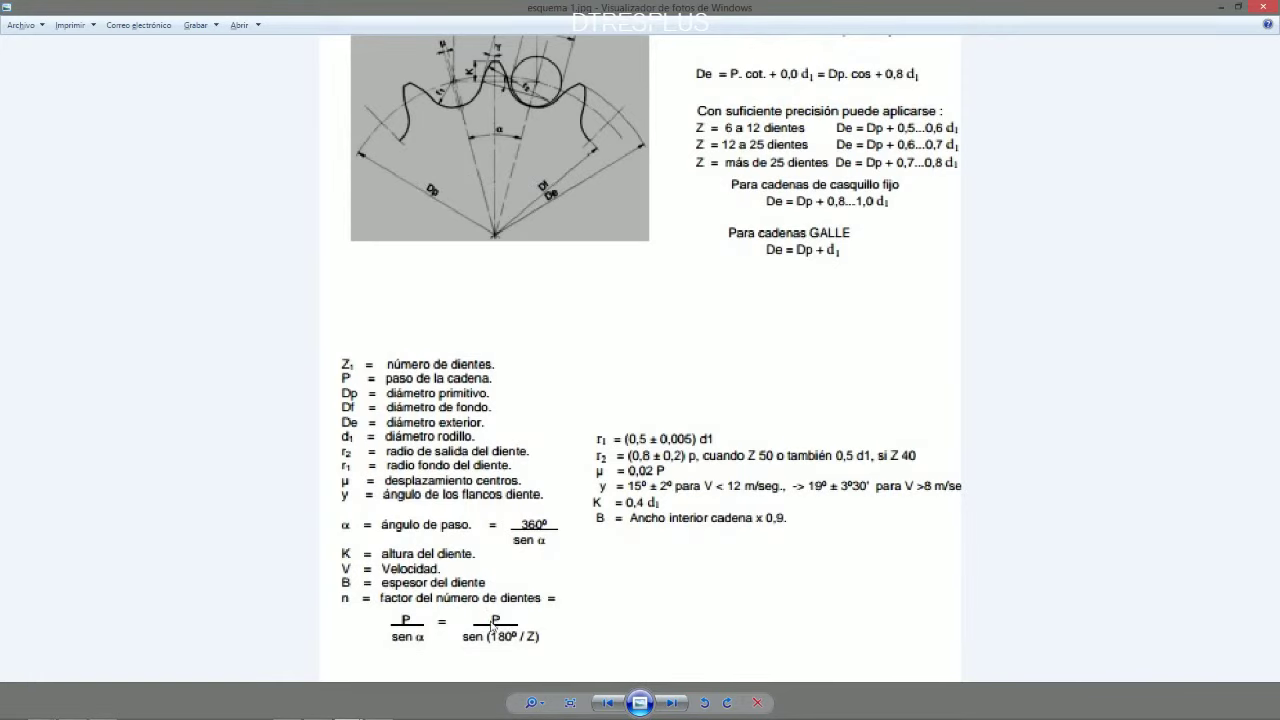
pyautogui.hotkey('alt', 'Tab')
pyautogui.hotkey('alt', 'Tab')
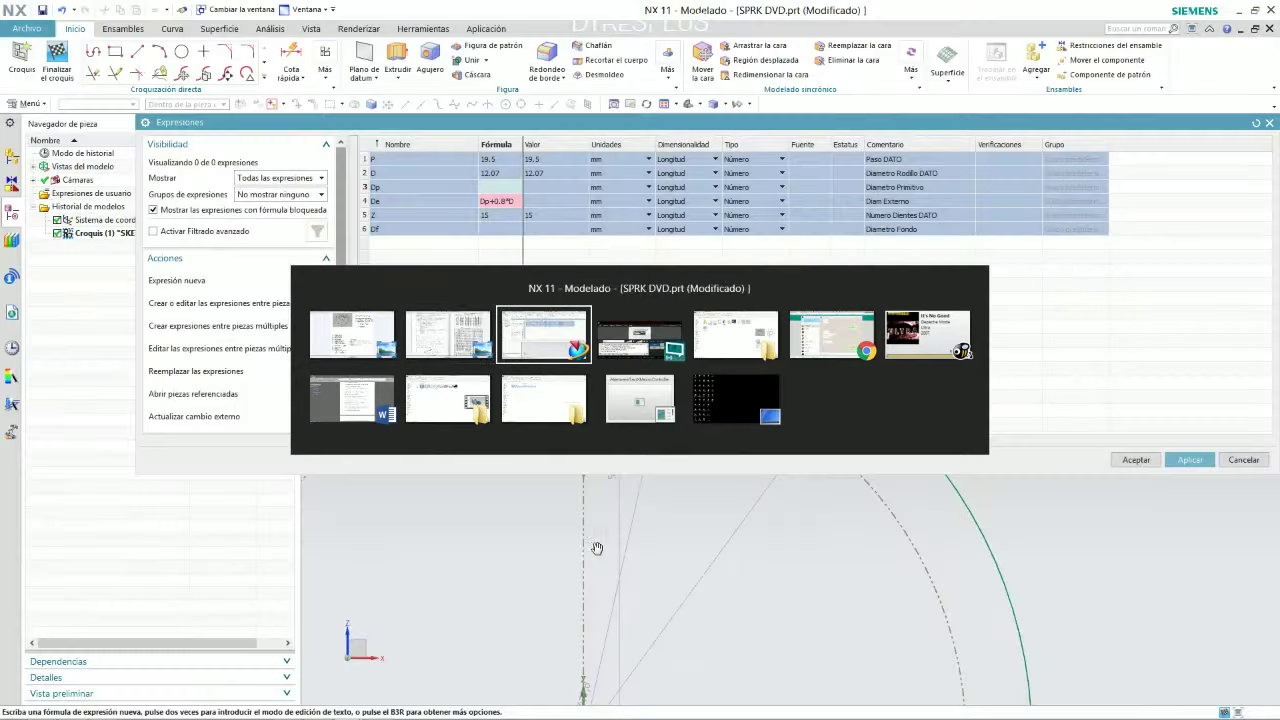
# Step: Give expression Dp the formula P/sin(180/Z)
pyautogui.doubleClick(491, 186)
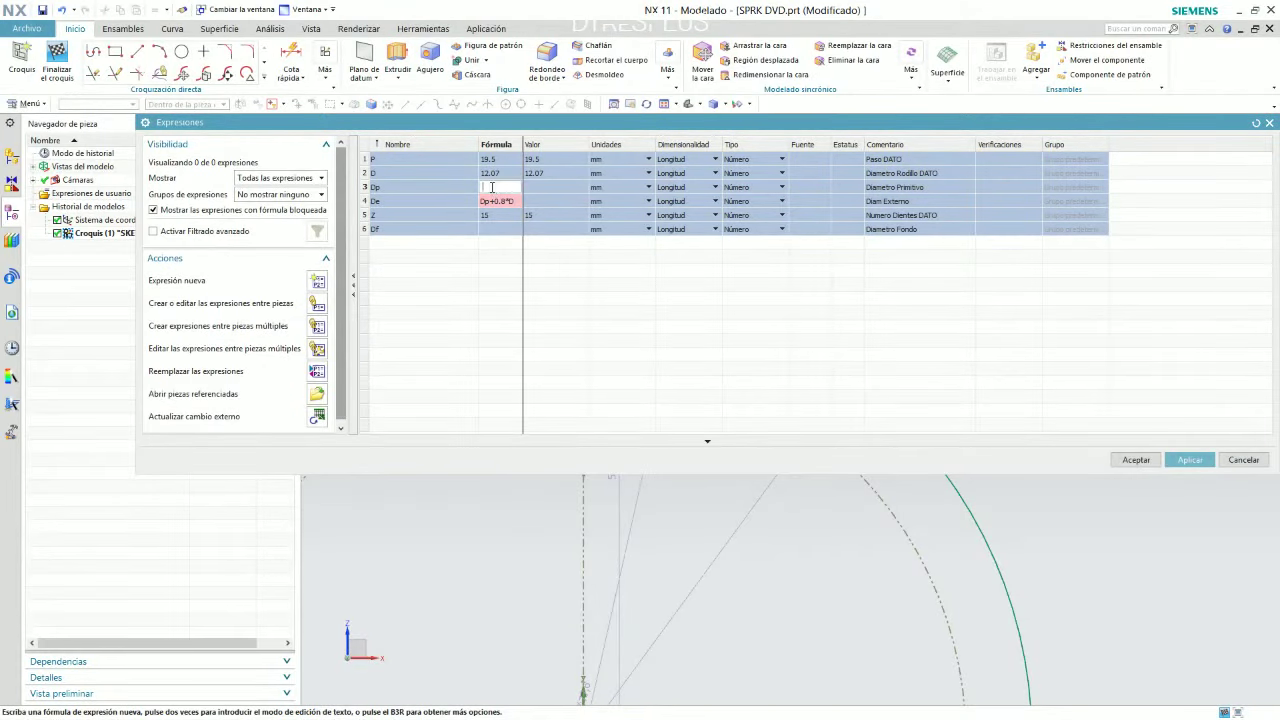
pyautogui.write('p')
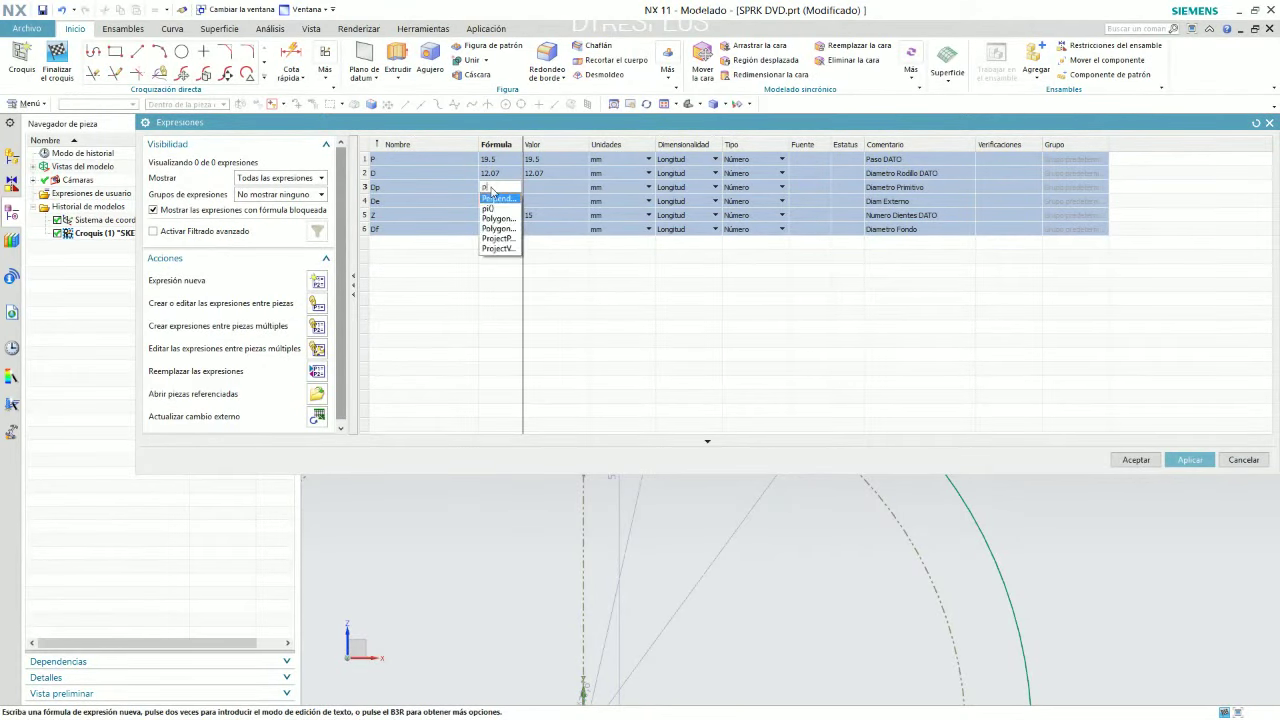
pyautogui.press('BackSpace')
pyautogui.press('BackSpace')
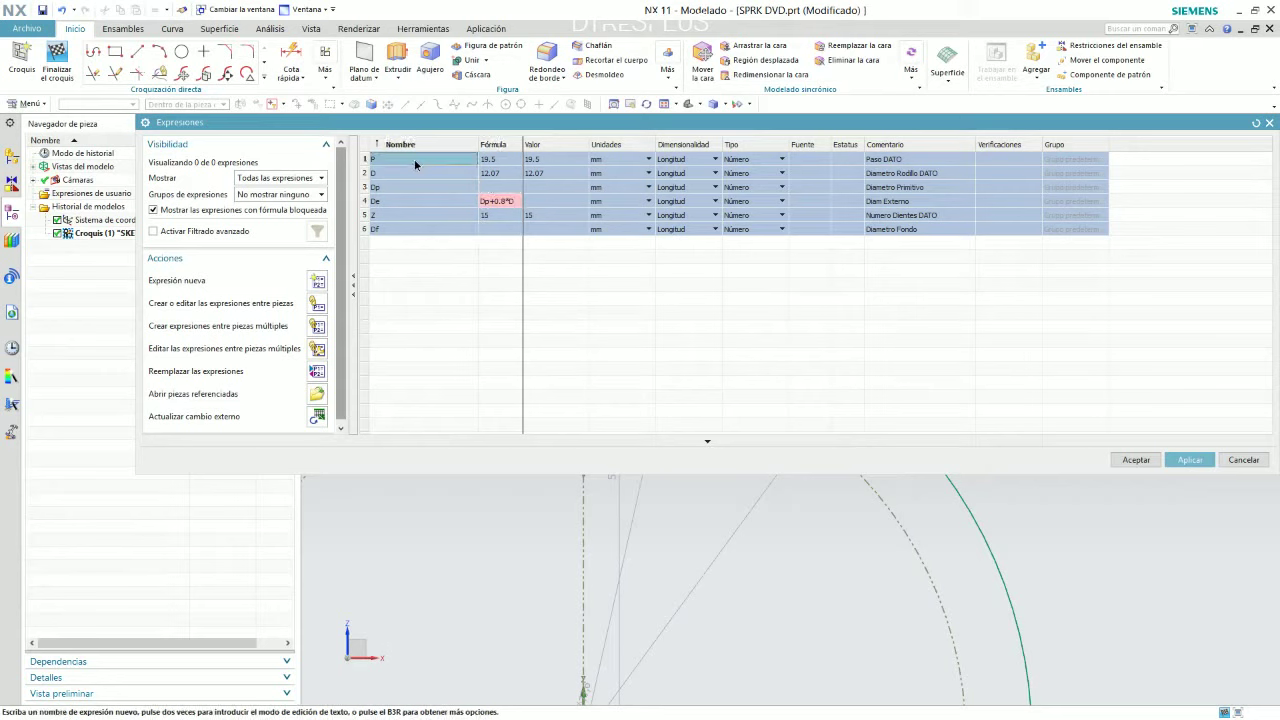
pyautogui.write('P/')
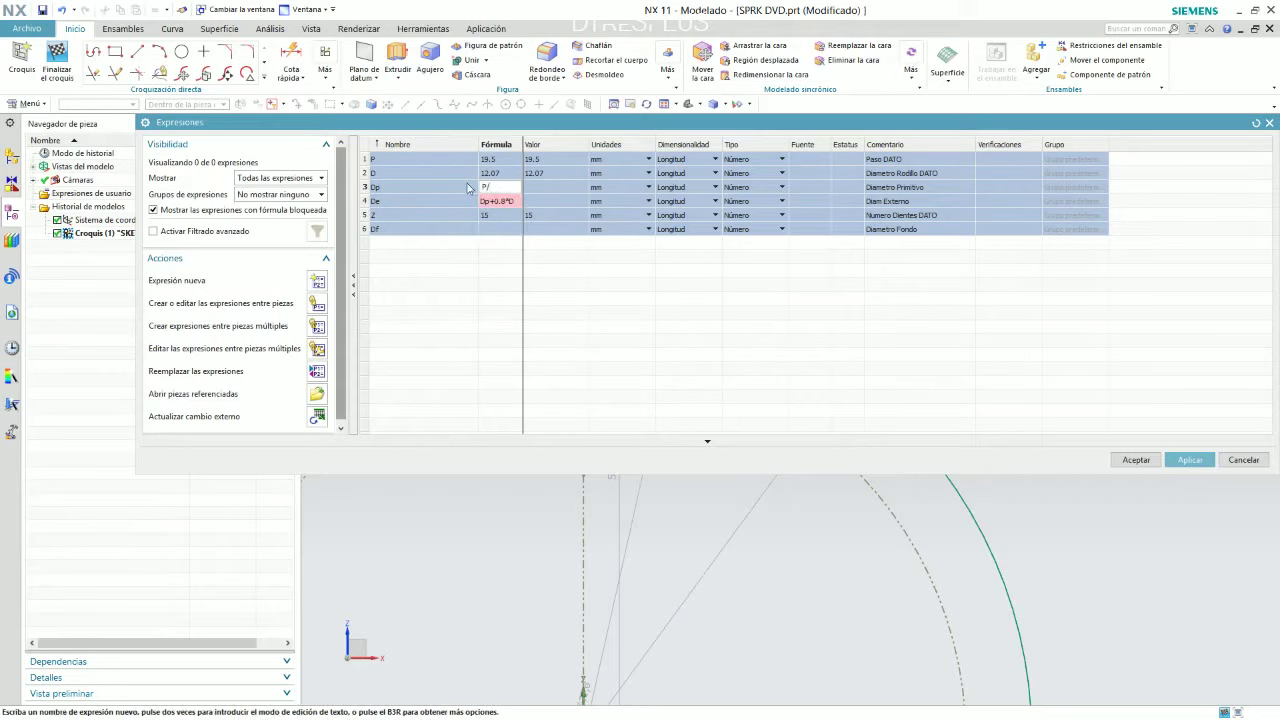
pyautogui.write('sin')
pyautogui.click(506, 200)
pyautogui.write('Z')
pyautogui.press('Return')
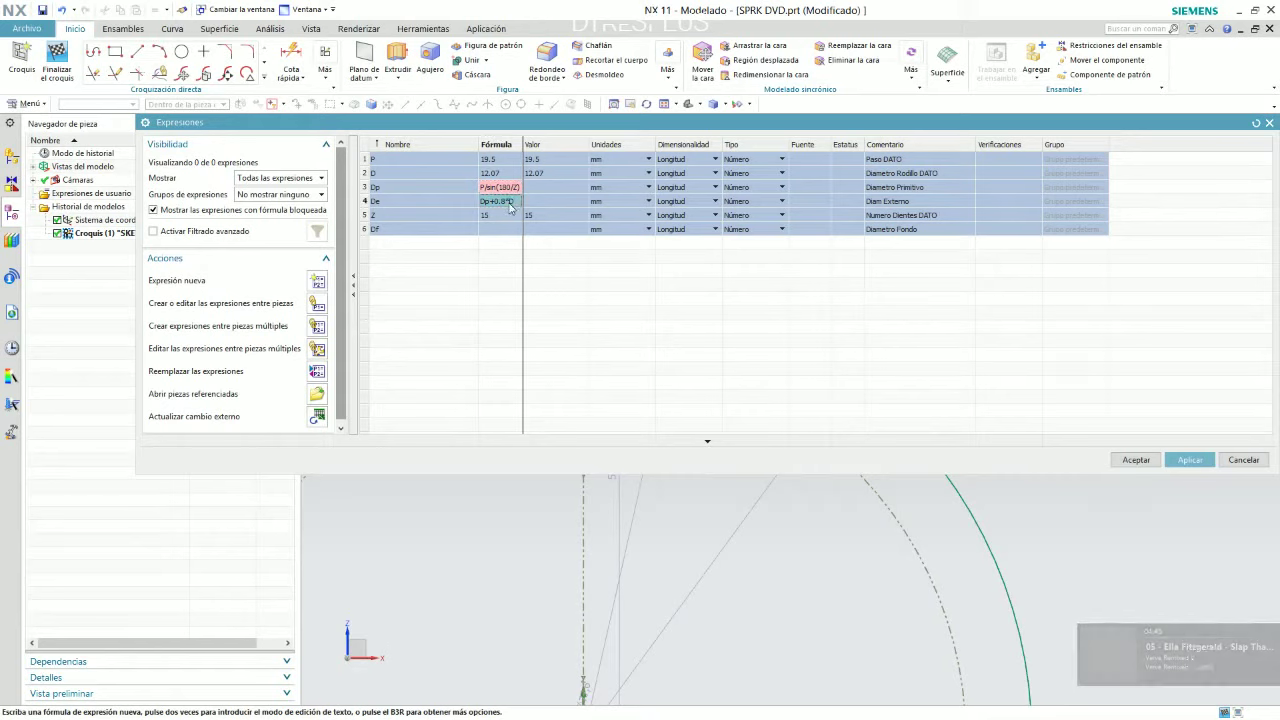
# Step: Recommit De's formula Dp+0.8*D and begin editing Df's formula cell
pyautogui.click(515, 189)
pyautogui.doubleClick(512, 203)
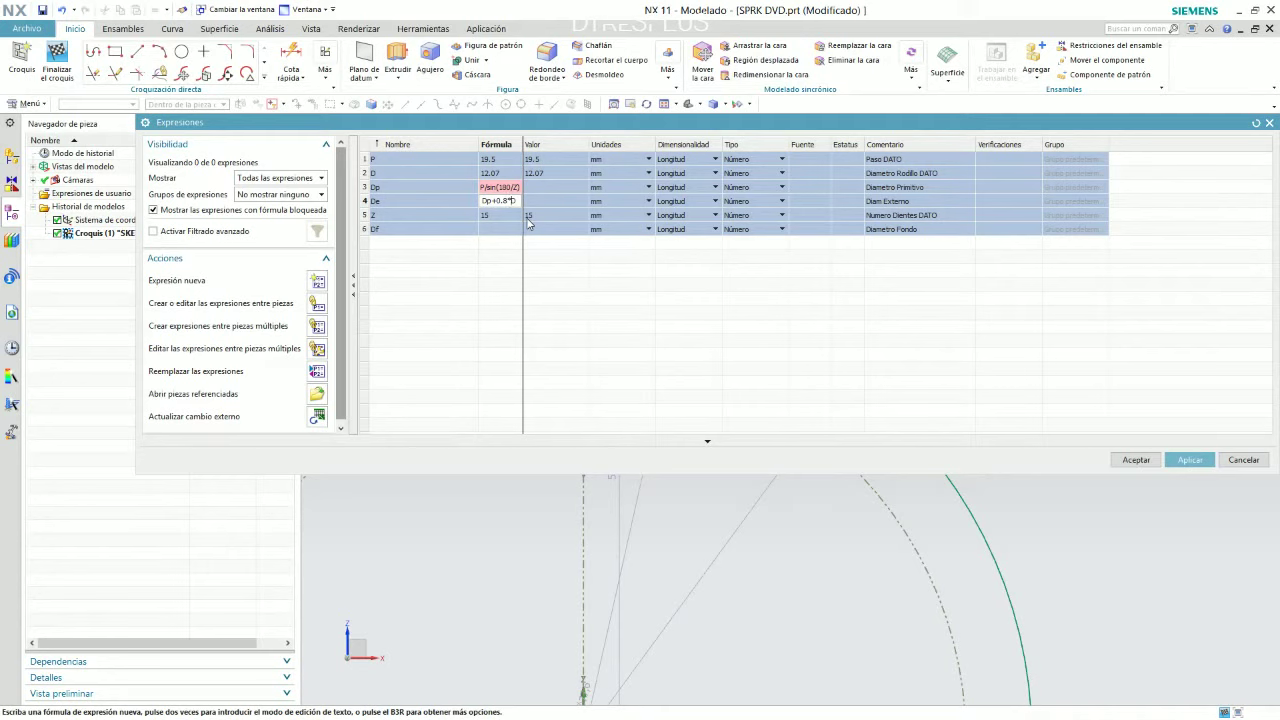
pyautogui.click(490, 254)
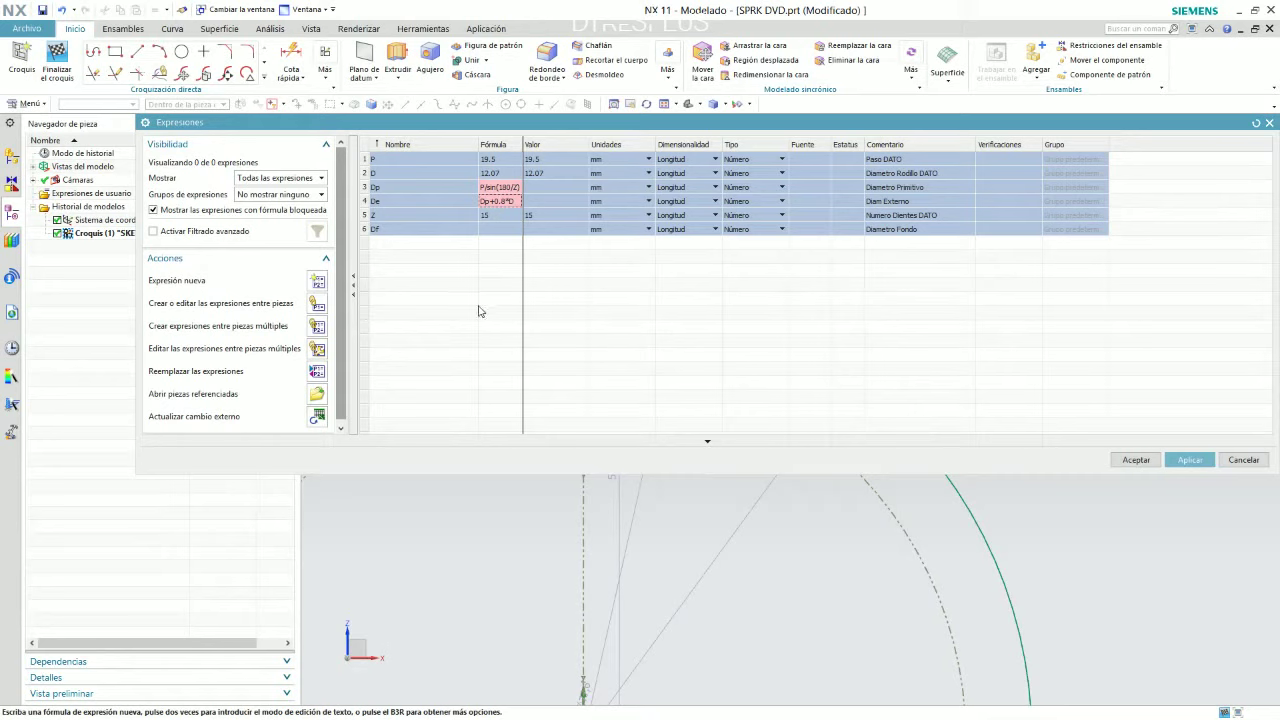
pyautogui.click(491, 233)
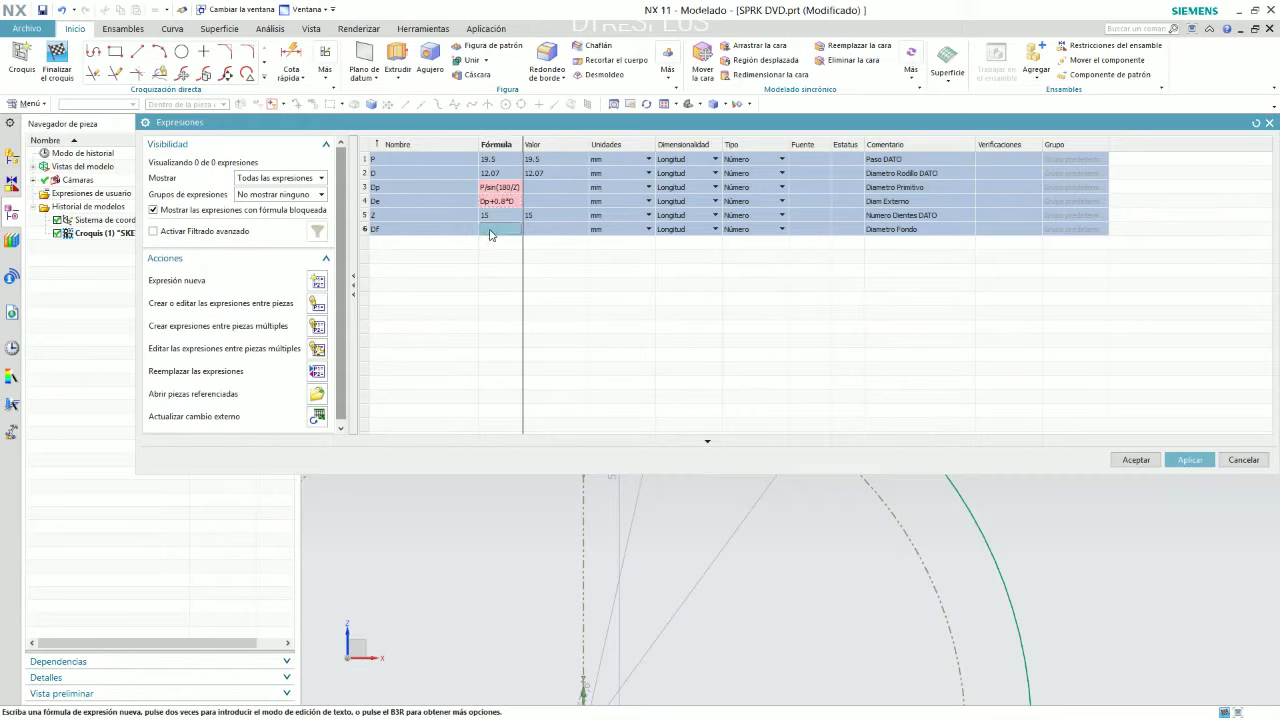
pyautogui.doubleClick(490, 232)
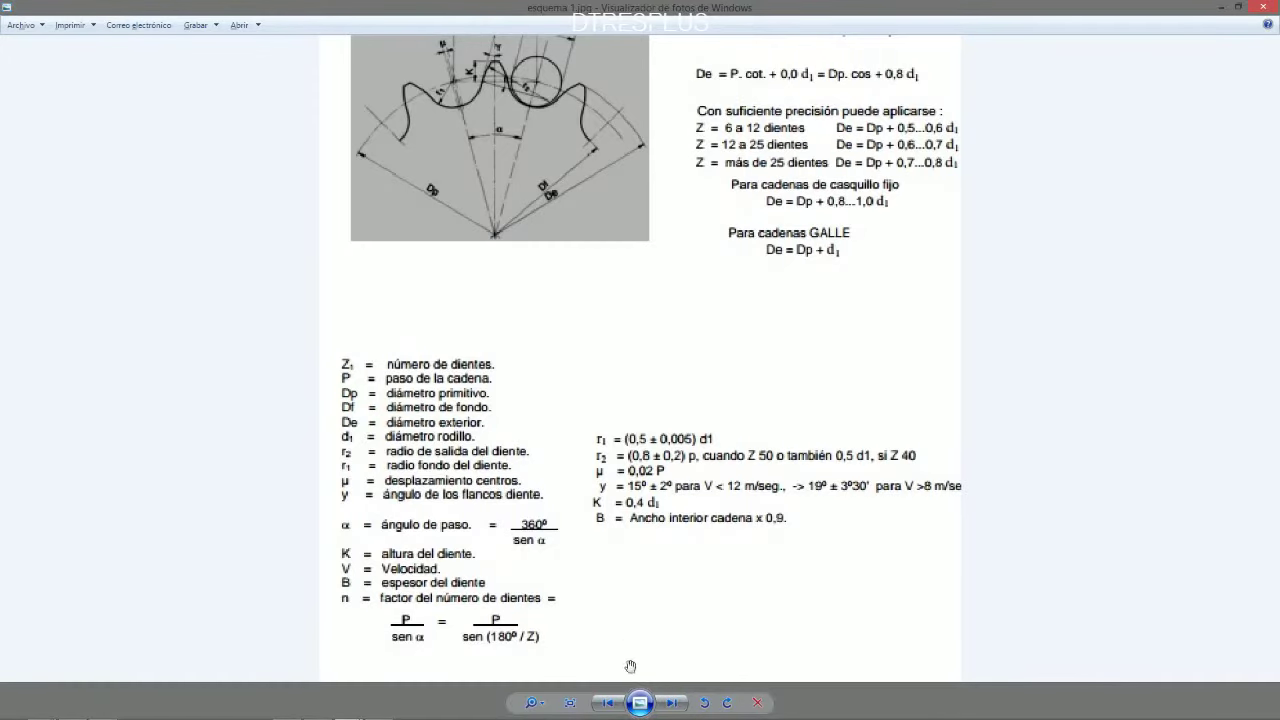
# Step: Browse back to the sprocket formula sheet and zoom in
pyautogui.click(671, 703)
pyautogui.click(607, 703)
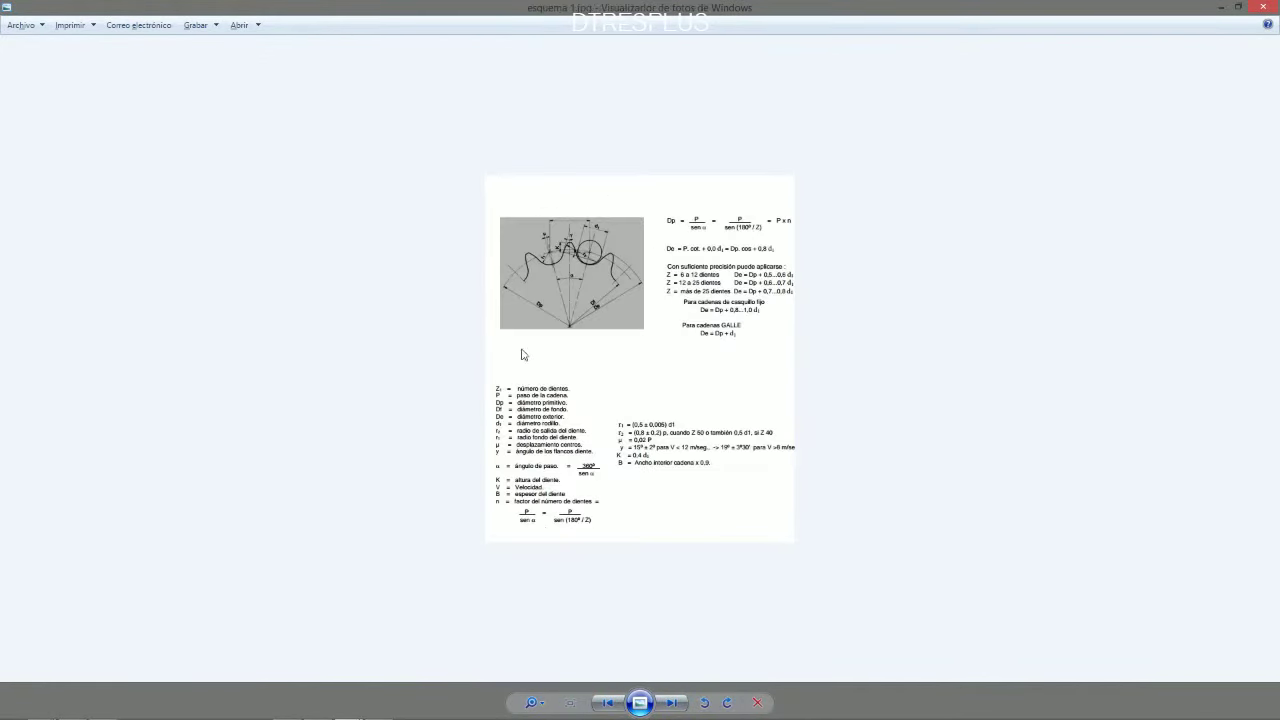
pyautogui.scroll(2, 590, 330)
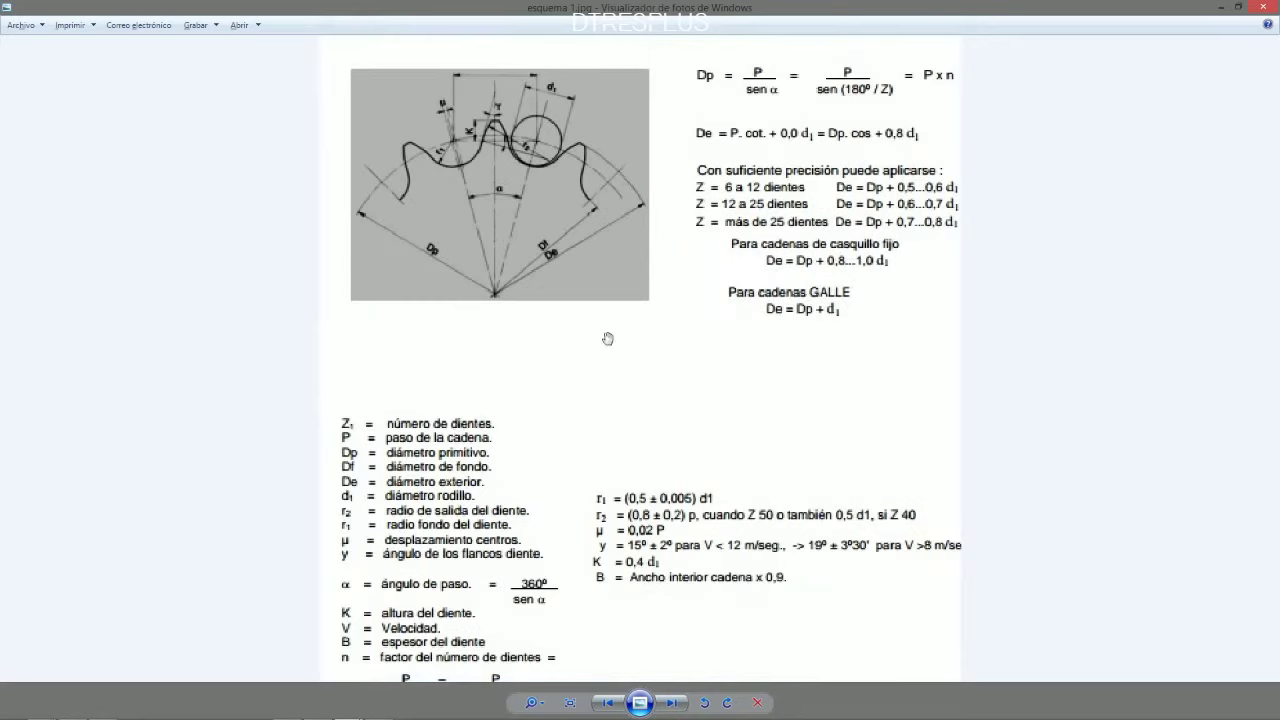
# Step: Zoom the chain page onto the root-diameter formula df = dp − d, then return to NX
pyautogui.hotkey('alt', 'Tab')
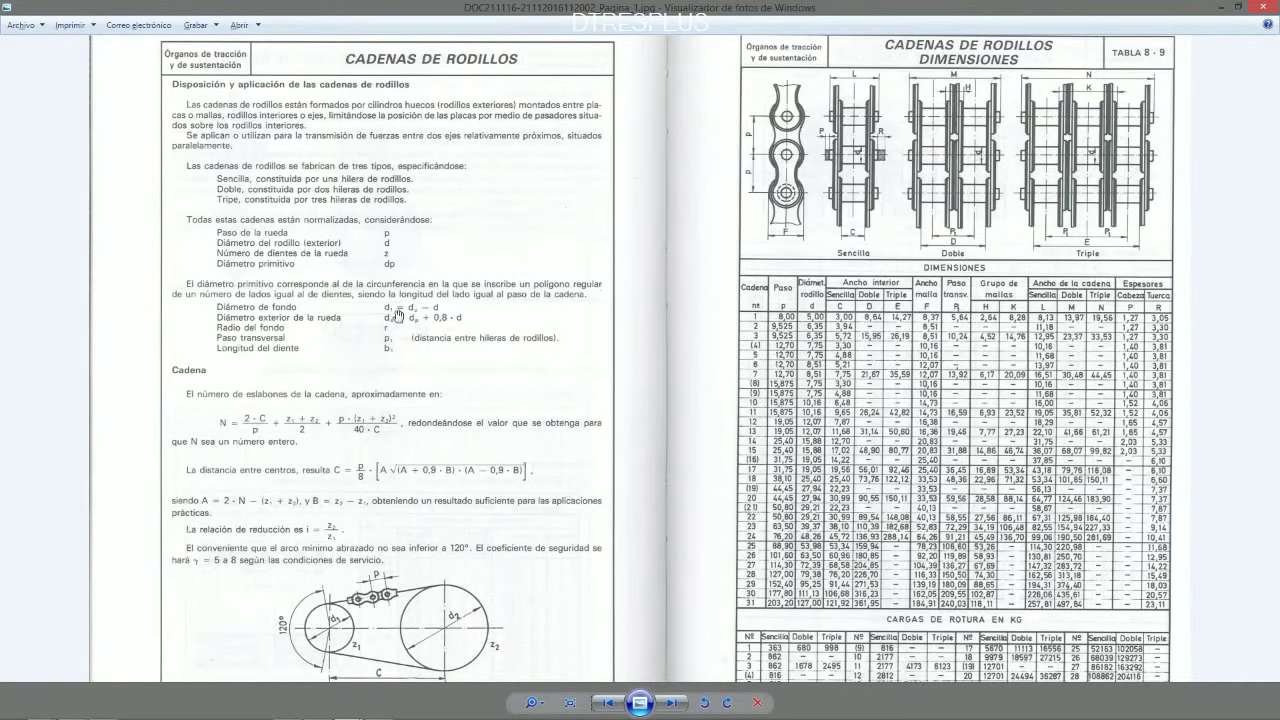
pyautogui.scroll(1, 396, 311)
pyautogui.scroll(1, 396, 311)
pyautogui.scroll(1, 396, 311)
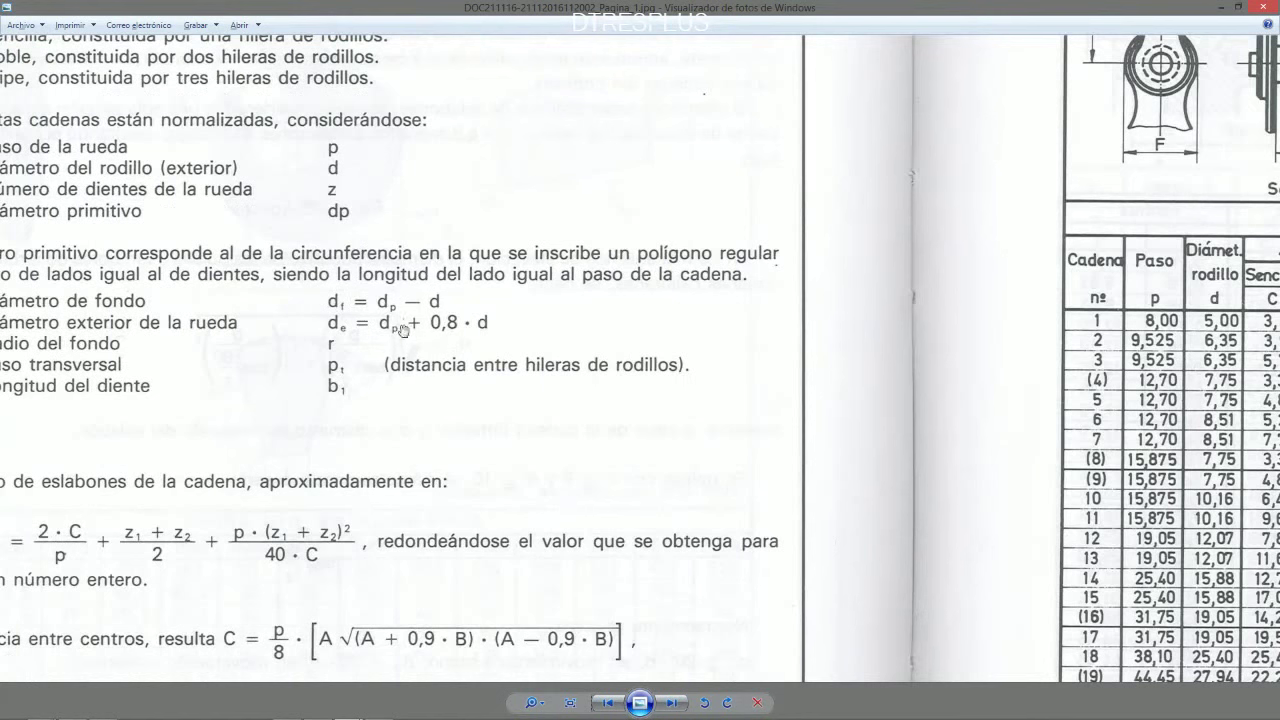
pyautogui.press('Right')
pyautogui.hotkey('alt', 'Tab')
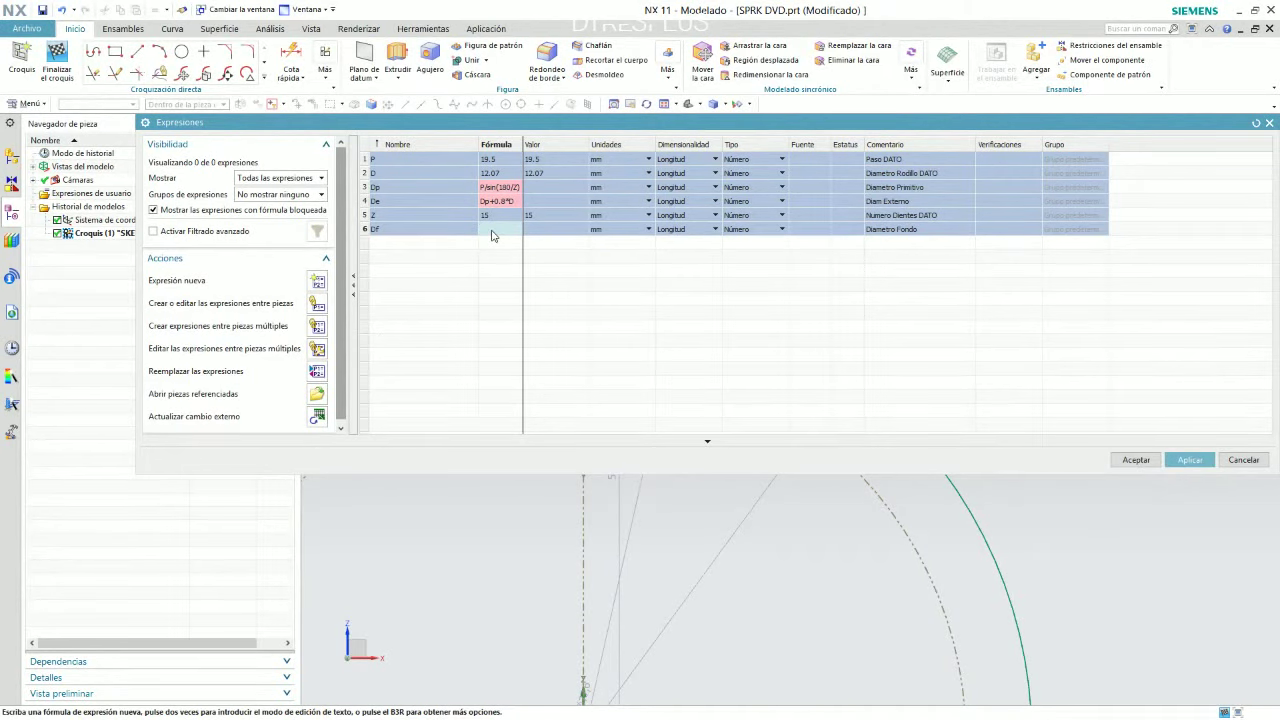
# Step: Give Df the formula Dp-D and inspect the invalid-variable warning on Dp's formula
pyautogui.hotkey('alt', 'Tab')
pyautogui.hotkey('alt', 'Tab')
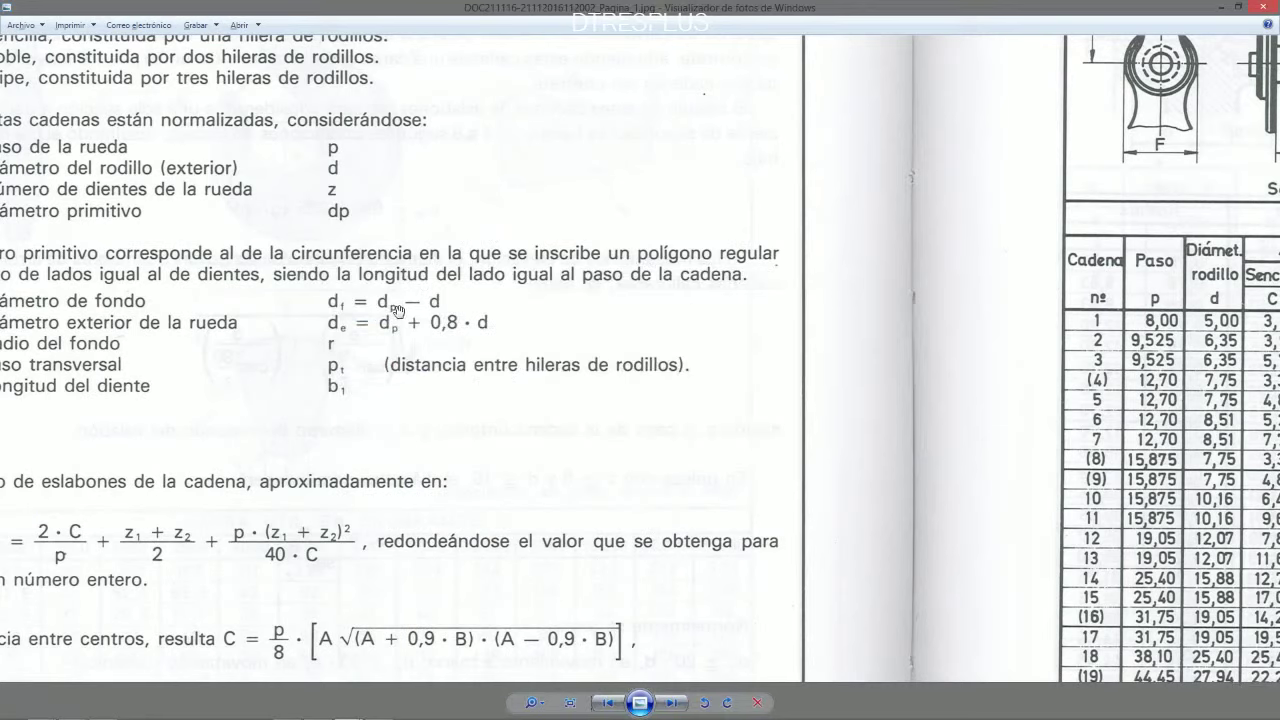
pyautogui.hotkey('alt', 'Tab')
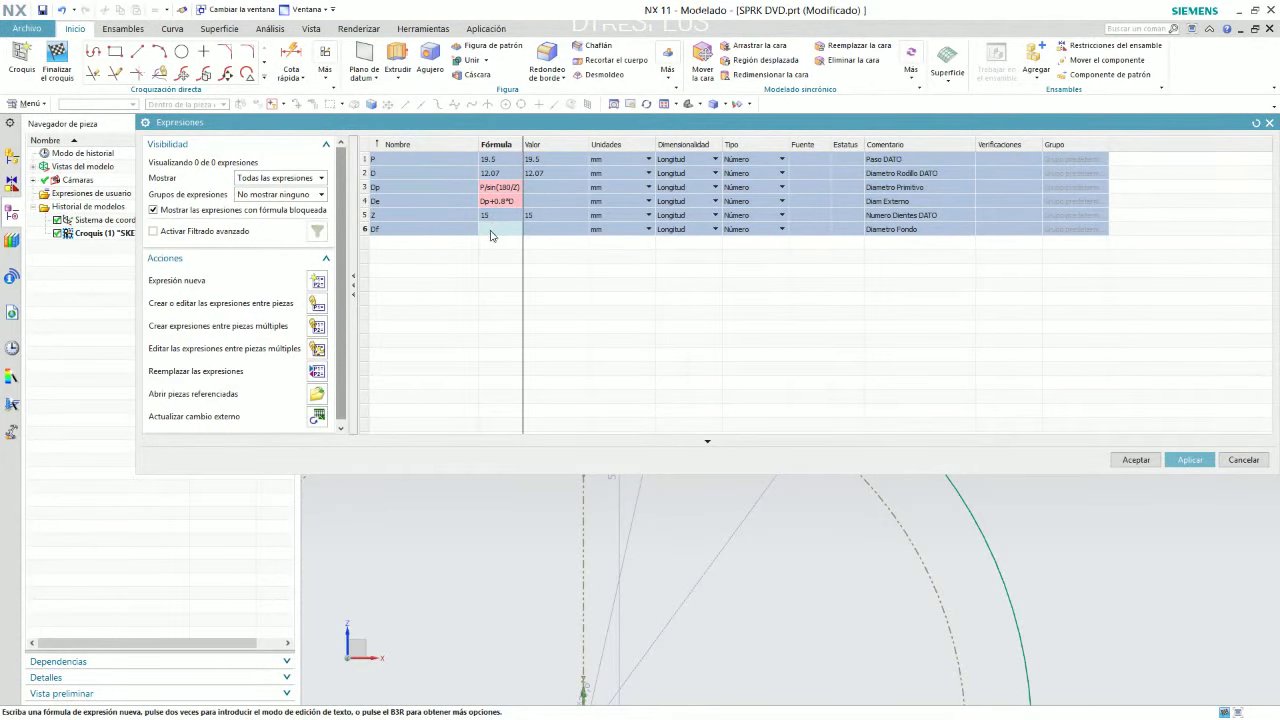
pyautogui.doubleClick(491, 230)
pyautogui.write('Dp-')
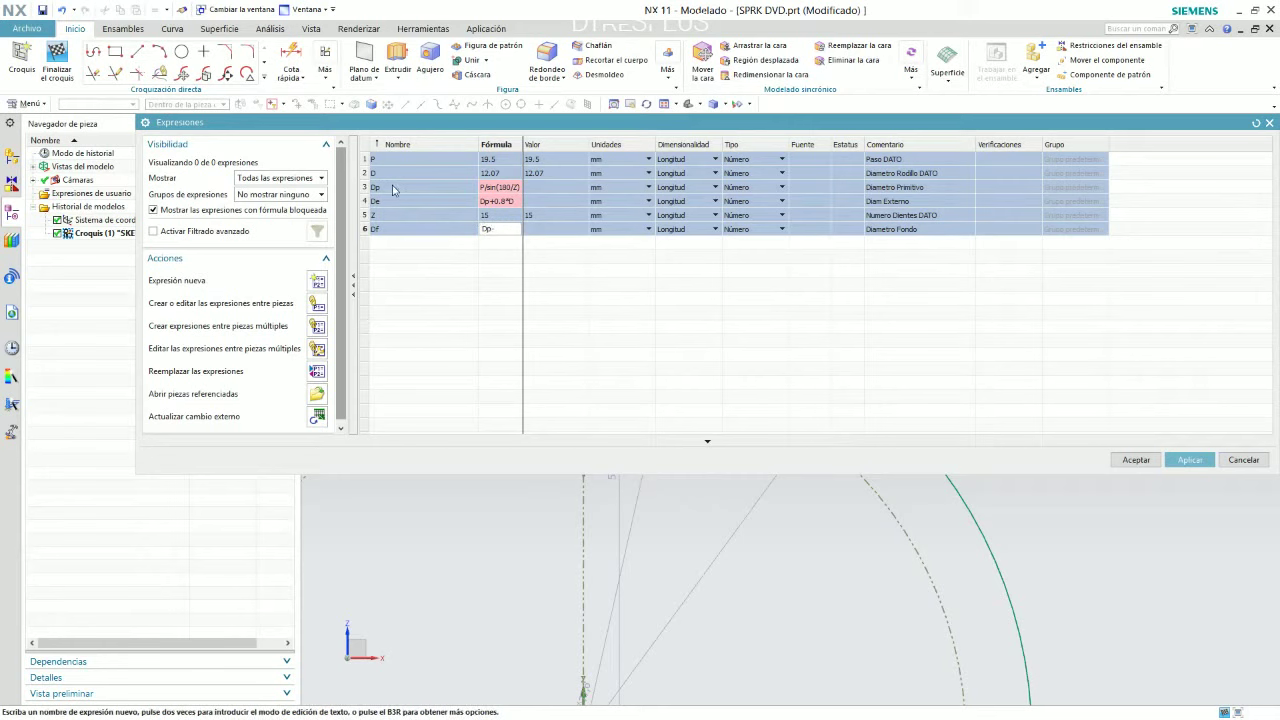
pyautogui.write('D')
pyautogui.press('Return')
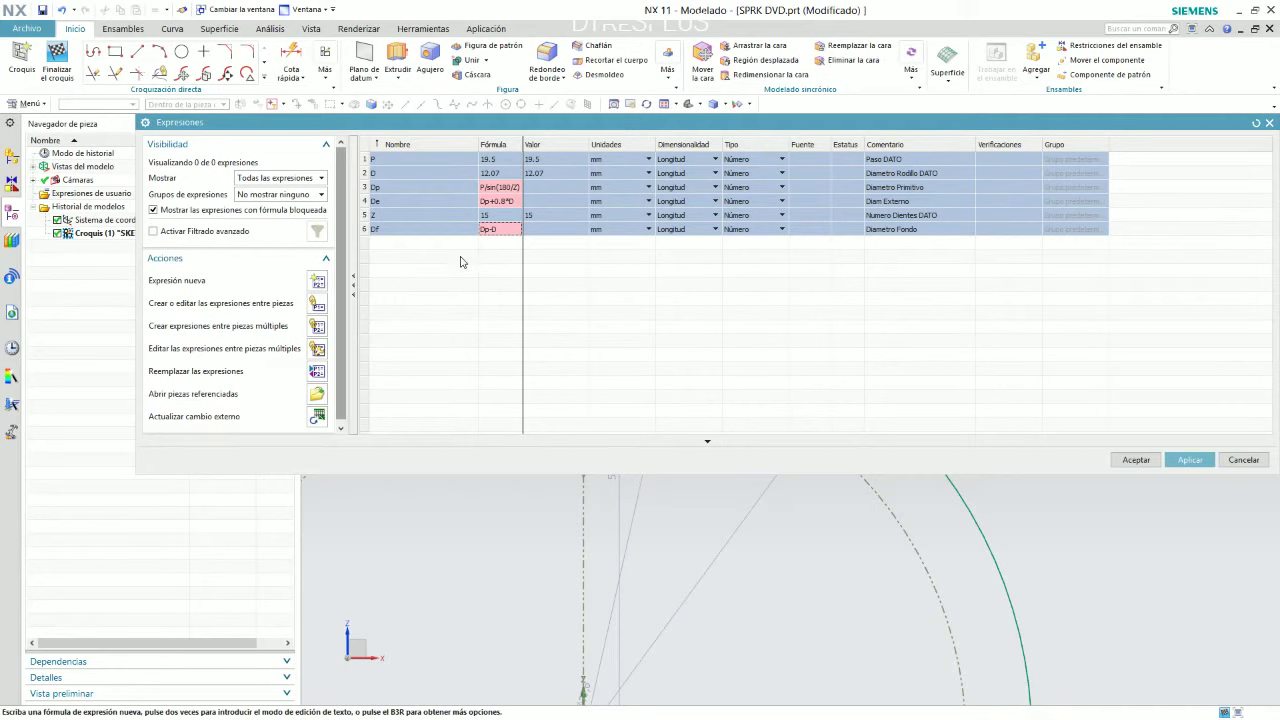
pyautogui.click(492, 201)
pyautogui.click(485, 190)
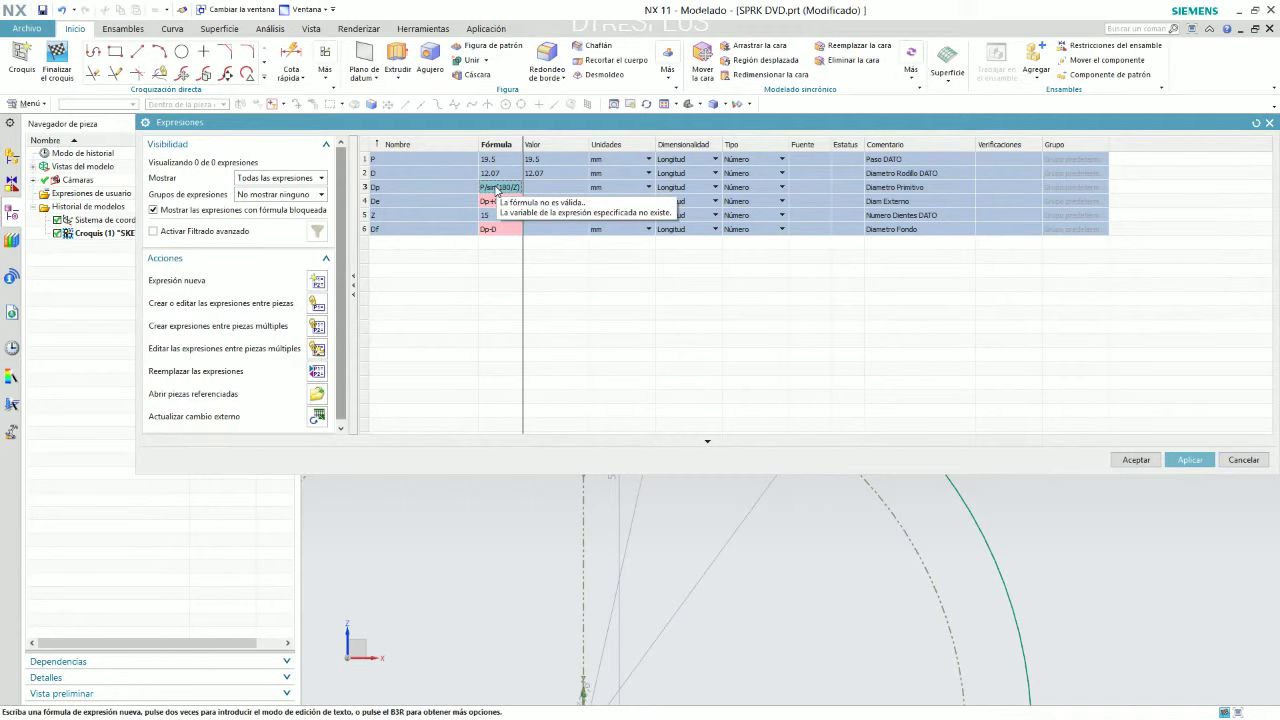
# Step: Check Dp's formula against the root, outer and centre-distance formulas in the reference
pyautogui.moveTo(499, 187)
pyautogui.doubleClick(499, 189)
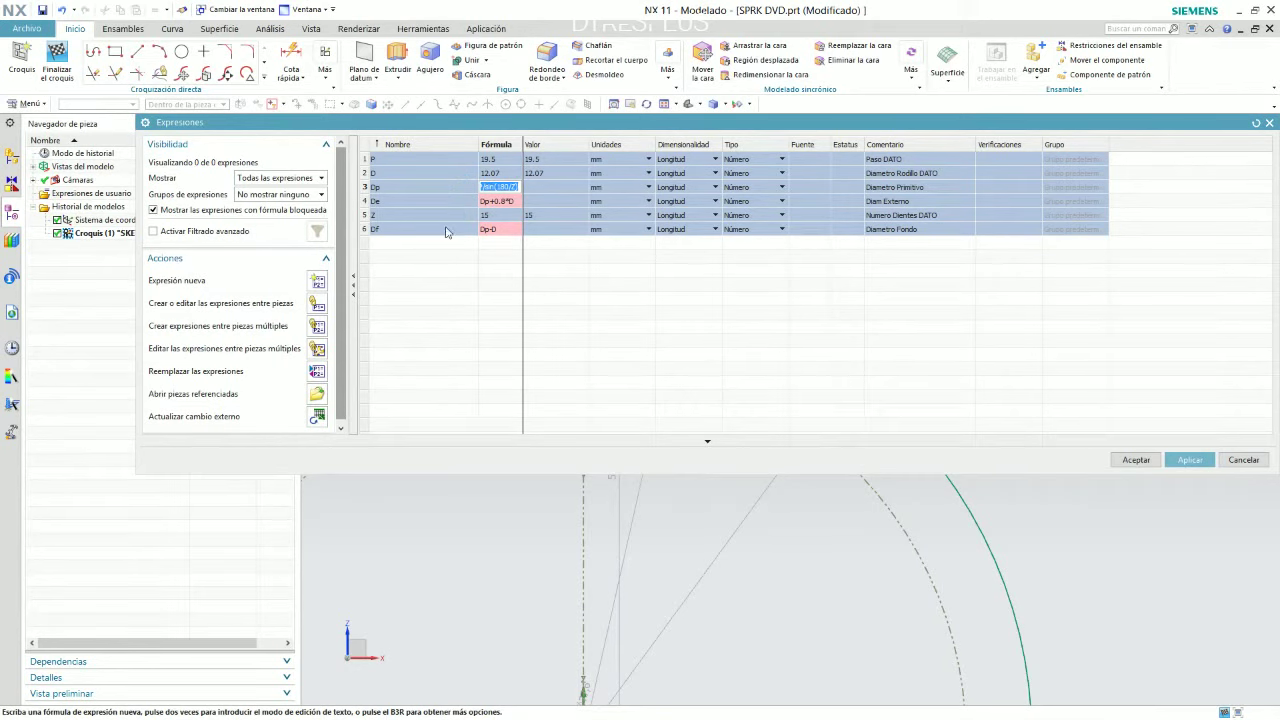
pyautogui.hotkey('alt', 'Tab')
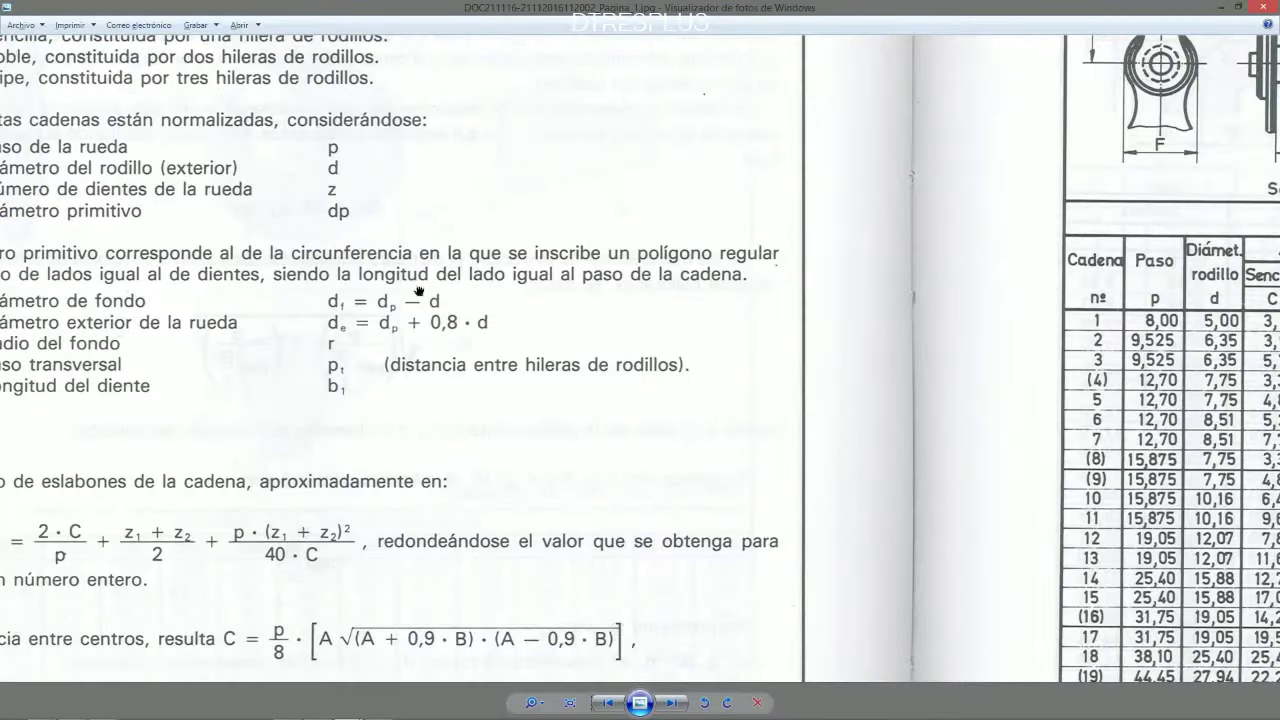
pyautogui.moveTo(424, 291); pyautogui.dragTo(466, 305)
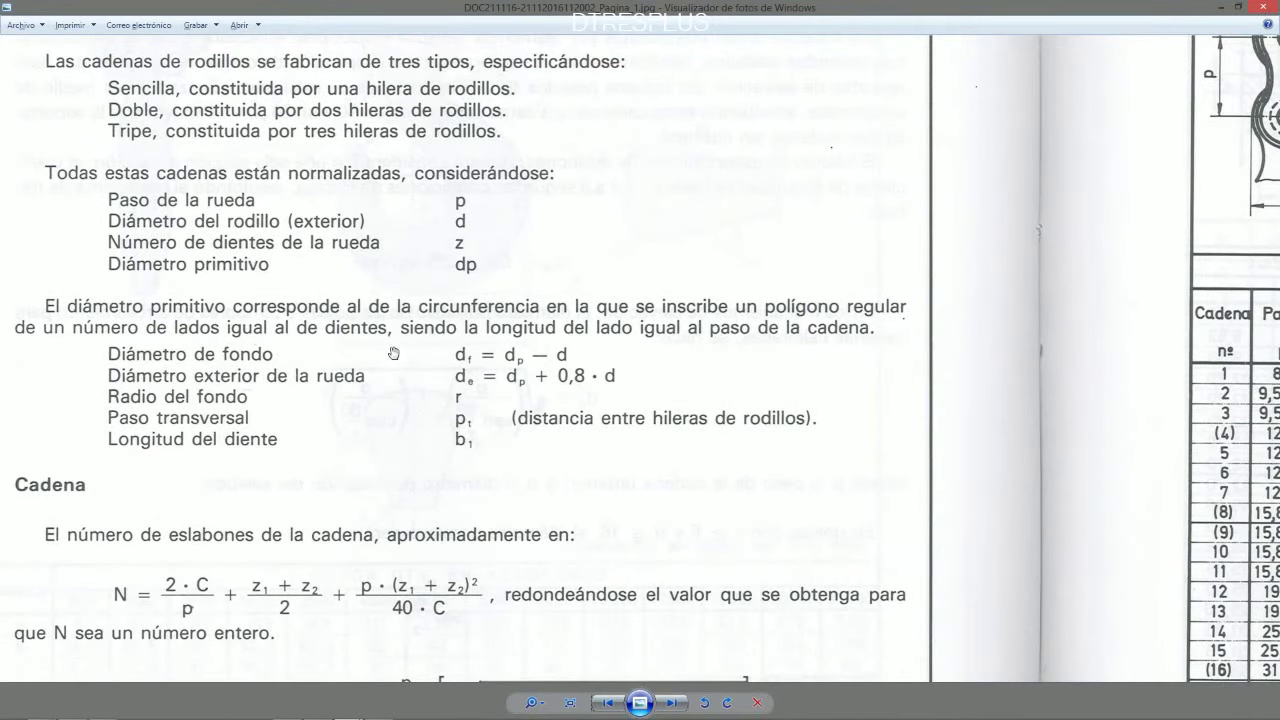
pyautogui.moveTo(391, 337); pyautogui.dragTo(397, 307)
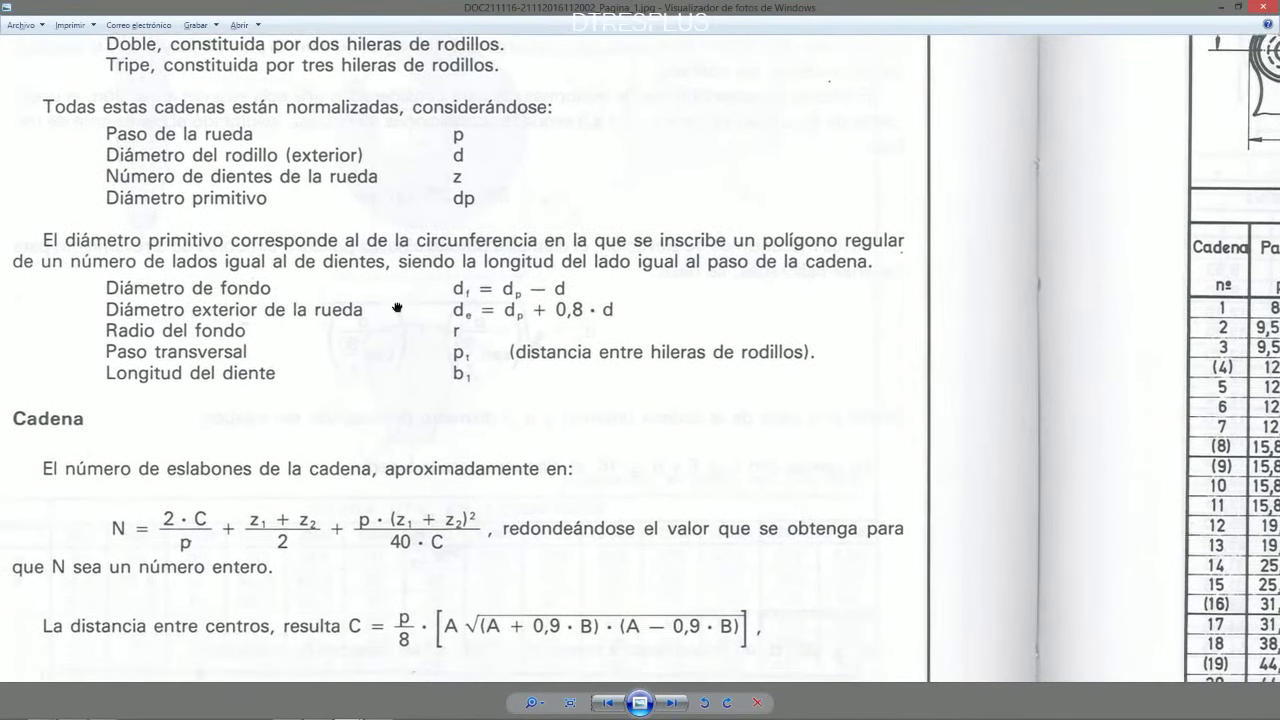
pyautogui.hotkey('alt', 'Tab')
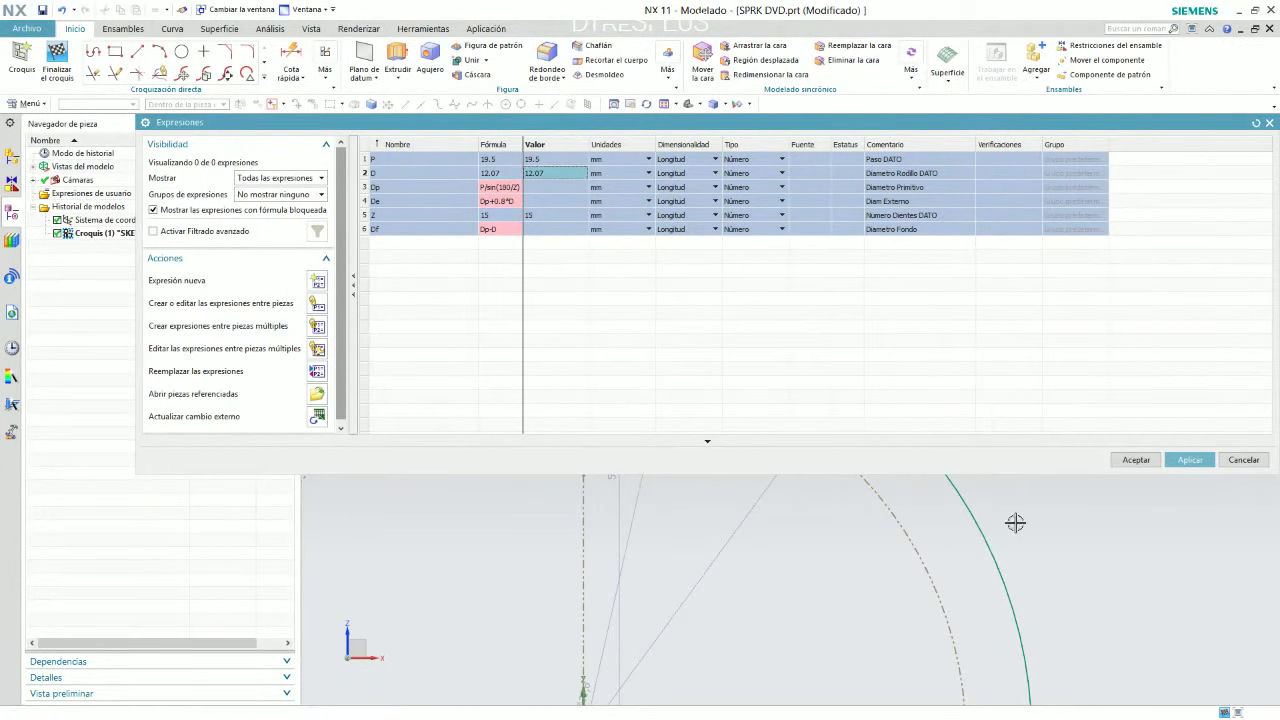
# Step: Apply the expressions so Dp evaluates to 93.7898, widen the Fórmula column, and accept
pyautogui.click(1190, 463)
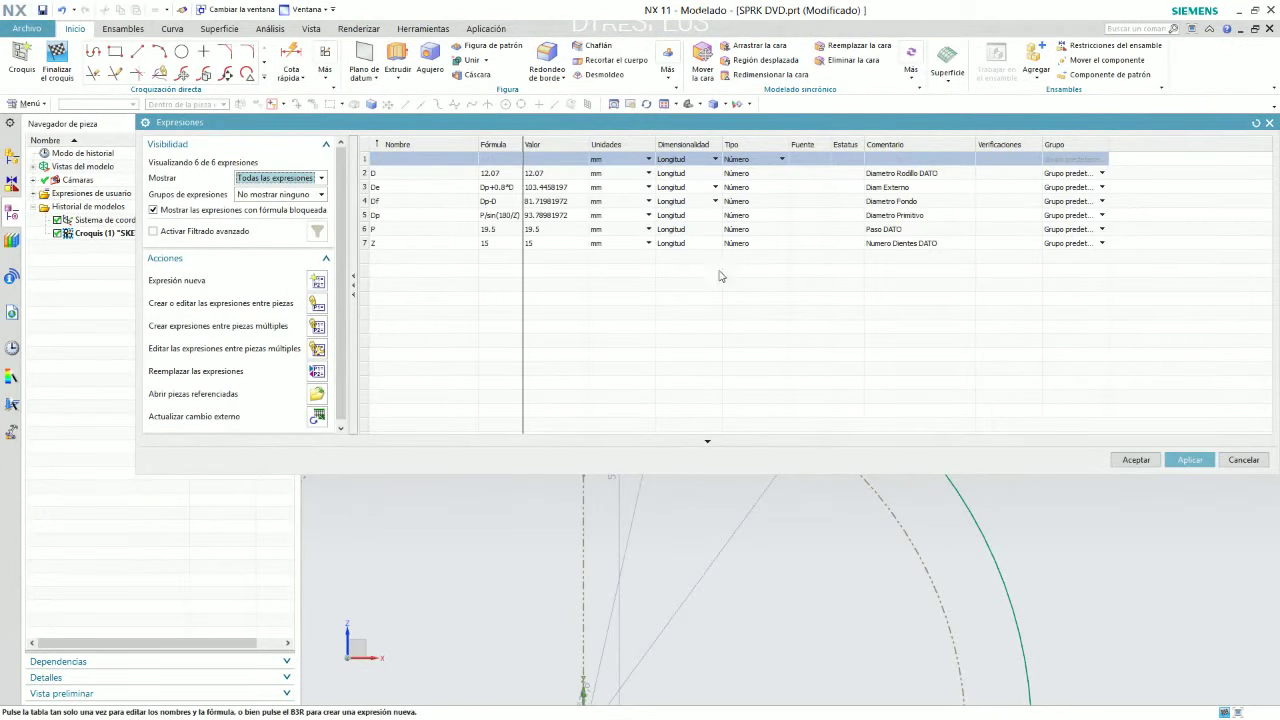
pyautogui.moveTo(522, 144); pyautogui.dragTo(548, 162)
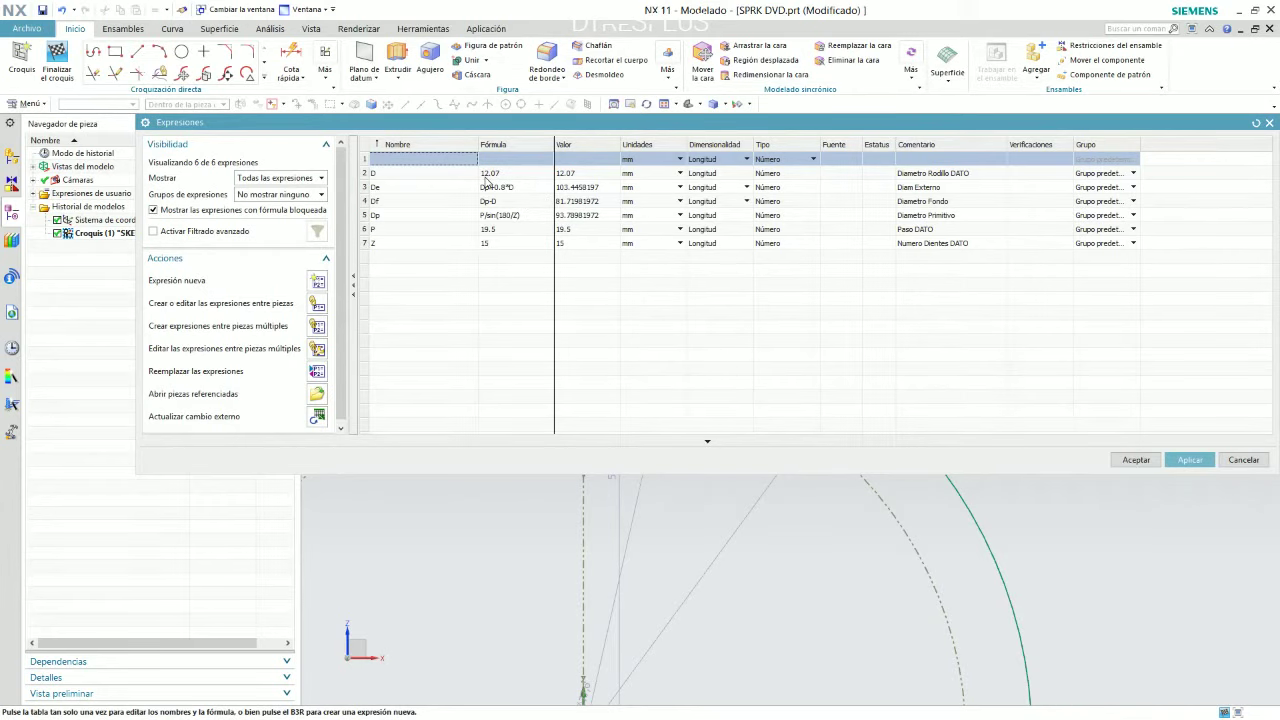
pyautogui.moveTo(563, 130); pyautogui.dragTo(525, 136)
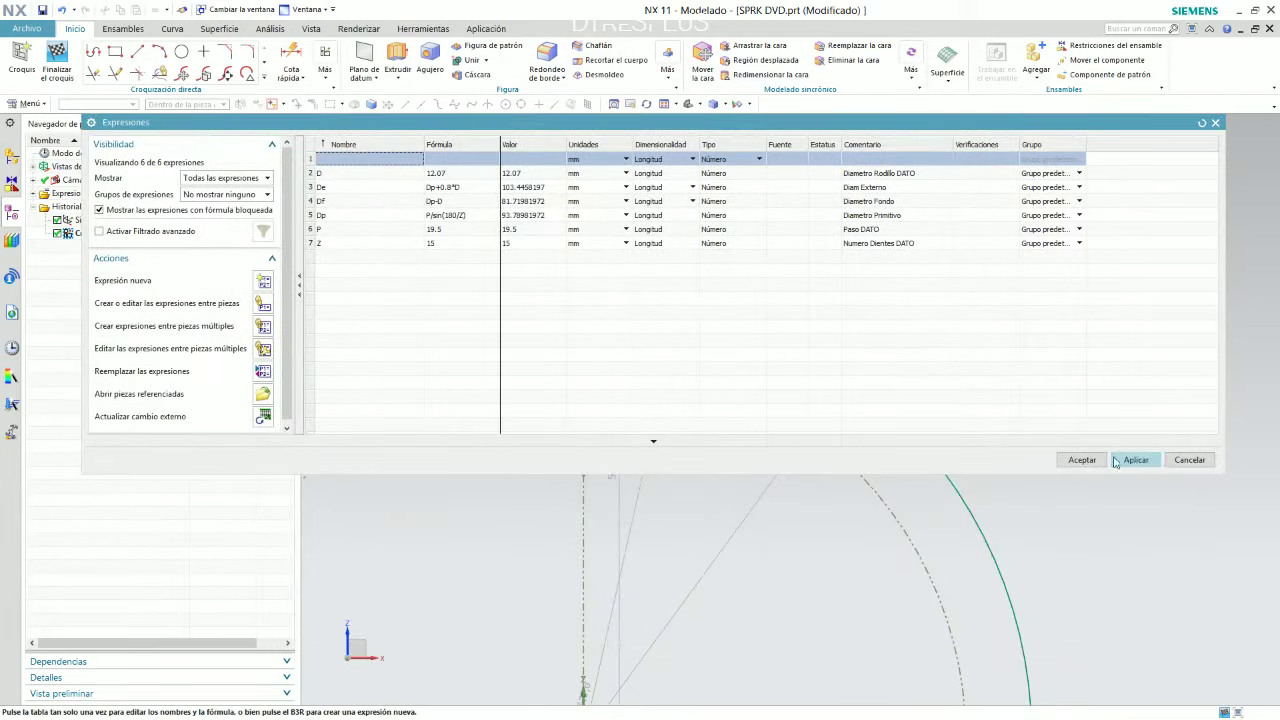
pyautogui.click(1080, 460)
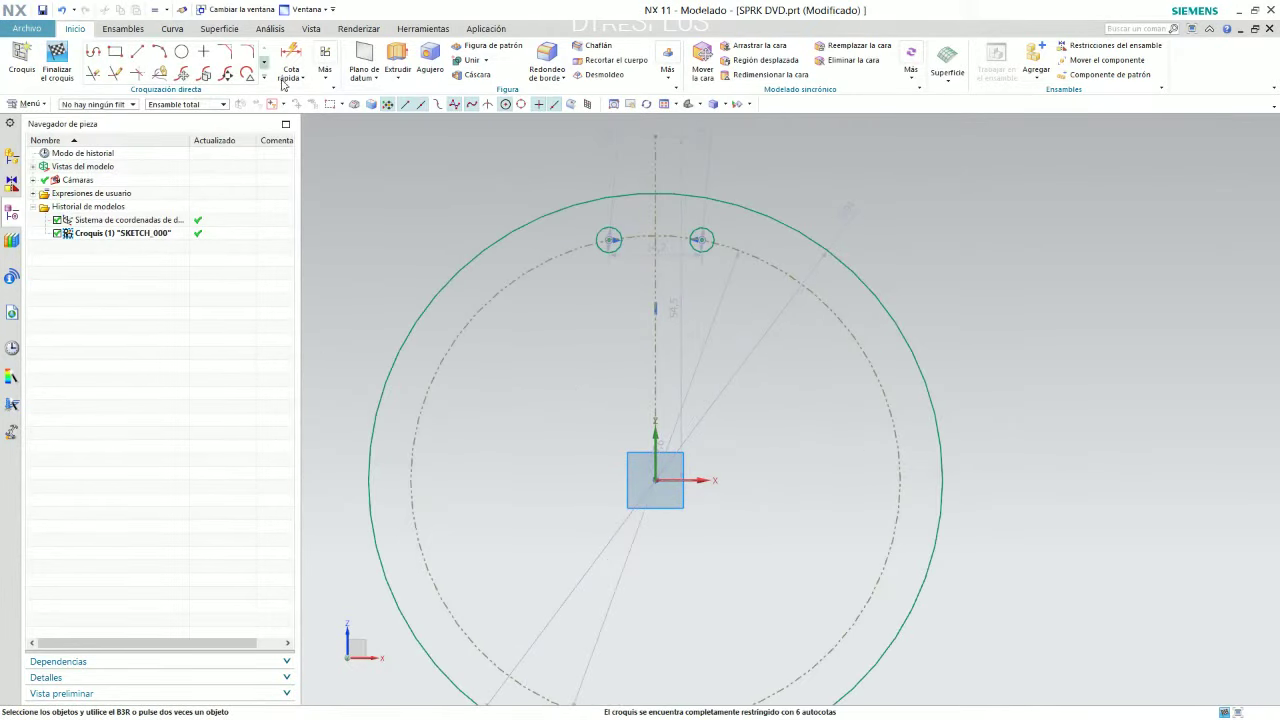
# Step: Draw an origin-centred circle just inside the pitch circle, touching the roller holes' bottoms
pyautogui.click(181, 52)
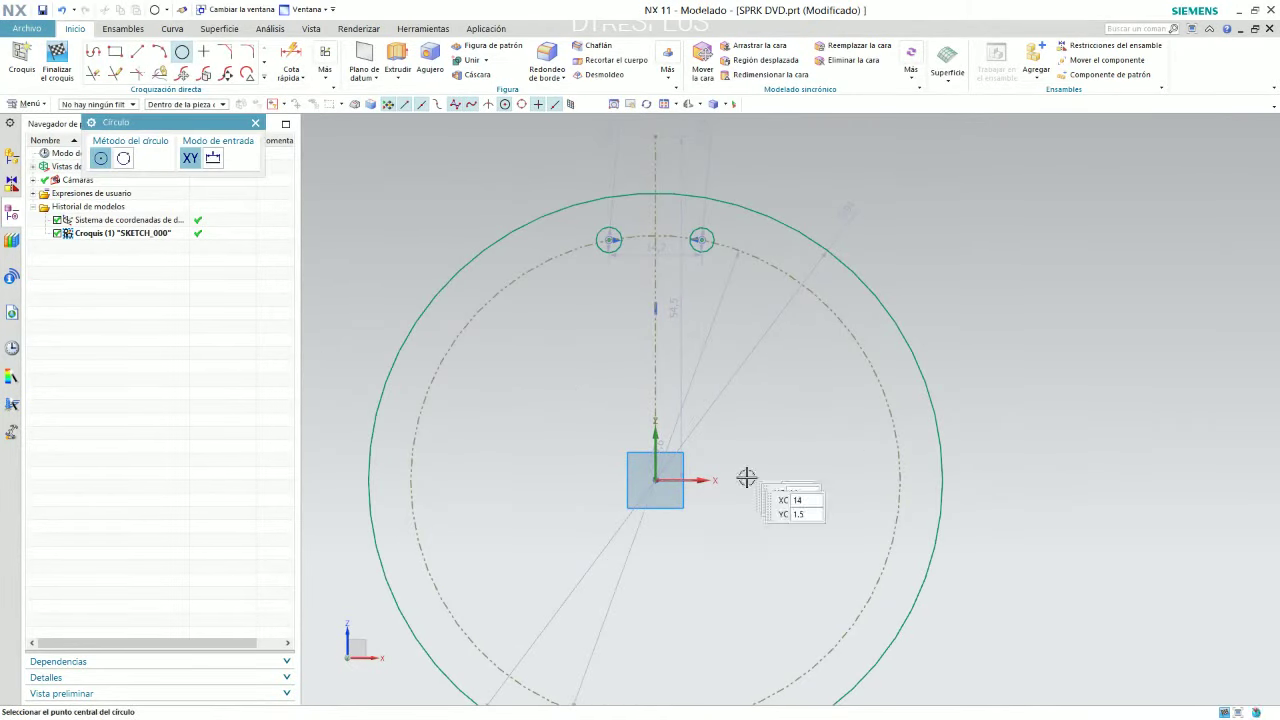
pyautogui.click(655, 480)
pyautogui.scroll(4, 703, 260)
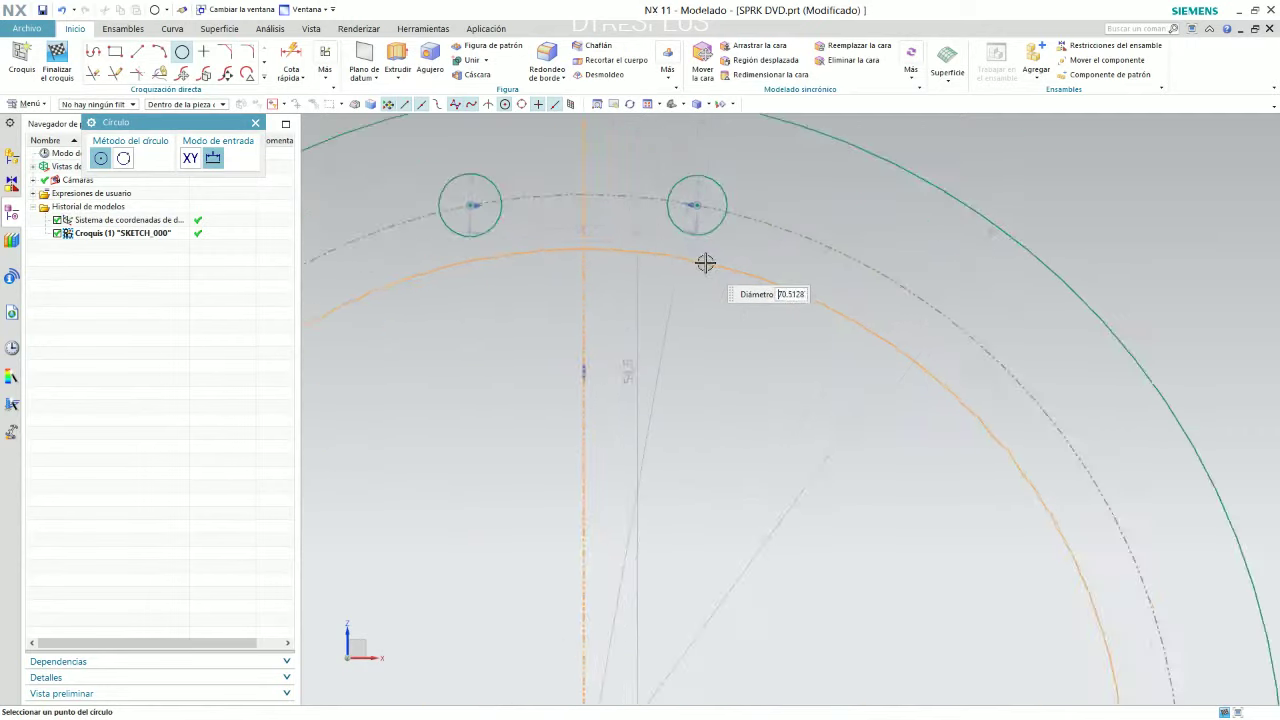
pyautogui.scroll(1, 702, 258)
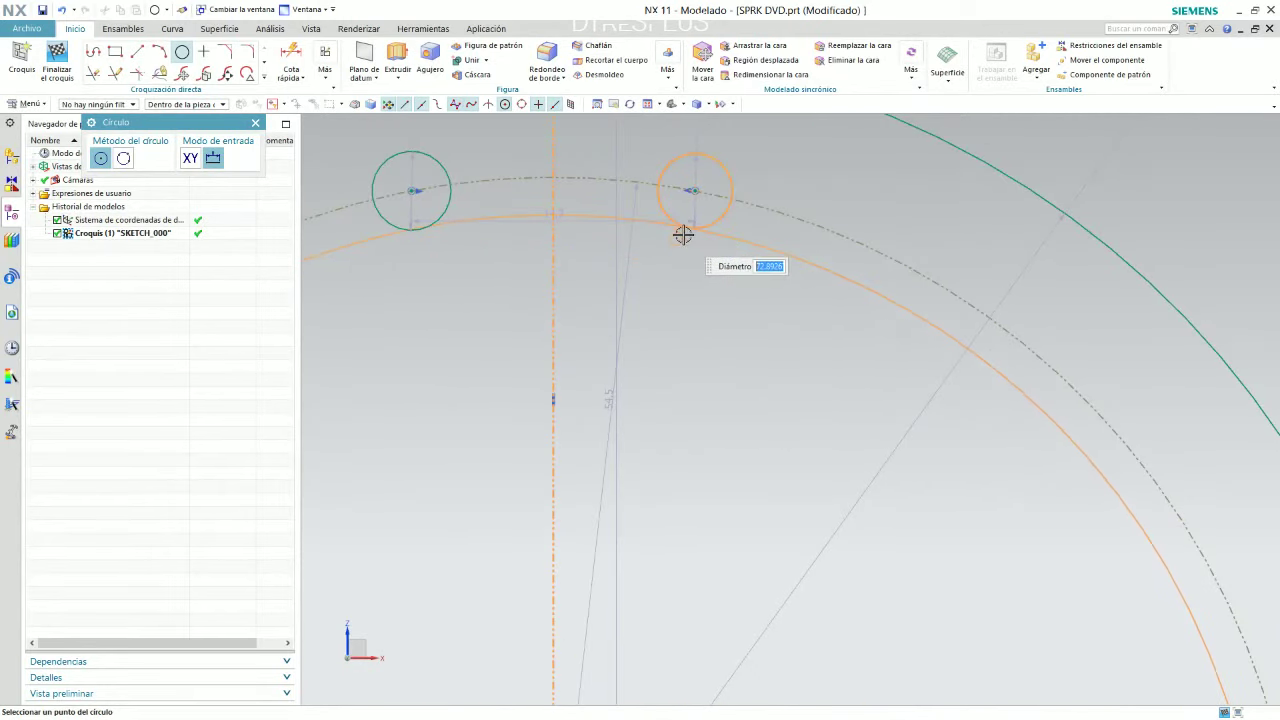
pyautogui.click(684, 236)
pyautogui.scroll(-2, 697, 302)
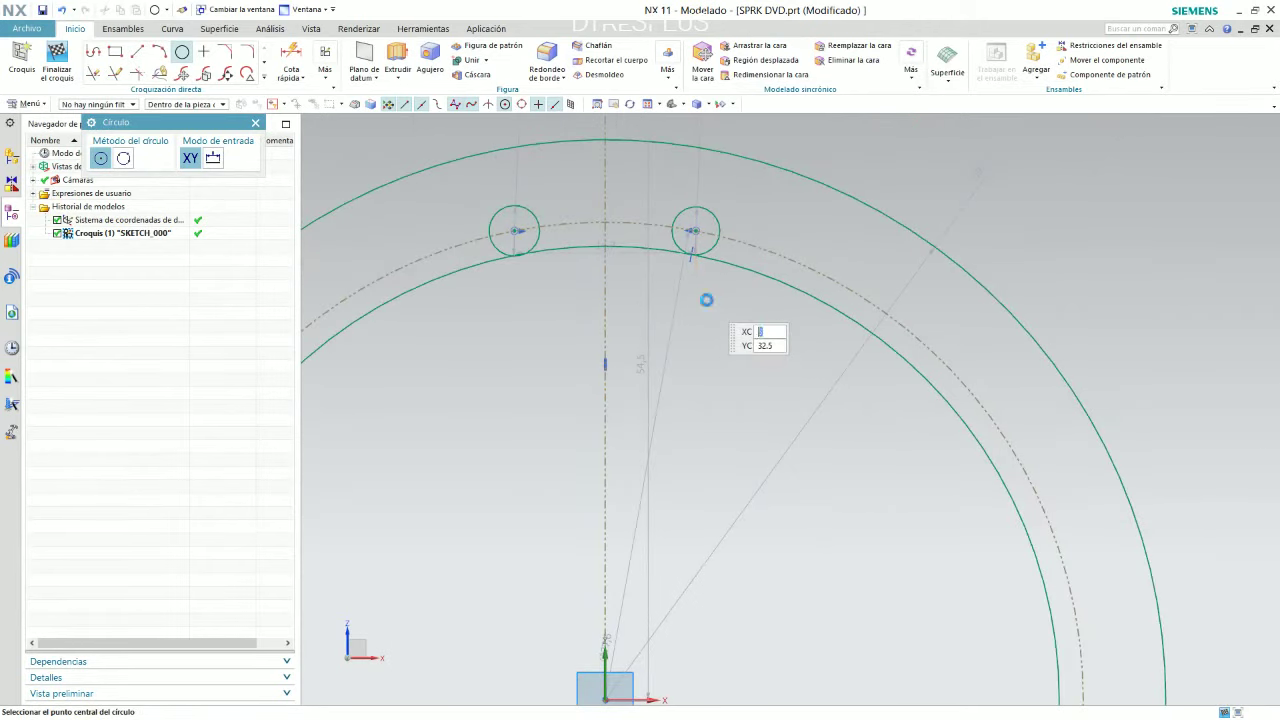
pyautogui.press('Escape')
# Step: Move the left roller circle's diameter dimension to a clearer spot
pyautogui.scroll(-2, 697, 300)
pyautogui.scroll(-1, 697, 300)
pyautogui.scroll(2, 637, 149)
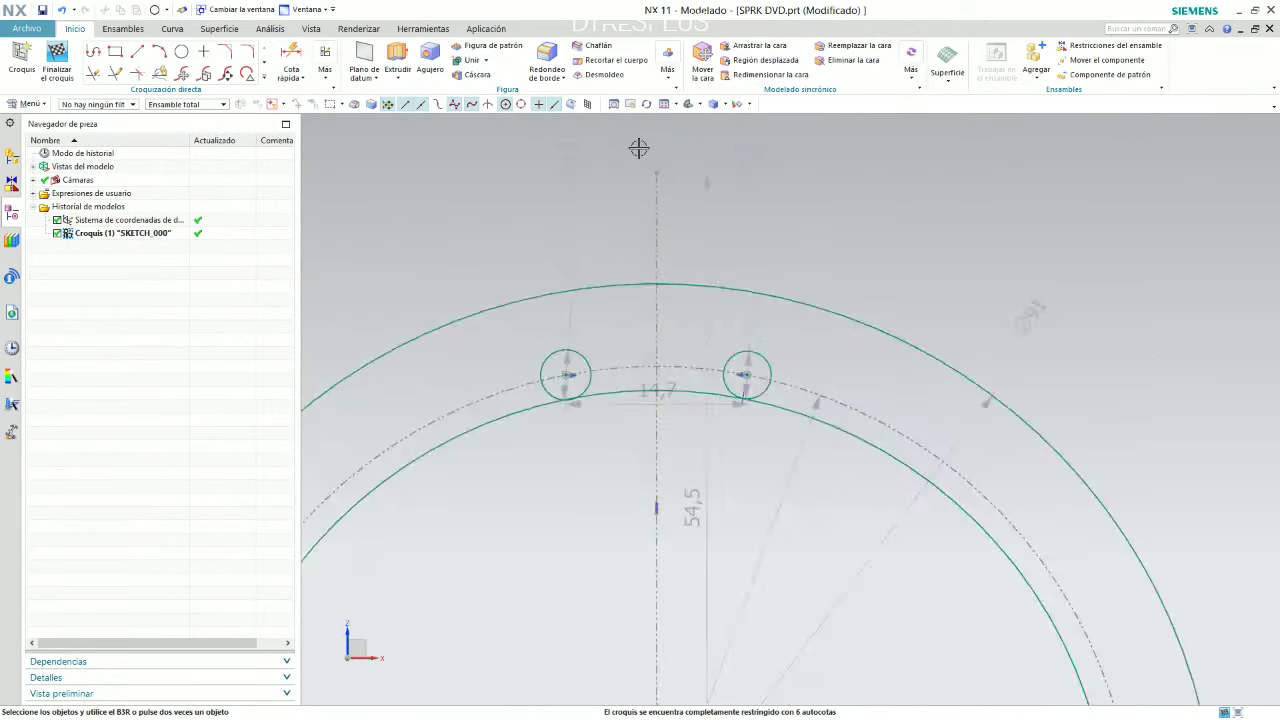
pyautogui.scroll(1, 623, 157)
pyautogui.moveTo(569, 158); pyautogui.dragTo(598, 273)
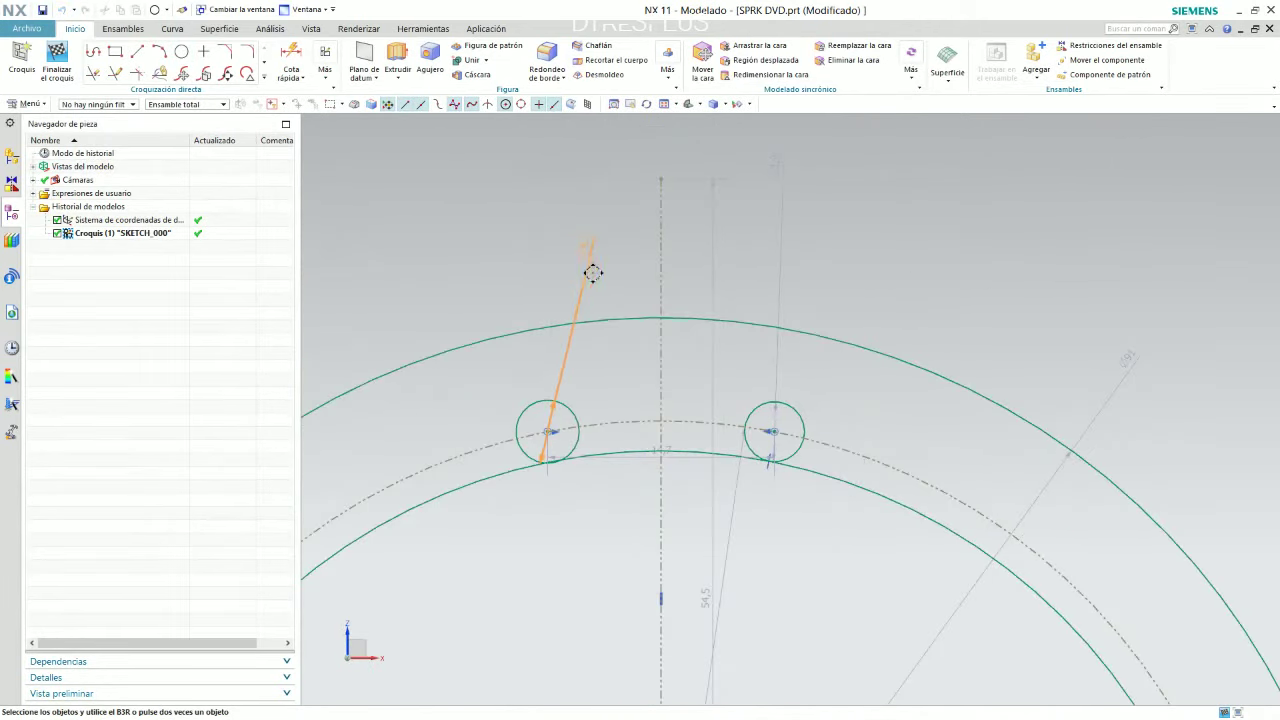
# Step: Set the left roller circle's diameter p0 to formula D, giving 12.07 mm
pyautogui.doubleClick(598, 273)
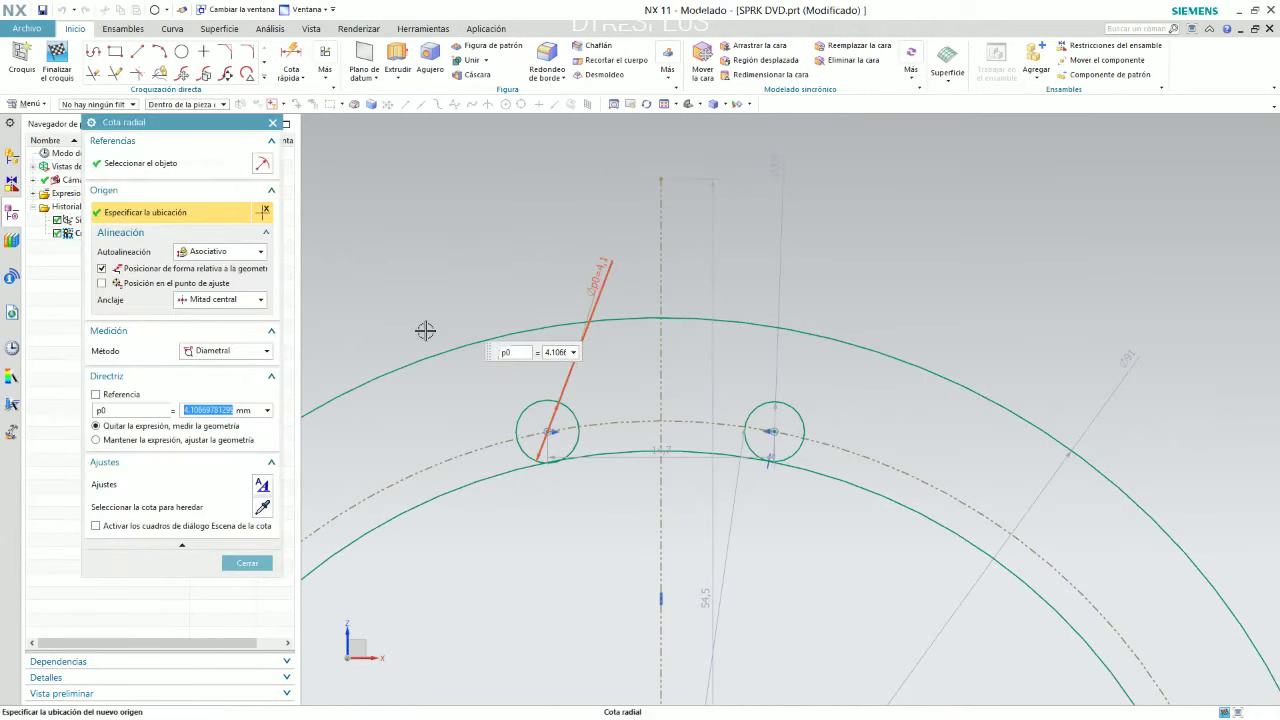
pyautogui.click(267, 411)
pyautogui.click(300, 431)
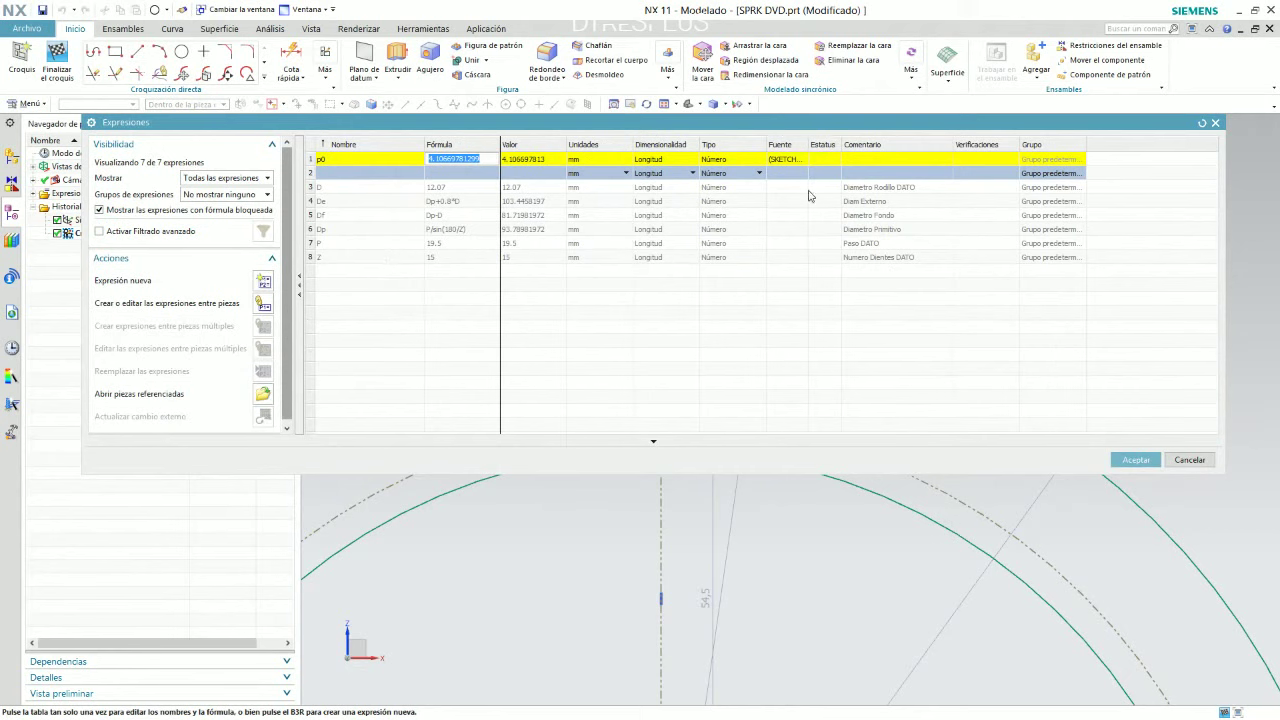
pyautogui.click(330, 188)
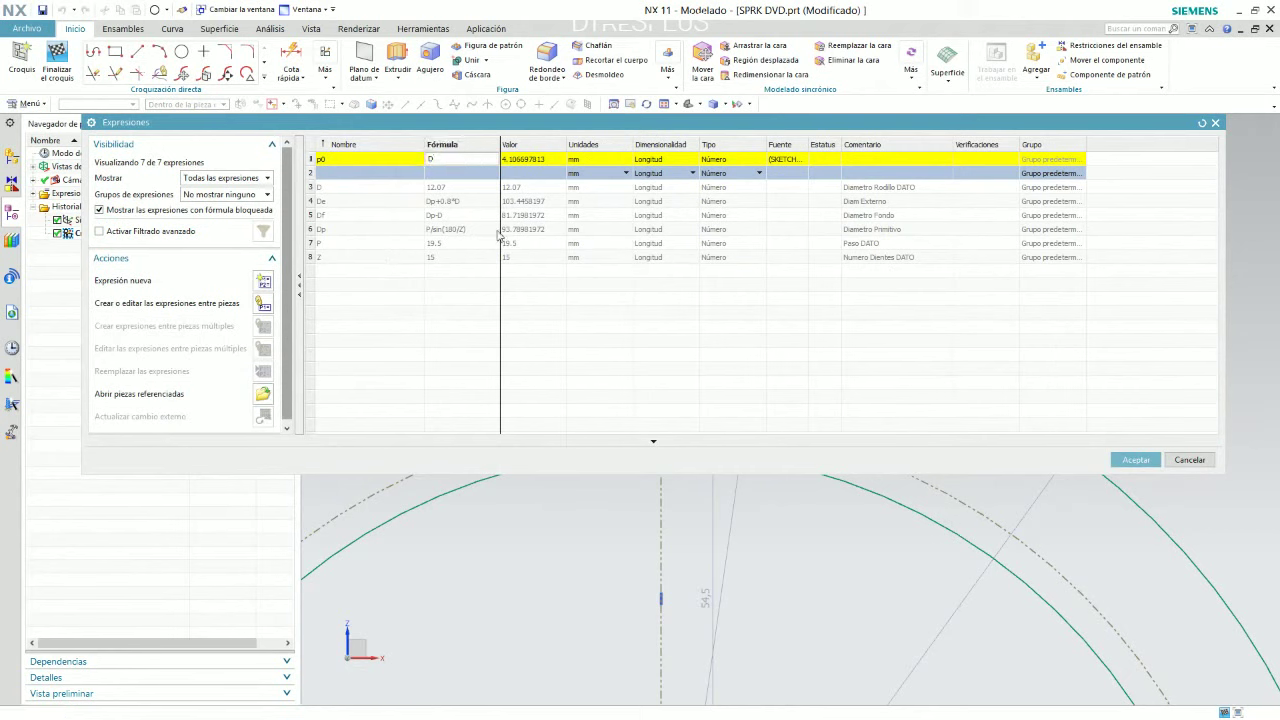
pyautogui.click(1120, 462)
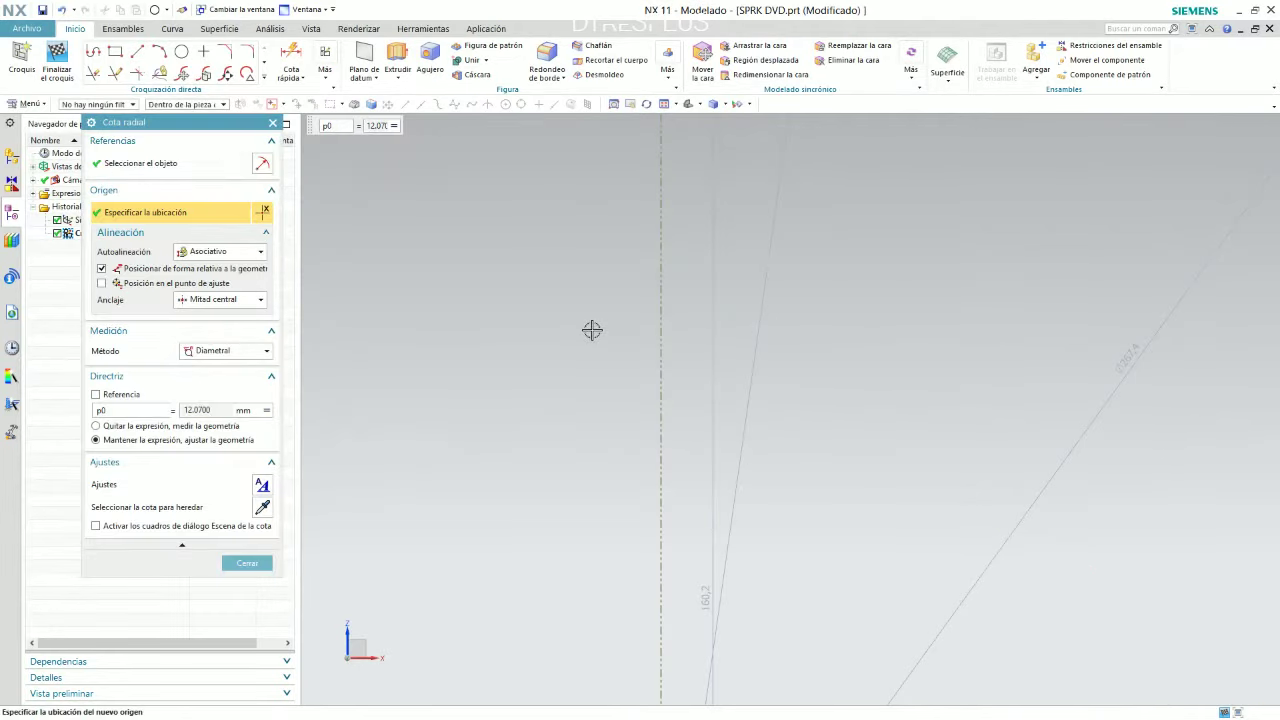
pyautogui.scroll(-3, 734, 314)
pyautogui.scroll(-2, 734, 314)
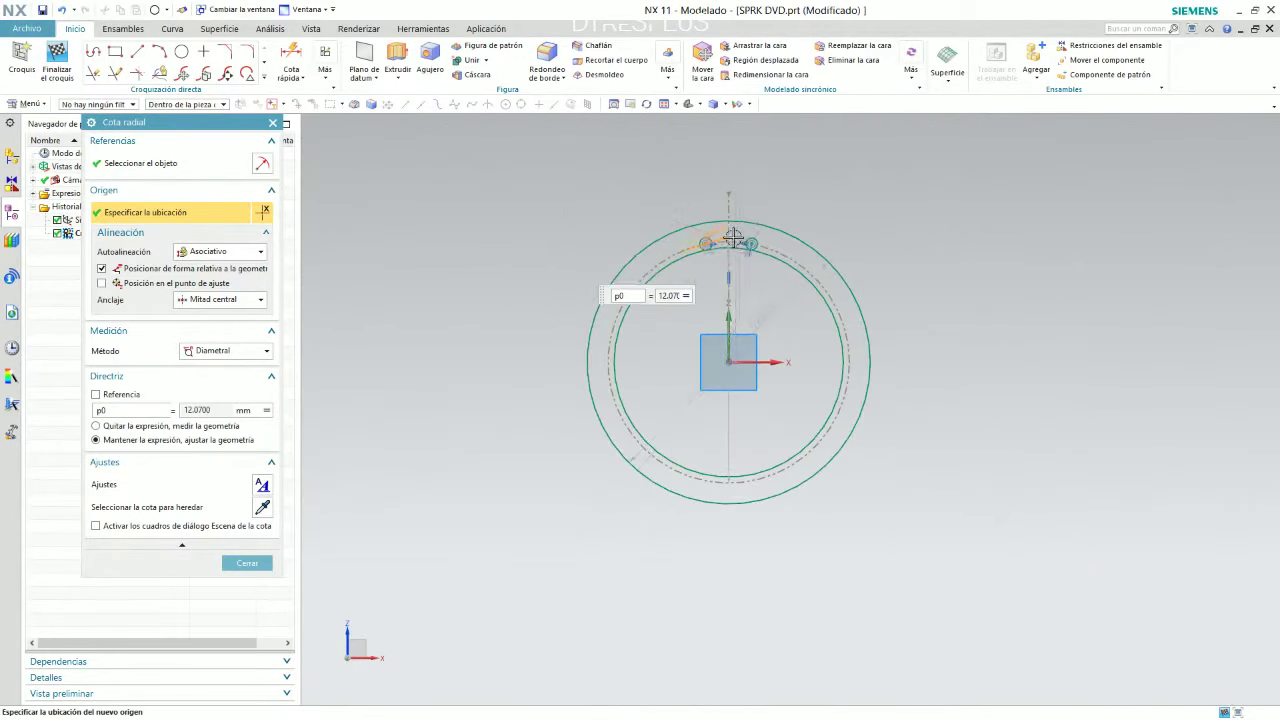
pyautogui.scroll(5, 703, 228)
pyautogui.scroll(4, 703, 228)
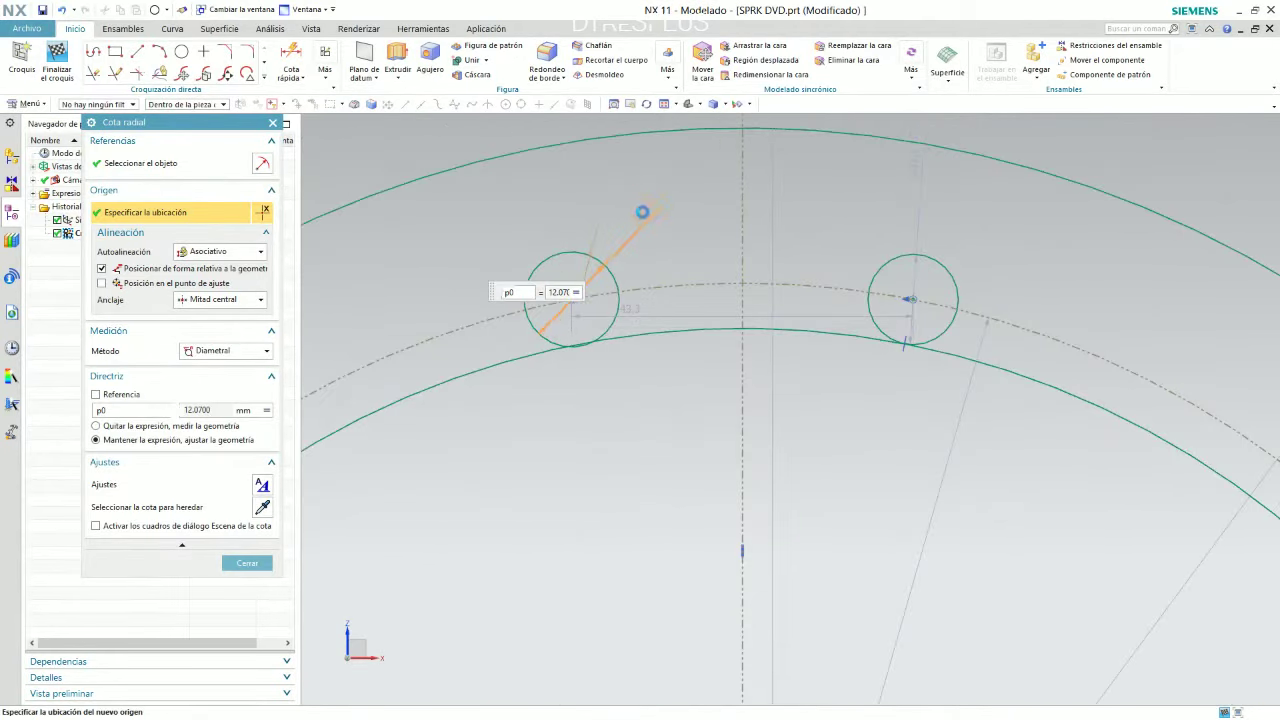
pyautogui.click(247, 563)
pyautogui.scroll(-4, 515, 388)
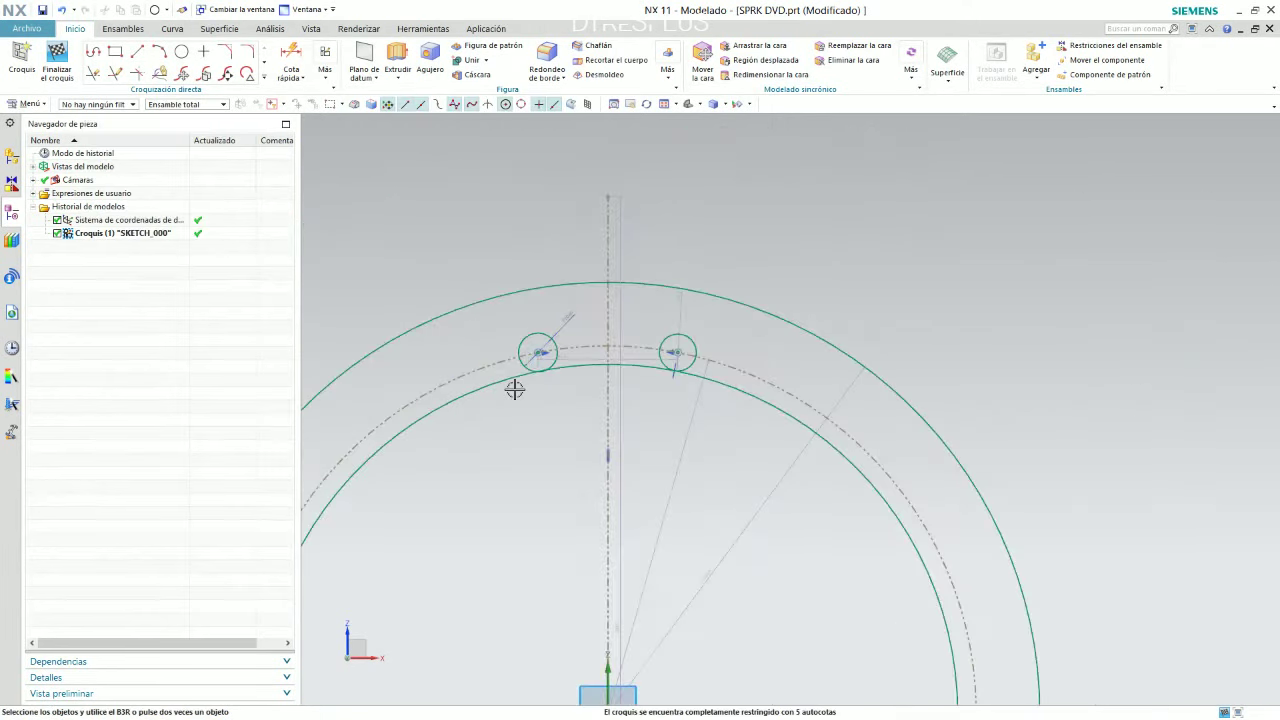
pyautogui.scroll(3, 684, 311)
pyautogui.scroll(-4, 697, 330)
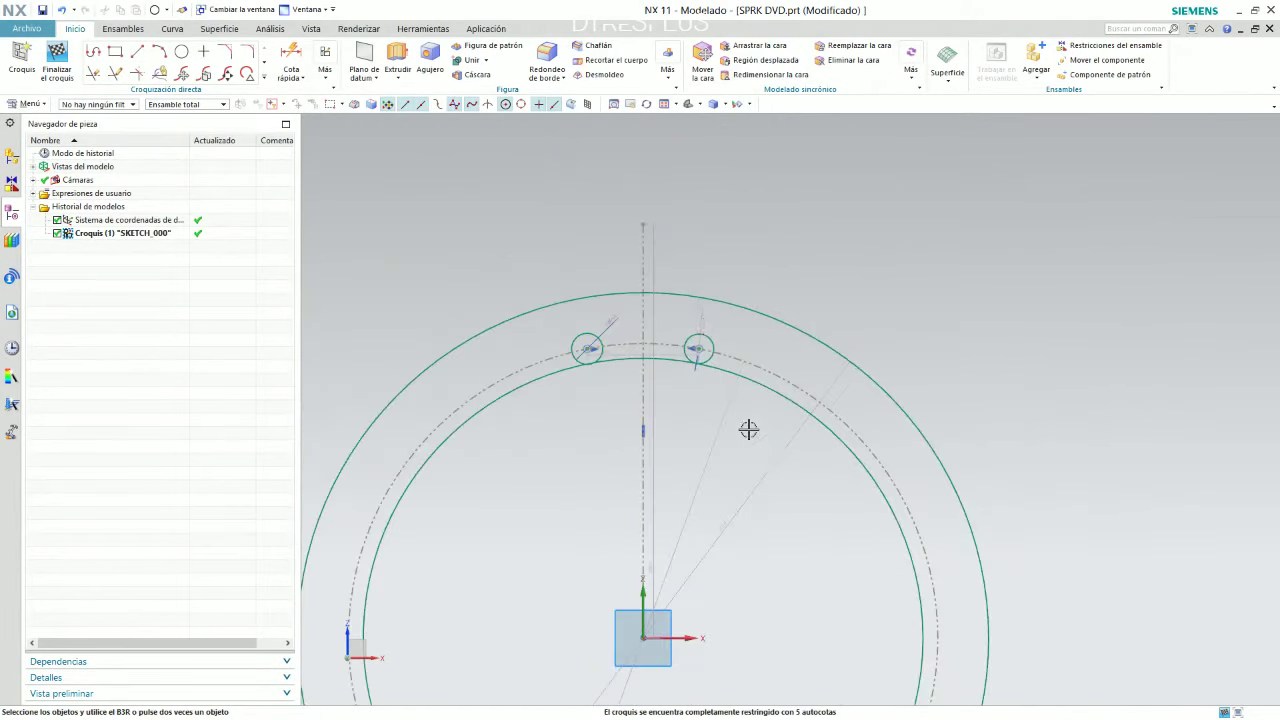
pyautogui.scroll(1, 706, 306)
pyautogui.scroll(2, 700, 306)
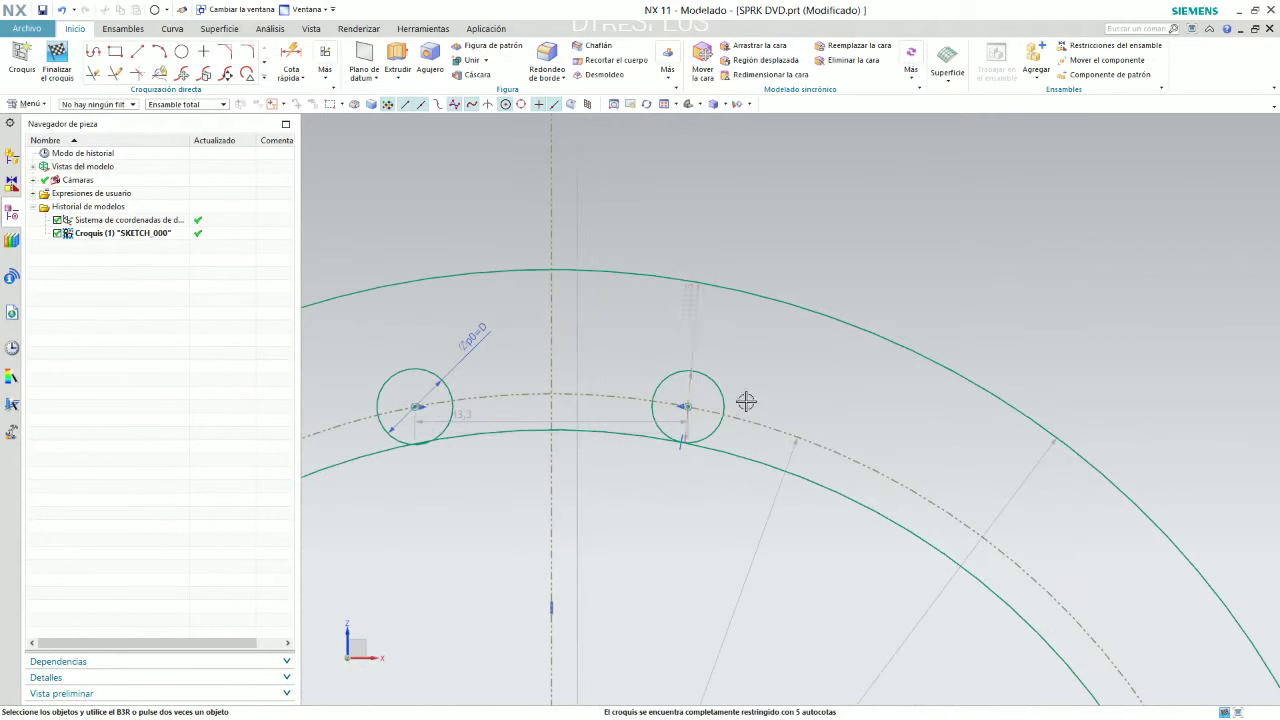
pyautogui.scroll(-3, 760, 404)
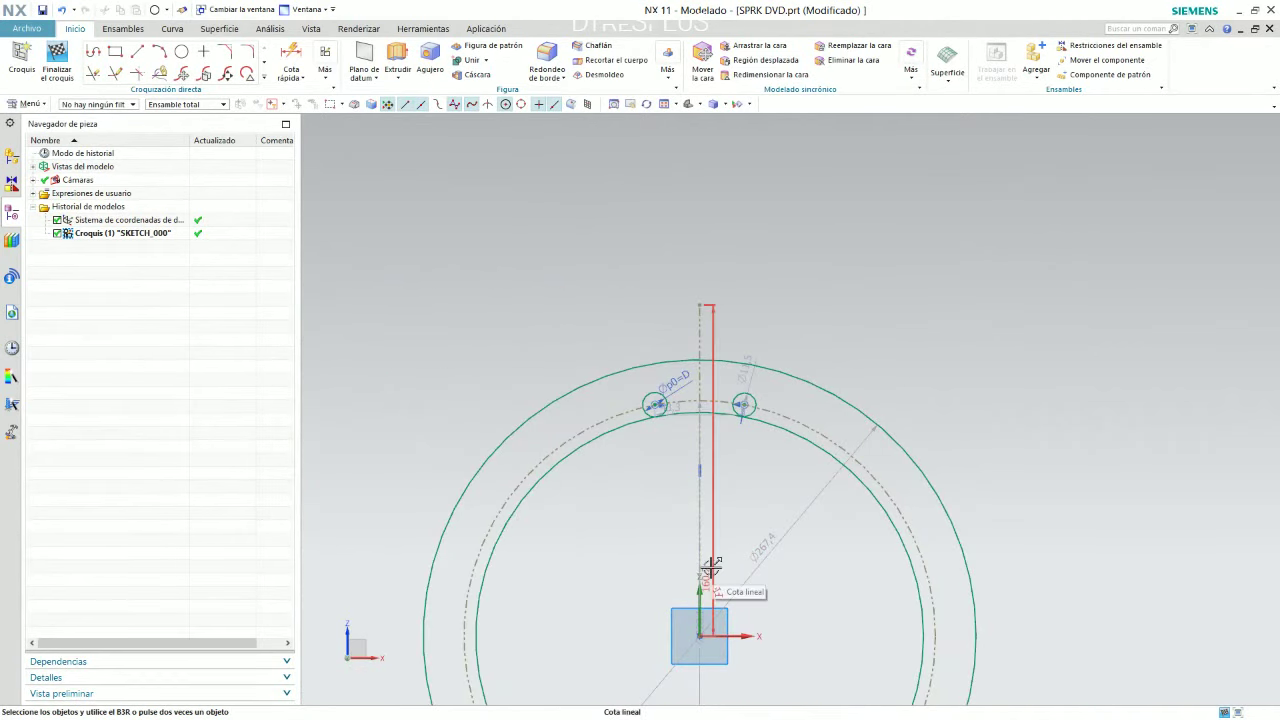
pyautogui.click(729, 533)
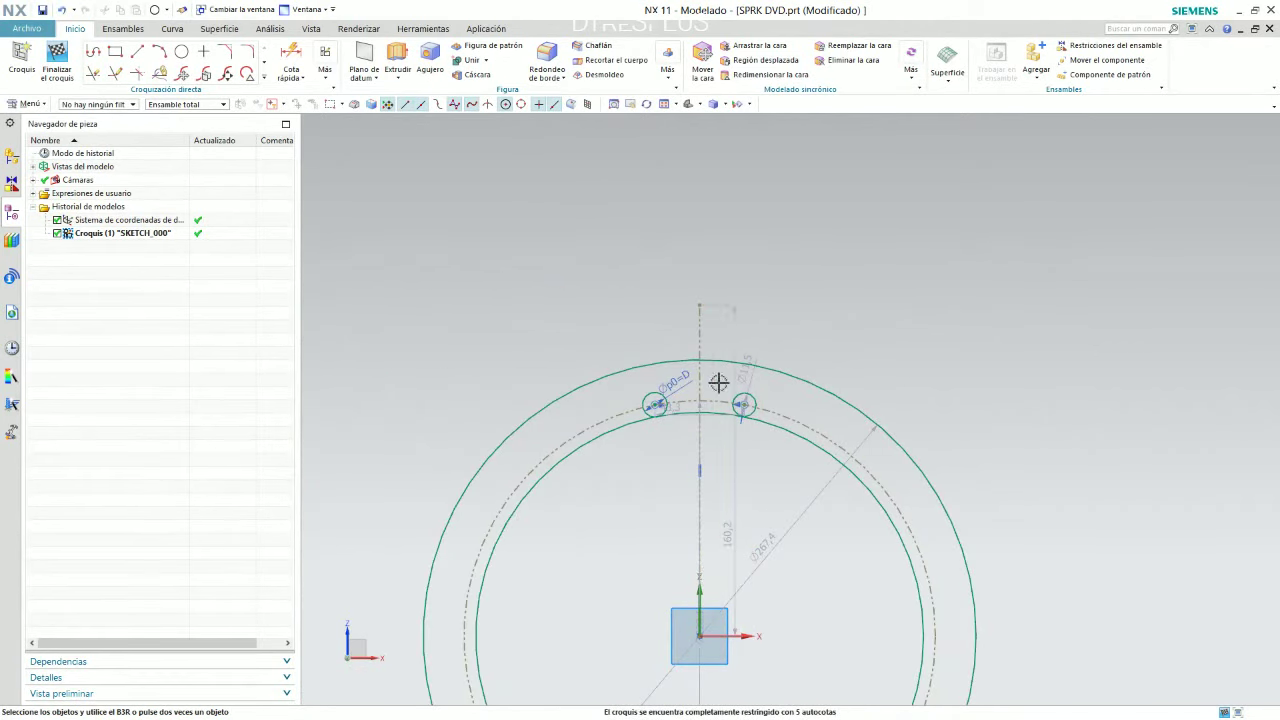
pyautogui.click(93, 73)
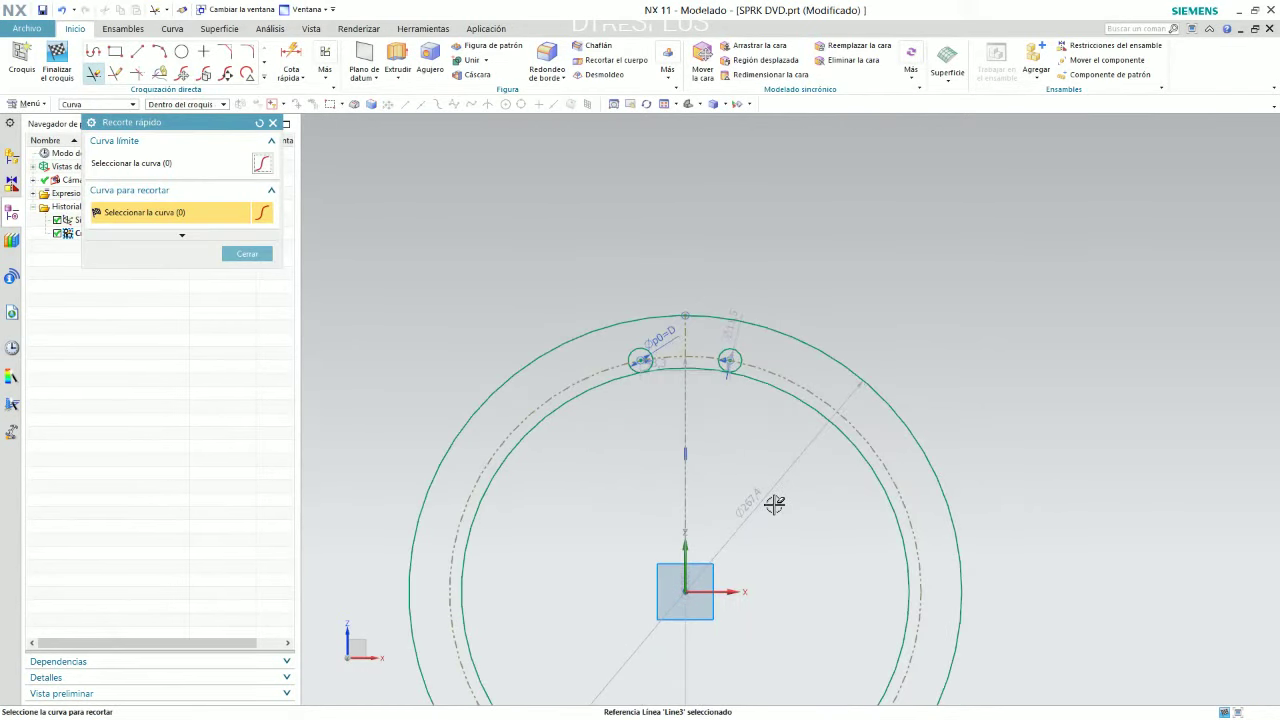
pyautogui.press('Escape')
pyautogui.scroll(-2, 746, 431)
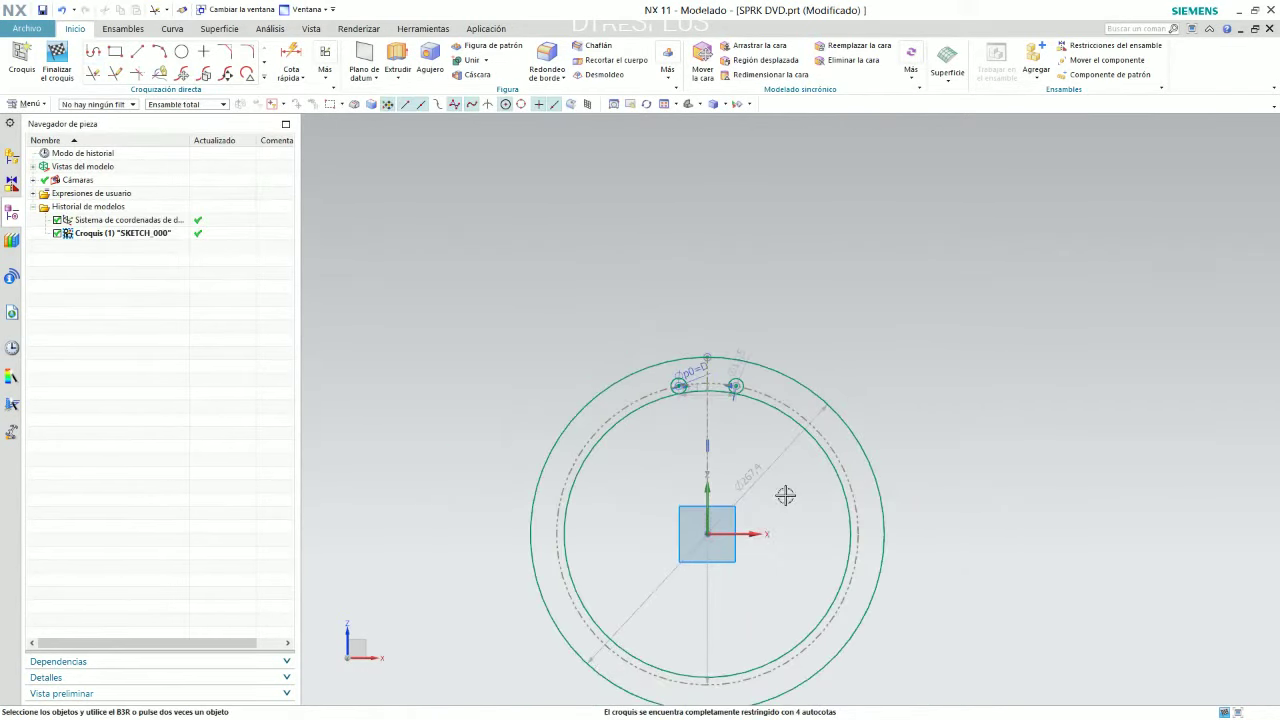
pyautogui.click(838, 455)
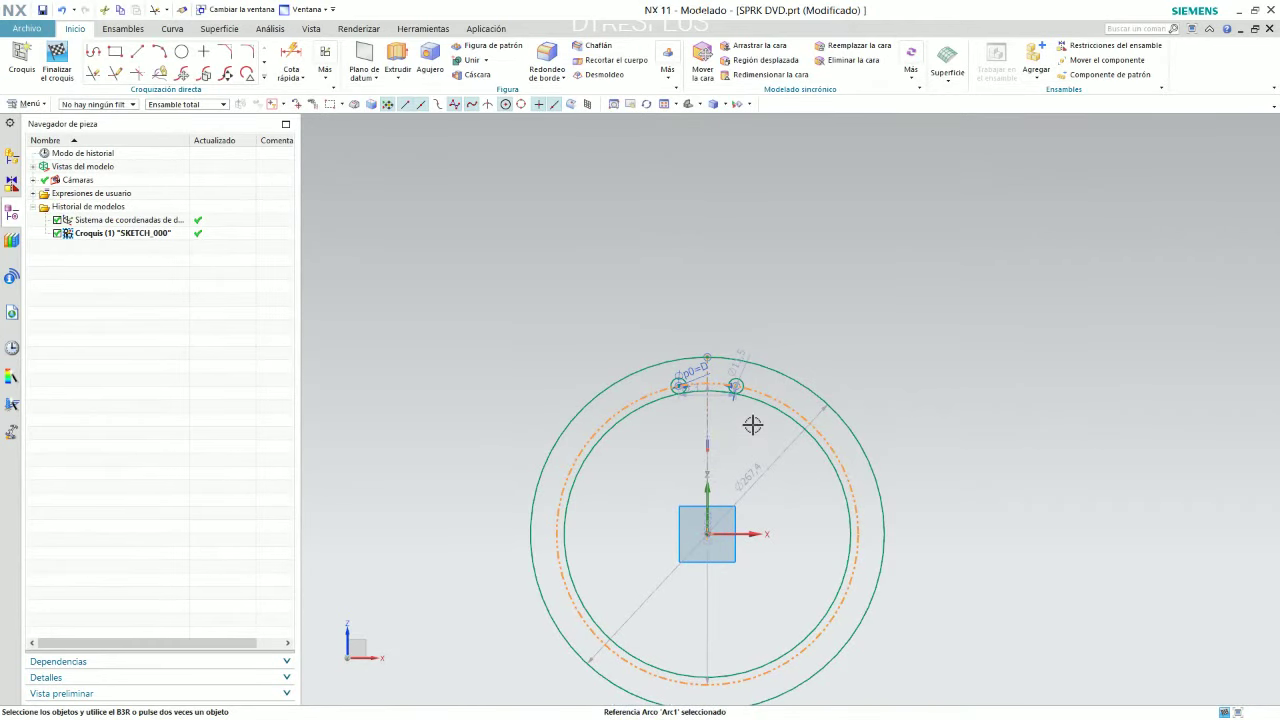
pyautogui.scroll(3, 752, 425)
pyautogui.scroll(-3, 752, 425)
pyautogui.scroll(-2, 752, 418)
pyautogui.scroll(3, 770, 375)
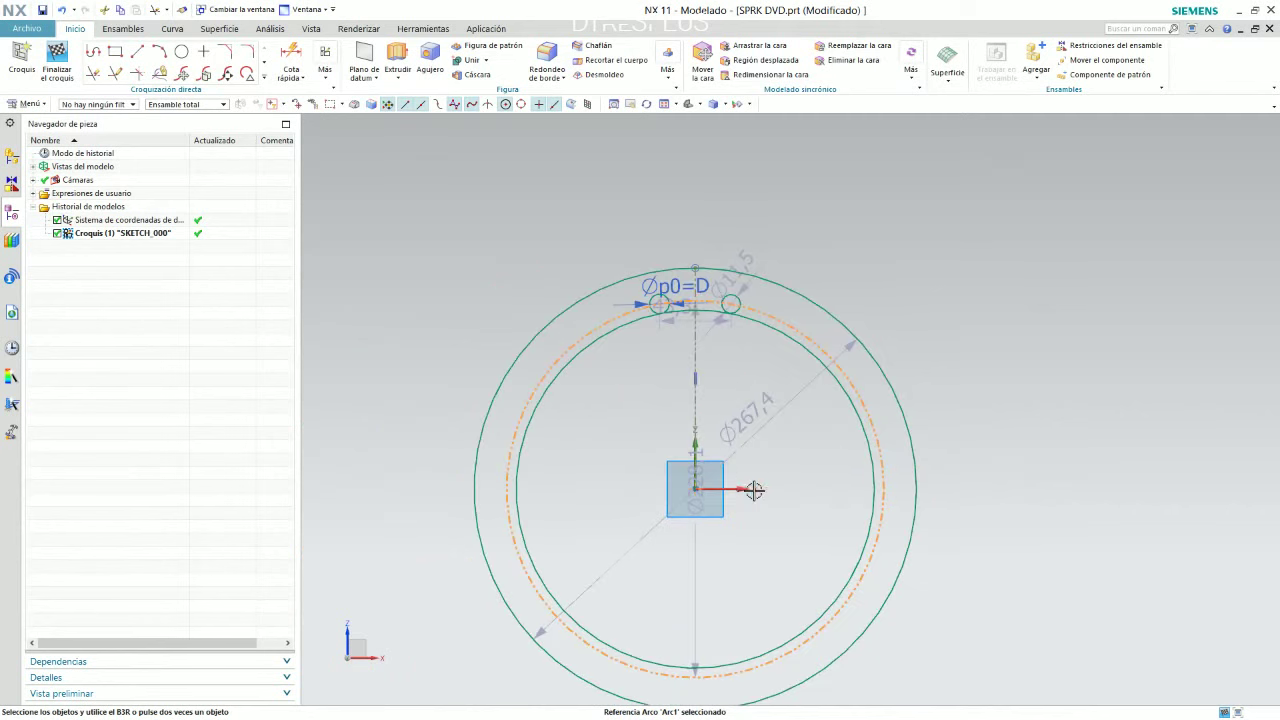
pyautogui.scroll(2, 772, 372)
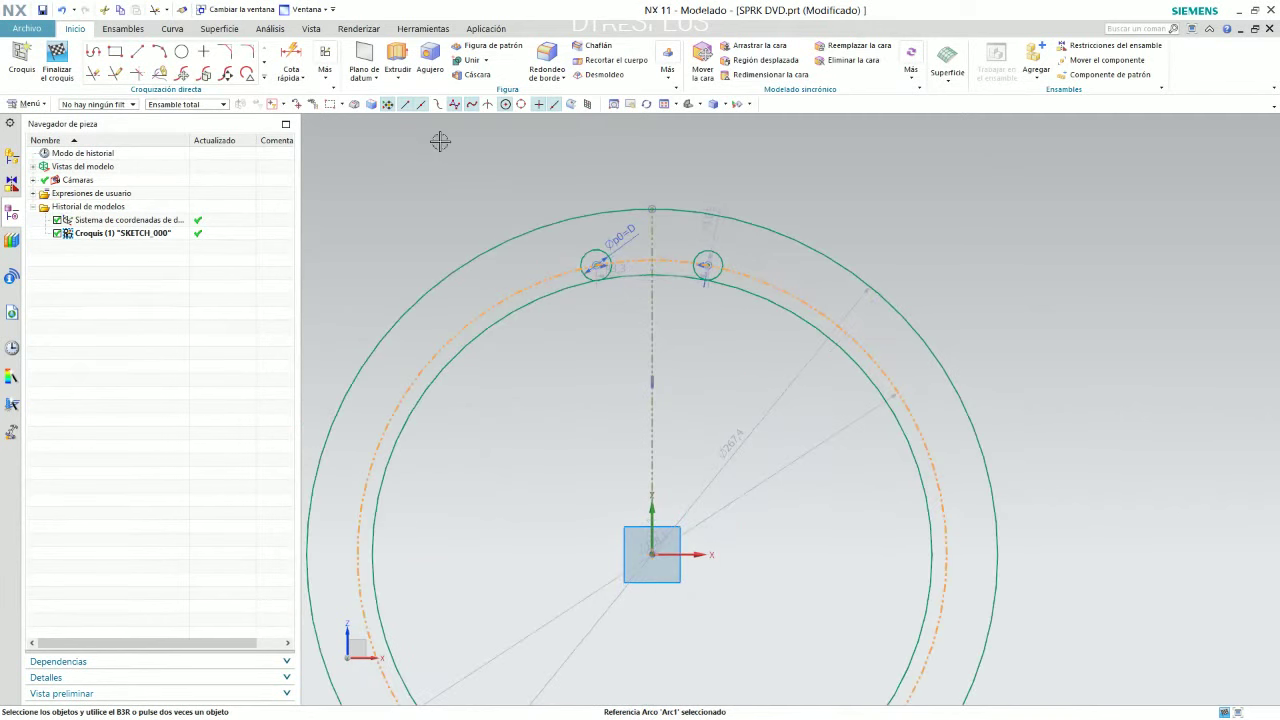
# Step: Add a Cota rápida diameter dimension to the dashed pitch circle
pyautogui.click(290, 62)
pyautogui.click(854, 301)
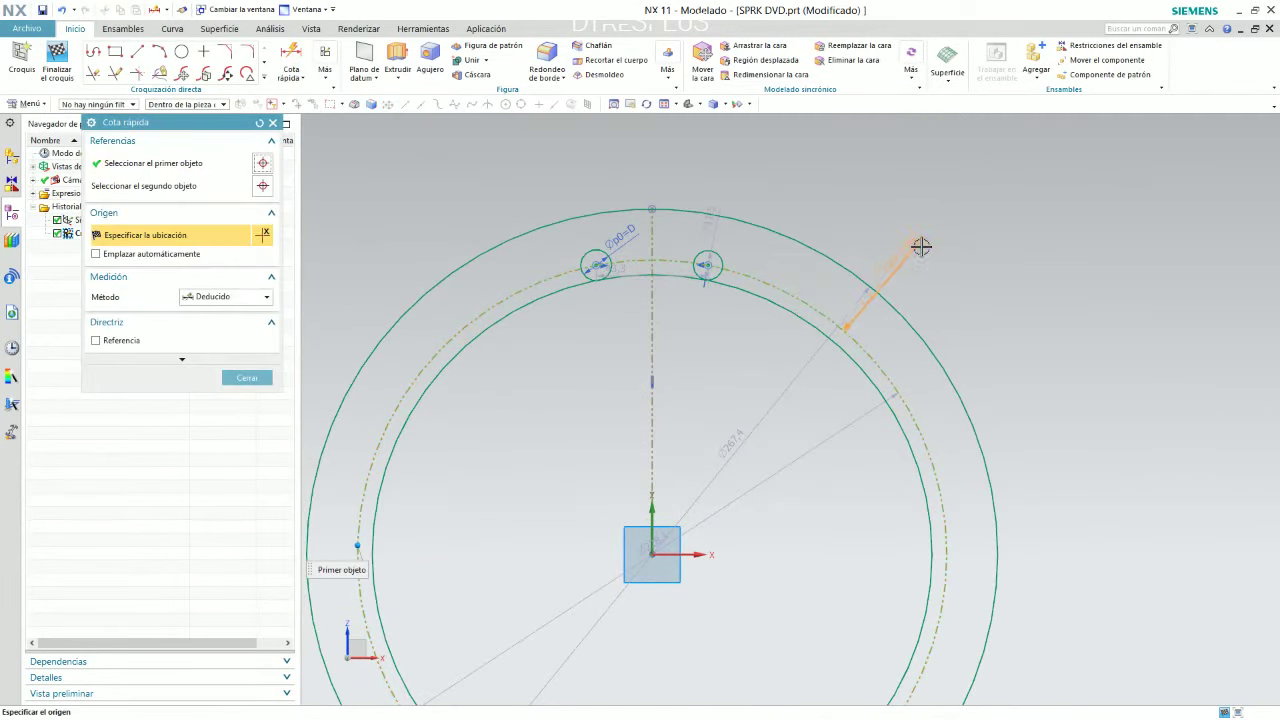
pyautogui.click(1005, 285)
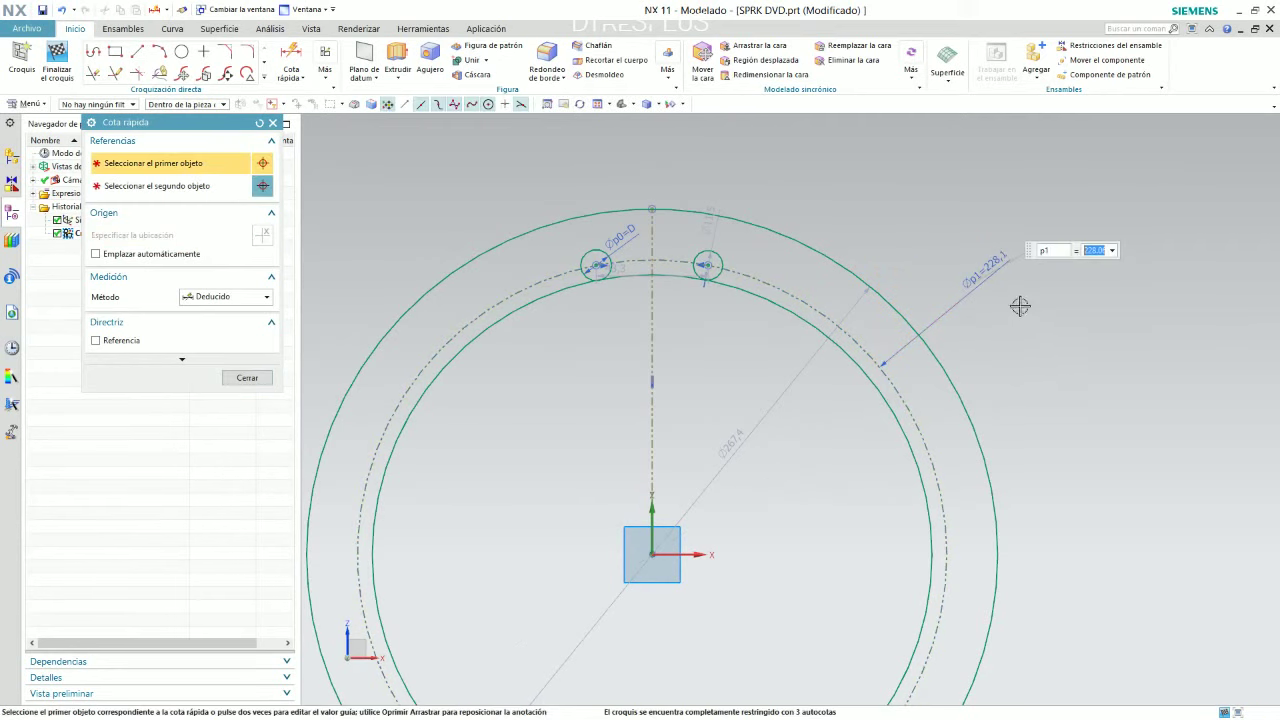
pyautogui.press('Escape')
# Step: Replace p1's numeric formula with Dp so the pitch diameter is 93.79 mm
pyautogui.doubleClick(998, 263)
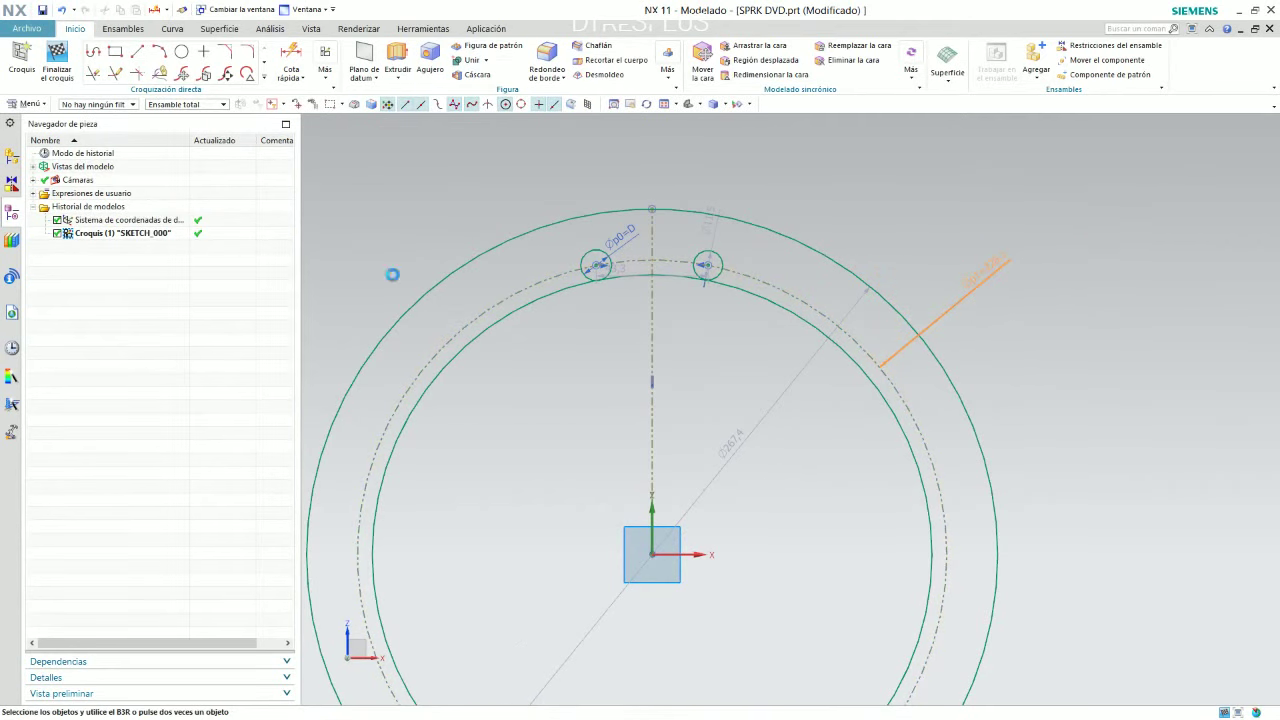
pyautogui.click(267, 410)
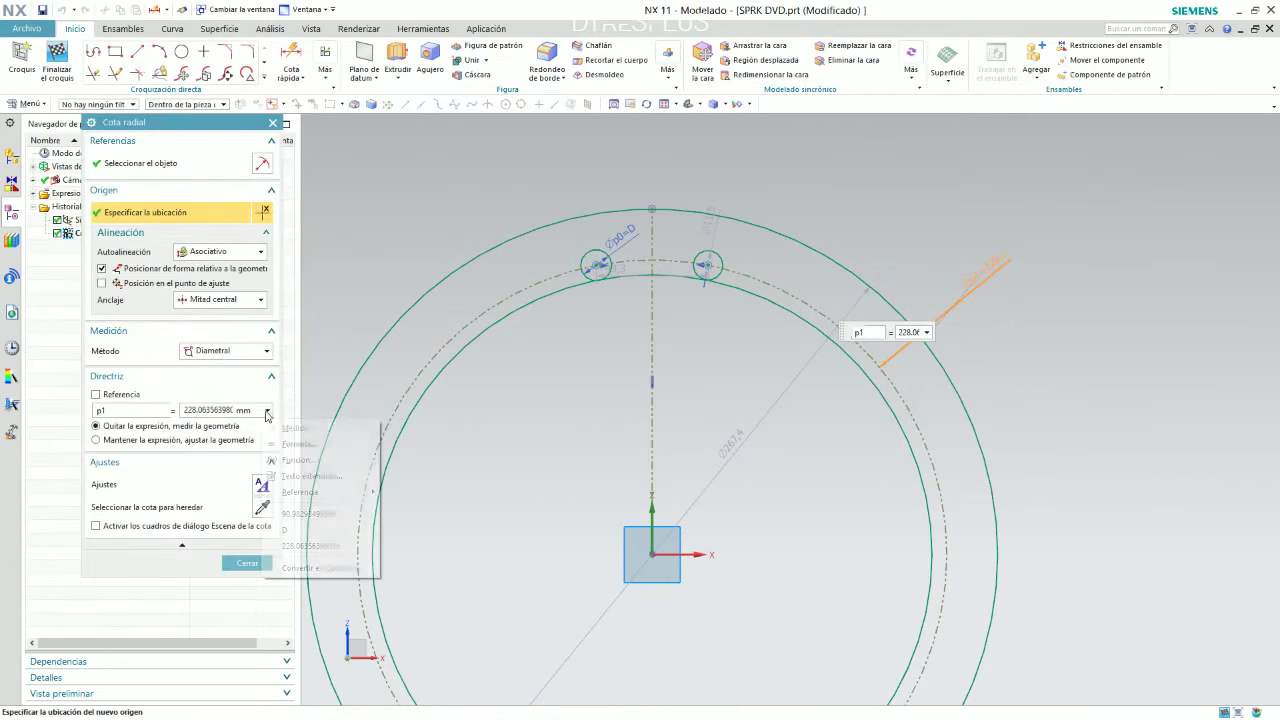
pyautogui.click(296, 443)
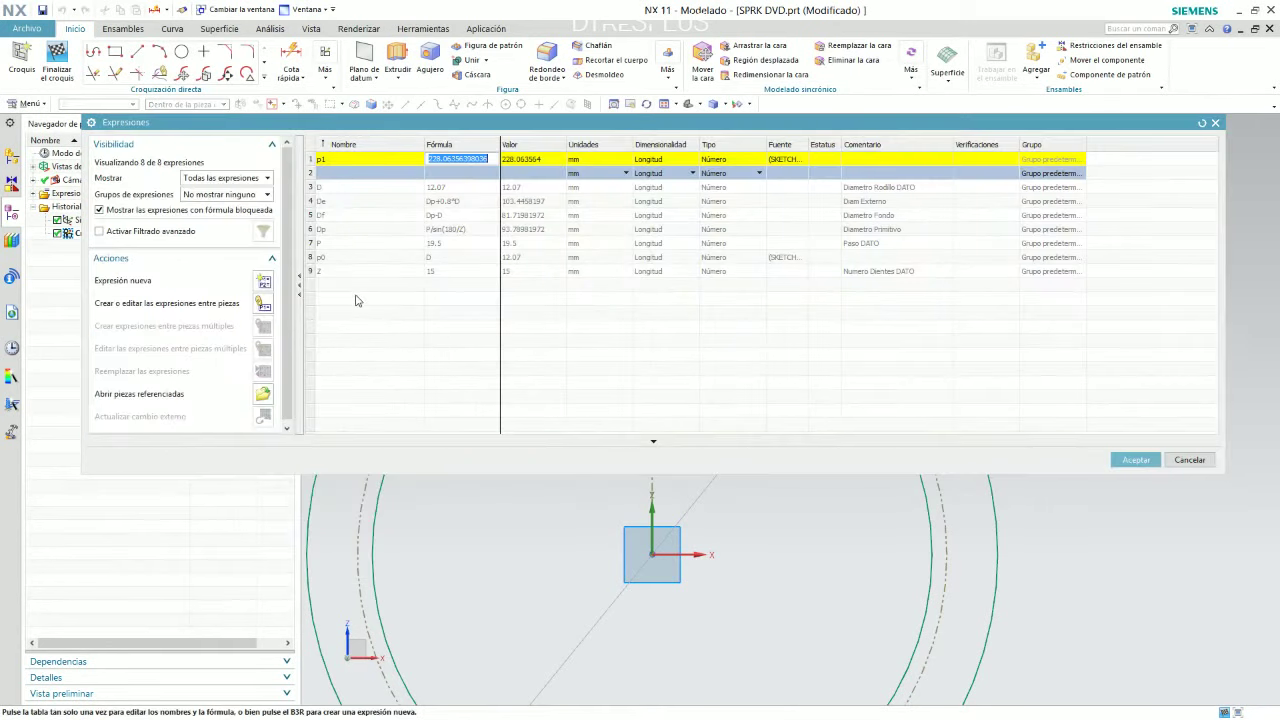
pyautogui.click(339, 233)
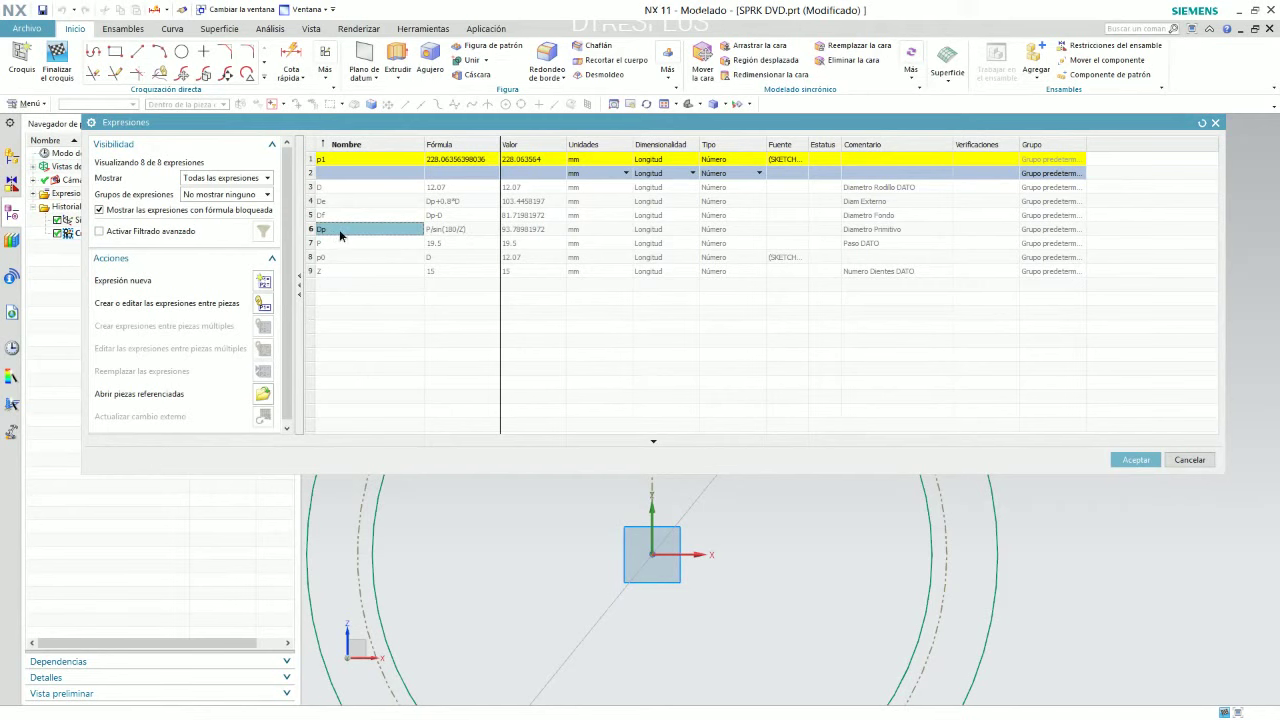
pyautogui.click(460, 162)
pyautogui.doubleClick(460, 164)
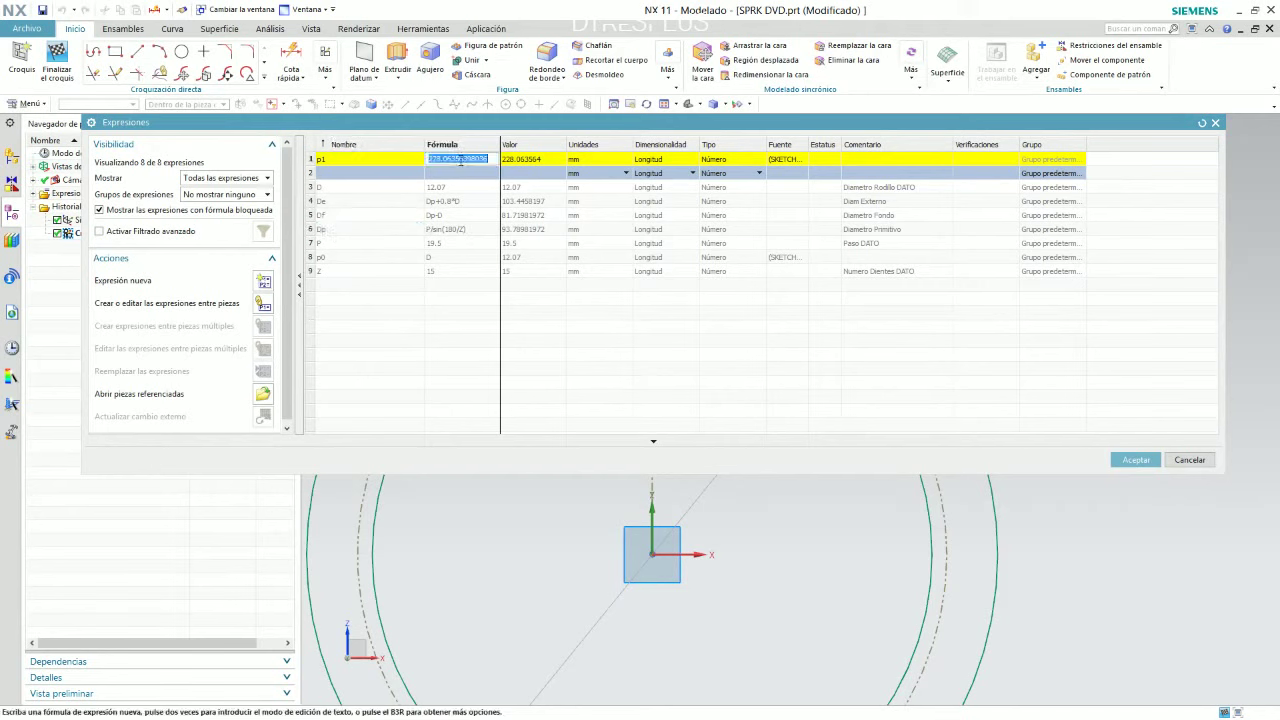
pyautogui.press('BackSpace')
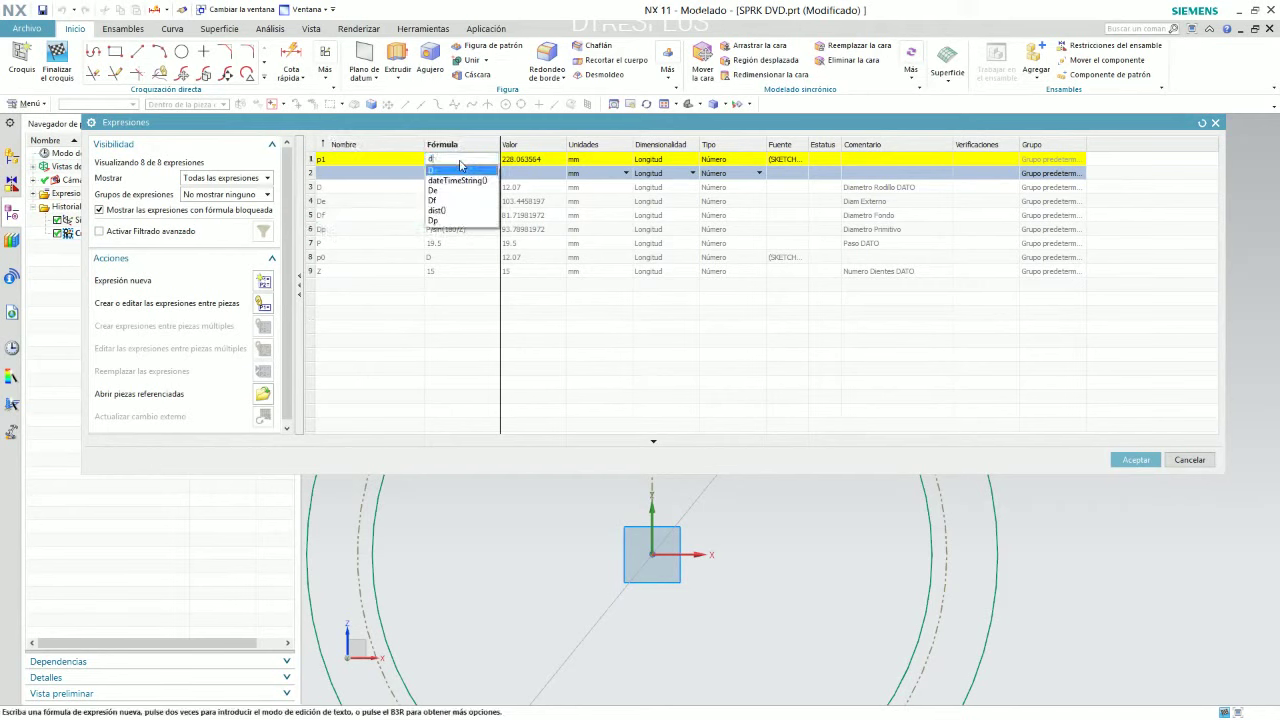
pyautogui.write('d')
pyautogui.click(453, 221)
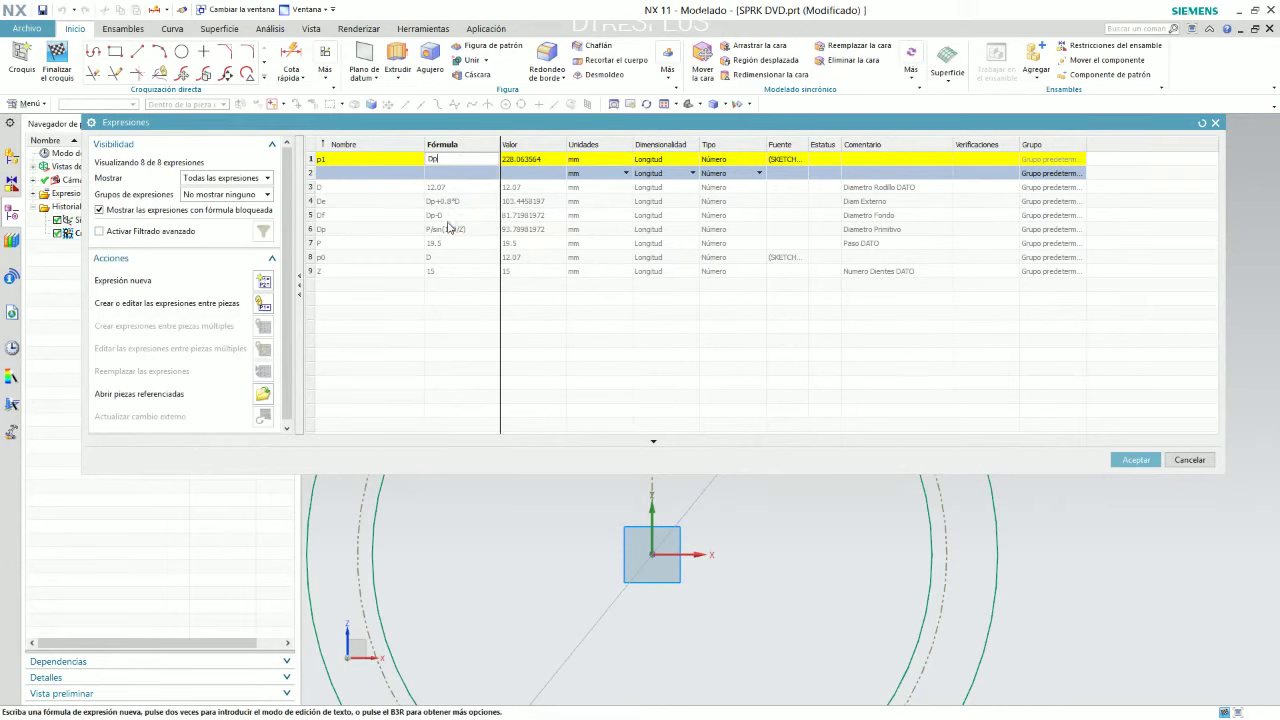
pyautogui.click(1136, 459)
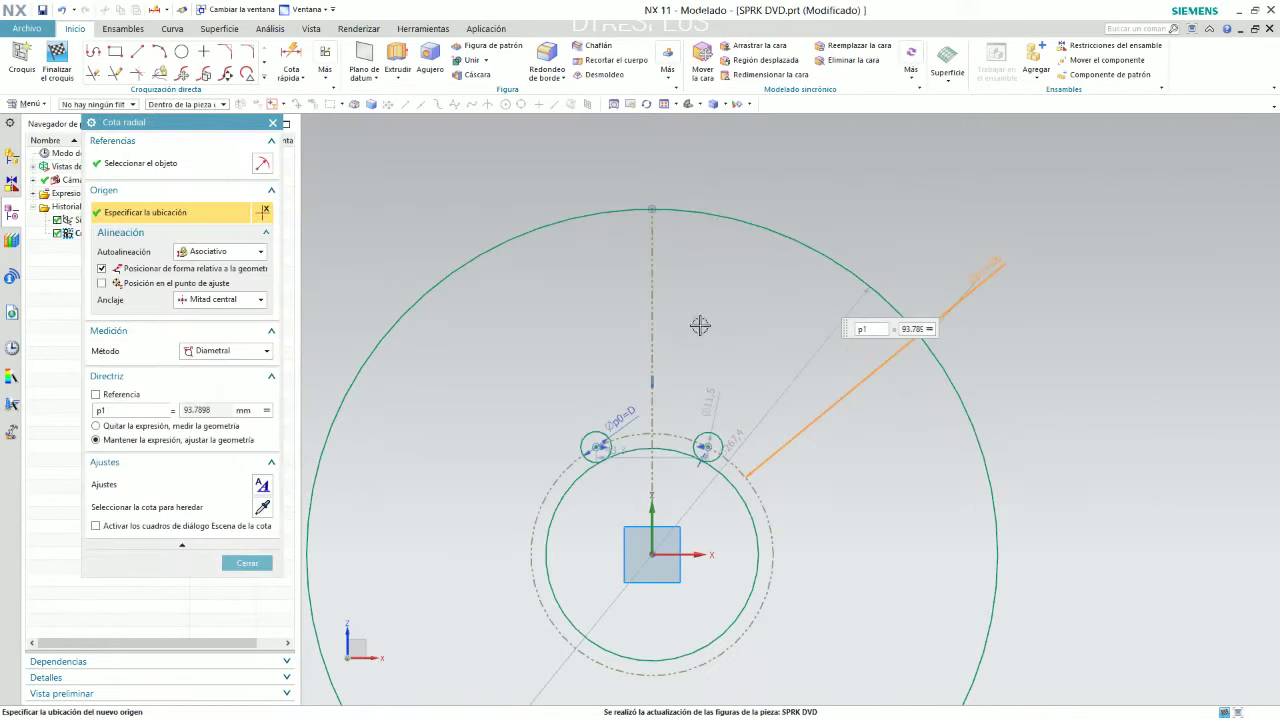
pyautogui.scroll(-1, 826, 276)
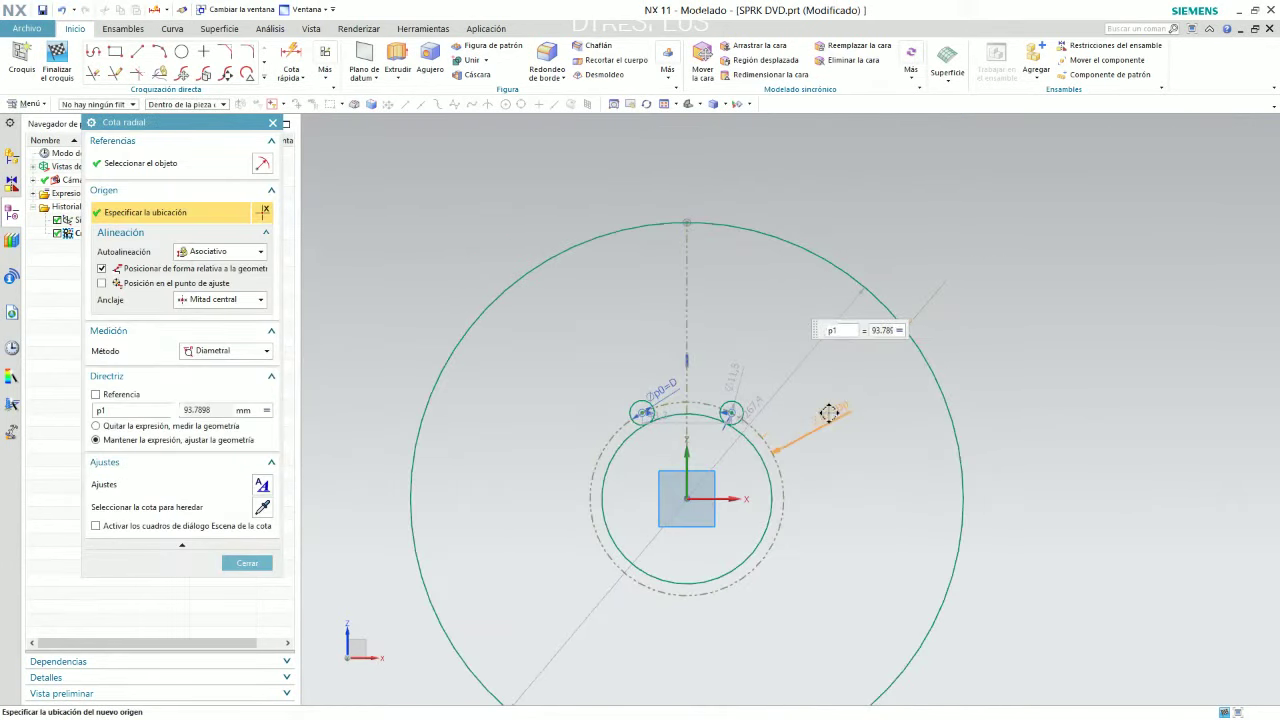
pyautogui.scroll(3, 828, 405)
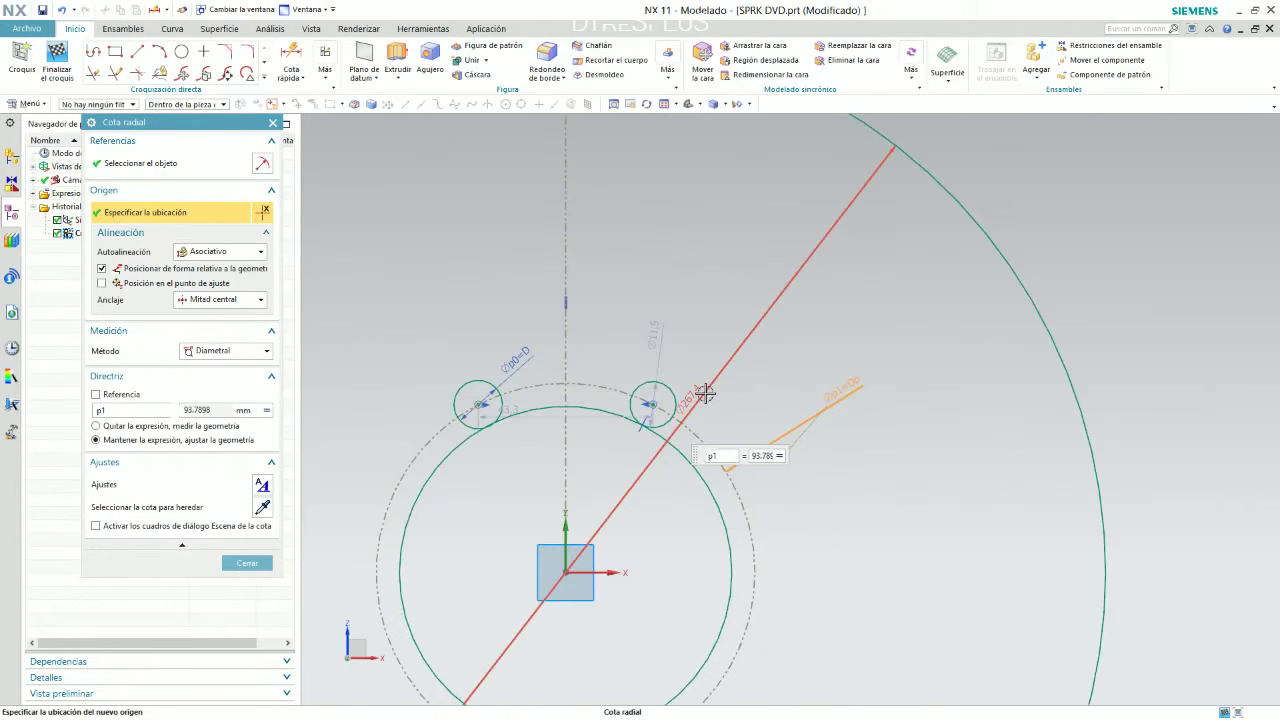
pyautogui.click(247, 563)
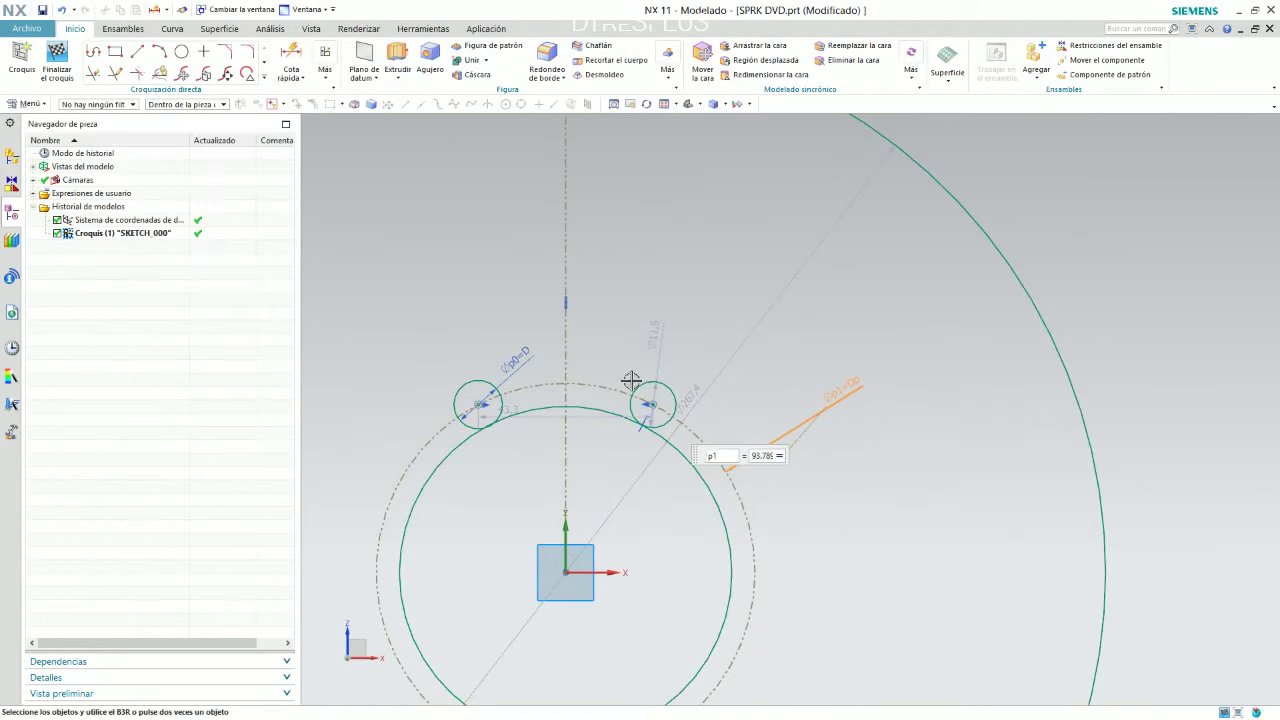
# Step: Open the large circle's Ø267.4 dimension p2 in the Expresiones list via Fórmula
pyautogui.click(698, 390)
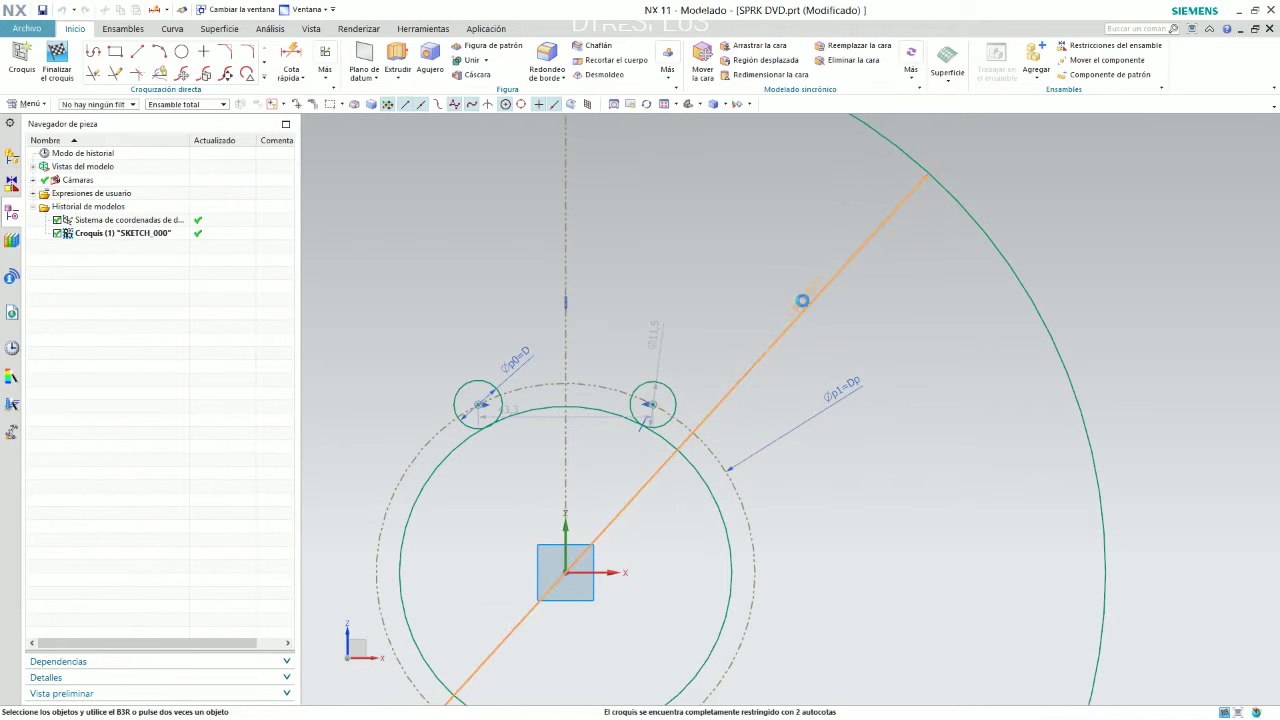
pyautogui.click(803, 294)
pyautogui.click(267, 410)
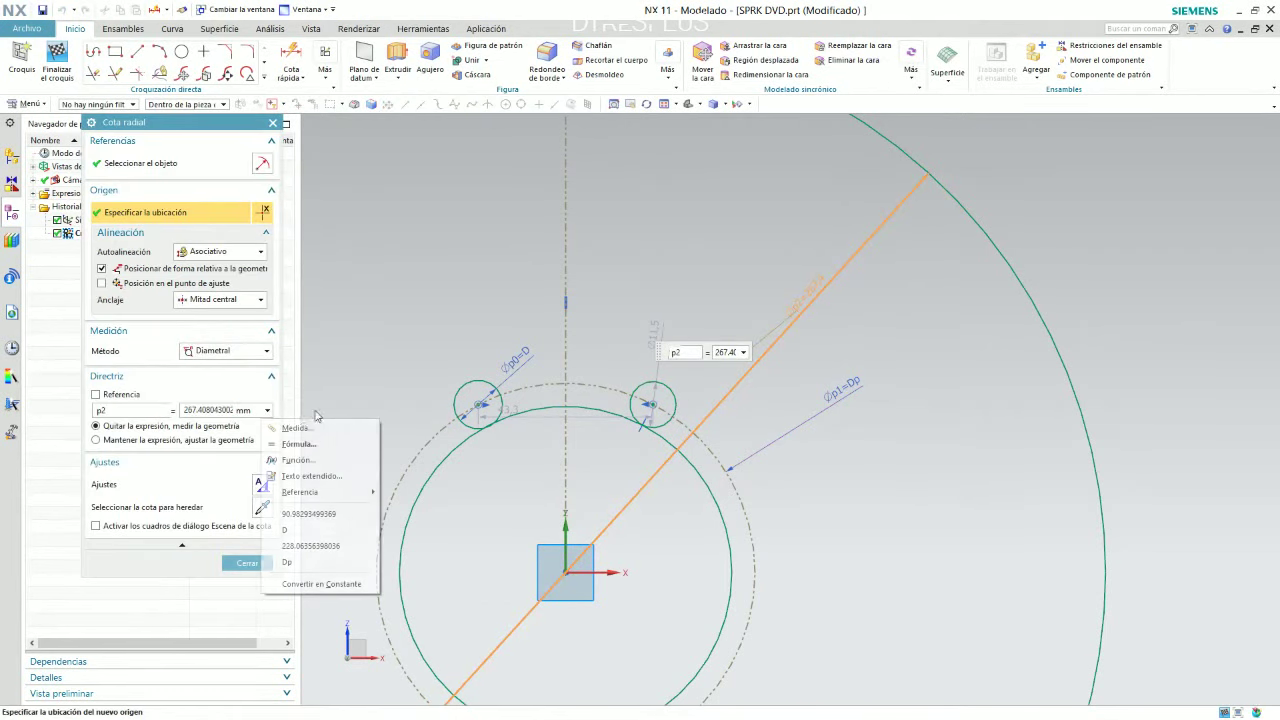
pyautogui.click(298, 444)
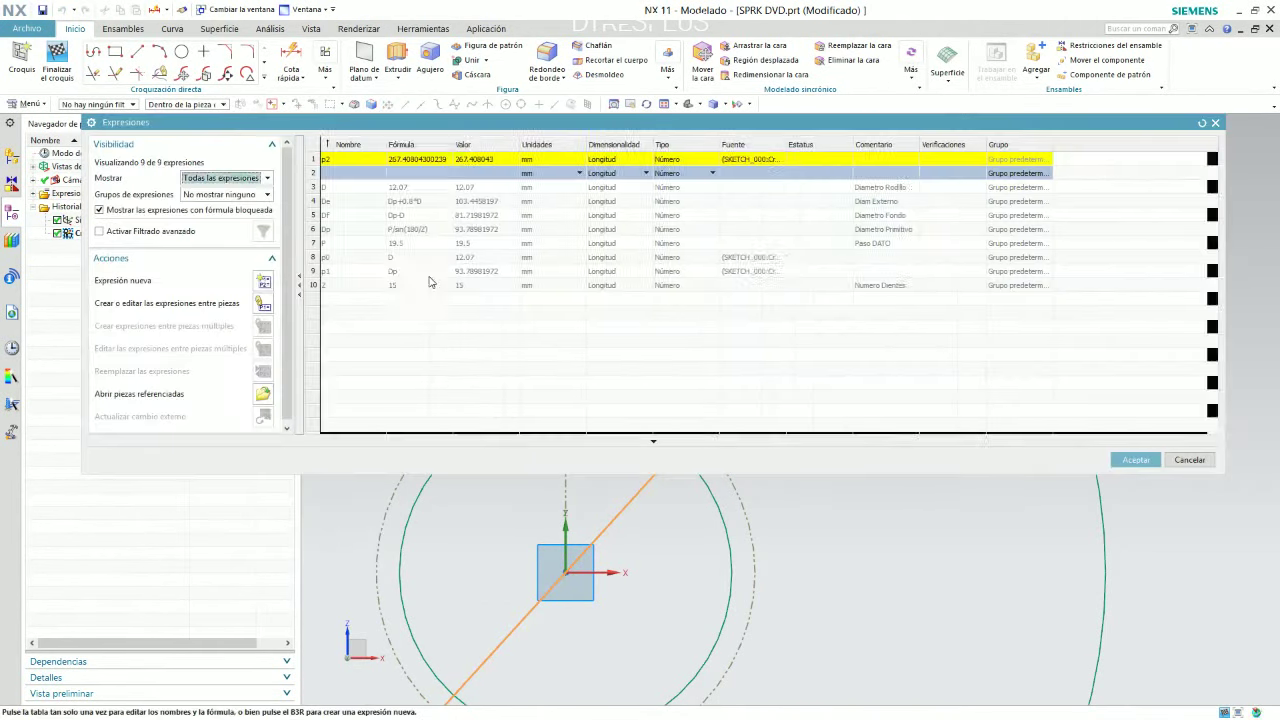
# Step: Enter Df as p2's formula and switch to the roller-chain reference picture
pyautogui.click(326, 215)
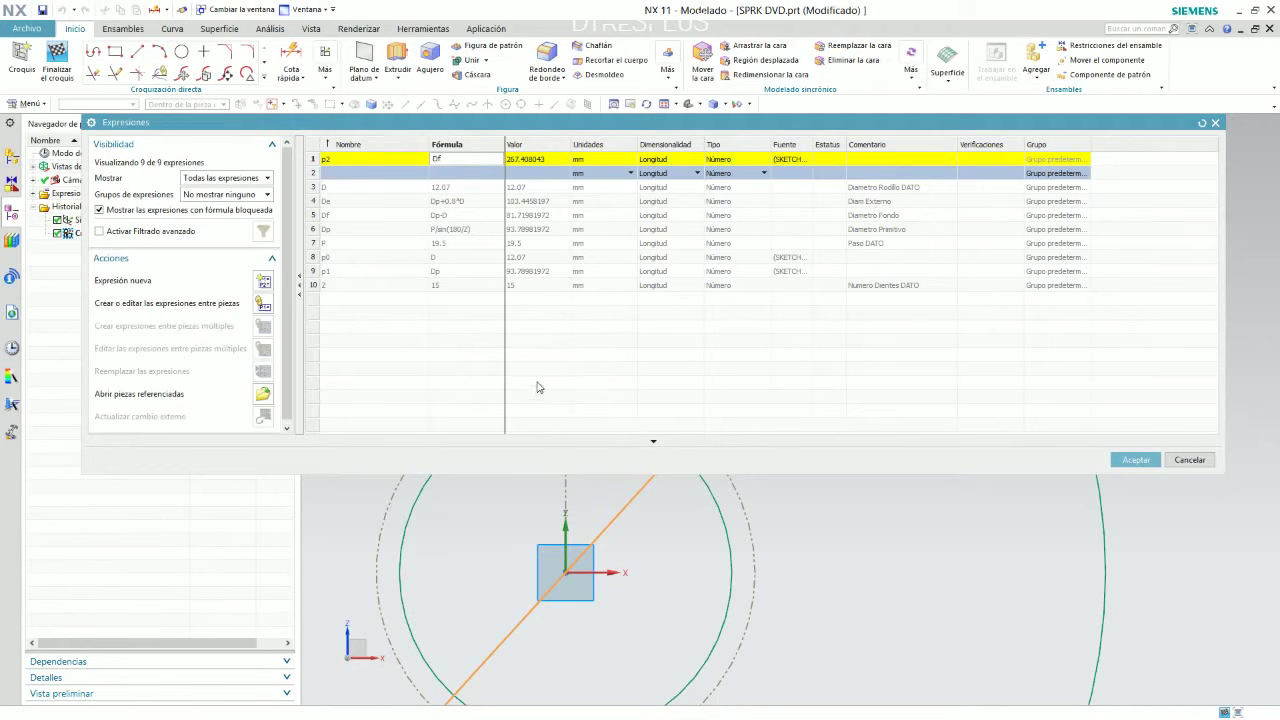
pyautogui.press('Return')
pyautogui.hotkey('alt', 'Tab')
# Step: Advance to the page with sprocket tables 9-9 and 10-9 and zoom in
pyautogui.scroll(-2, 546, 362)
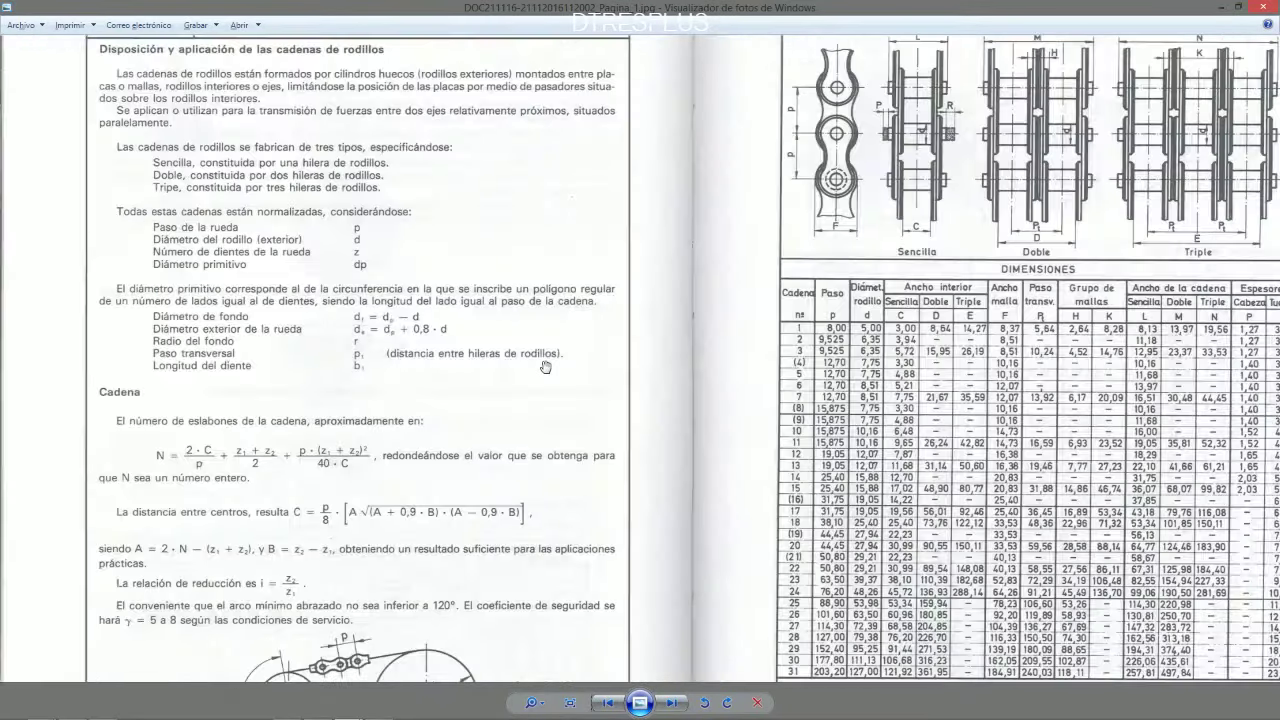
pyautogui.scroll(-2, 546, 362)
pyautogui.scroll(1, 280, 240)
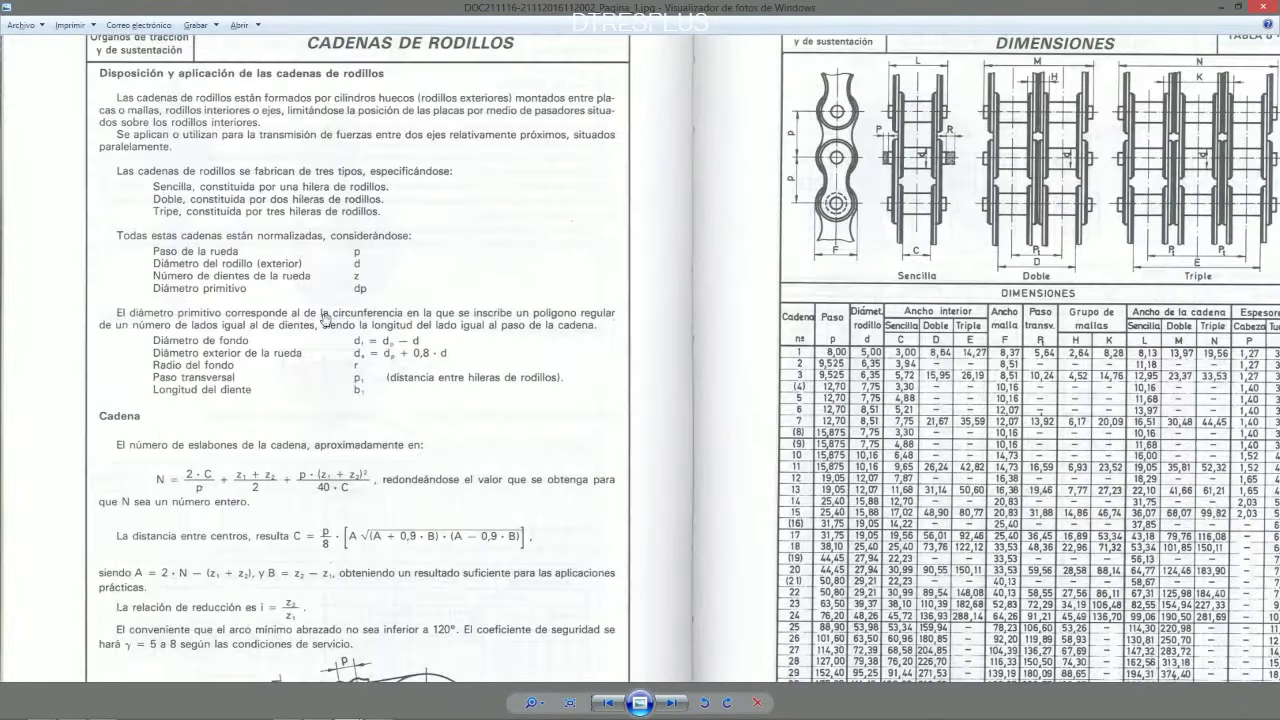
pyautogui.click(671, 703)
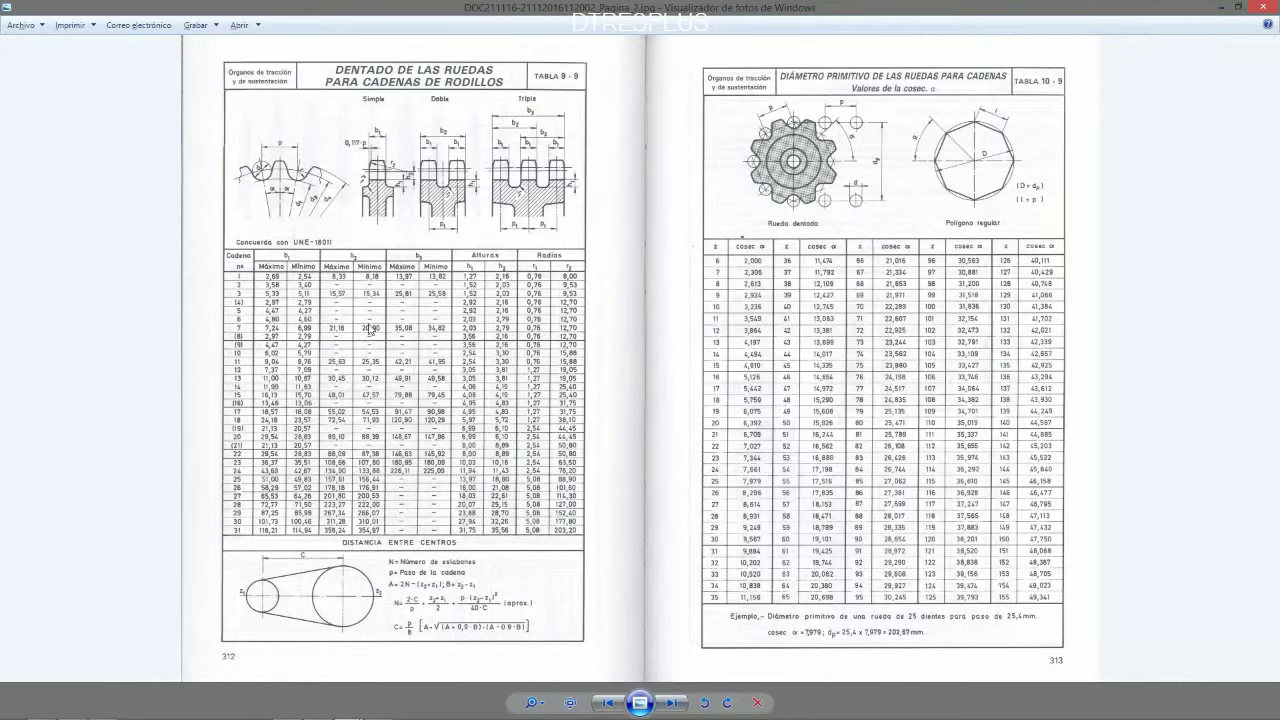
pyautogui.scroll(1, 300, 175)
pyautogui.scroll(1, 228, 190)
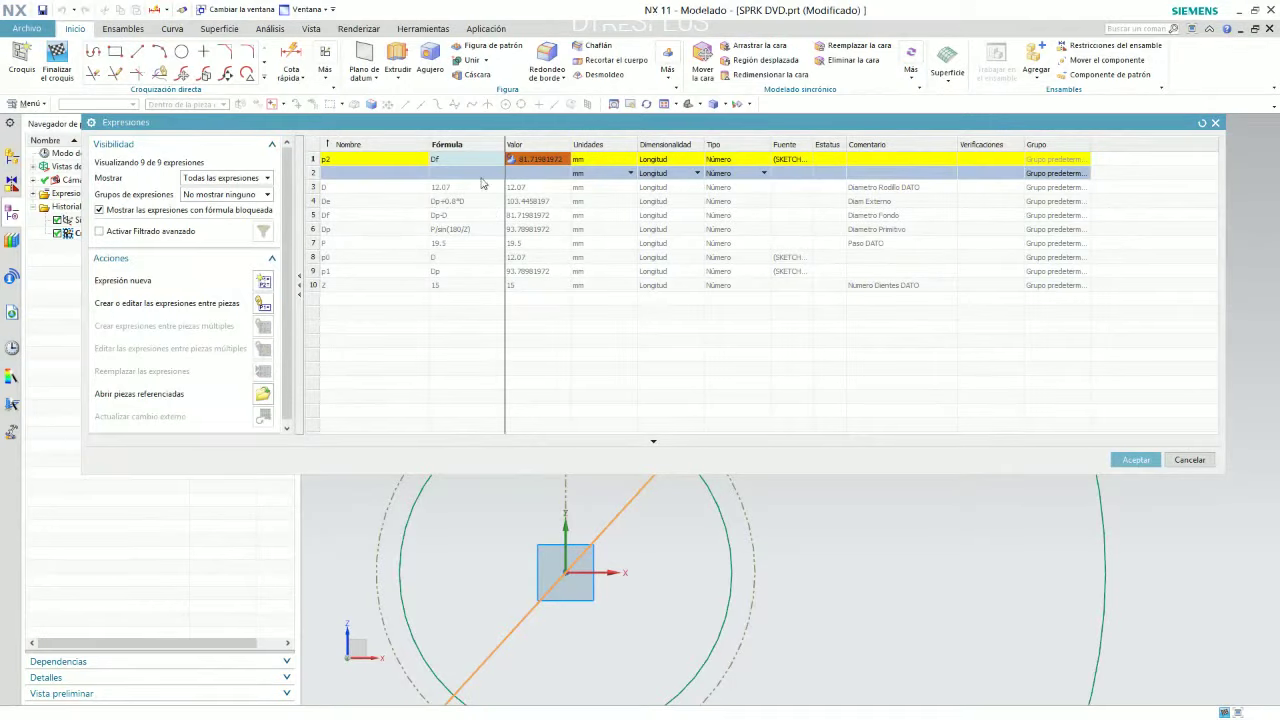
# Step: Change p2's formula from Df to De (103.4458 mm) and accept the Expressions dialog
pyautogui.click(440, 160)
pyautogui.write('De')
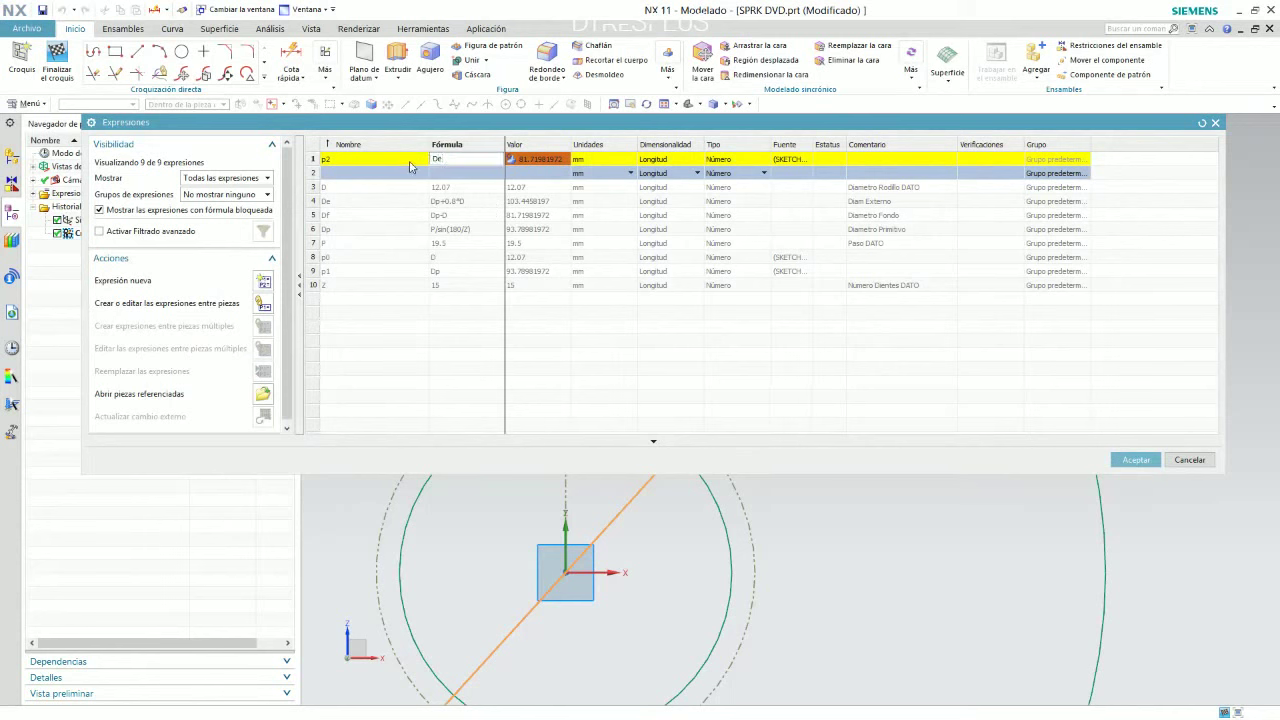
pyautogui.press('Return')
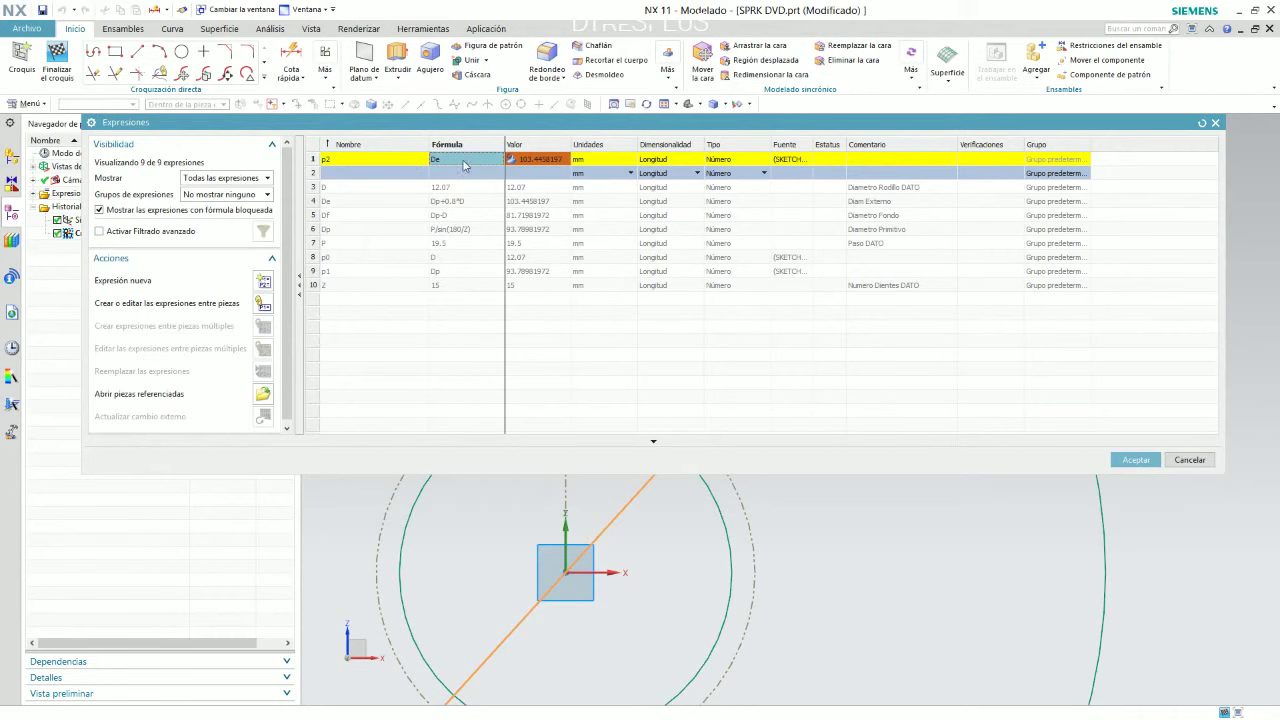
pyautogui.click(462, 160)
pyautogui.press('Return')
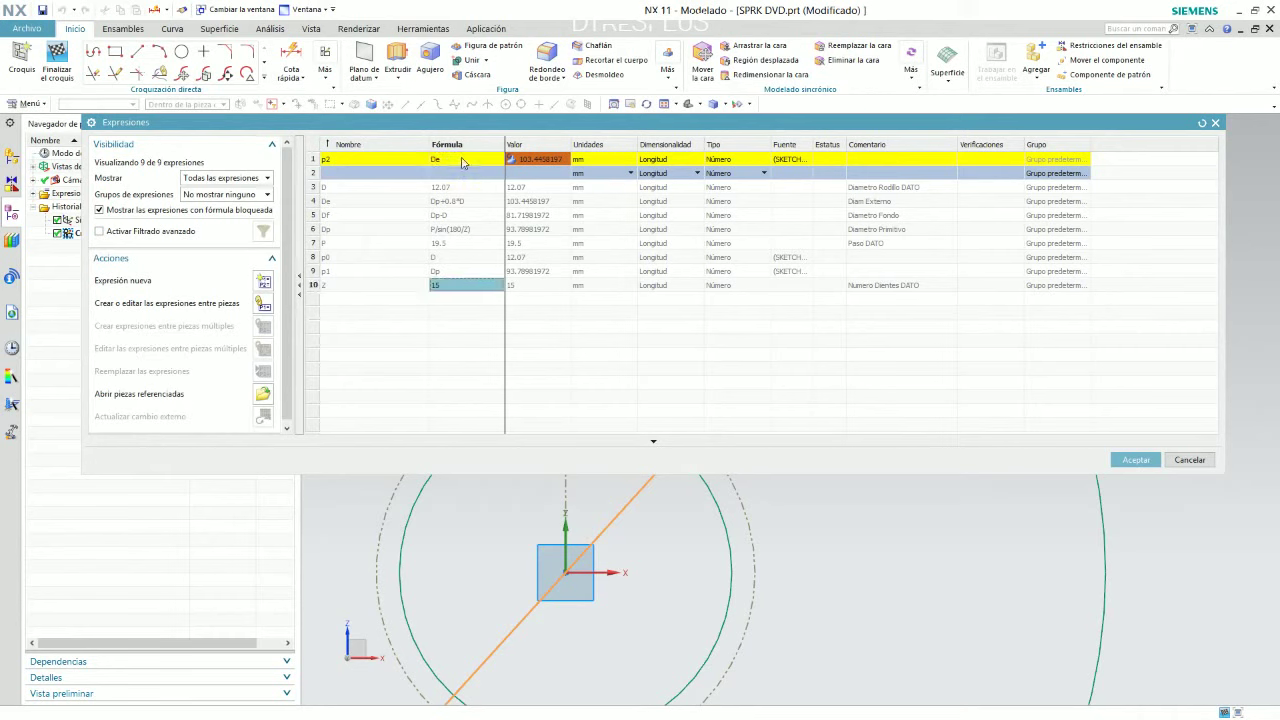
pyautogui.click(463, 159)
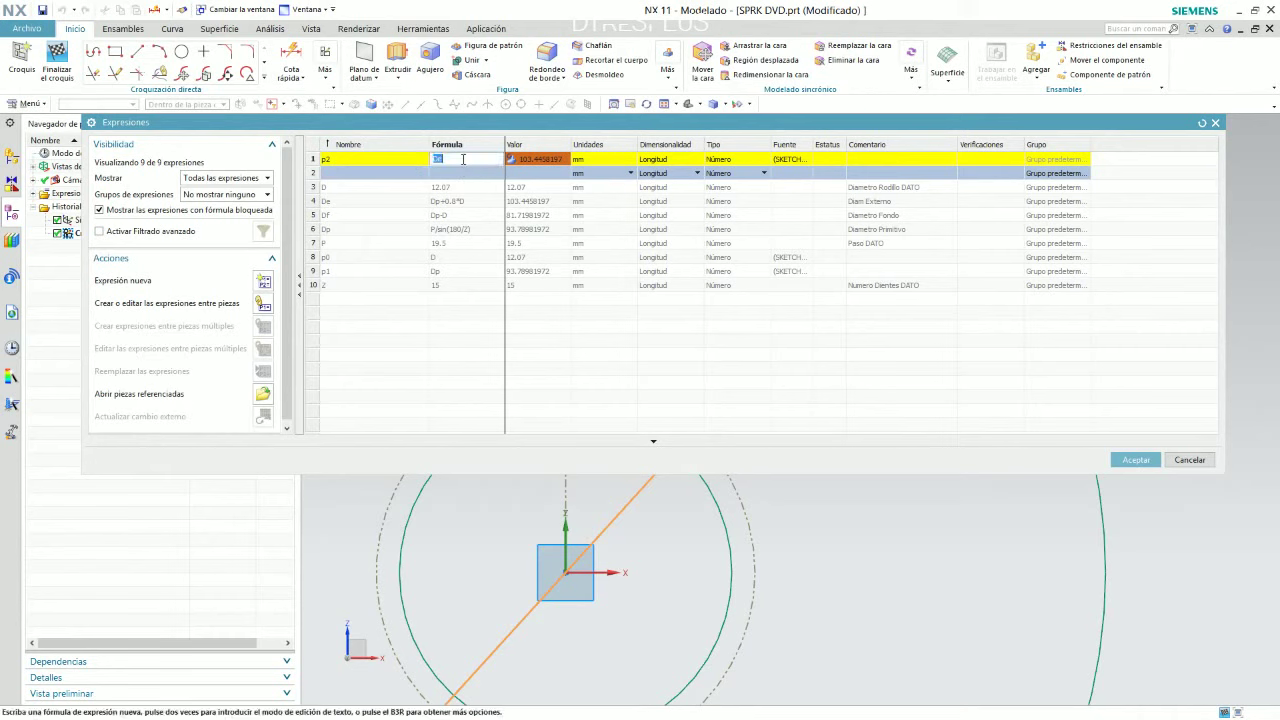
pyautogui.press('BackSpace')
pyautogui.write('F')
pyautogui.press('Return')
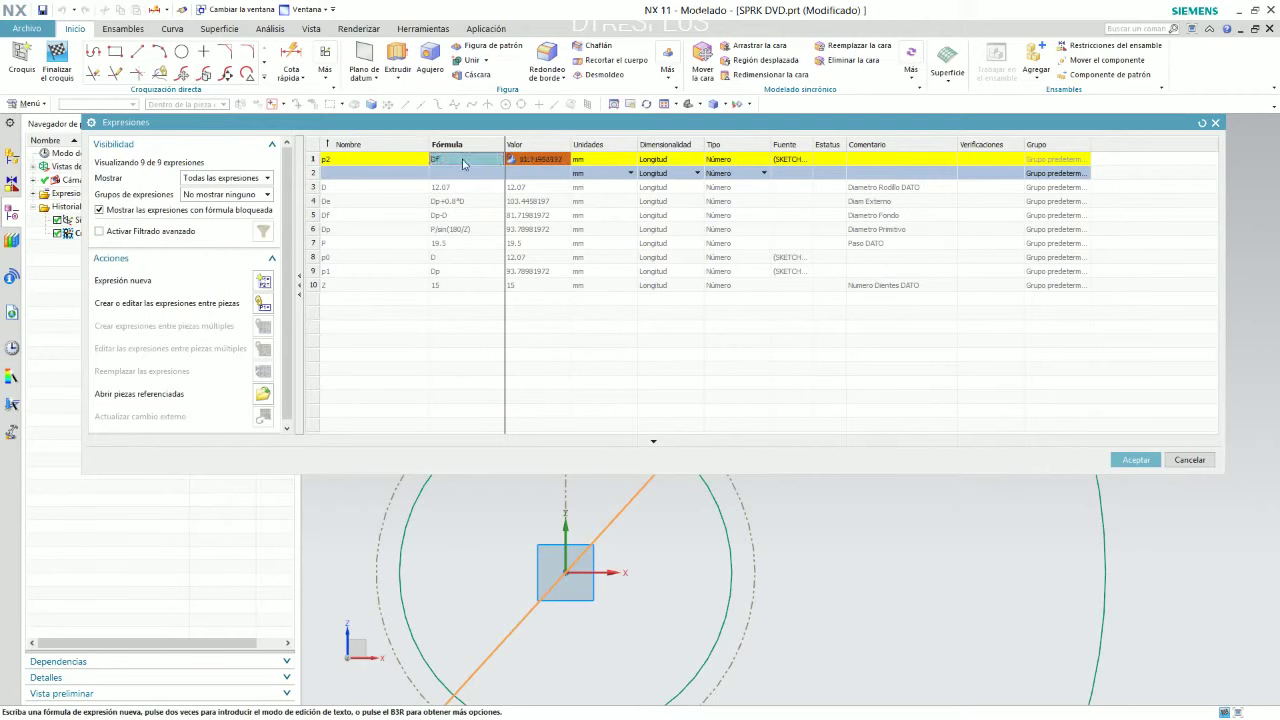
pyautogui.click(463, 161)
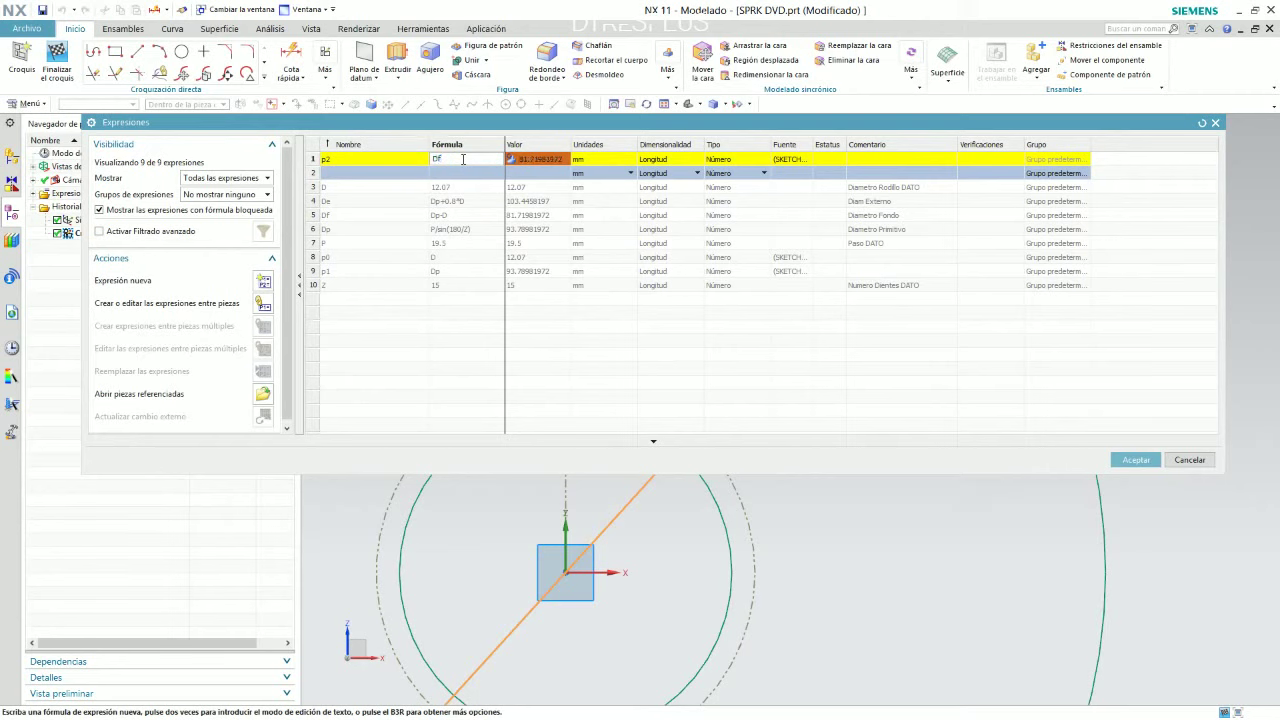
pyautogui.write('De')
pyautogui.press('Return')
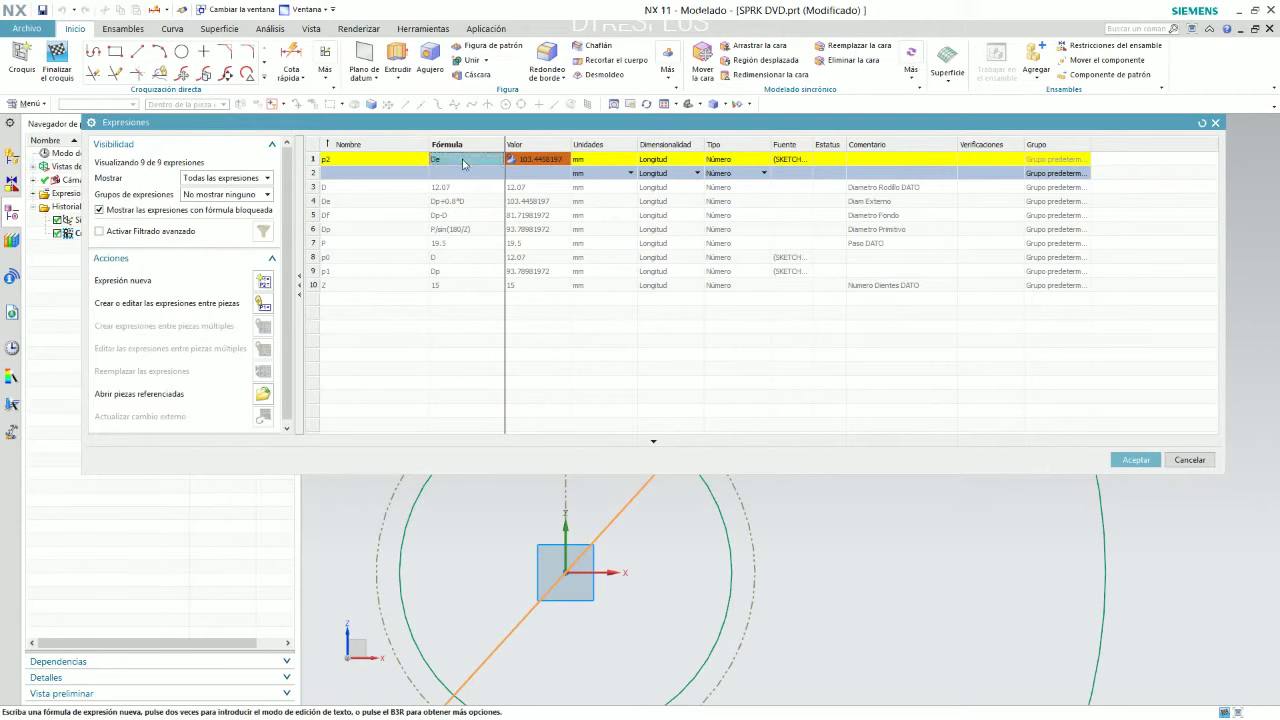
pyautogui.click(1136, 459)
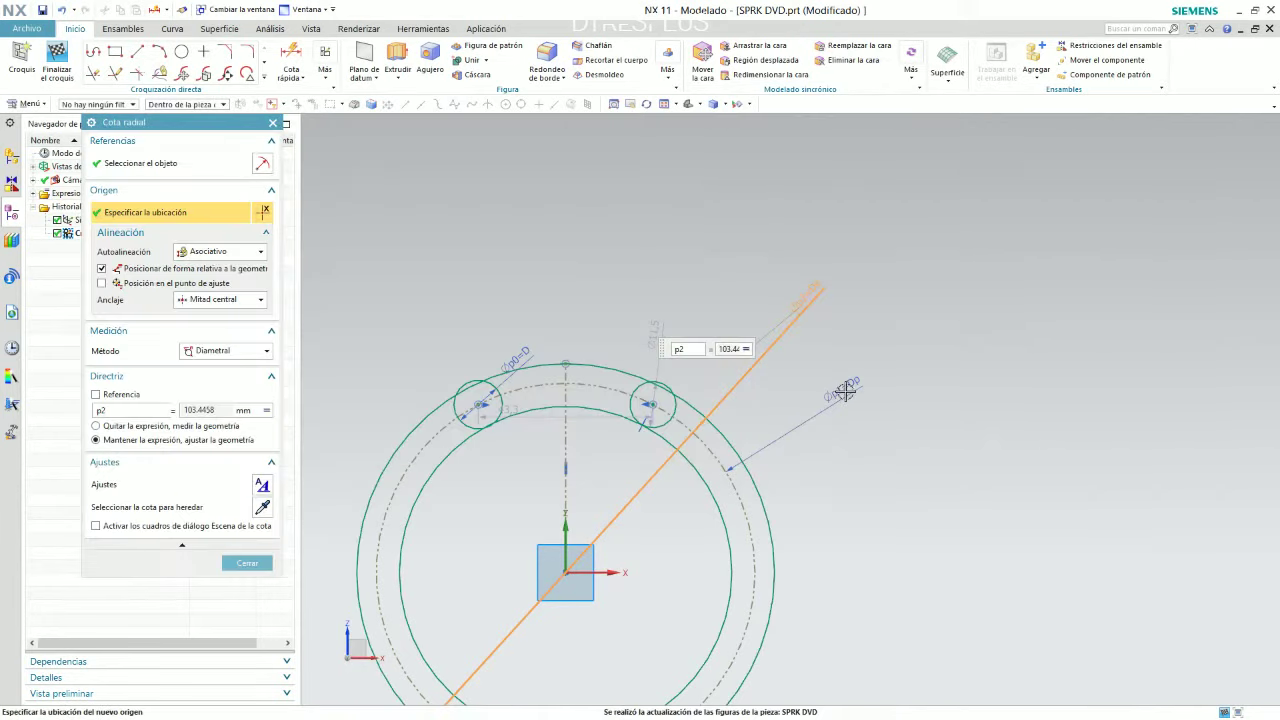
# Step: Close the Cota radial editor for the outer circle's dimension
pyautogui.scroll(-1, 782, 413)
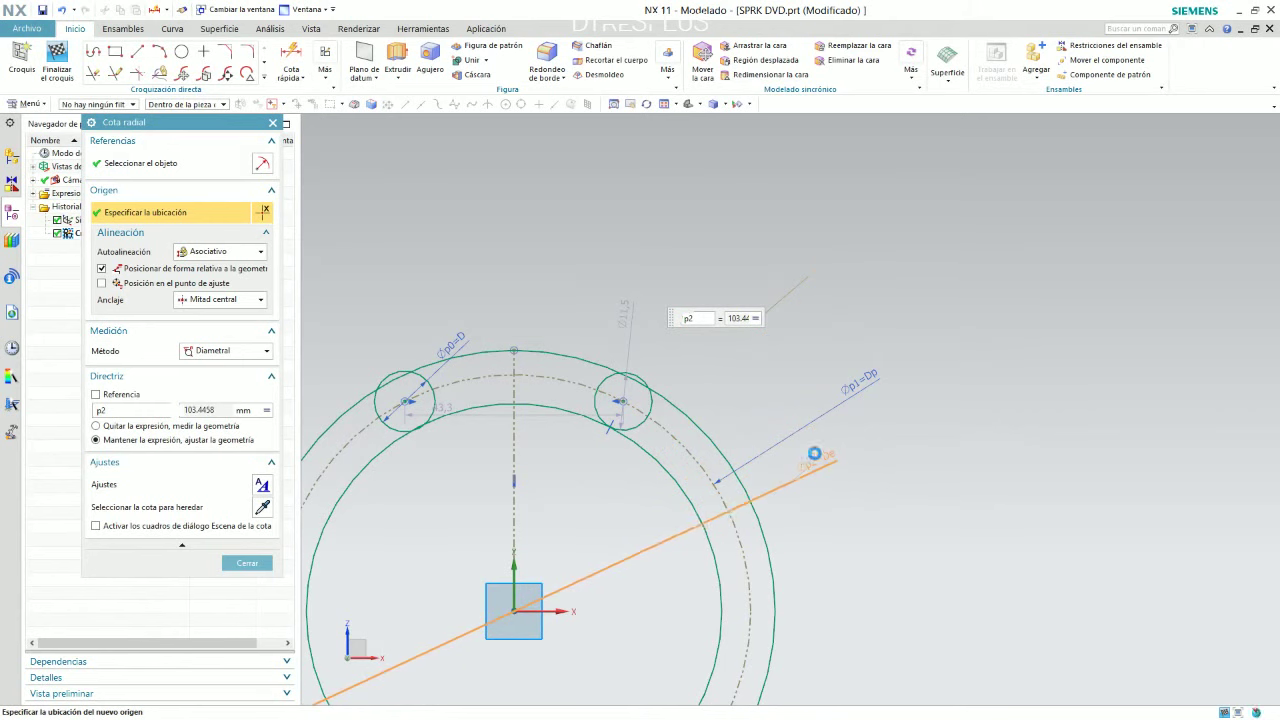
pyautogui.scroll(1, 736, 327)
pyautogui.scroll(-2, 634, 449)
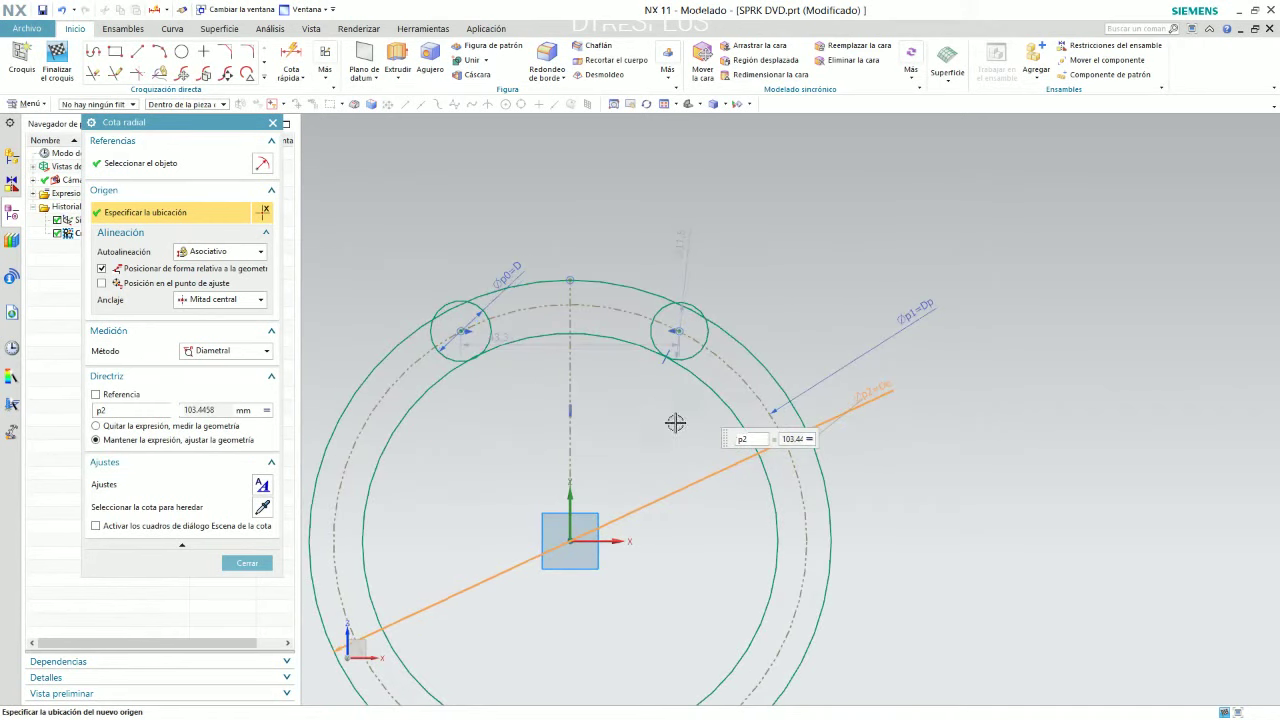
pyautogui.scroll(2, 669, 391)
pyautogui.scroll(-3, 671, 391)
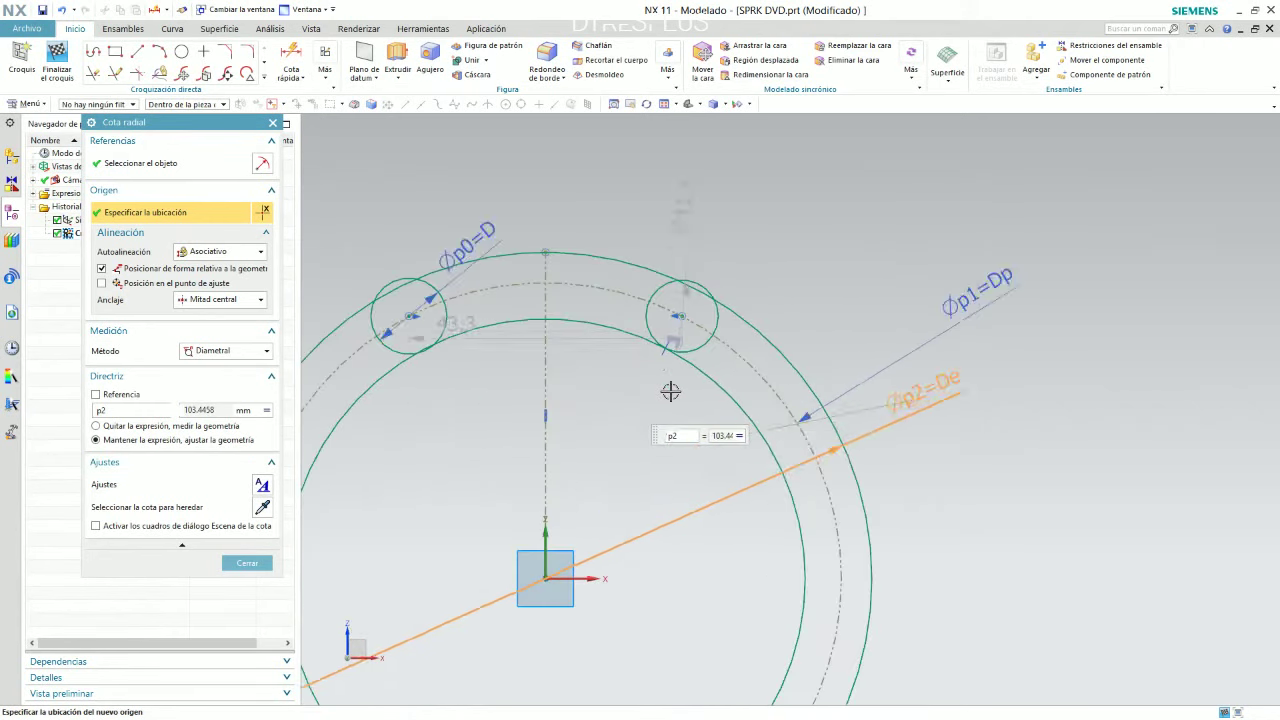
pyautogui.click(247, 563)
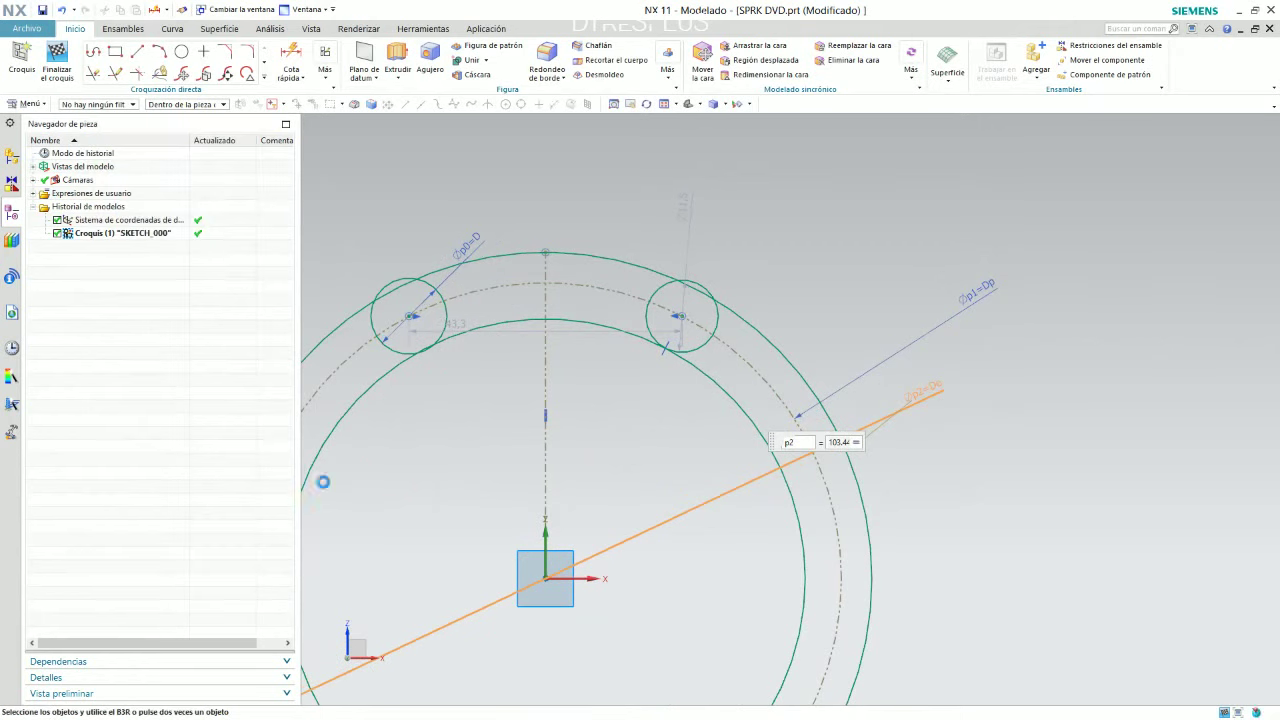
# Step: Give the inner root circle a diameter dimension p3 set to Df
pyautogui.scroll(2, 532, 296)
pyautogui.scroll(-2, 650, 360)
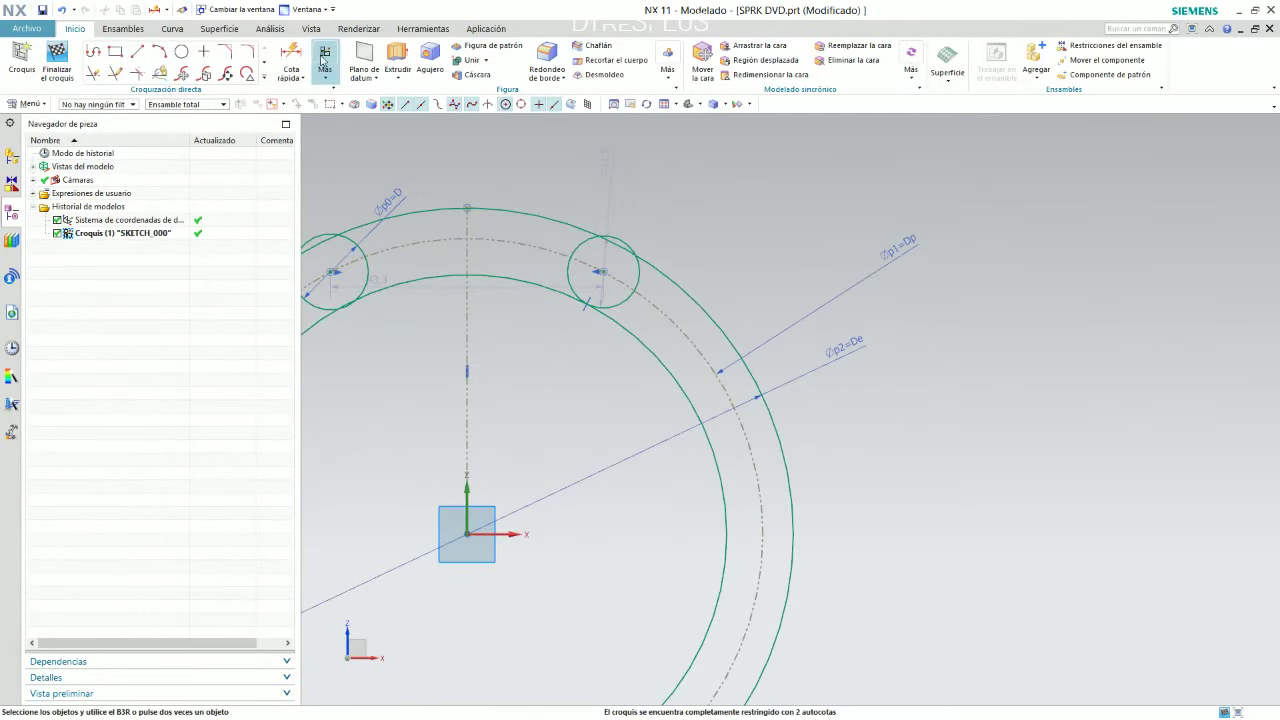
pyautogui.click(290, 62)
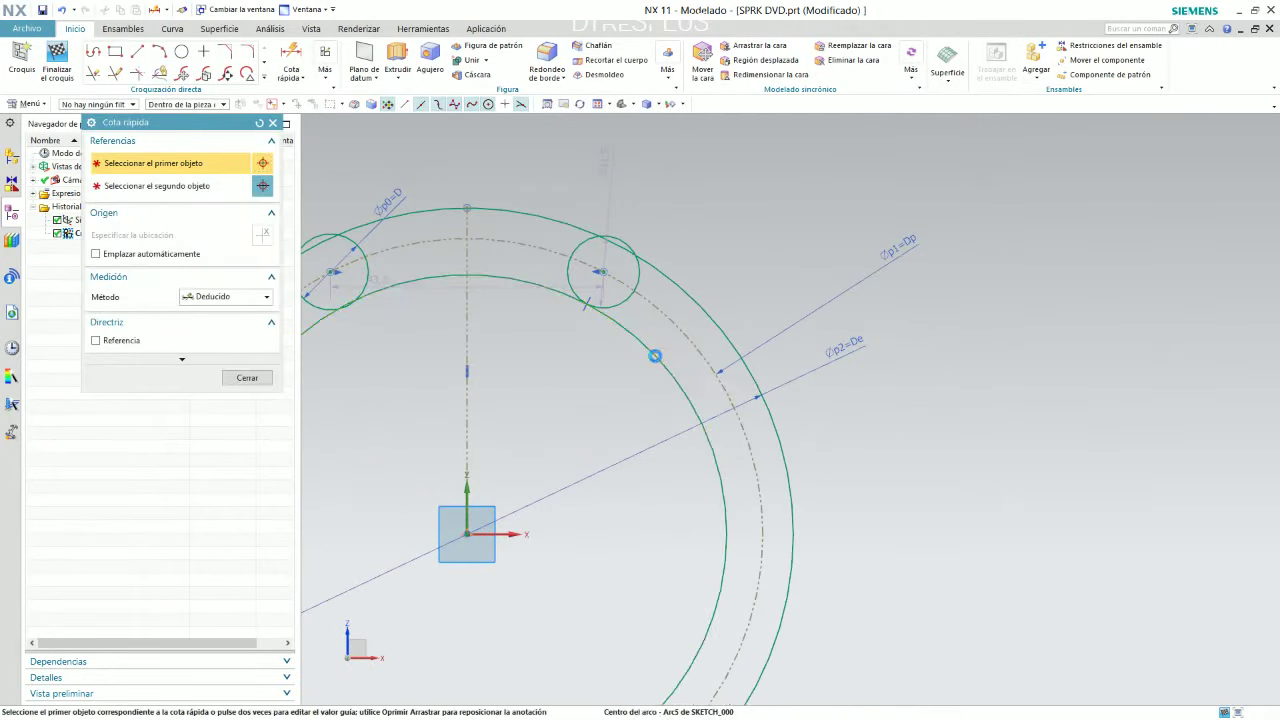
pyautogui.click(652, 356)
pyautogui.click(748, 283)
pyautogui.write('D')
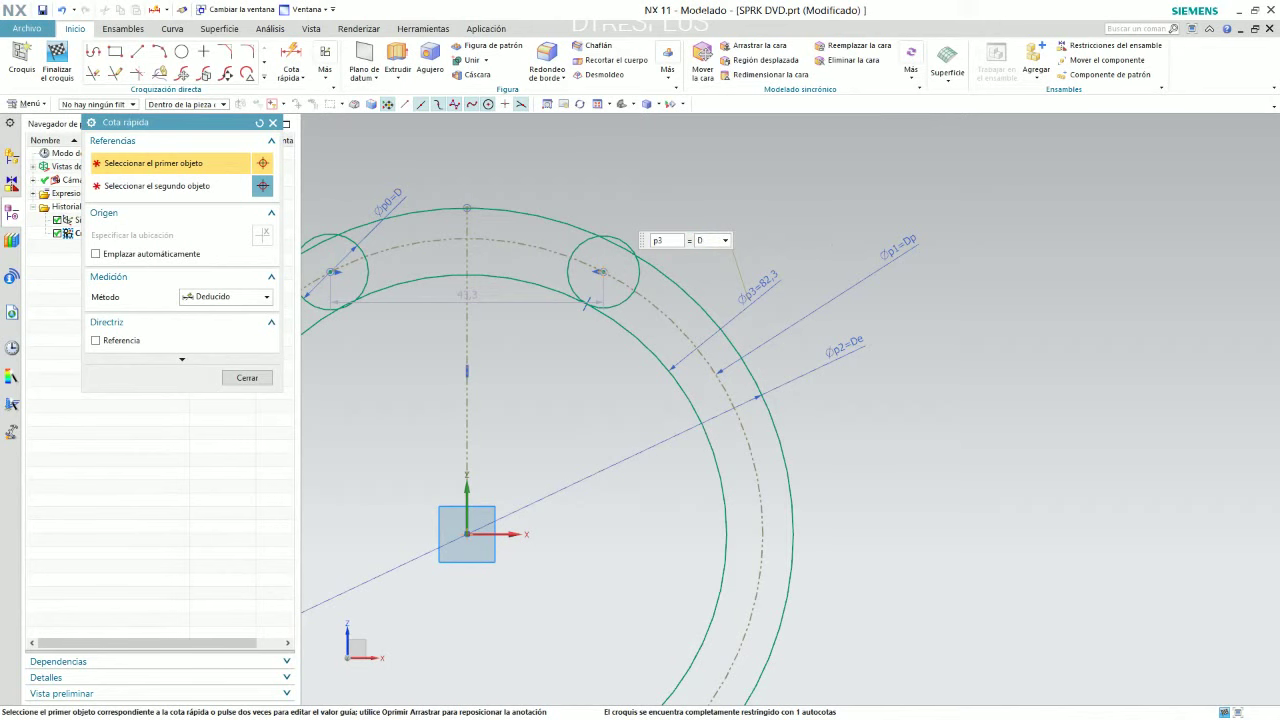
pyautogui.write('f')
pyautogui.press('Return')
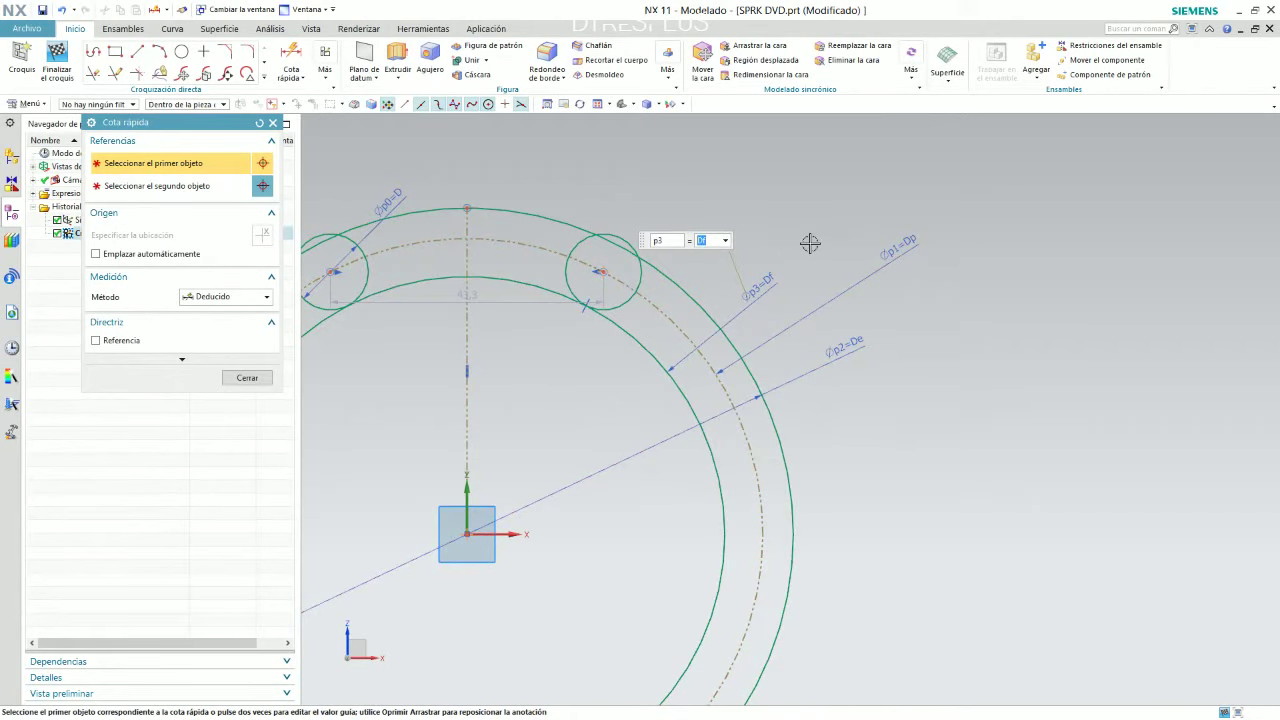
pyautogui.press('Escape')
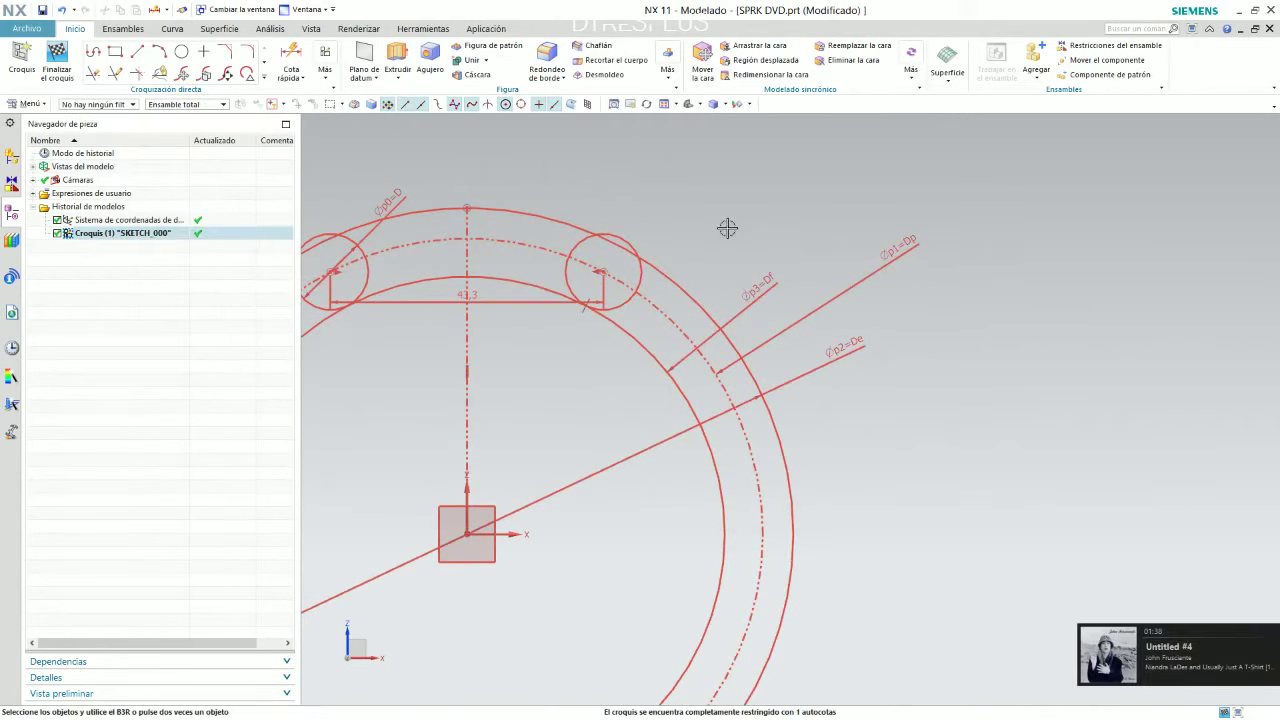
# Step: Fit the ring in view and inspect the right roller circle
pyautogui.hotkey('ctrl', 'f')
pyautogui.scroll(3, 700, 240)
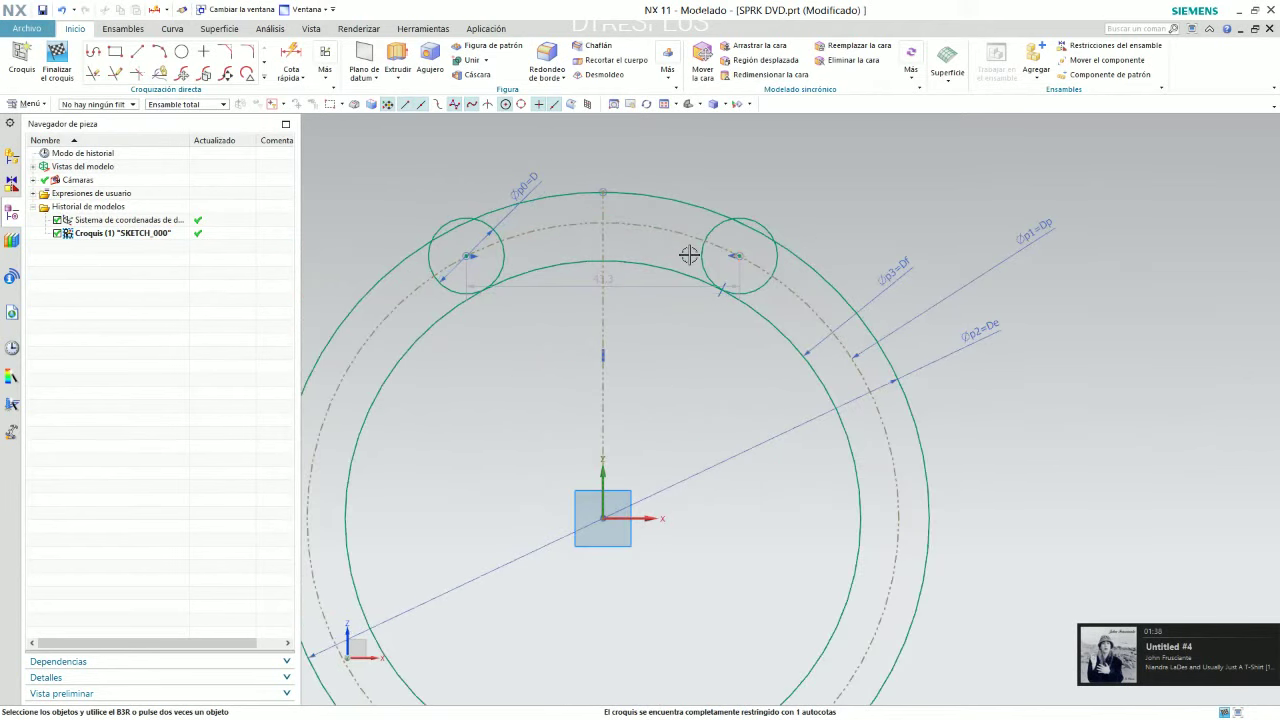
pyautogui.scroll(1, 689, 255)
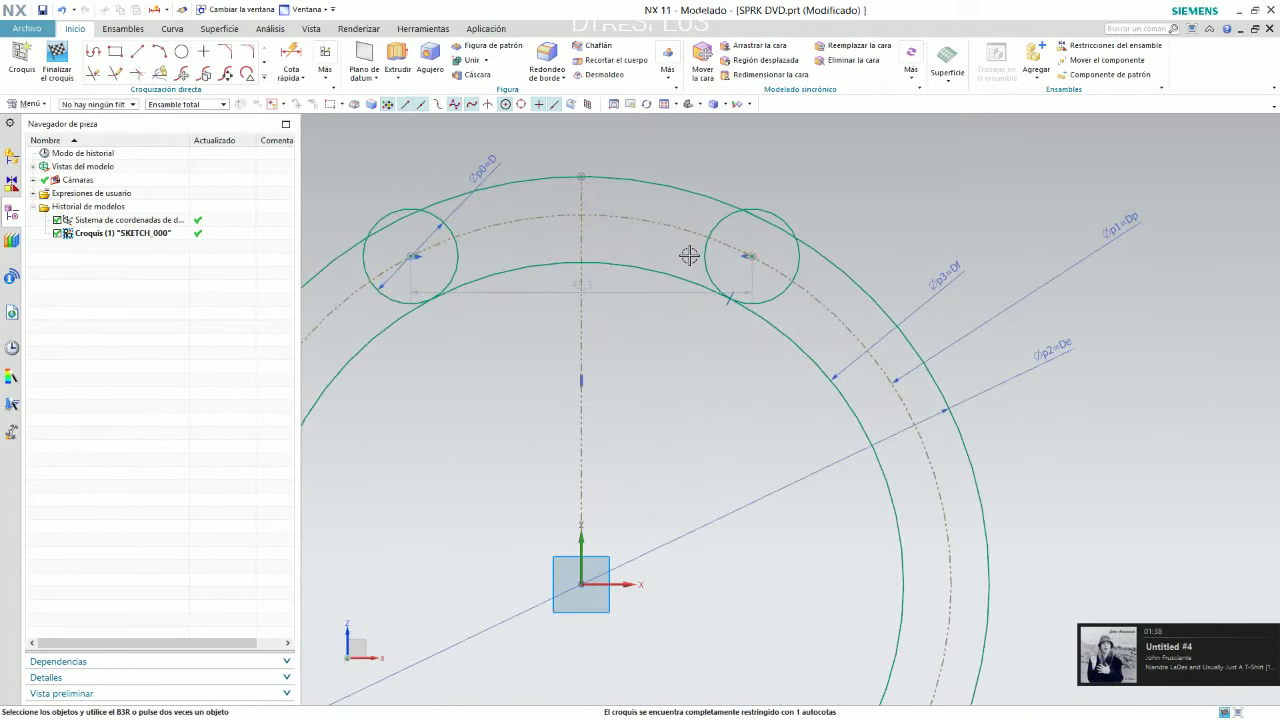
pyautogui.click(801, 266)
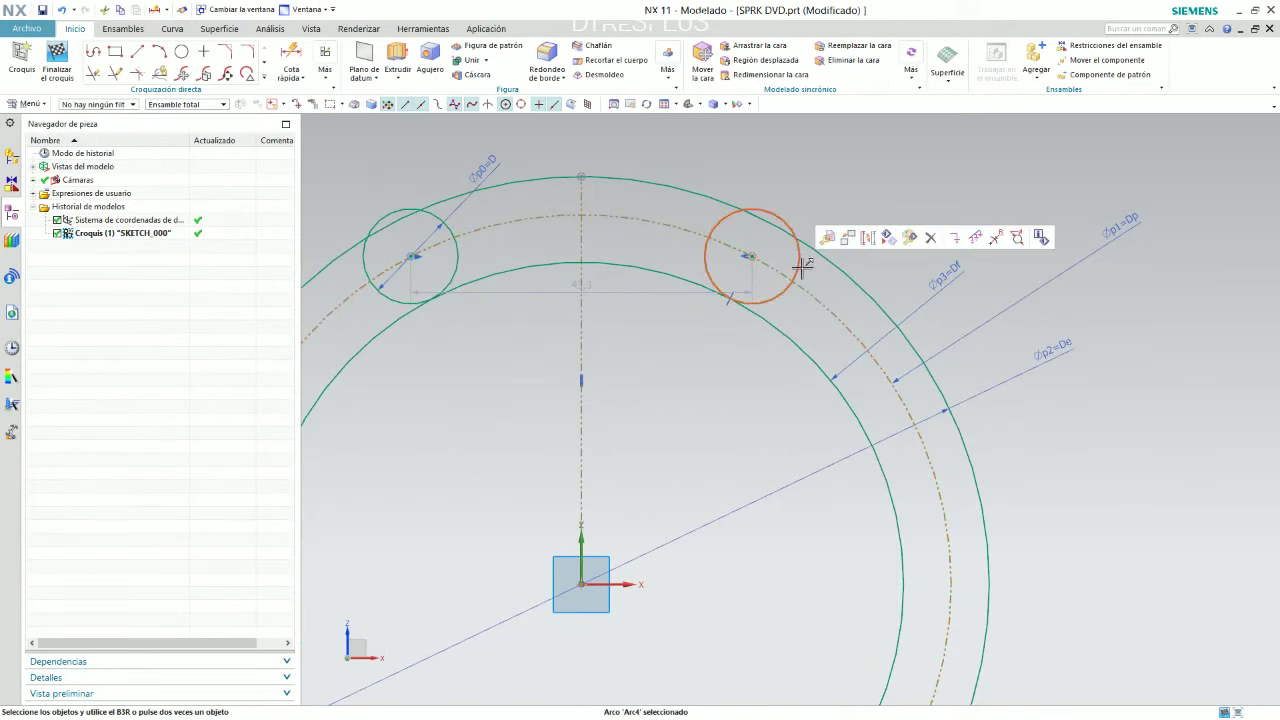
pyautogui.scroll(-1, 765, 282)
pyautogui.scroll(2, 577, 283)
pyautogui.press('Escape')
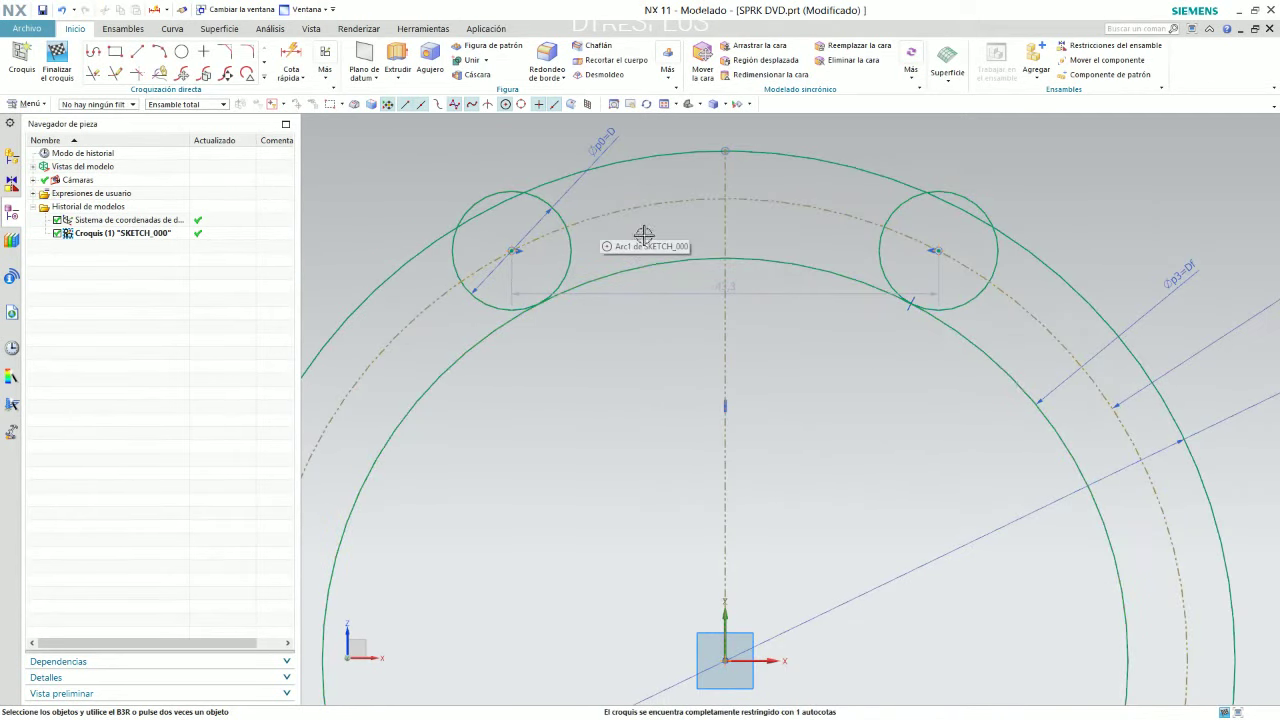
# Step: Open the Expressions table with Ctrl+E to review p0–p3 tied to D, Dp, De, Df
pyautogui.scroll(-1, 643, 234)
pyautogui.scroll(1, 932, 273)
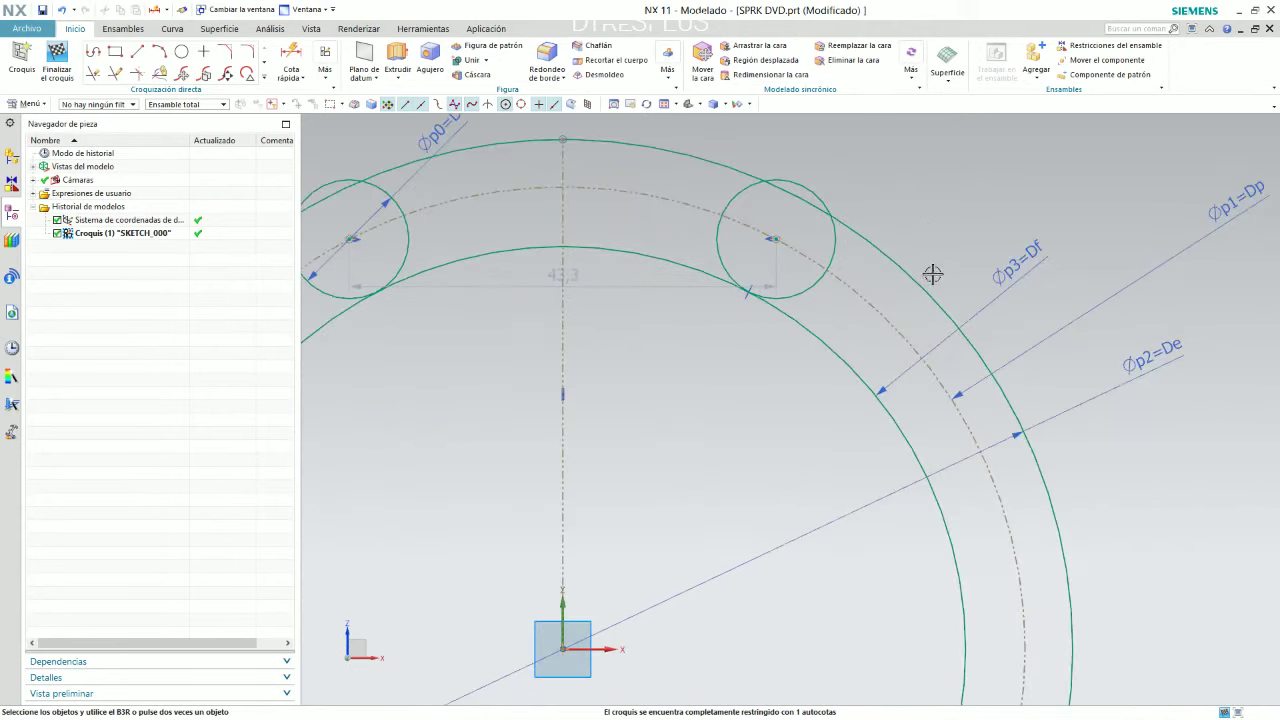
pyautogui.scroll(-4, 930, 230)
pyautogui.scroll(-2, 826, 180)
pyautogui.scroll(4, 820, 158)
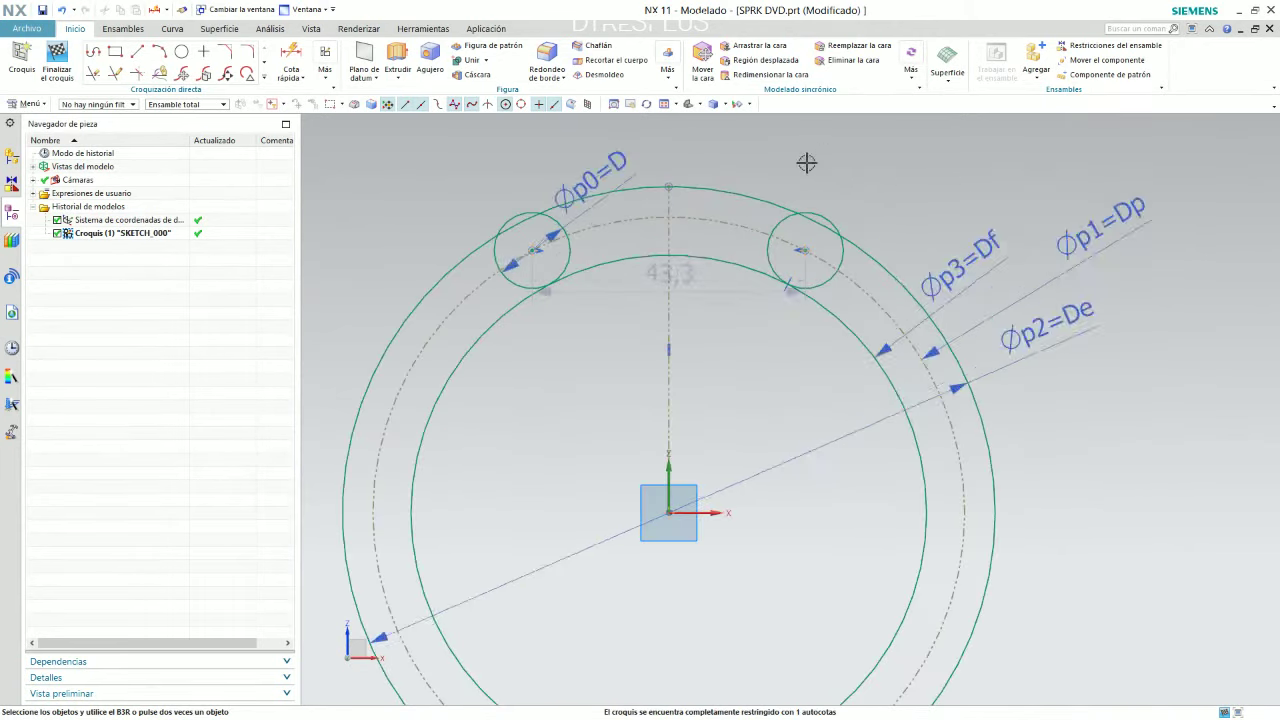
pyautogui.scroll(2, 703, 188)
pyautogui.scroll(2, 477, 320)
pyautogui.scroll(3, 629, 277)
pyautogui.scroll(-3, 613, 296)
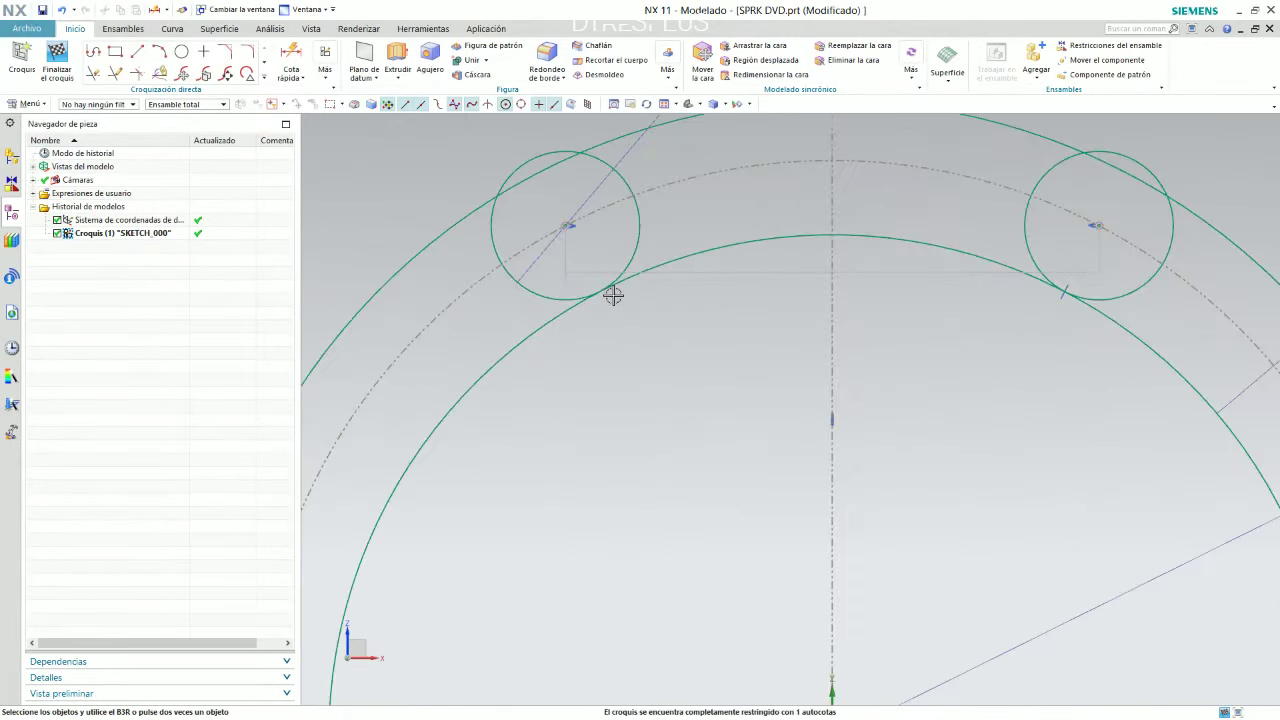
pyautogui.scroll(-3, 613, 296)
pyautogui.scroll(3, 863, 231)
pyautogui.scroll(-1, 800, 245)
pyautogui.click(749, 258)
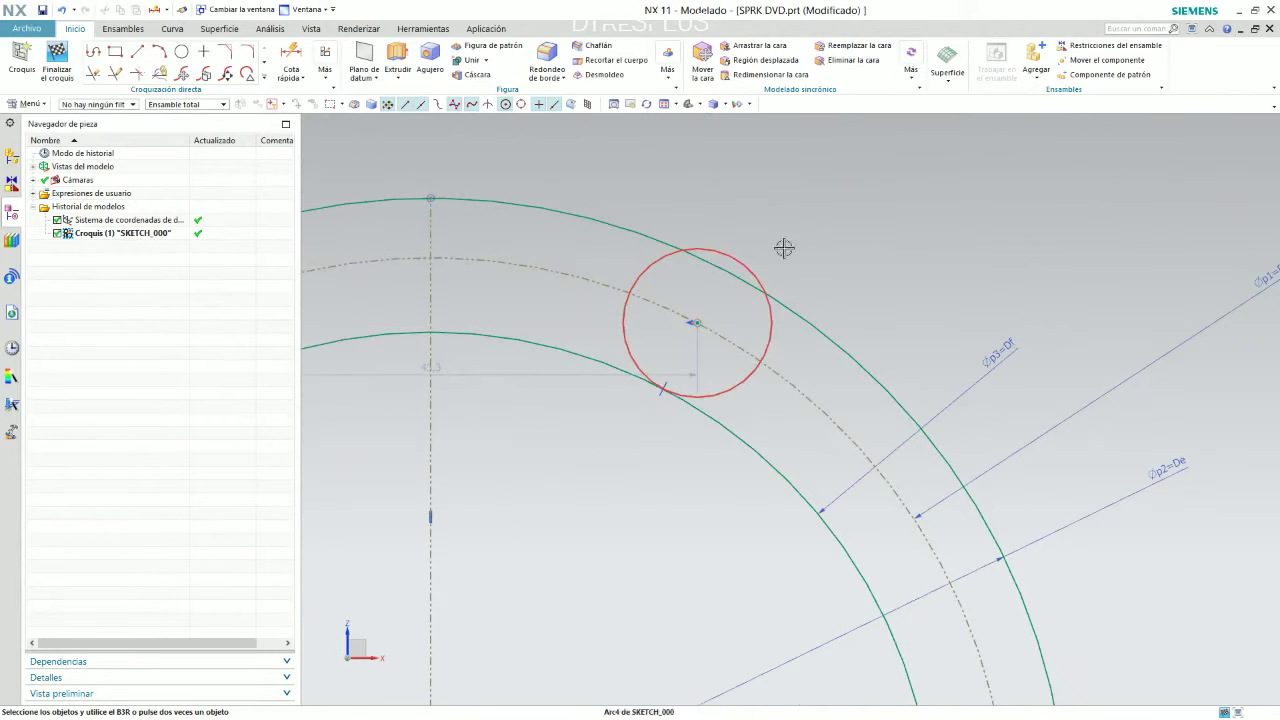
pyautogui.scroll(-2, 806, 240)
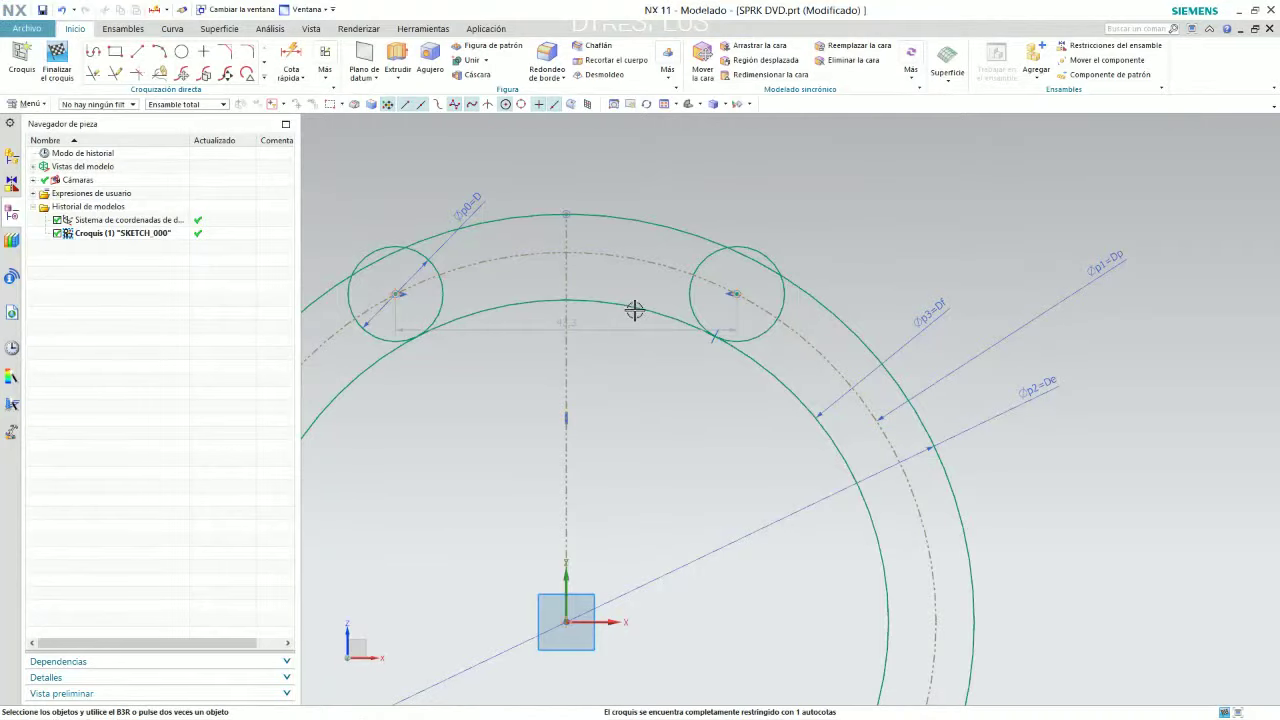
pyautogui.hotkey('ctrl', 'e')
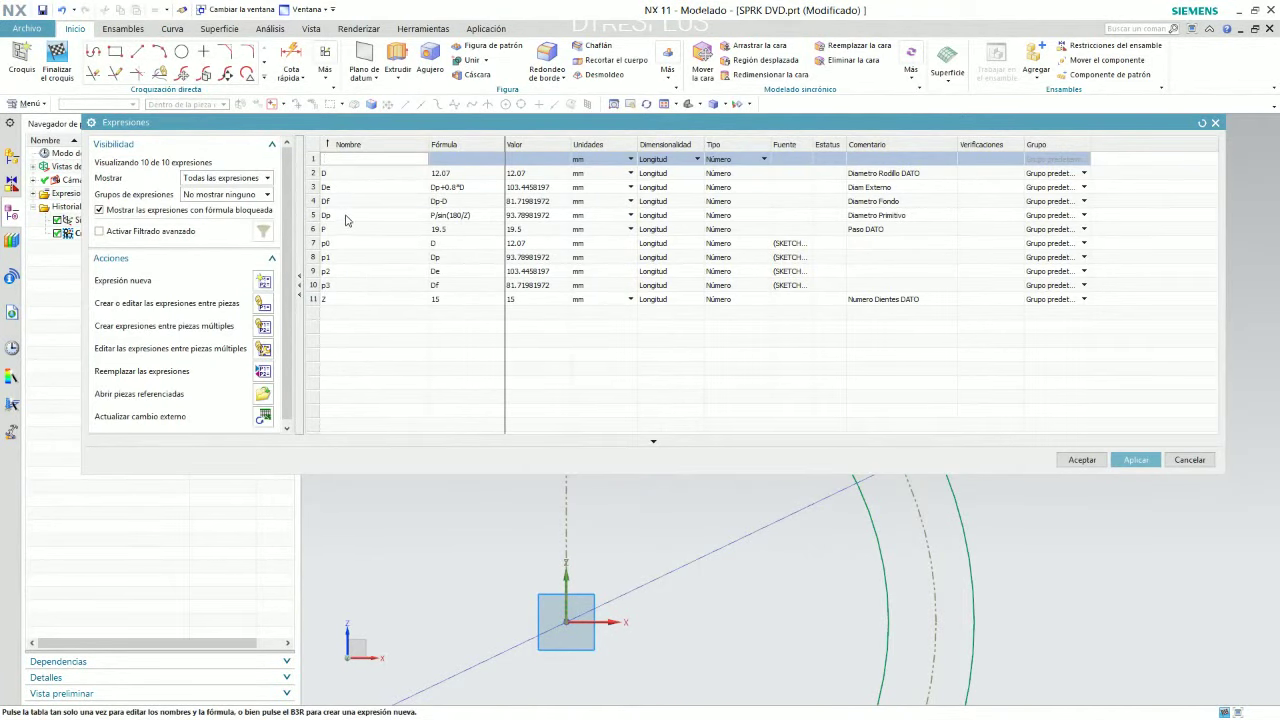
# Step: Check Df's formula Dp-D, then bring up the roller-chain tables in Photo Viewer
pyautogui.click(366, 205)
pyautogui.click(442, 204)
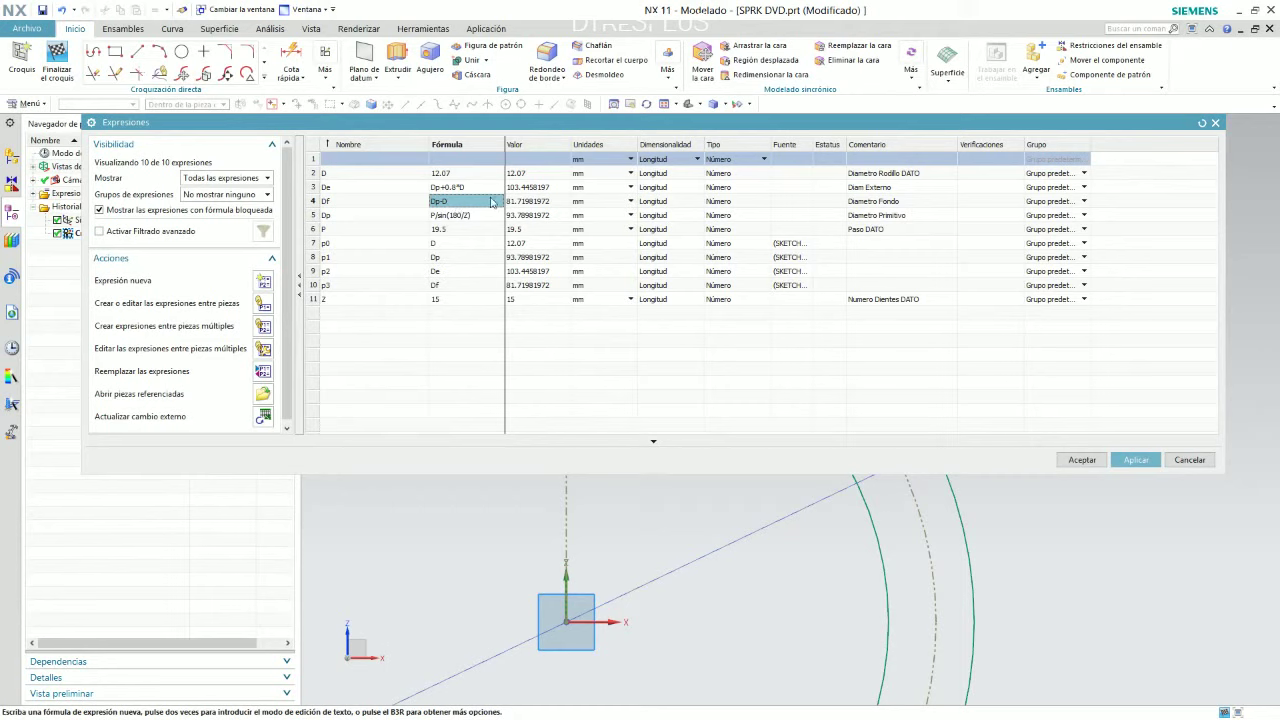
pyautogui.hotkey('alt', 'Tab')
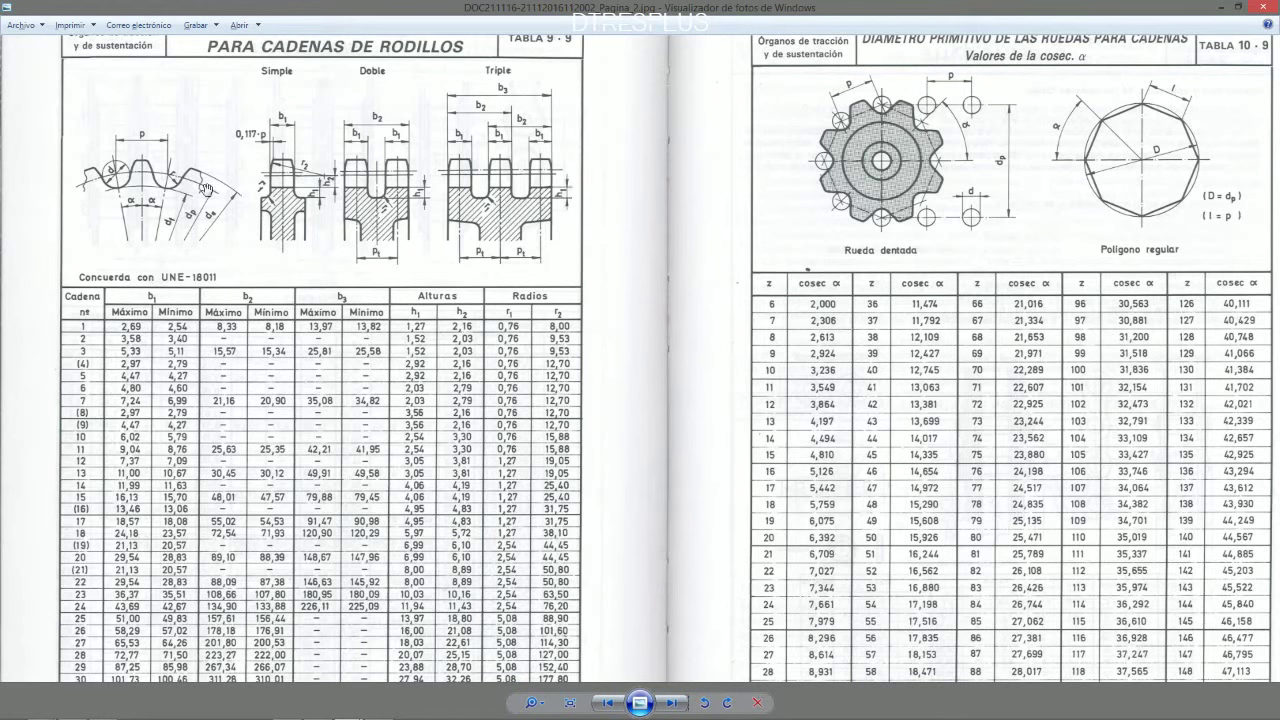
# Step: Return to Pagina_1.jpg and zoom in to read the root and outer diameter formulas
pyautogui.click(608, 702)
pyautogui.scroll(1, 372, 244)
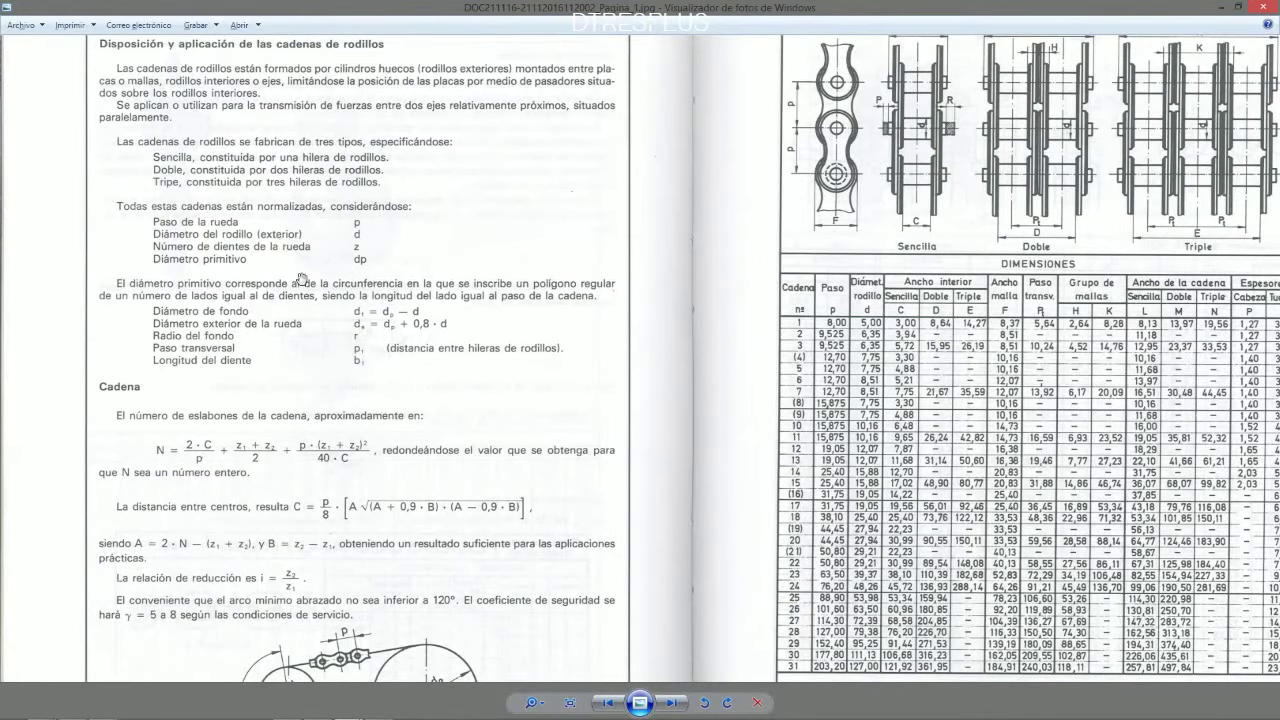
pyautogui.scroll(-1, 362, 310)
pyautogui.scroll(1, 370, 282)
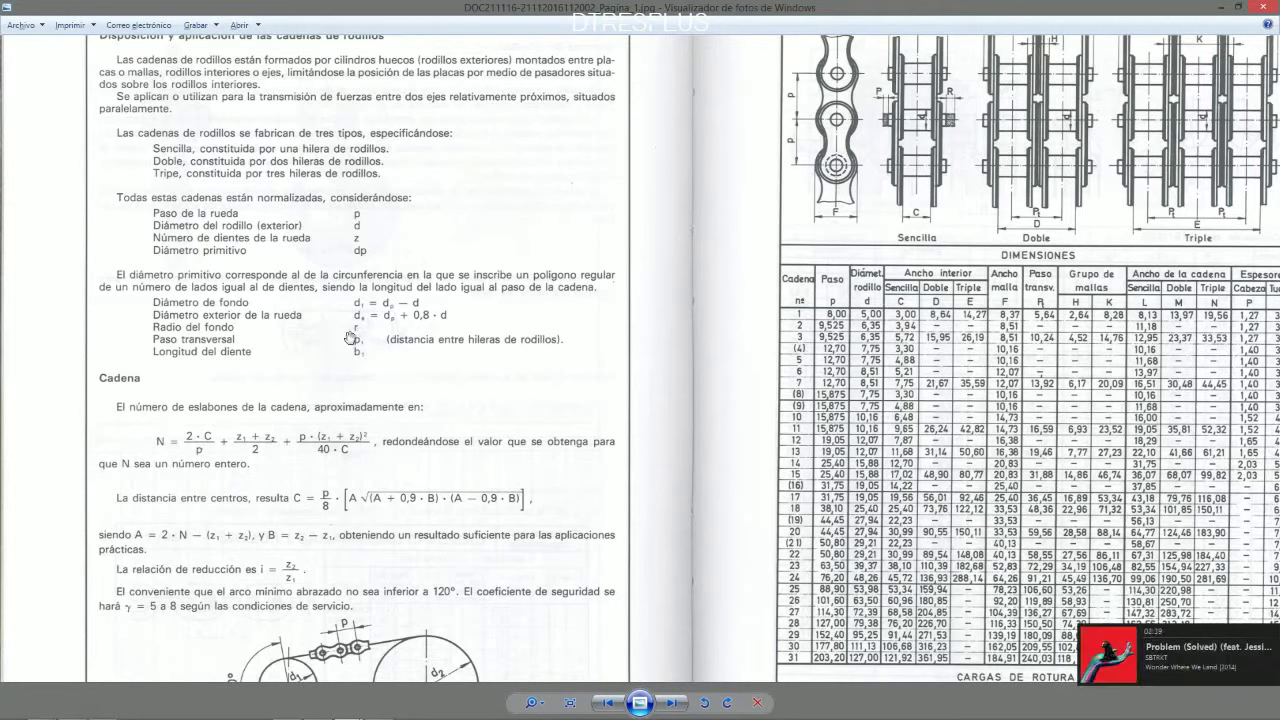
pyautogui.hotkey('alt', 'Tab')
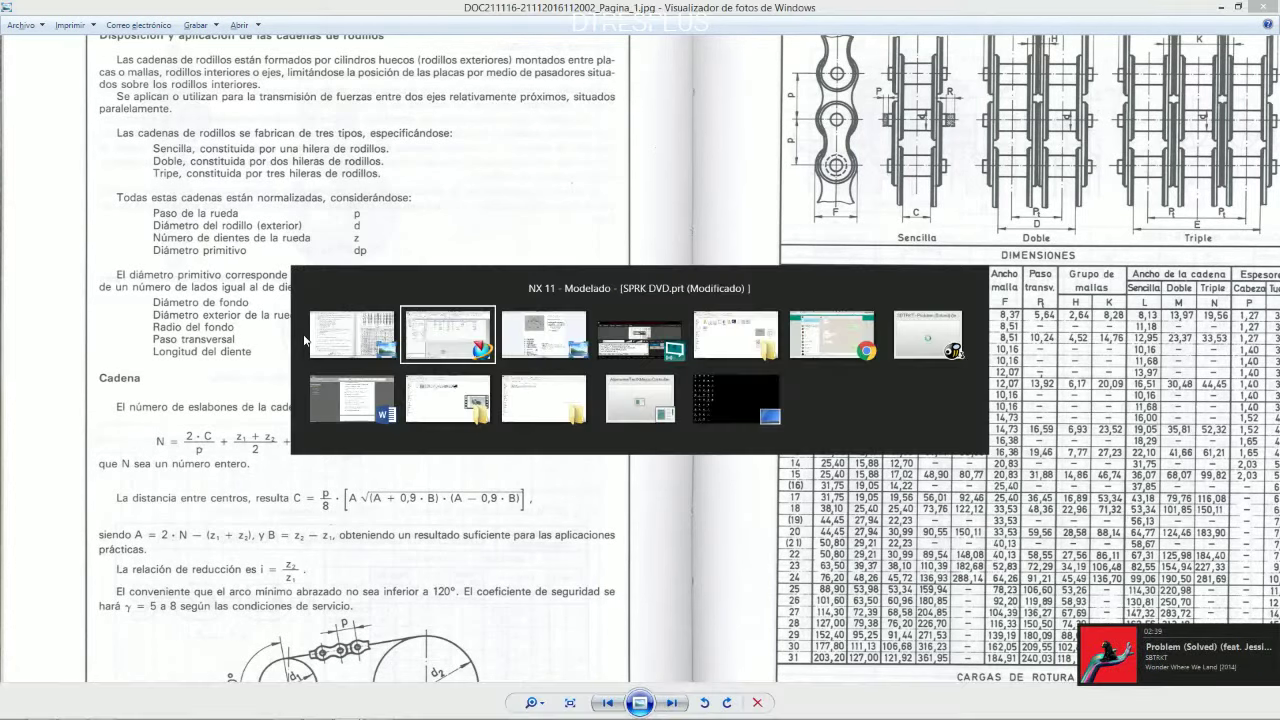
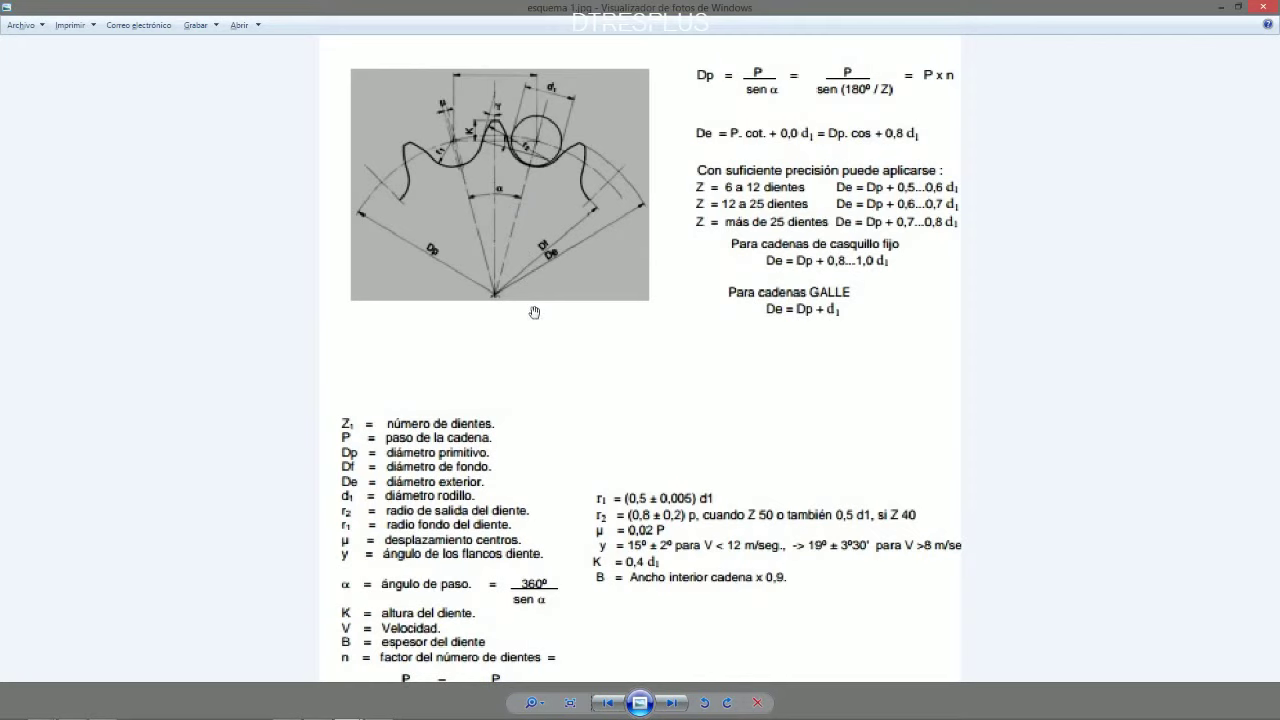
# Step: Show the scanned roller-chain dimension table, then return to NX's expression list
pyautogui.press('Left')
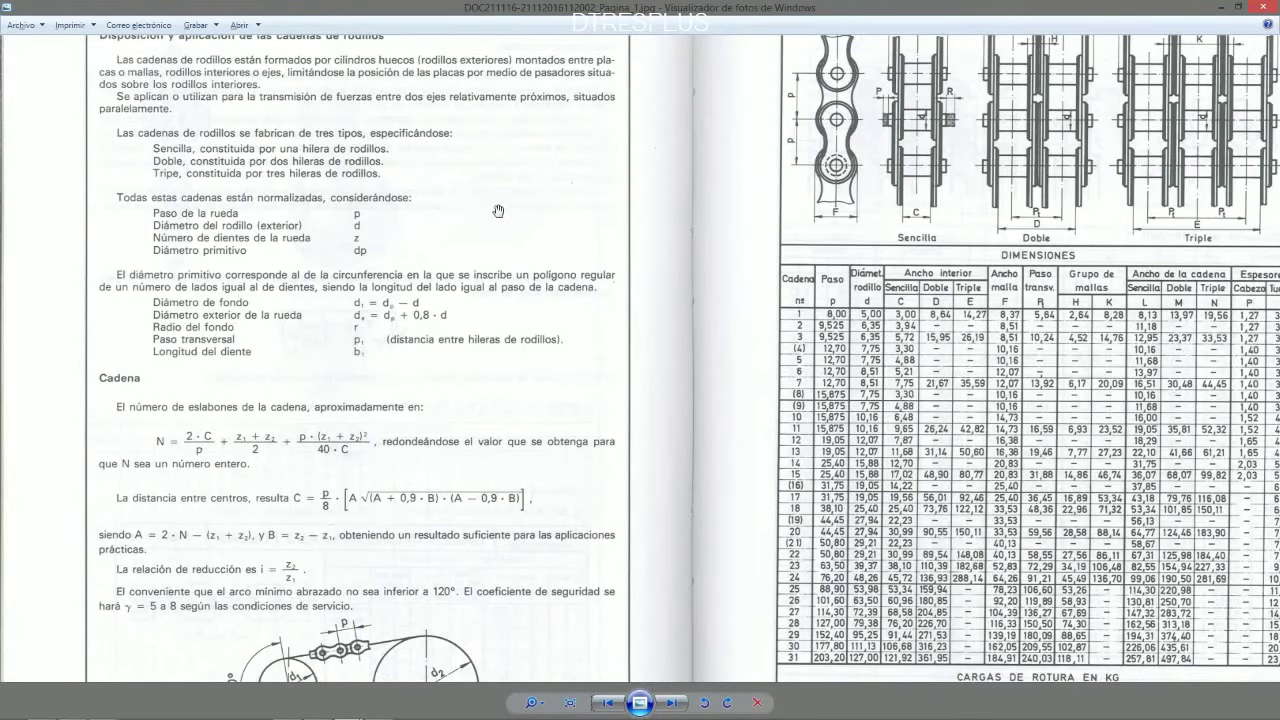
pyautogui.hotkey('alt', 'Tab')
pyautogui.hotkey('alt', 'Tab')
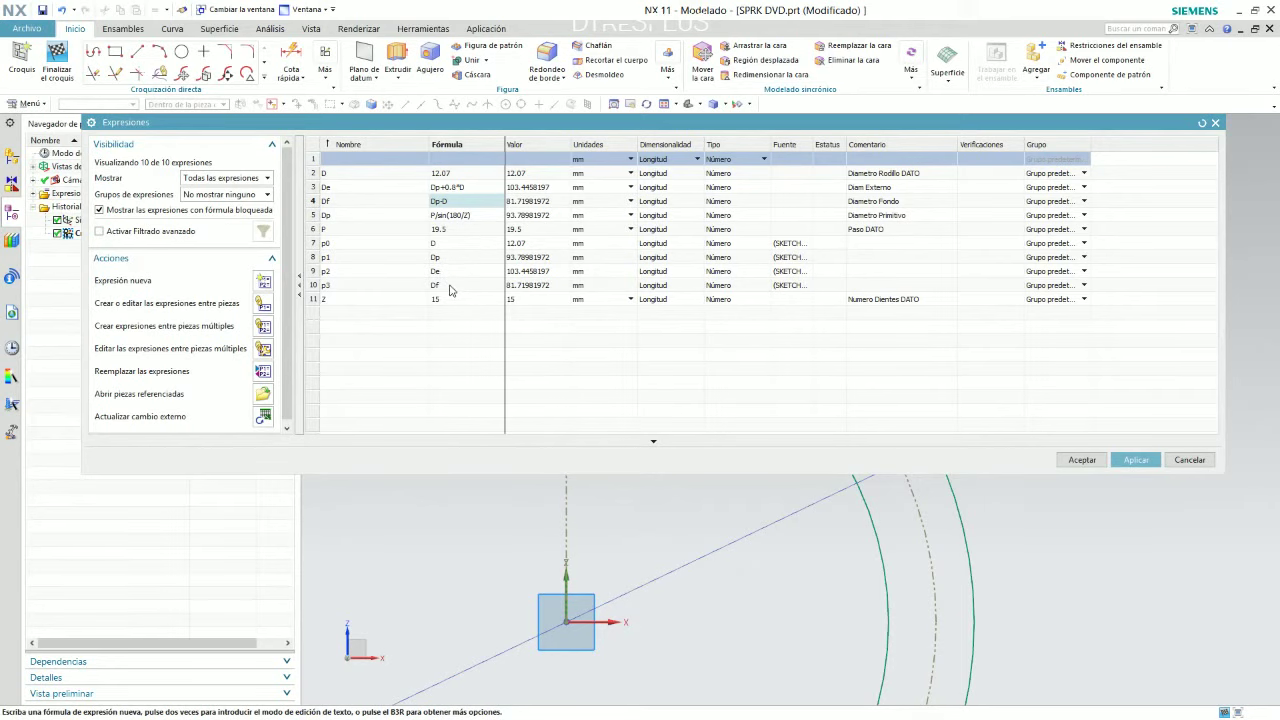
# Step: Accept the expressions and drive the roller spacing dimension p4 with the pitch P (19.5 mm)
pyautogui.click(1082, 460)
pyautogui.scroll(-1, 858, 277)
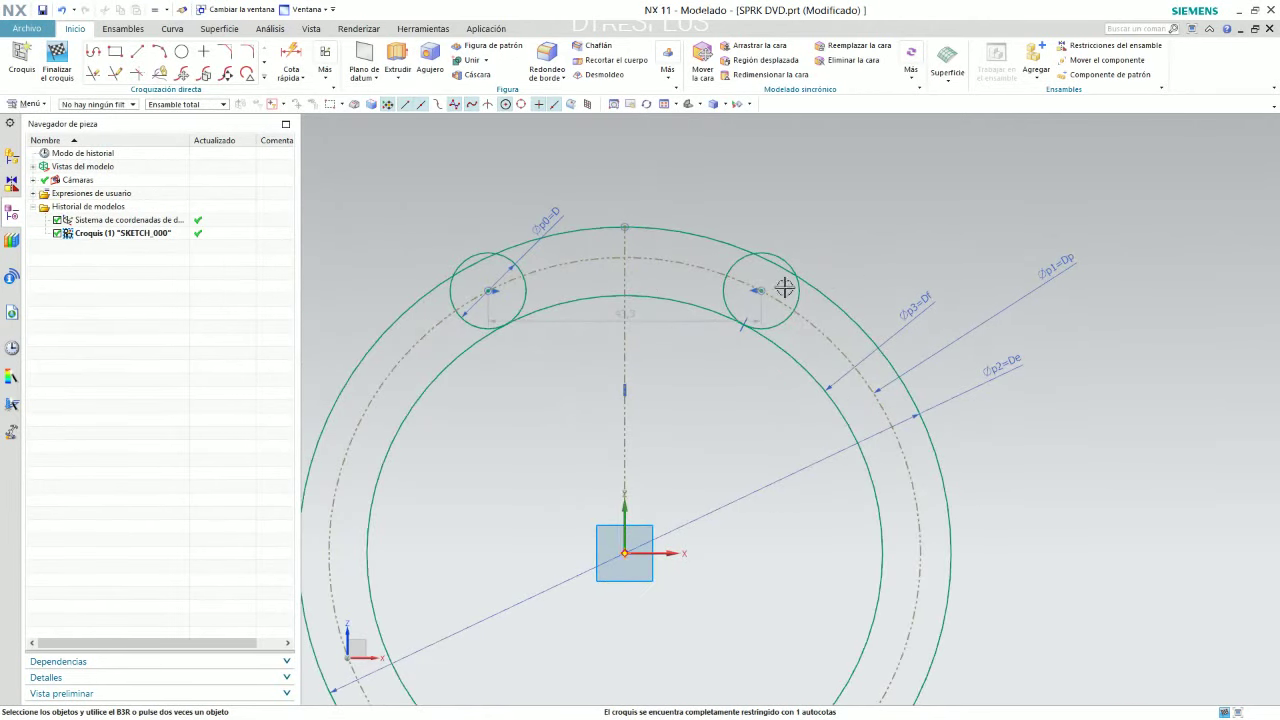
pyautogui.scroll(2, 523, 313)
pyautogui.scroll(3, 523, 313)
pyautogui.scroll(-3, 523, 313)
pyautogui.scroll(-2, 523, 313)
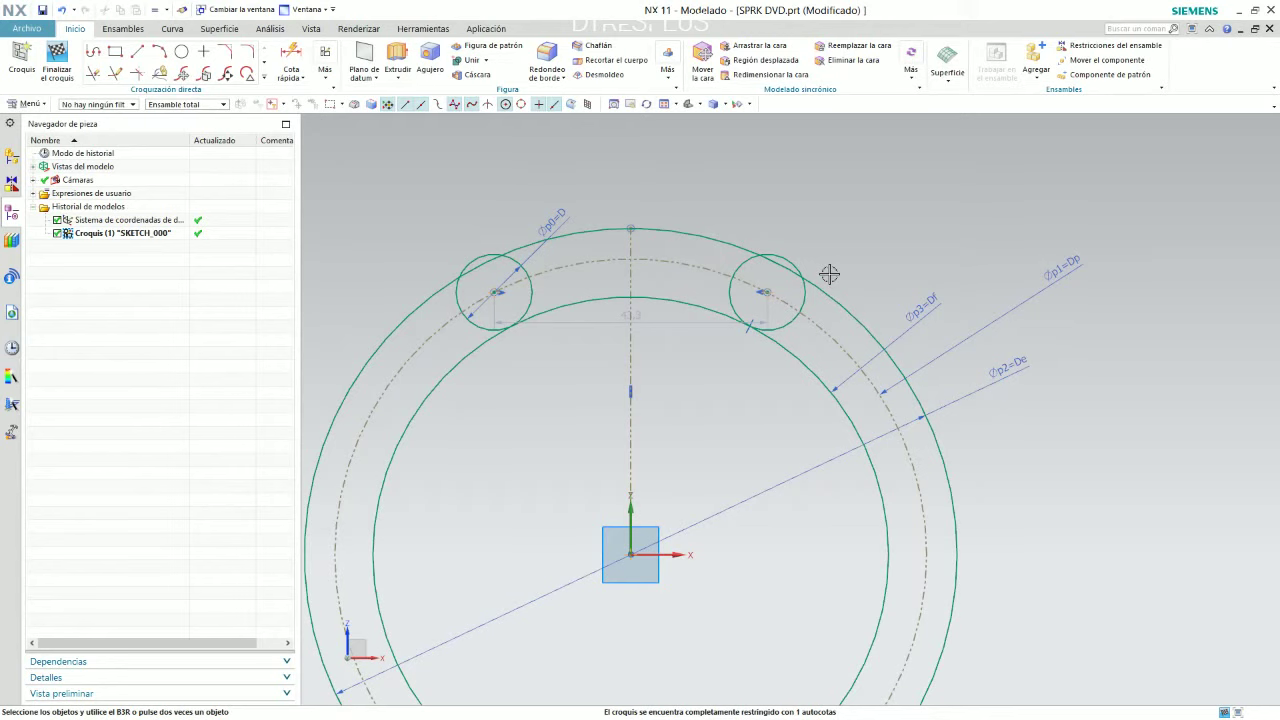
pyautogui.scroll(-2, 783, 153)
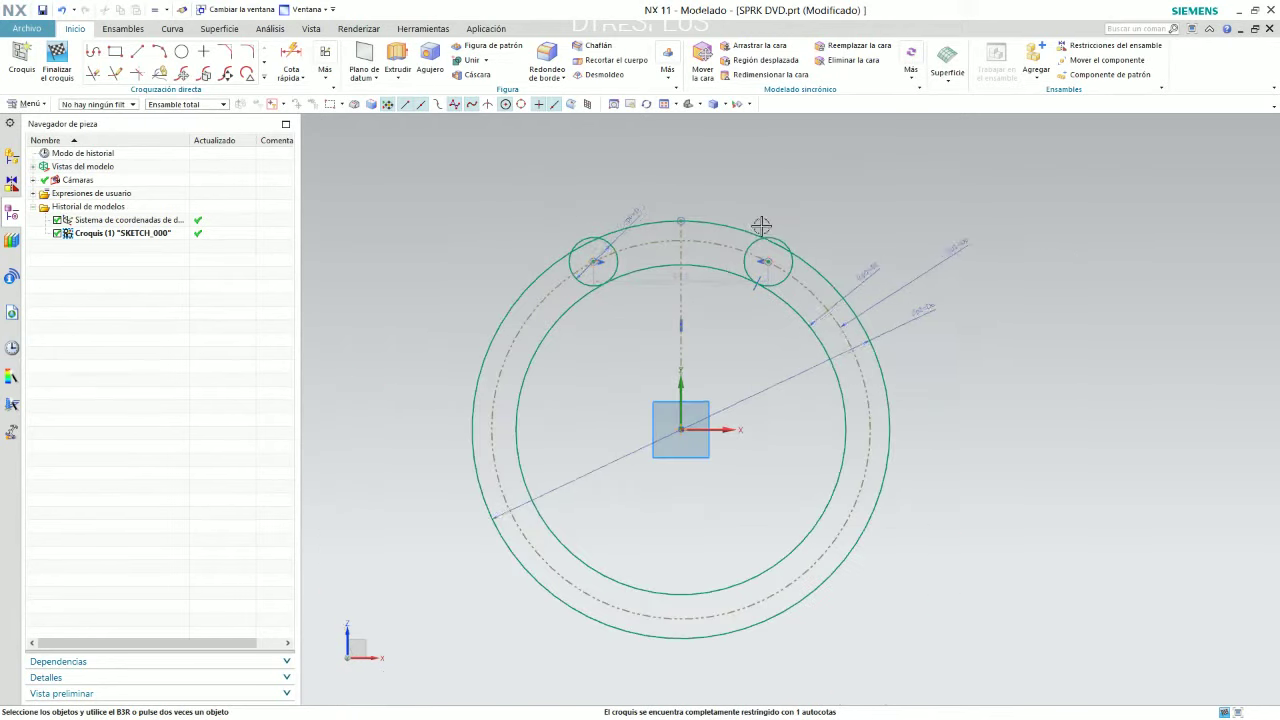
pyautogui.scroll(2, 764, 220)
pyautogui.moveTo(639, 296); pyautogui.dragTo(631, 160)
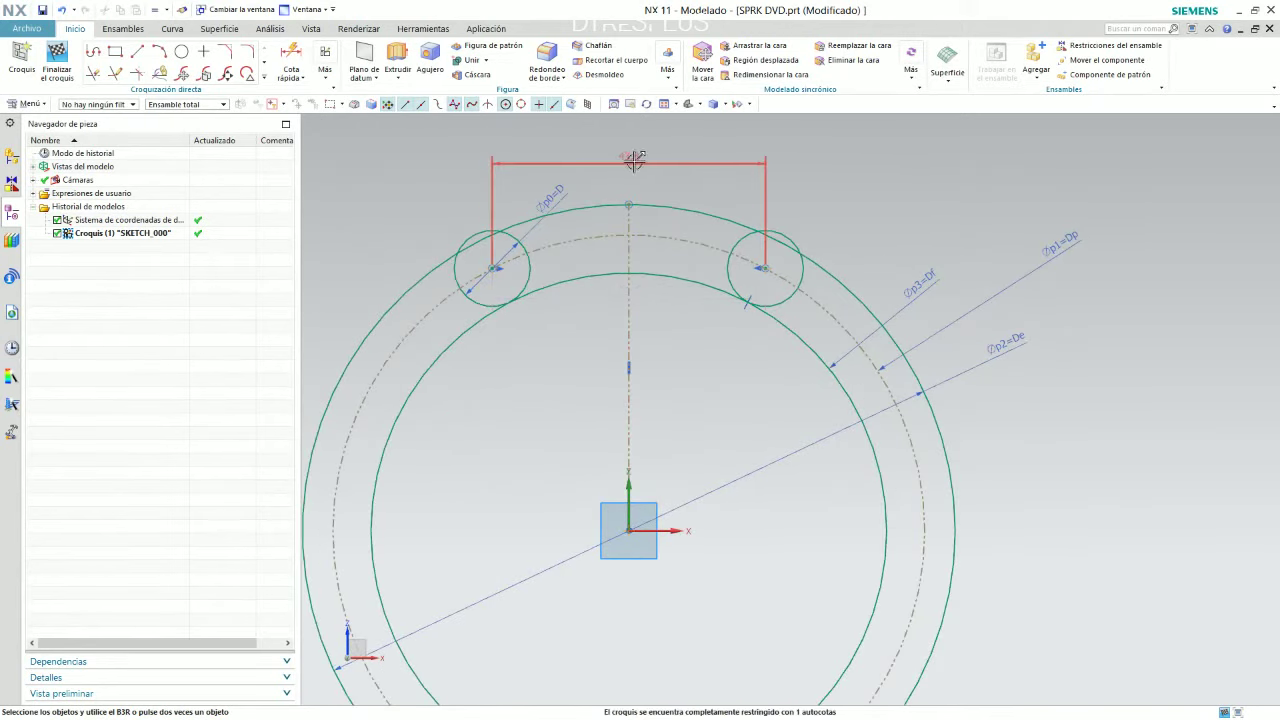
pyautogui.doubleClick(633, 170)
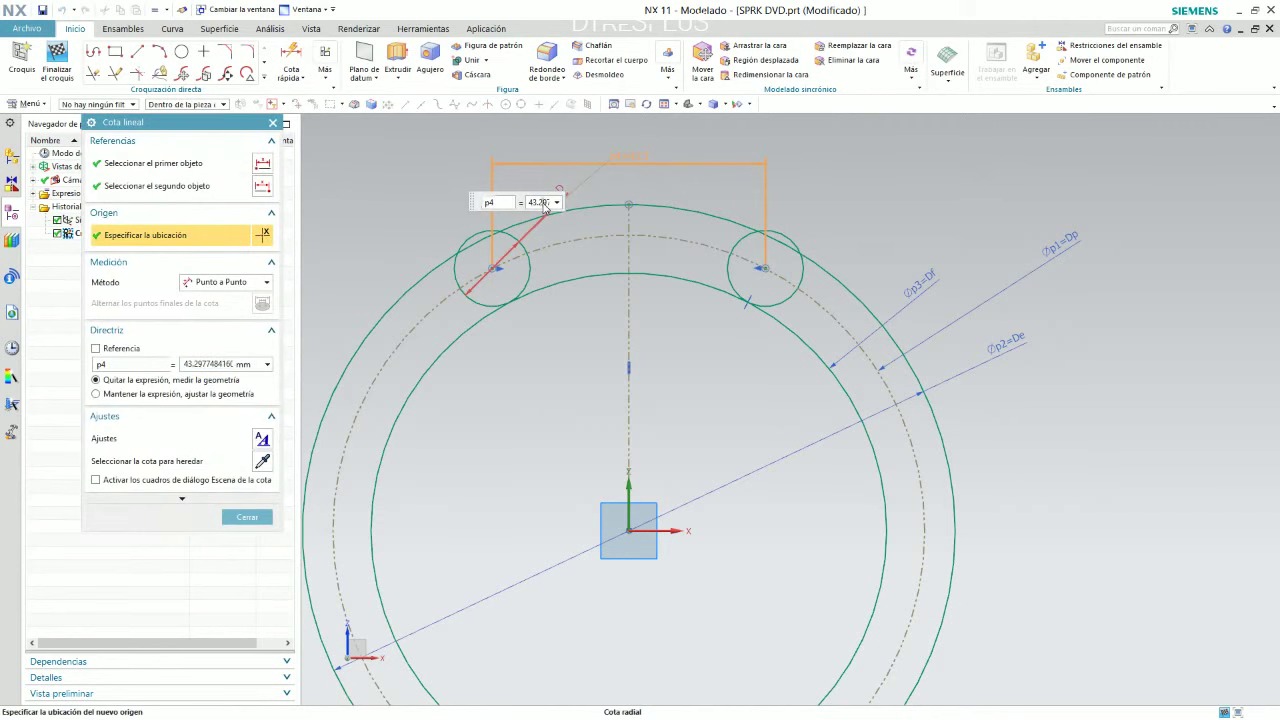
pyautogui.write('P')
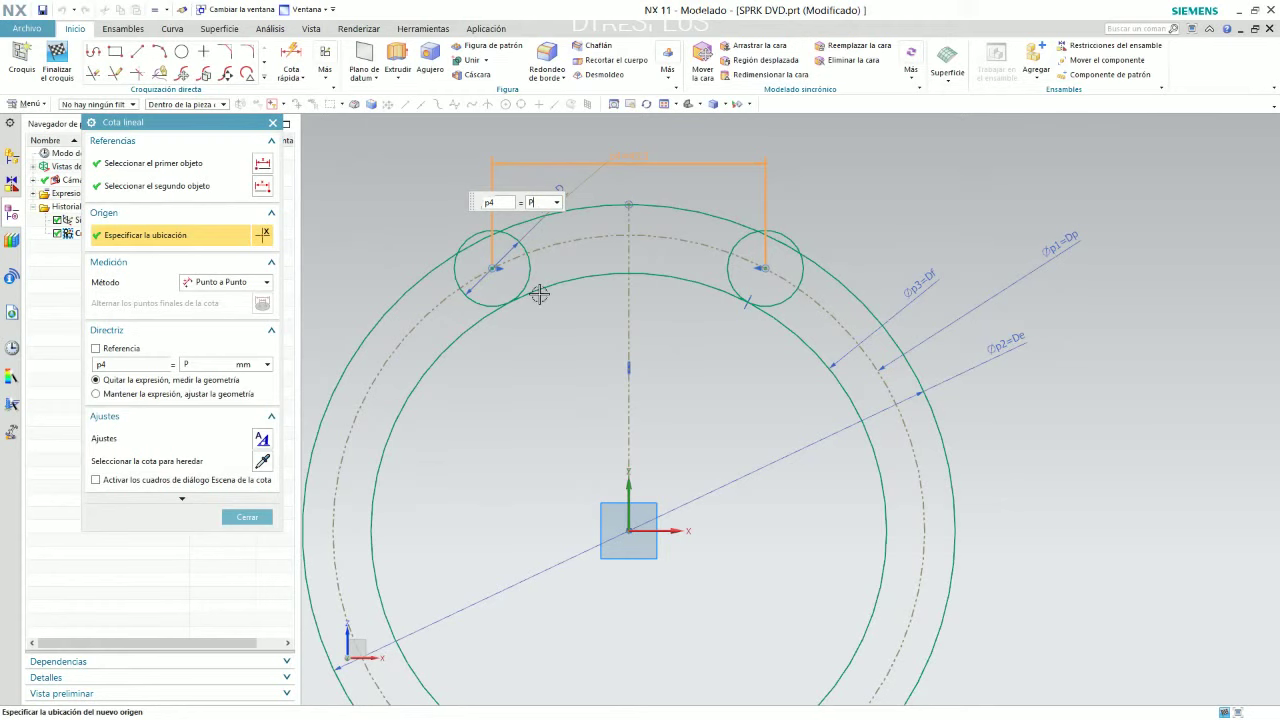
pyautogui.press('Return')
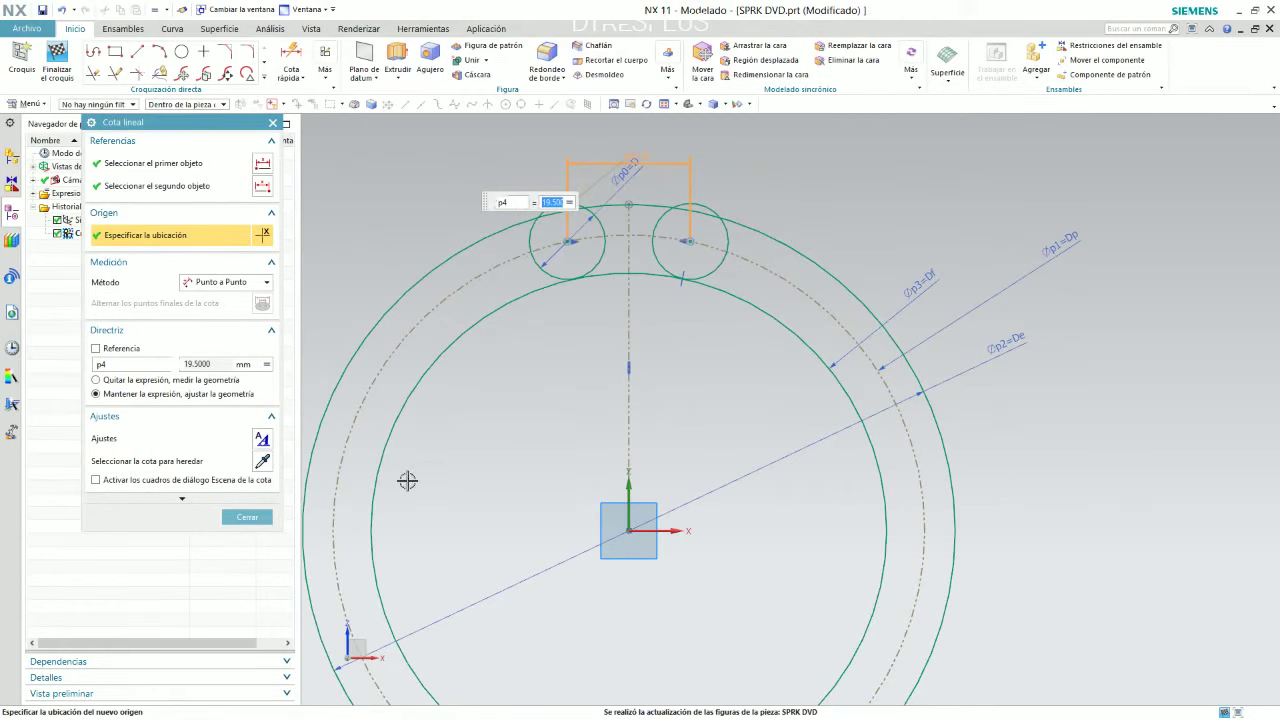
pyautogui.click(241, 515)
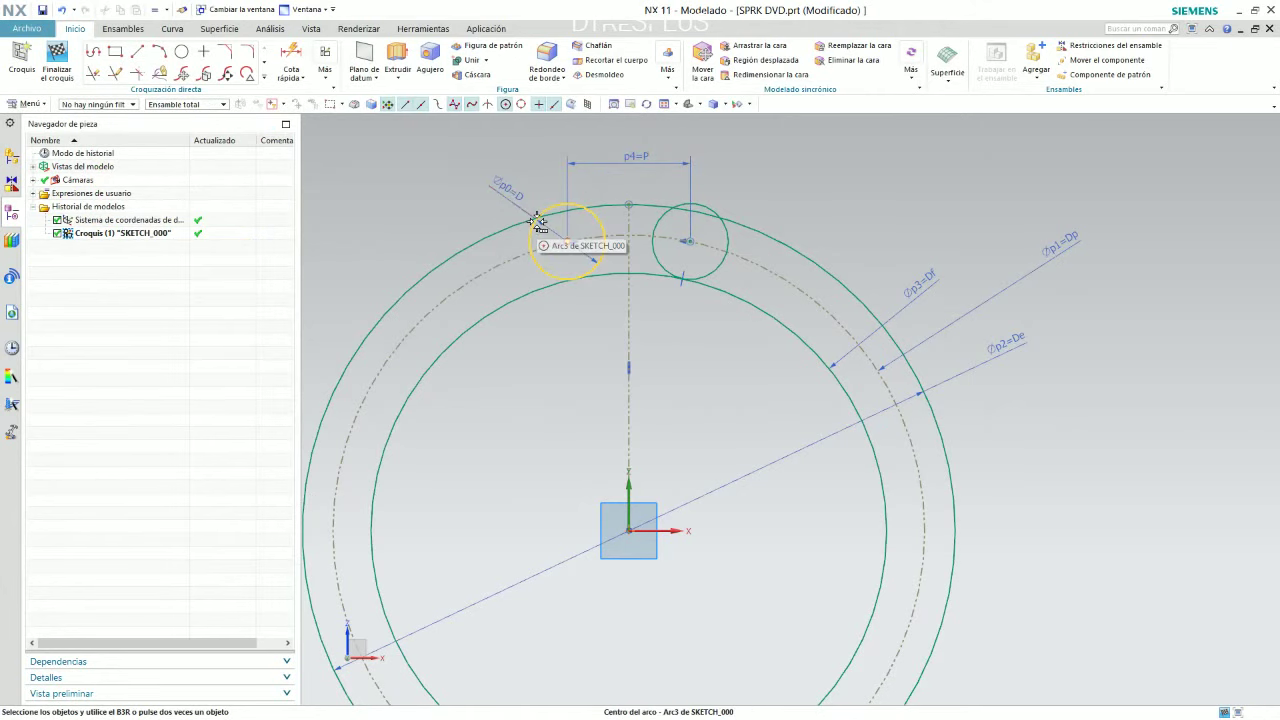
pyautogui.scroll(-1, 716, 288)
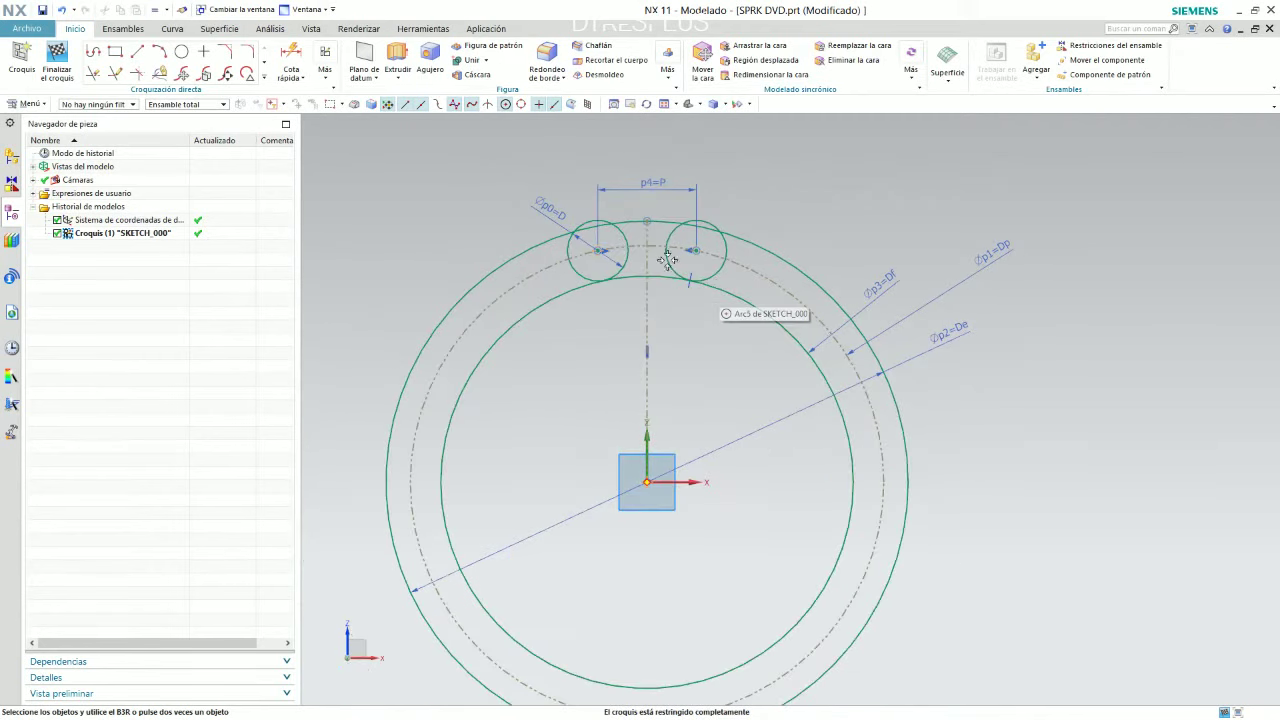
pyautogui.scroll(4, 660, 183)
pyautogui.scroll(3, 634, 220)
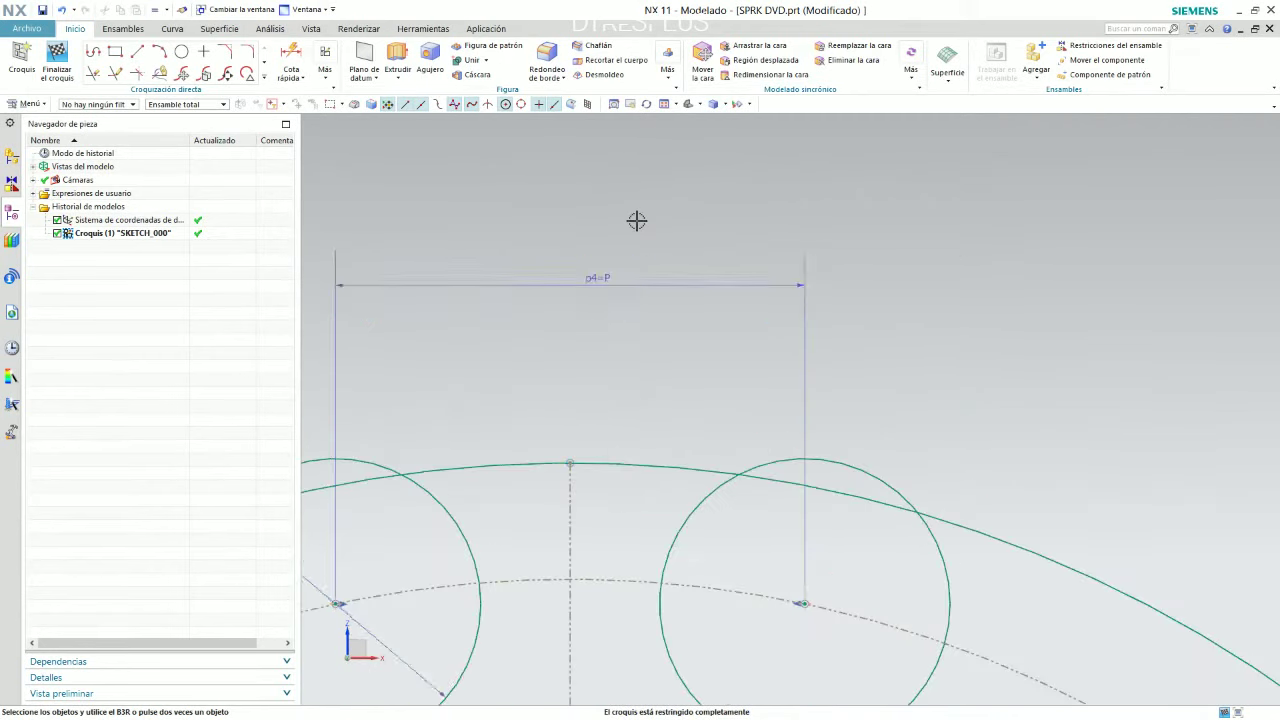
pyautogui.scroll(-2, 601, 349)
pyautogui.scroll(2, 601, 349)
# Step: Draw a flank line from the outer arc tangent to the left roller circle and trim its overhang
pyautogui.click(137, 51)
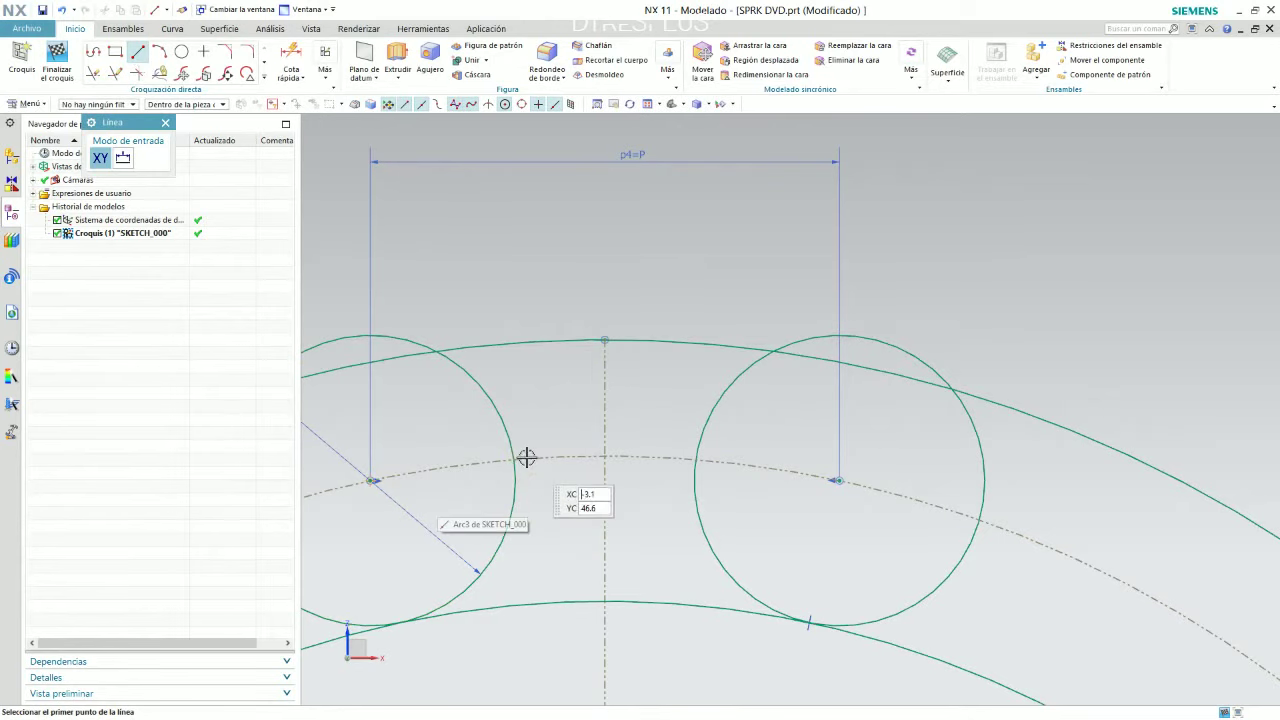
pyautogui.click(546, 338)
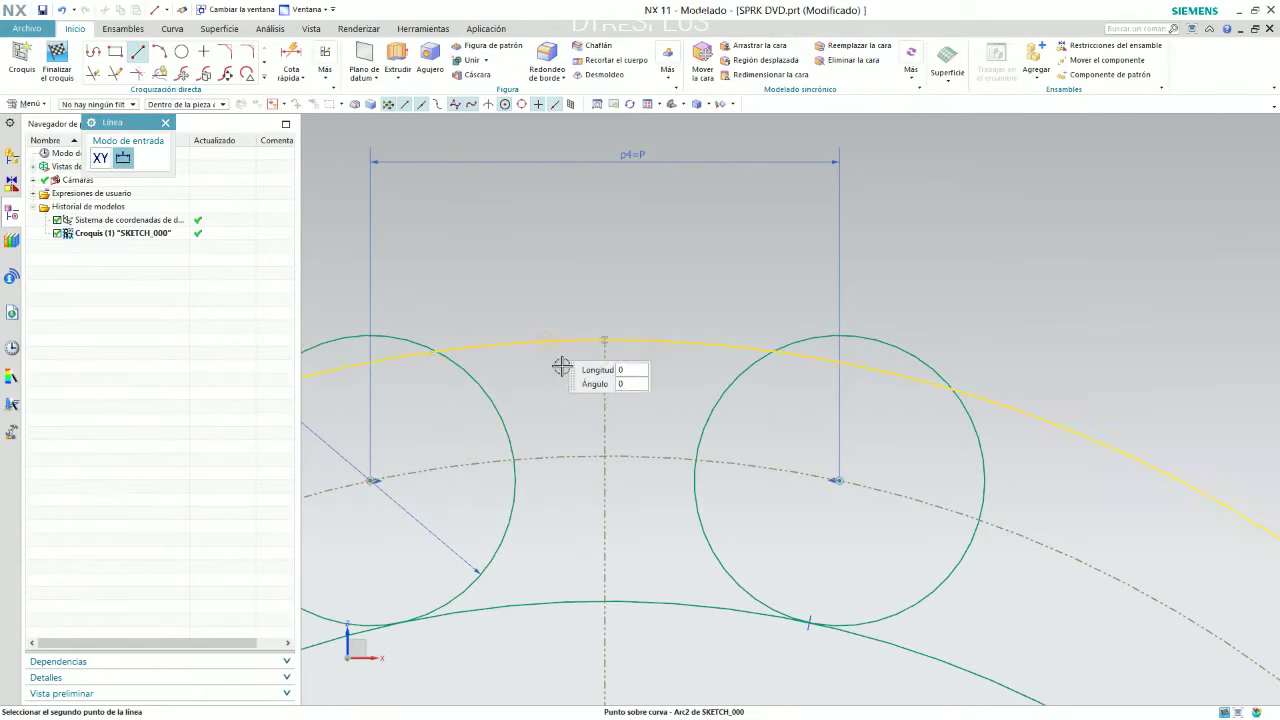
pyautogui.click(525, 565)
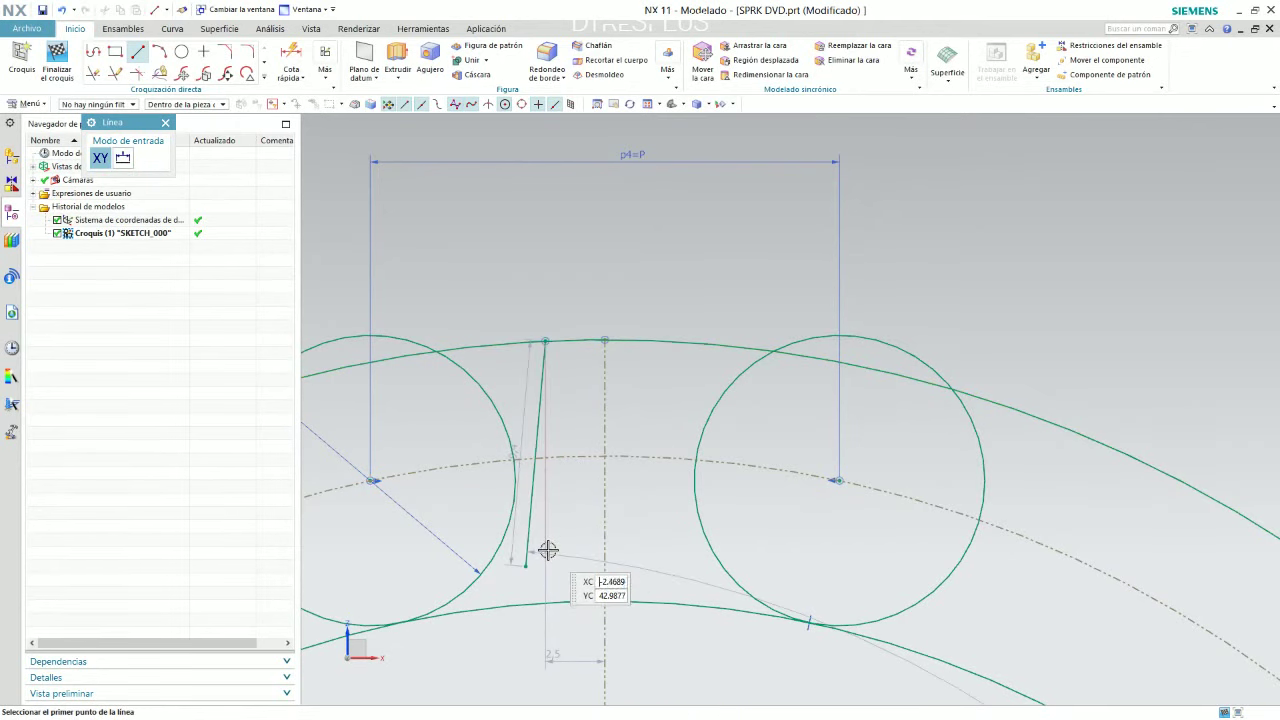
pyautogui.press('Escape')
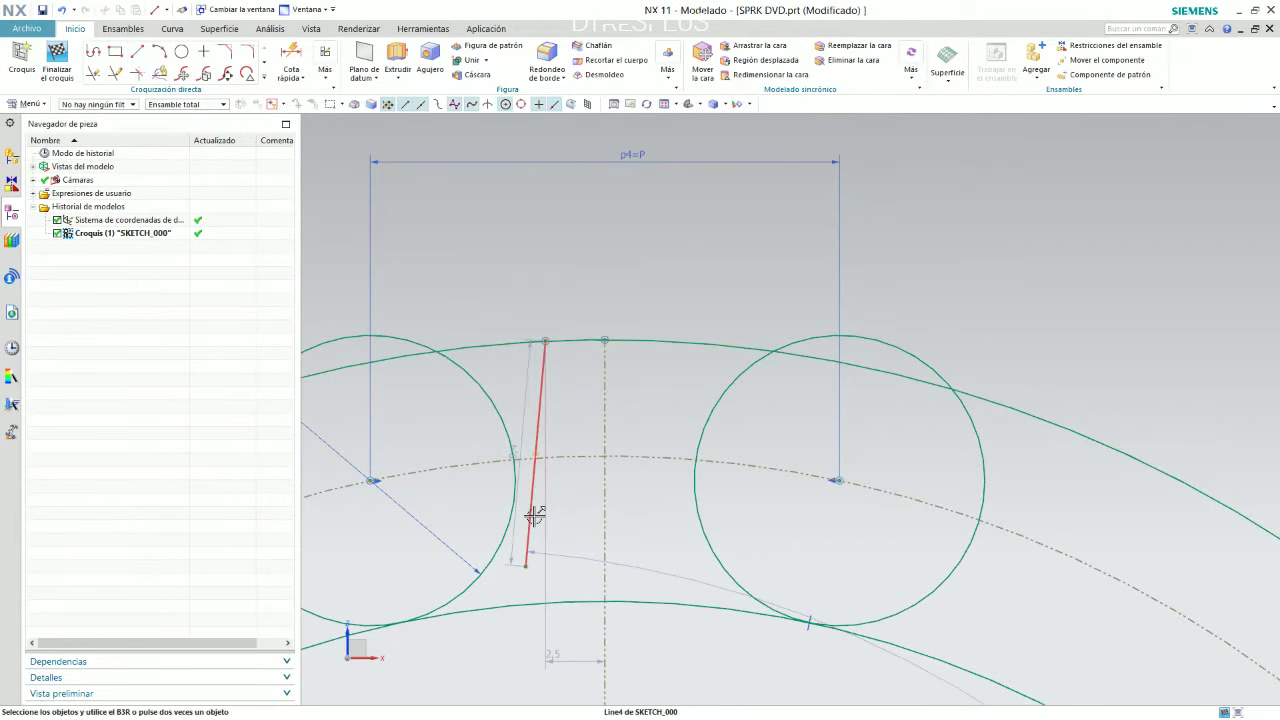
pyautogui.click(516, 518)
pyautogui.click(502, 538)
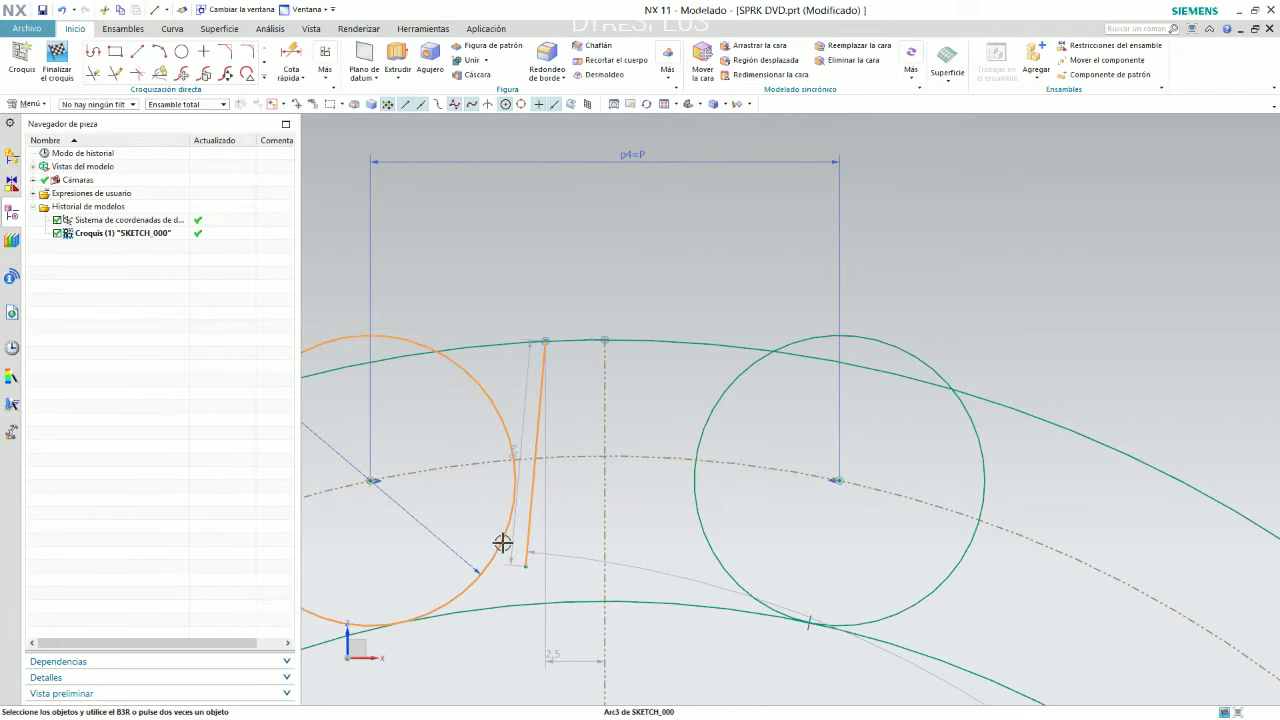
pyautogui.click(548, 520)
pyautogui.click(635, 521)
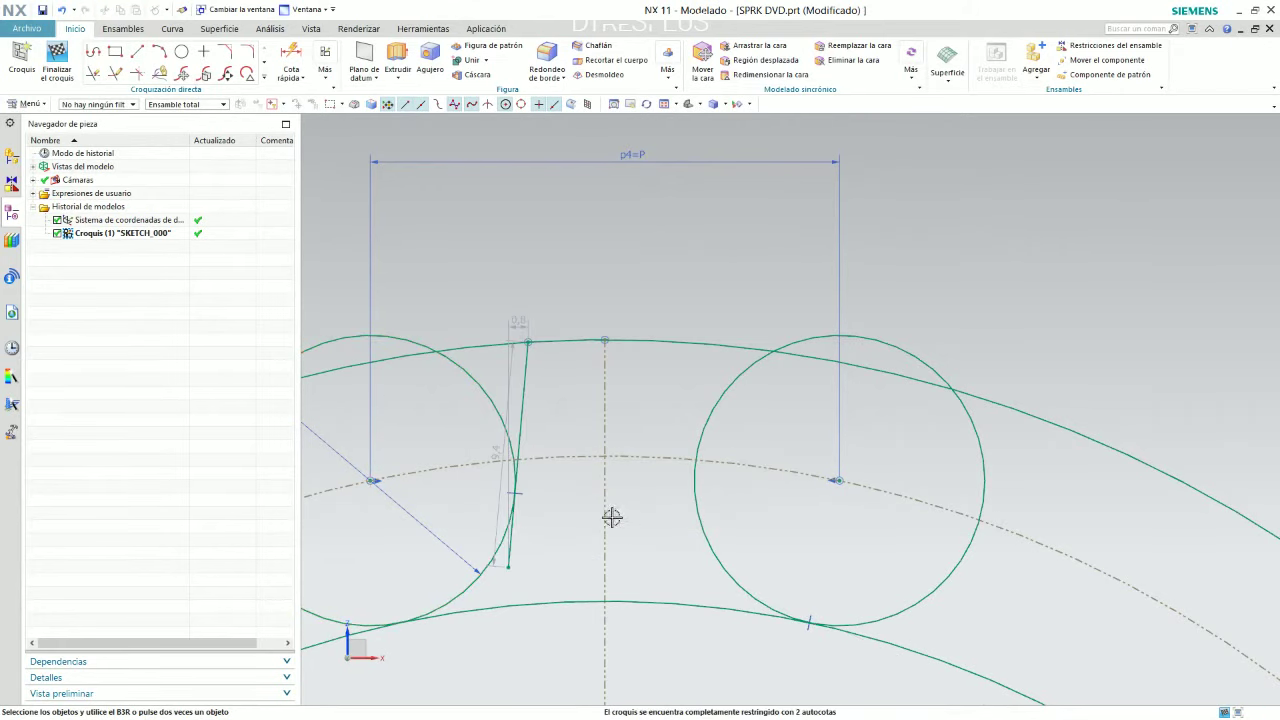
pyautogui.scroll(1, 554, 376)
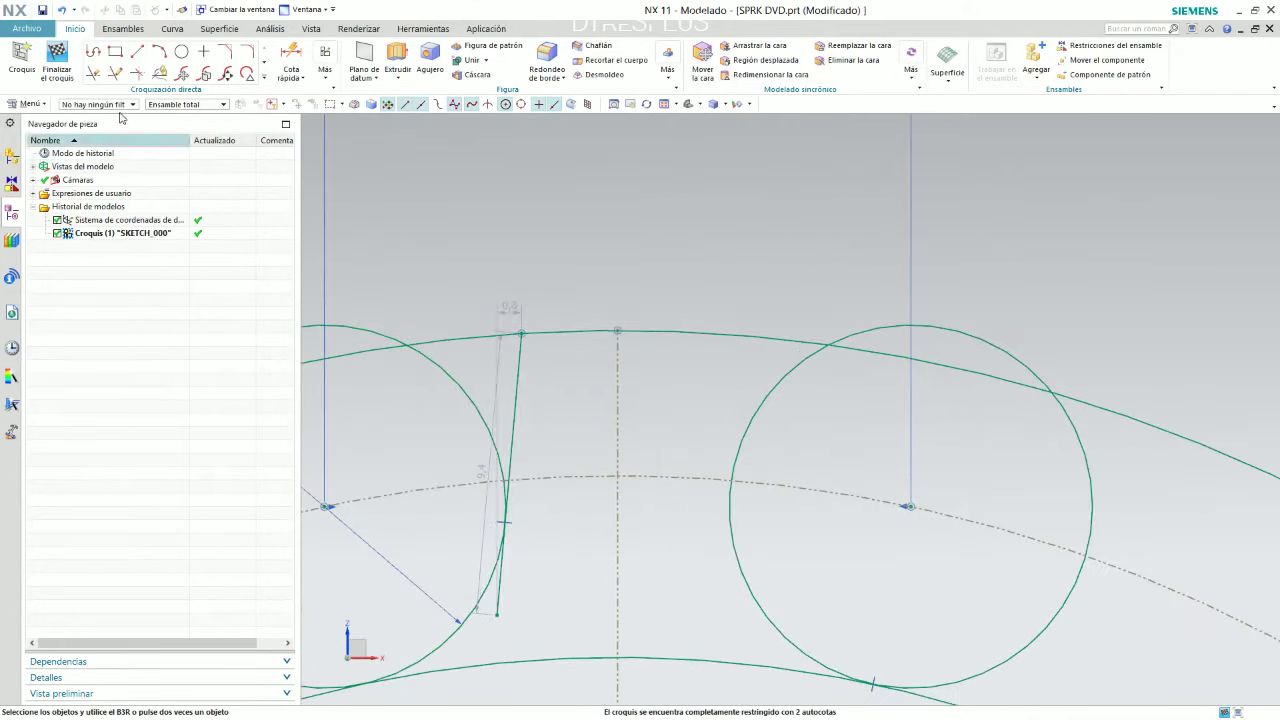
pyautogui.click(101, 75)
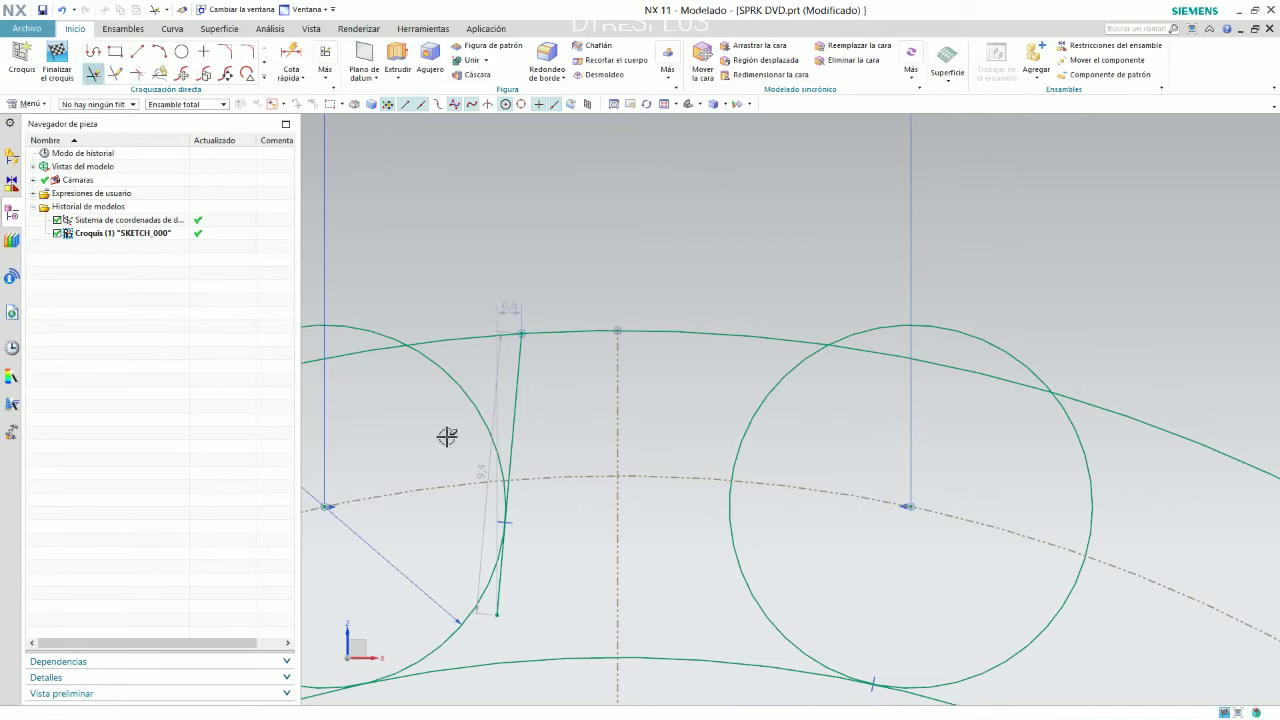
pyautogui.click(500, 589)
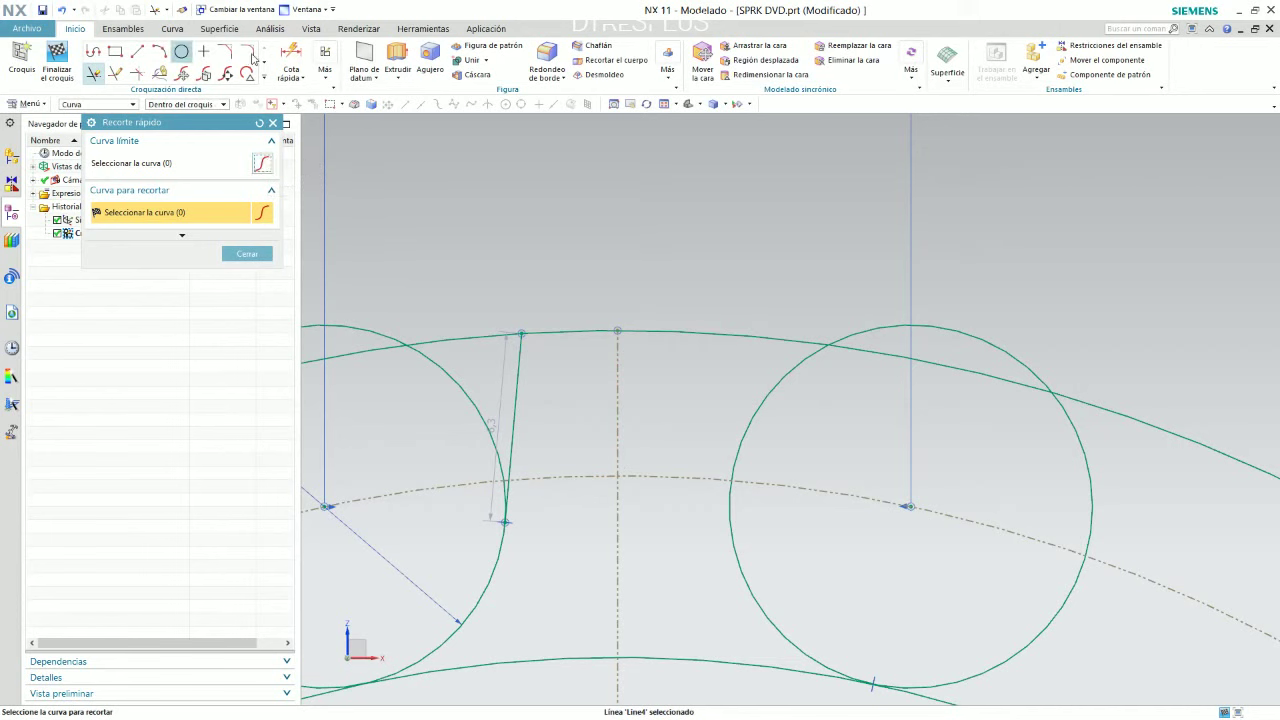
# Step: Dimension the flank line's lower end 14 mm from the vertical centreline (p5)
pyautogui.click(290, 55)
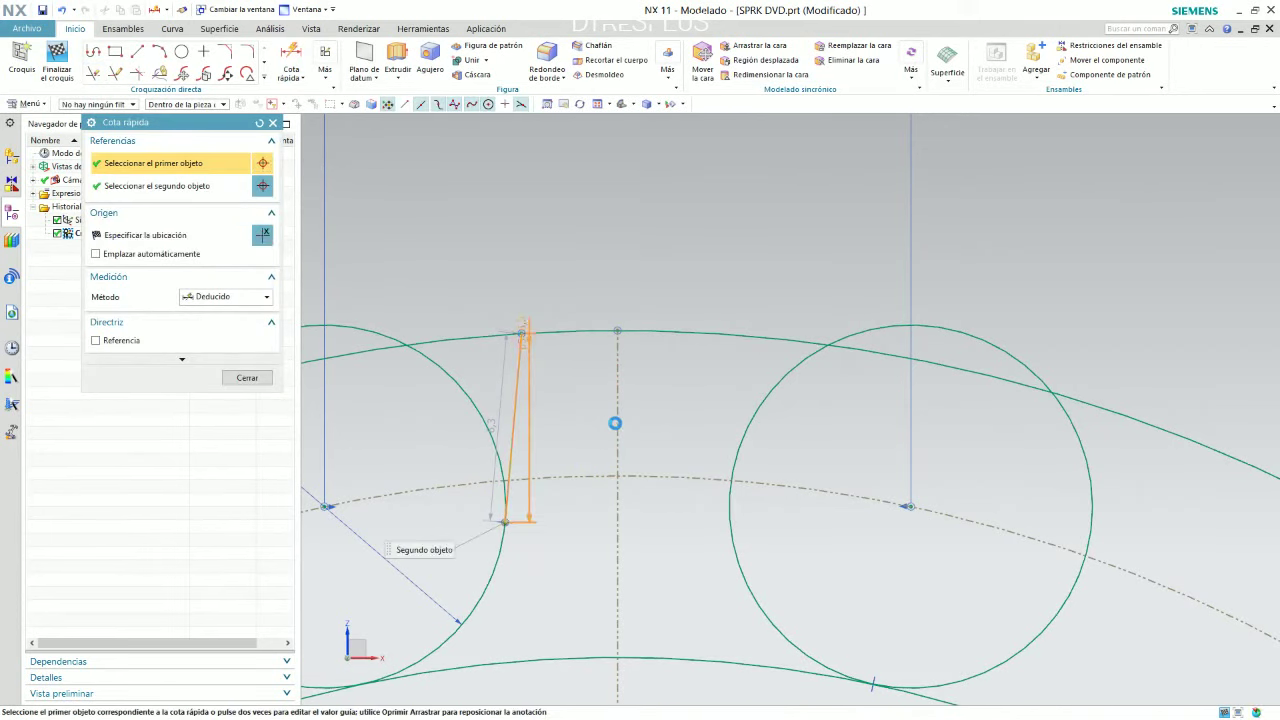
pyautogui.click(609, 423)
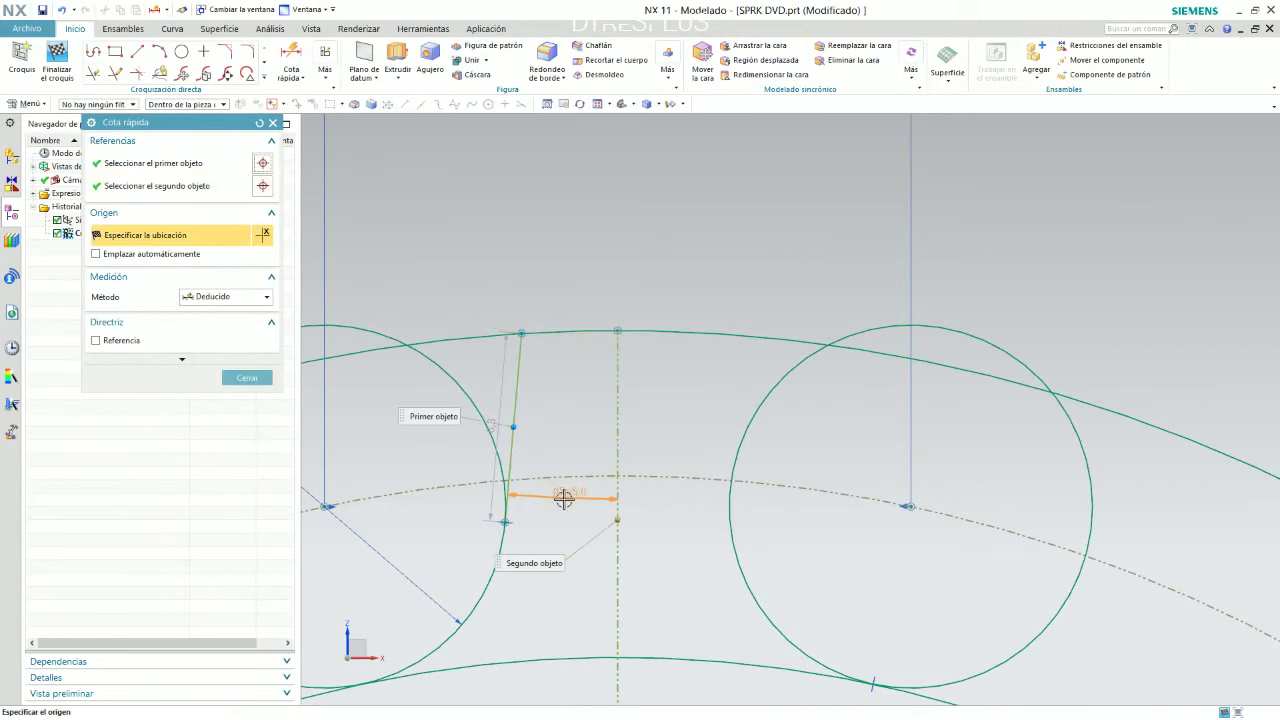
pyautogui.click(570, 505)
pyautogui.write('14')
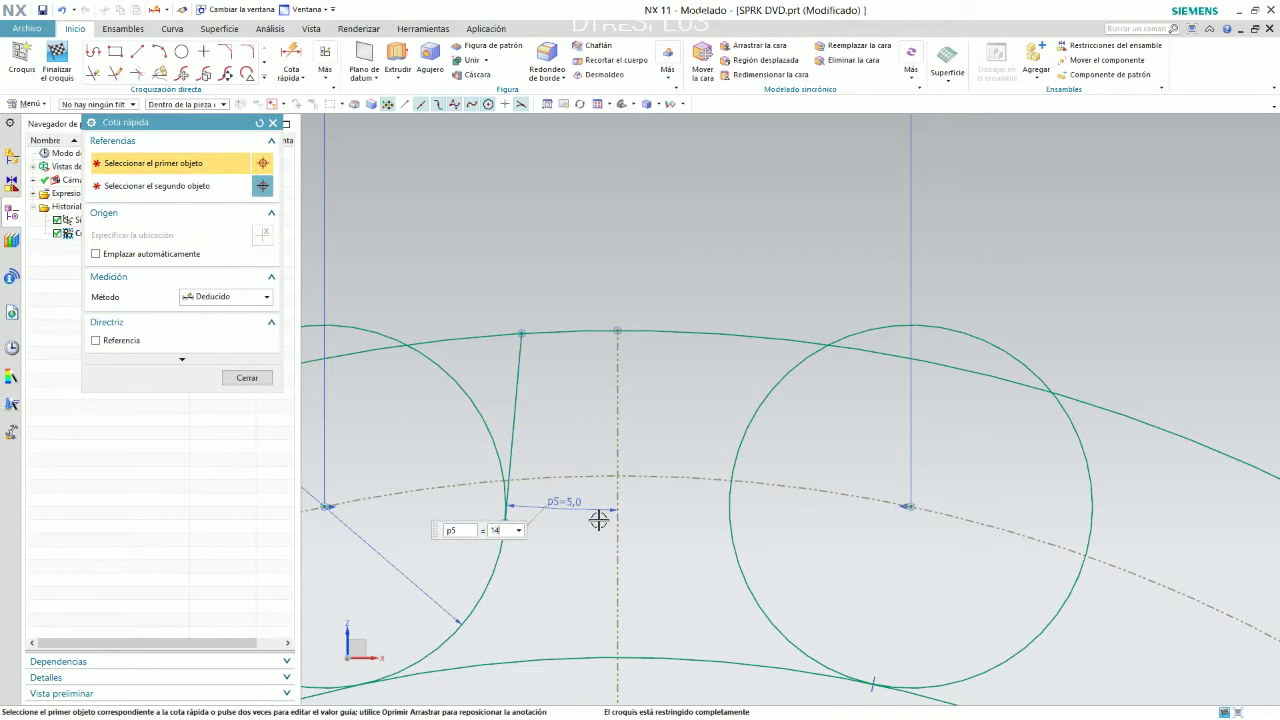
pyautogui.press('Return')
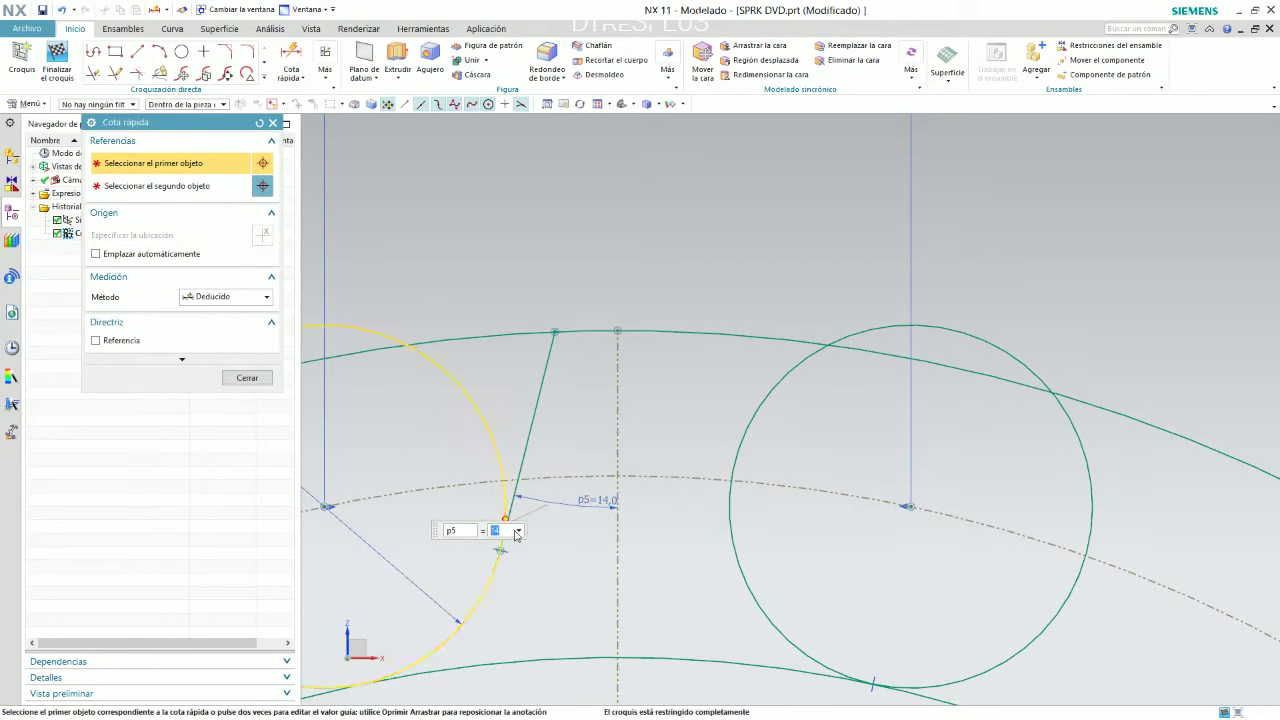
pyautogui.click(560, 556)
pyautogui.scroll(-1, 572, 484)
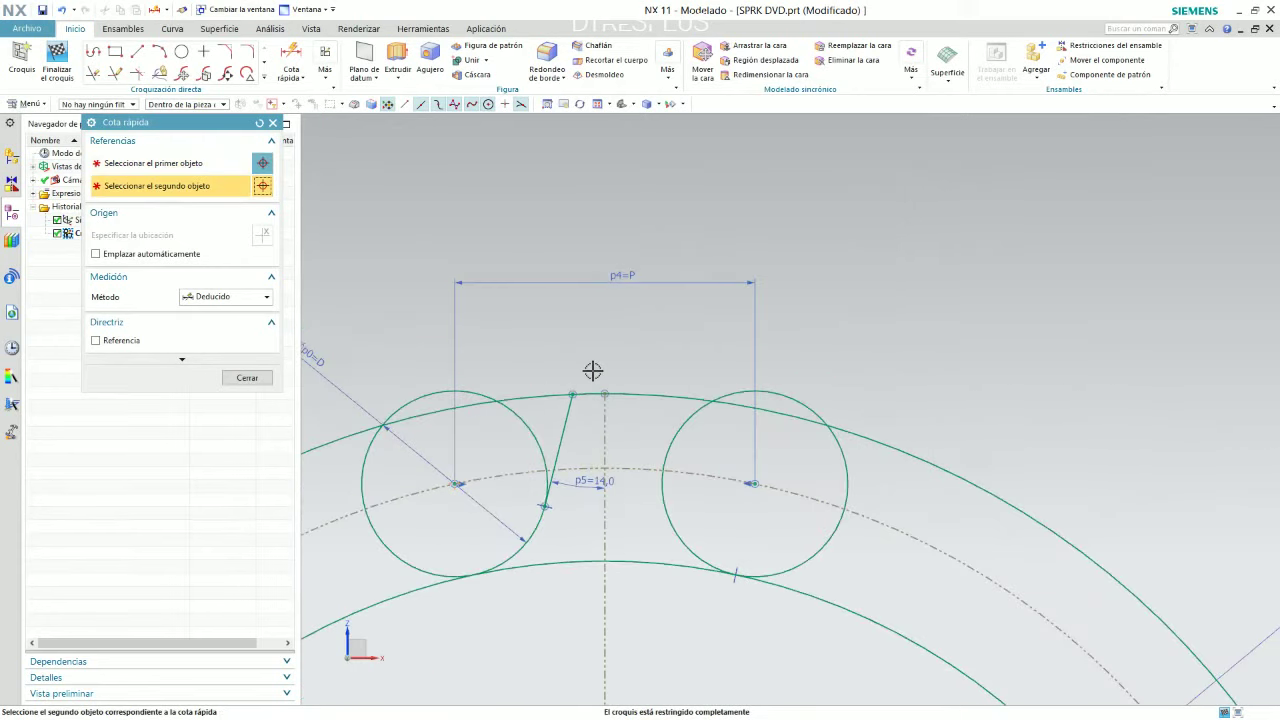
pyautogui.scroll(-1, 593, 371)
pyautogui.scroll(-2, 593, 371)
pyautogui.scroll(3, 586, 403)
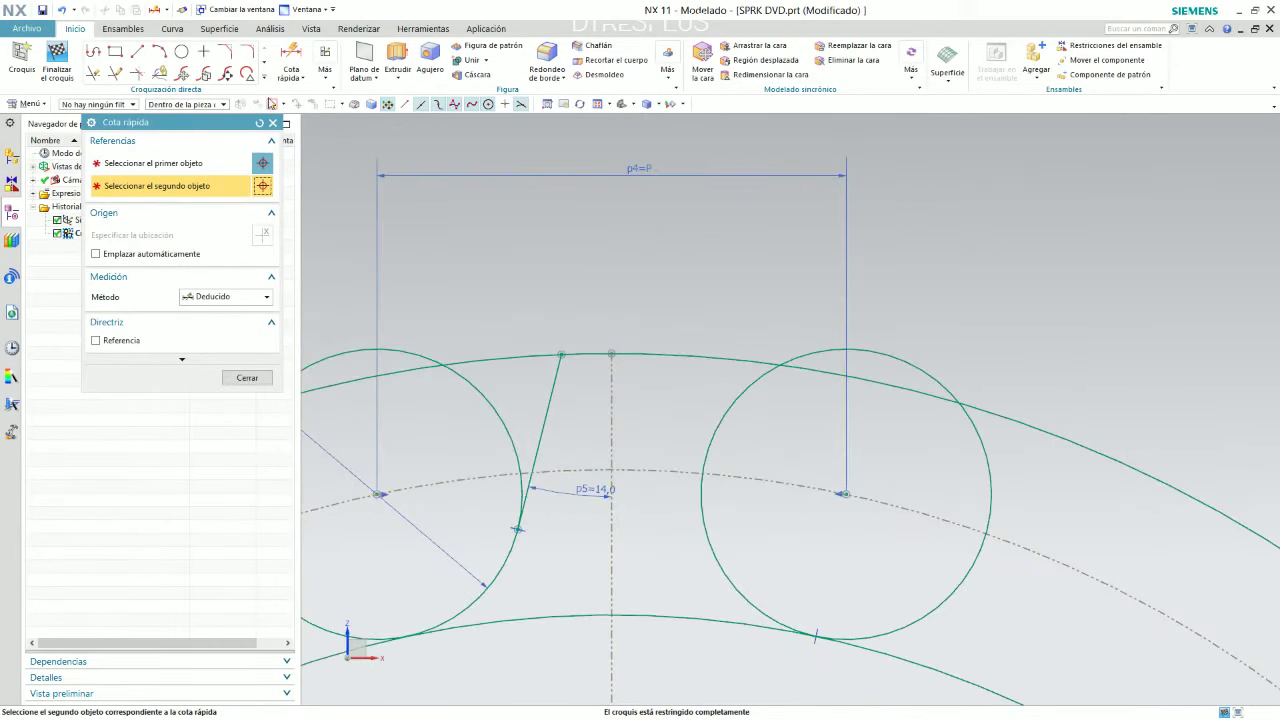
pyautogui.click(264, 80)
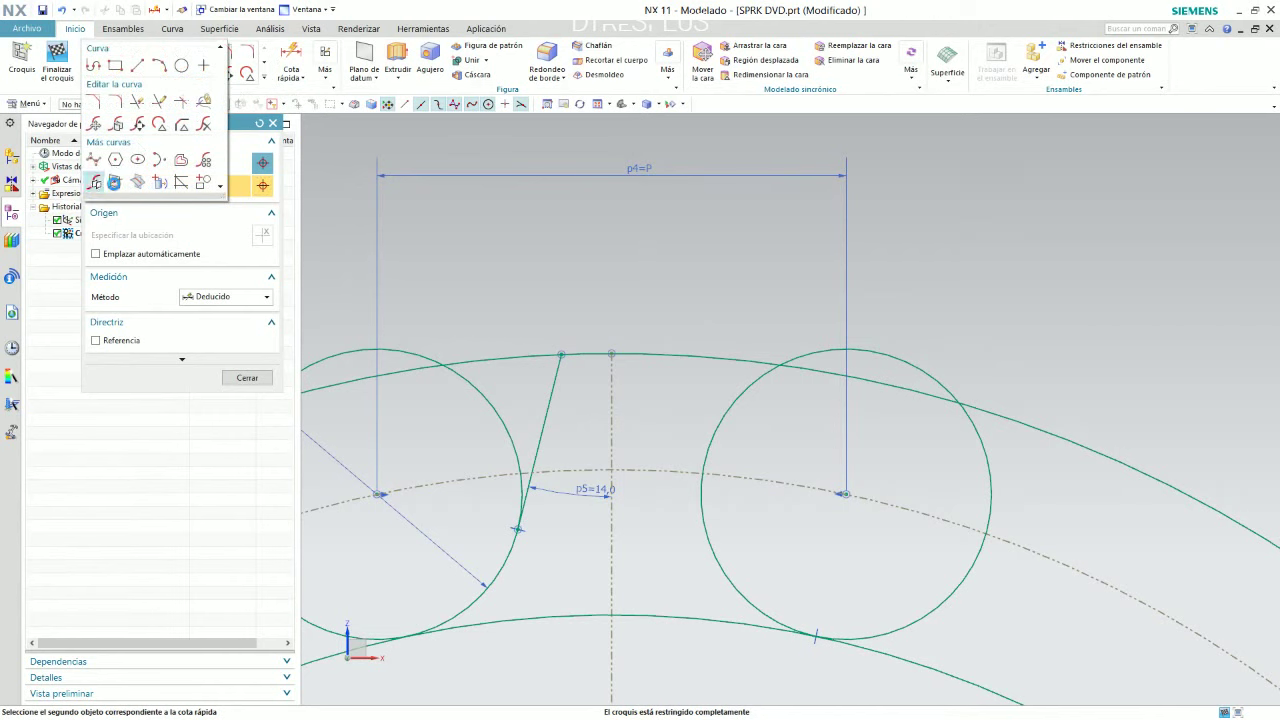
# Step: Mirror the slanted flank line across the vertical centreline
pyautogui.click(94, 182)
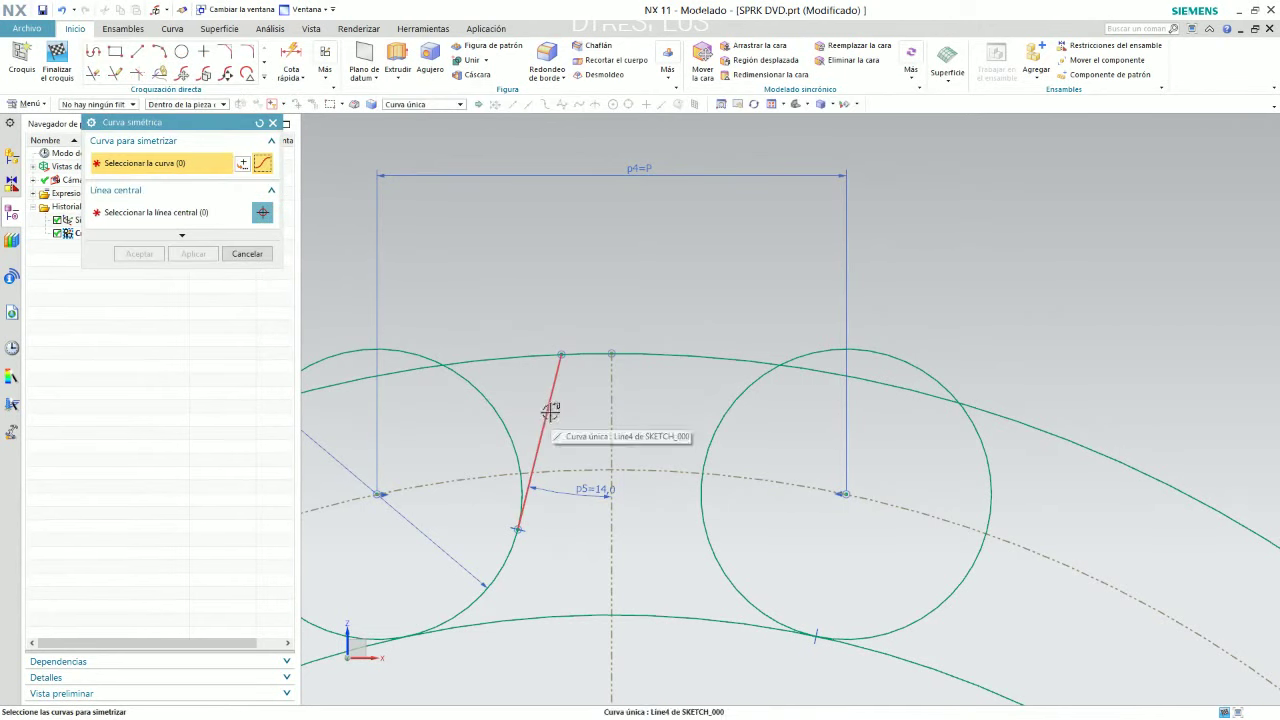
pyautogui.click(550, 413)
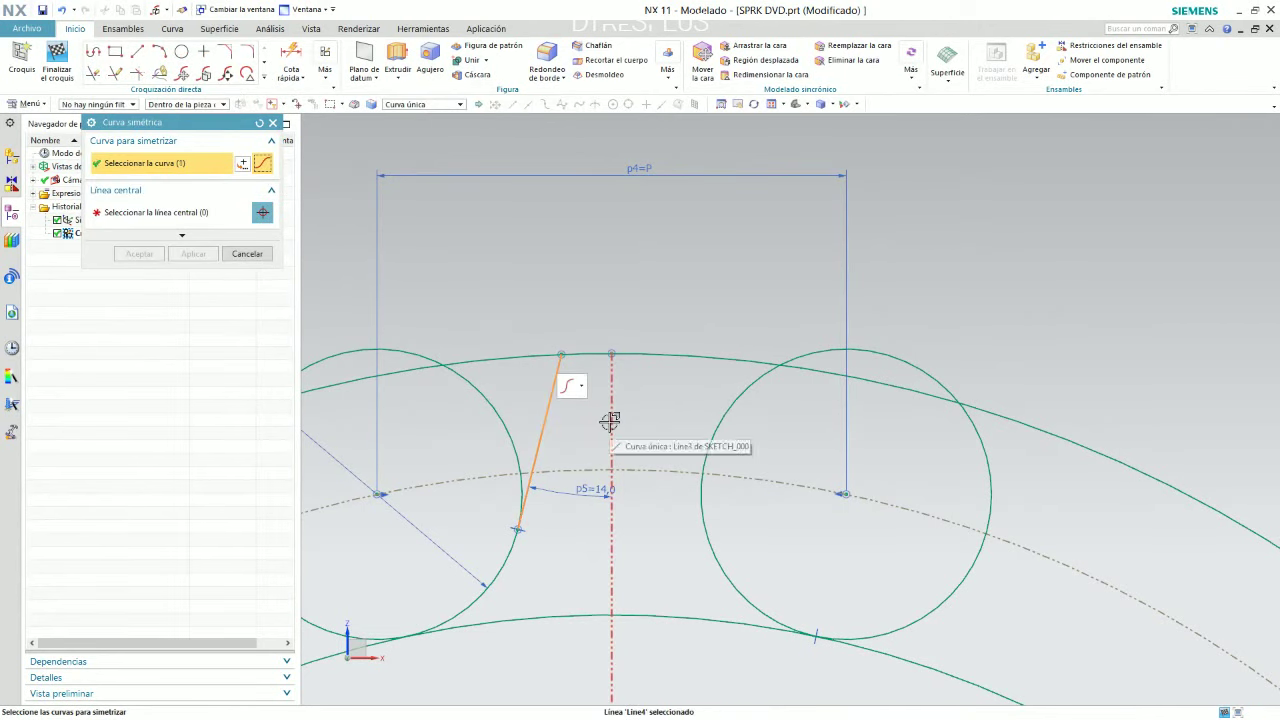
pyautogui.click(610, 421)
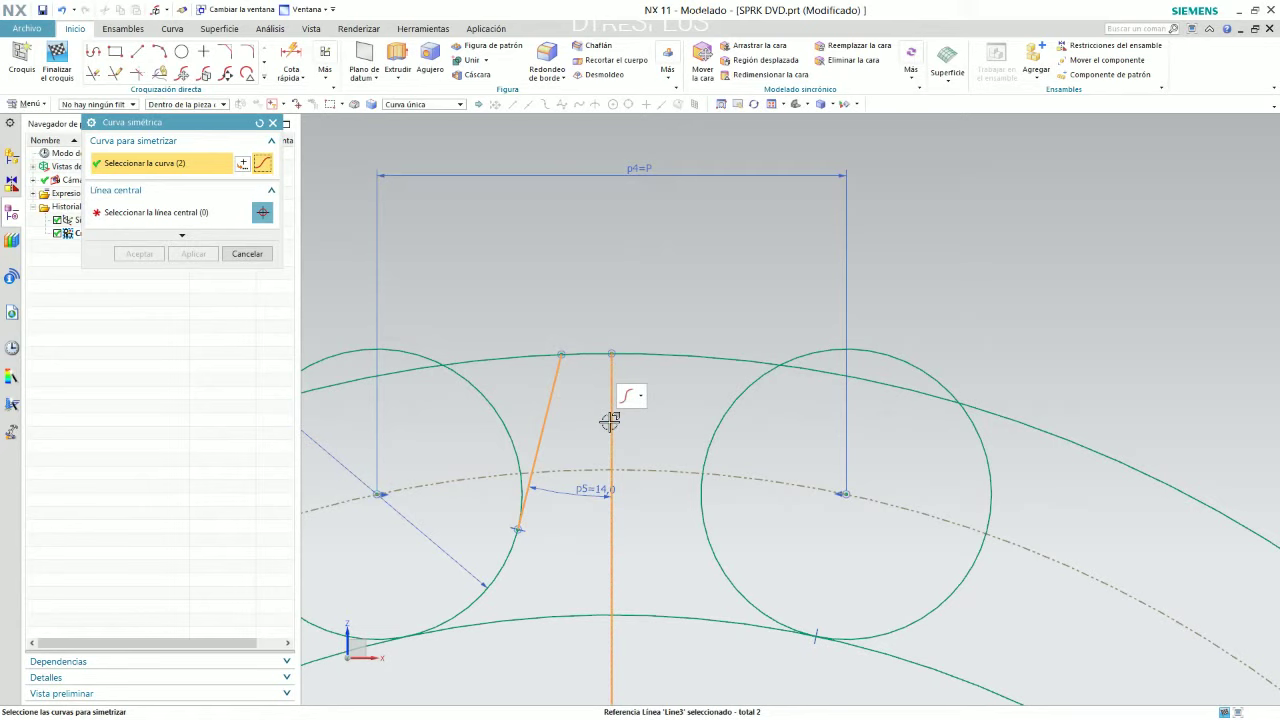
pyautogui.keyDown('shift'); pyautogui.click(610, 421); pyautogui.keyUp('shift')
pyautogui.middleClick(603, 400)
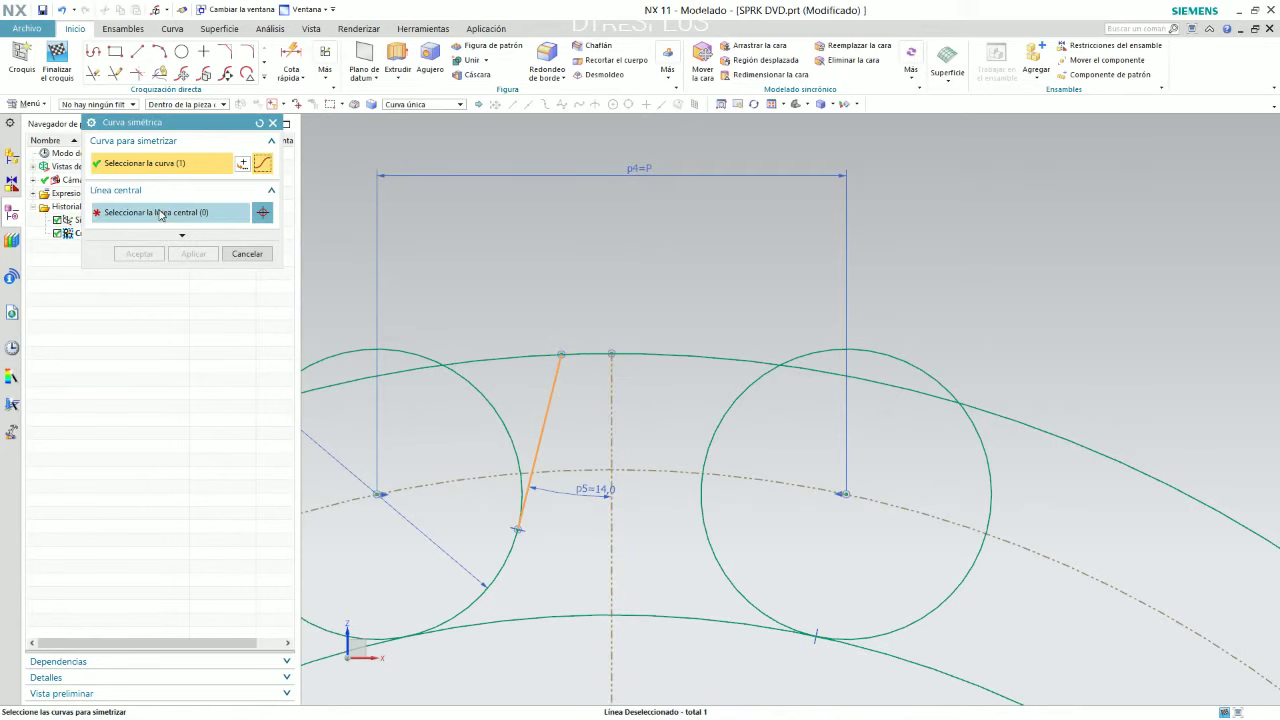
pyautogui.click(612, 407)
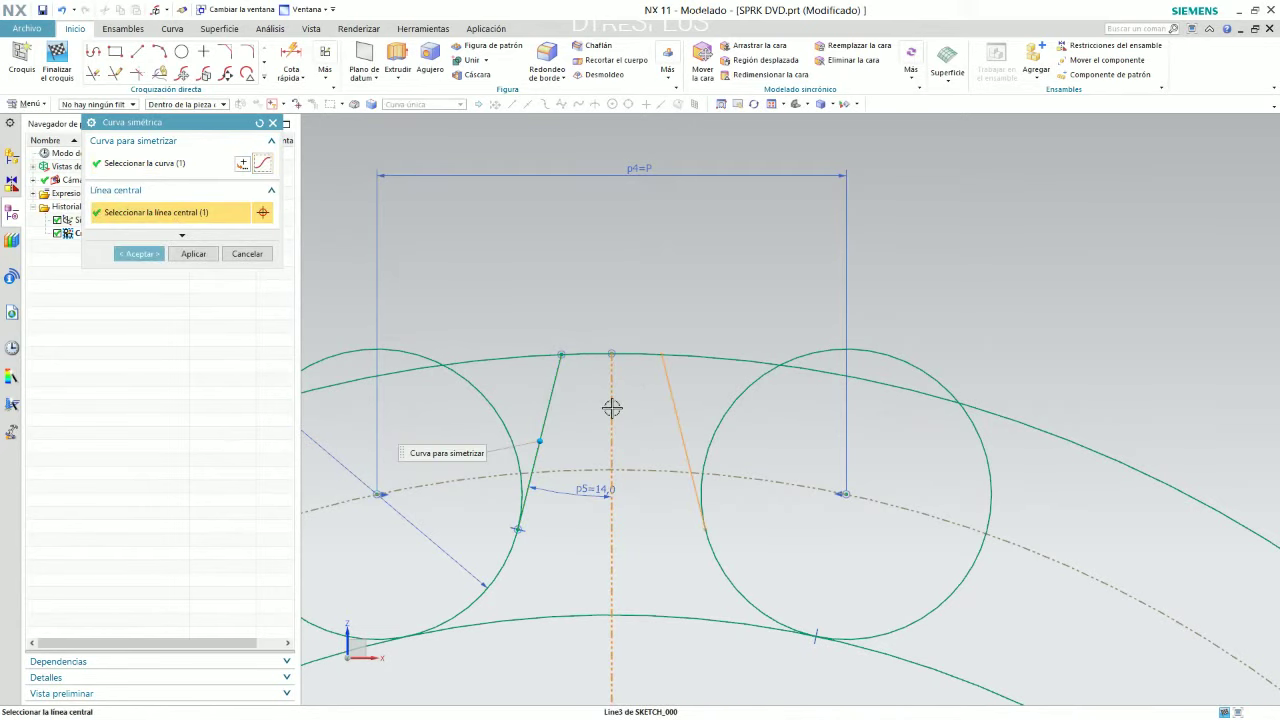
pyautogui.middleClick(612, 407)
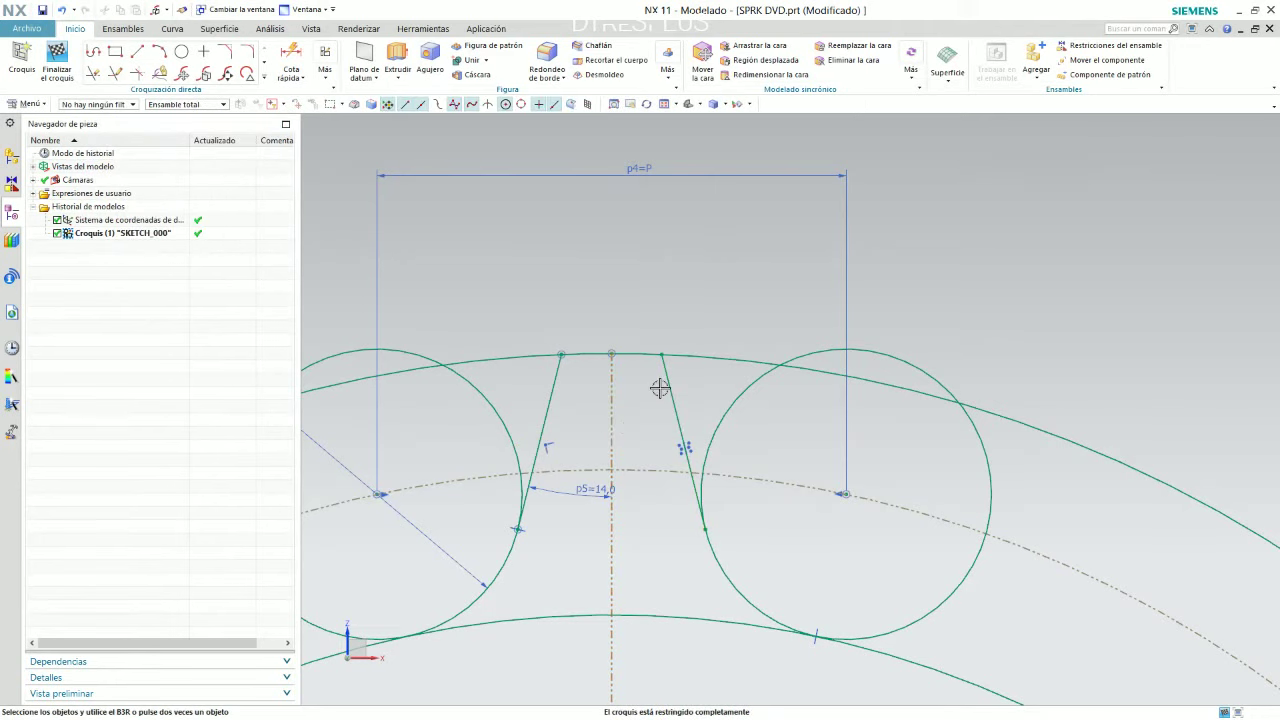
pyautogui.scroll(-1, 659, 388)
pyautogui.scroll(-1, 649, 391)
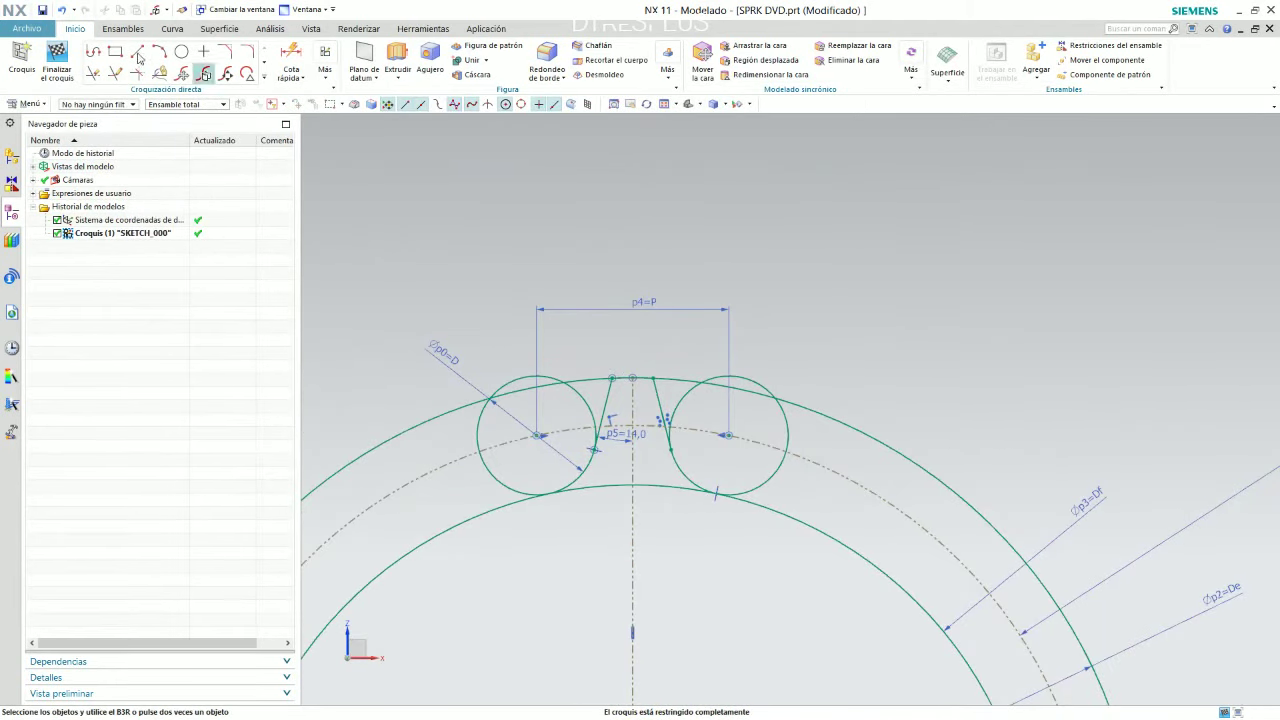
# Step: Draw a trial circle centred on the sketch origin and edit its p6 diameter dimension
pyautogui.click(181, 51)
pyautogui.scroll(-1, 834, 285)
pyautogui.scroll(-1, 800, 400)
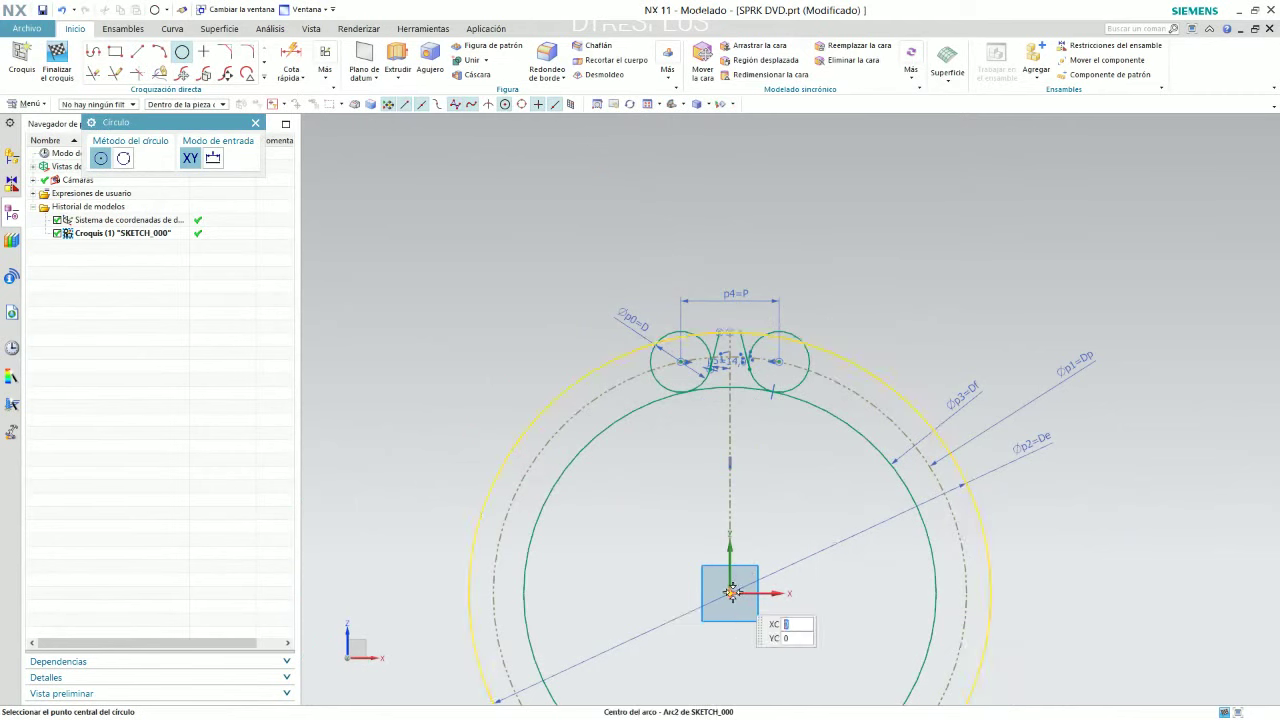
pyautogui.click(731, 592)
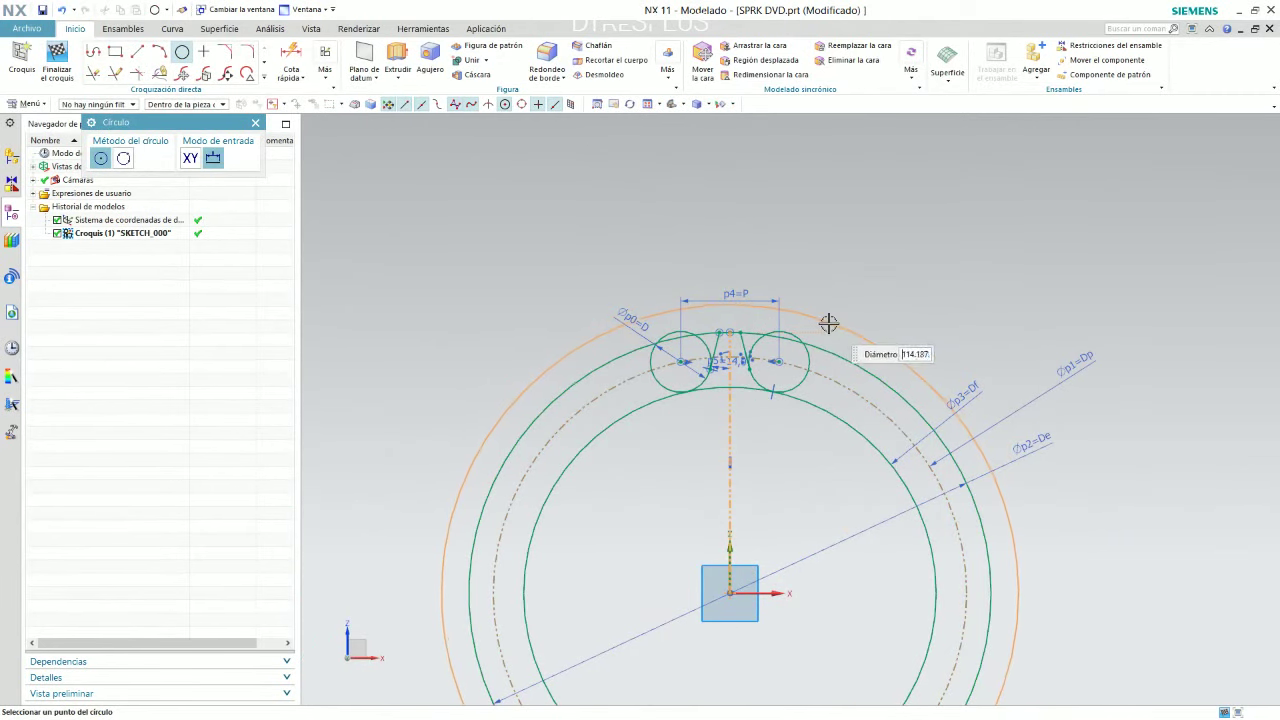
pyautogui.click(829, 323)
pyautogui.press('Escape')
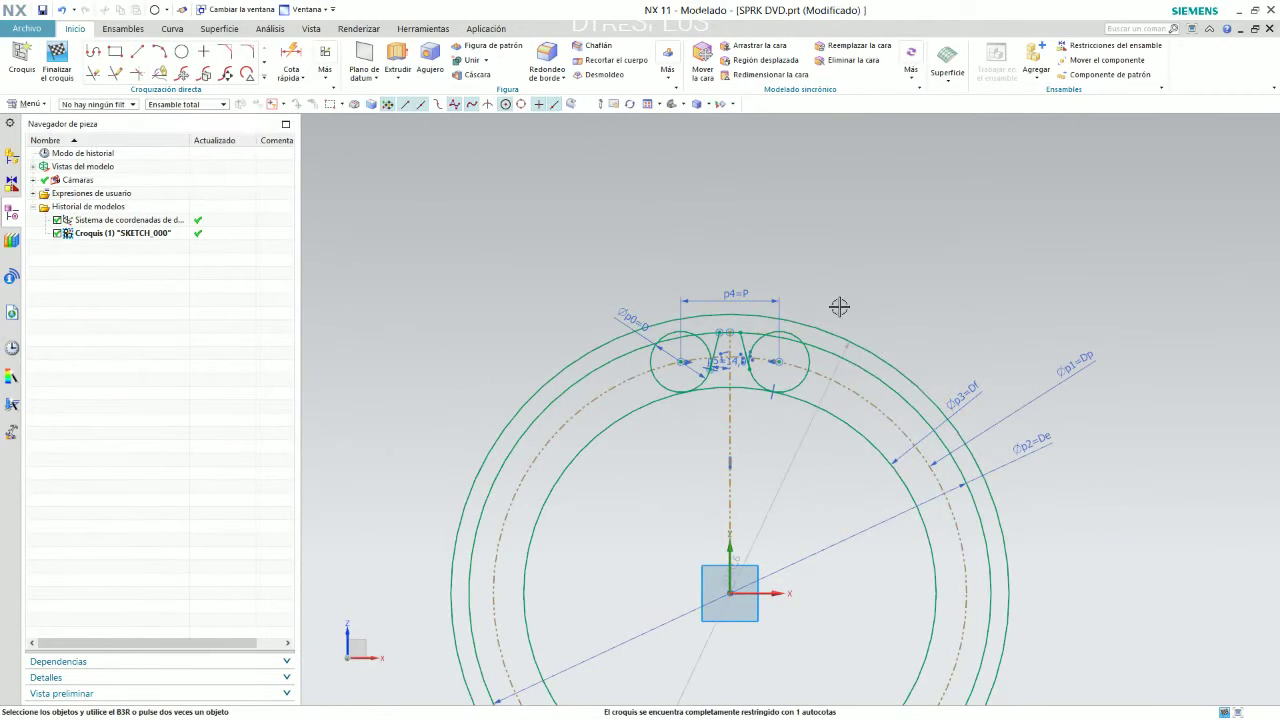
pyautogui.scroll(2, 839, 307)
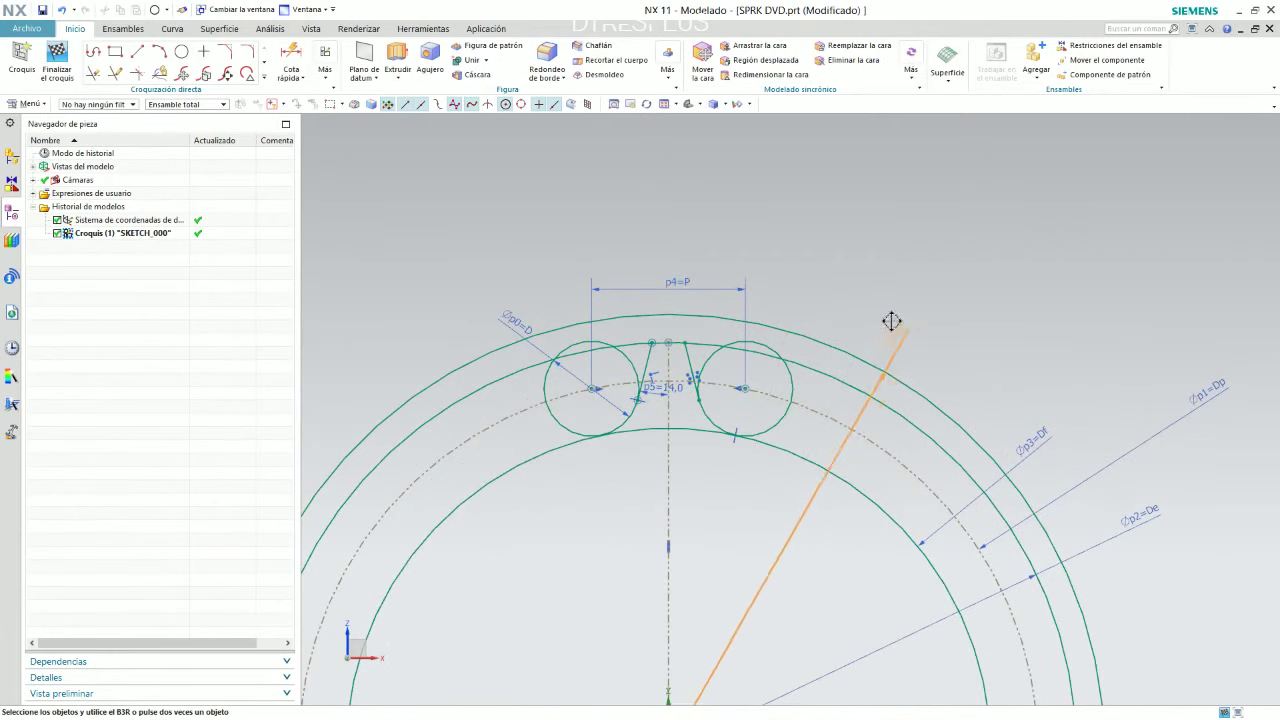
pyautogui.click(893, 286)
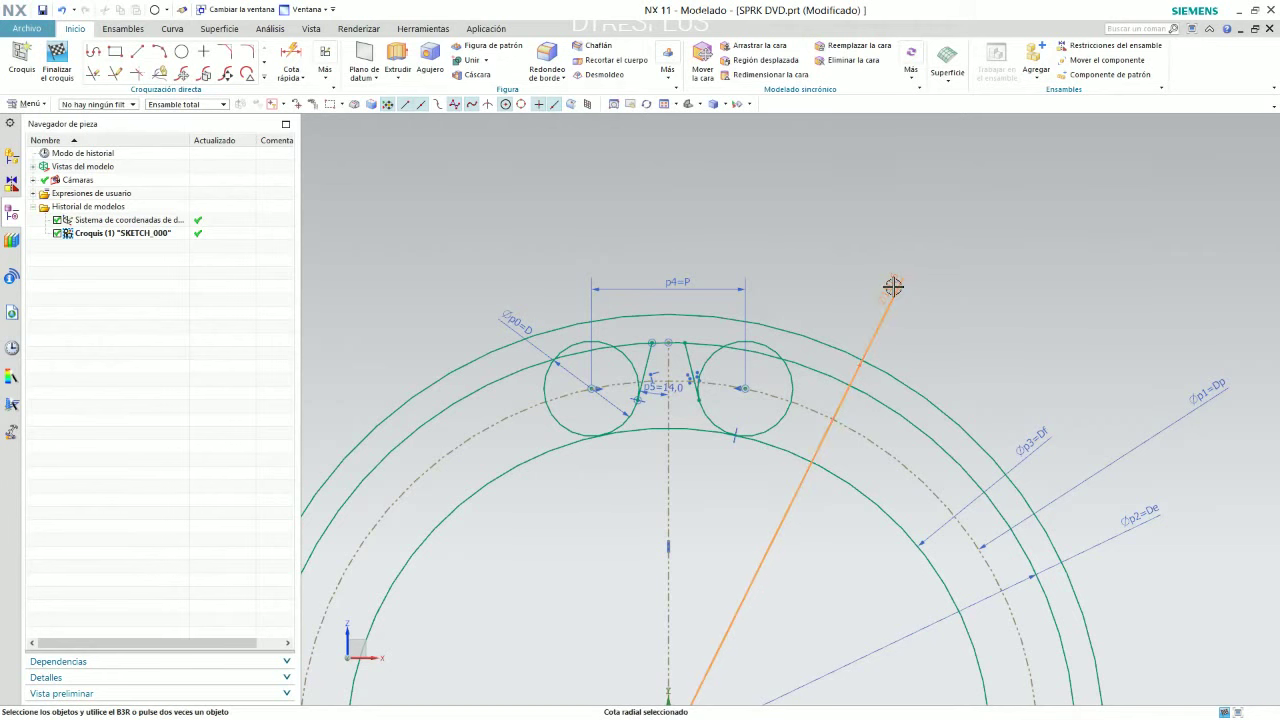
pyautogui.doubleClick(893, 286)
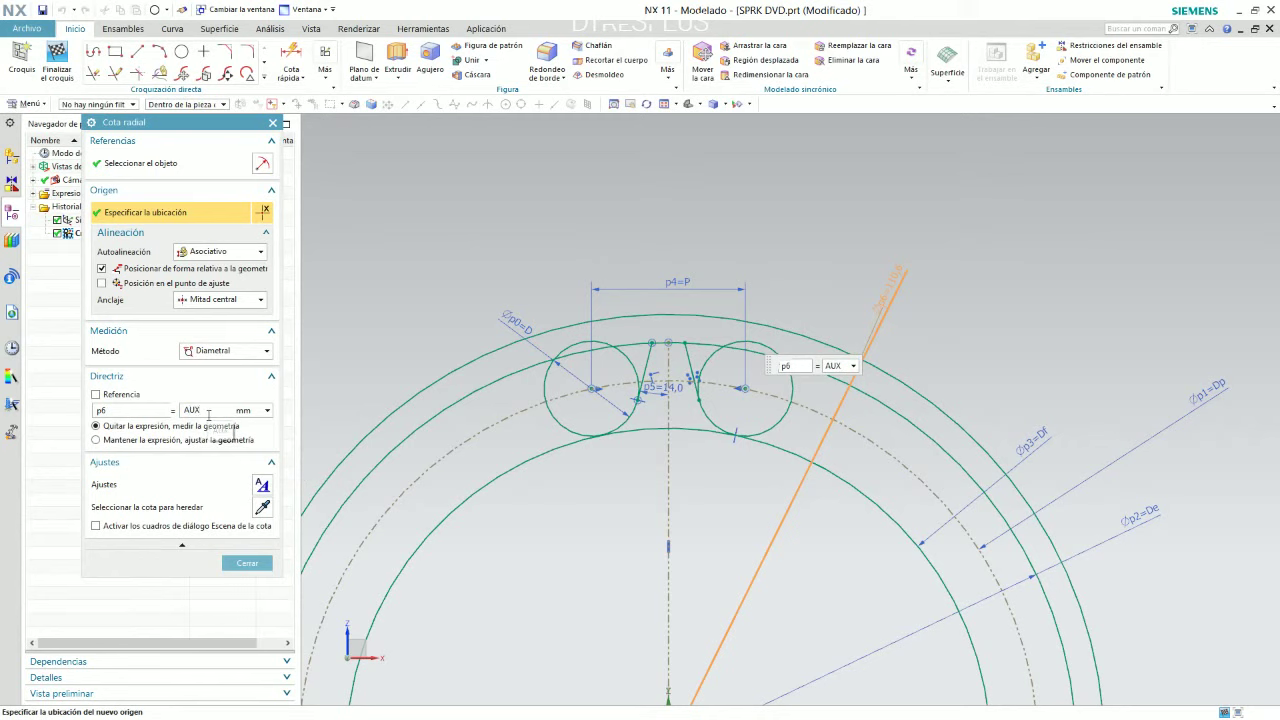
pyautogui.write('OJO')
pyautogui.click(247, 563)
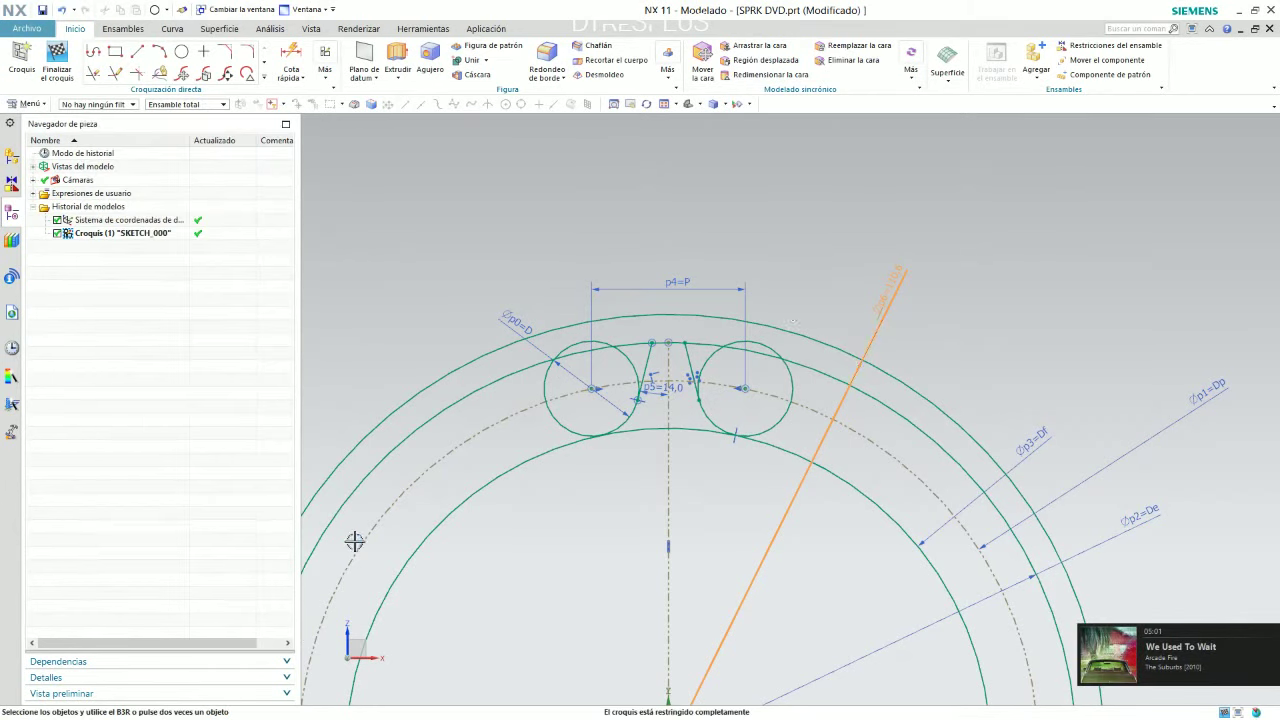
# Step: Try another dimension on the outer circle, cancel it, and select the extra circle
pyautogui.click(893, 288)
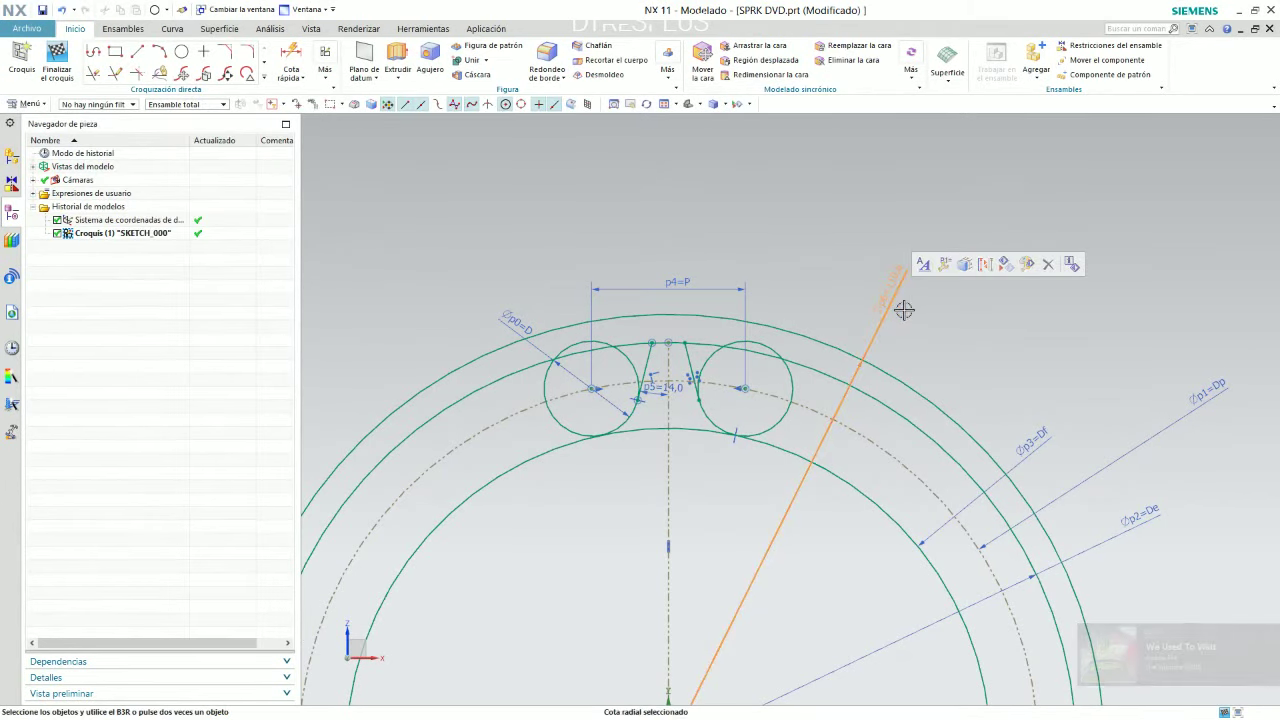
pyautogui.doubleClick(904, 311)
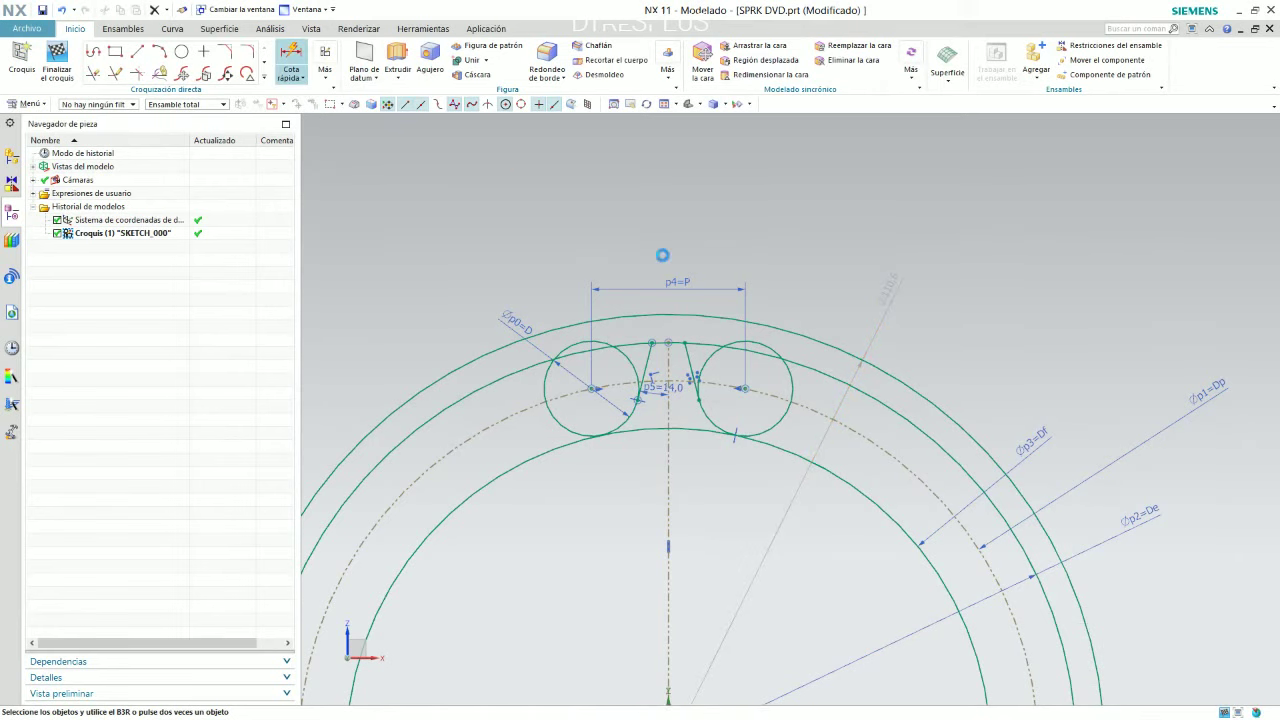
pyautogui.click(826, 350)
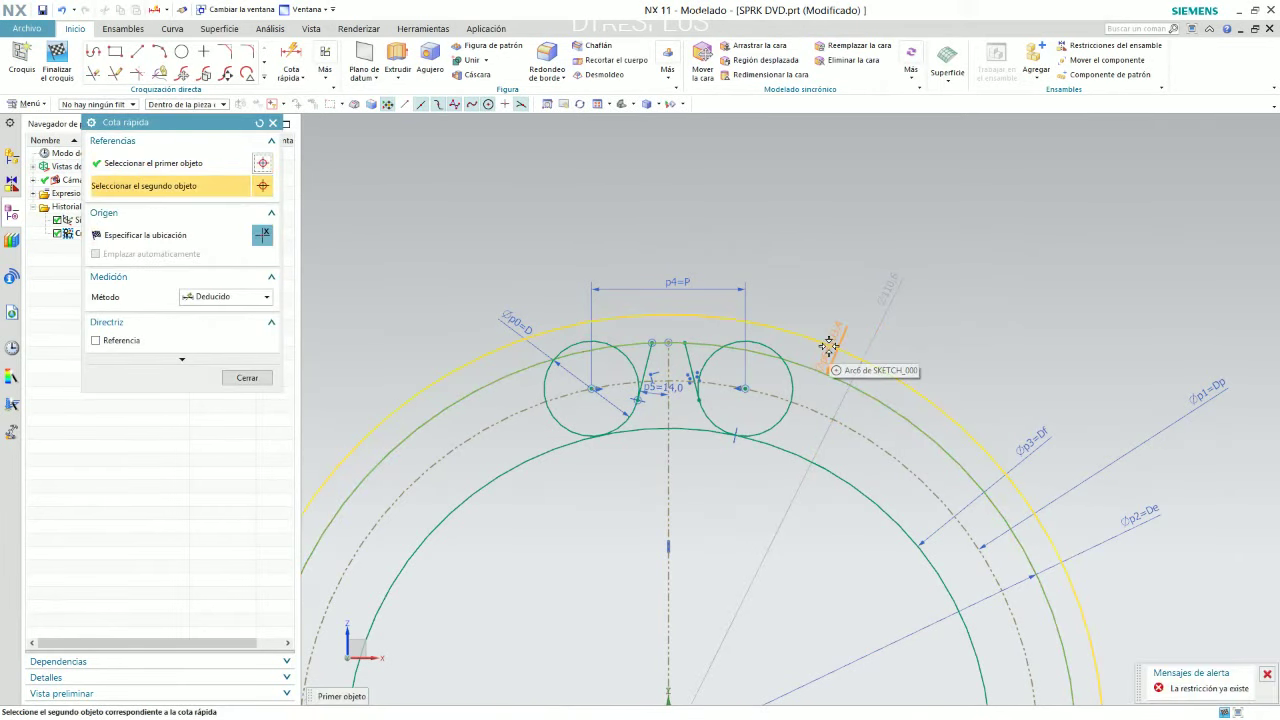
pyautogui.click(828, 345)
pyautogui.press('Escape')
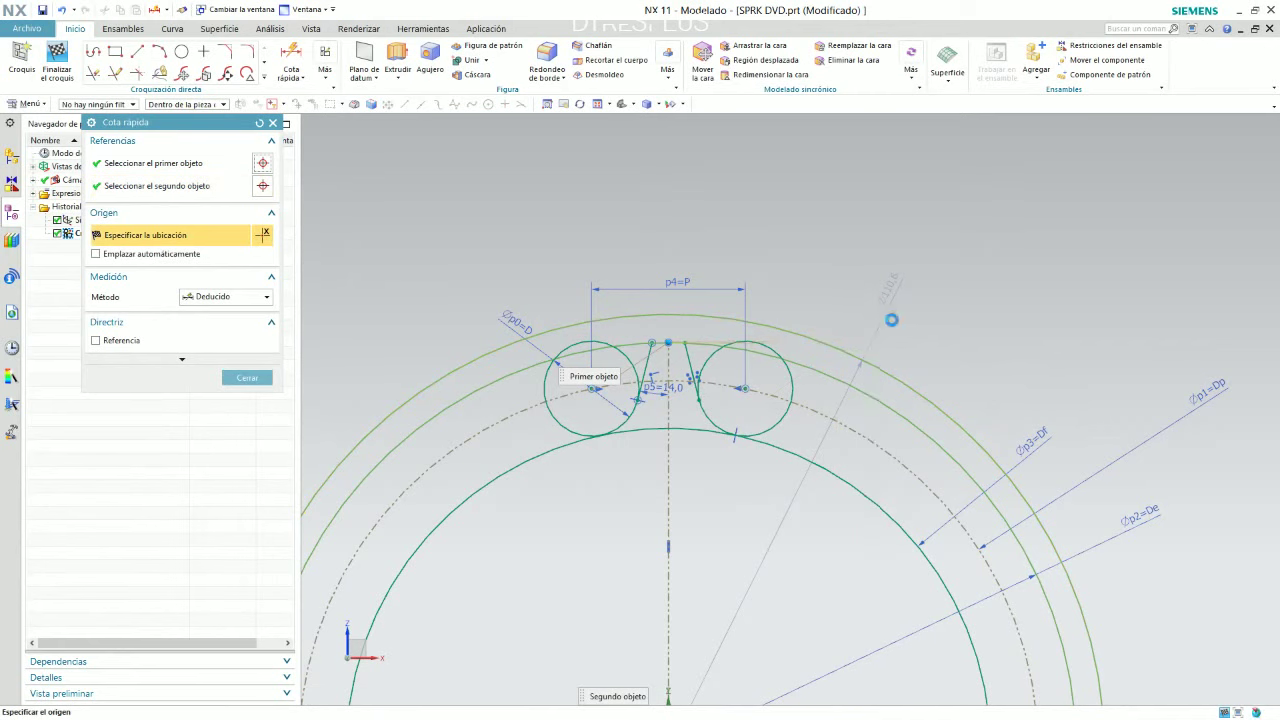
pyautogui.click(909, 381)
# Step: Remove the extra circle and offset the outer arc 3 mm outward (p6 = 3.0)
pyautogui.press('Escape')
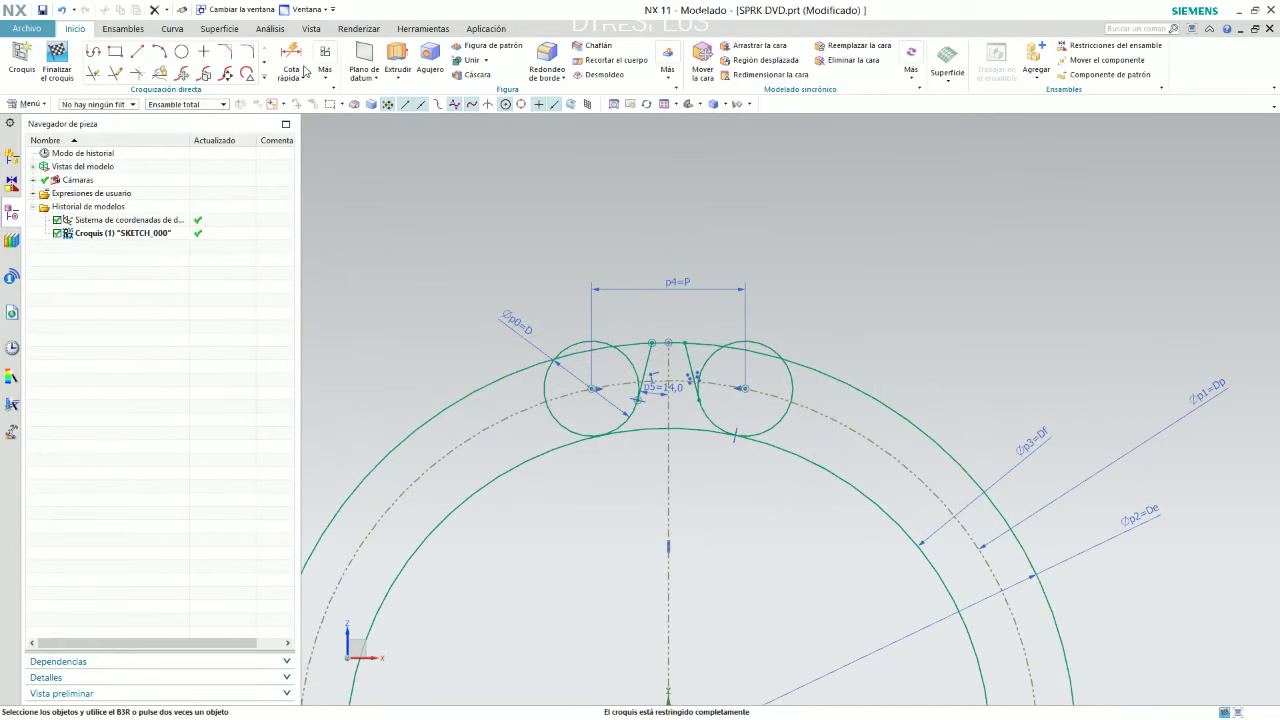
pyautogui.click(264, 75)
pyautogui.click(181, 160)
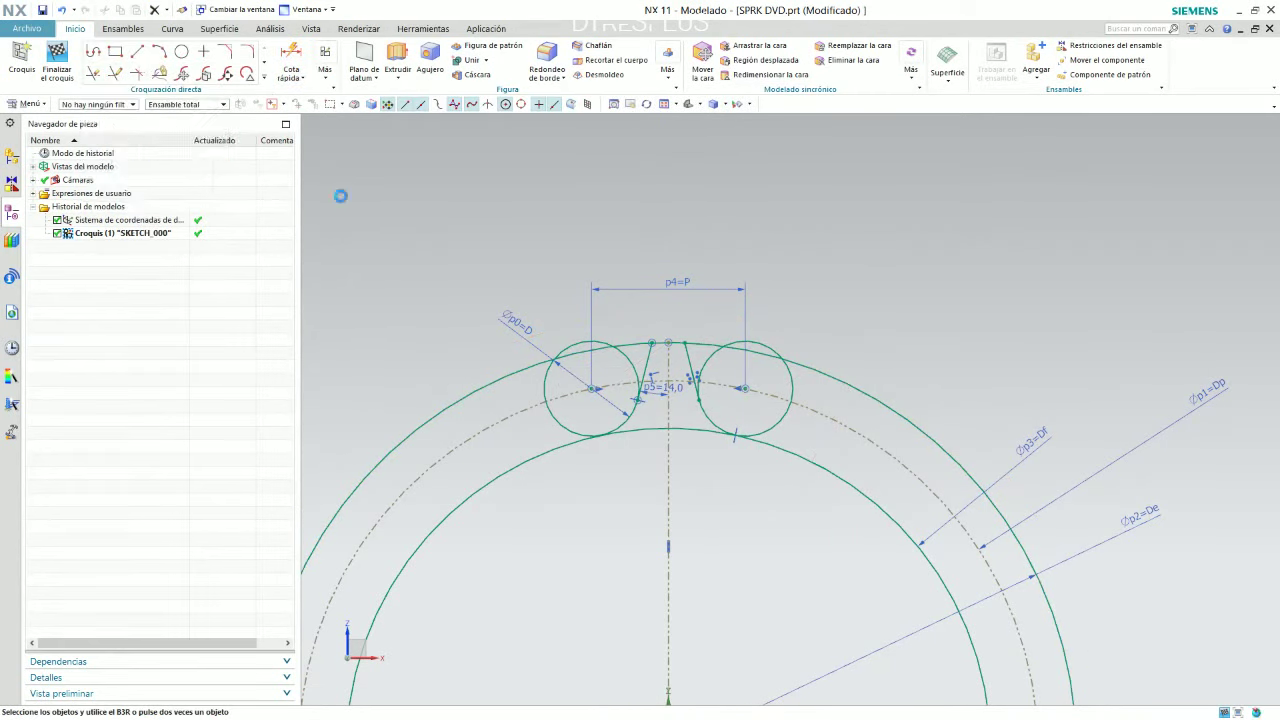
pyautogui.click(843, 332)
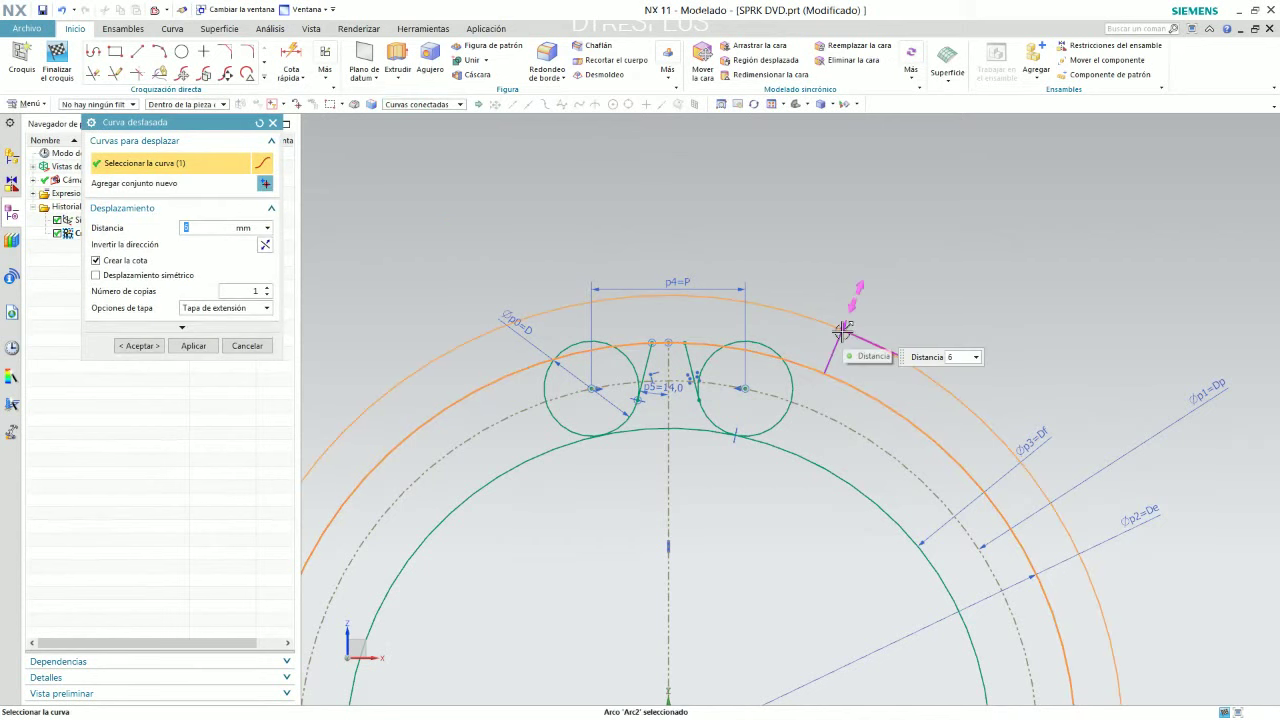
pyautogui.write('5')
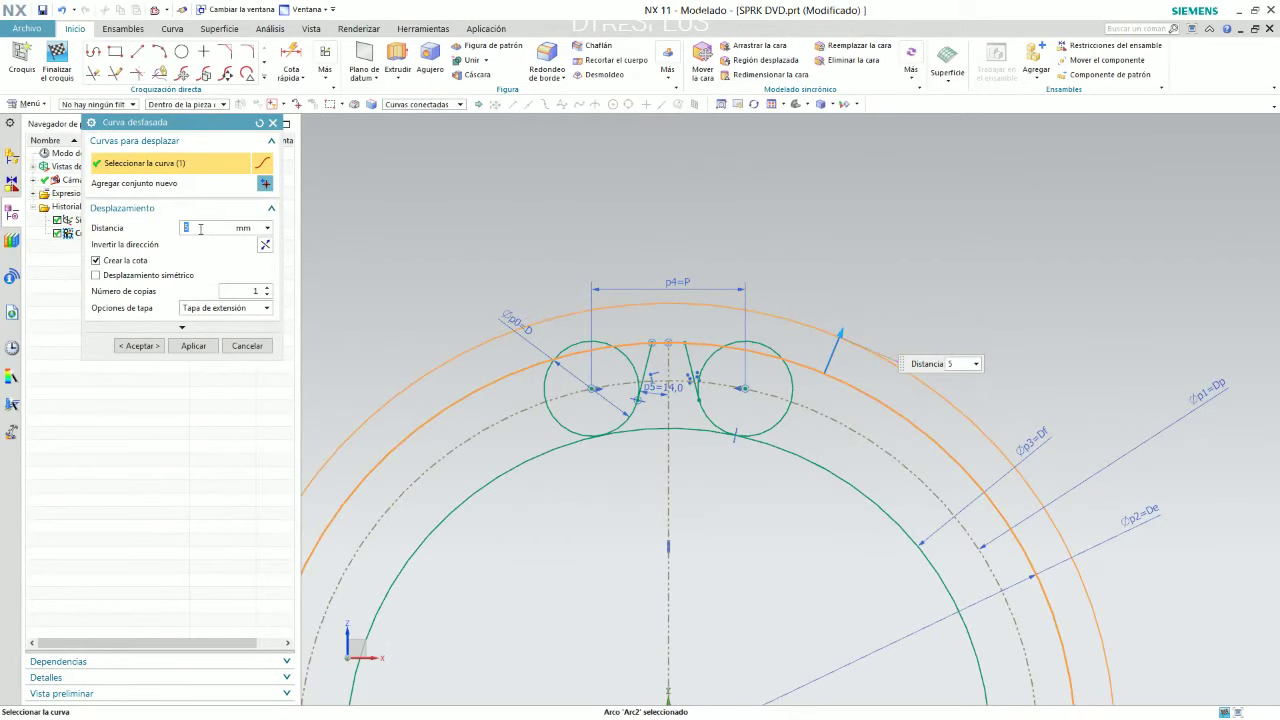
pyautogui.press('Return')
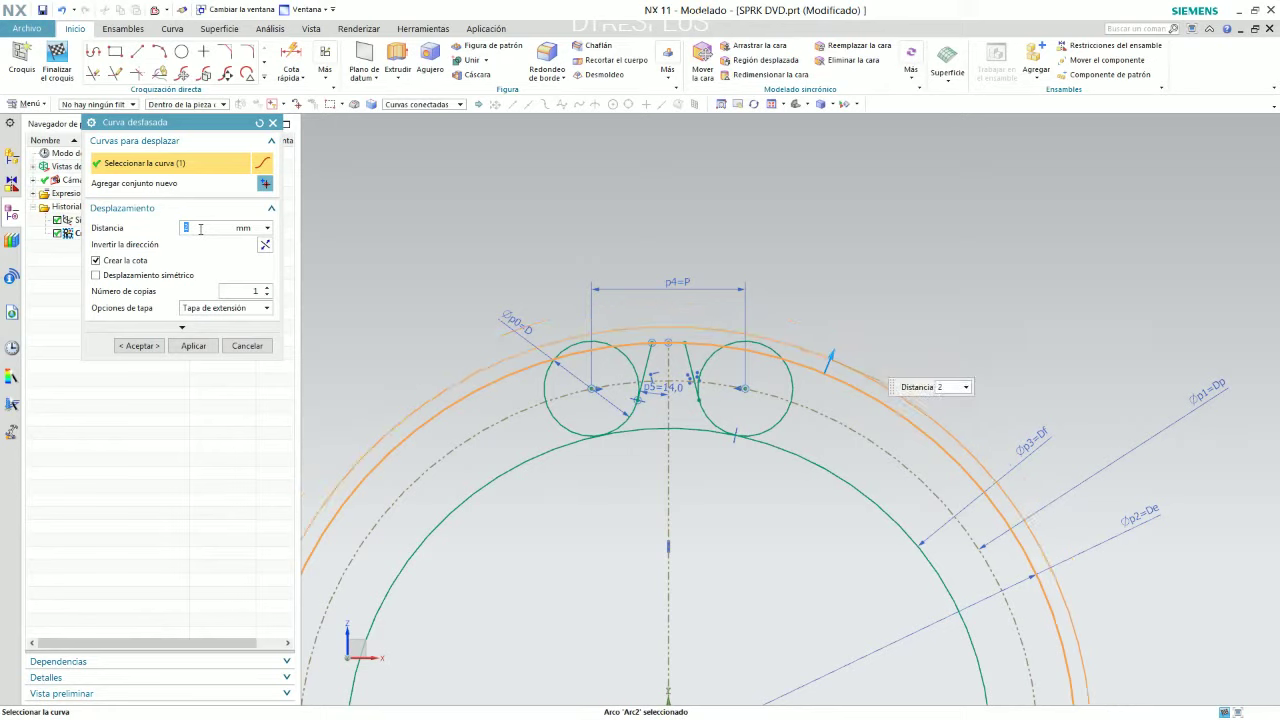
pyautogui.write('3')
pyautogui.press('Return')
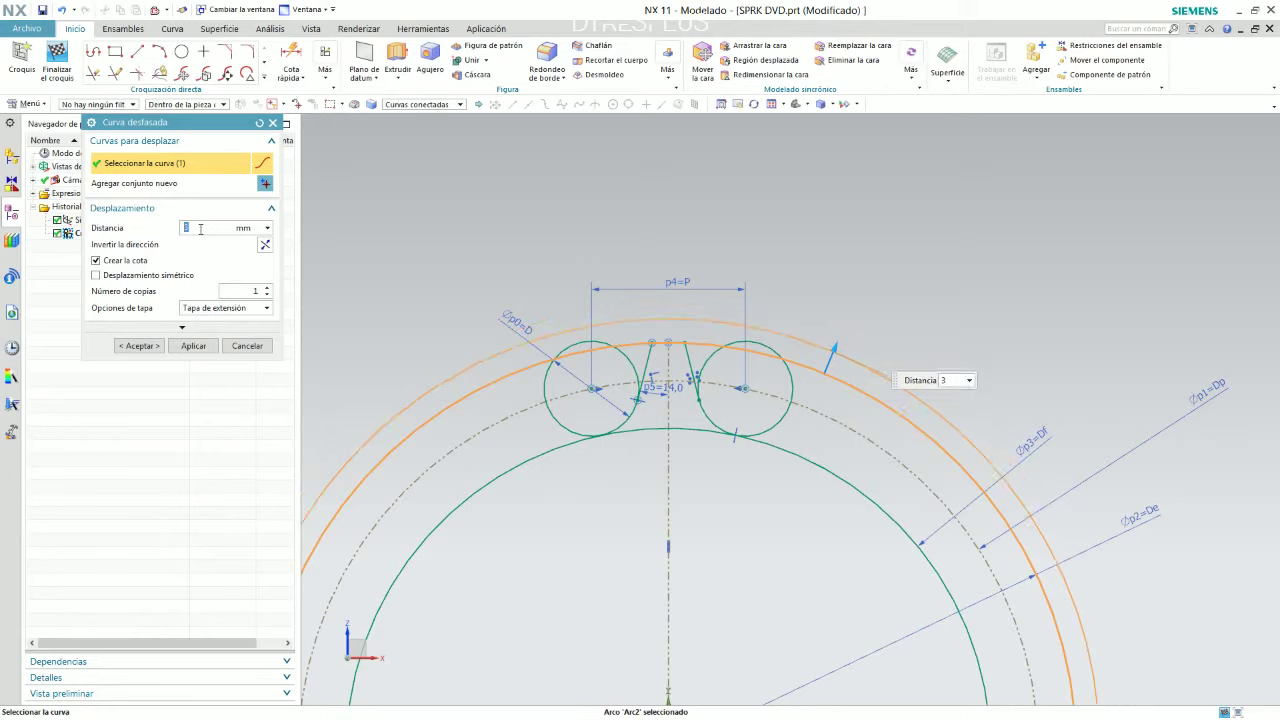
pyautogui.click(126, 346)
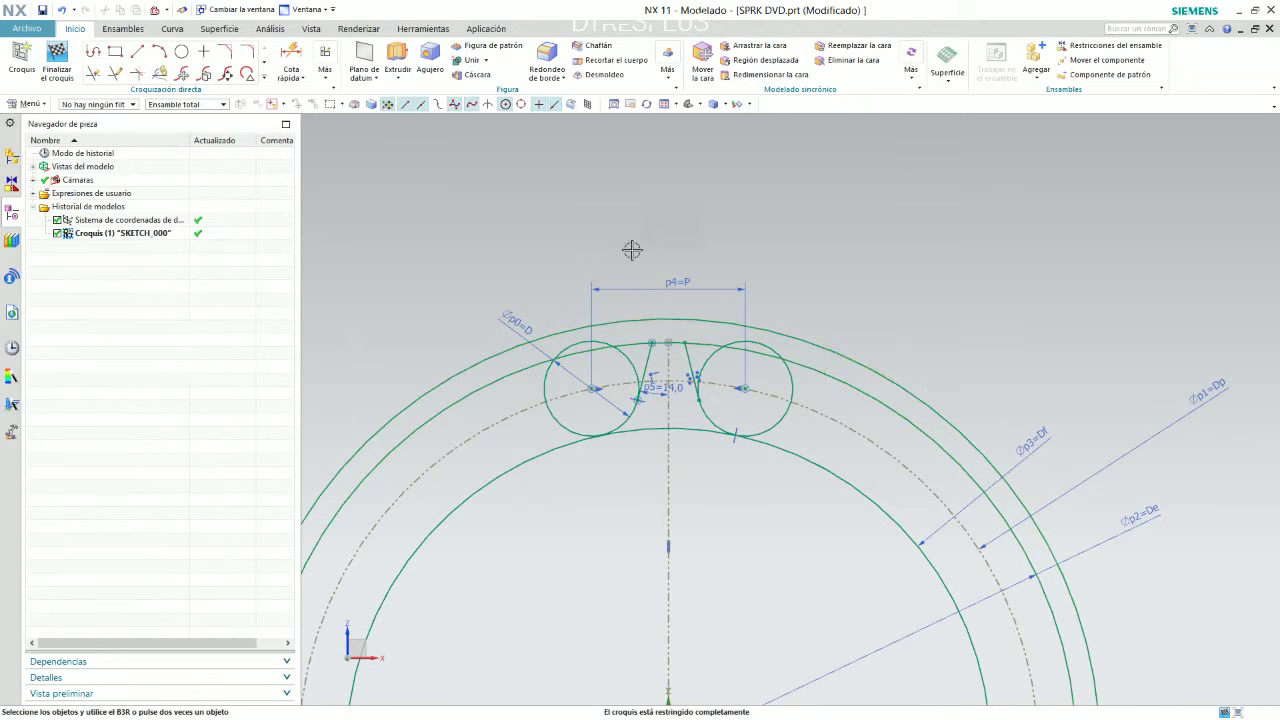
pyautogui.scroll(-3, 634, 249)
pyautogui.scroll(2, 755, 355)
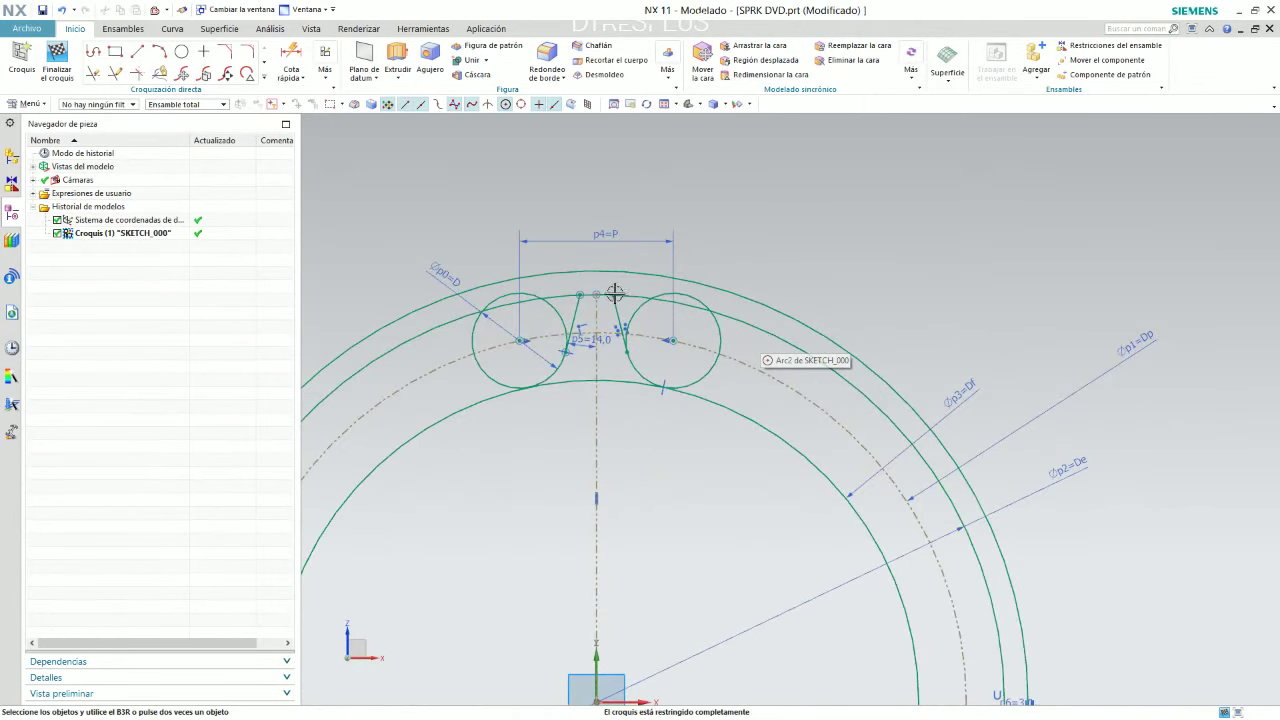
pyautogui.scroll(4, 608, 292)
pyautogui.scroll(-4, 601, 338)
pyautogui.scroll(3, 688, 354)
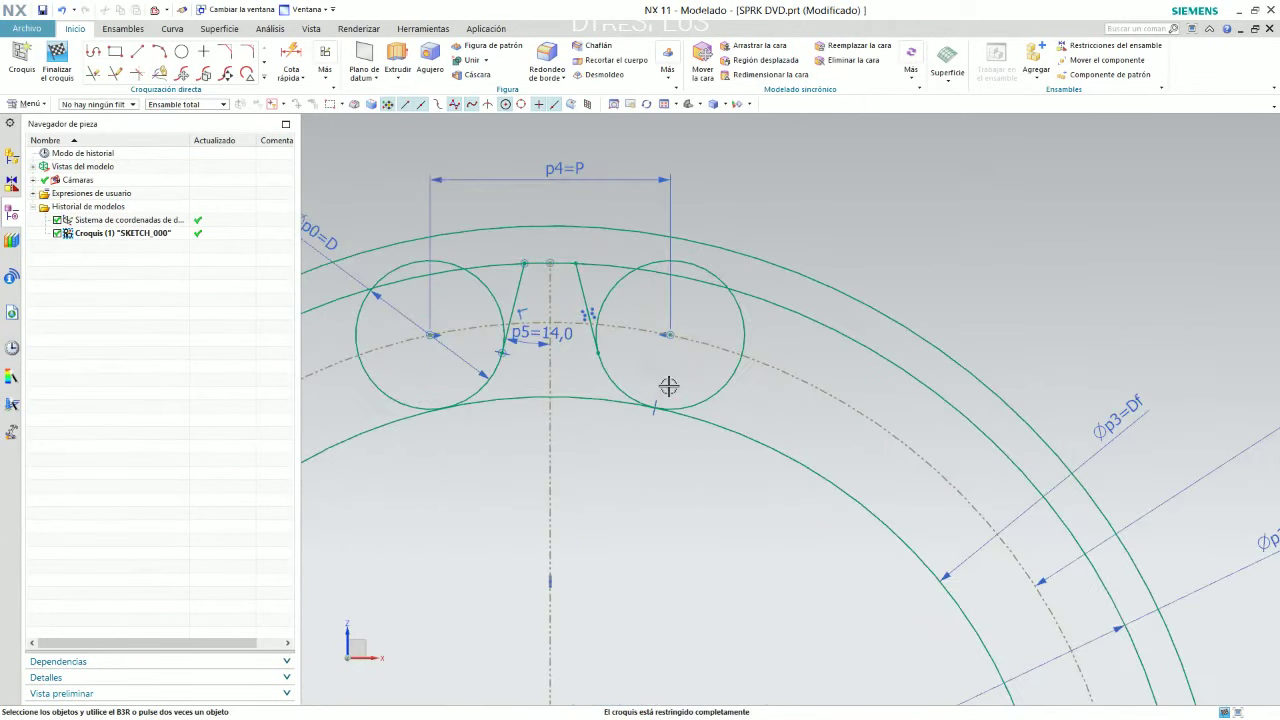
pyautogui.scroll(-3, 683, 316)
pyautogui.press('l')
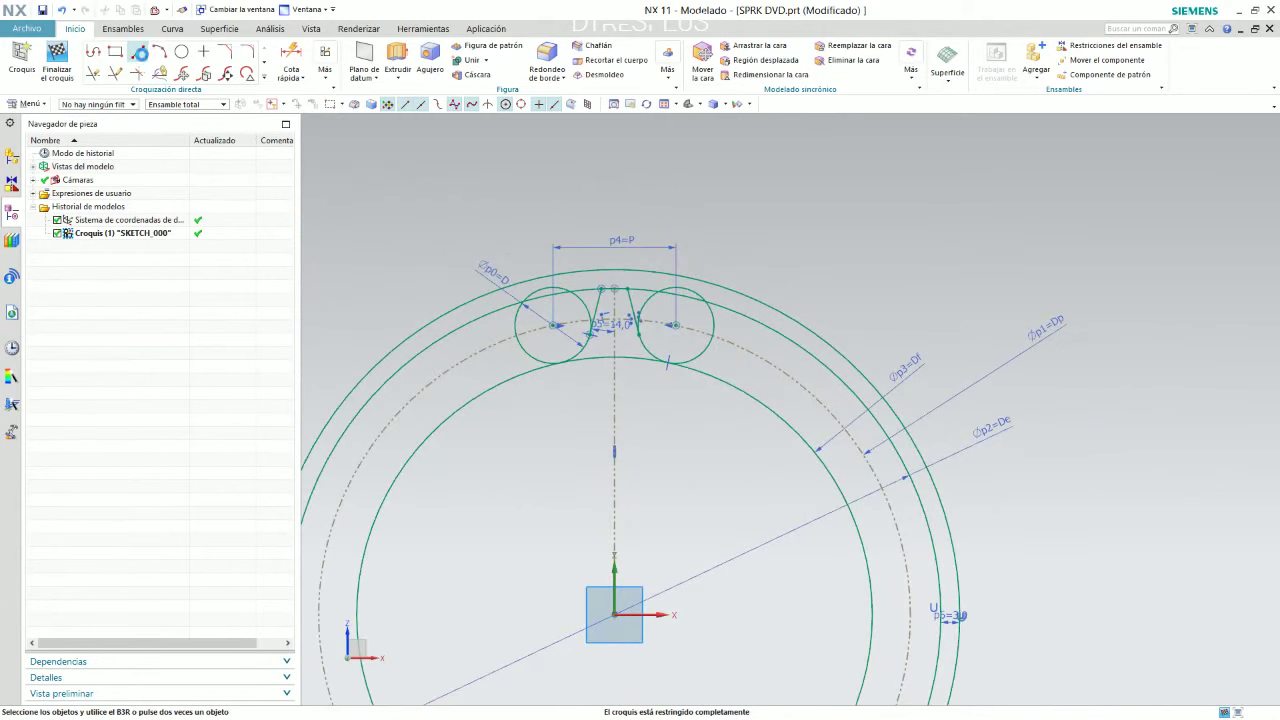
pyautogui.scroll(-2, 680, 322)
pyautogui.scroll(1, 632, 500)
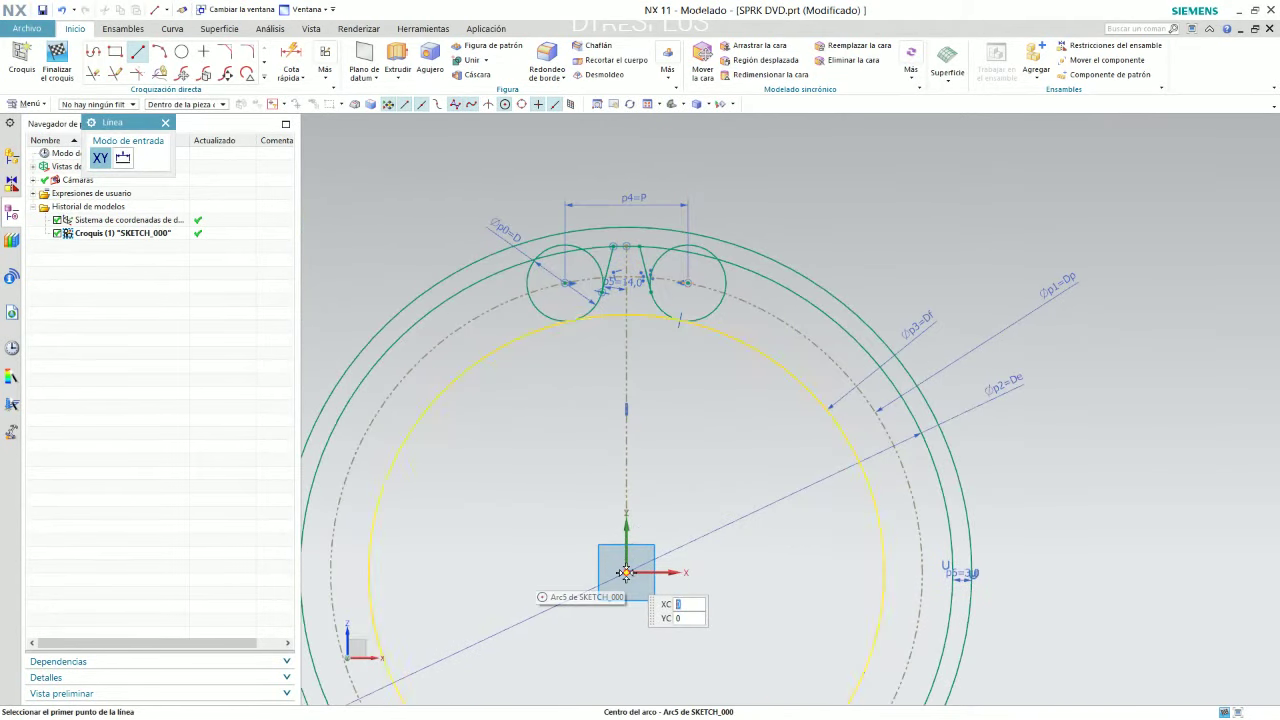
# Step: Draw a 50 mm radial line from the sketch centre through the right roller circle
pyautogui.click(626, 572)
pyautogui.scroll(3, 697, 212)
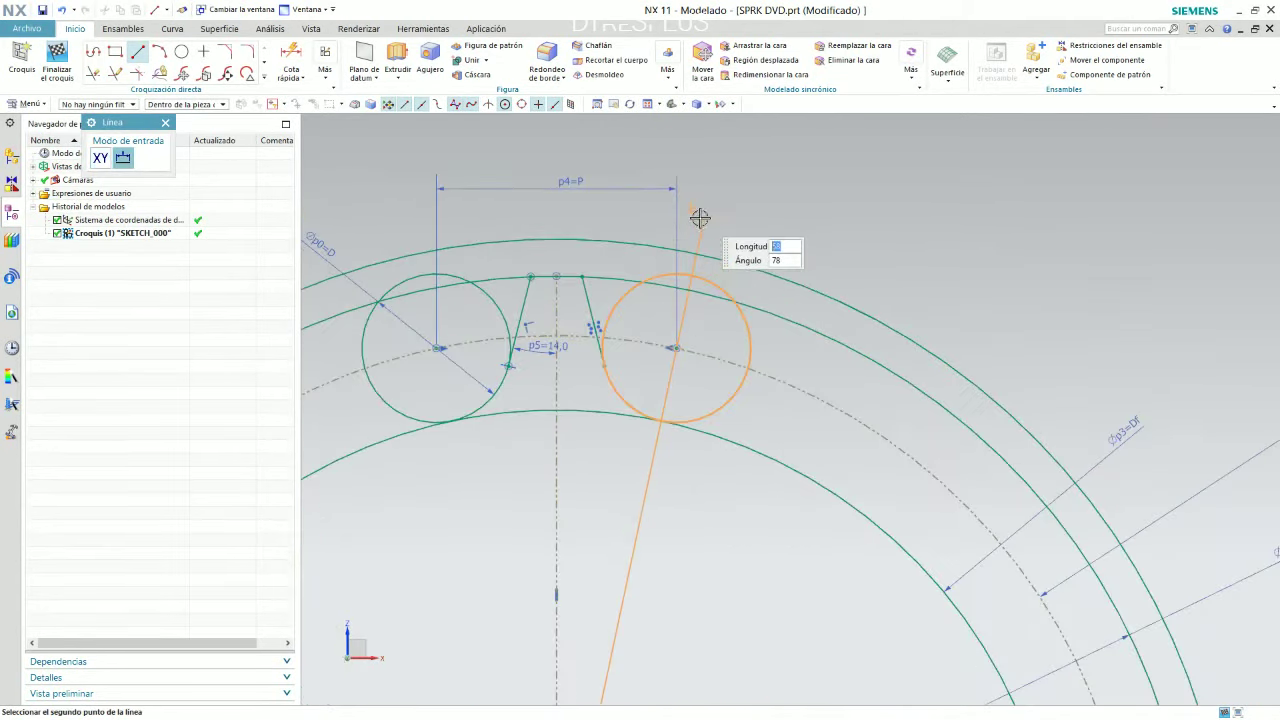
pyautogui.scroll(1, 677, 349)
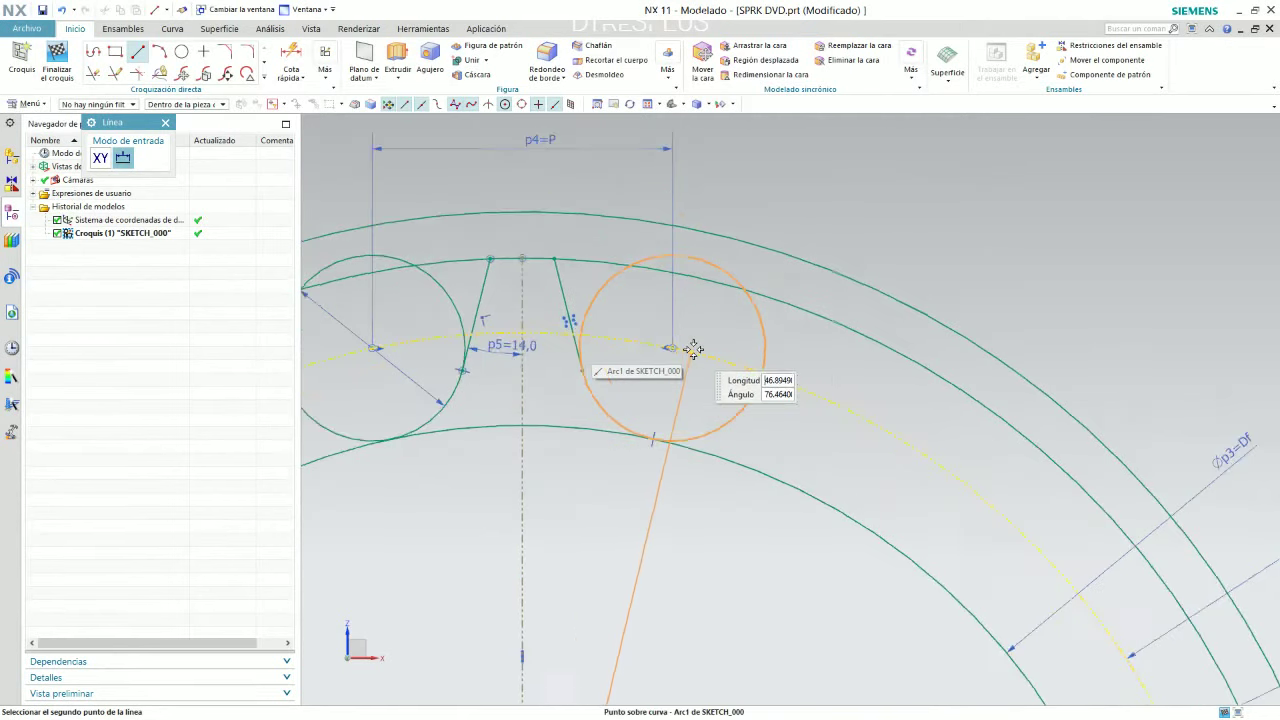
pyautogui.scroll(2, 690, 349)
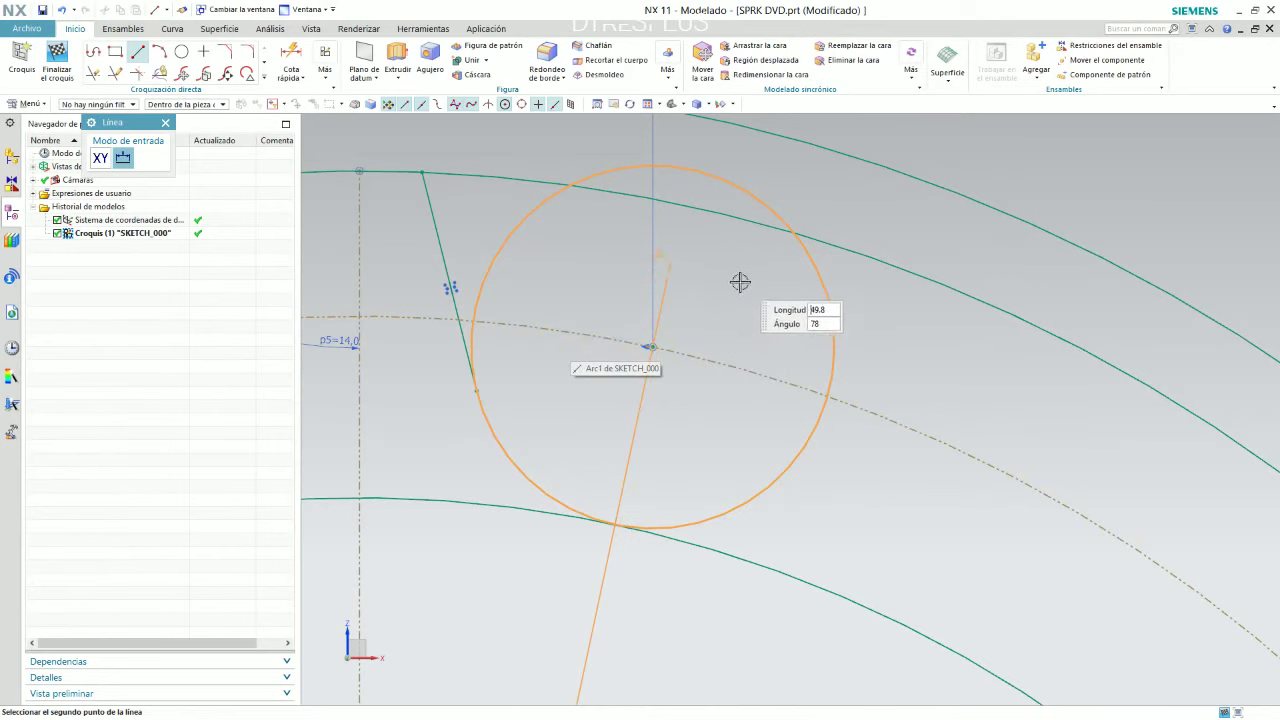
pyautogui.write('50')
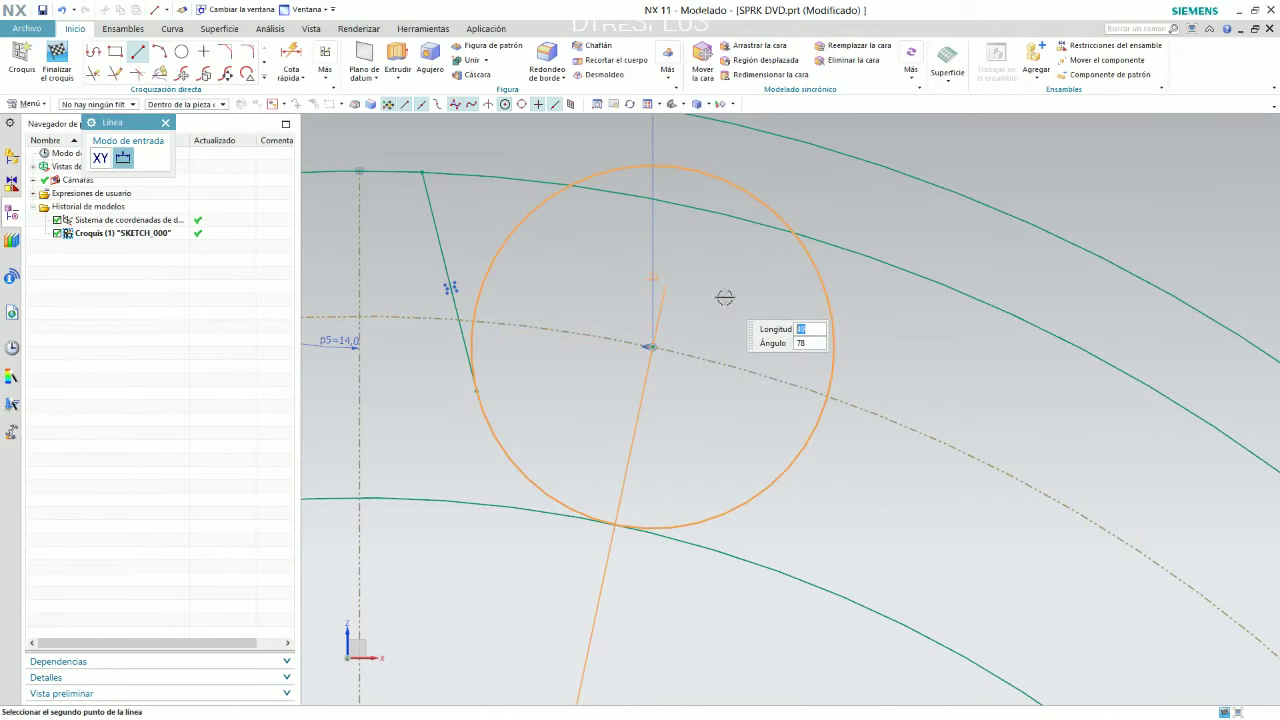
pyautogui.press('Return')
pyautogui.press('Escape')
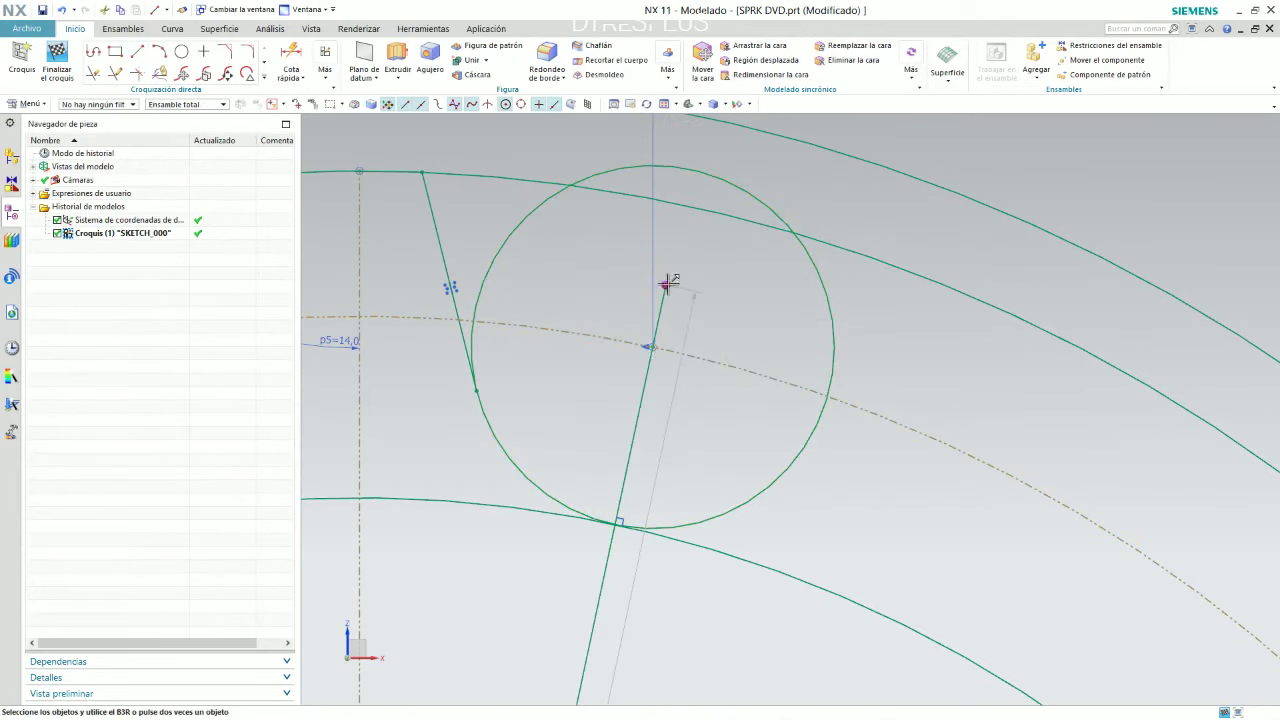
# Step: Constrain the flank line and the radial line until the sketch is fully constrained
pyautogui.click(674, 340)
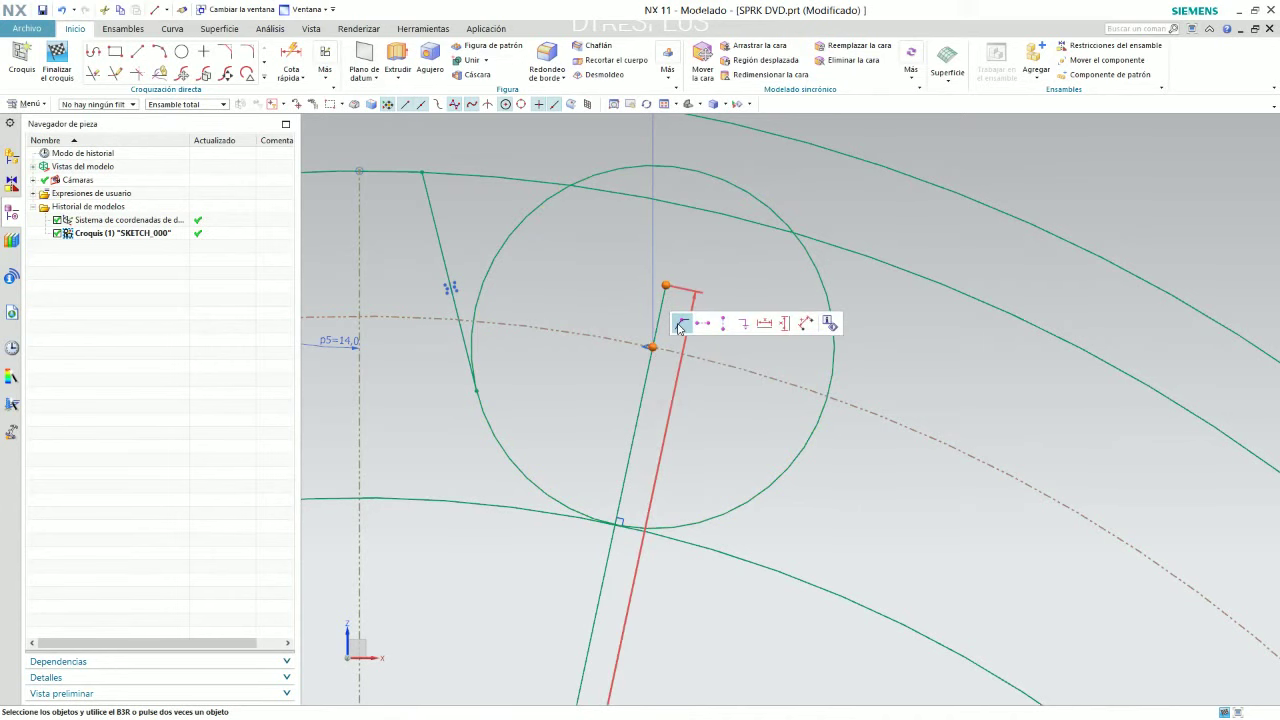
pyautogui.click(679, 324)
pyautogui.scroll(-5, 706, 303)
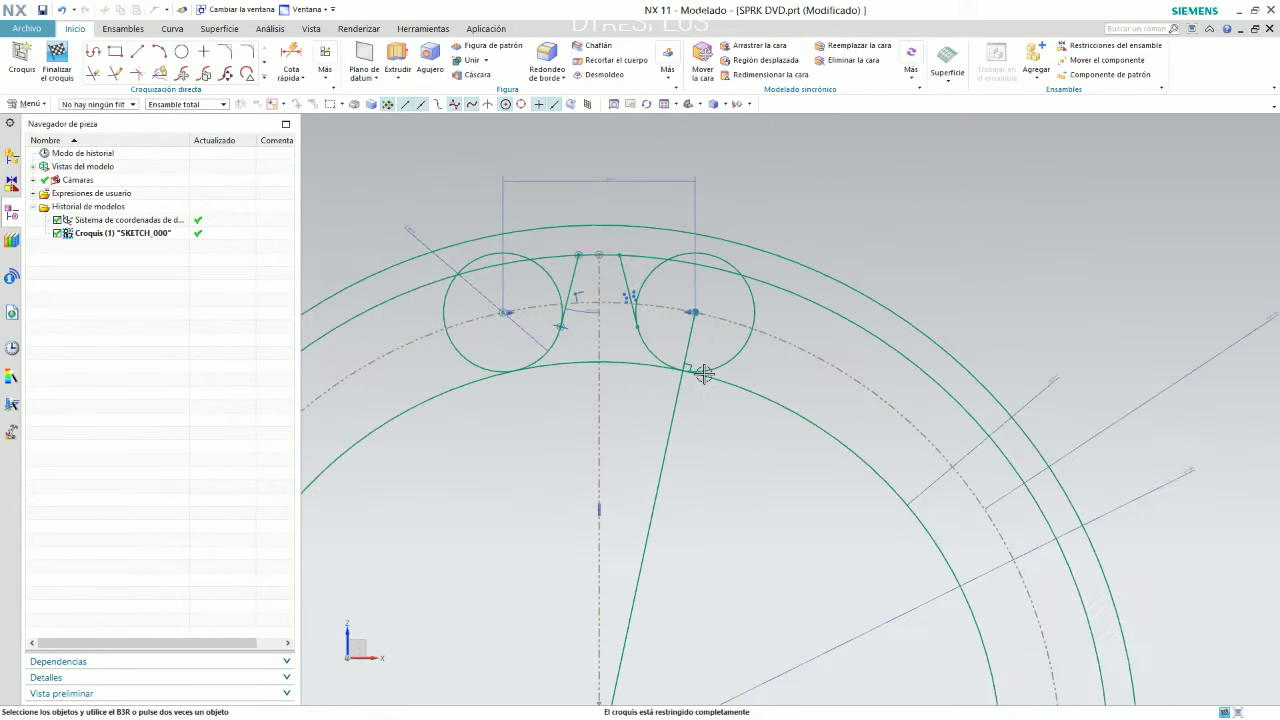
pyautogui.click(675, 430)
pyautogui.click(749, 393)
pyautogui.scroll(-3, 737, 311)
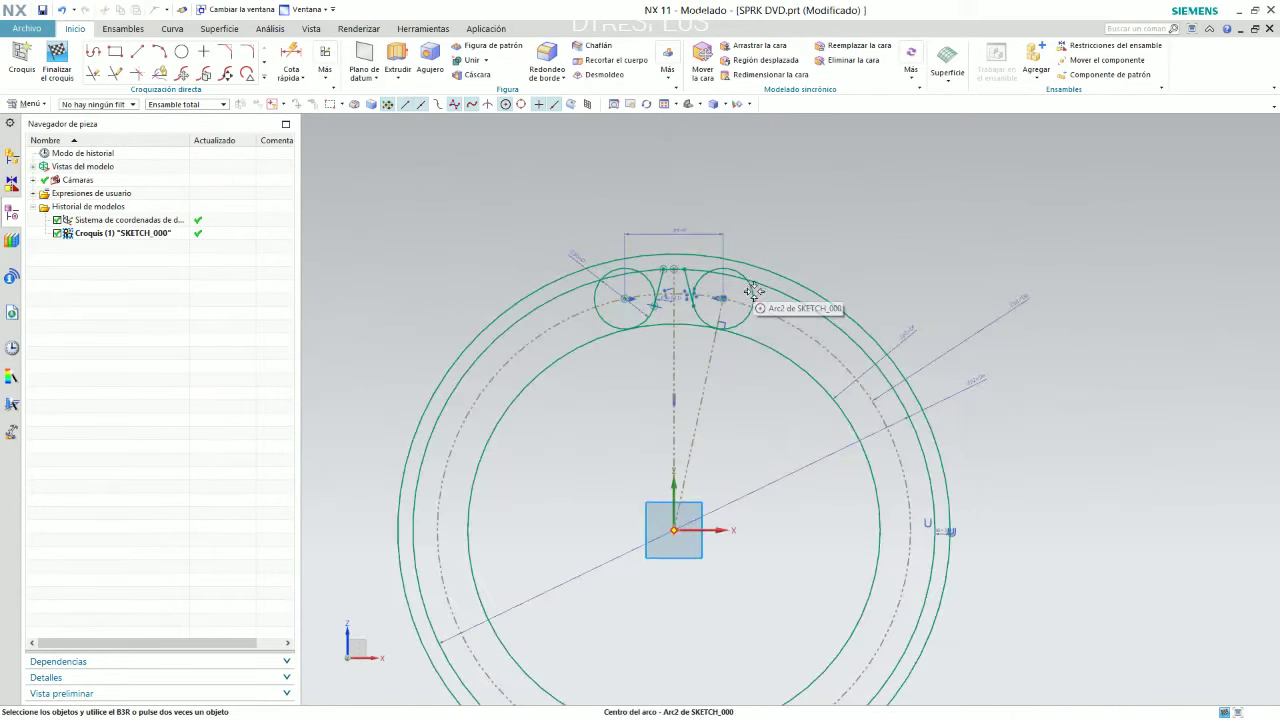
pyautogui.scroll(2, 720, 285)
pyautogui.scroll(2, 766, 254)
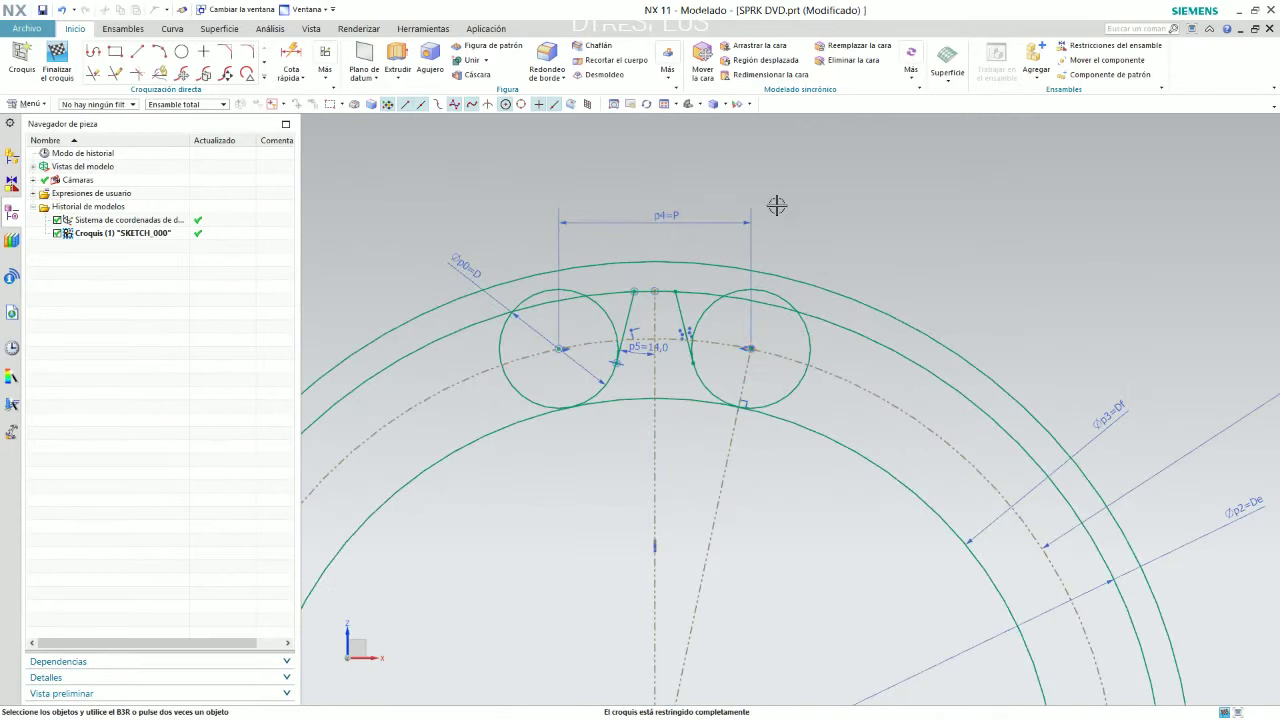
pyautogui.scroll(-2, 775, 205)
pyautogui.scroll(-2, 829, 252)
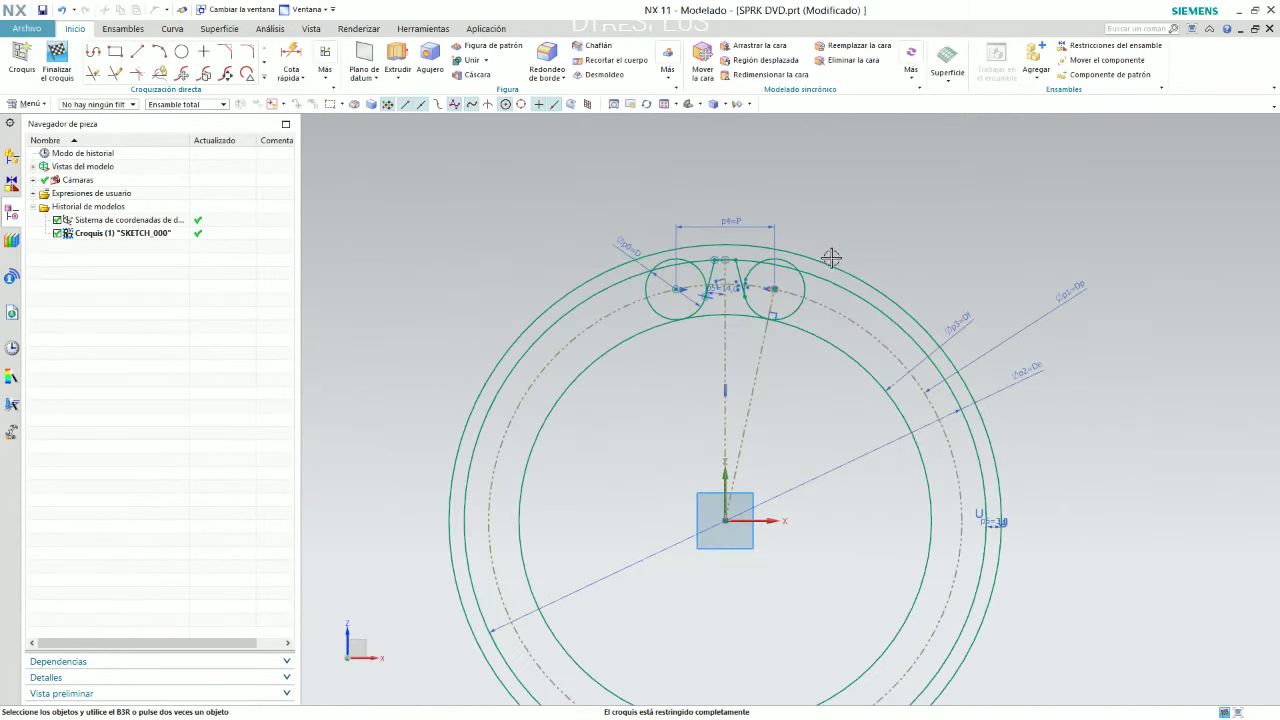
pyautogui.scroll(2, 845, 285)
pyautogui.scroll(2, 823, 277)
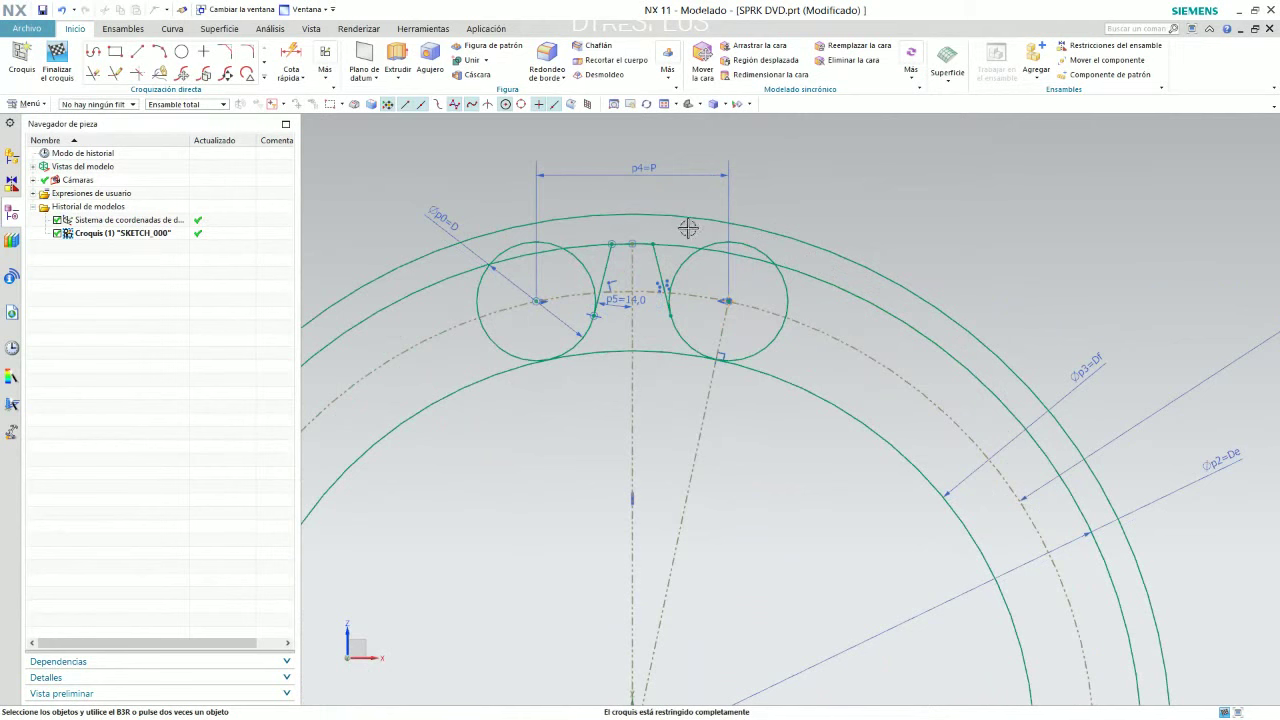
pyautogui.scroll(2, 688, 240)
pyautogui.scroll(1, 688, 240)
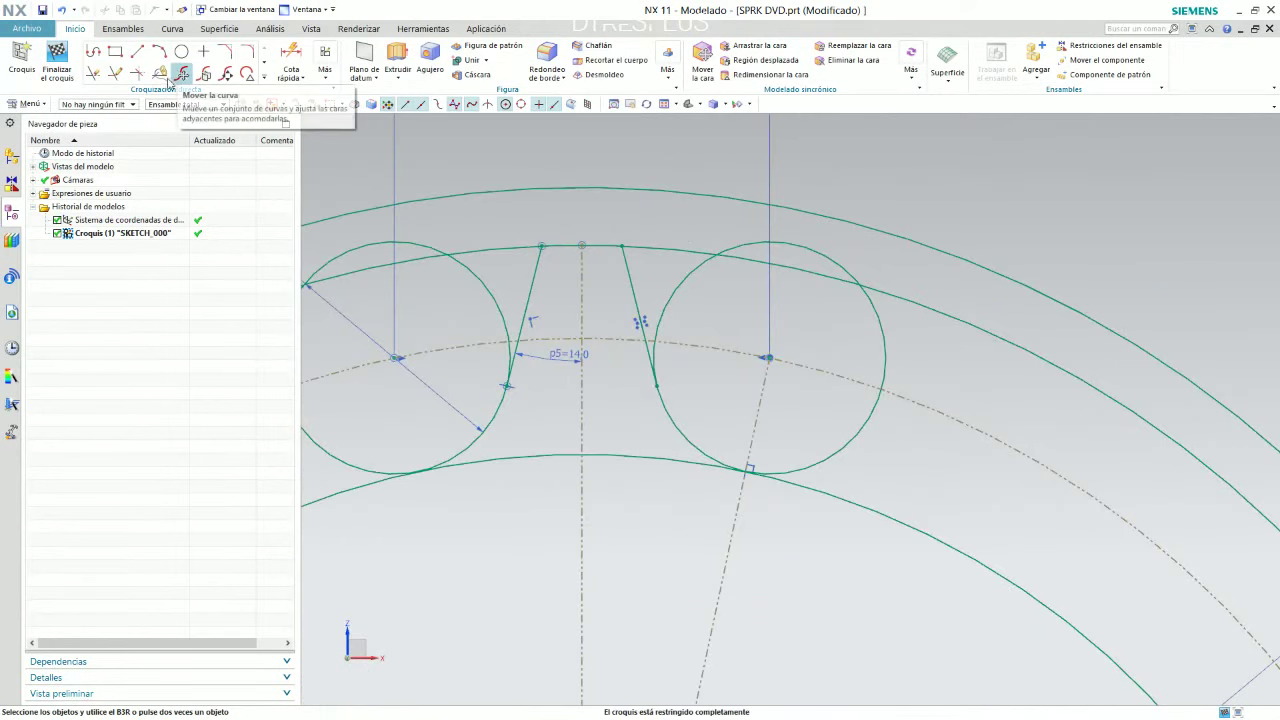
# Step: Mirror the right flank line across the right roller's radial line
pyautogui.press('t')
pyautogui.click(265, 79)
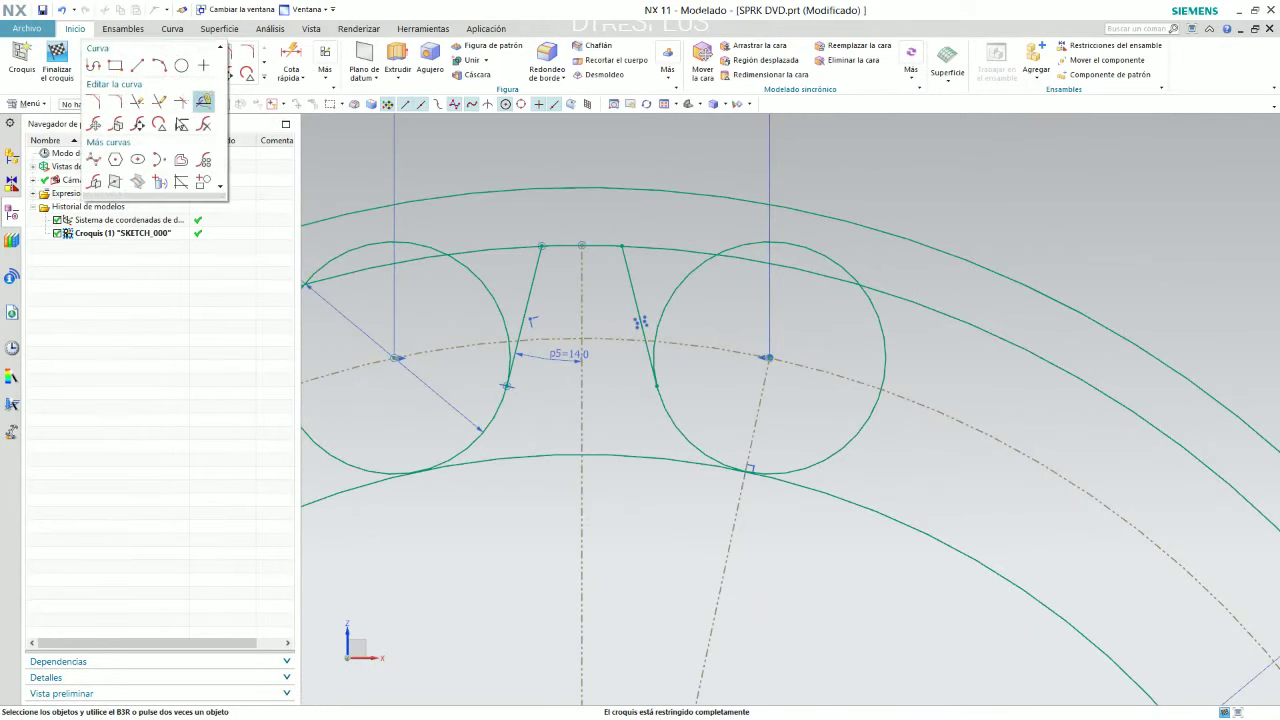
pyautogui.click(117, 182)
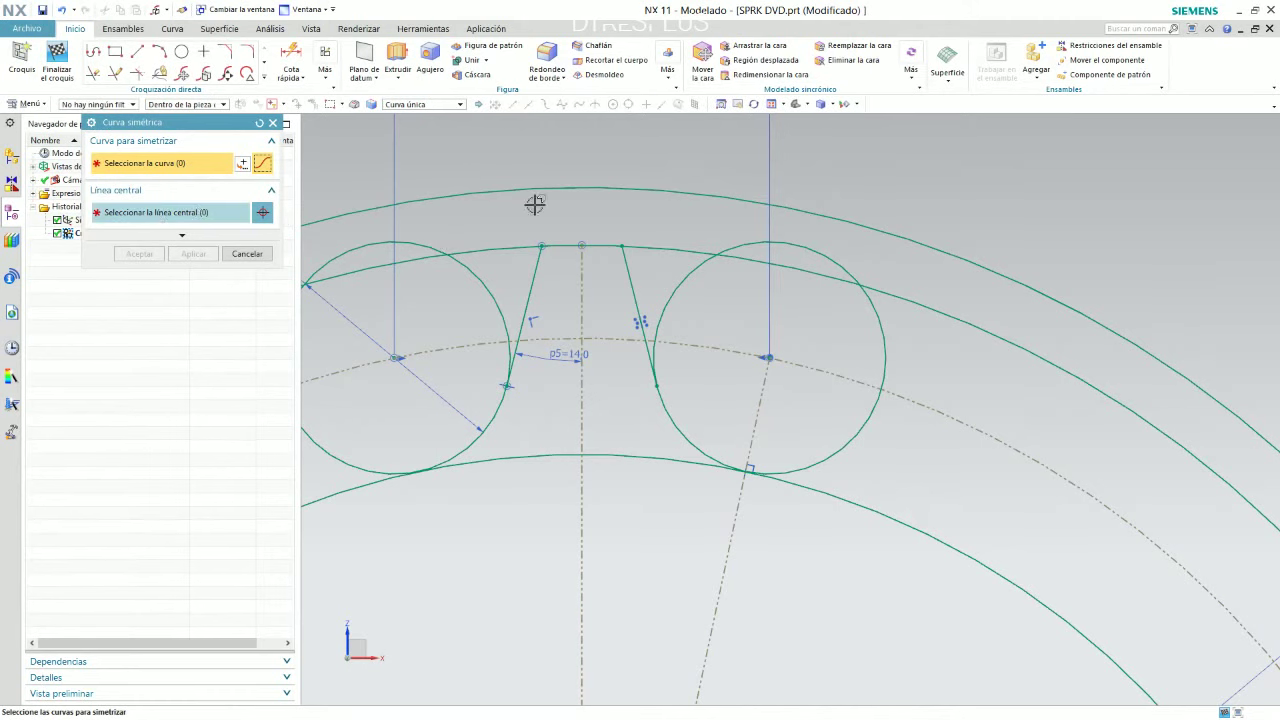
pyautogui.click(630, 280)
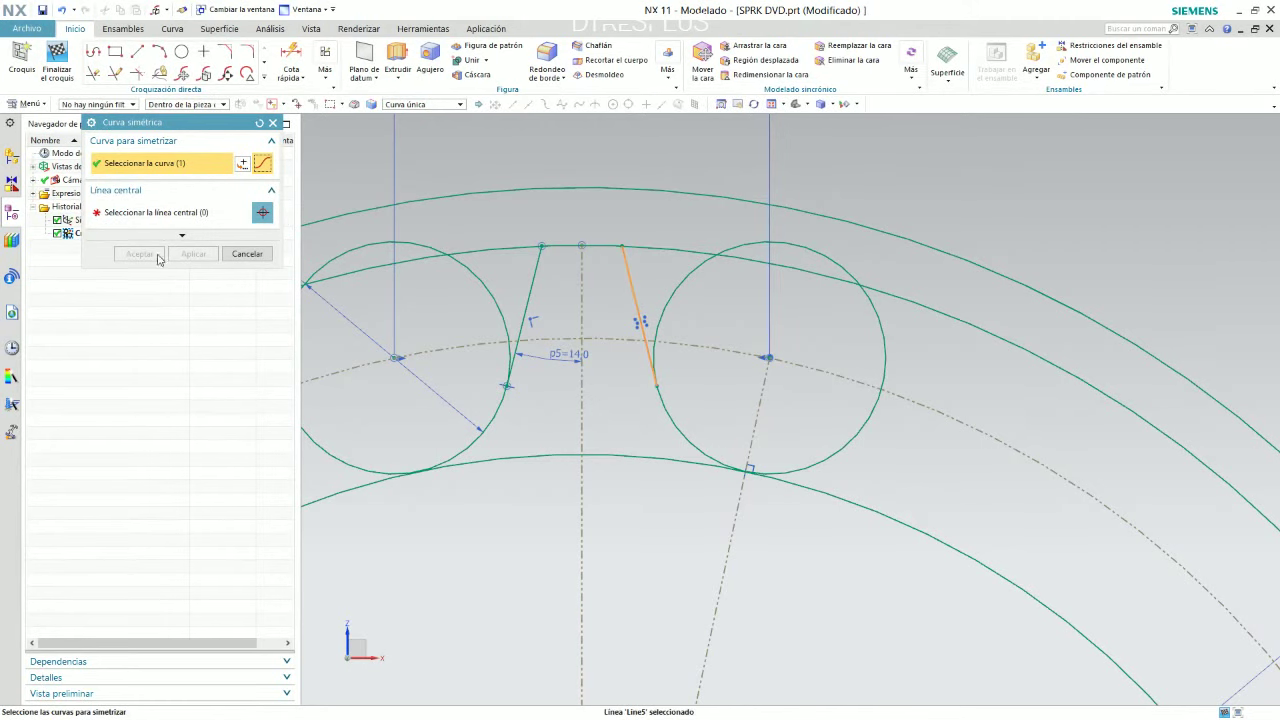
pyautogui.click(143, 222)
pyautogui.click(728, 535)
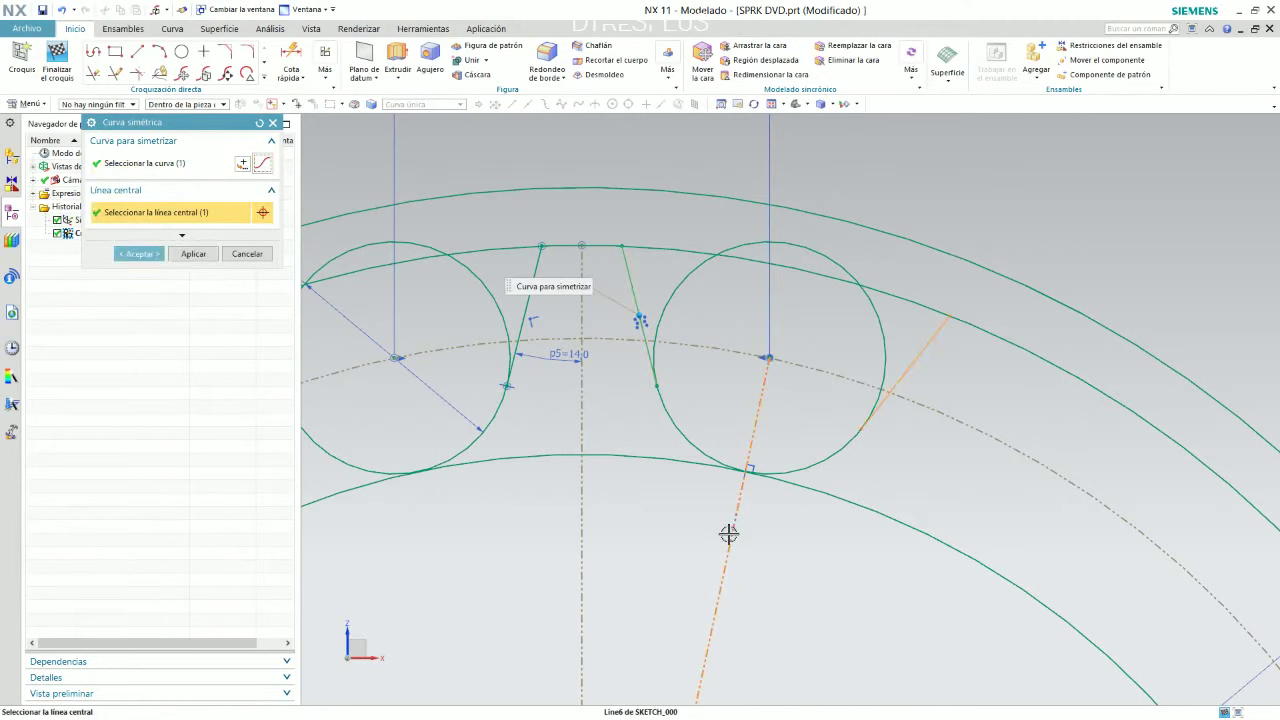
pyautogui.middleClick(771, 506)
pyautogui.scroll(-2, 693, 476)
pyautogui.scroll(-2, 693, 476)
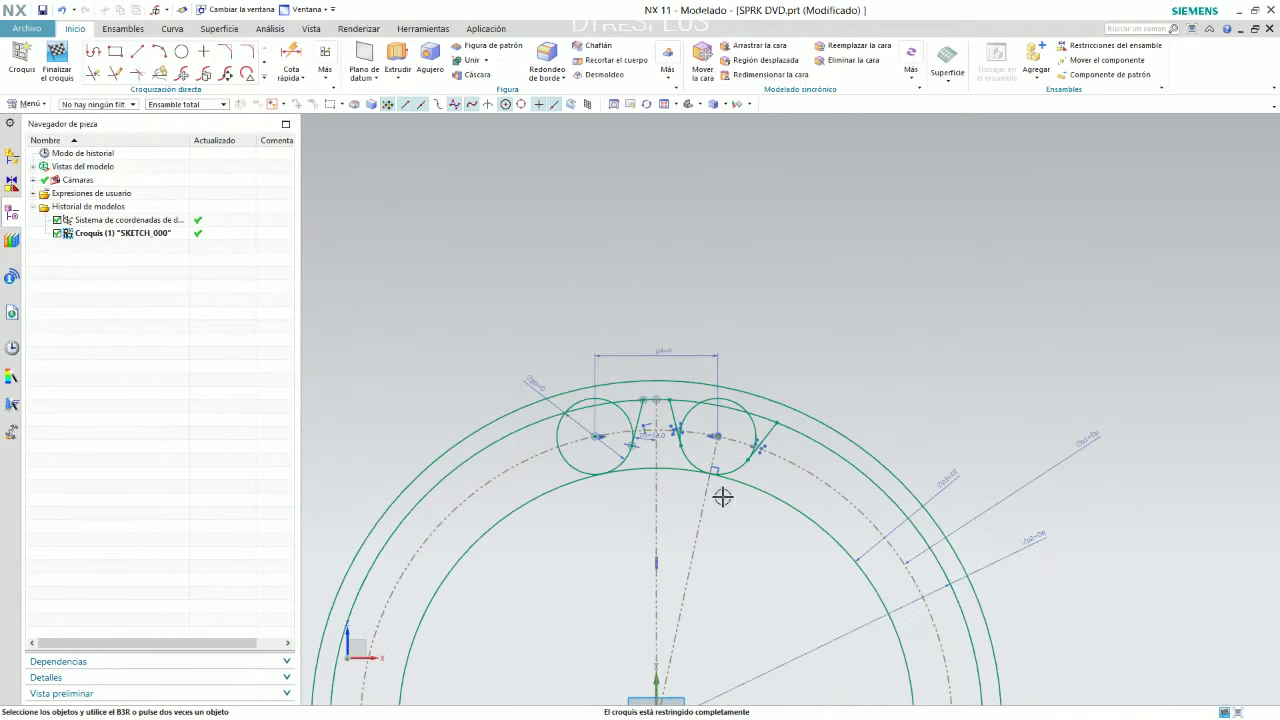
pyautogui.scroll(3, 686, 400)
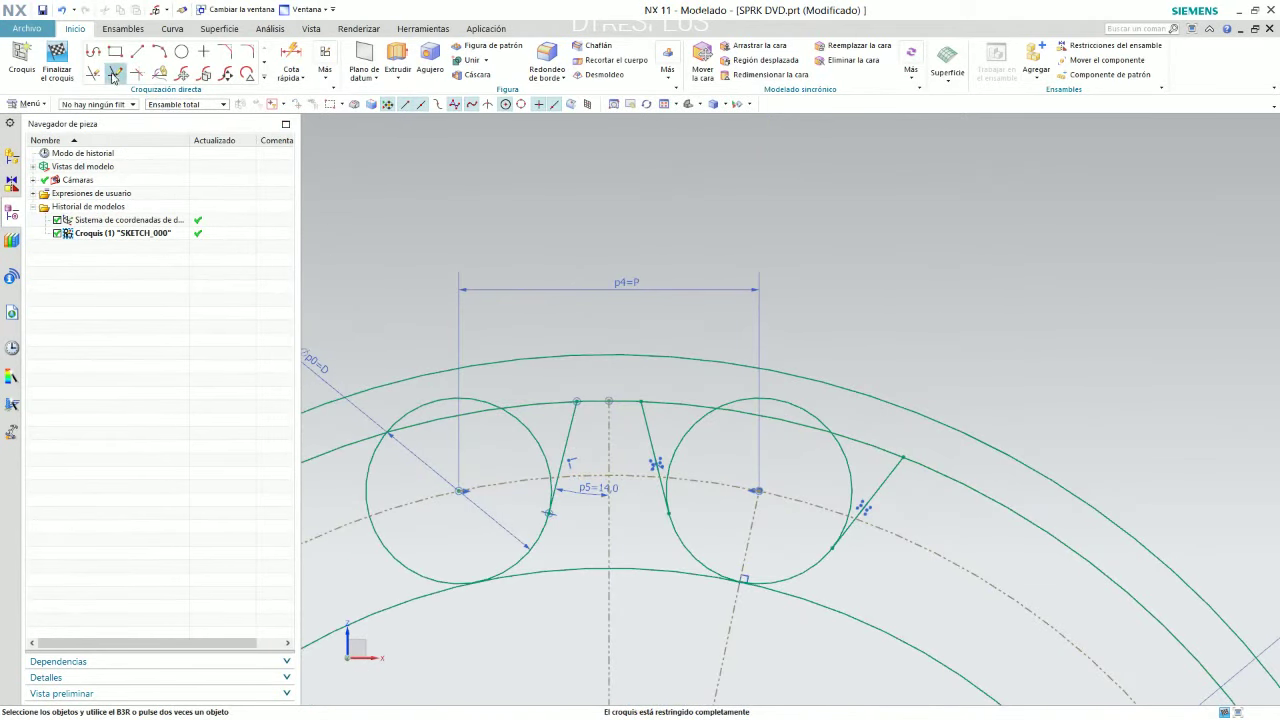
# Step: Extend the left flank line up to the 3 mm offset arc
pyautogui.click(115, 75)
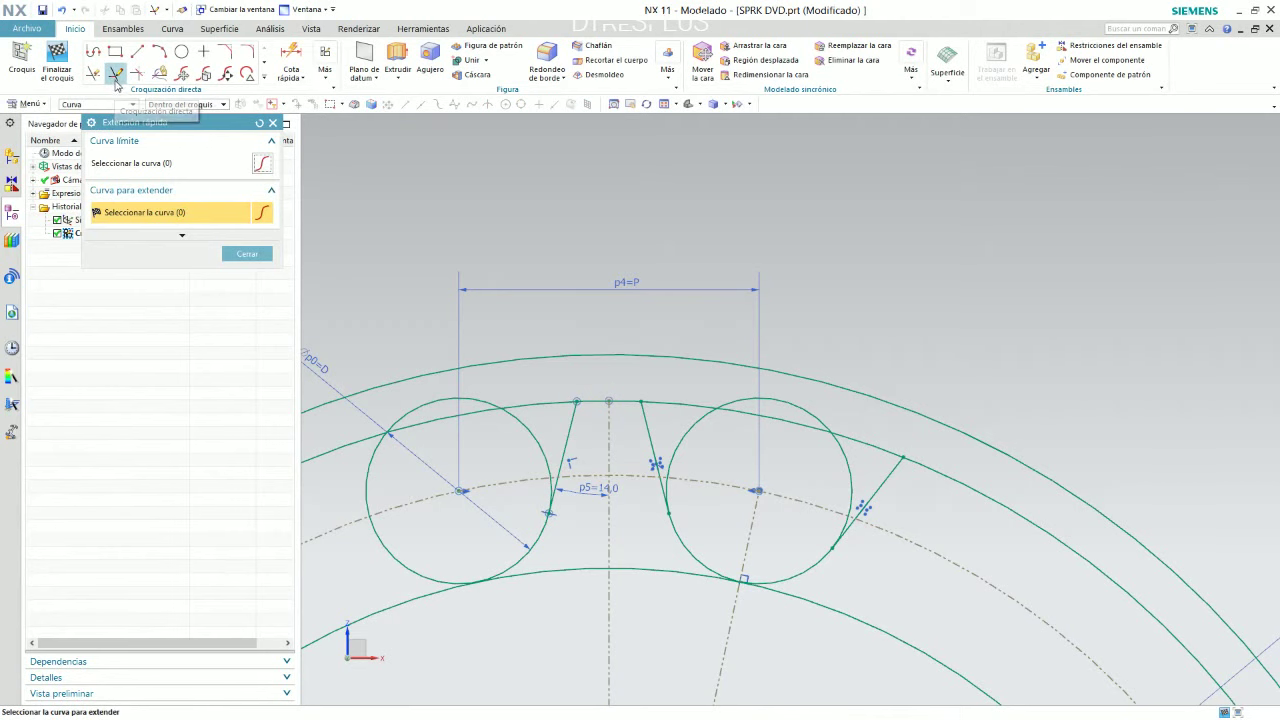
pyautogui.scroll(2, 680, 355)
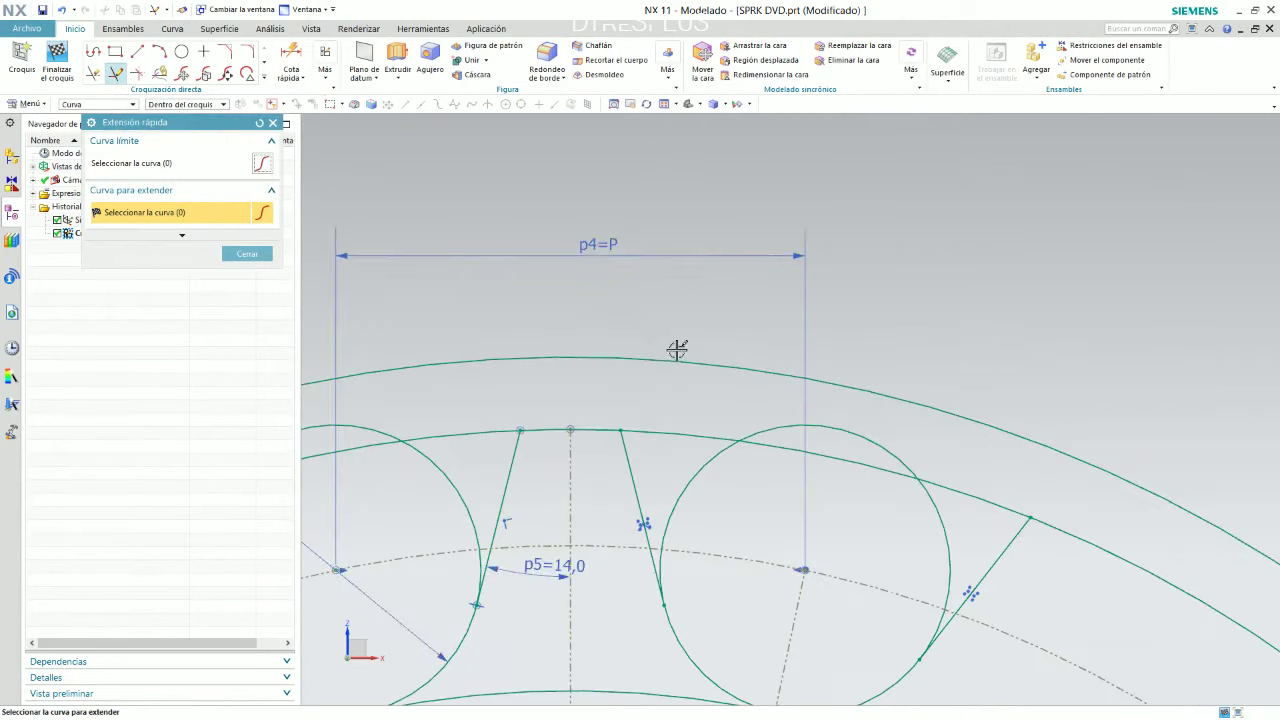
pyautogui.click(514, 455)
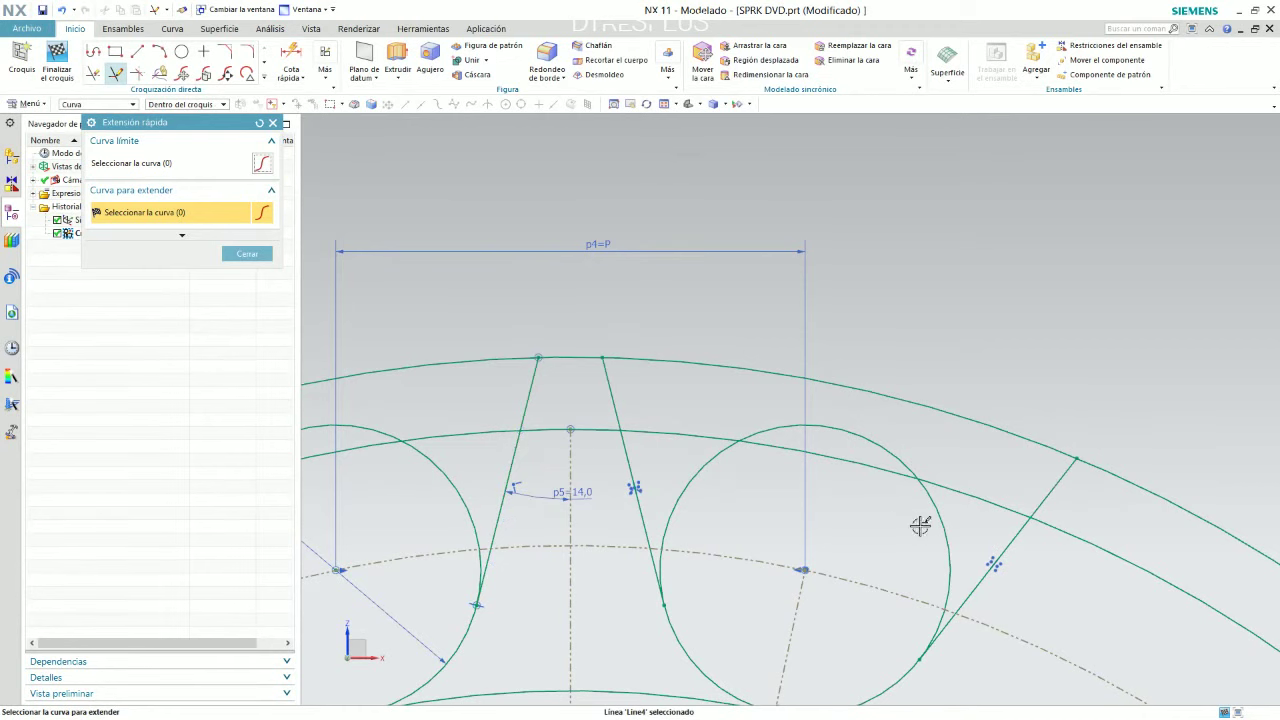
pyautogui.scroll(-3, 886, 403)
pyautogui.click(247, 253)
pyautogui.scroll(-2, 657, 214)
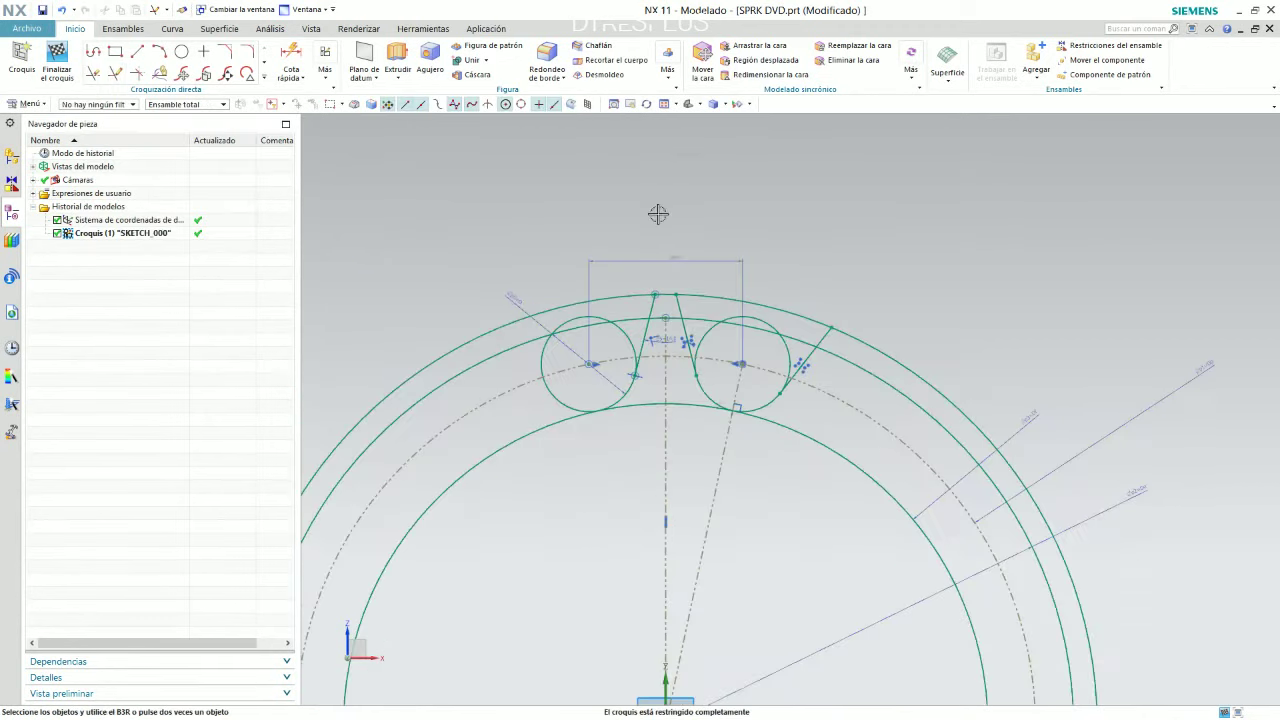
pyautogui.scroll(3, 675, 320)
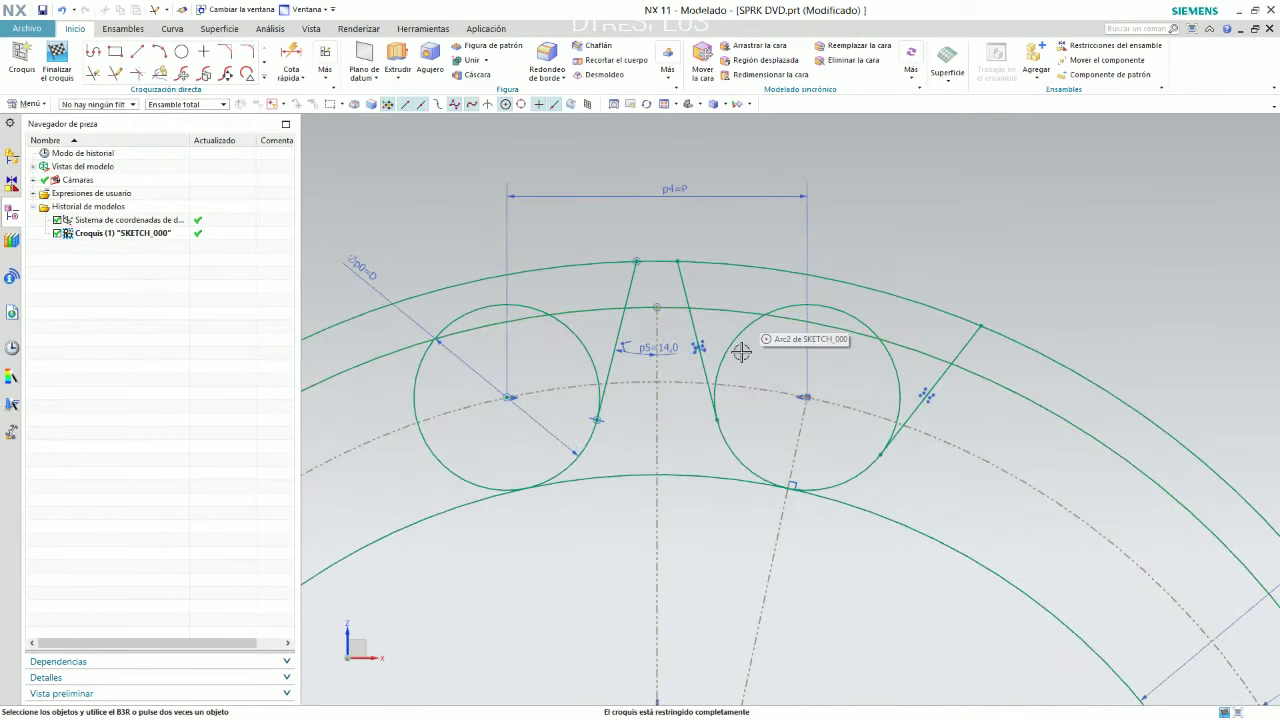
pyautogui.scroll(-1, 741, 352)
pyautogui.scroll(2, 725, 278)
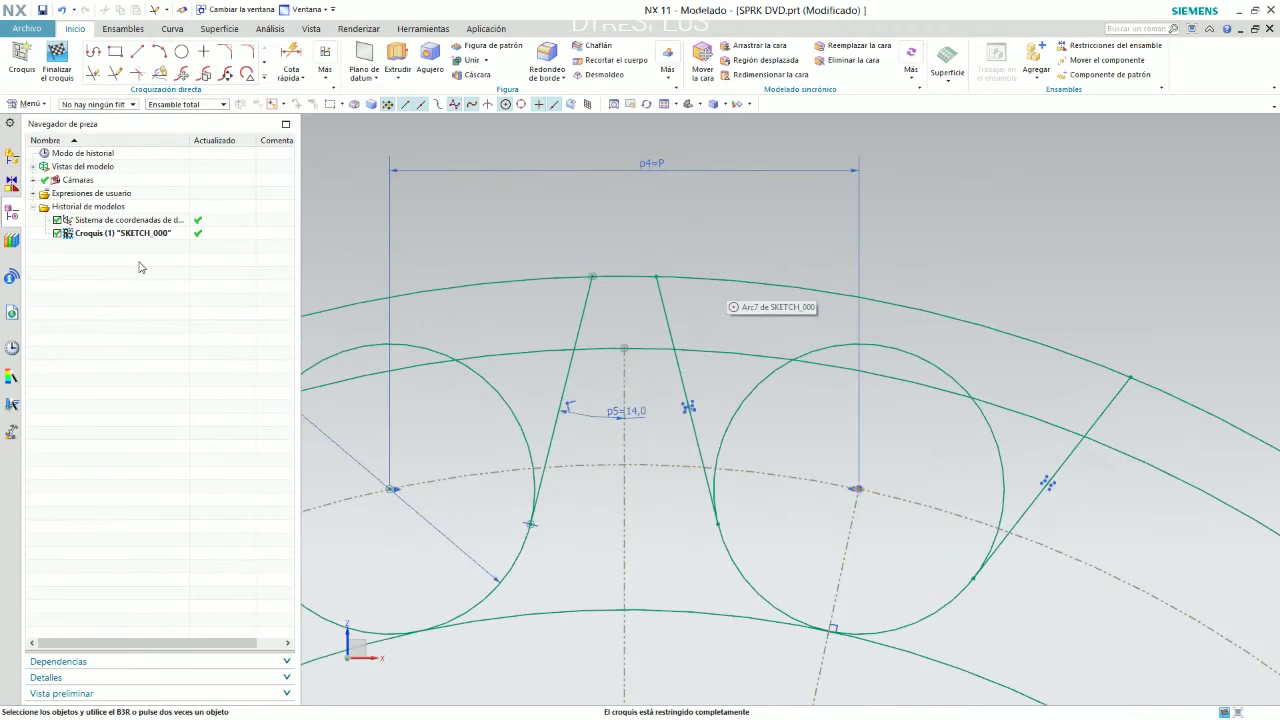
pyautogui.scroll(-3, 700, 240)
pyautogui.scroll(1, 752, 289)
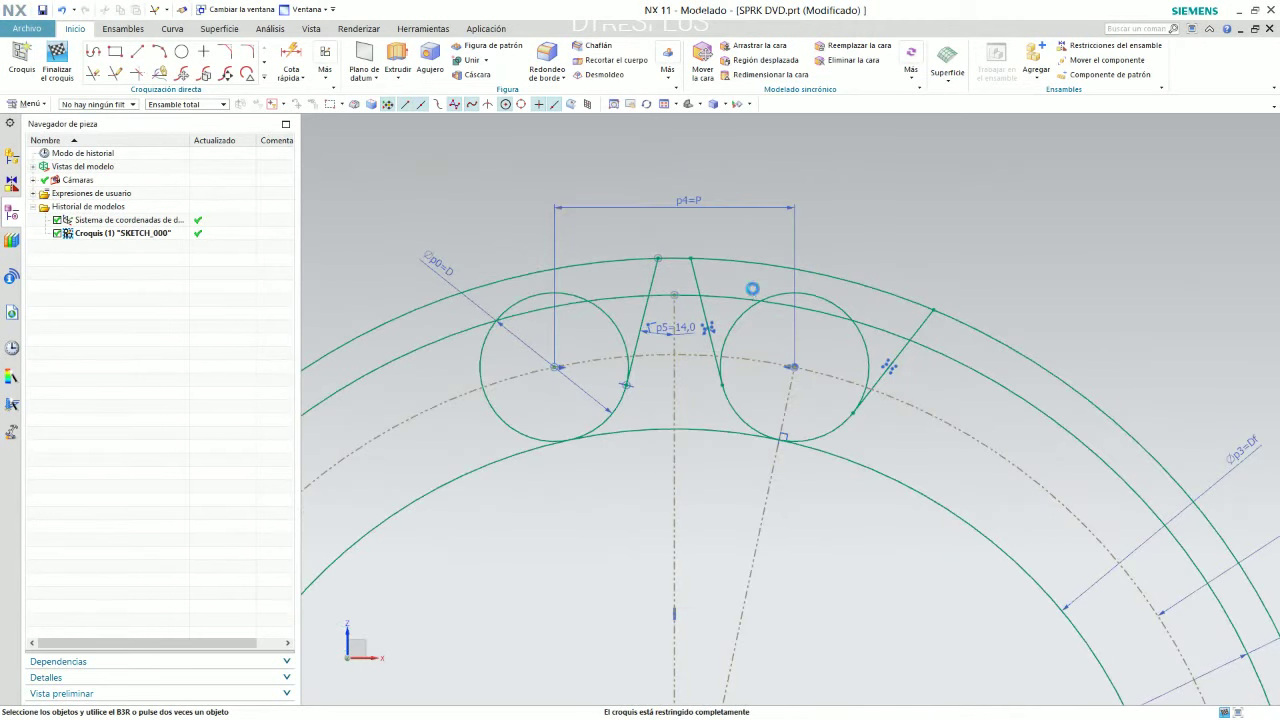
# Step: Review the part expressions and close the list without changes
pyautogui.hotkey('ctrl', 'e')
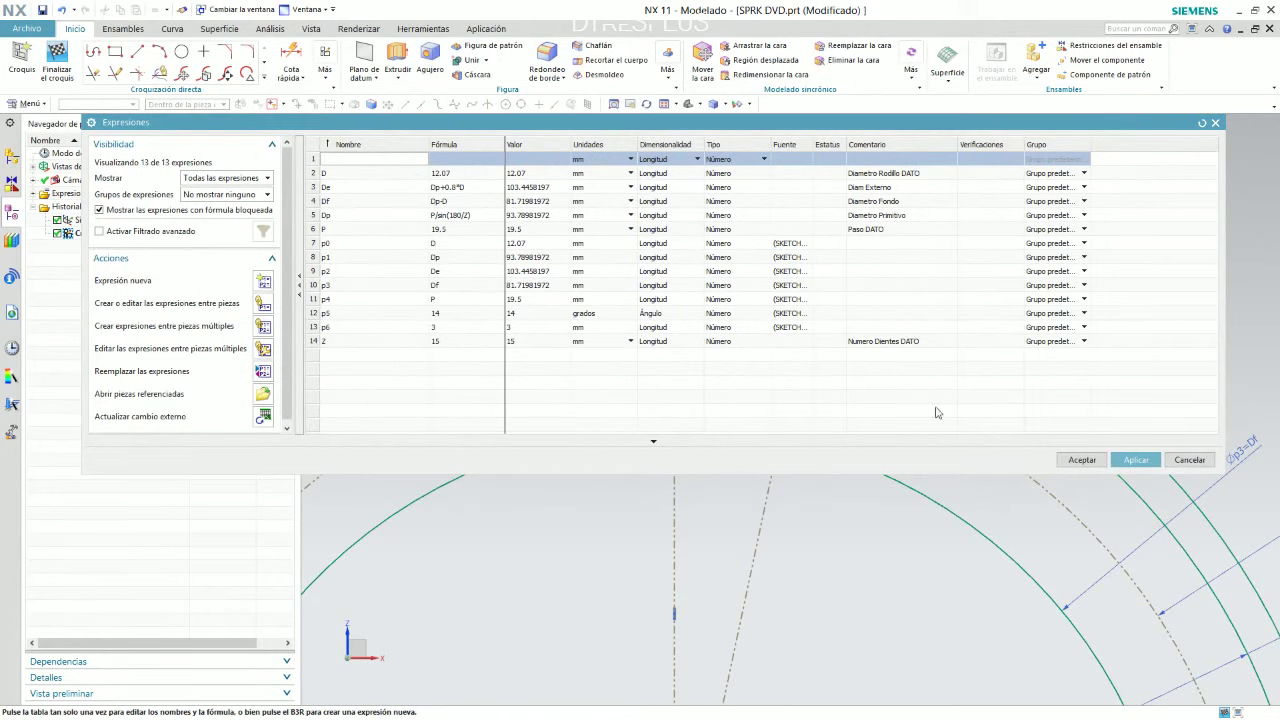
pyautogui.click(1209, 464)
pyautogui.scroll(-3, 741, 262)
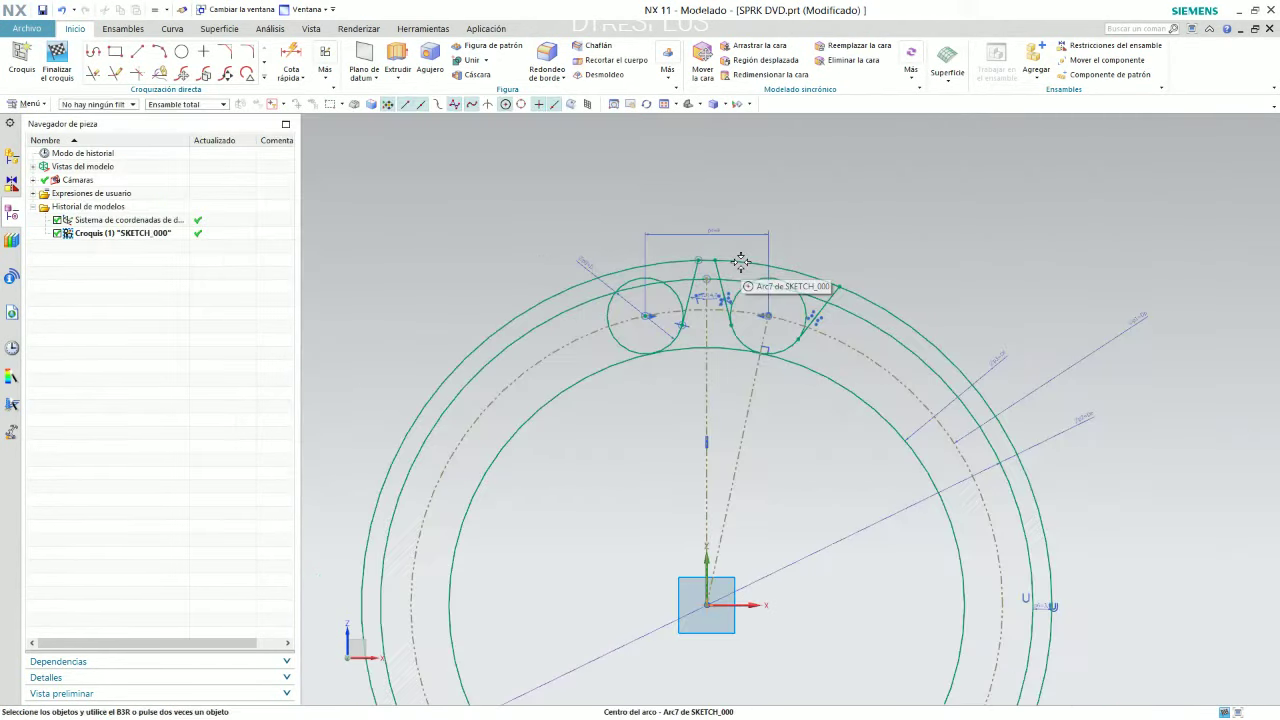
pyautogui.scroll(3, 787, 340)
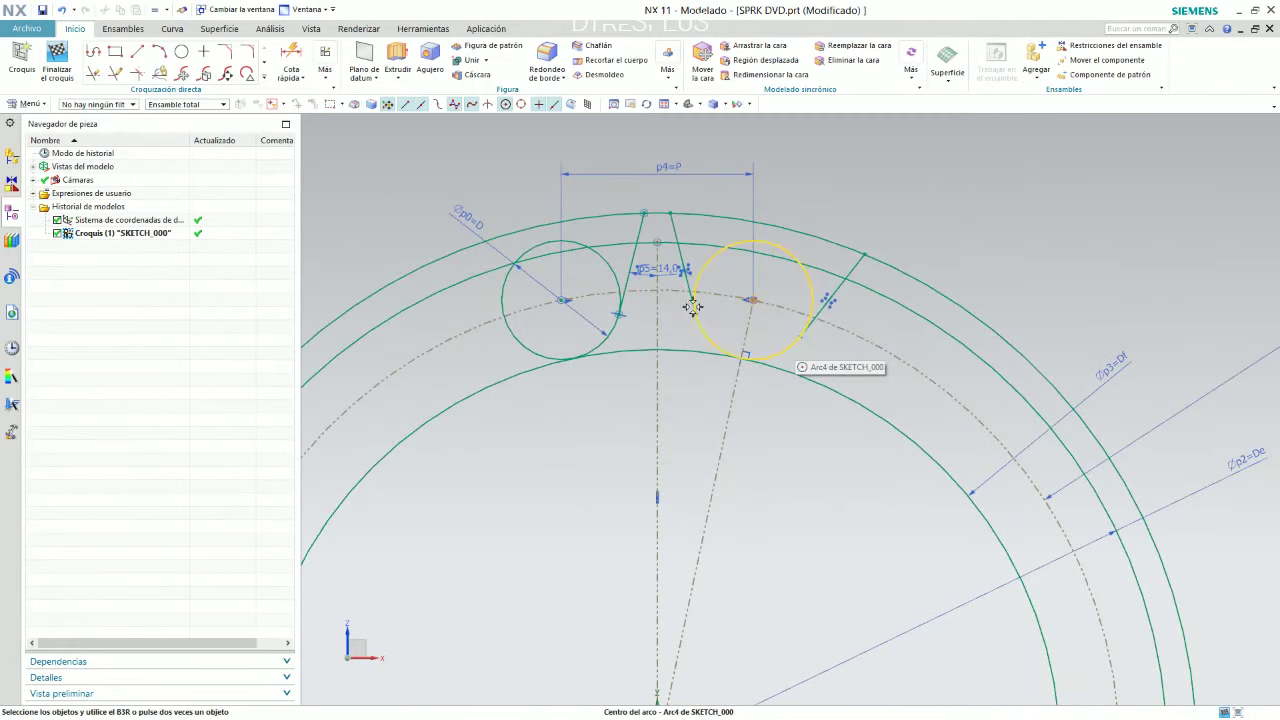
pyautogui.scroll(1, 677, 289)
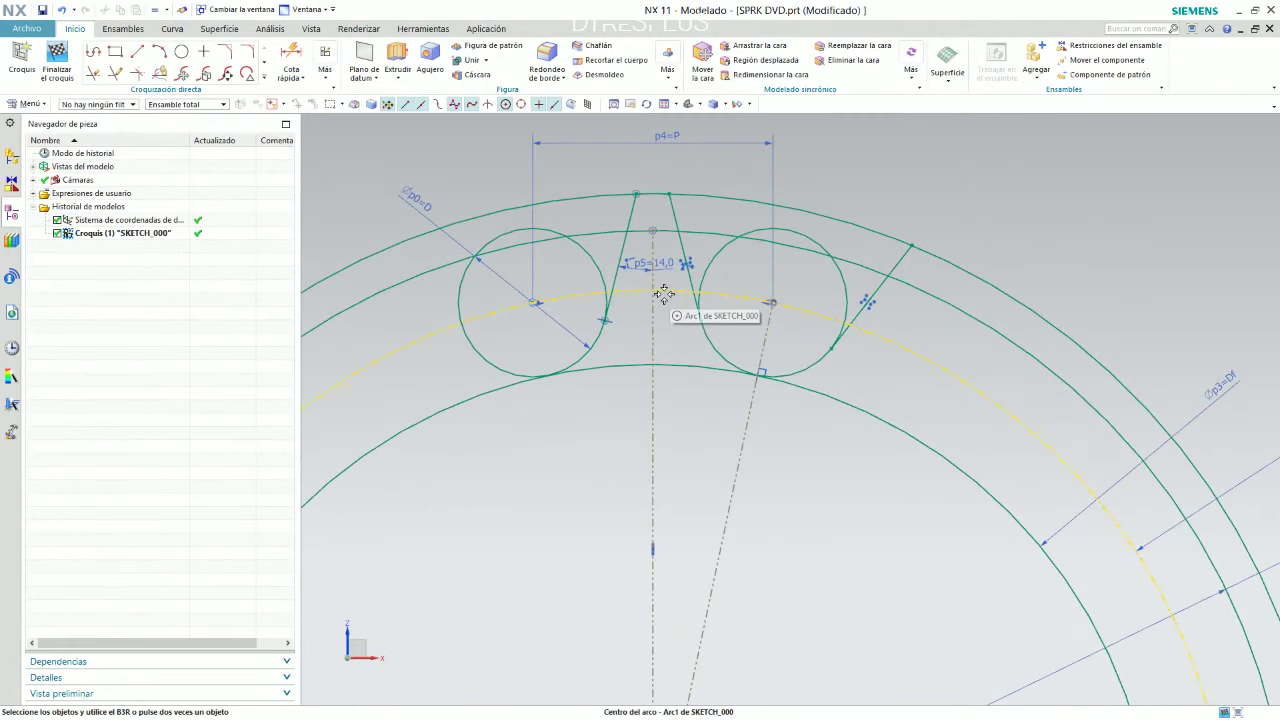
pyautogui.scroll(-2, 661, 348)
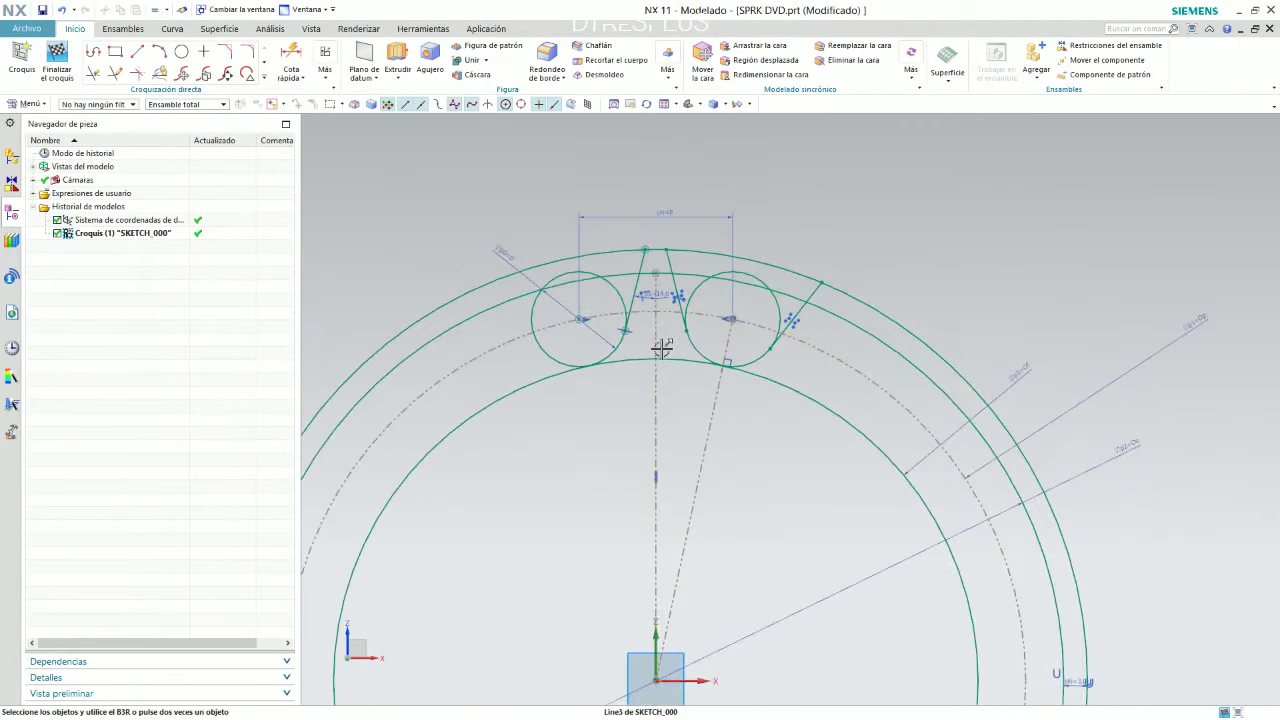
pyautogui.scroll(-2, 805, 282)
pyautogui.scroll(2, 770, 375)
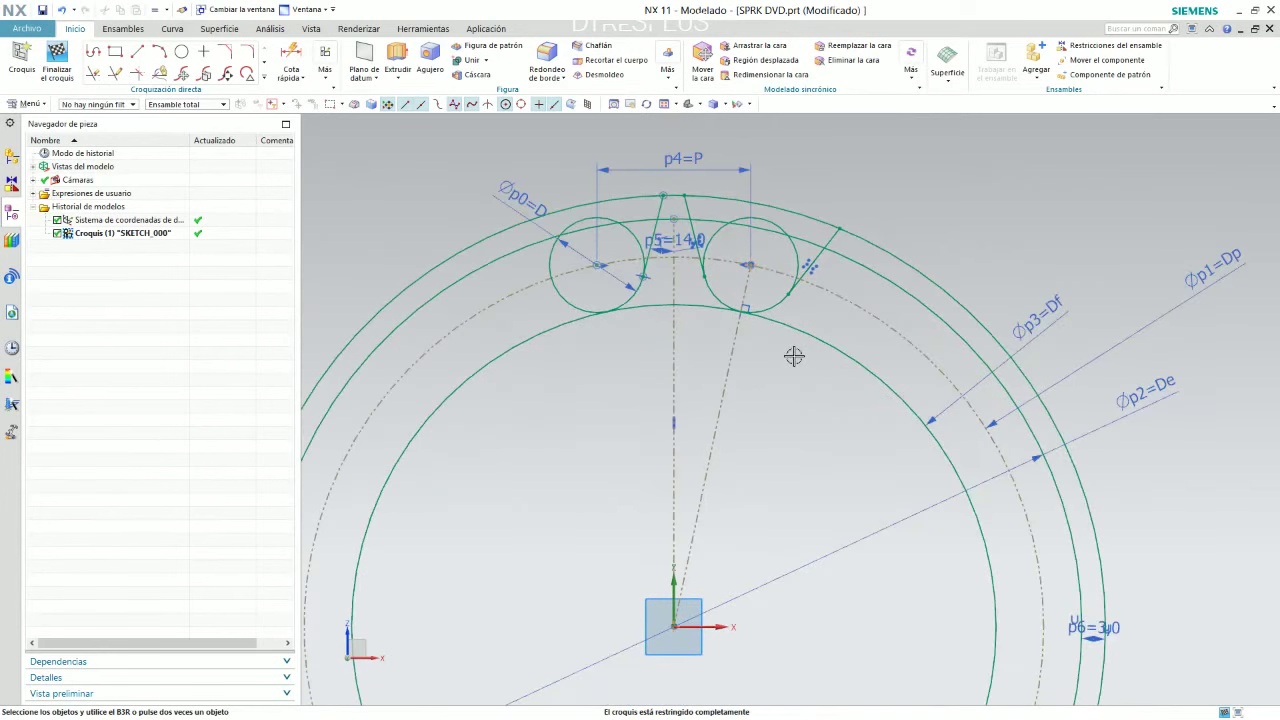
# Step: Convert the inner root circle (Df) into a dash-dot reference curve
pyautogui.click(810, 330)
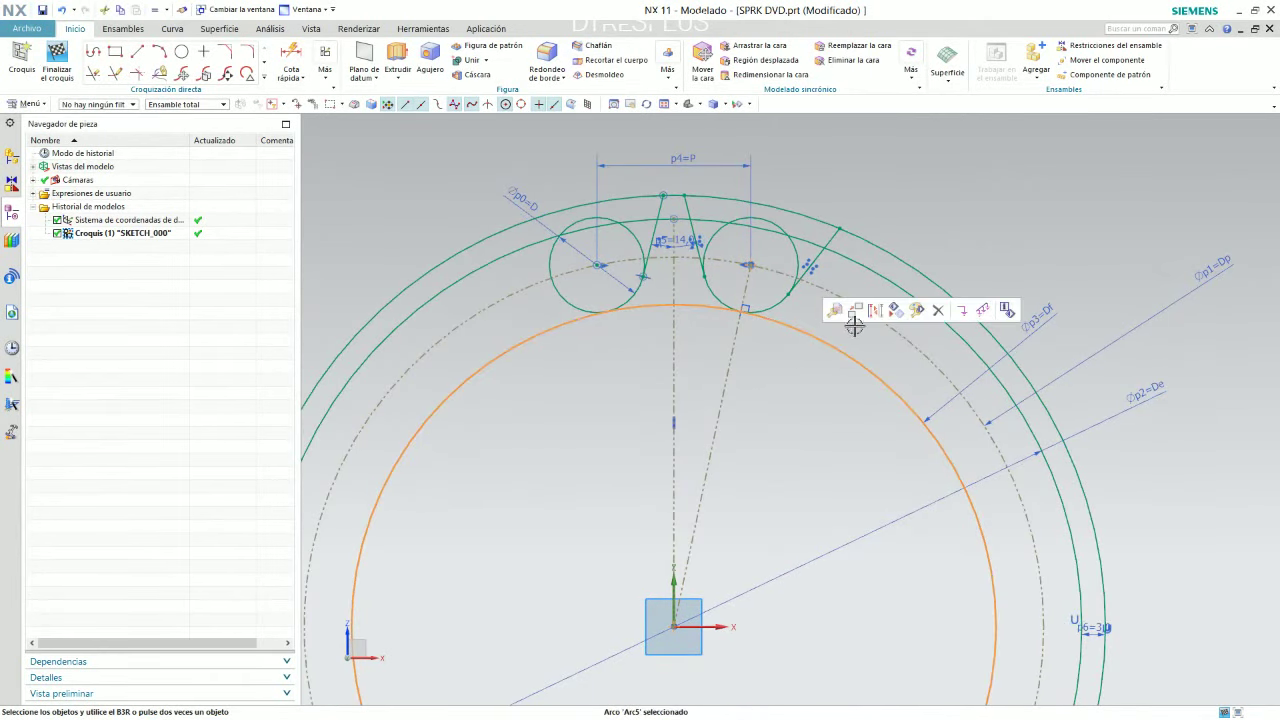
pyautogui.click(877, 310)
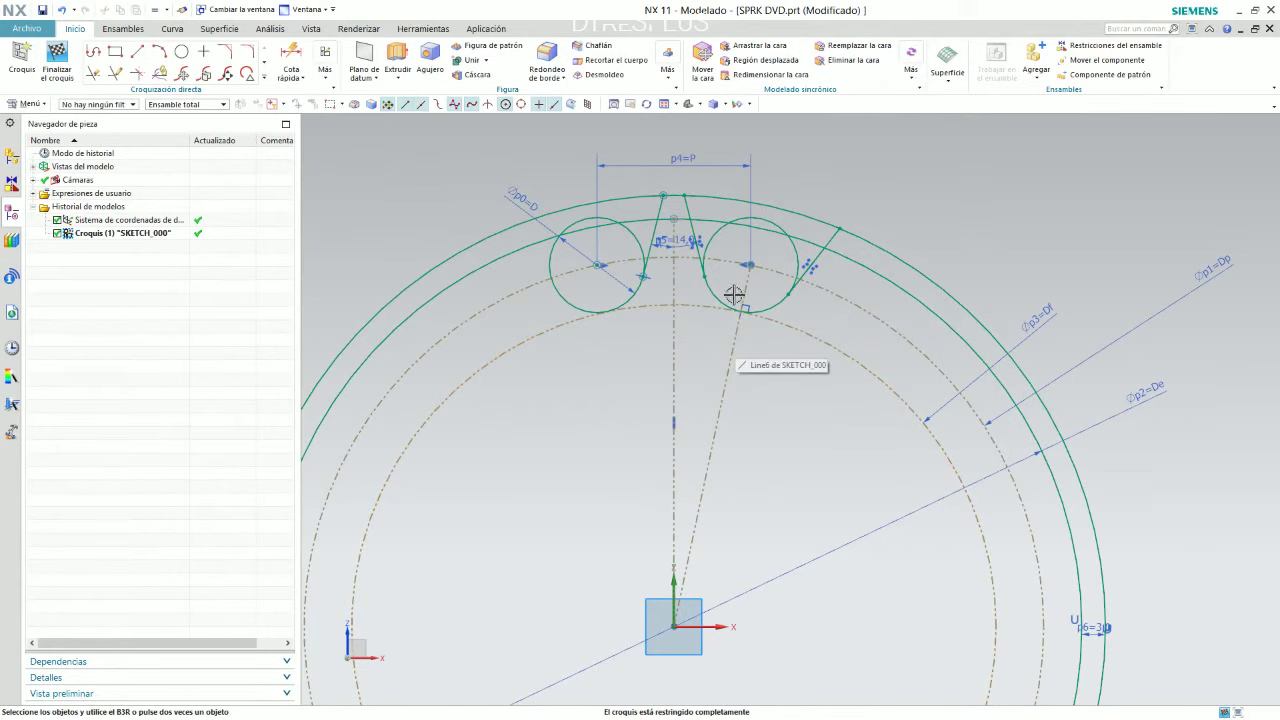
pyautogui.scroll(1, 714, 260)
pyautogui.scroll(1, 709, 228)
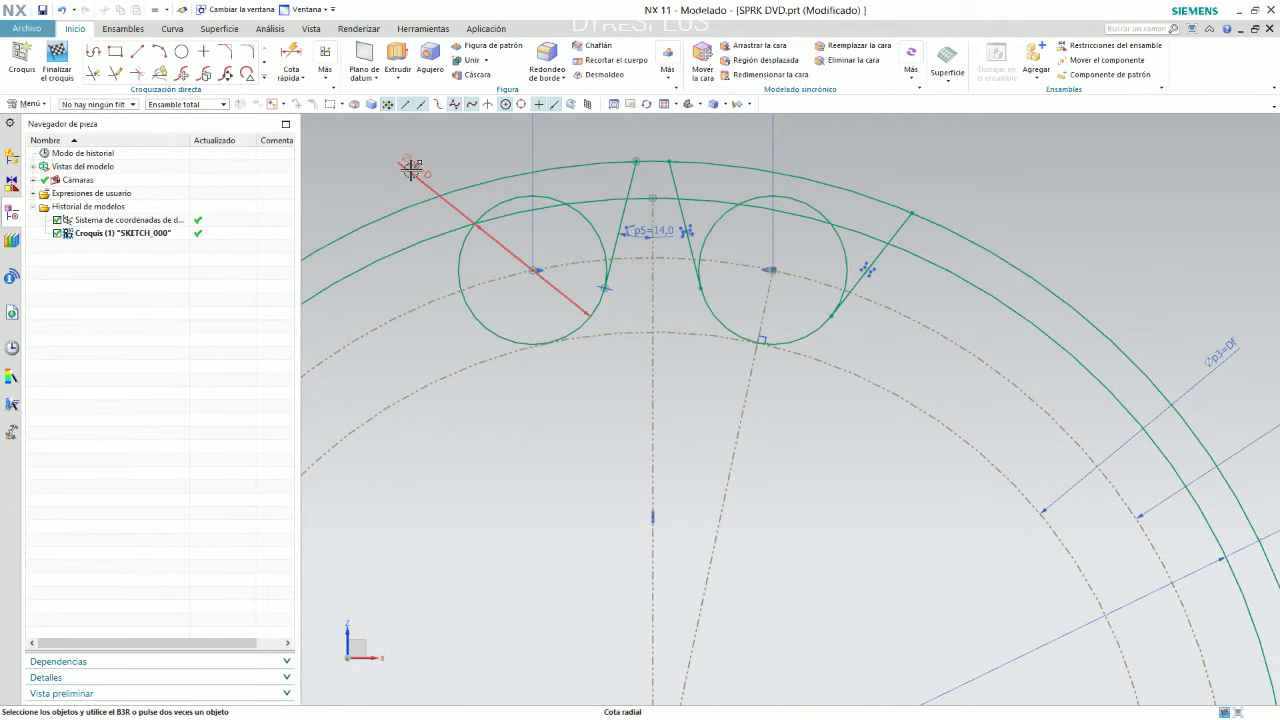
# Step: Switch to the scanned DOC211116 chain document in Windows Photo Viewer
pyautogui.hotkey('alt', 'Tab')
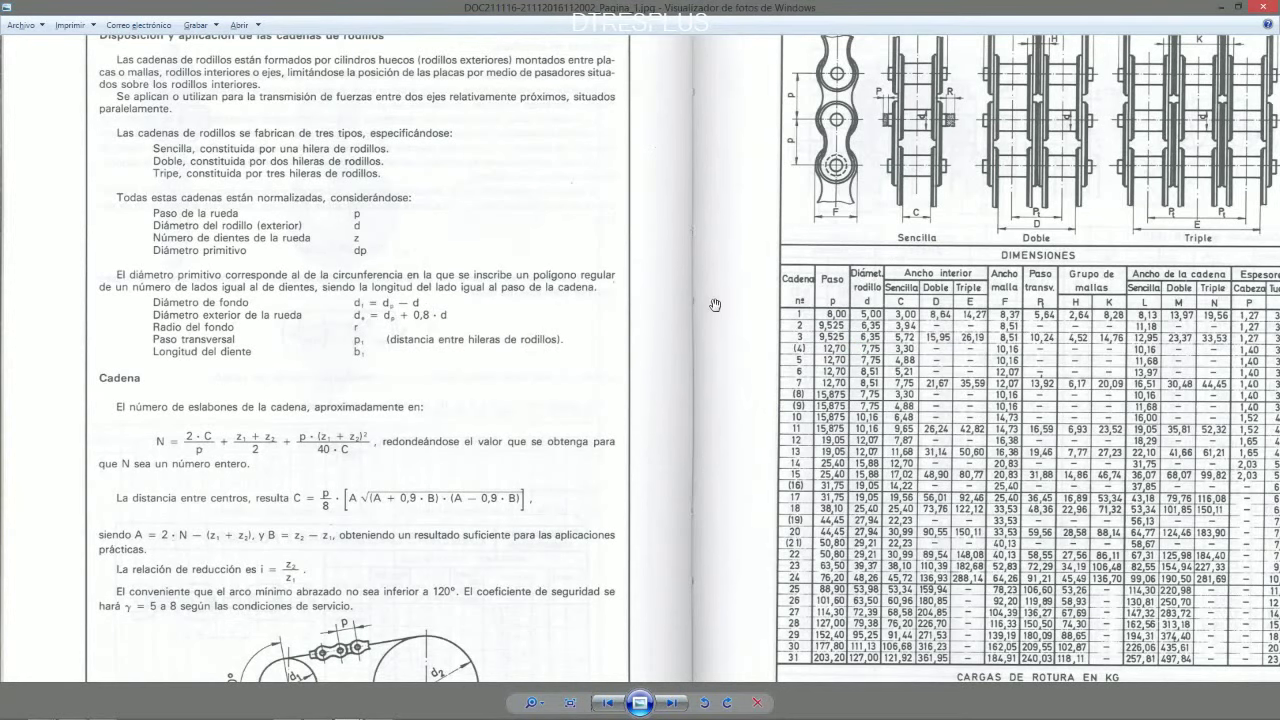
pyautogui.hotkey('alt', 'Tab')
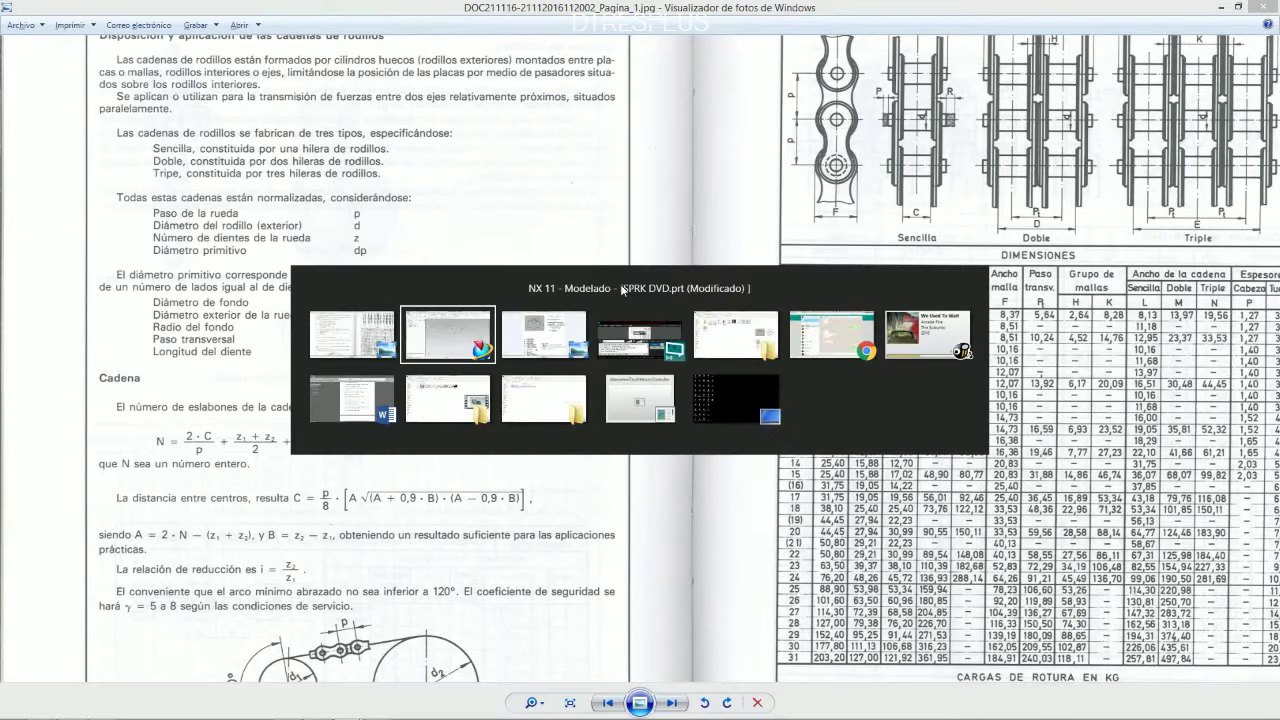
pyautogui.press('Tab')
pyautogui.hotkey('alt', 'Tab')
pyautogui.press('Tab')
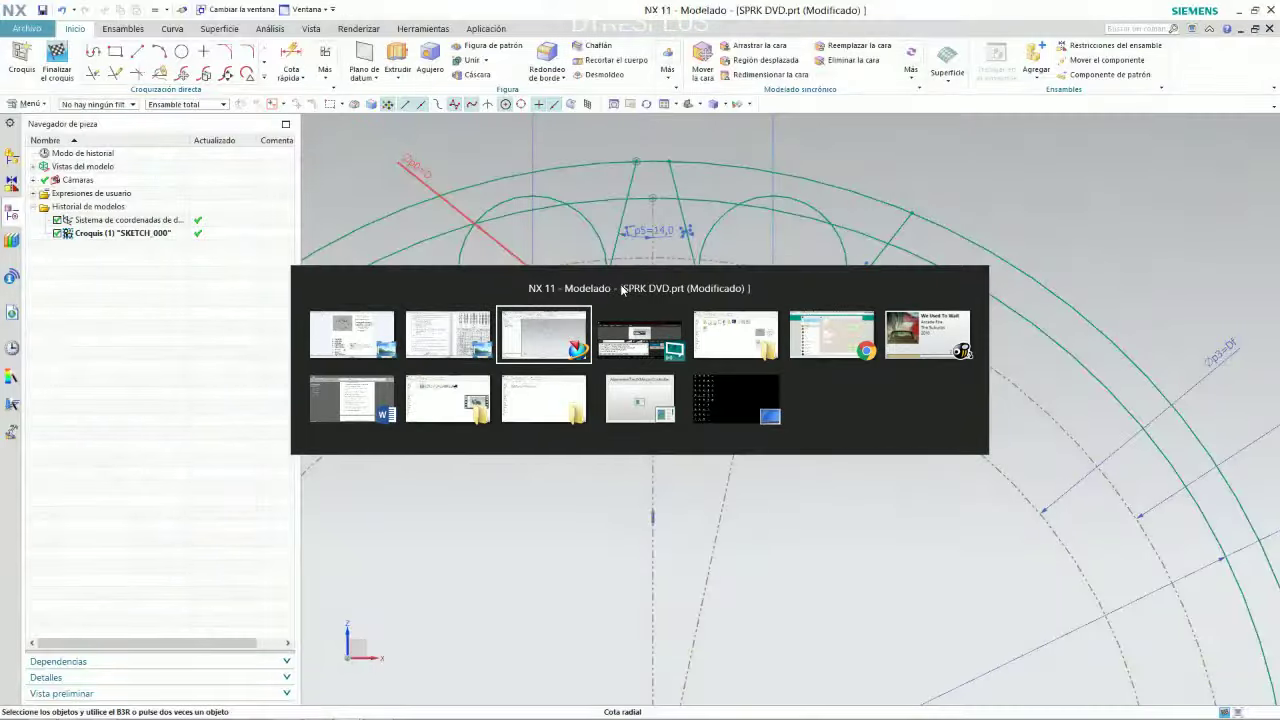
pyautogui.press('Tab')
pyautogui.press('Tab')
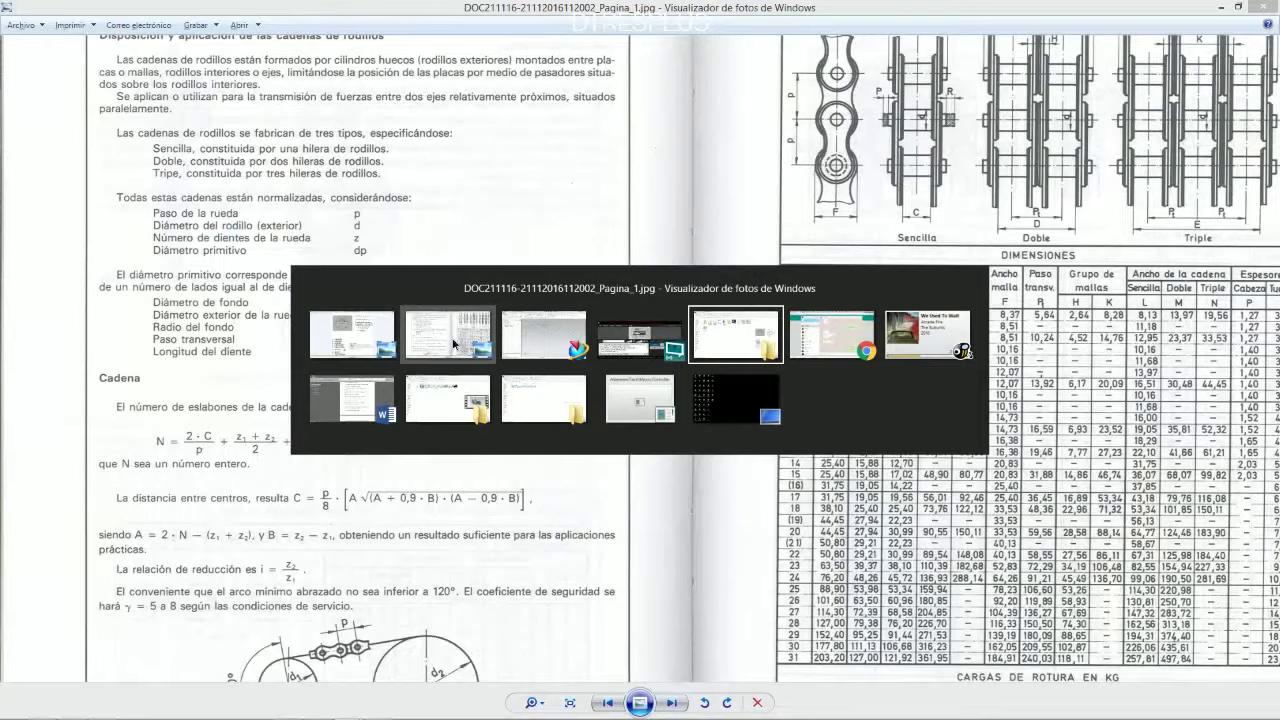
pyautogui.click(453, 343)
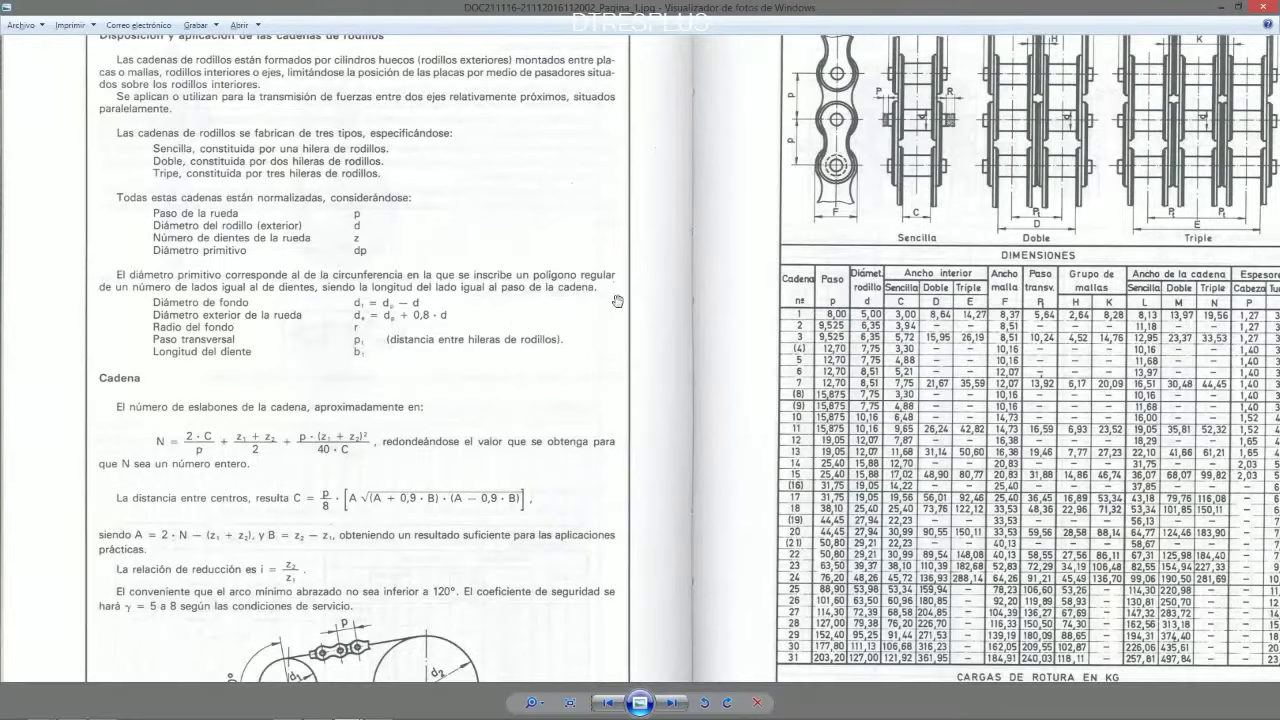
# Step: Move to Pagina_2 and zoom around the sprocket tables on pages 312 and 313
pyautogui.click(676, 705)
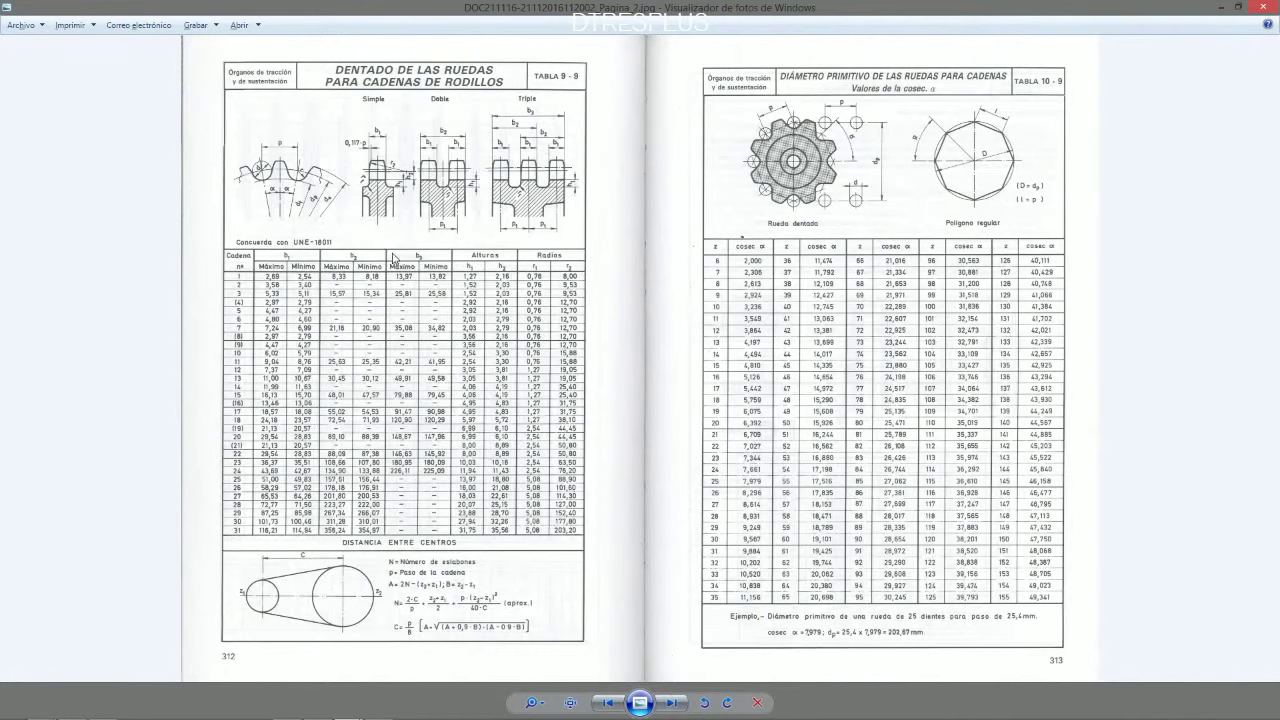
pyautogui.scroll(2, 281, 181)
pyautogui.scroll(2, 181, 166)
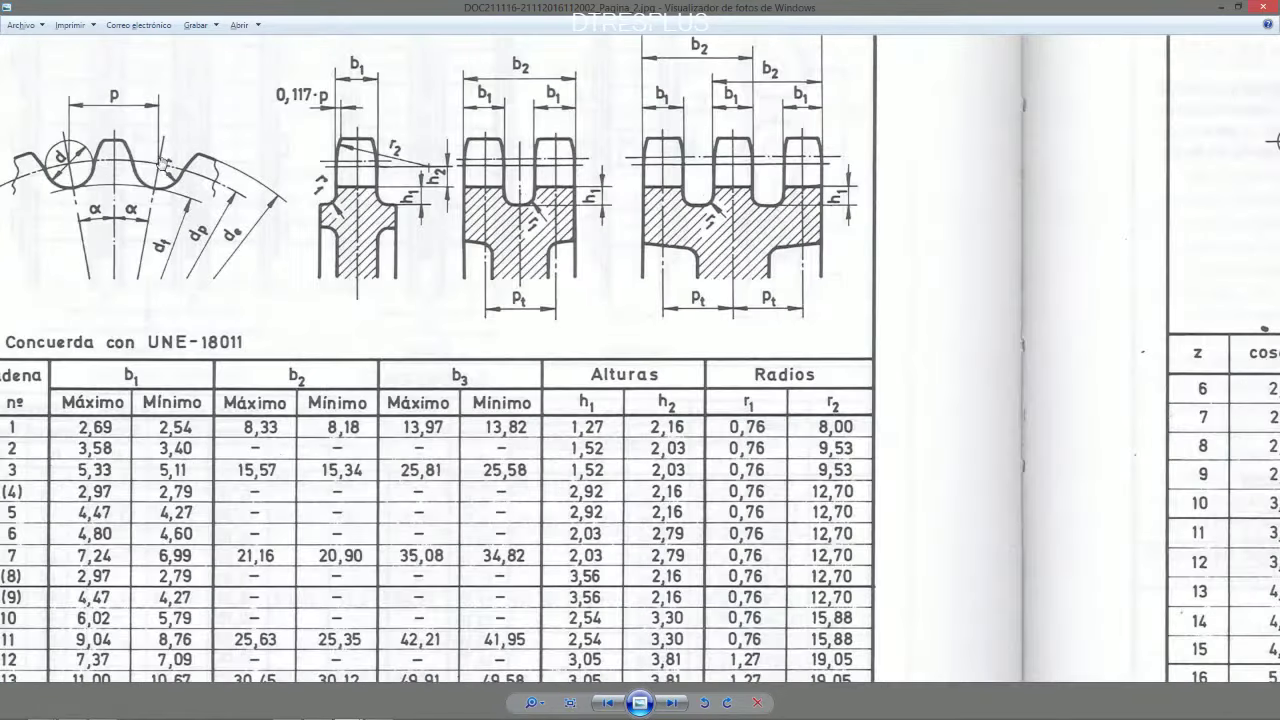
pyautogui.moveTo(174, 183); pyautogui.dragTo(450, 206)
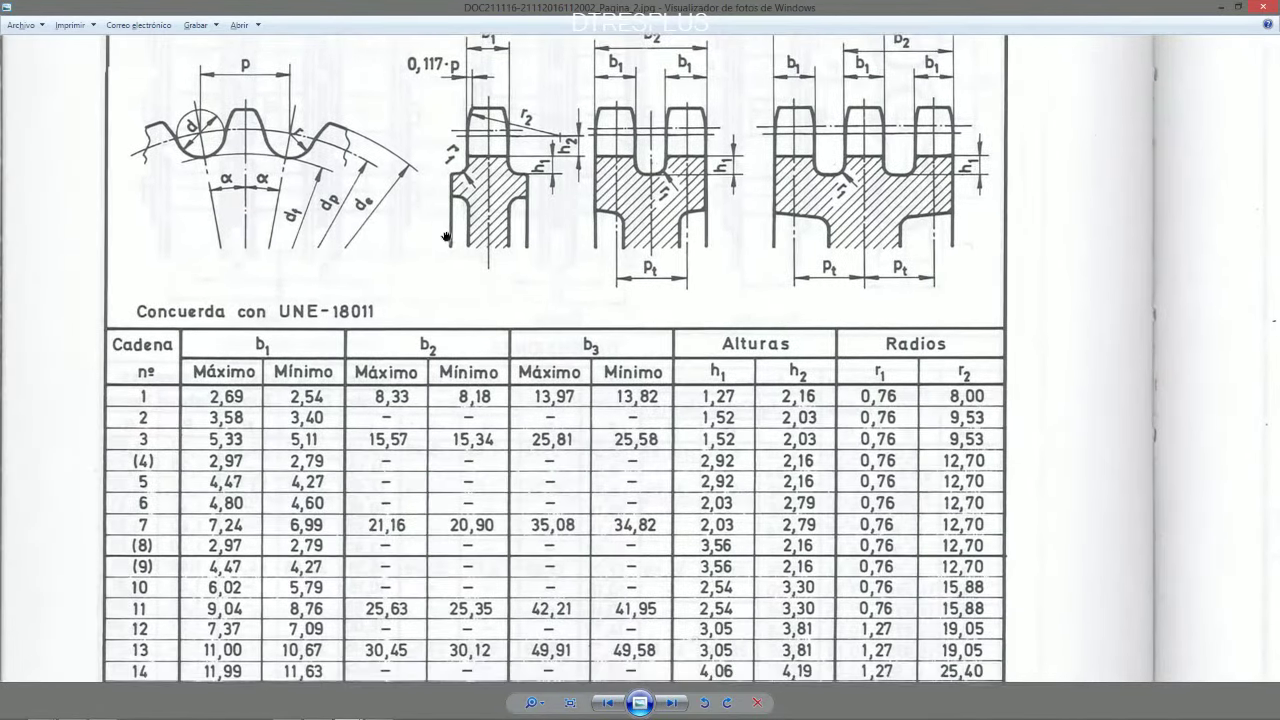
pyautogui.scroll(-3, 430, 195)
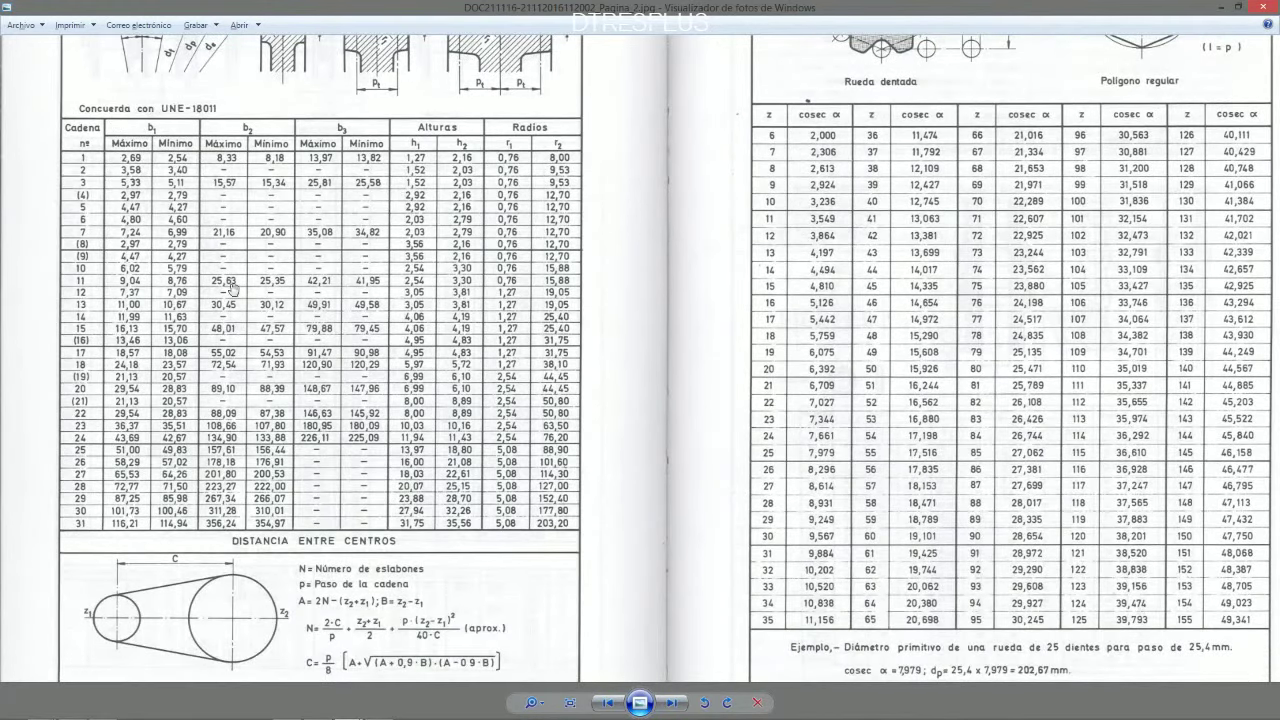
pyautogui.moveTo(233, 289); pyautogui.dragTo(243, 206)
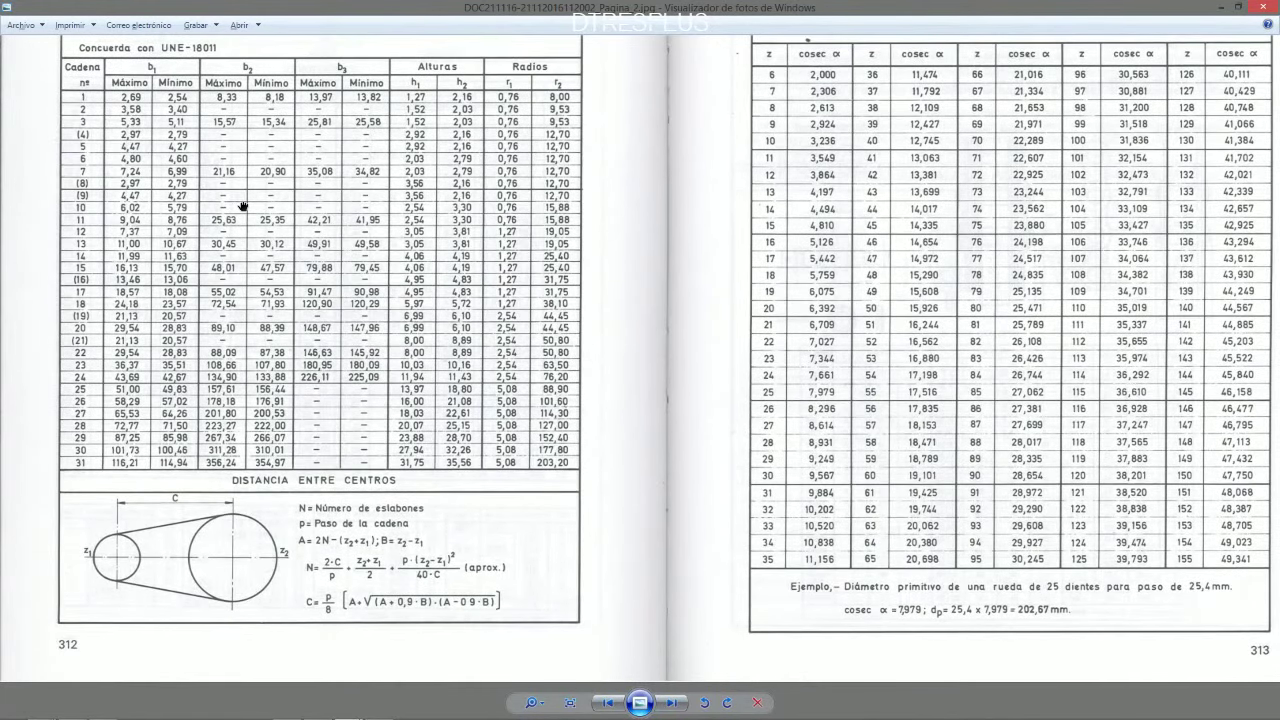
pyautogui.moveTo(246, 321); pyautogui.dragTo(250, 364)
pyautogui.scroll(2, 249, 452)
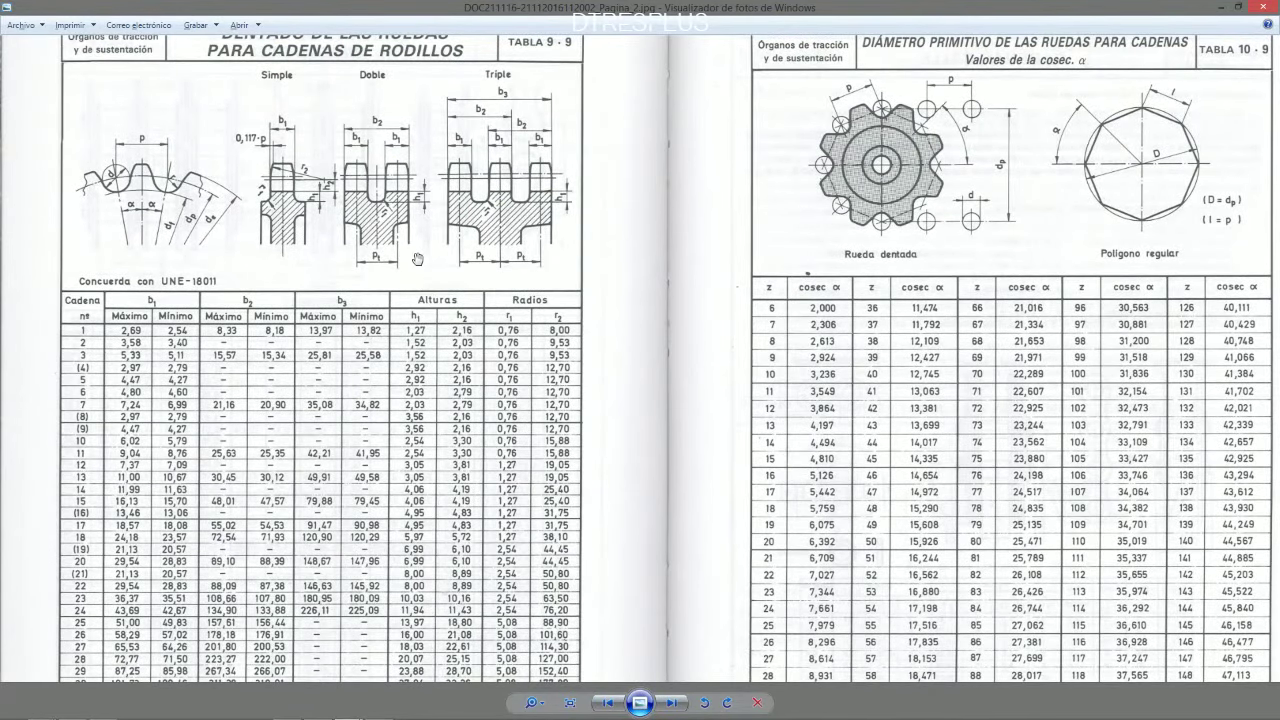
pyautogui.scroll(1, 417, 259)
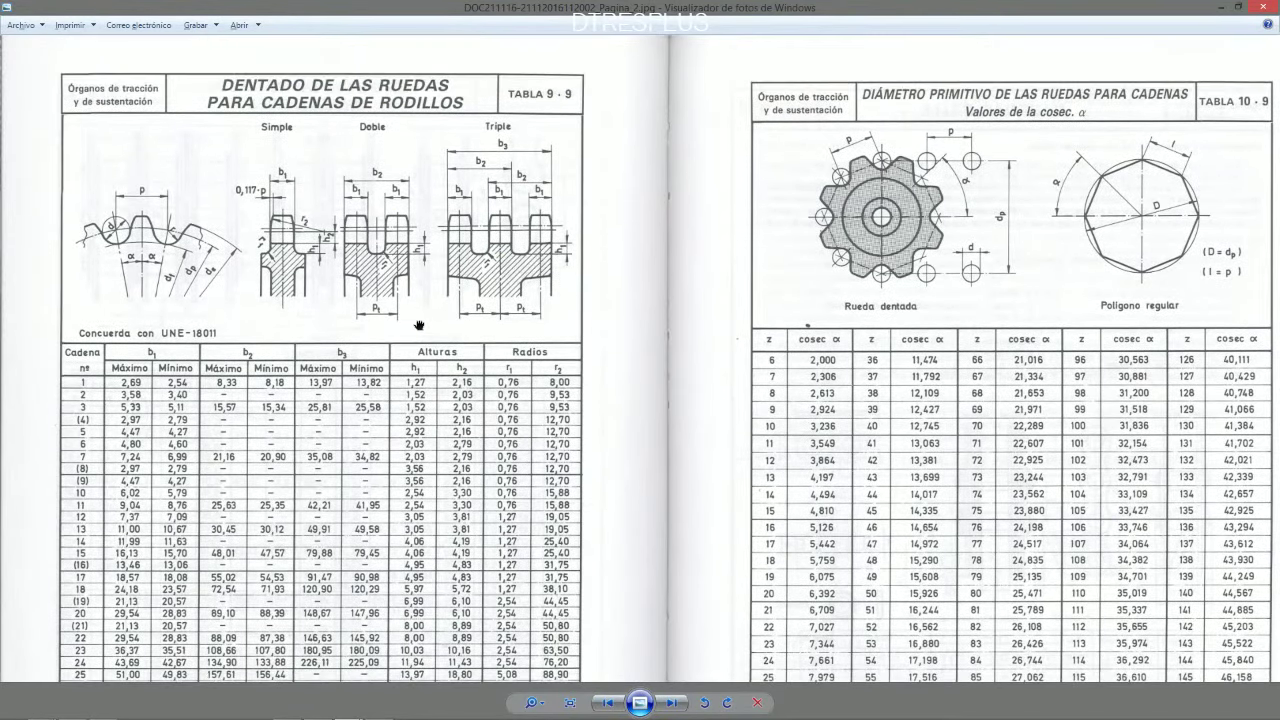
# Step: Return to Pagina_1 and zoom into the chain dimensions table rows
pyautogui.click(609, 702)
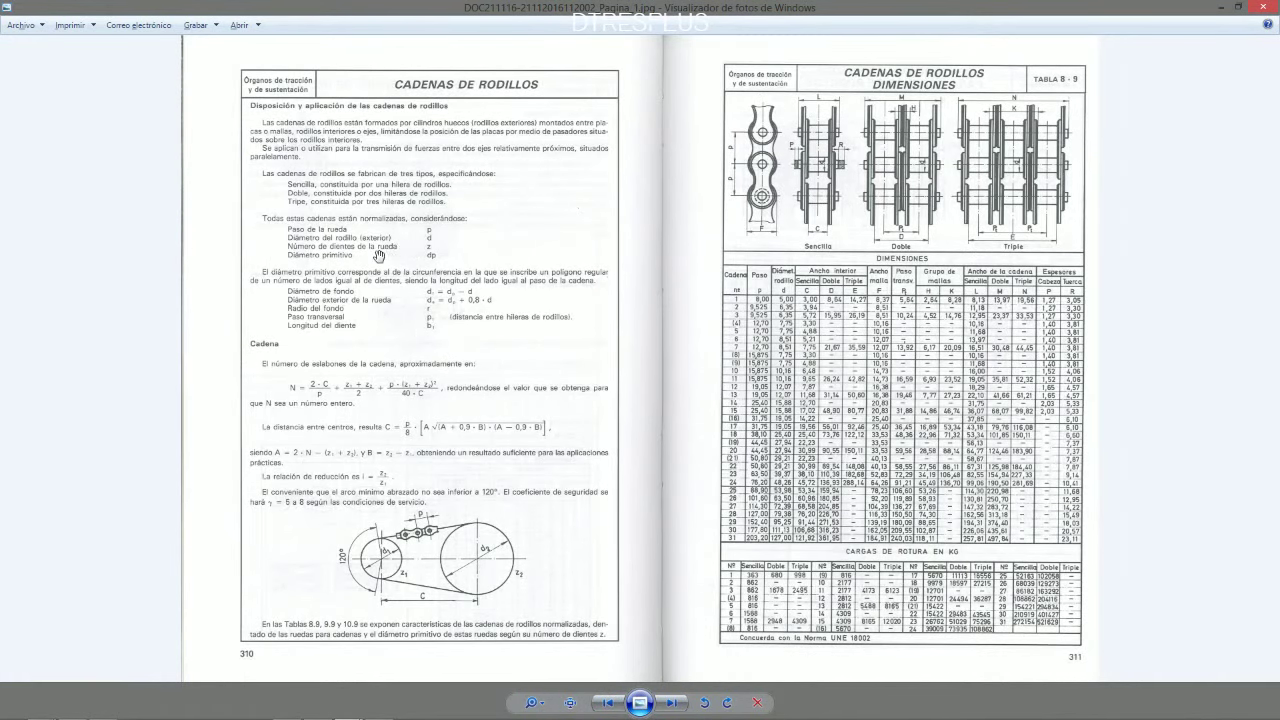
pyautogui.scroll(3, 379, 256)
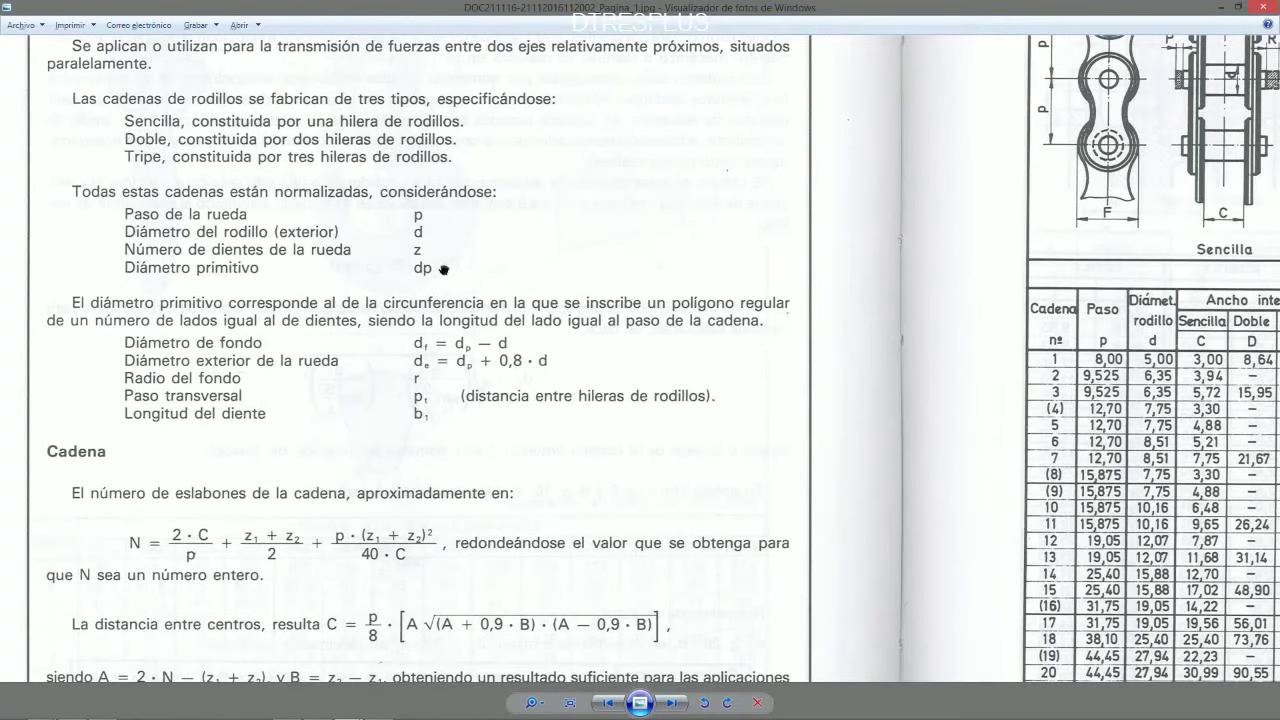
pyautogui.moveTo(443, 269); pyautogui.dragTo(434, 219)
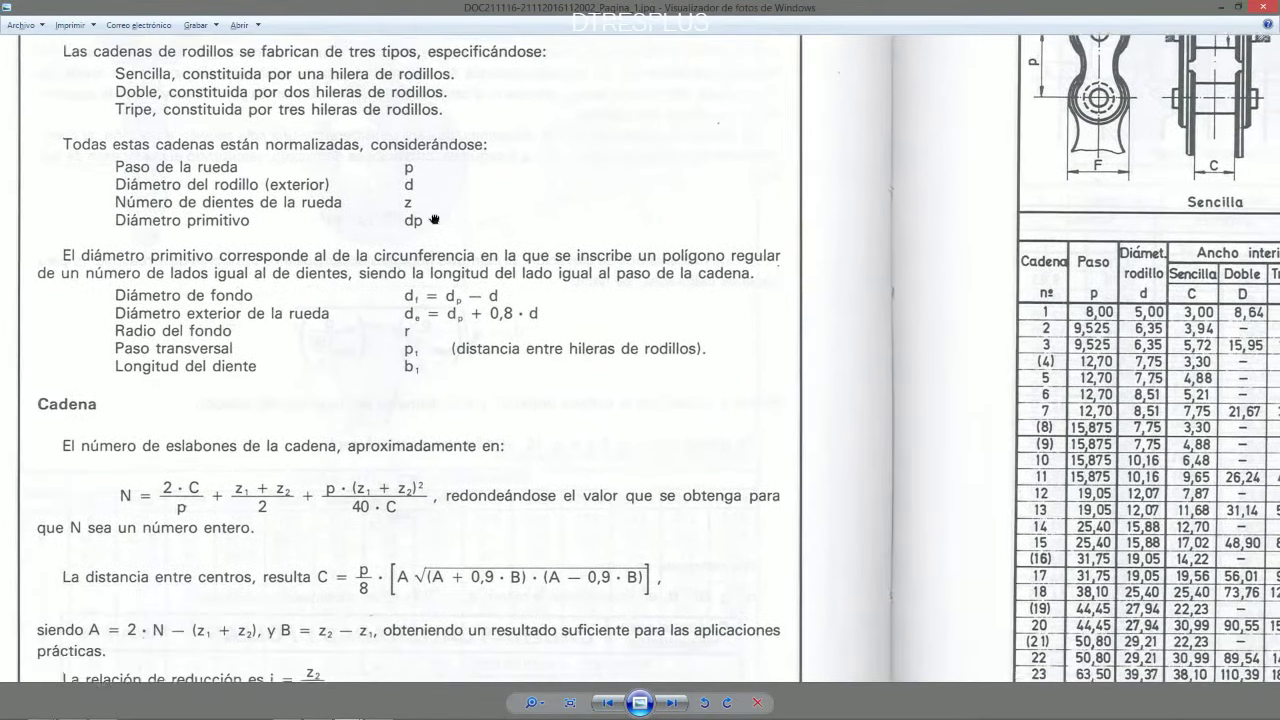
pyautogui.scroll(-2, 424, 253)
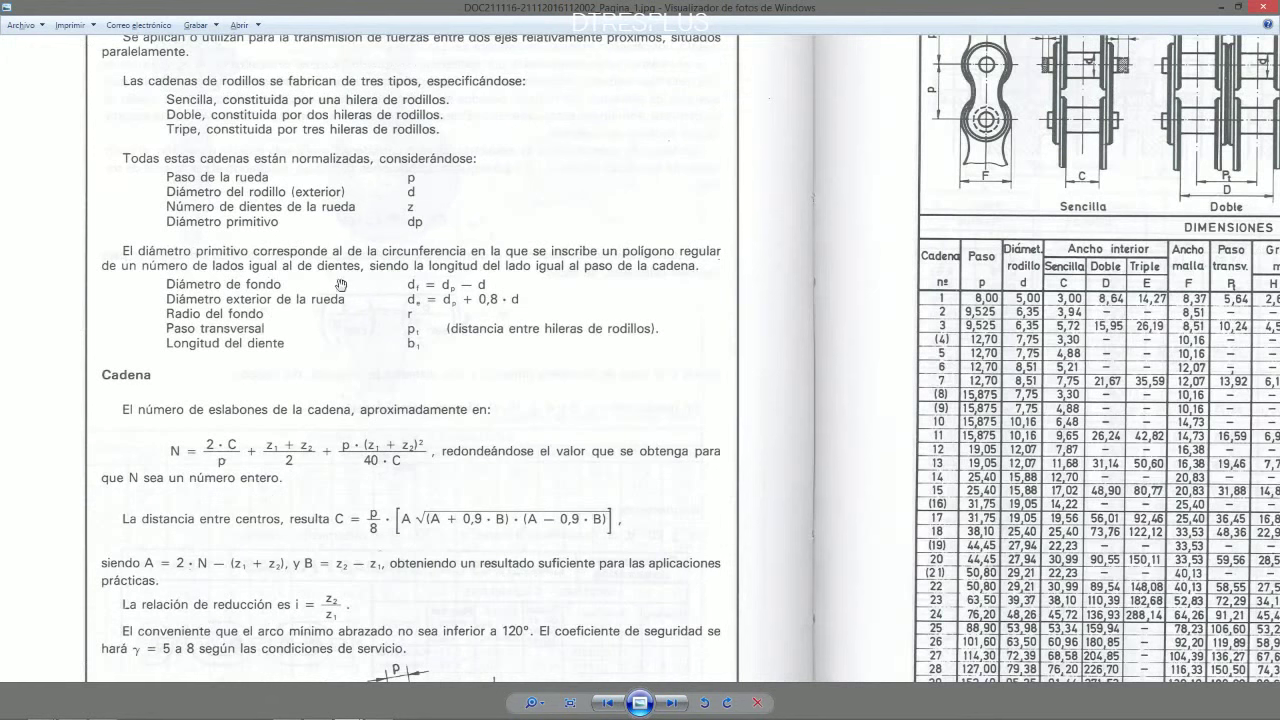
pyautogui.scroll(1, 318, 289)
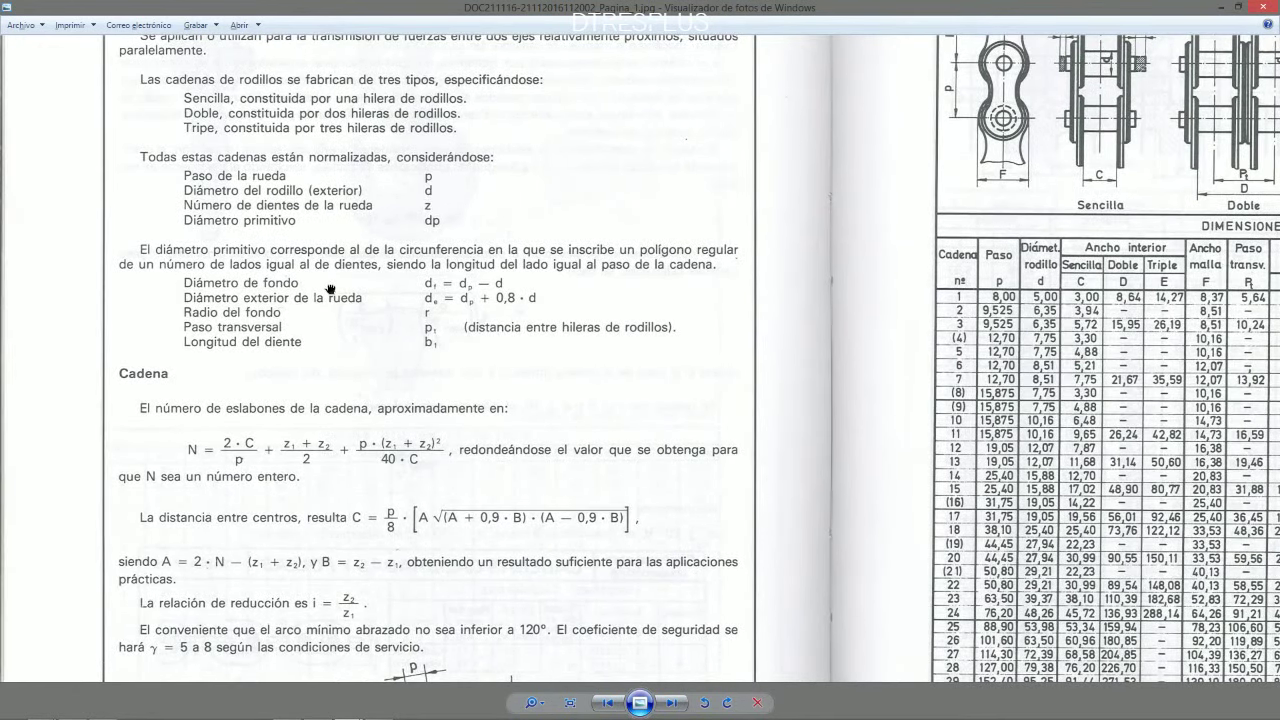
pyautogui.moveTo(330, 289)
pyautogui.mouseDown()
pyautogui.moveTo(330, 240)
pyautogui.moveTo(329, 362)
pyautogui.mouseUp()
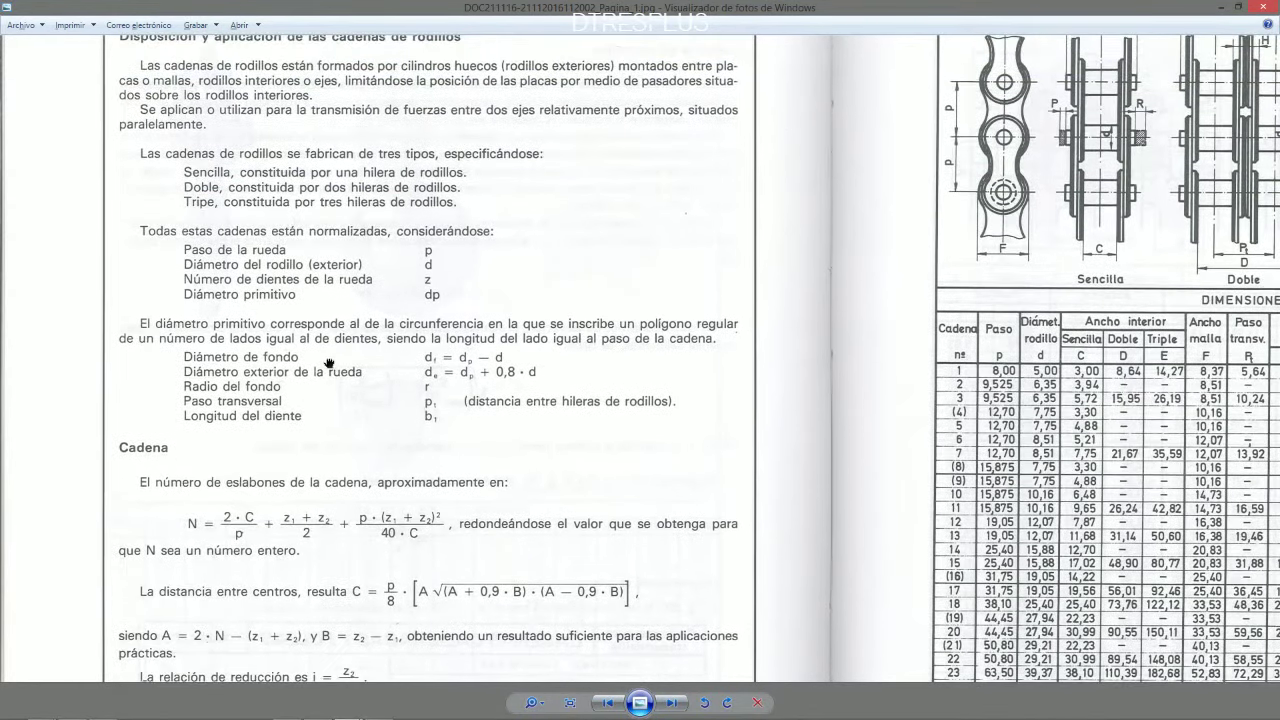
# Step: Move to Pagina_2 and zoom into the tooth dimension table
pyautogui.click(639, 702)
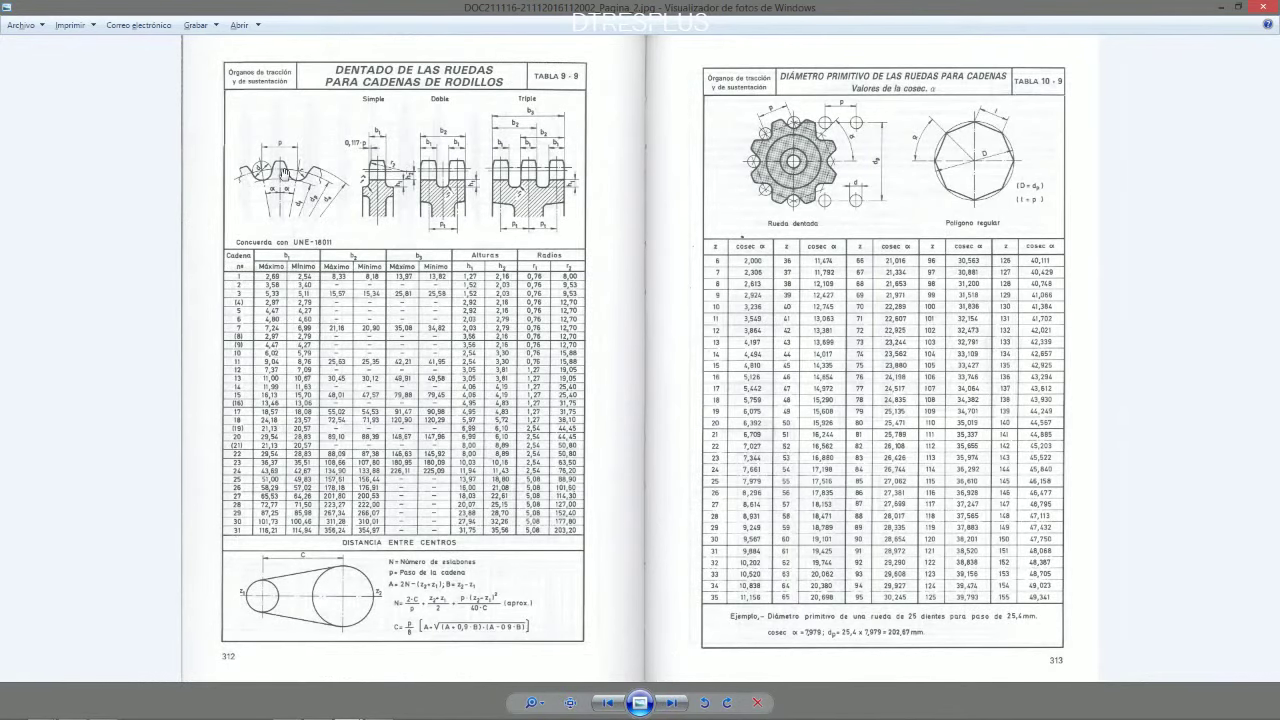
pyautogui.scroll(2, 284, 172)
pyautogui.scroll(1, 280, 190)
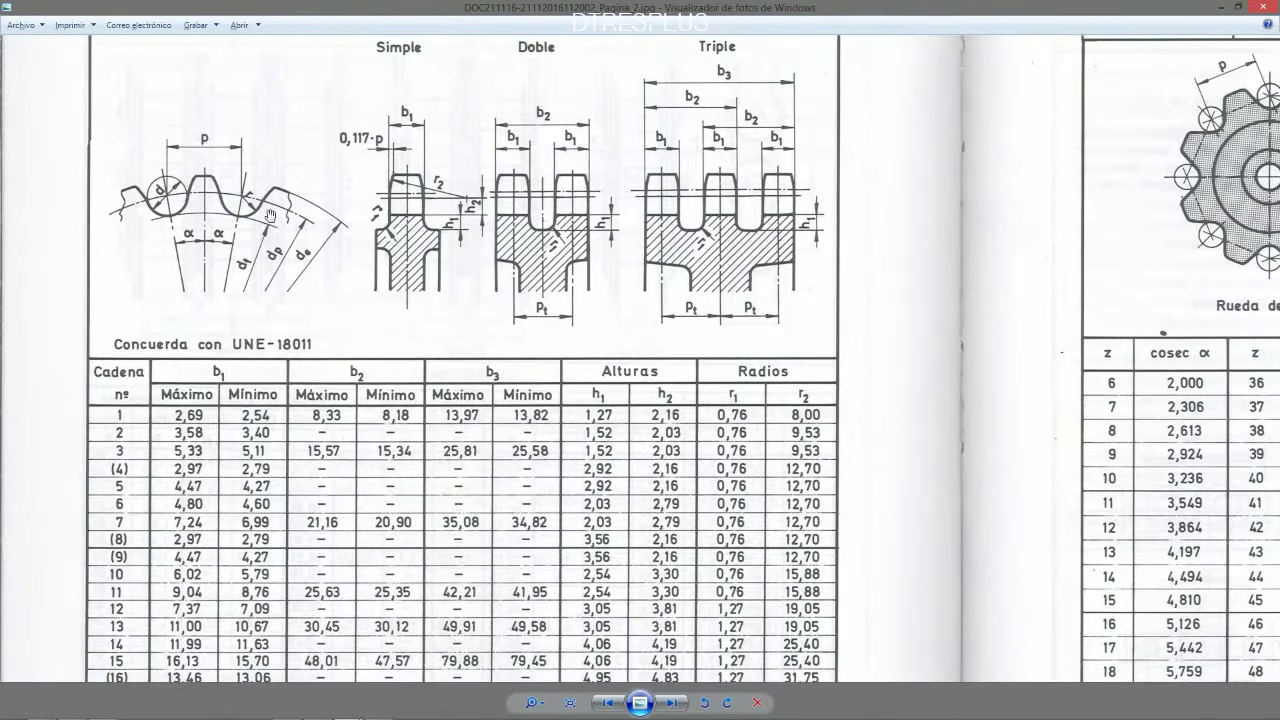
pyautogui.scroll(2, 193, 216)
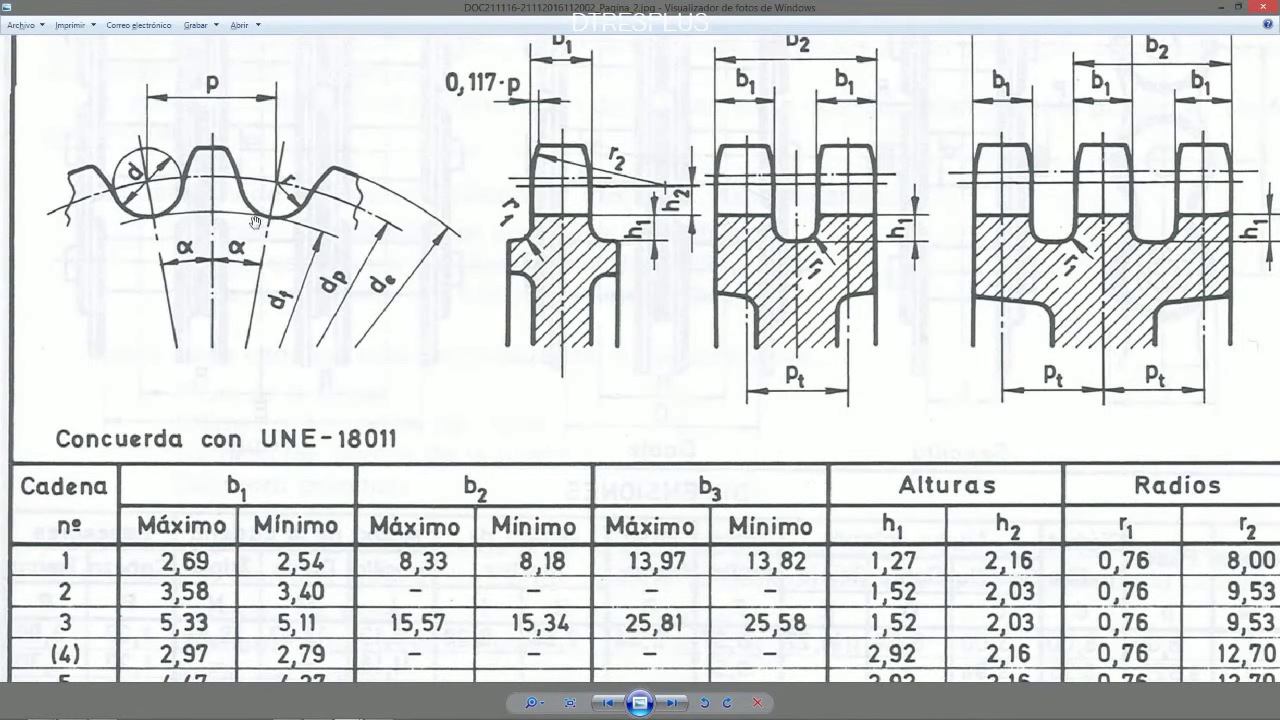
pyautogui.scroll(-1, 297, 282)
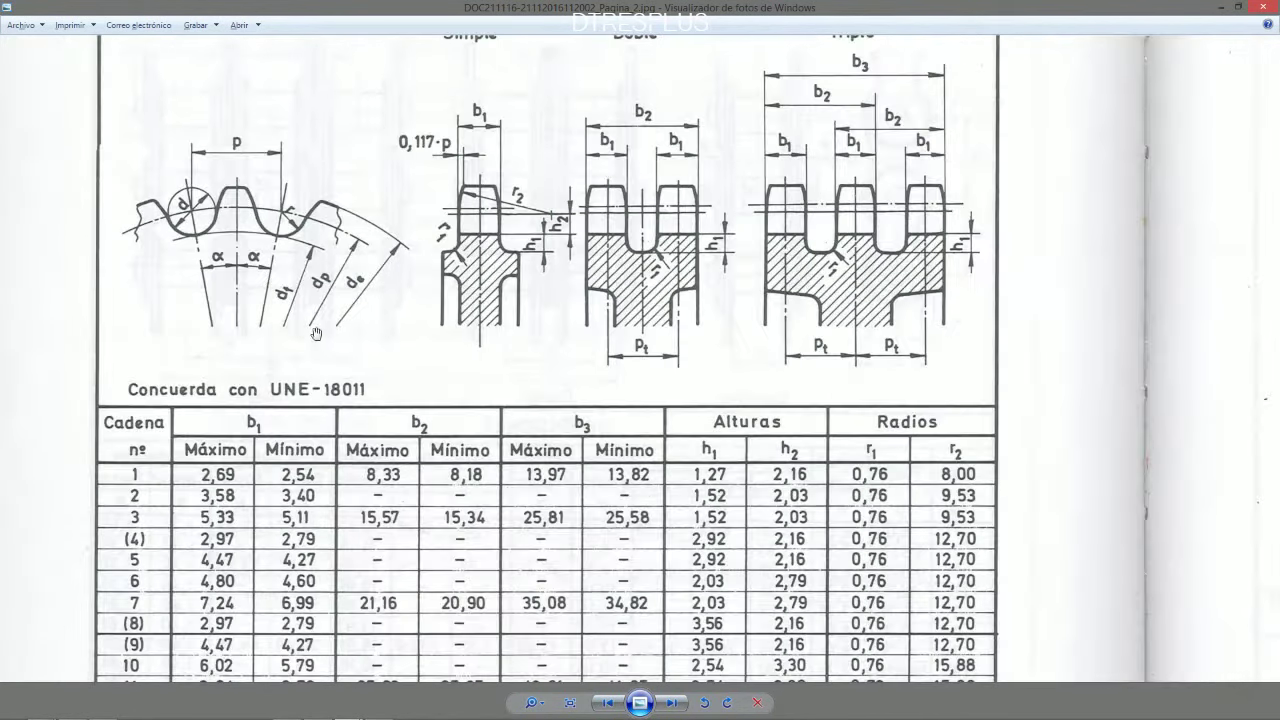
pyautogui.moveTo(316, 334); pyautogui.dragTo(323, 224)
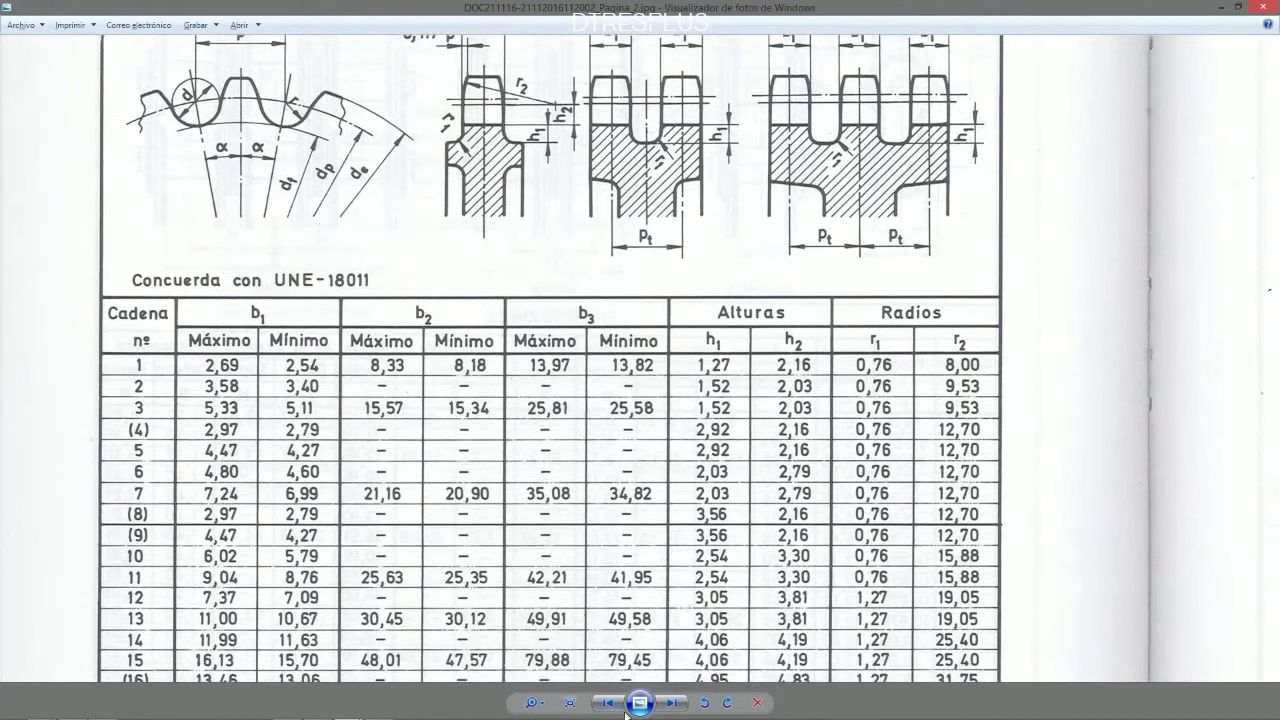
# Step: Return to Pagina_1 to read the diameter formulas, then open esquema 1.jpg
pyautogui.click(607, 703)
pyautogui.scroll(1, 310, 300)
pyautogui.scroll(1, 311, 285)
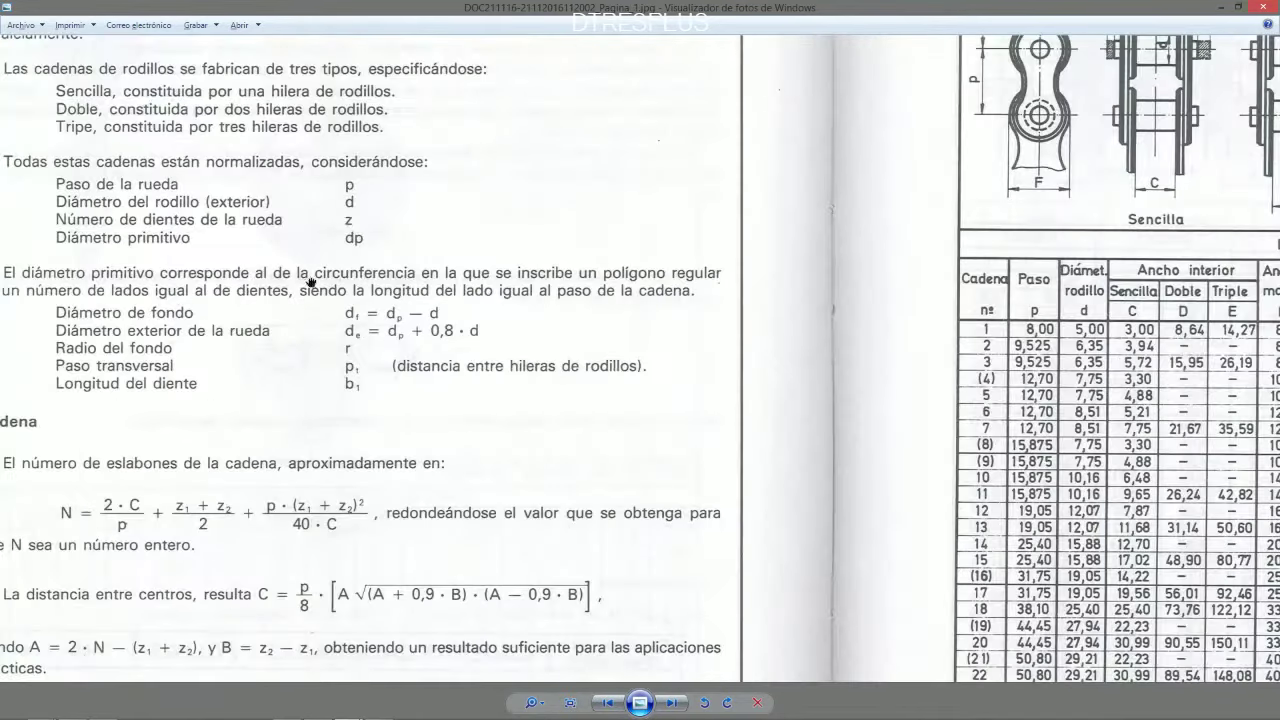
pyautogui.moveTo(311, 282); pyautogui.dragTo(363, 274)
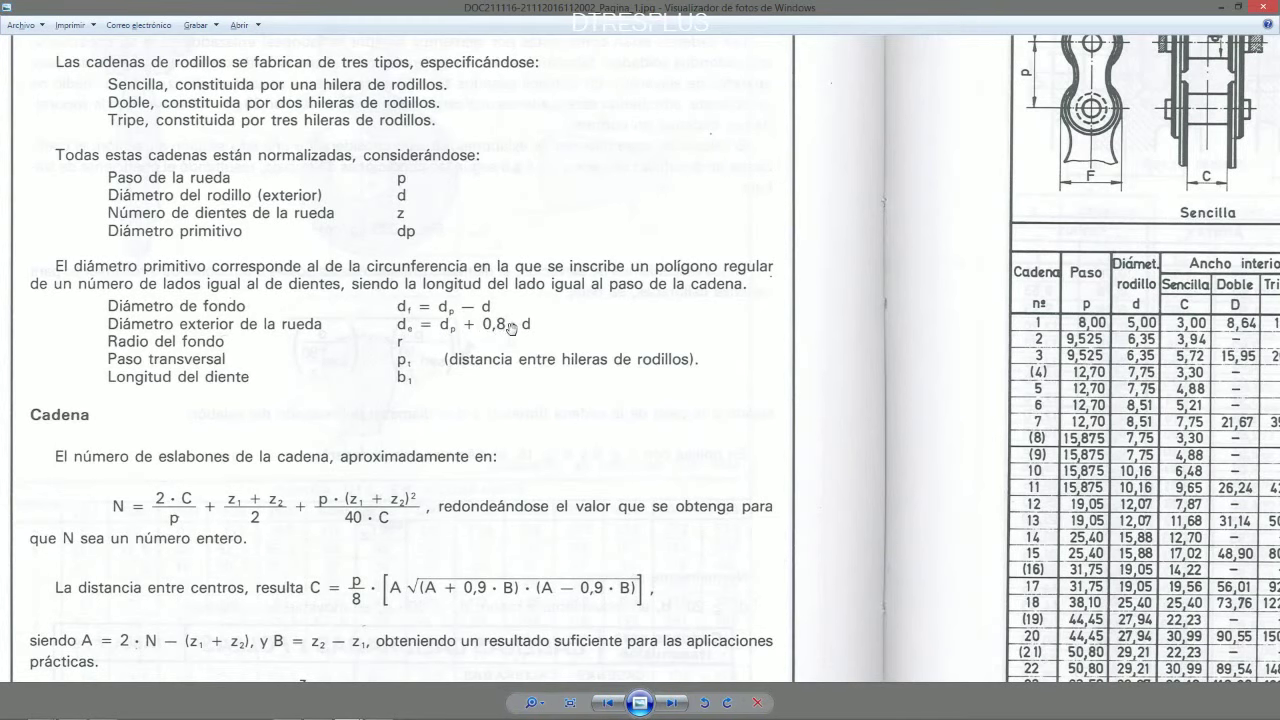
pyautogui.press('Right')
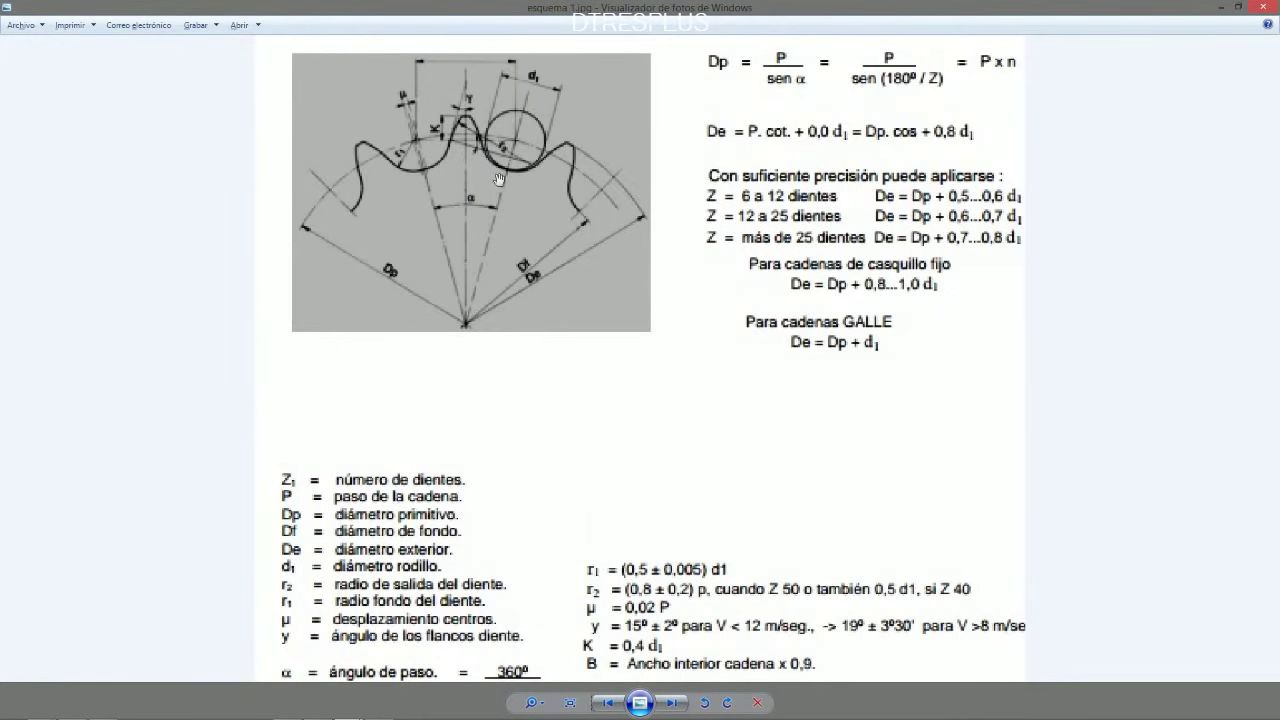
# Step: Zoom into esquema 1's Dp and De formulas and legend, then return to NX 11
pyautogui.moveTo(486, 412); pyautogui.dragTo(480, 271)
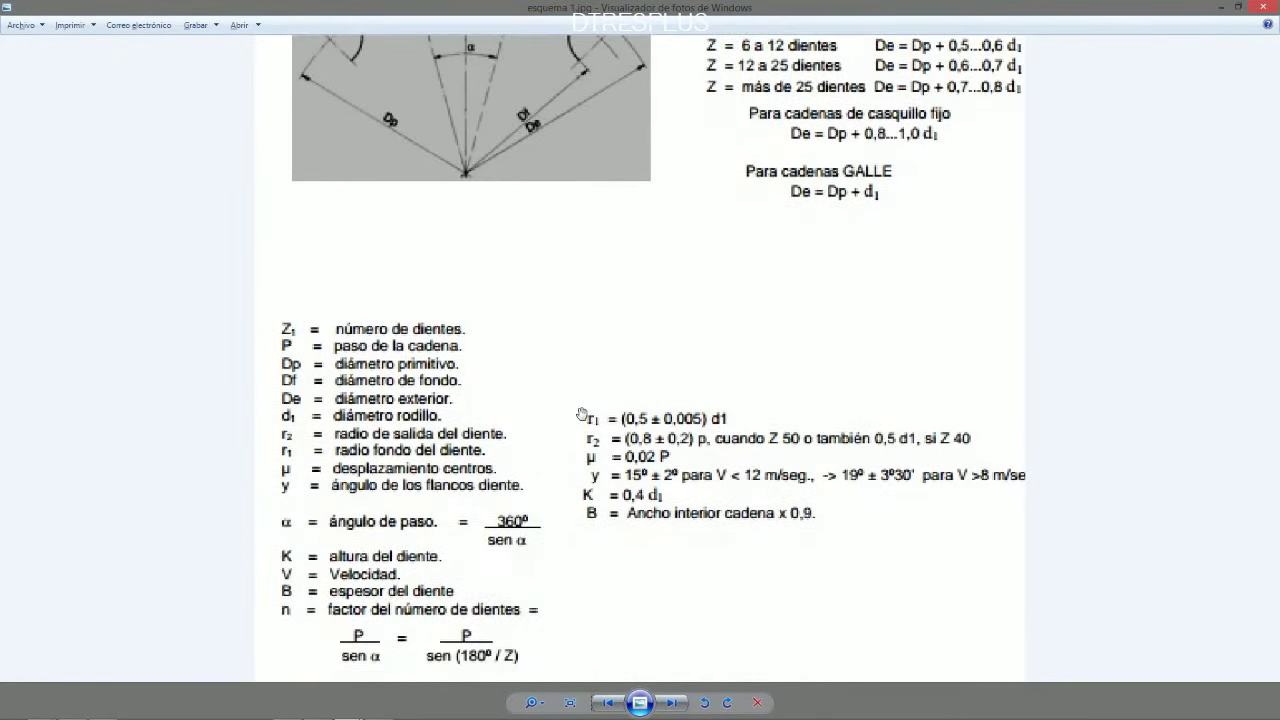
pyautogui.scroll(1, 514, 289)
pyautogui.scroll(1, 509, 289)
pyautogui.scroll(2, 424, 192)
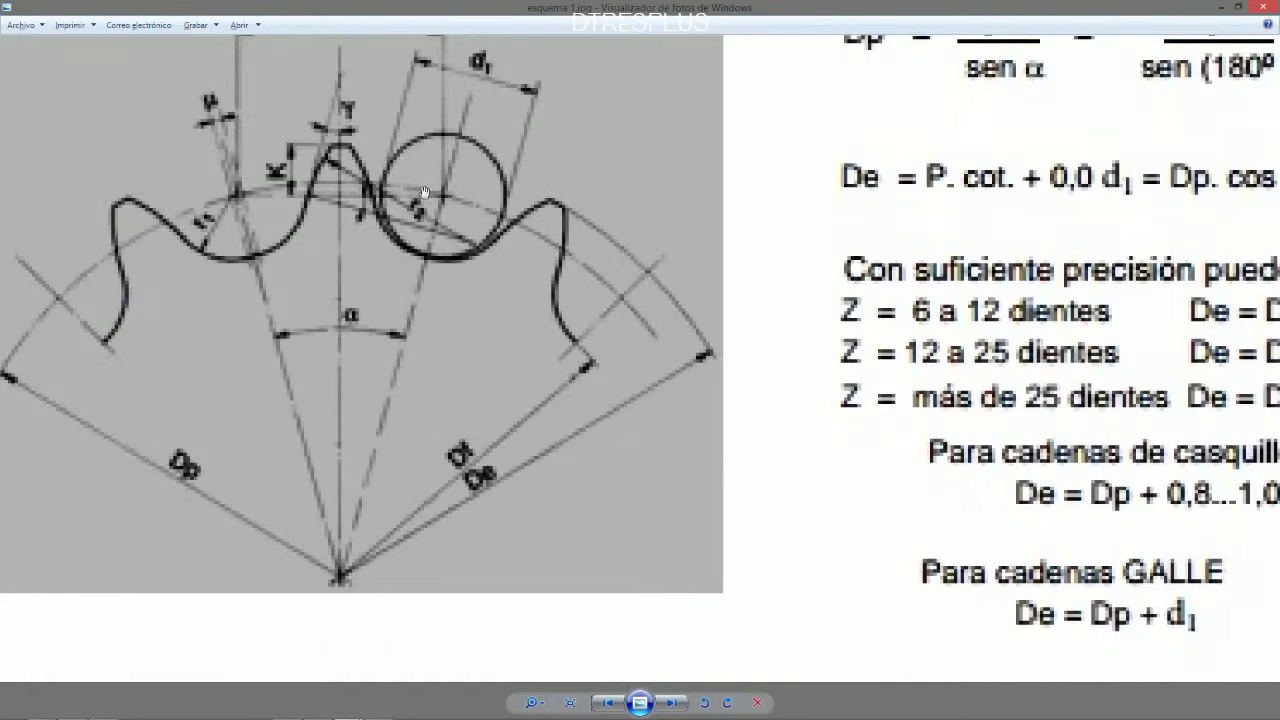
pyautogui.scroll(-3, 331, 203)
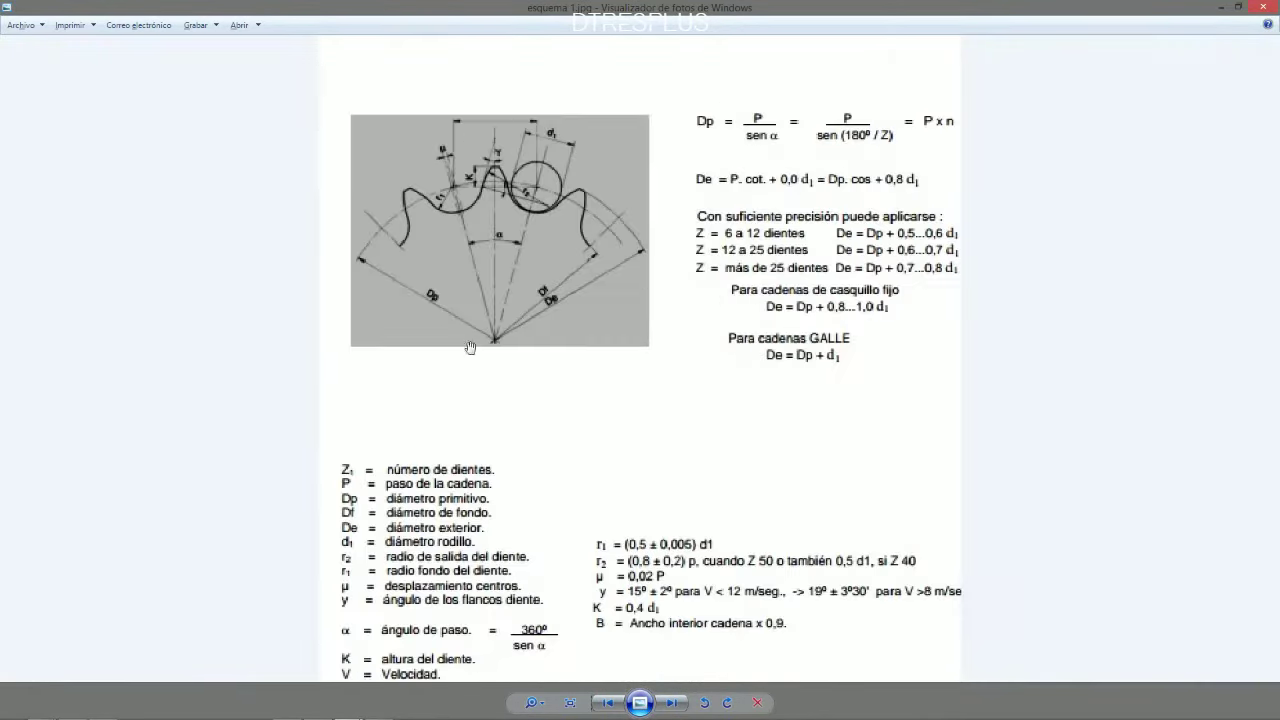
pyautogui.scroll(3, 662, 540)
pyautogui.moveTo(671, 500); pyautogui.dragTo(663, 400)
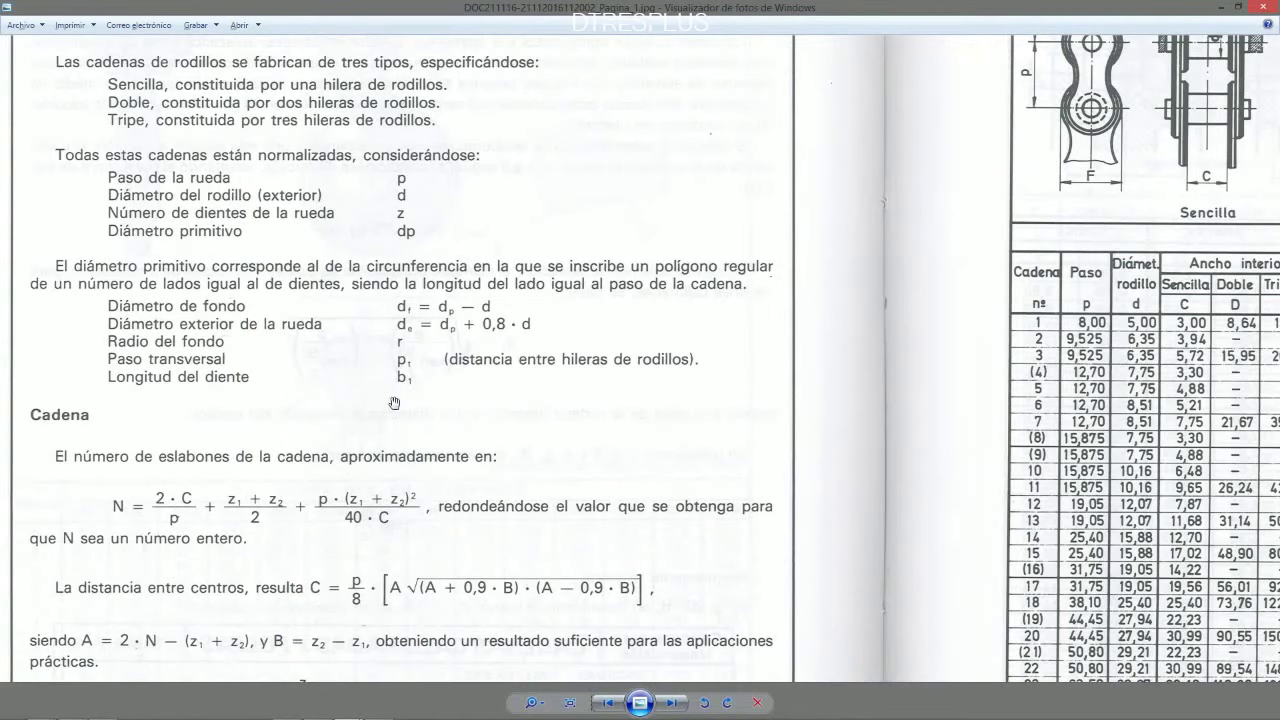
pyautogui.hotkey('alt', 'Tab')
# Step: Finish SKETCH_000 and cancel the pending Extrudir dialog
pyautogui.scroll(-3, 623, 391)
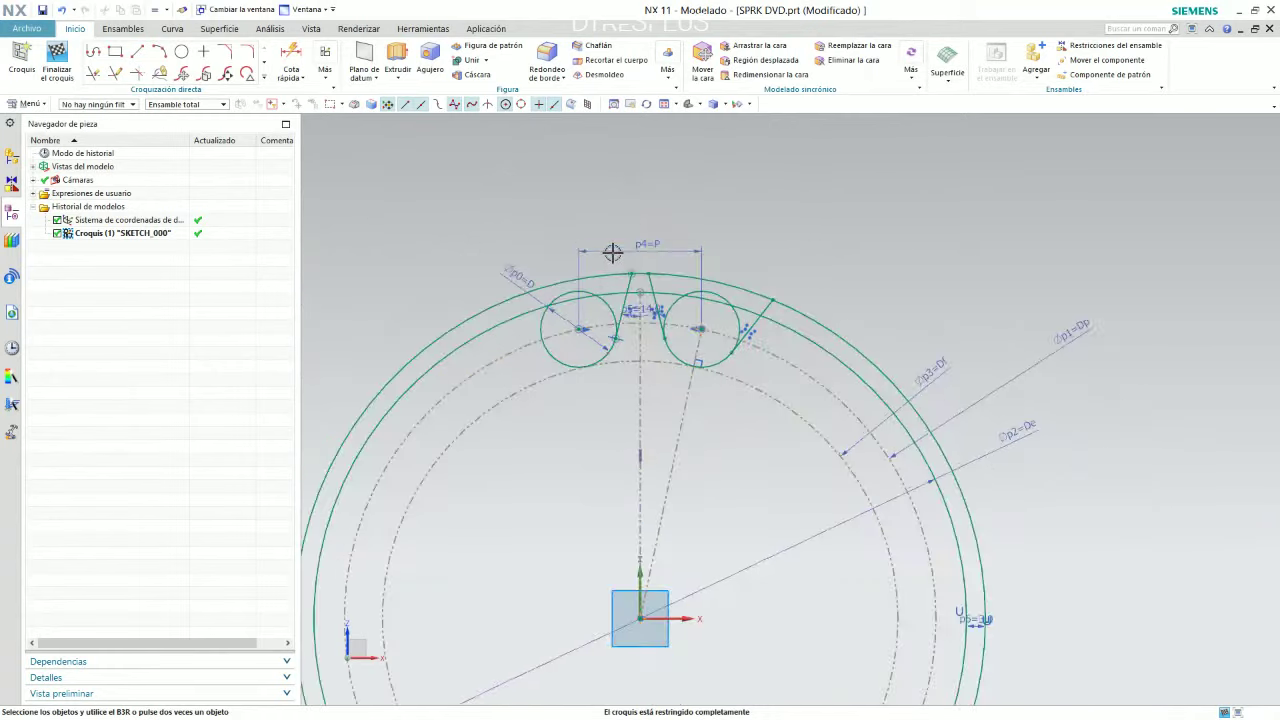
pyautogui.scroll(3, 609, 251)
pyautogui.scroll(-3, 760, 330)
pyautogui.scroll(-2, 791, 286)
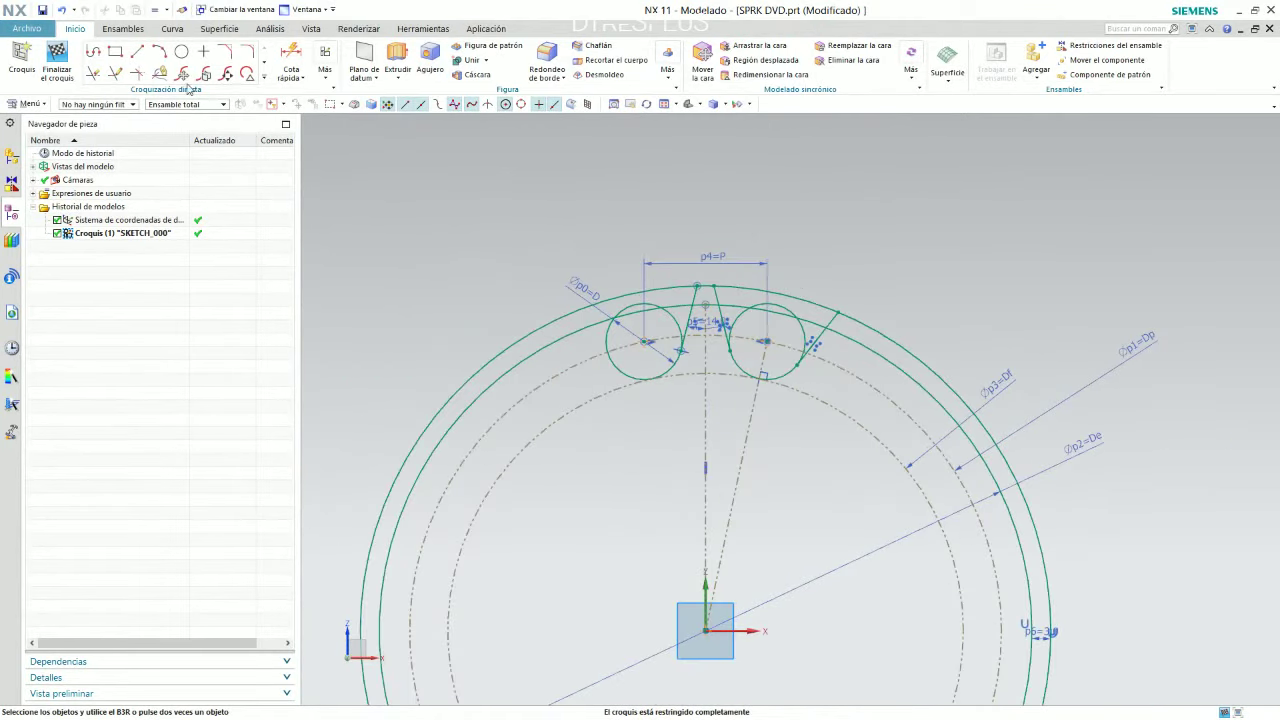
pyautogui.click(57, 60)
pyautogui.scroll(-1, 617, 253)
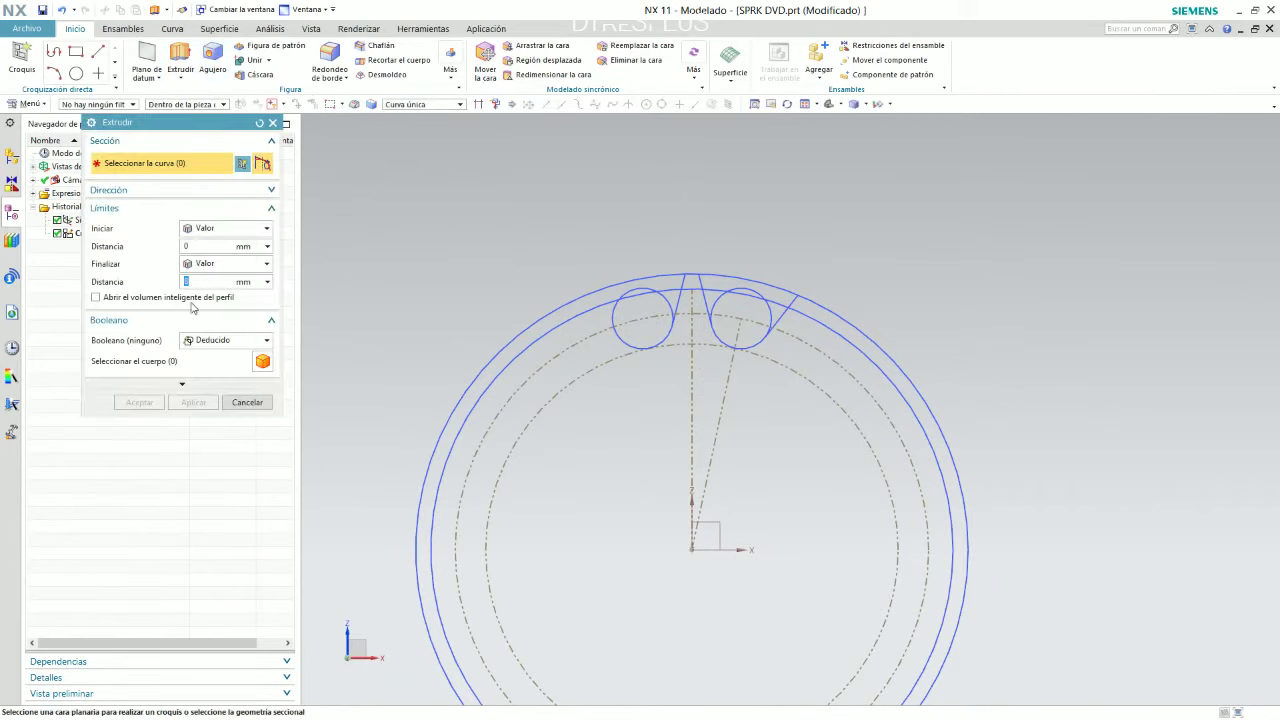
pyautogui.click(247, 402)
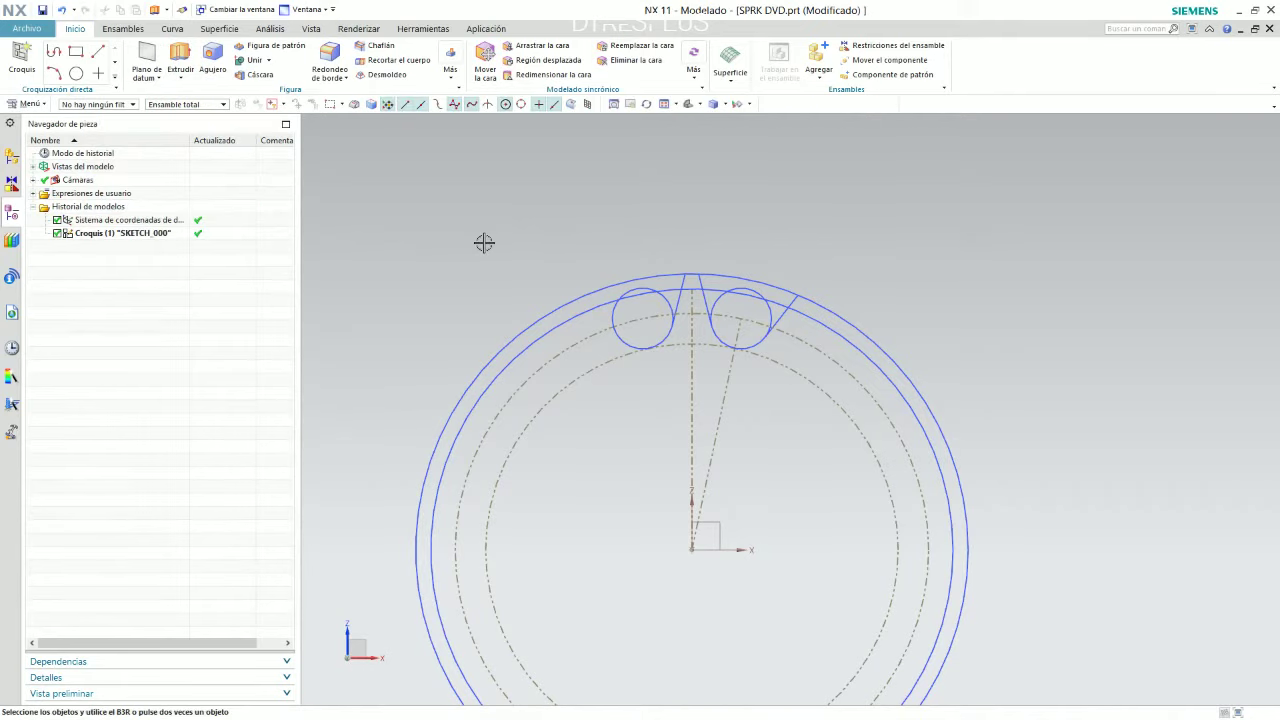
# Step: Open the part's Expressions list with Ctrl+E
pyautogui.hotkey('alt', 'Tab')
pyautogui.hotkey('alt', 'shift', 'Tab')
pyautogui.hotkey('ctrl', 'e')
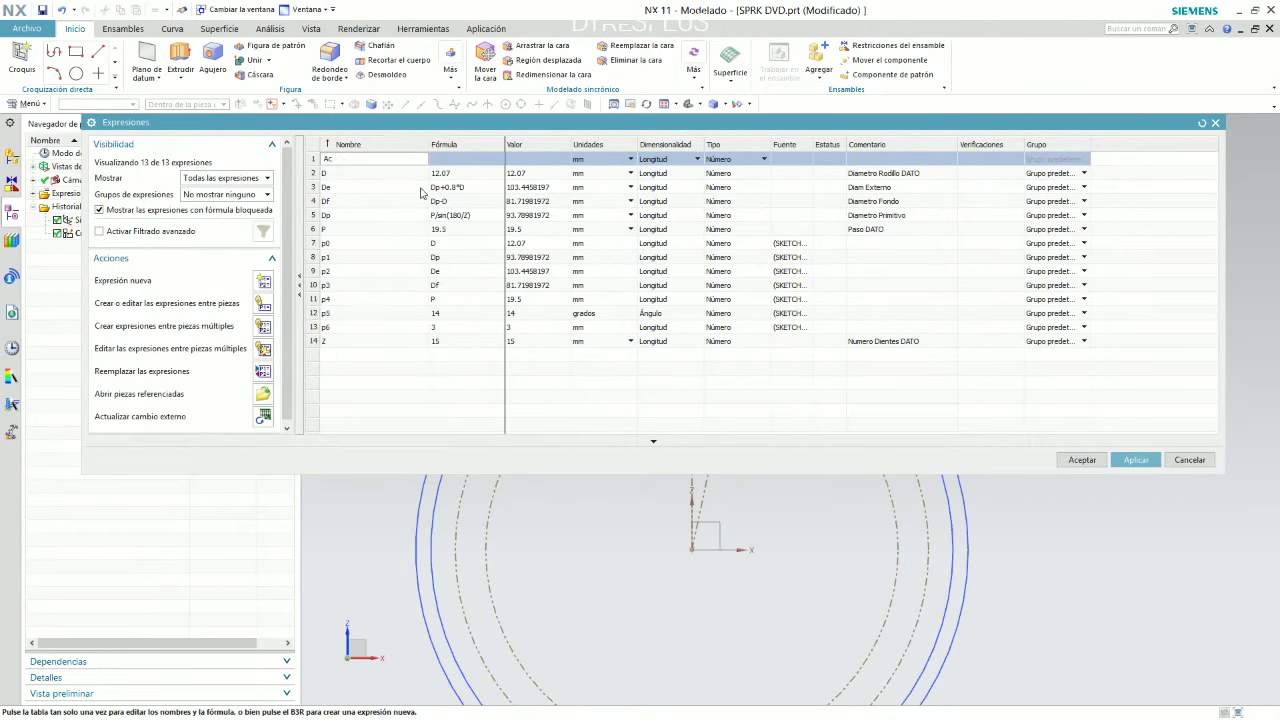
# Step: In Photo Viewer, go from the DIMENSIONES table to Pagina_2 and zoom to read b1
pyautogui.hotkey('alt', 'Tab')
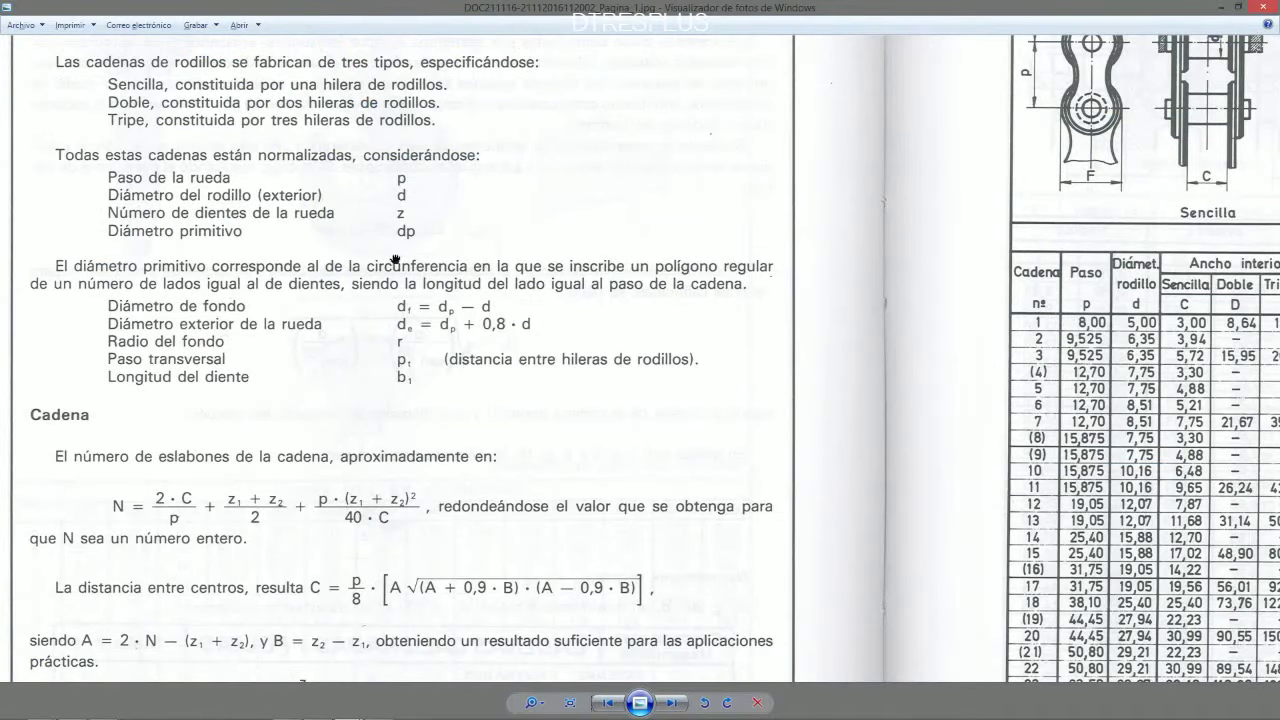
pyautogui.press('Right')
pyautogui.press('Right')
pyautogui.press('Right')
pyautogui.press('Right')
pyautogui.press('Right')
pyautogui.press('Right')
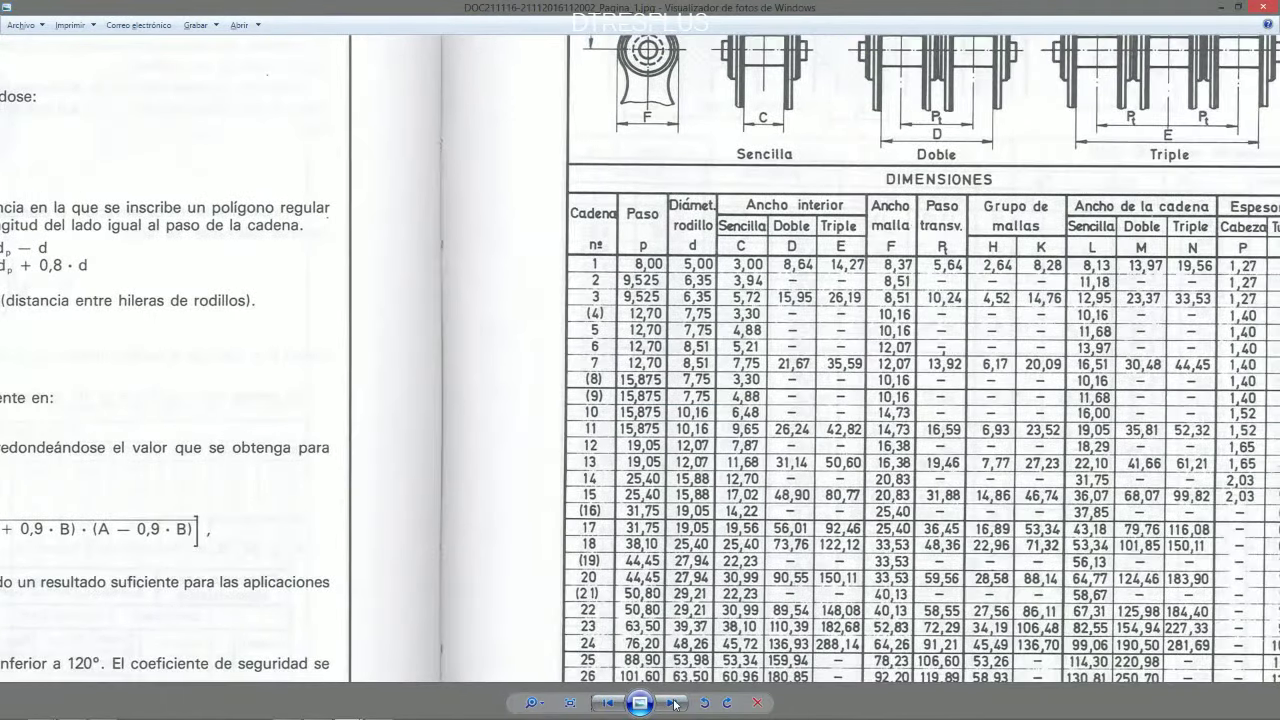
pyautogui.click(675, 705)
pyautogui.scroll(5, 259, 310)
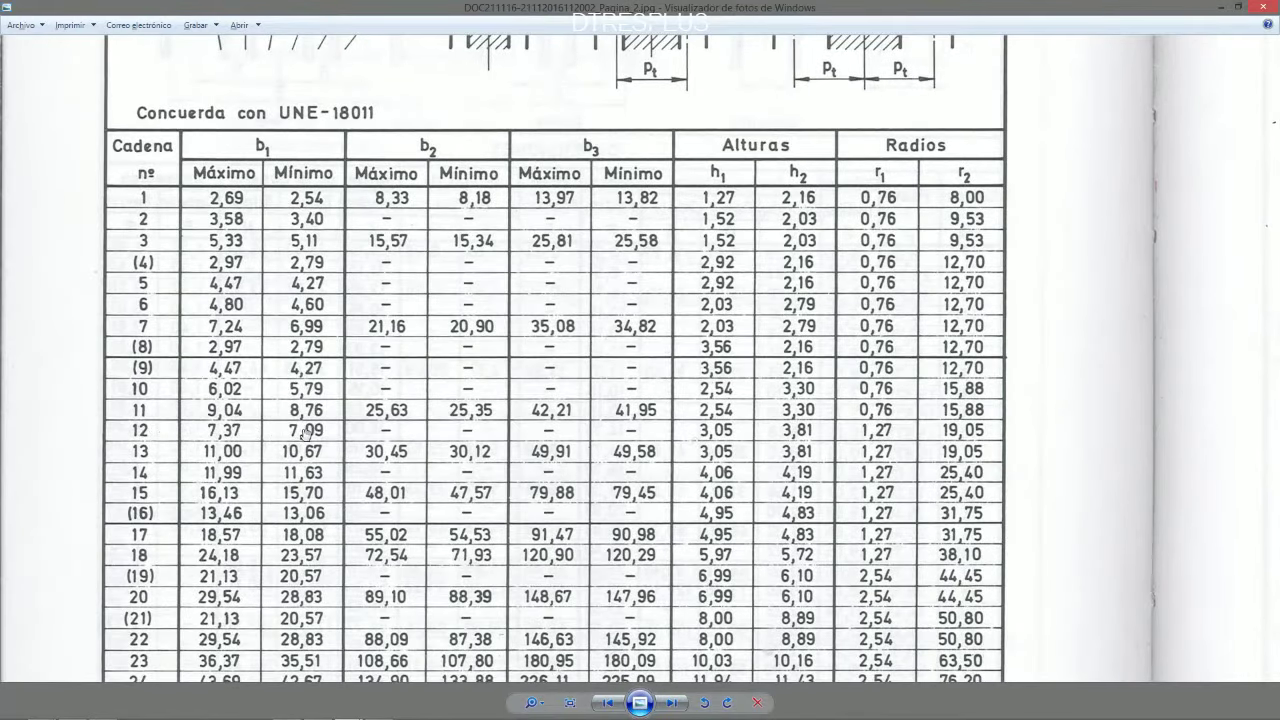
pyautogui.scroll(-1, 385, 436)
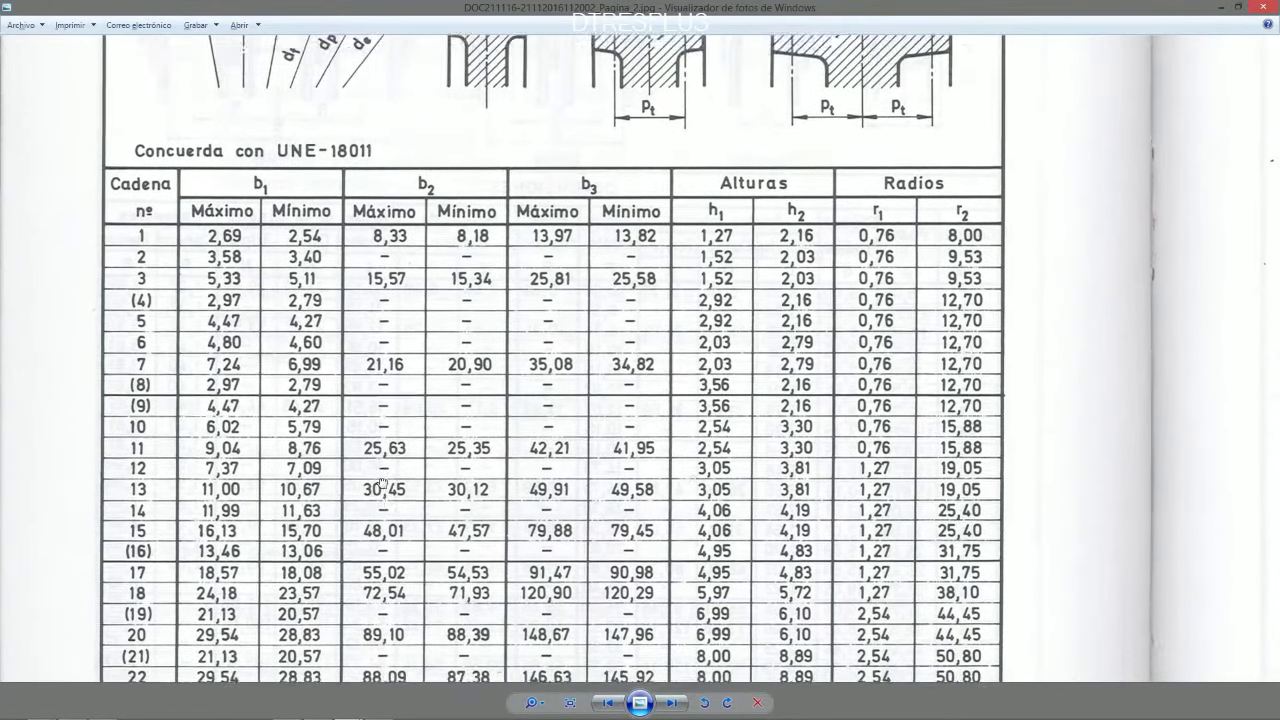
pyautogui.scroll(-2, 385, 436)
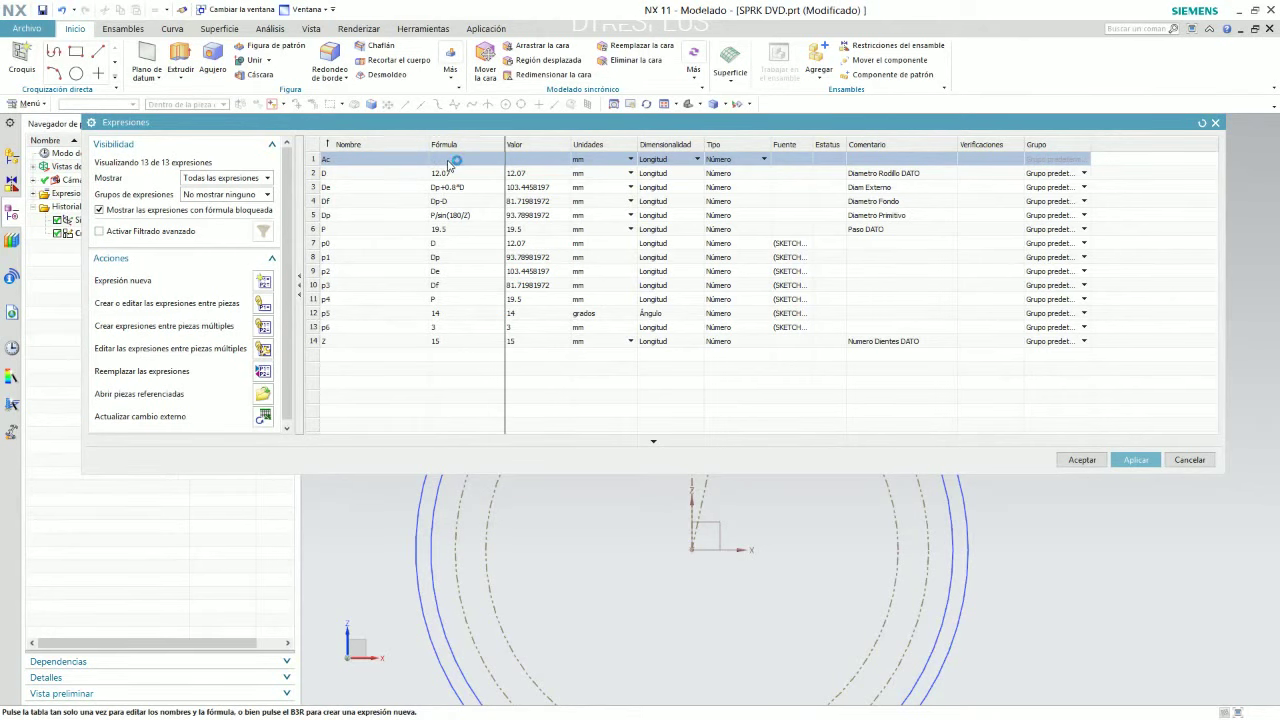
# Step: Create expression B1 = 7.37 mm commented 'Ancho Piñon DATO' and accept the Expressions list
pyautogui.click(449, 160)
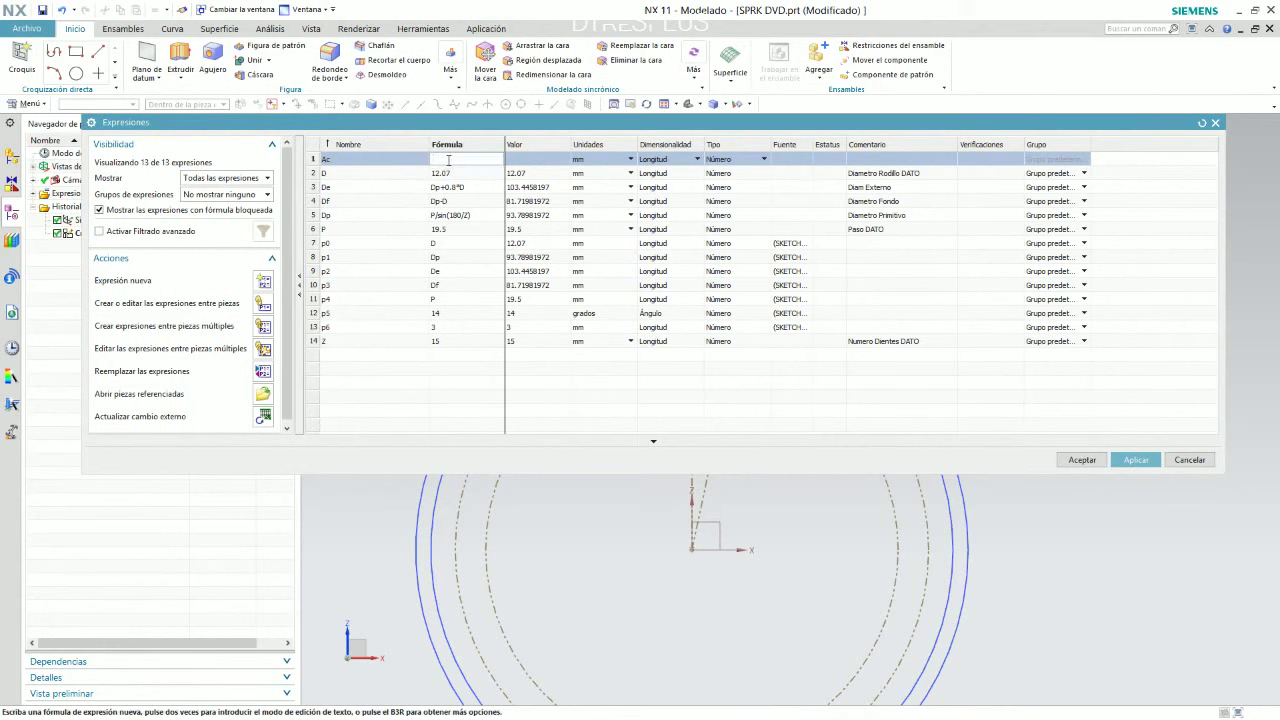
pyautogui.write('Ac')
pyautogui.doubleClick(352, 161)
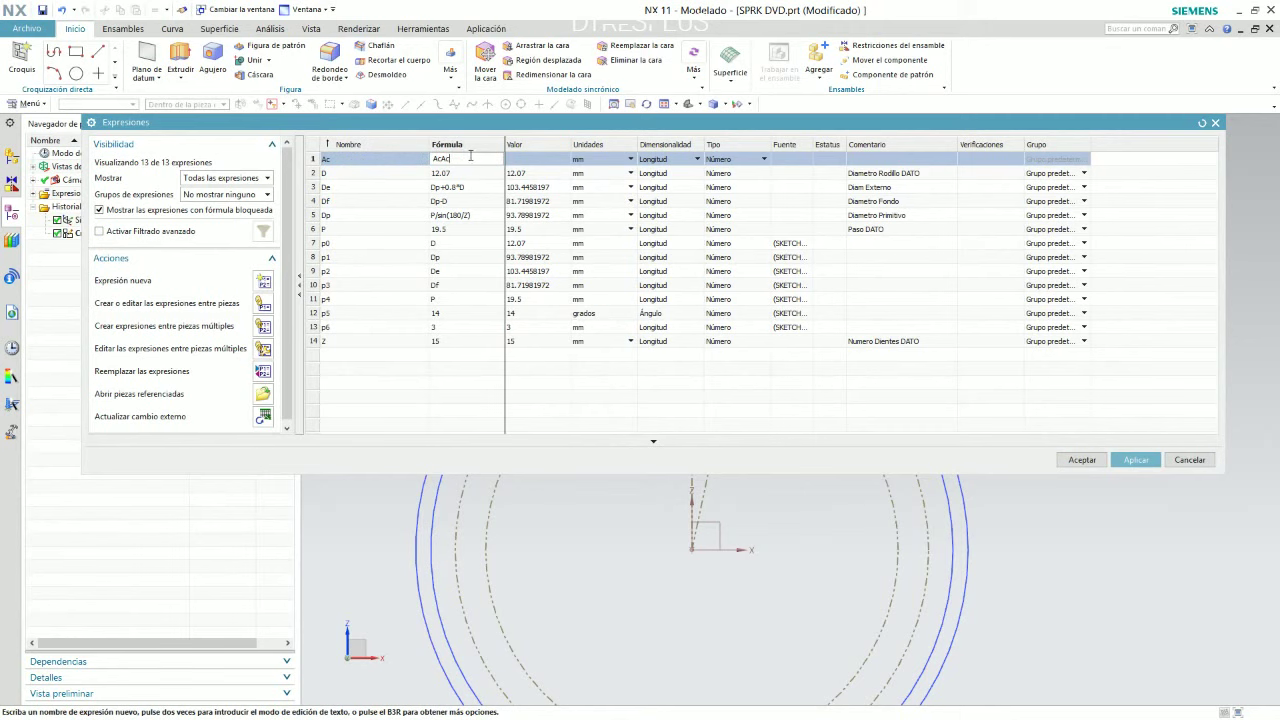
pyautogui.doubleClick(470, 156)
pyautogui.write('A')
pyautogui.press('Return')
pyautogui.doubleClick(327, 160)
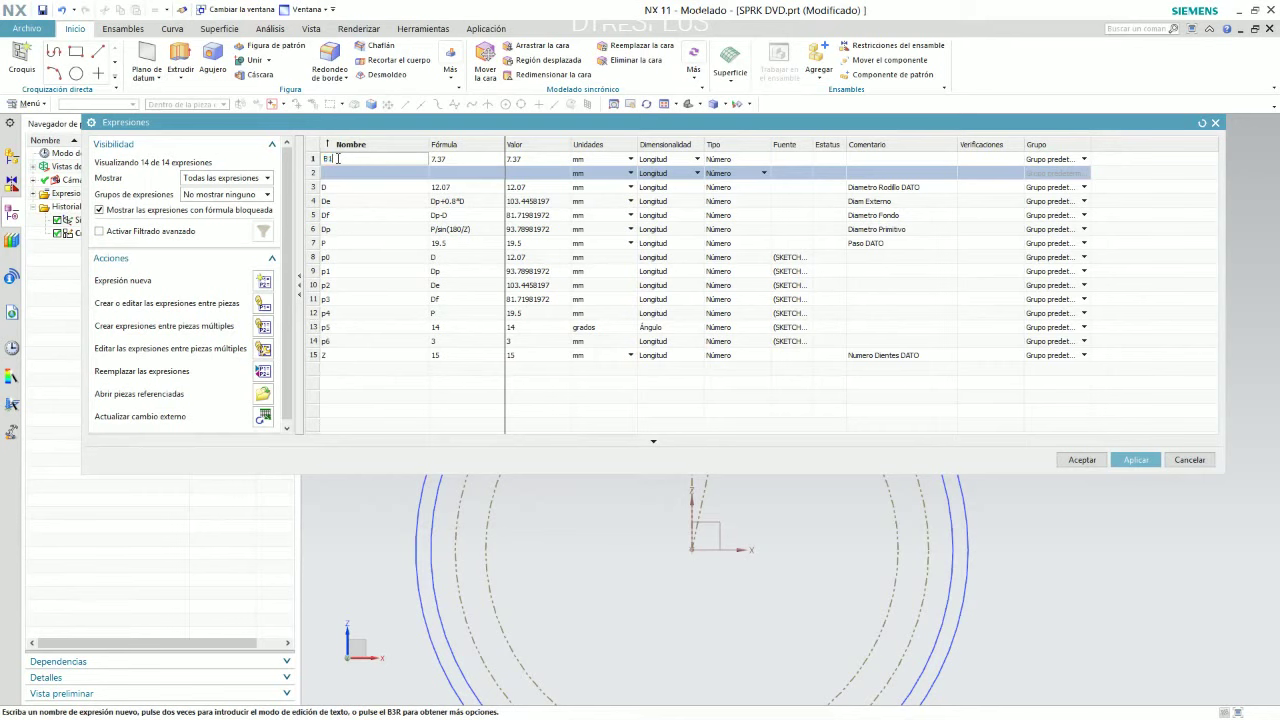
pyautogui.doubleClick(338, 158)
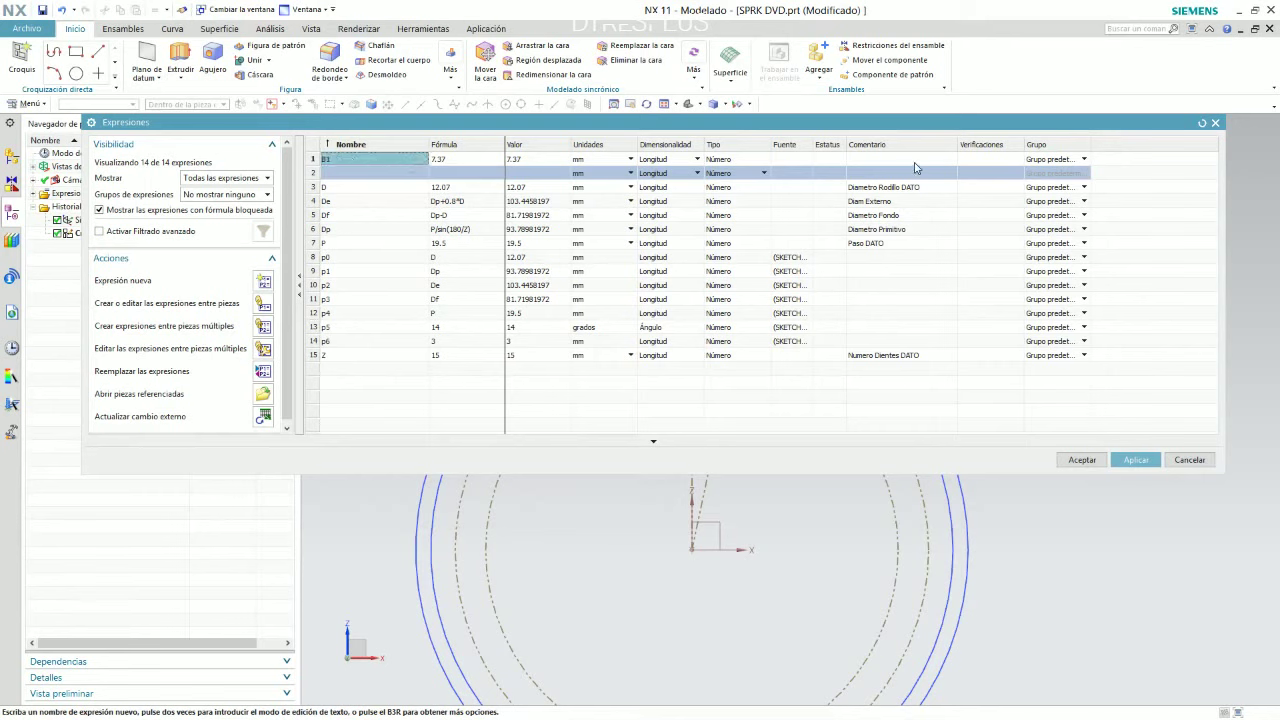
pyautogui.click(888, 158)
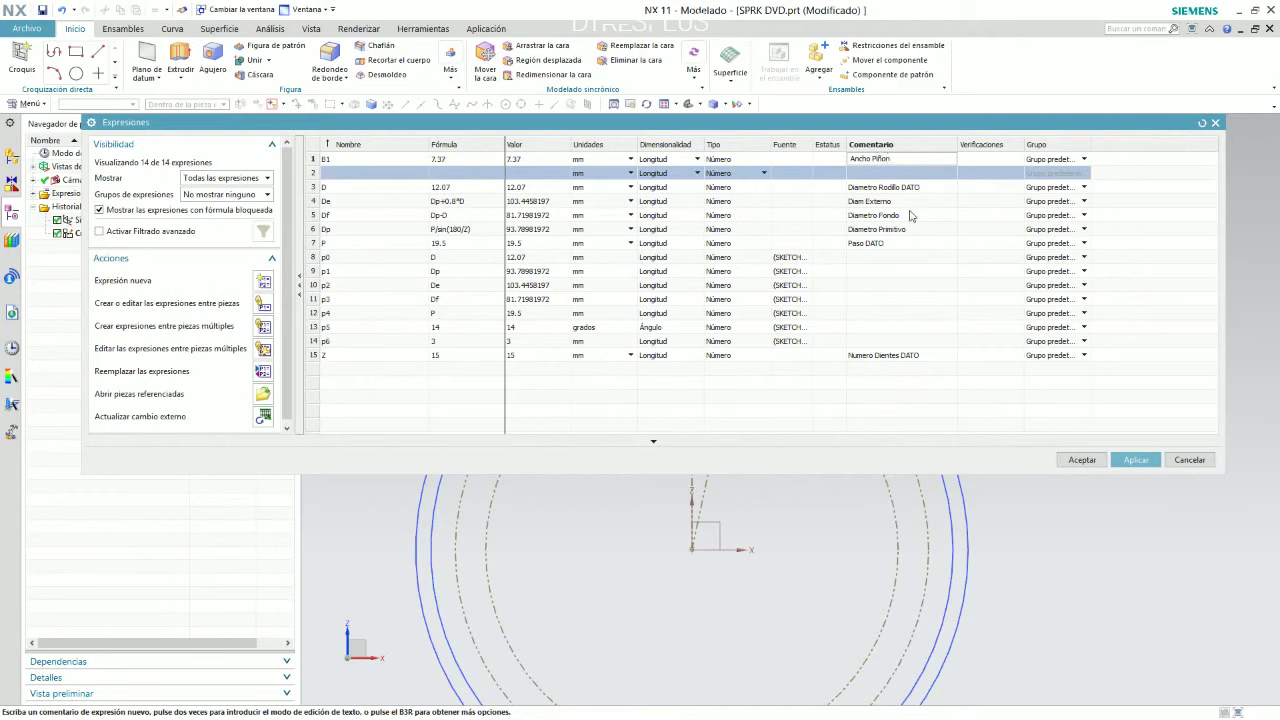
pyautogui.press('Return')
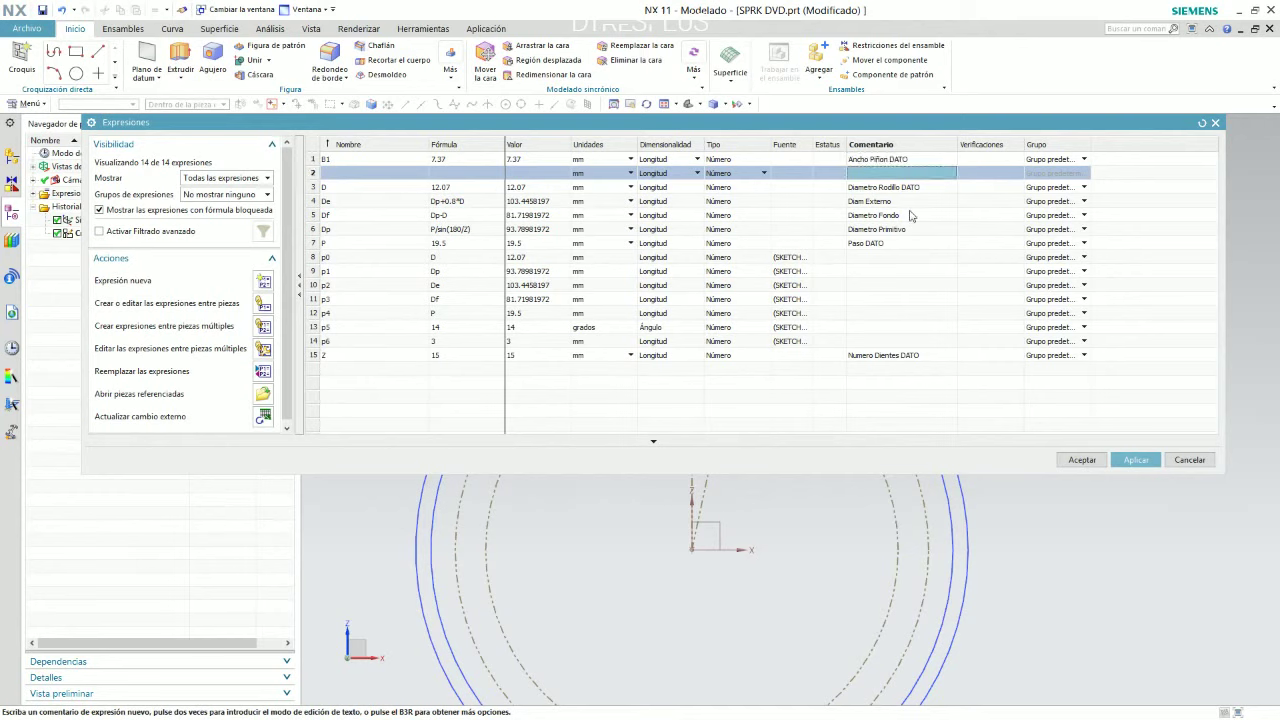
pyautogui.click(352, 165)
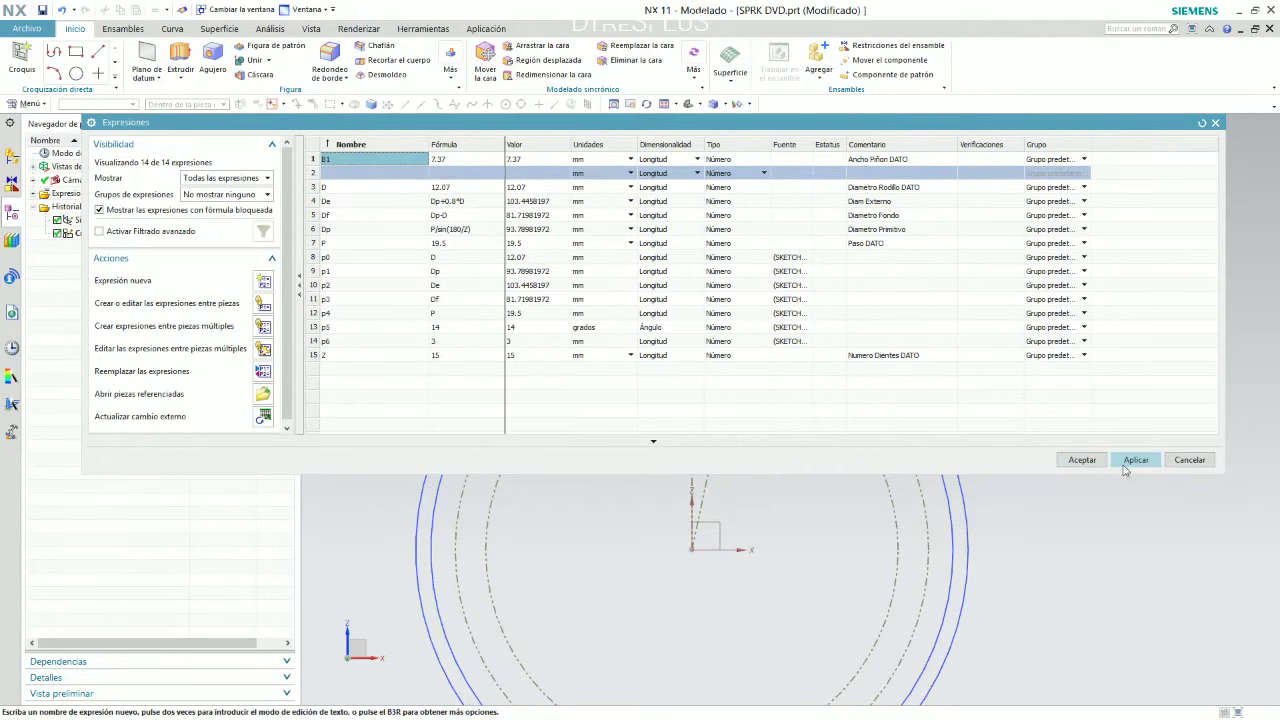
pyautogui.click(1082, 459)
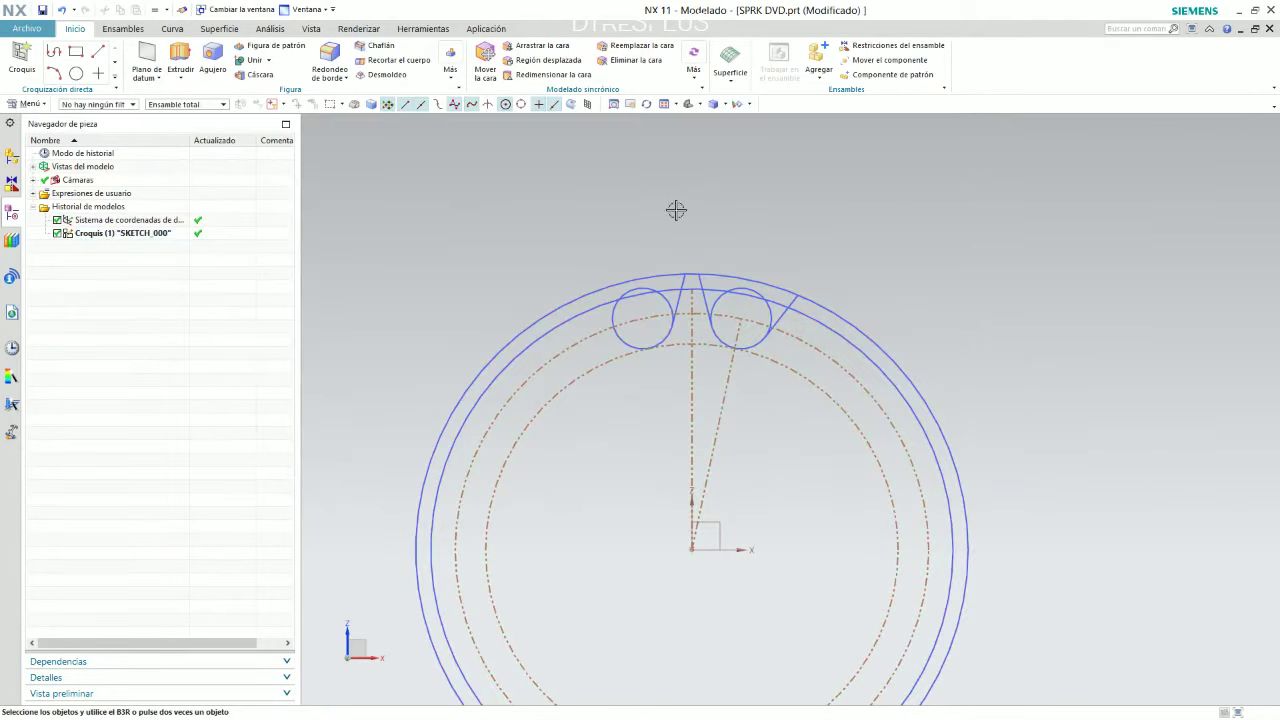
pyautogui.moveTo(677, 209); pyautogui.dragTo(627, 230, button='middle')
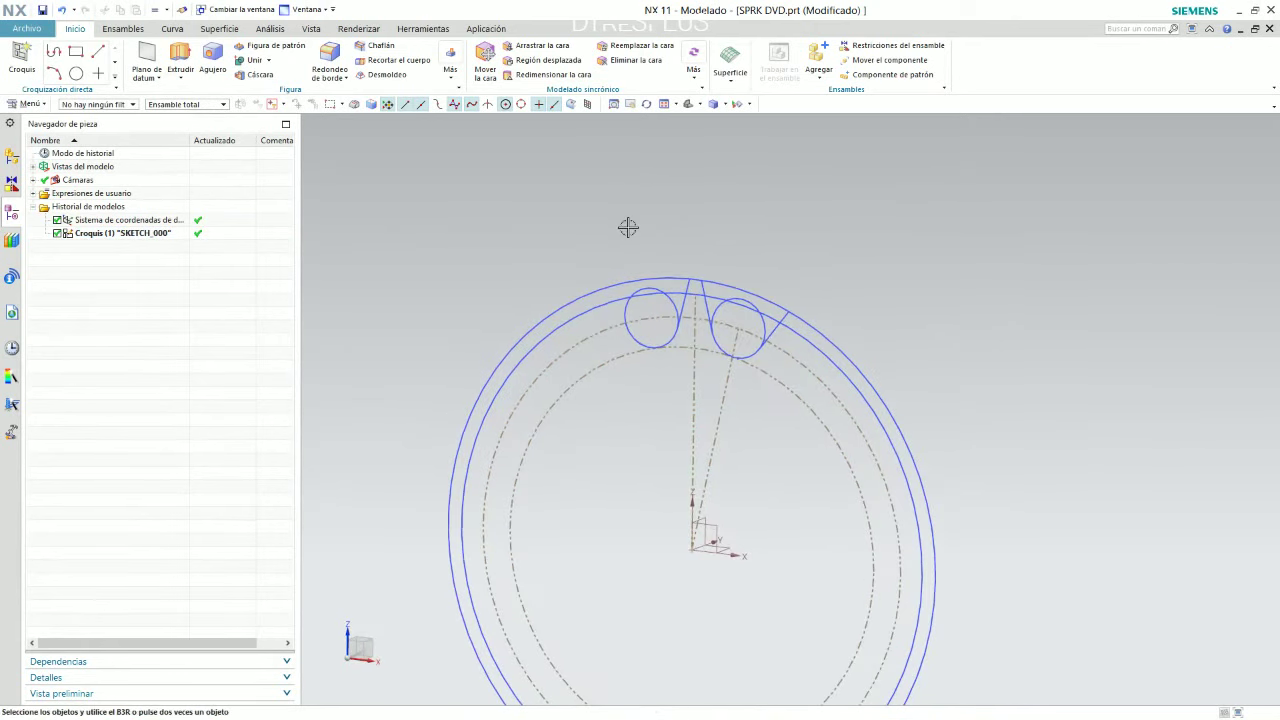
pyautogui.hotkey('alt', 'Tab')
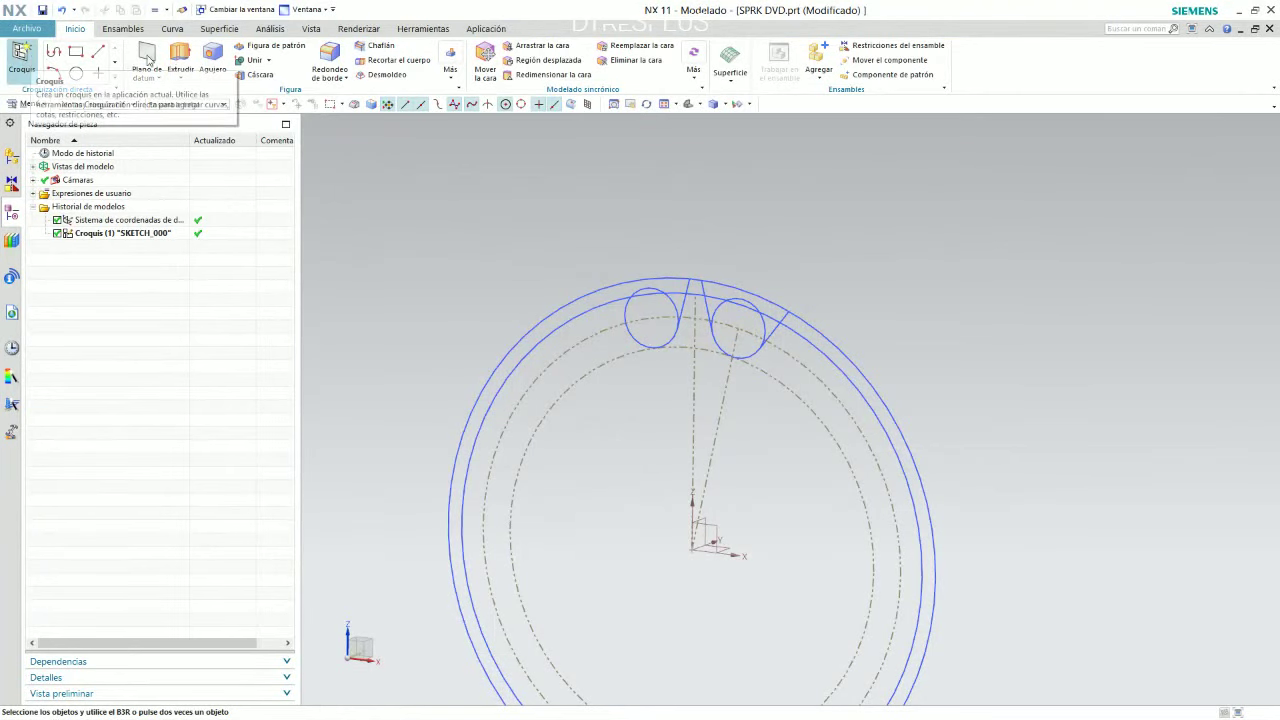
# Step: Extrude the outer sketch circle using Connected Curves with a symmetric value limit
pyautogui.click(181, 55)
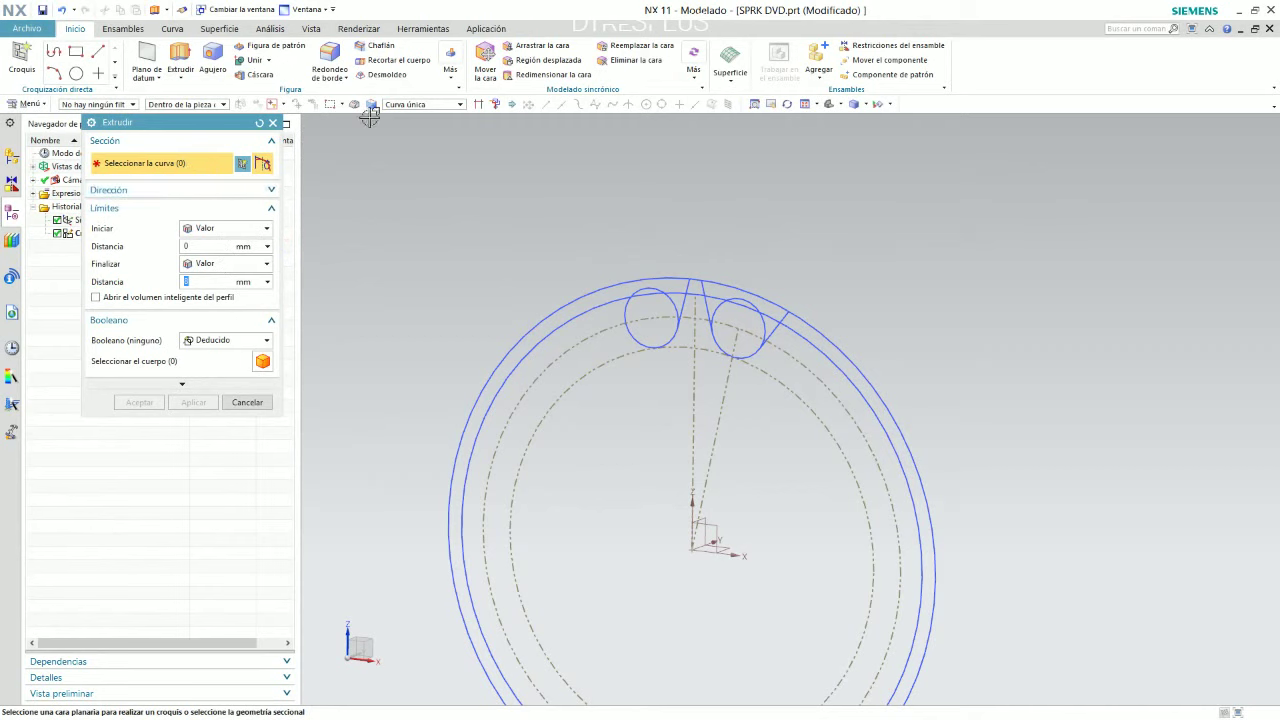
pyautogui.click(422, 104)
pyautogui.click(427, 128)
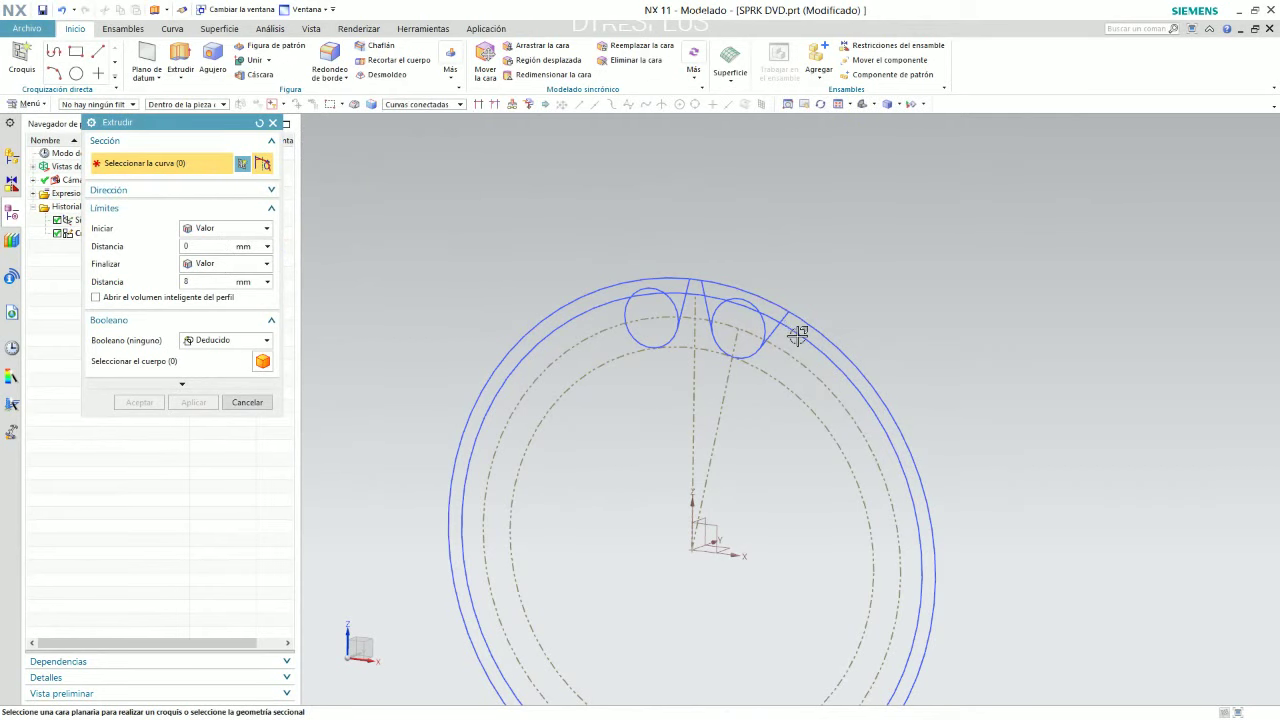
pyautogui.click(797, 334)
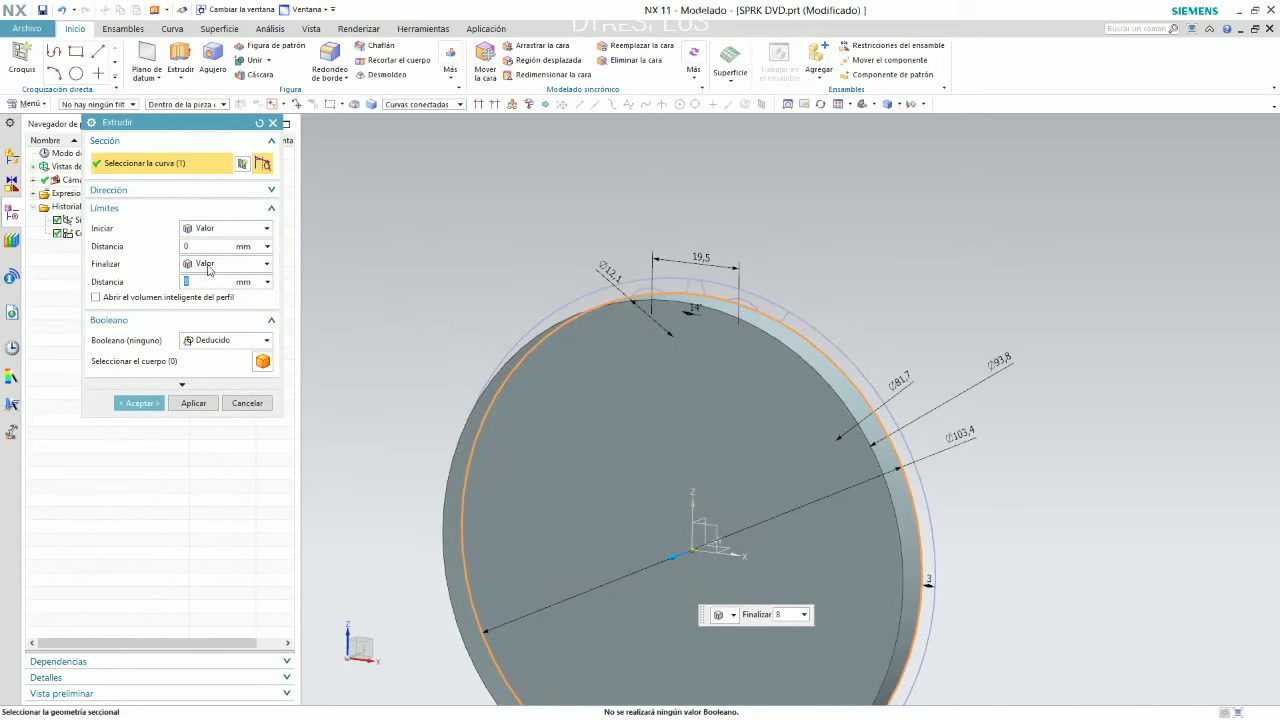
pyautogui.click(226, 230)
pyautogui.click(226, 249)
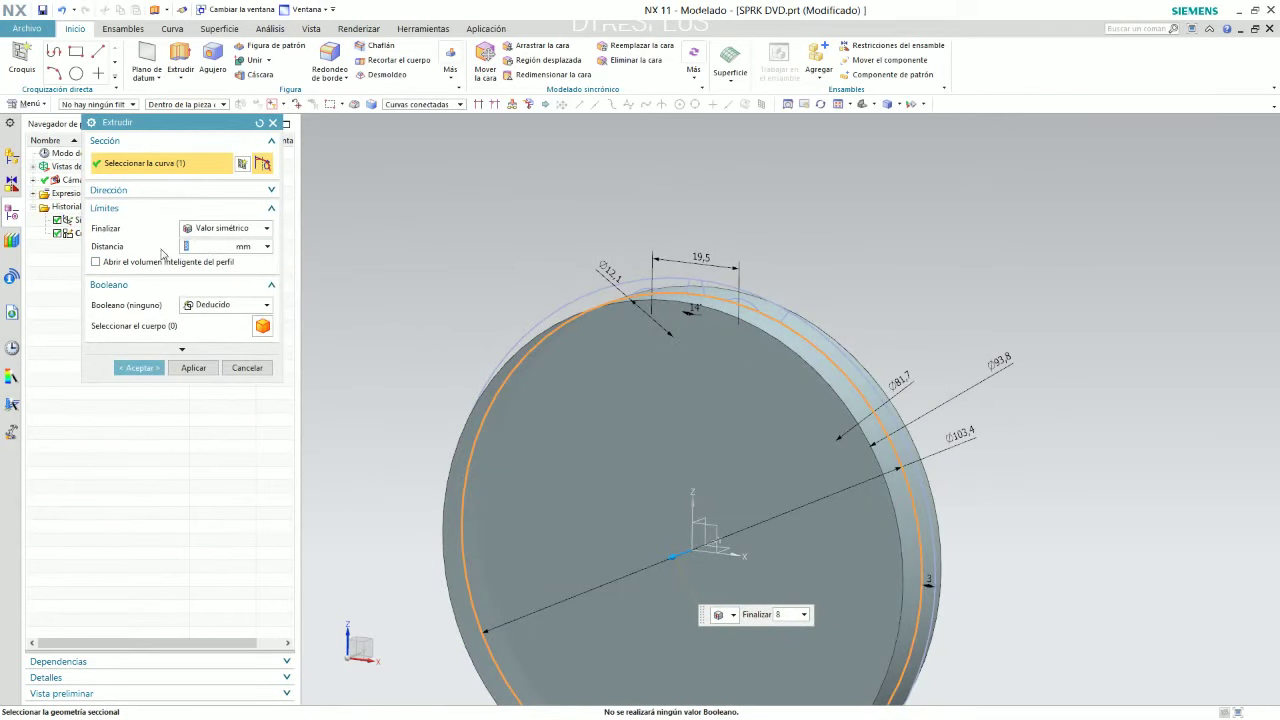
# Step: Set the extrusion distance formula to B1 and confirm the 7.37 mm disc
pyautogui.click(267, 248)
pyautogui.click(310, 281)
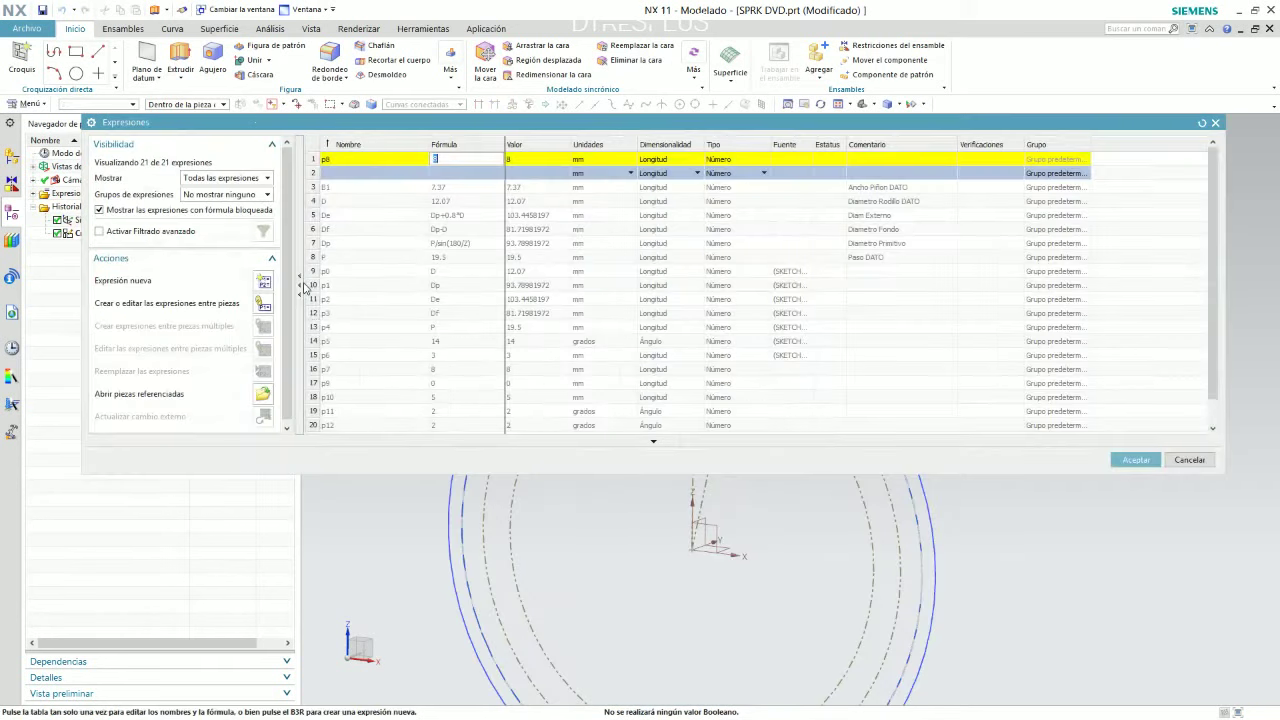
pyautogui.click(336, 192)
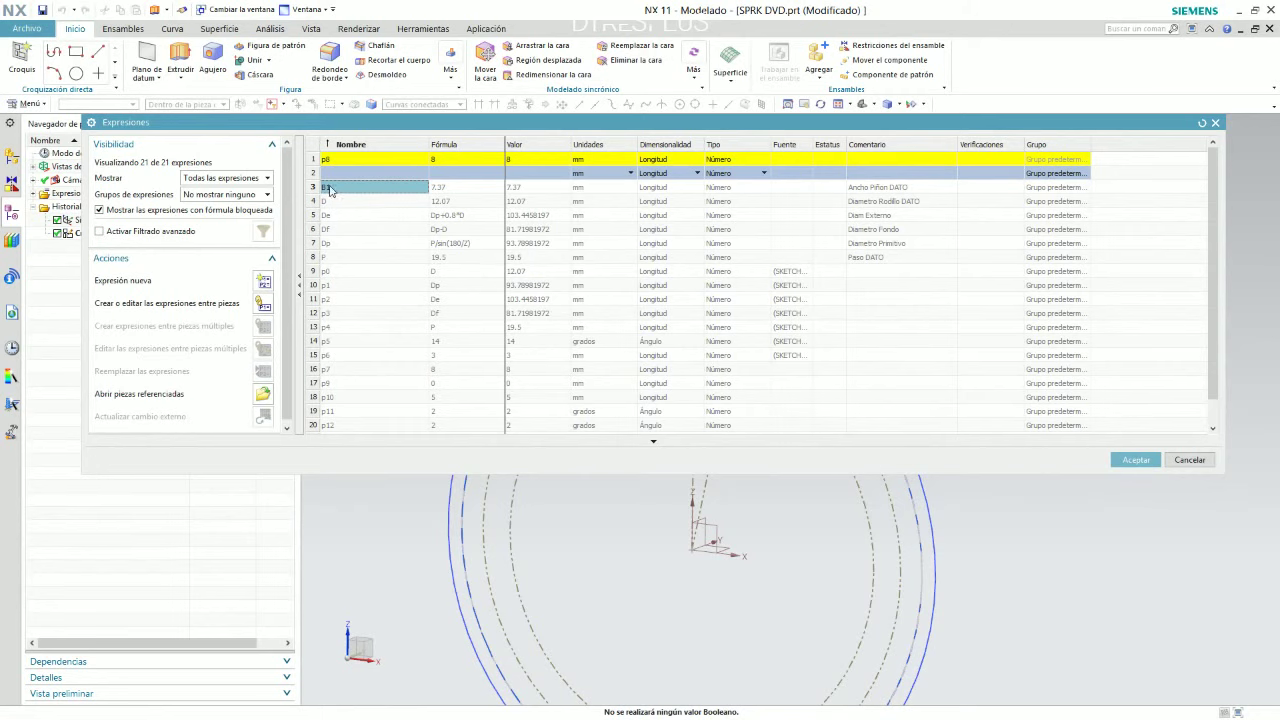
pyautogui.click(440, 160)
pyautogui.click(336, 192)
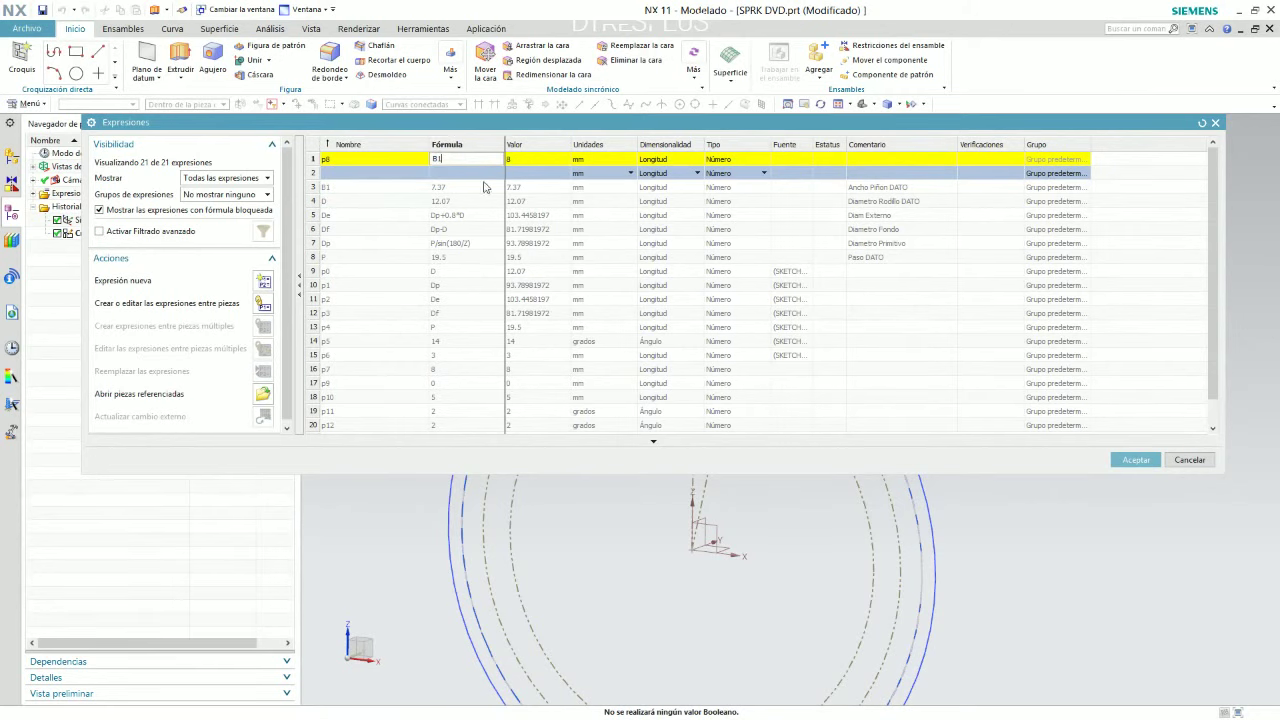
pyautogui.click(1136, 459)
pyautogui.moveTo(813, 316)
pyautogui.mouseDown(button='middle')
pyautogui.moveTo(760, 331)
pyautogui.moveTo(740, 294)
pyautogui.moveTo(806, 307)
pyautogui.mouseUp(button='middle')
pyautogui.moveTo(795, 309); pyautogui.dragTo(700, 320, button='middle')
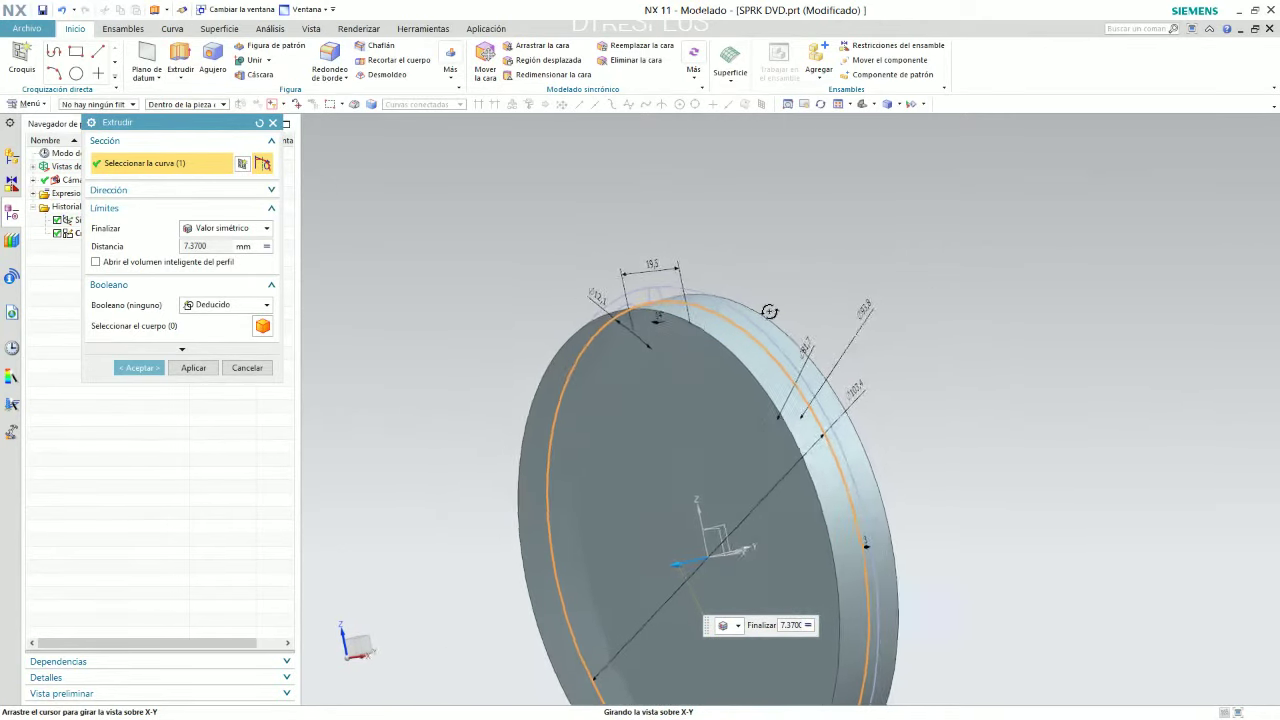
pyautogui.click(139, 368)
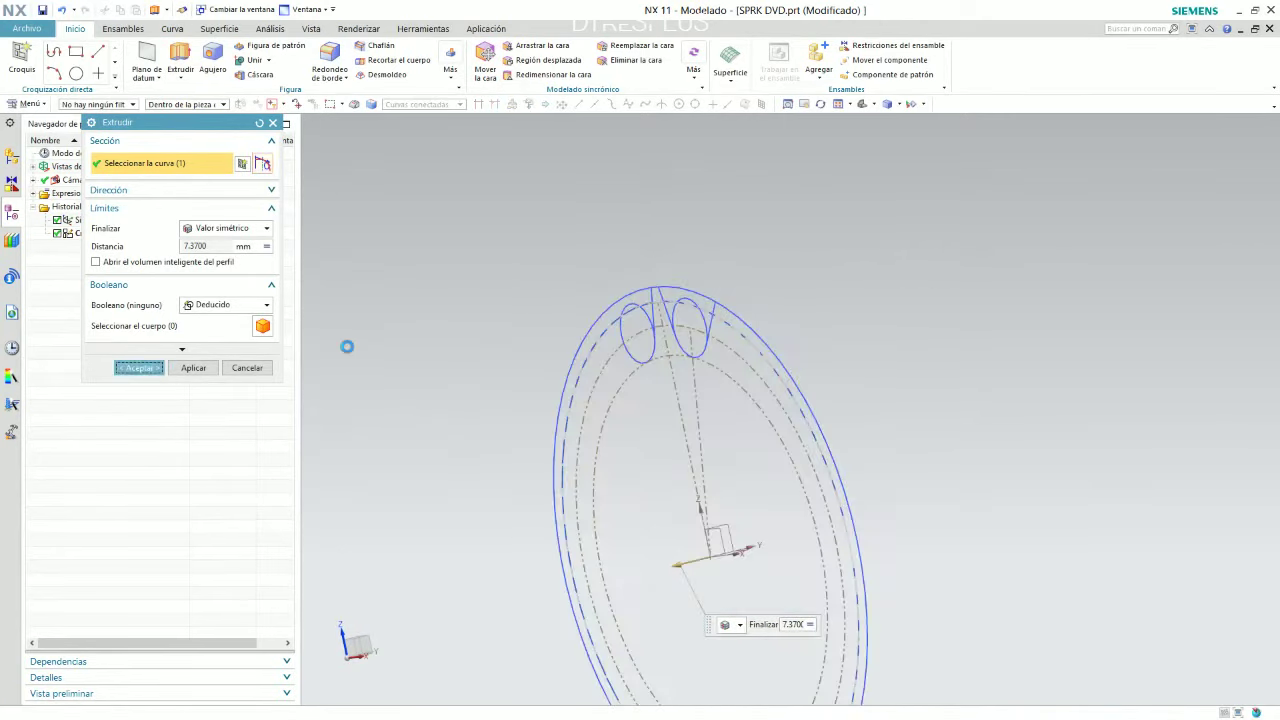
pyautogui.moveTo(571, 303)
pyautogui.mouseDown(button='middle')
pyautogui.moveTo(596, 347)
pyautogui.moveTo(450, 312)
pyautogui.mouseUp(button='middle')
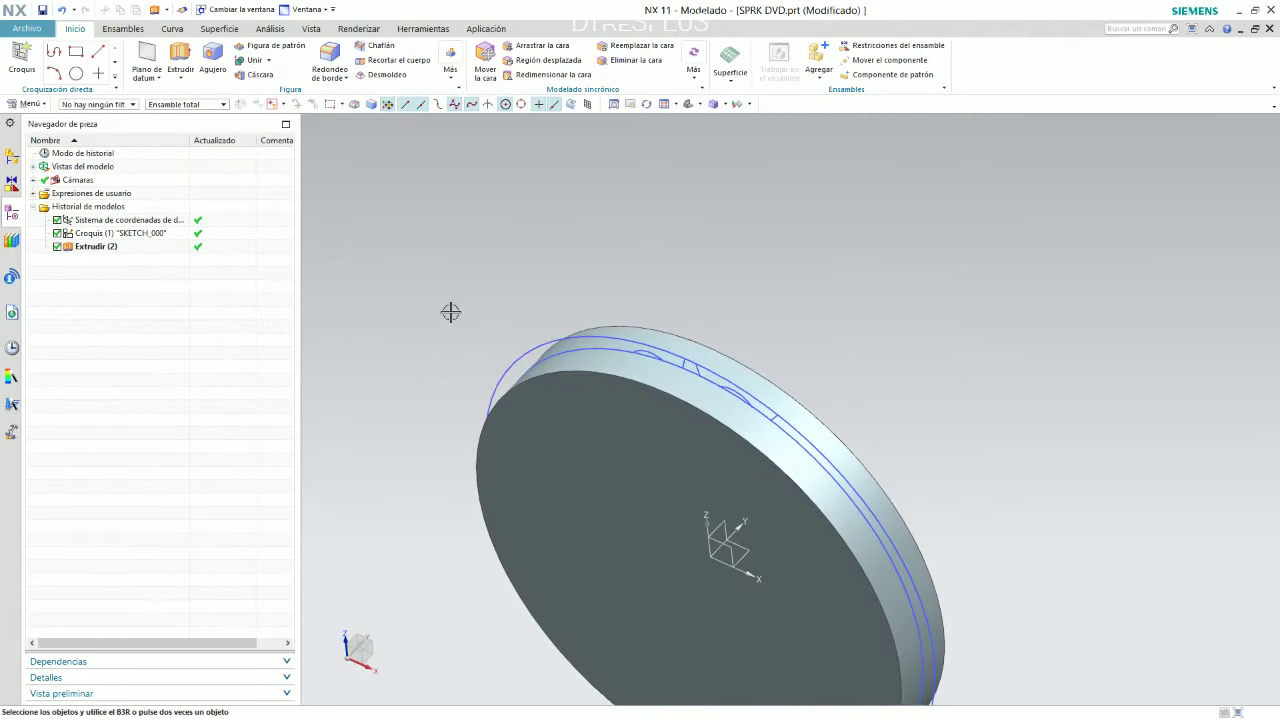
# Step: Edit Extrudir (2) so its symmetric distance is B1/2, 3.685 mm
pyautogui.doubleClick(82, 249)
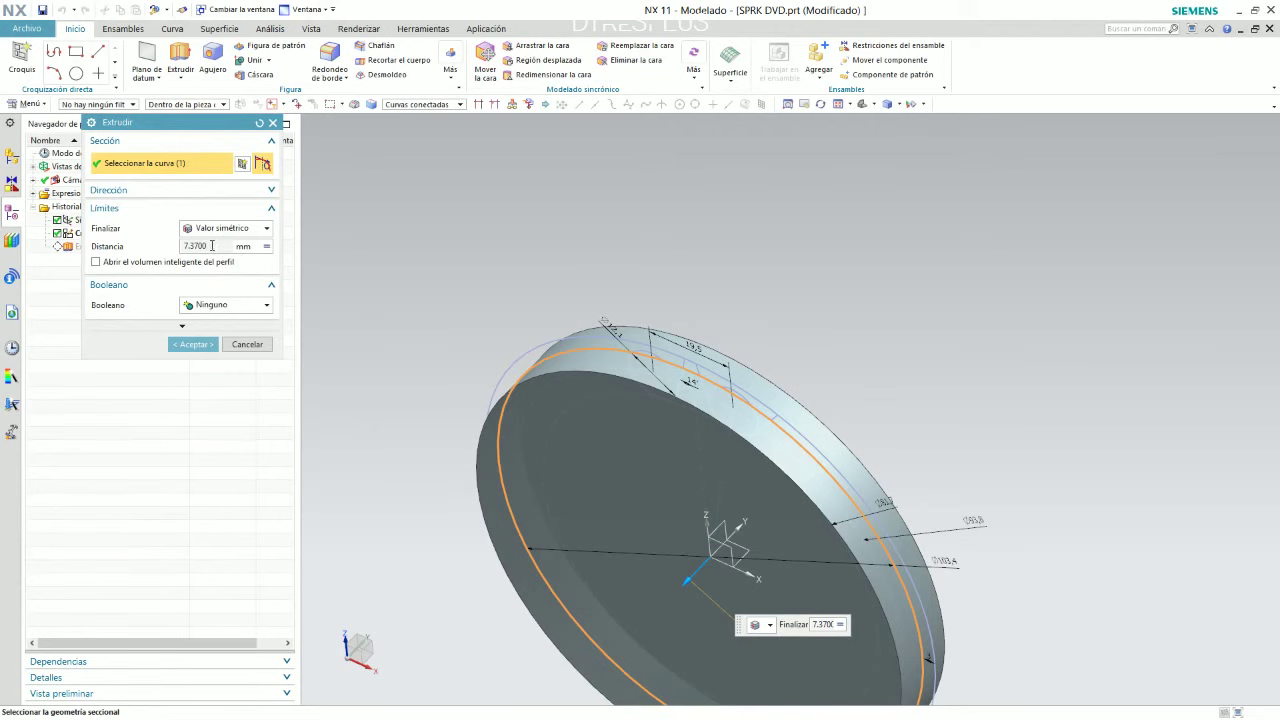
pyautogui.click(266, 246)
pyautogui.click(285, 279)
pyautogui.write('B1/2')
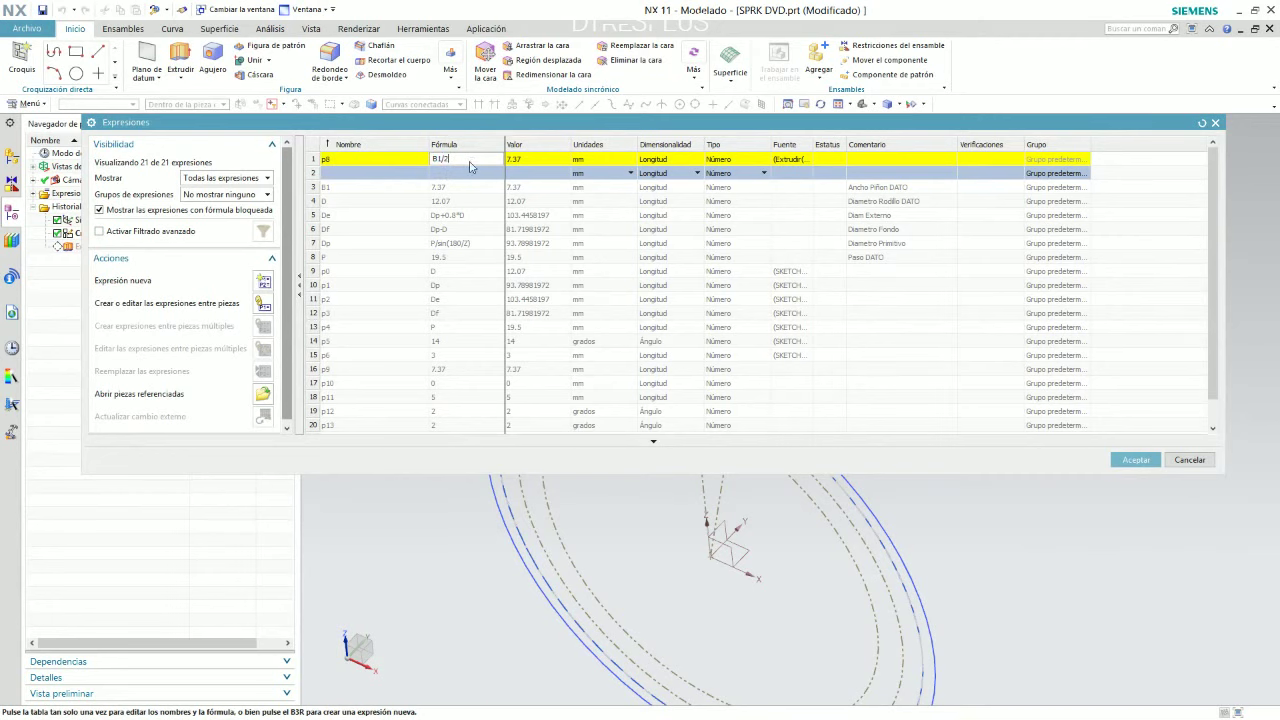
pyautogui.press('Return')
pyautogui.click(1134, 459)
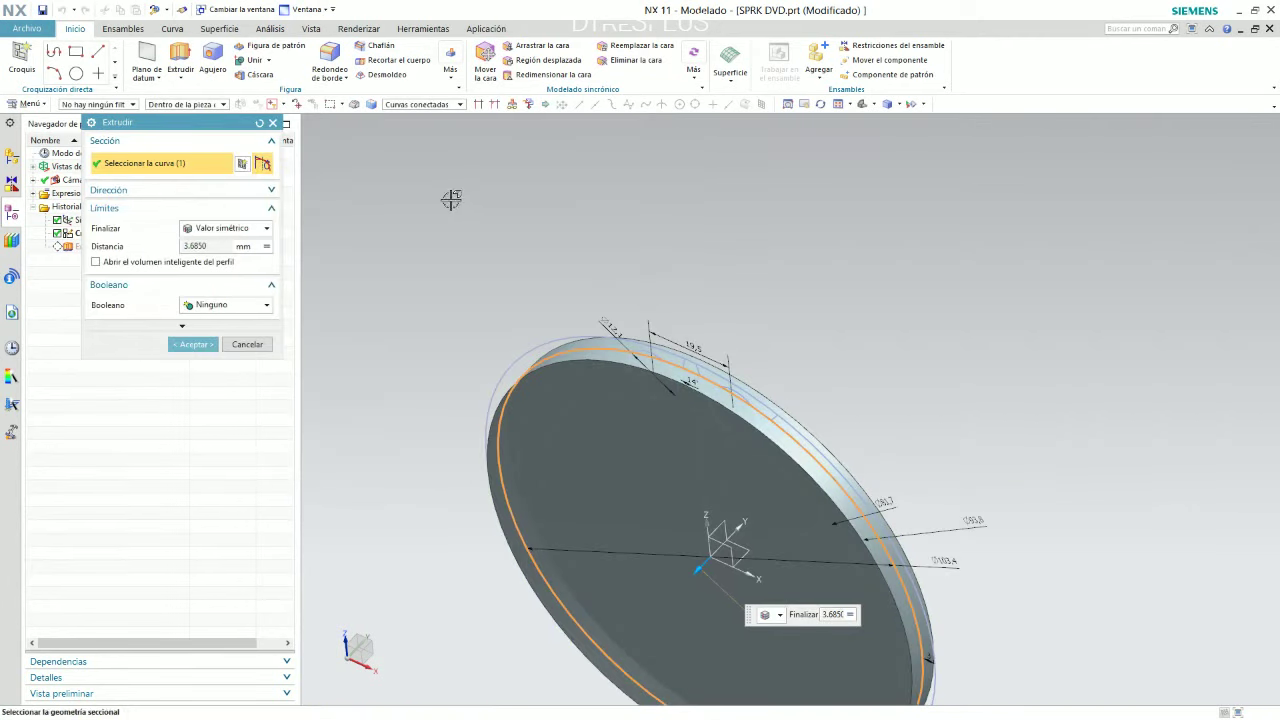
pyautogui.click(200, 345)
pyautogui.moveTo(675, 294)
pyautogui.mouseDown(button='middle')
pyautogui.moveTo(707, 247)
pyautogui.moveTo(680, 246)
pyautogui.mouseUp(button='middle')
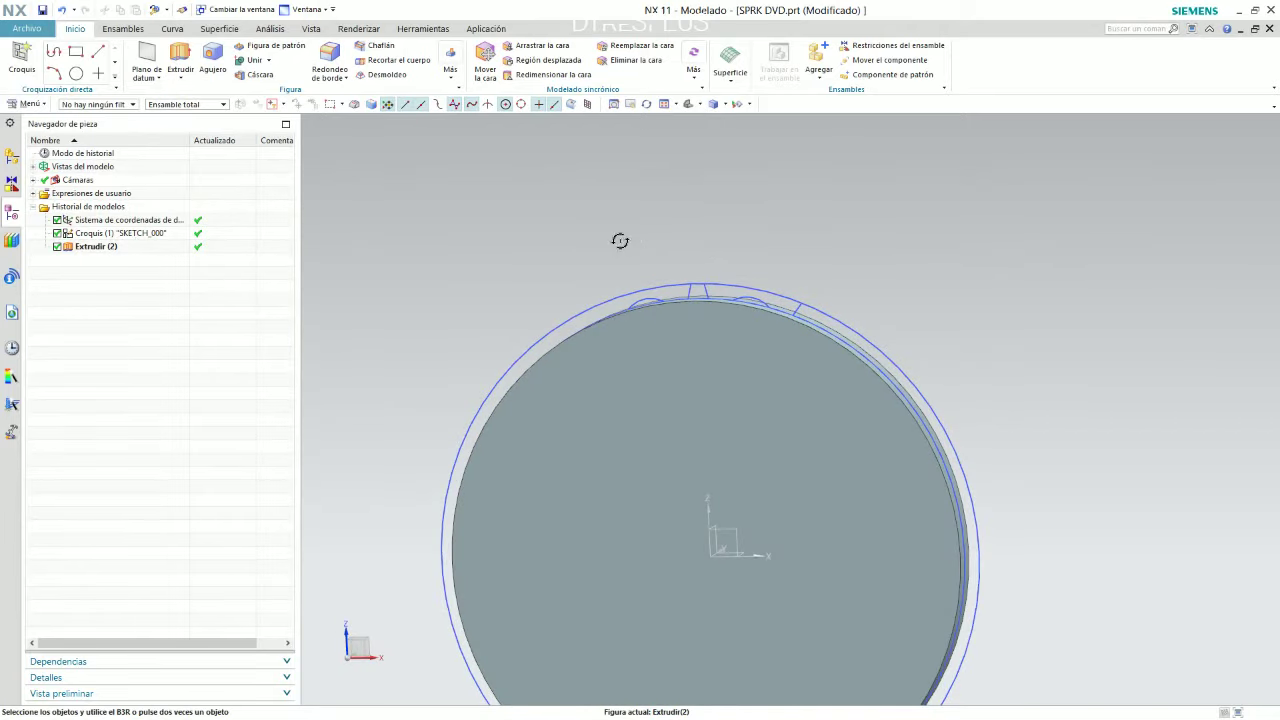
pyautogui.moveTo(620, 241); pyautogui.dragTo(585, 268, button='middle')
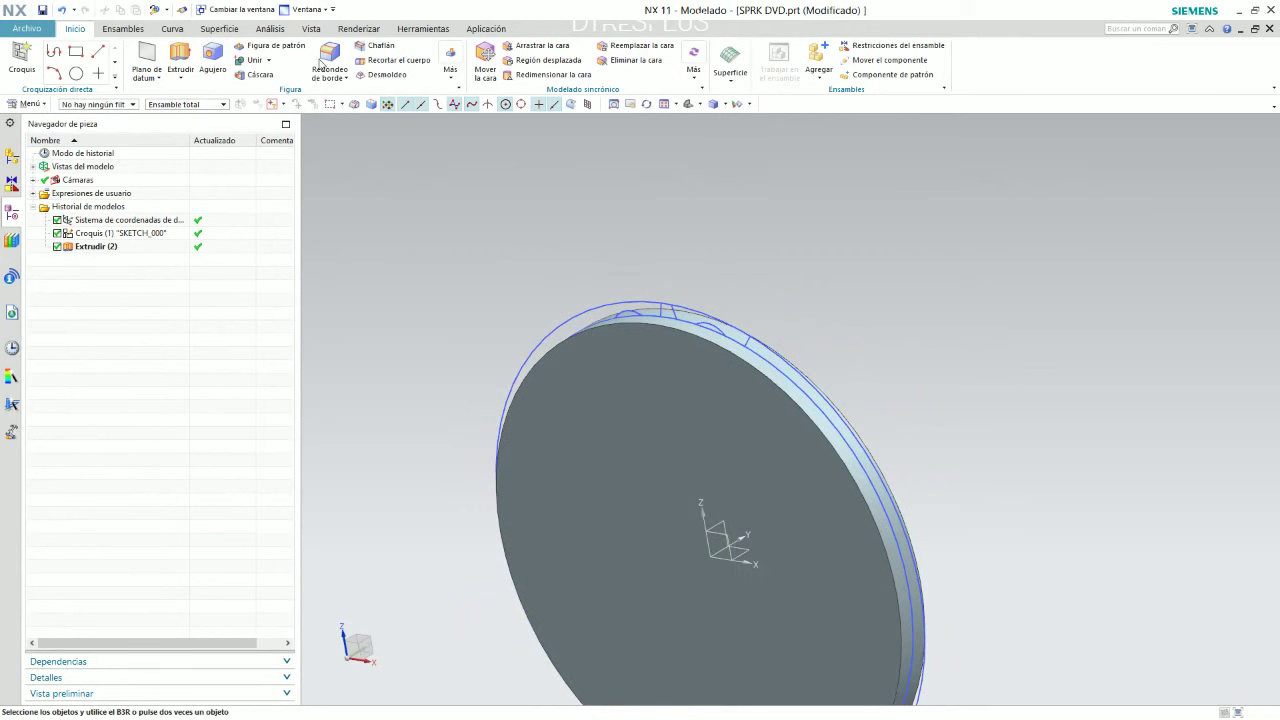
# Step: Chamfer one rim edge of the disc with offset 4 mm at 12°
pyautogui.click(388, 46)
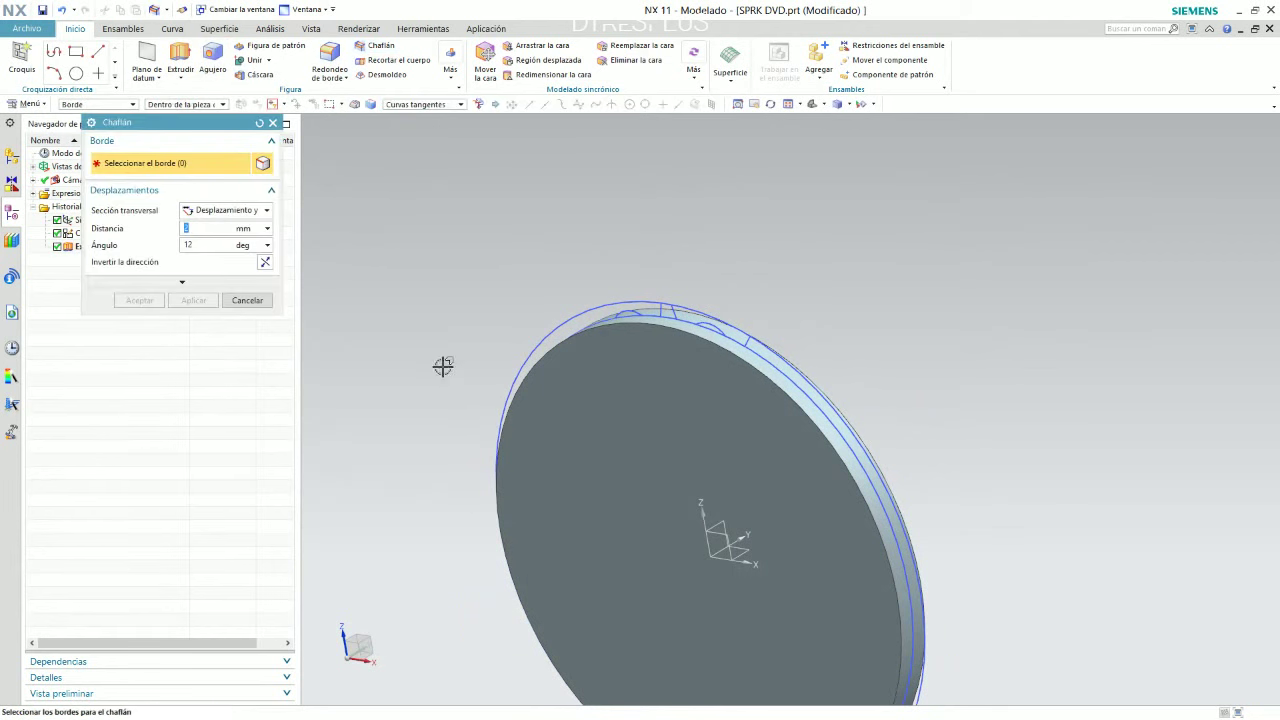
pyautogui.hotkey('alt', 'Tab')
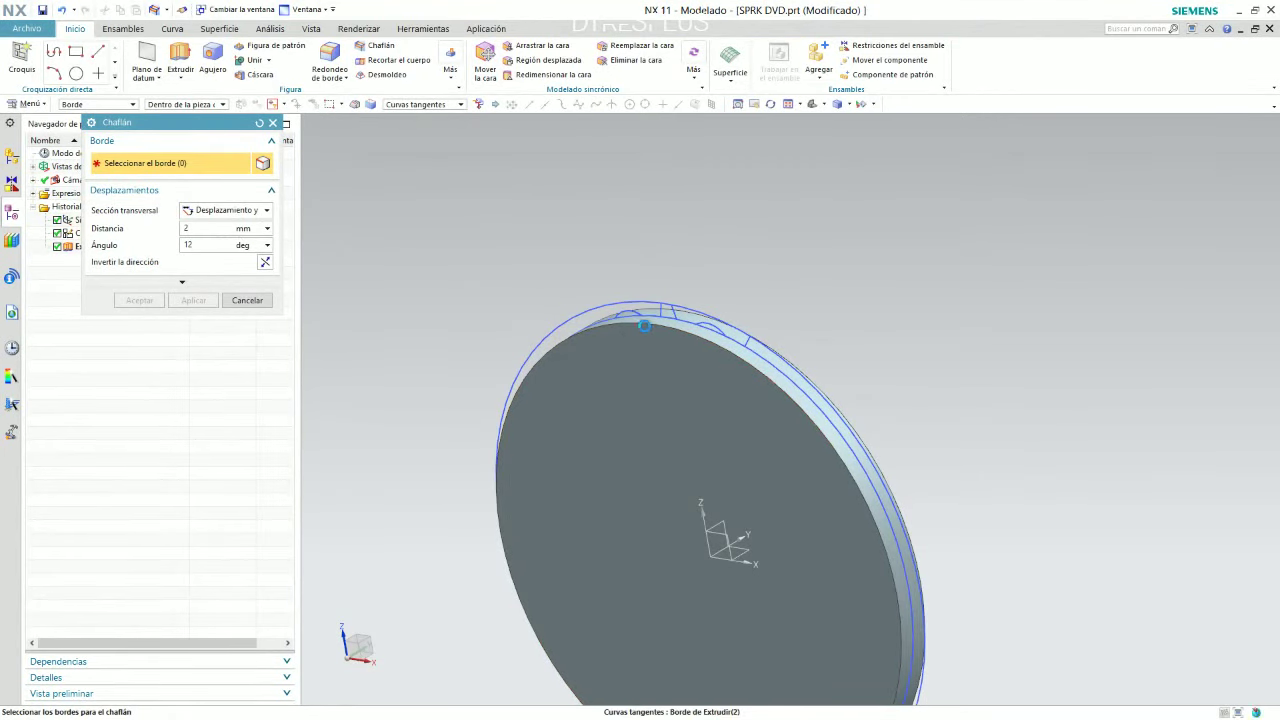
pyautogui.click(641, 328)
pyautogui.moveTo(817, 271); pyautogui.dragTo(257, 249, button='middle')
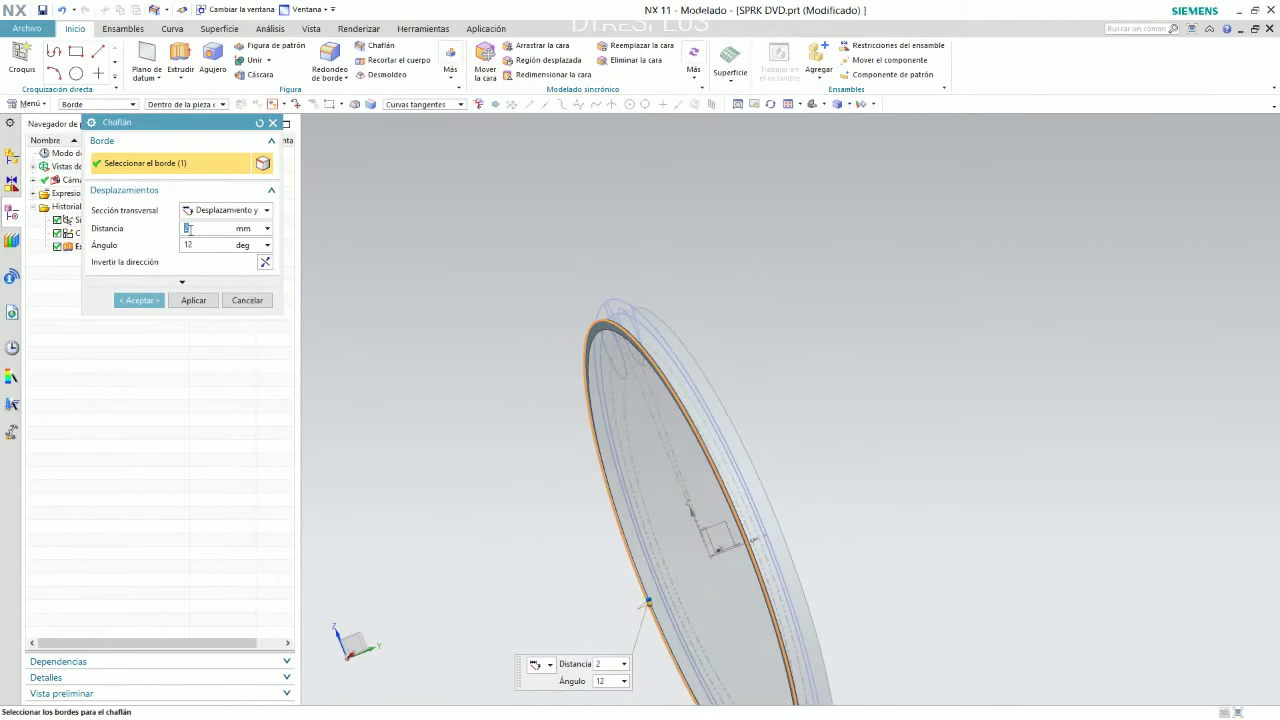
pyautogui.moveTo(660, 282); pyautogui.dragTo(640, 323, button='middle')
pyautogui.click(660, 323)
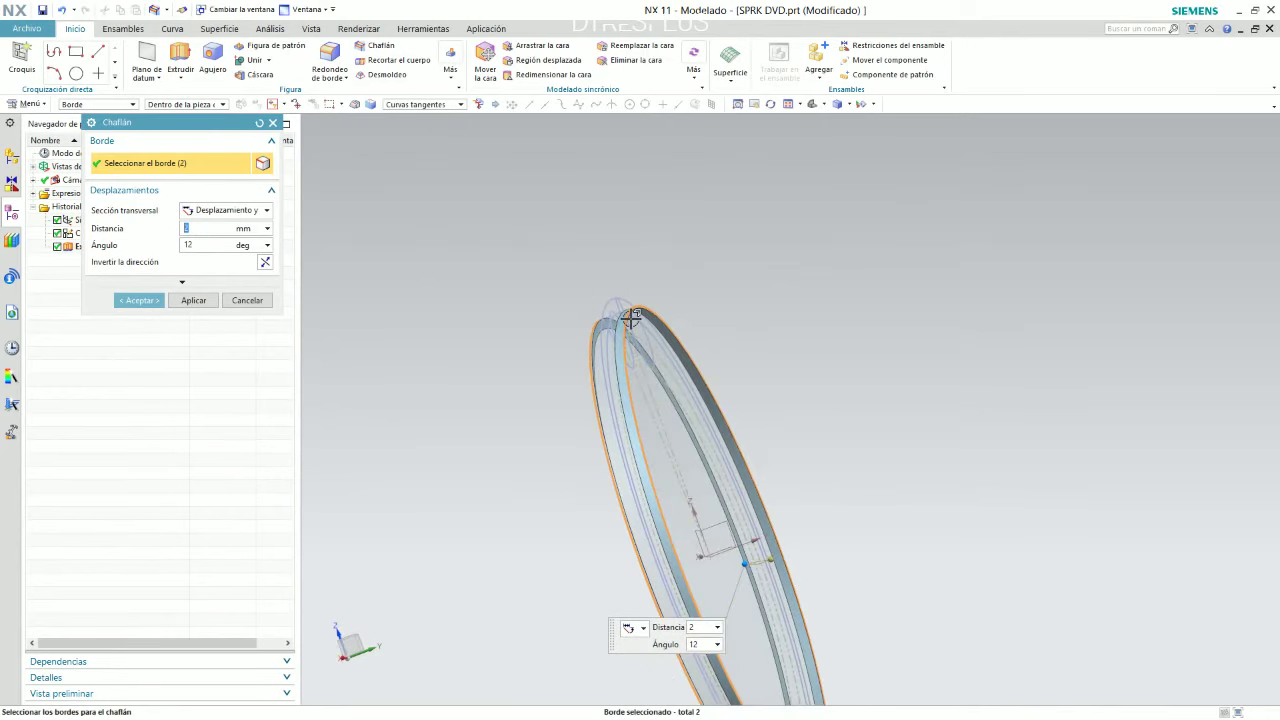
pyautogui.keyDown('shift'); pyautogui.click(652, 304); pyautogui.keyUp('shift')
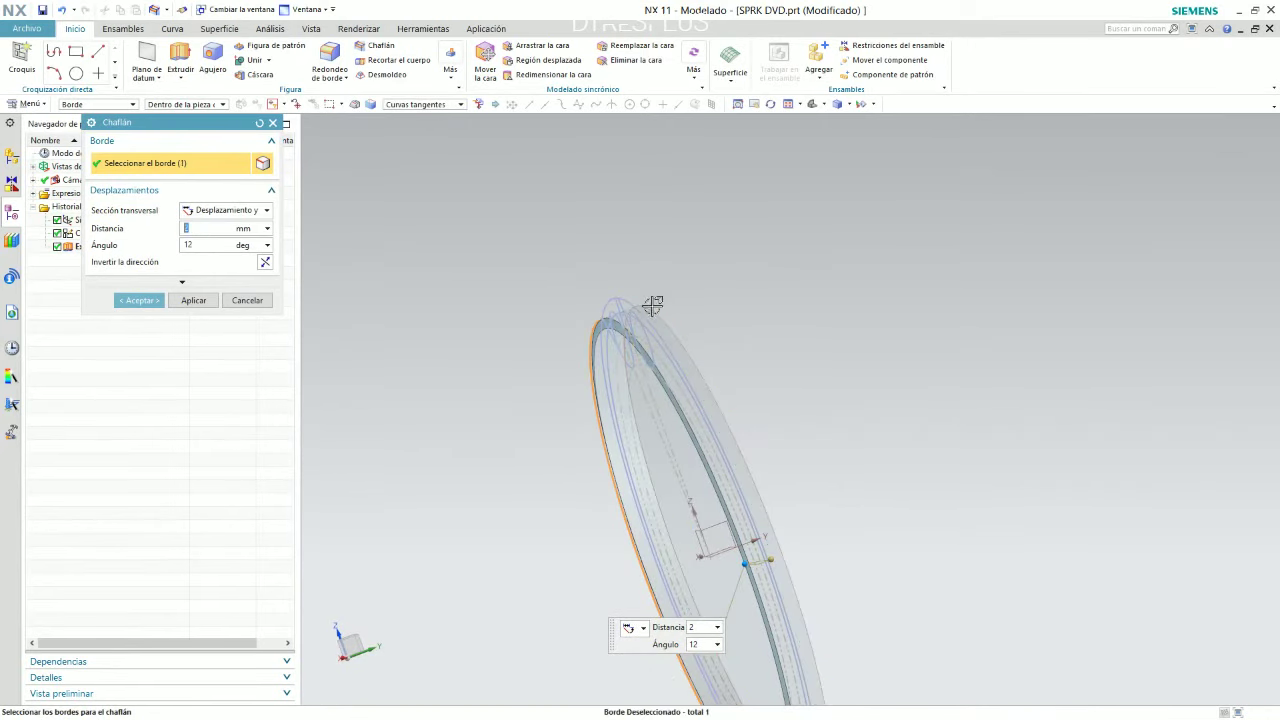
pyautogui.moveTo(555, 221); pyautogui.dragTo(651, 217, button='middle')
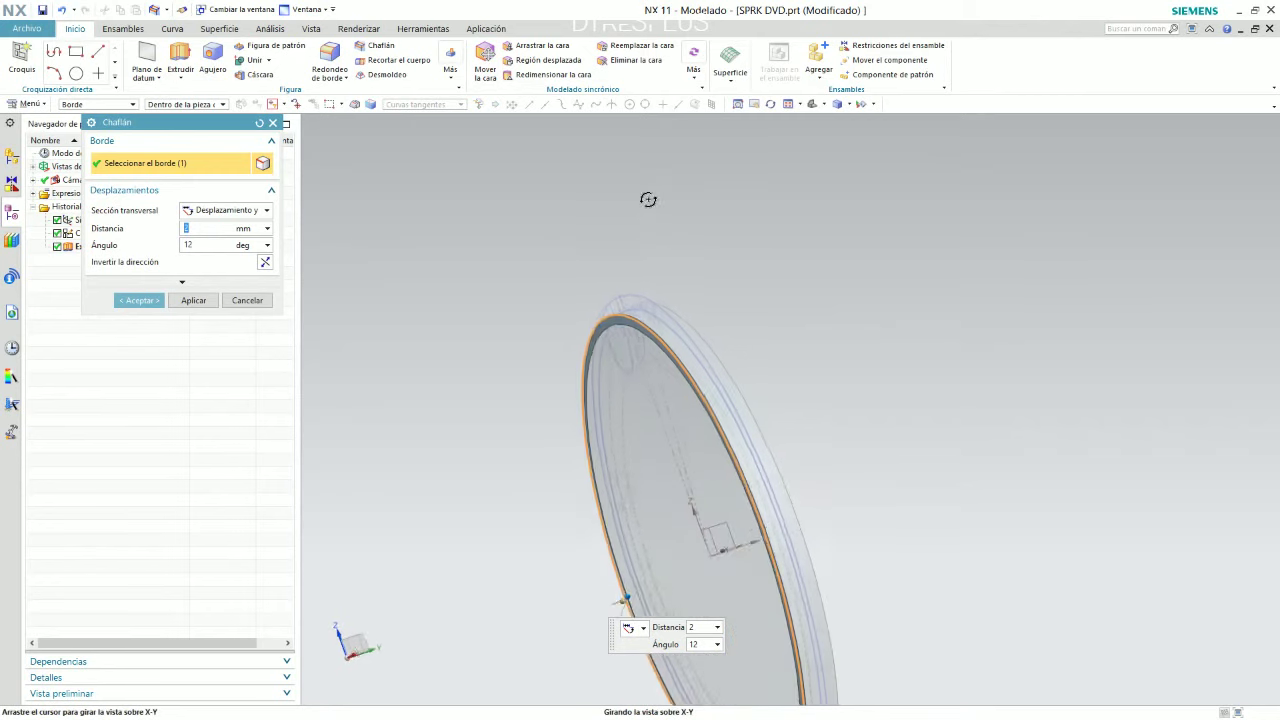
pyautogui.write('4')
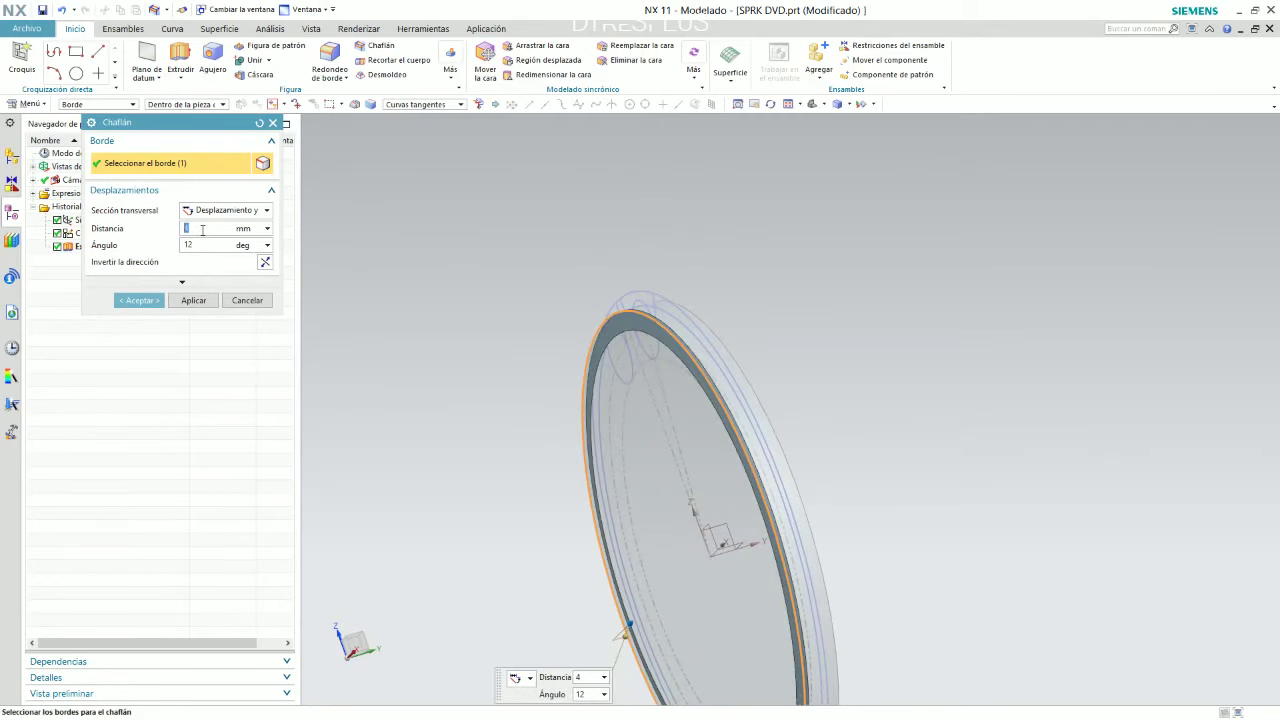
pyautogui.moveTo(489, 231)
pyautogui.mouseDown(button='middle')
pyautogui.moveTo(517, 215)
pyautogui.moveTo(590, 220)
pyautogui.mouseUp(button='middle')
pyautogui.click(139, 300)
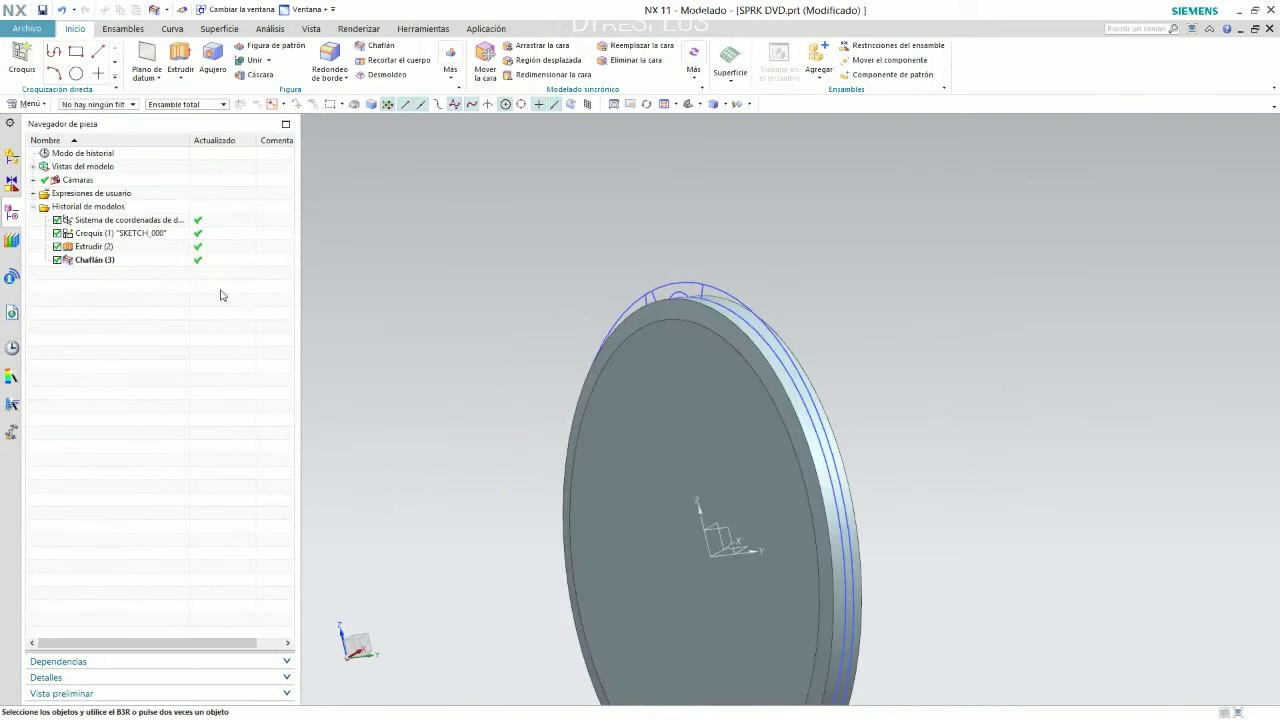
# Step: Chamfer the opposite rim edge the same way, flipping its direction
pyautogui.click(372, 45)
pyautogui.moveTo(623, 257); pyautogui.dragTo(719, 327, button='middle')
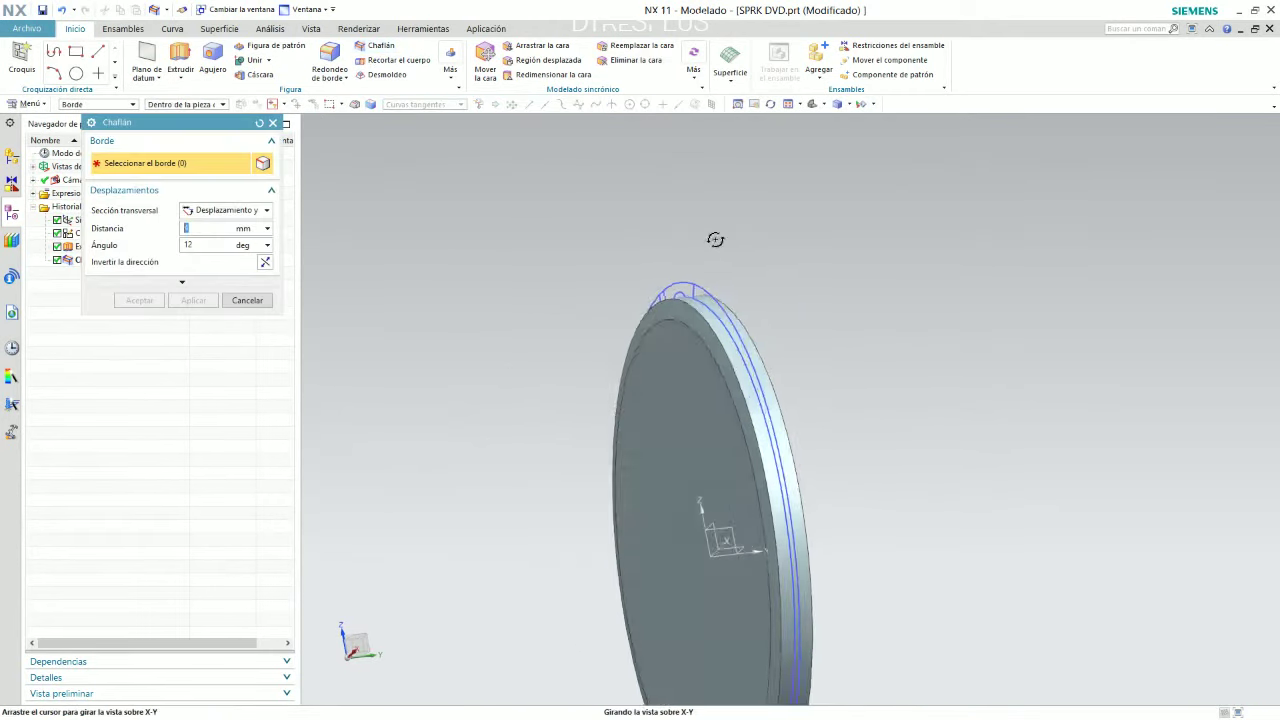
pyautogui.click(719, 327)
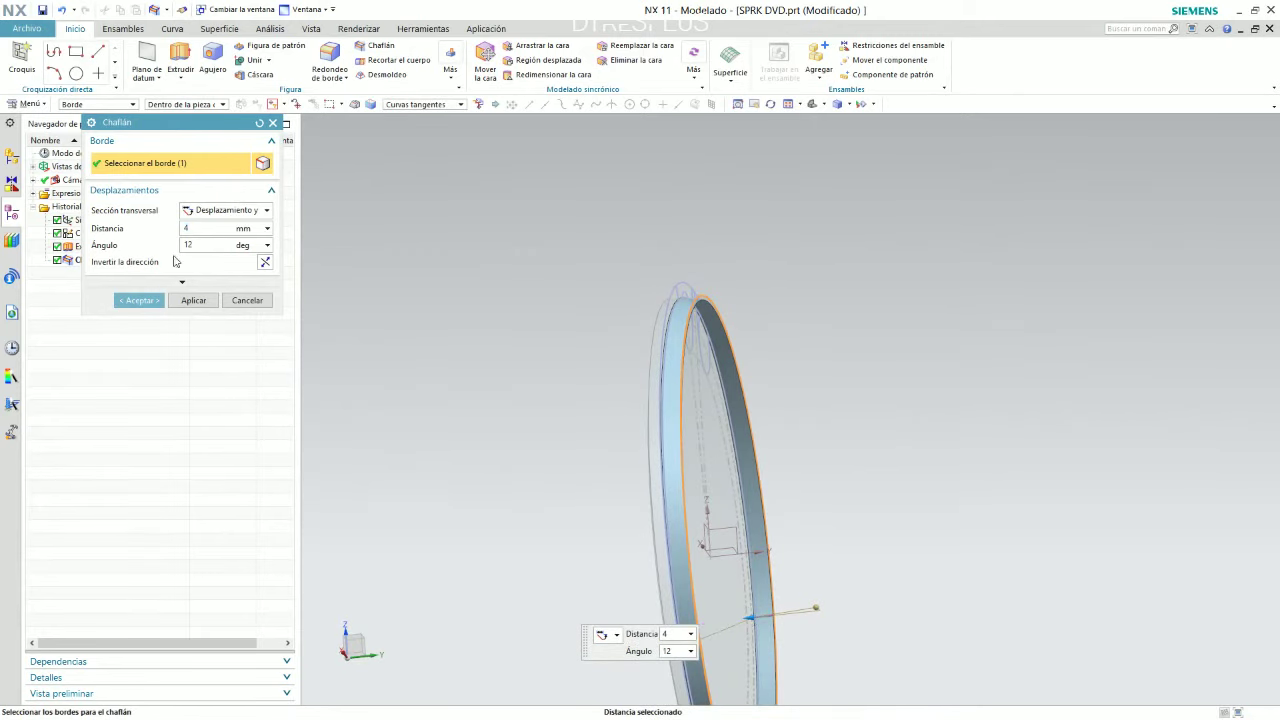
pyautogui.click(265, 262)
pyautogui.click(125, 301)
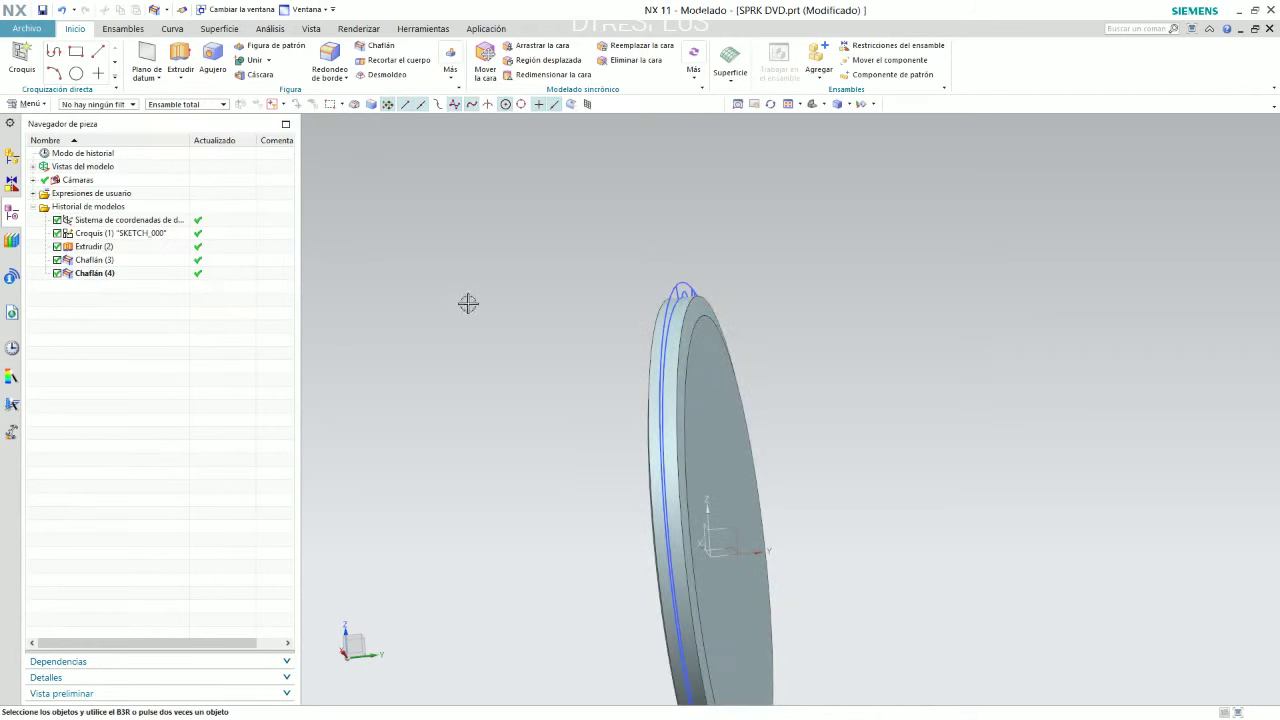
pyautogui.moveTo(468, 302)
pyautogui.mouseDown(button='middle')
pyautogui.moveTo(760, 257)
pyautogui.moveTo(700, 270)
pyautogui.mouseUp(button='middle')
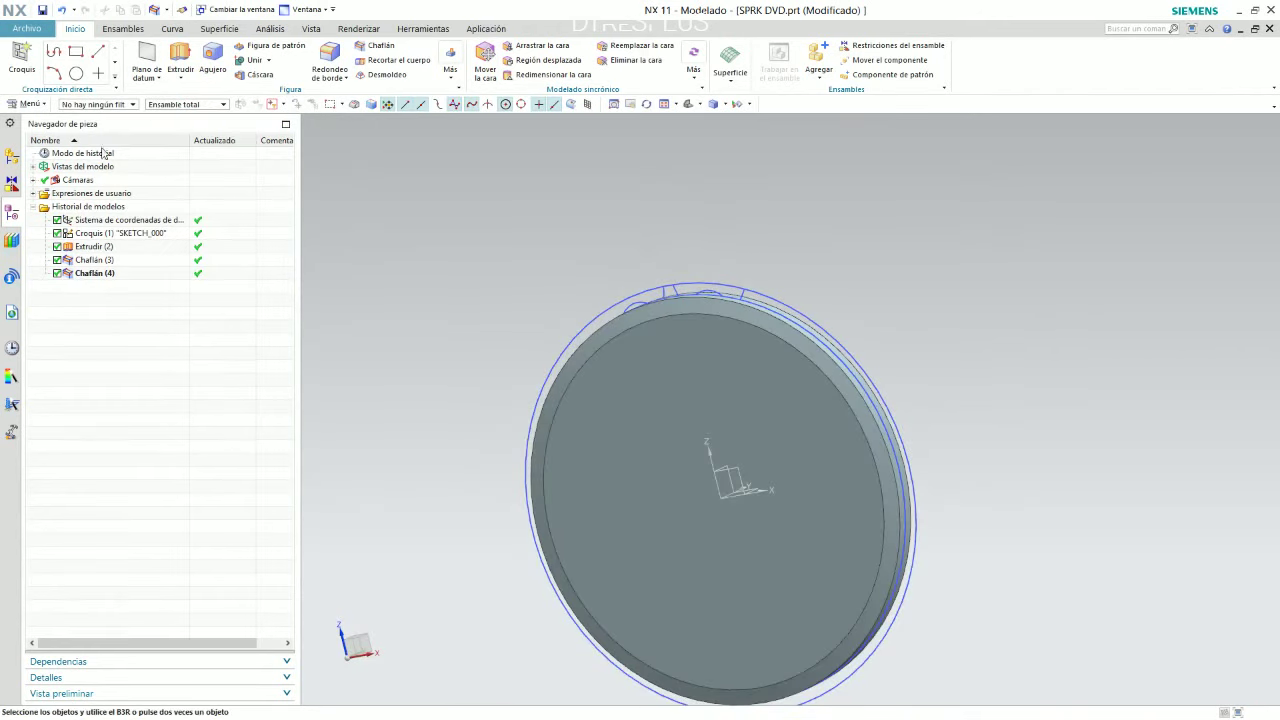
pyautogui.moveTo(609, 269)
pyautogui.mouseDown(button='middle')
pyautogui.moveTo(679, 261)
pyautogui.moveTo(657, 240)
pyautogui.mouseUp(button='middle')
# Step: Switch the model display style to Wireframe
pyautogui.scroll(2, 669, 251)
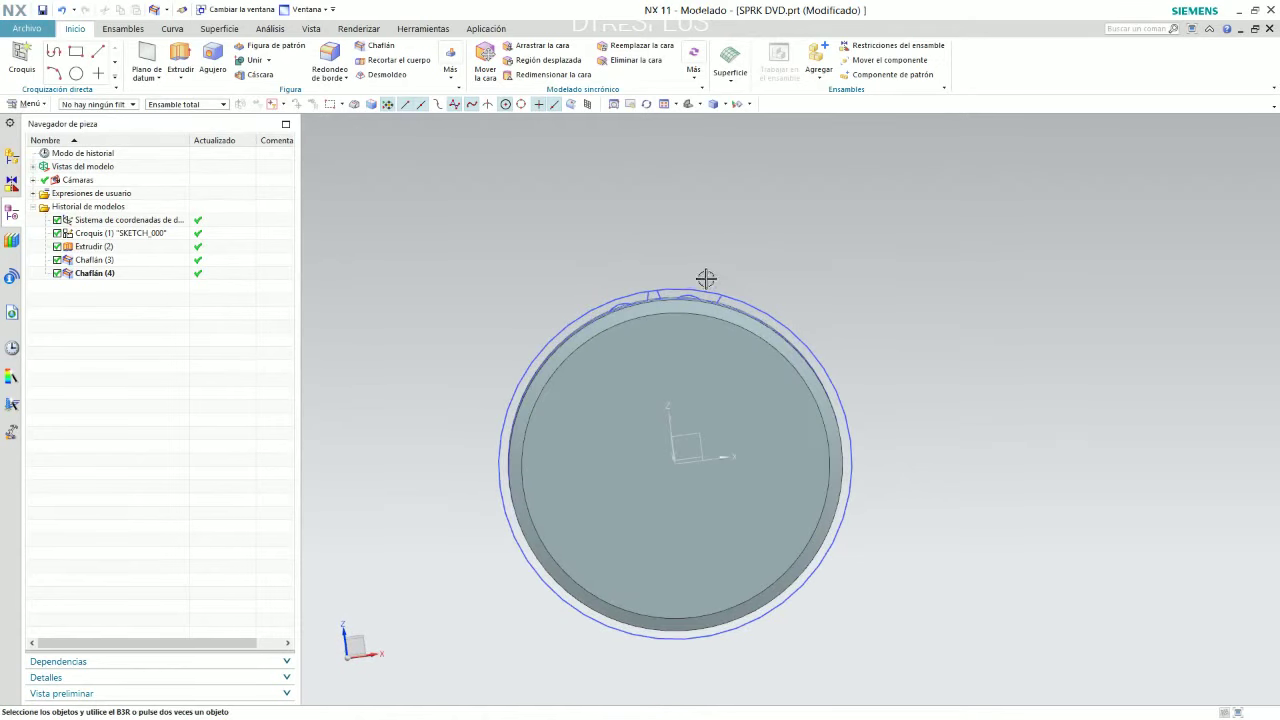
pyautogui.scroll(2, 706, 278)
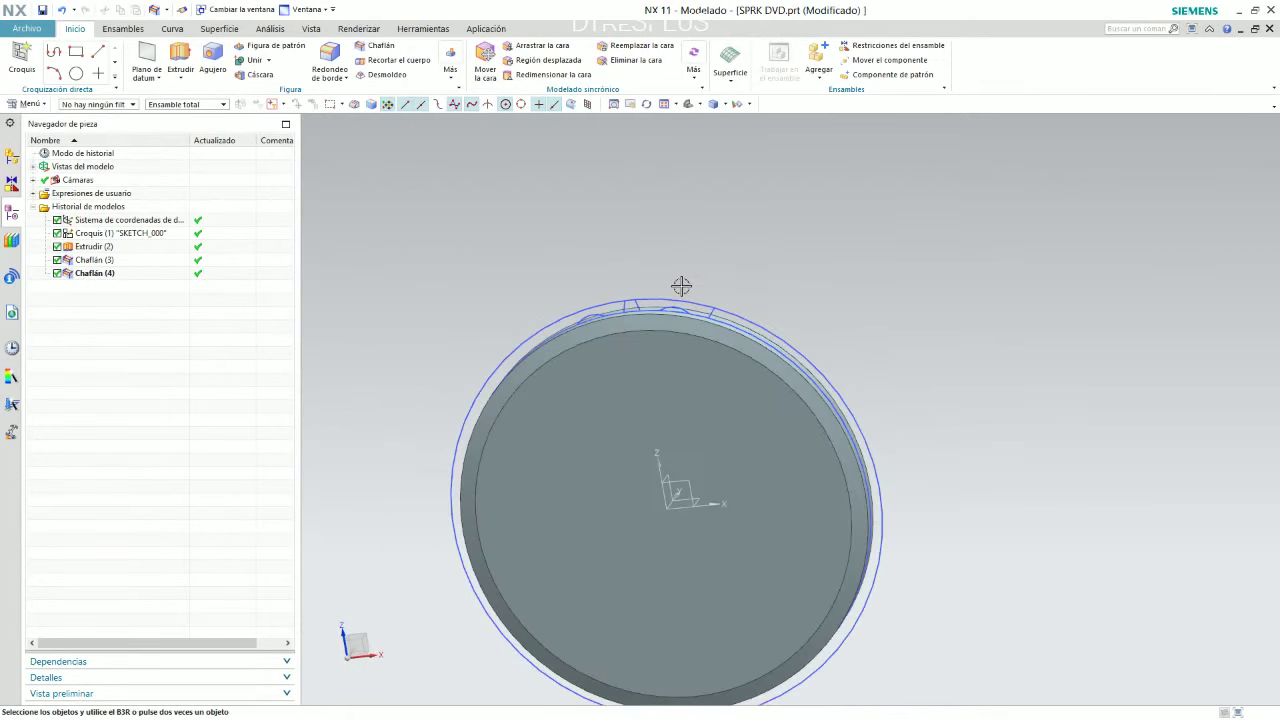
pyautogui.scroll(2, 680, 283)
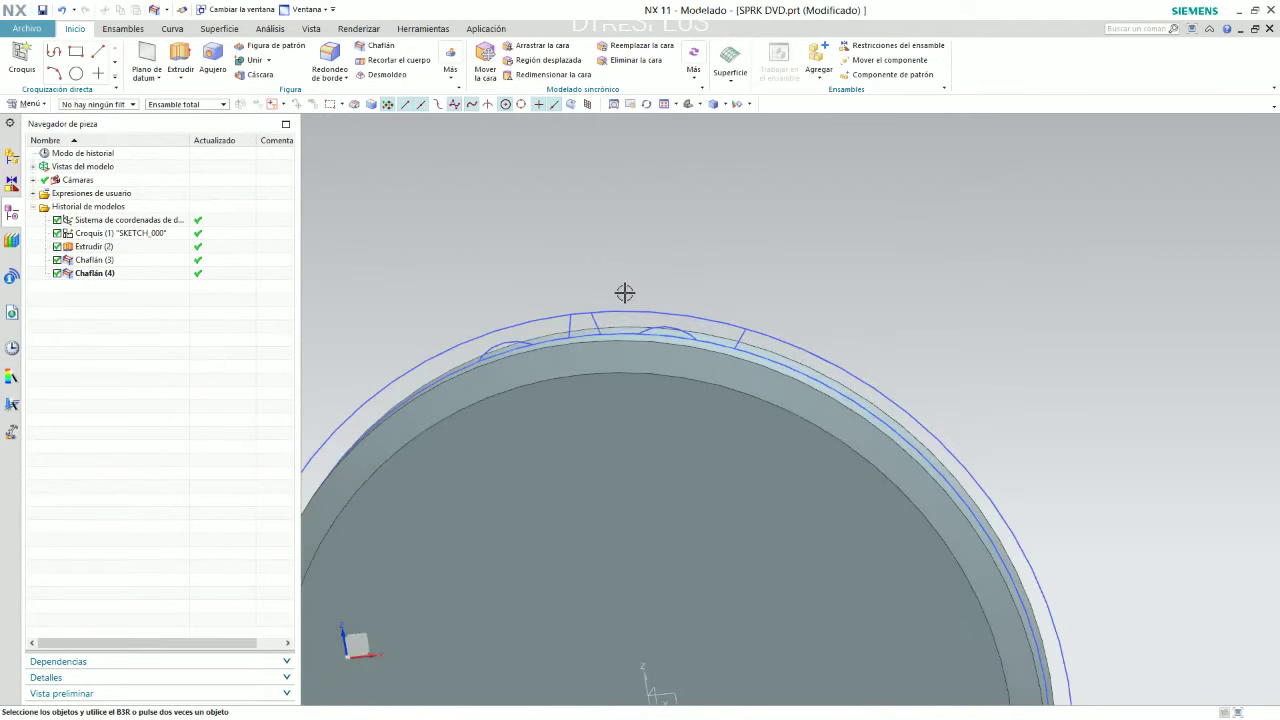
pyautogui.click(718, 107)
pyautogui.click(725, 185)
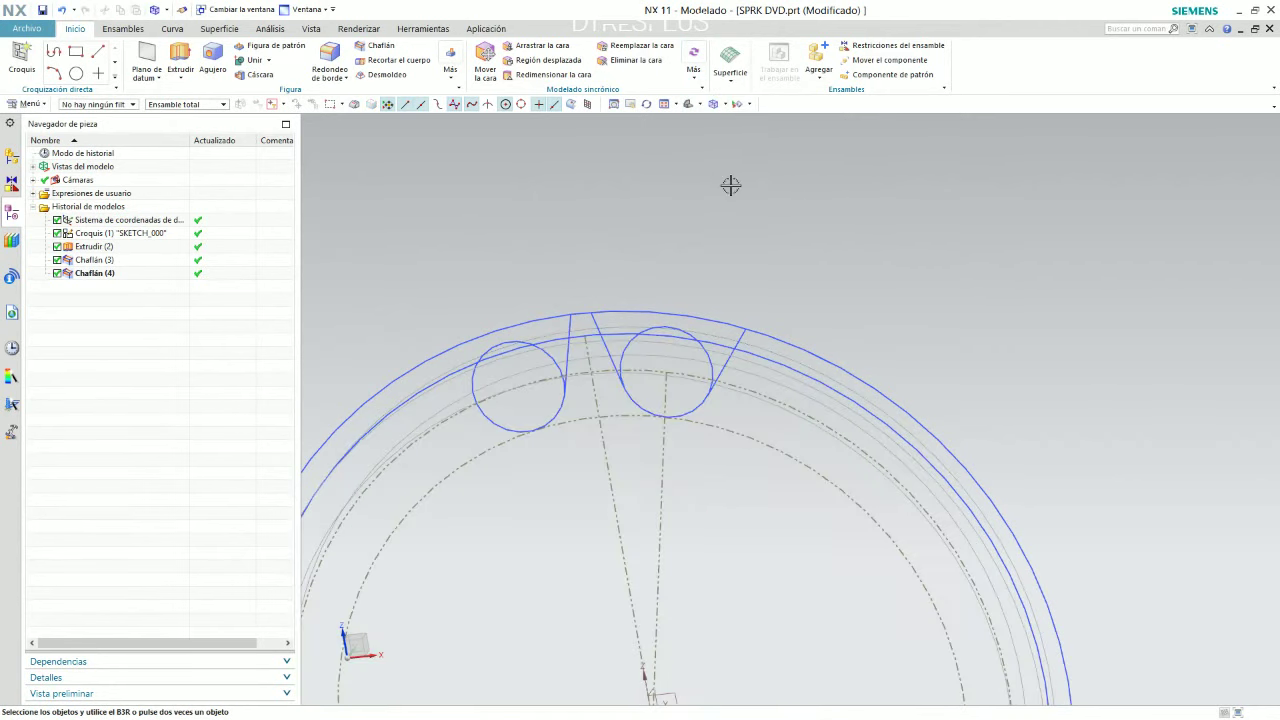
pyautogui.scroll(-2, 735, 183)
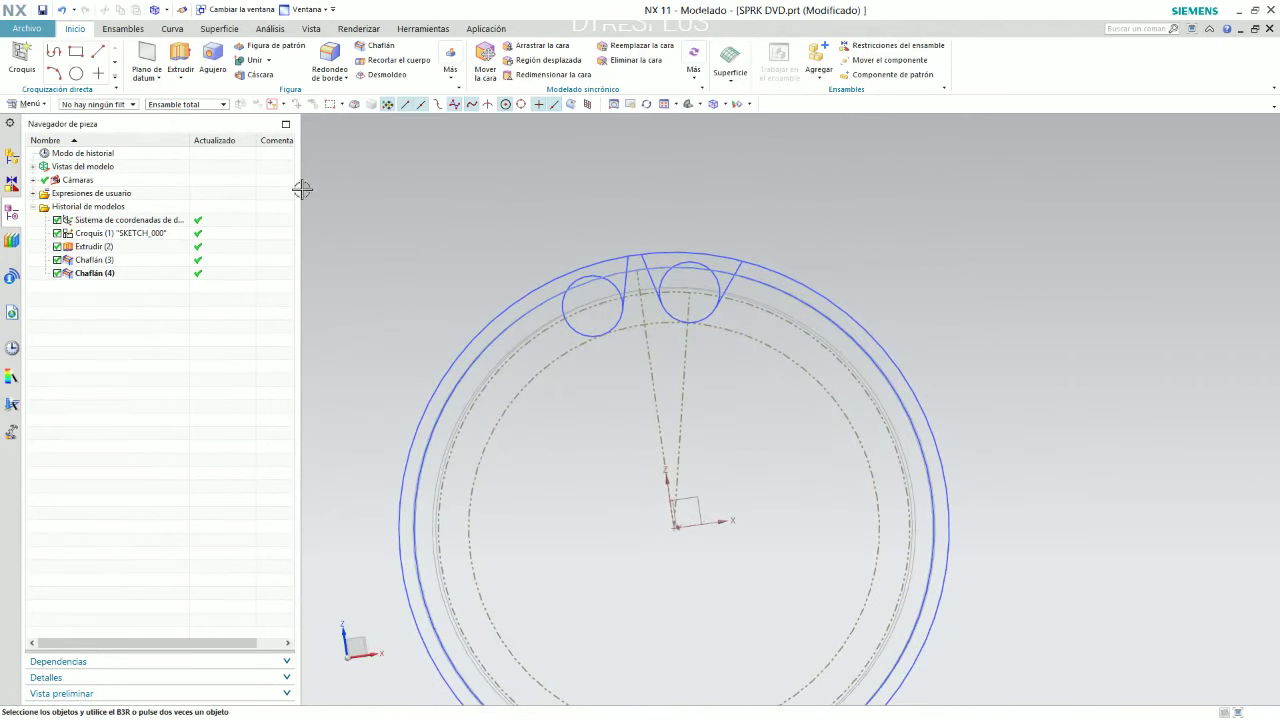
# Step: Extrude the tooth-gap profile regions picked with Region Boundary Curves
pyautogui.click(181, 60)
pyautogui.click(440, 104)
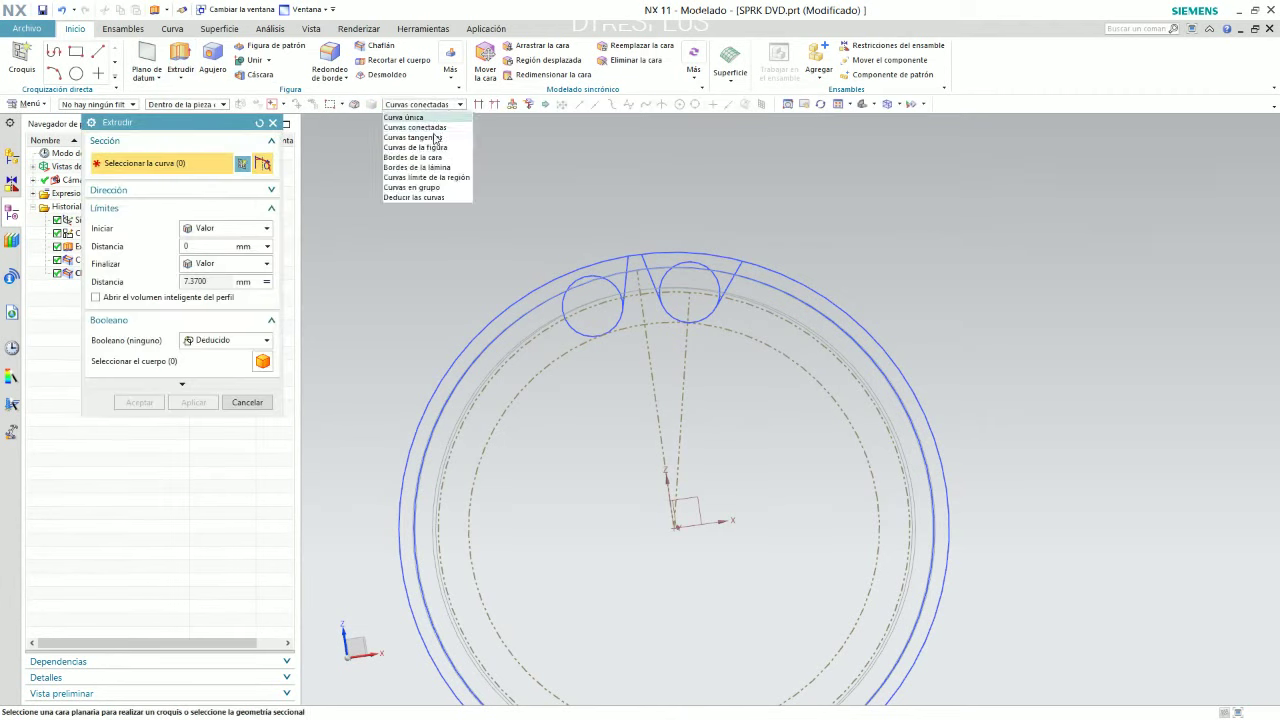
pyautogui.click(415, 177)
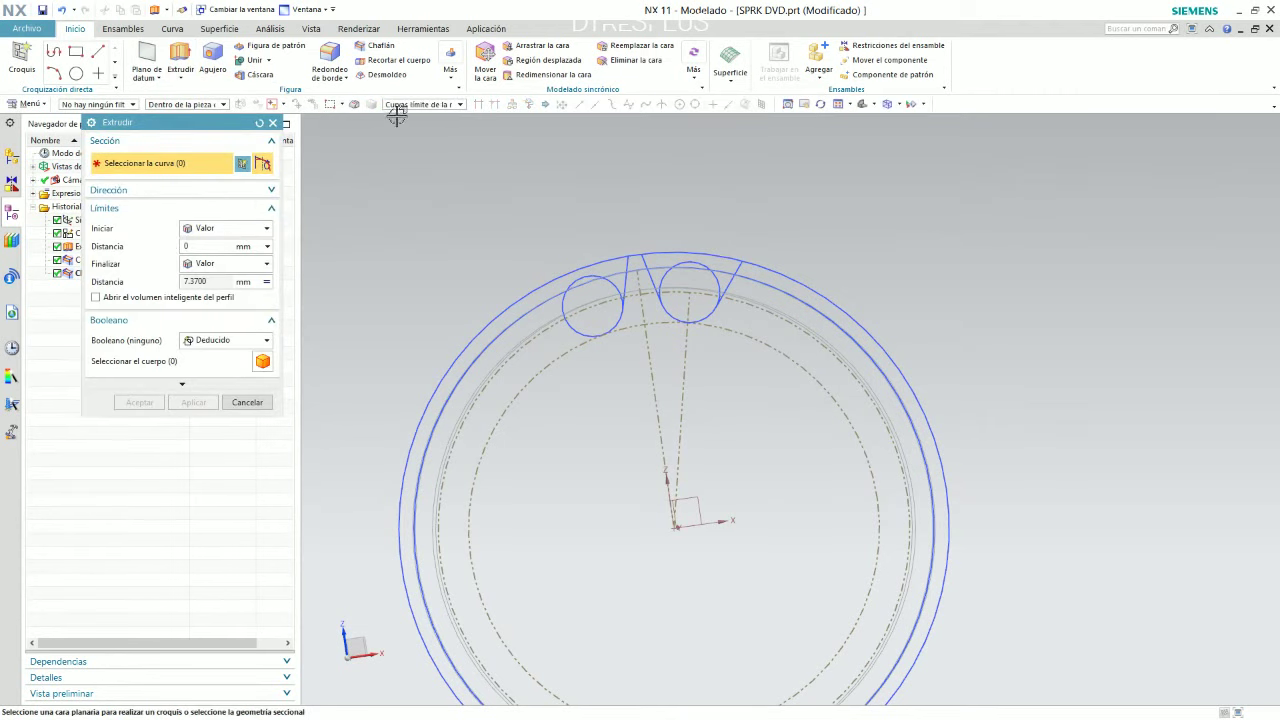
pyautogui.scroll(3, 611, 266)
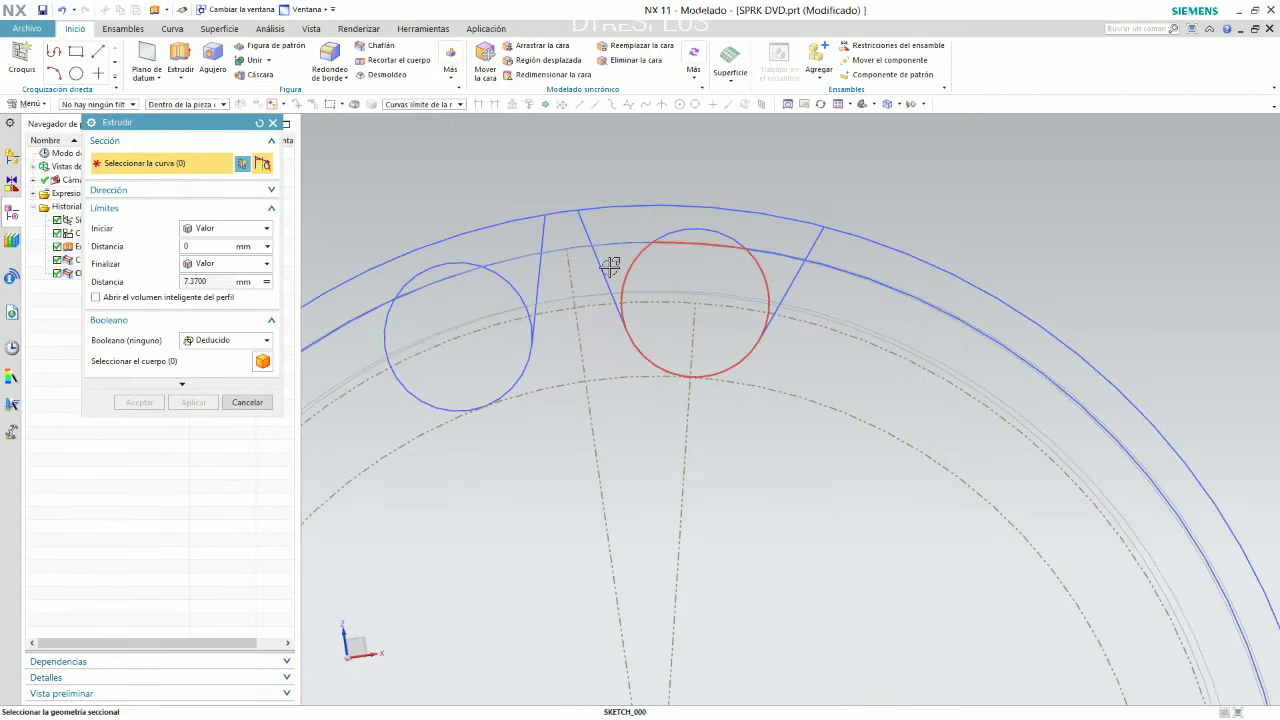
pyautogui.click(612, 285)
pyautogui.click(771, 276)
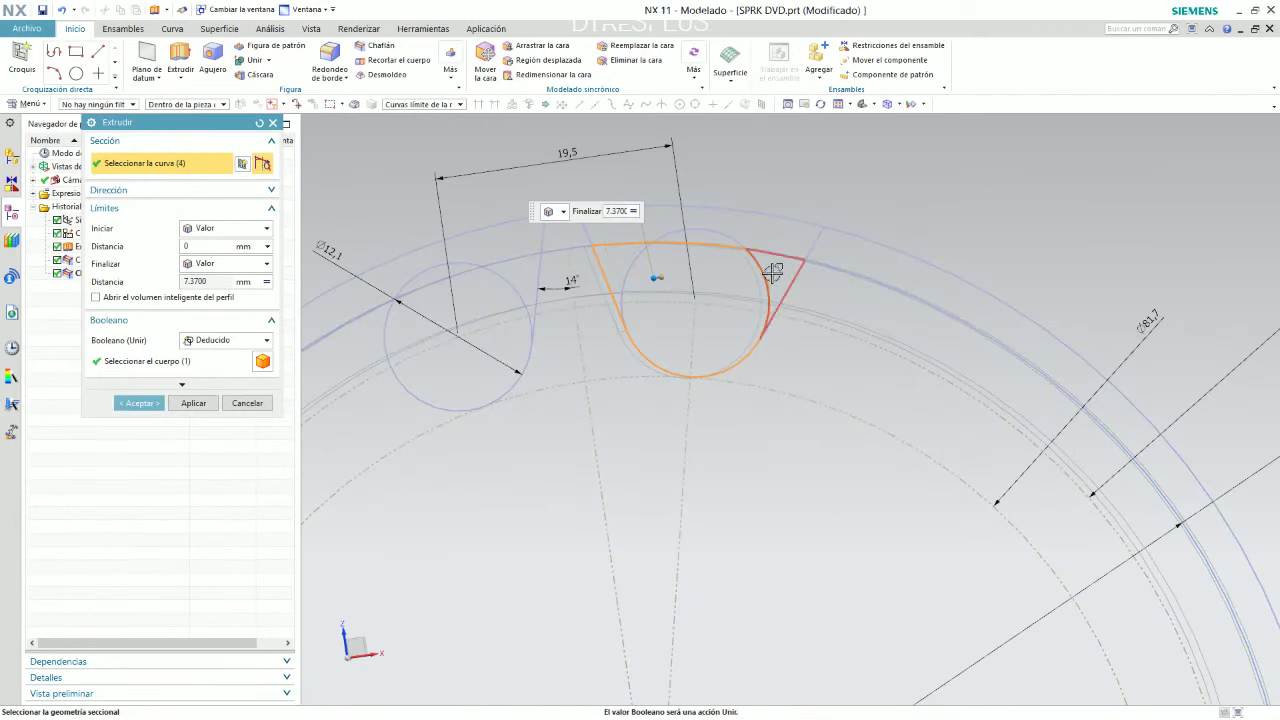
pyautogui.click(694, 278)
pyautogui.click(722, 236)
pyautogui.keyDown('shift'); pyautogui.click(720, 238); pyautogui.keyUp('shift')
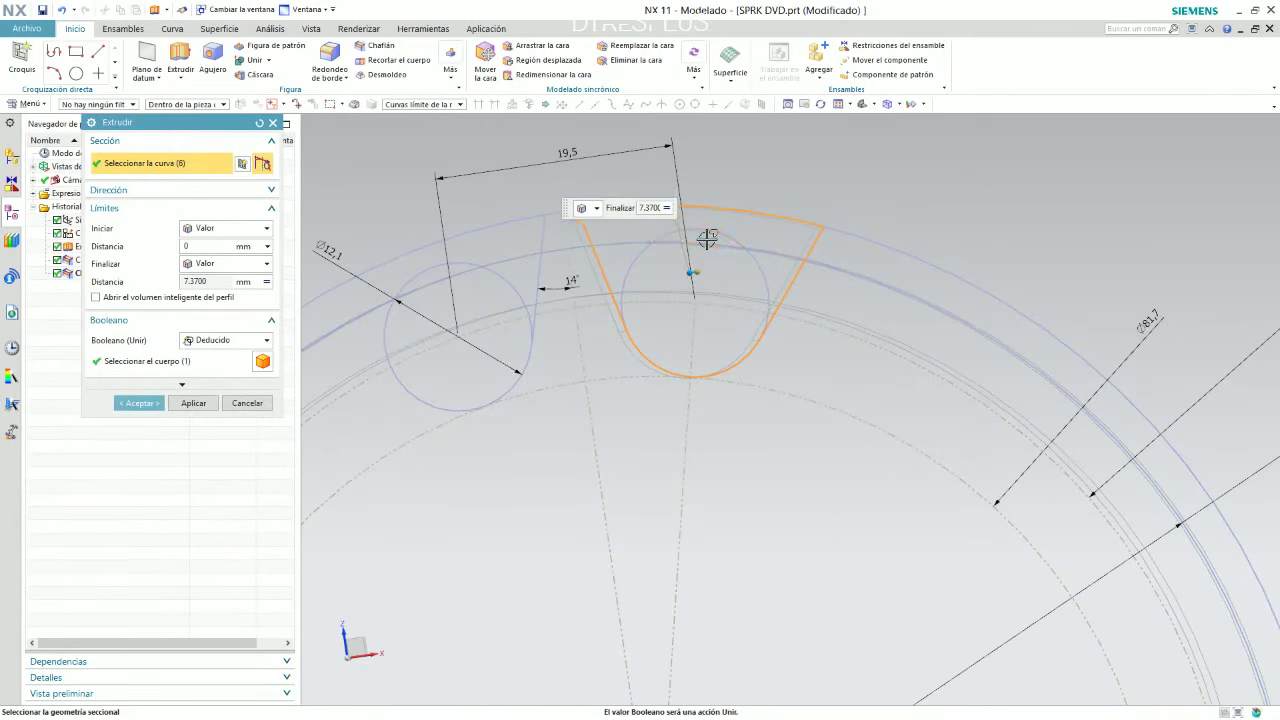
pyautogui.scroll(-3, 771, 240)
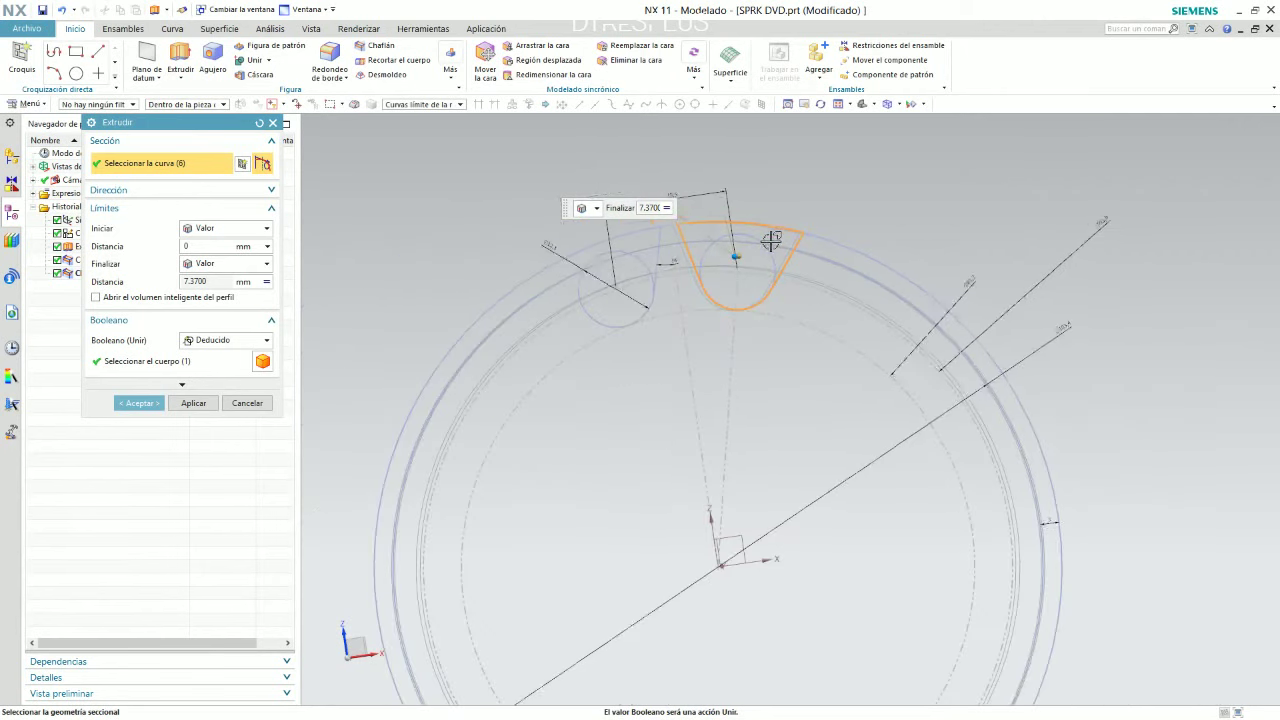
# Step: Subtract the tooth gap Through All at start and end, then show Shaded with Edges
pyautogui.click(195, 341)
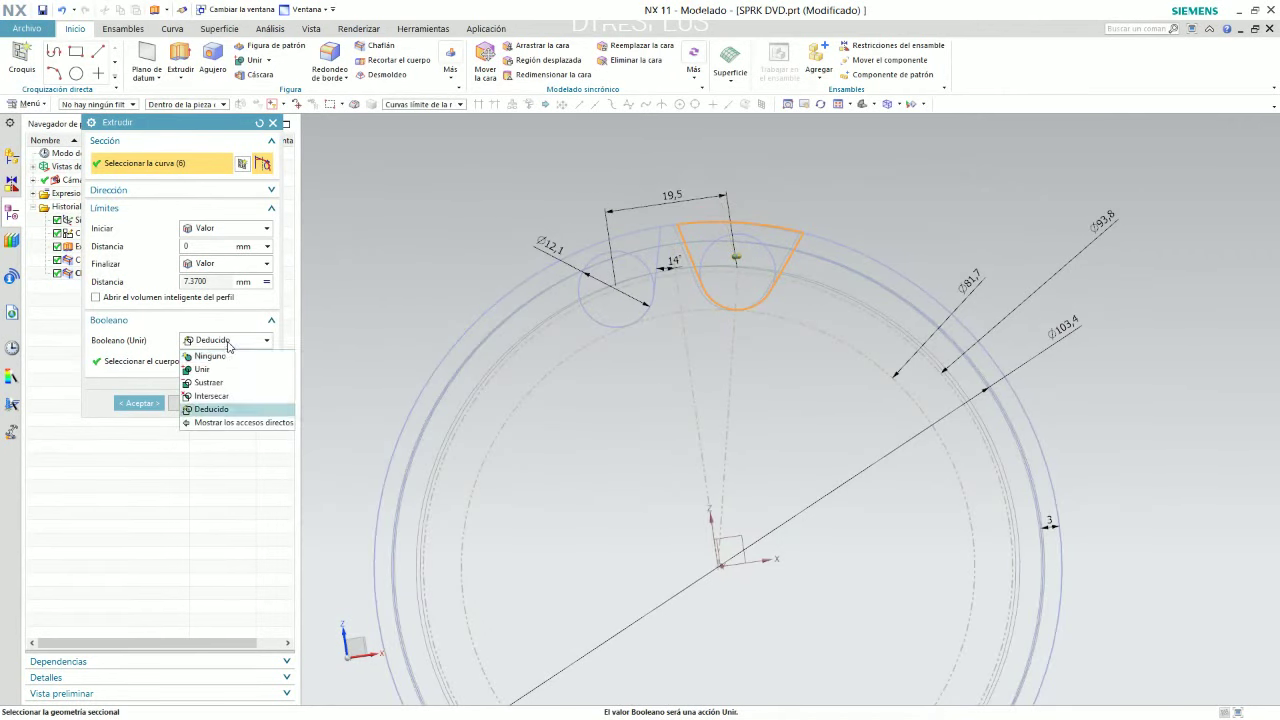
pyautogui.click(200, 381)
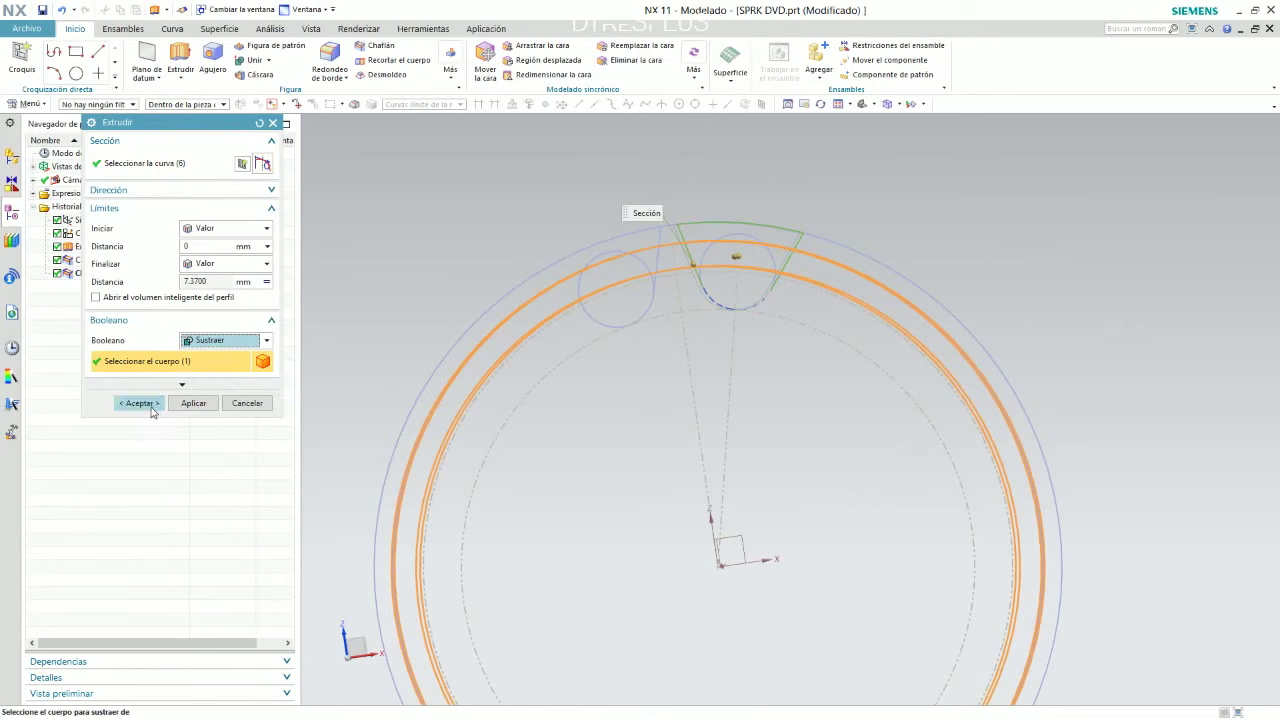
pyautogui.click(236, 233)
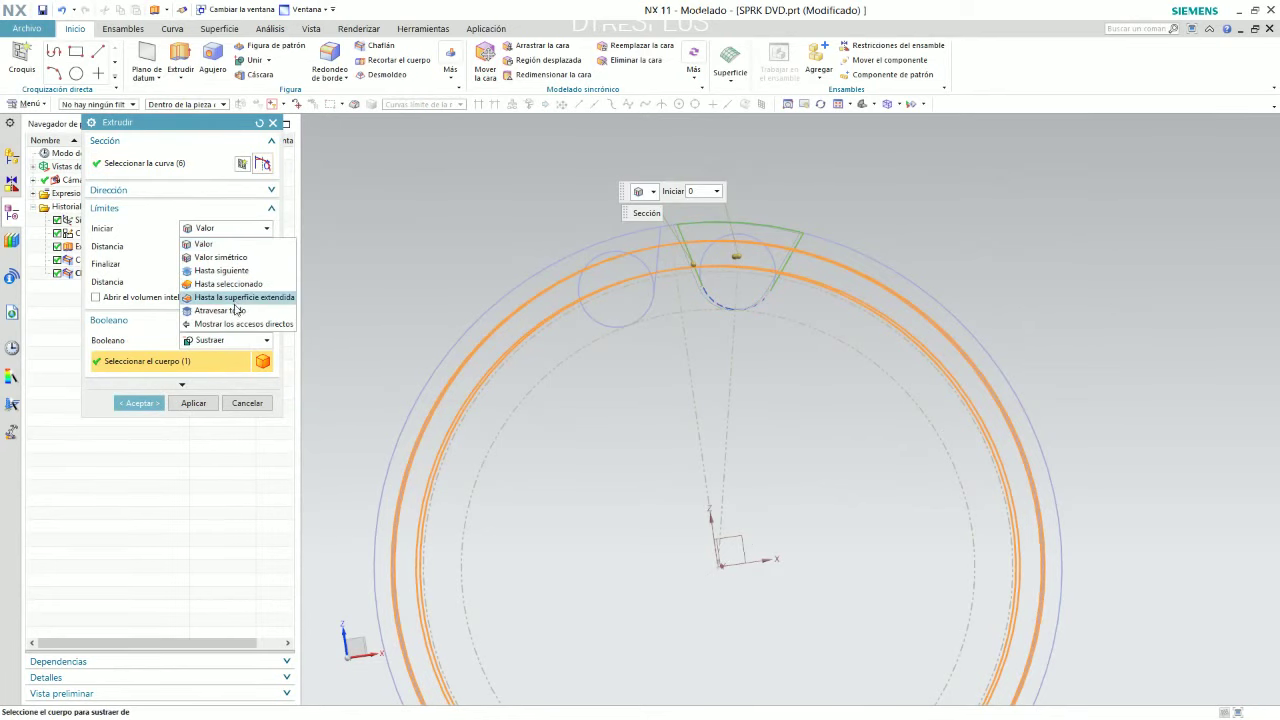
pyautogui.click(234, 310)
pyautogui.click(264, 247)
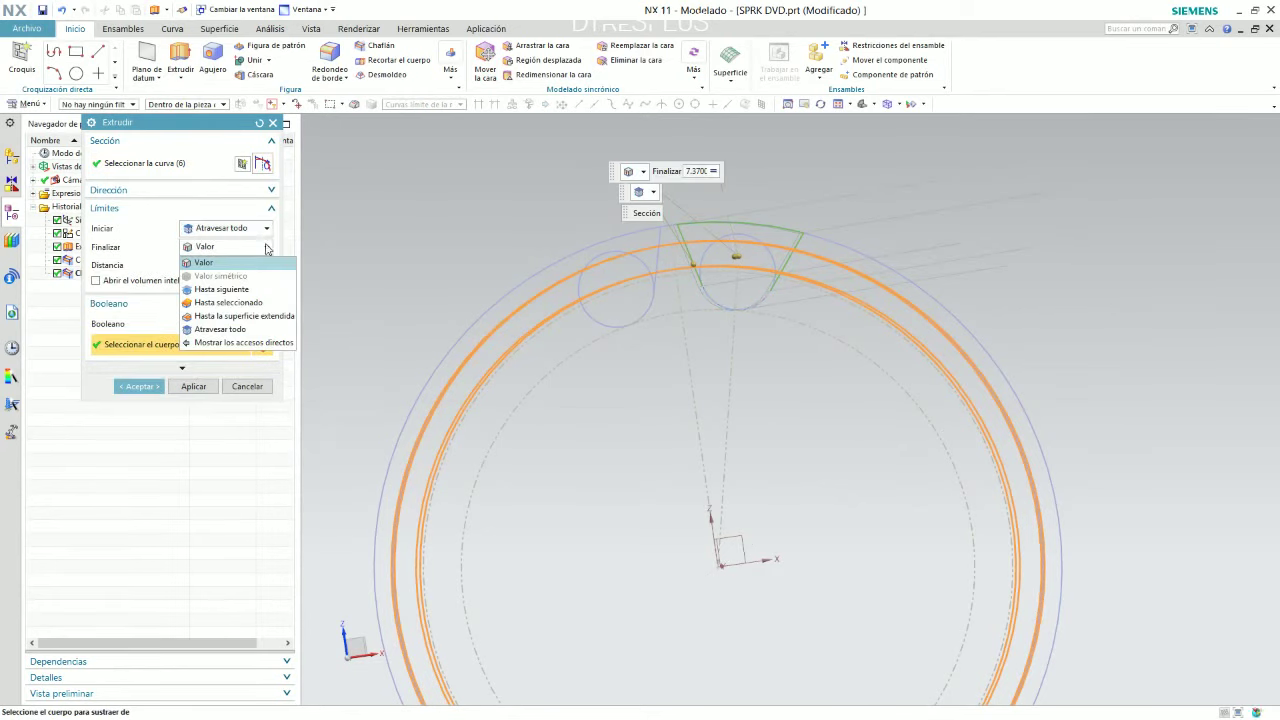
pyautogui.click(215, 329)
pyautogui.click(156, 377)
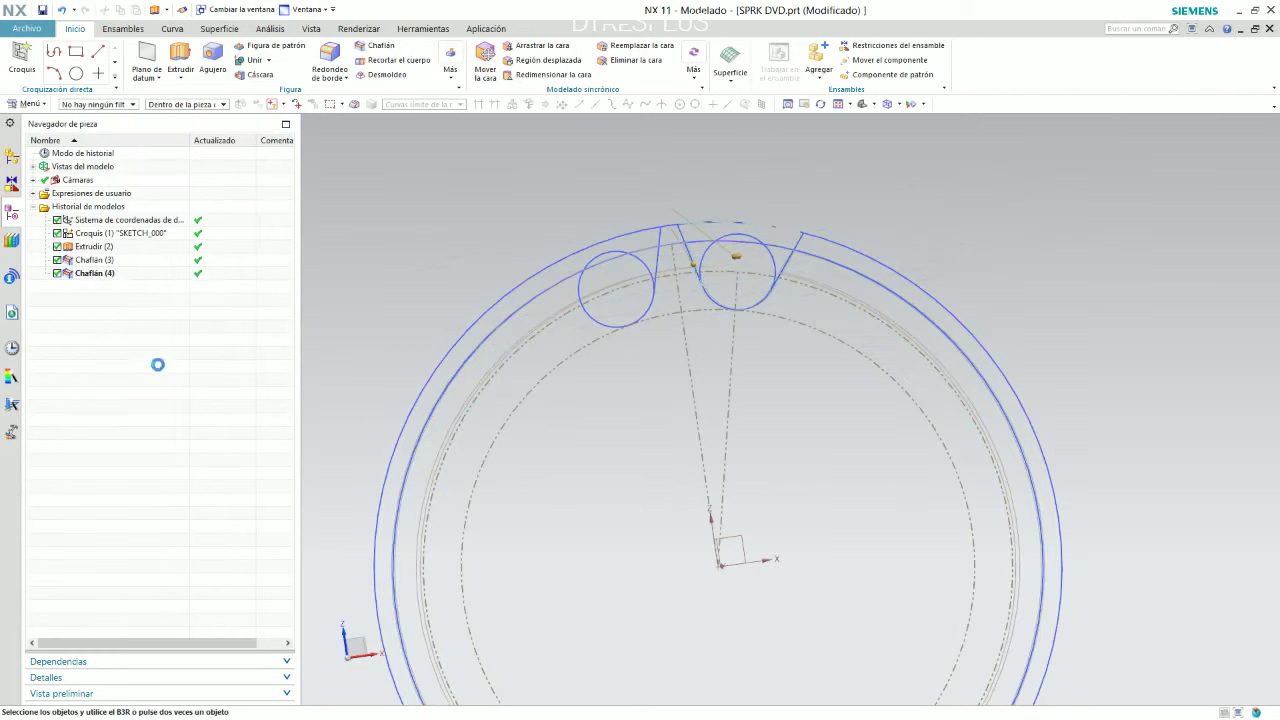
pyautogui.moveTo(403, 294)
pyautogui.mouseDown(button='middle')
pyautogui.moveTo(577, 206)
pyautogui.moveTo(561, 237)
pyautogui.moveTo(689, 116)
pyautogui.moveTo(791, 249)
pyautogui.moveTo(614, 260)
pyautogui.mouseUp(button='middle')
pyautogui.click(722, 106)
pyautogui.click(757, 120)
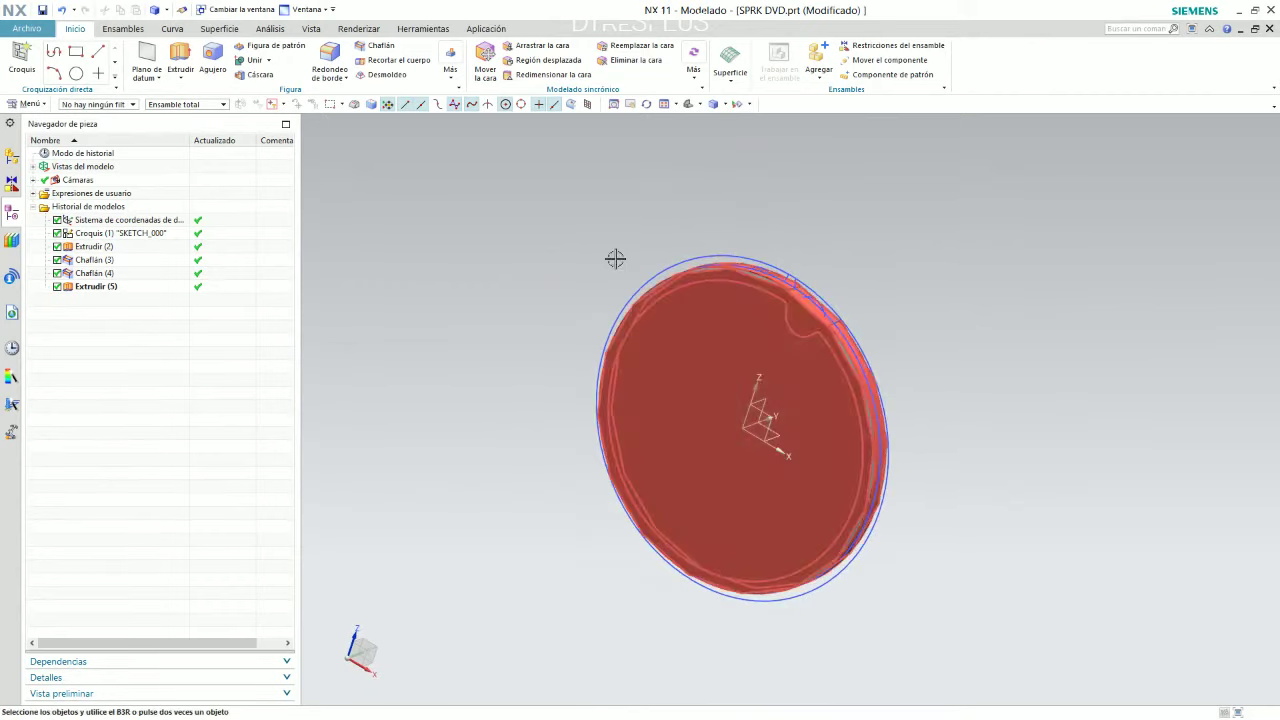
# Step: Start a circular pattern of Extrudir (5) about the Y datum axis through the arc centre
pyautogui.click(280, 46)
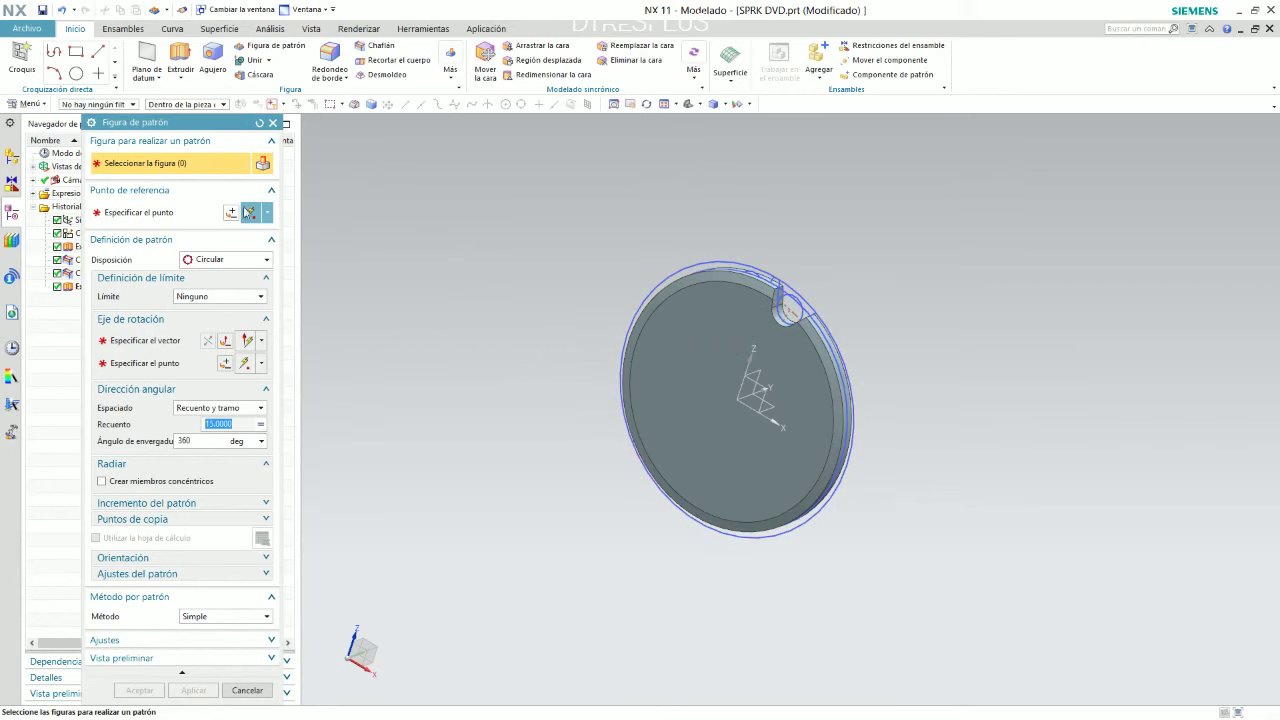
pyautogui.moveTo(168, 124); pyautogui.dragTo(333, 157)
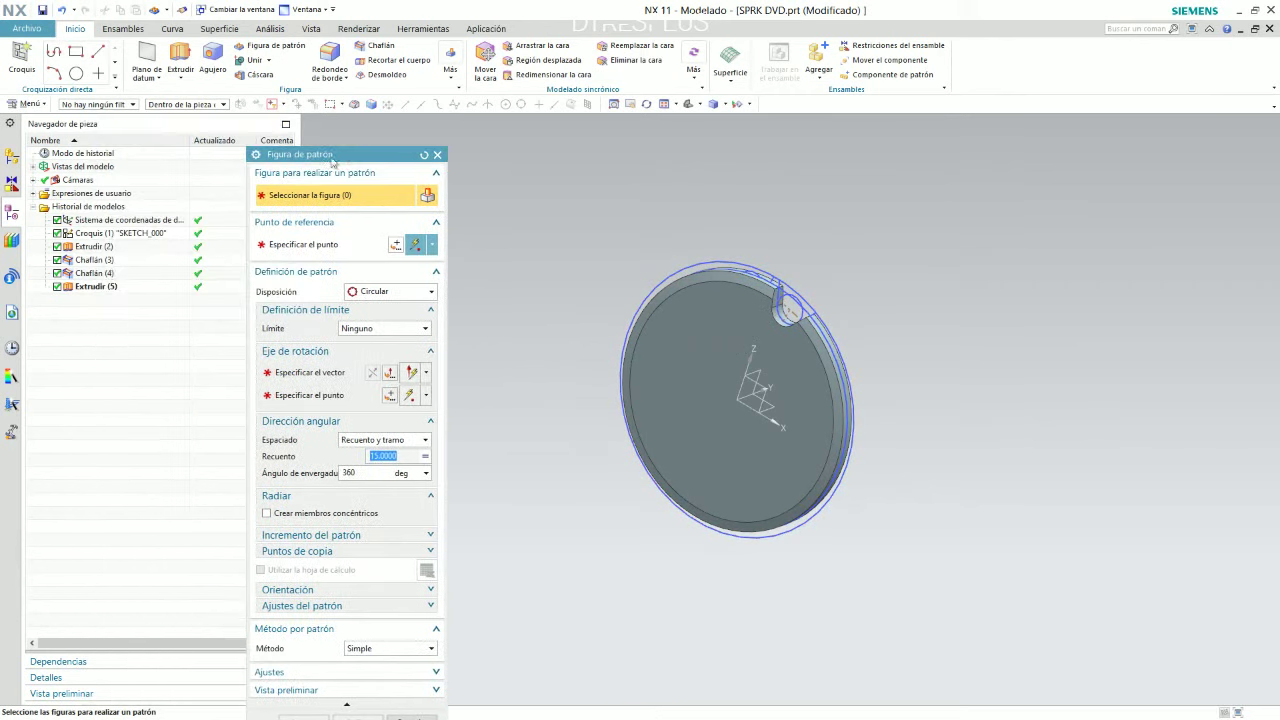
pyautogui.click(90, 288)
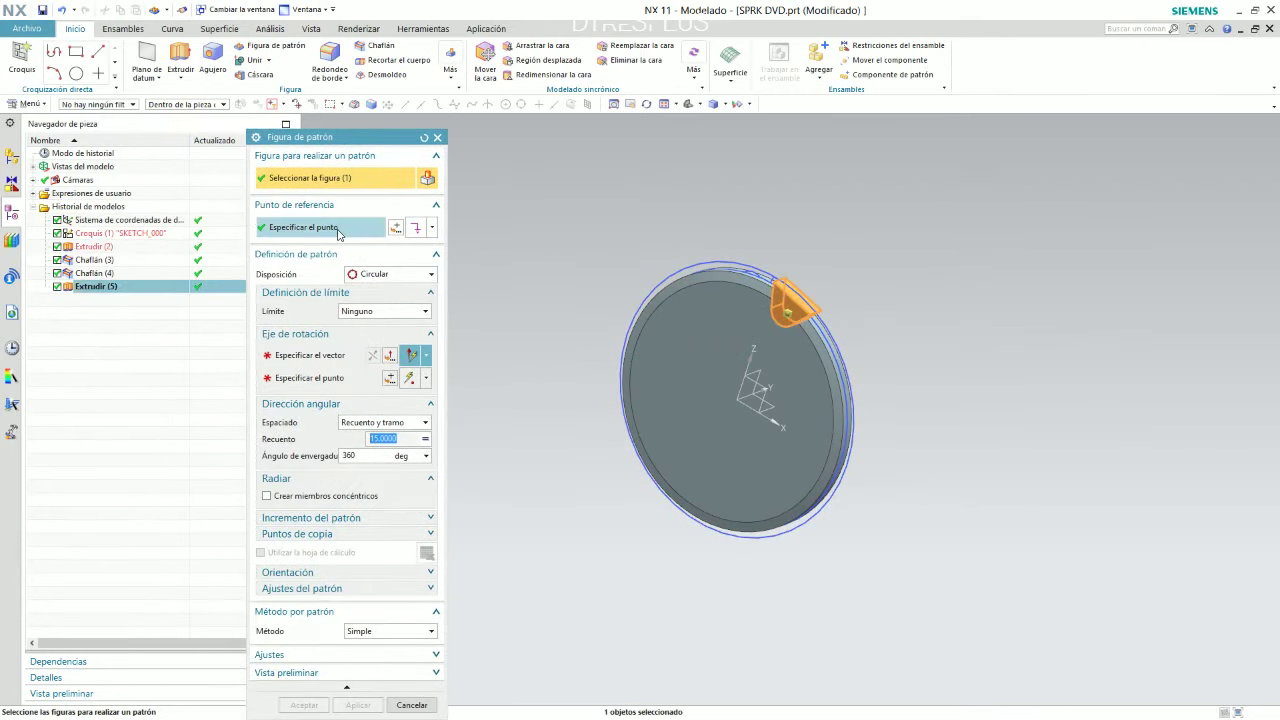
pyautogui.click(310, 355)
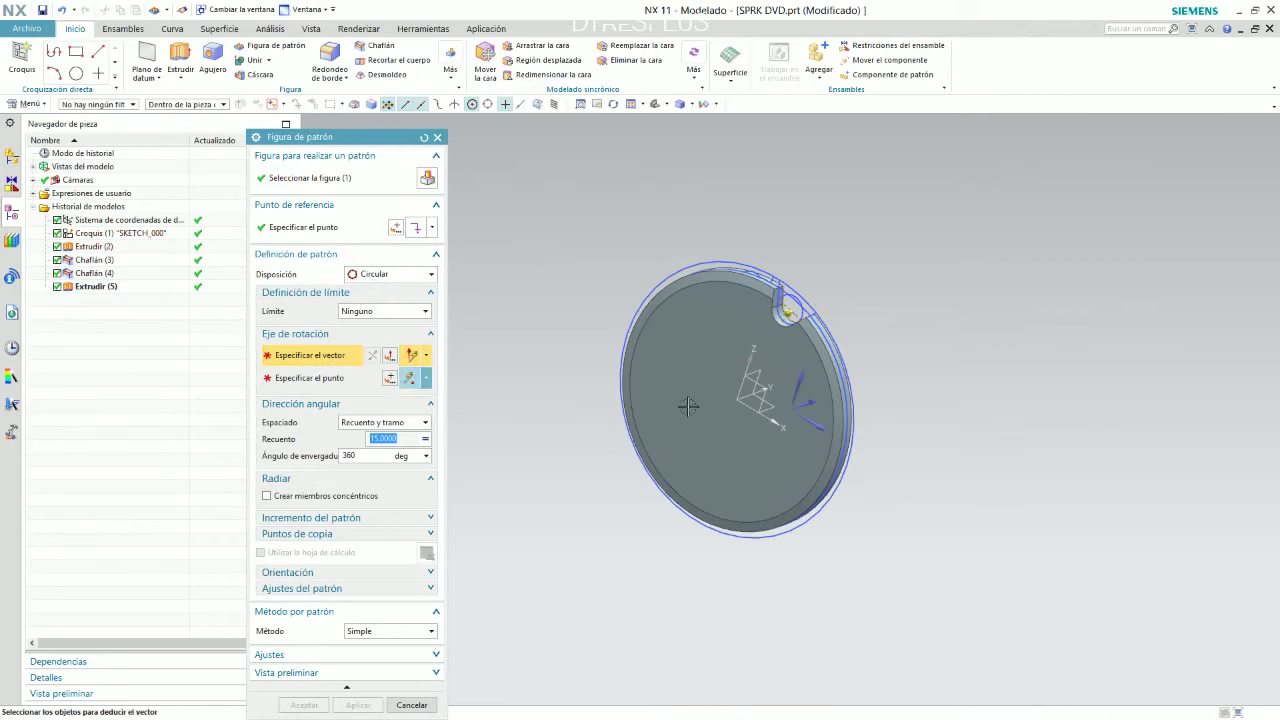
pyautogui.moveTo(780, 371)
pyautogui.mouseDown(button='middle')
pyautogui.moveTo(757, 380)
pyautogui.moveTo(765, 390)
pyautogui.mouseUp(button='middle')
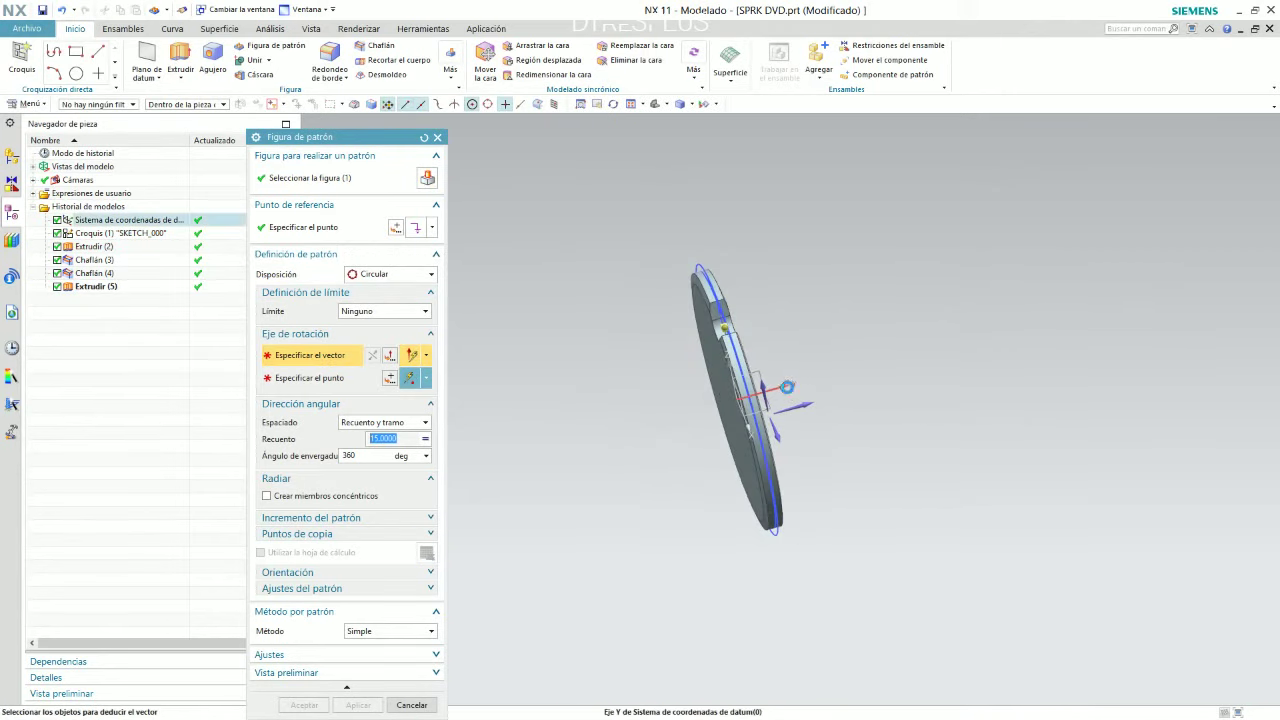
pyautogui.click(765, 390)
pyautogui.click(320, 380)
pyautogui.moveTo(783, 328)
pyautogui.mouseDown(button='middle')
pyautogui.moveTo(846, 287)
pyautogui.moveTo(824, 300)
pyautogui.mouseUp(button='middle')
pyautogui.scroll(2, 824, 300)
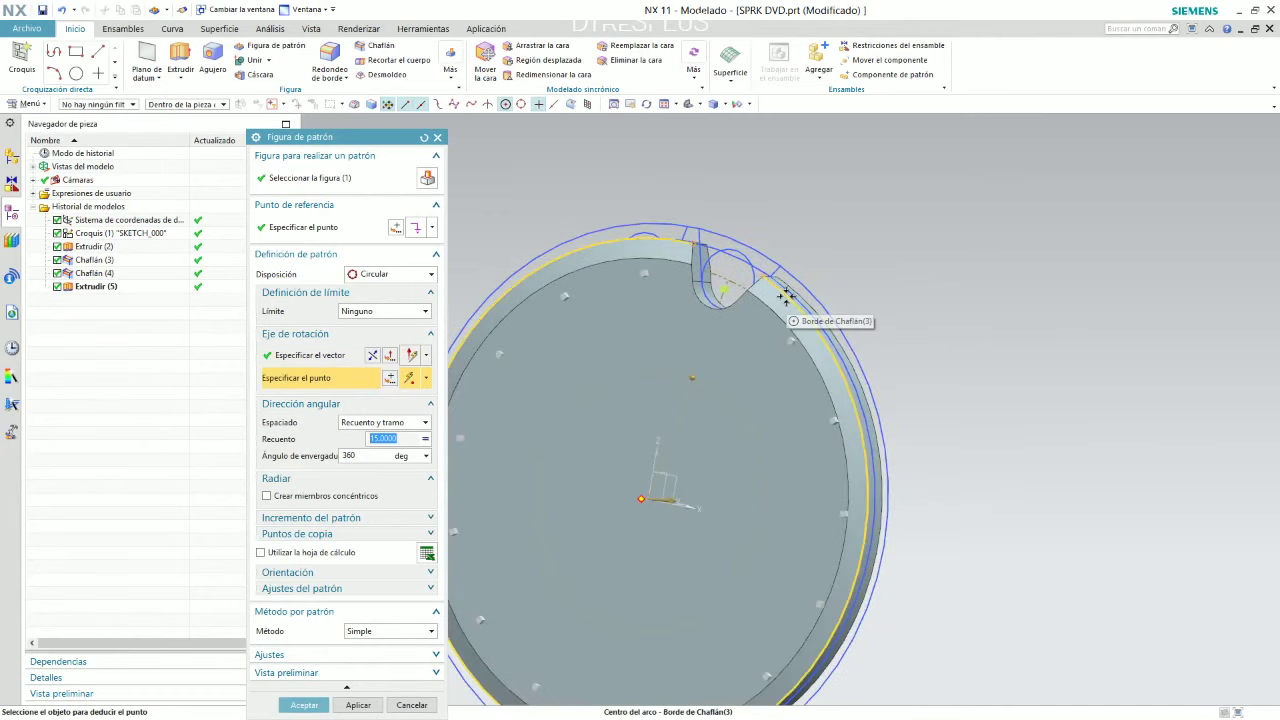
pyautogui.click(786, 297)
pyautogui.scroll(-3, 700, 330)
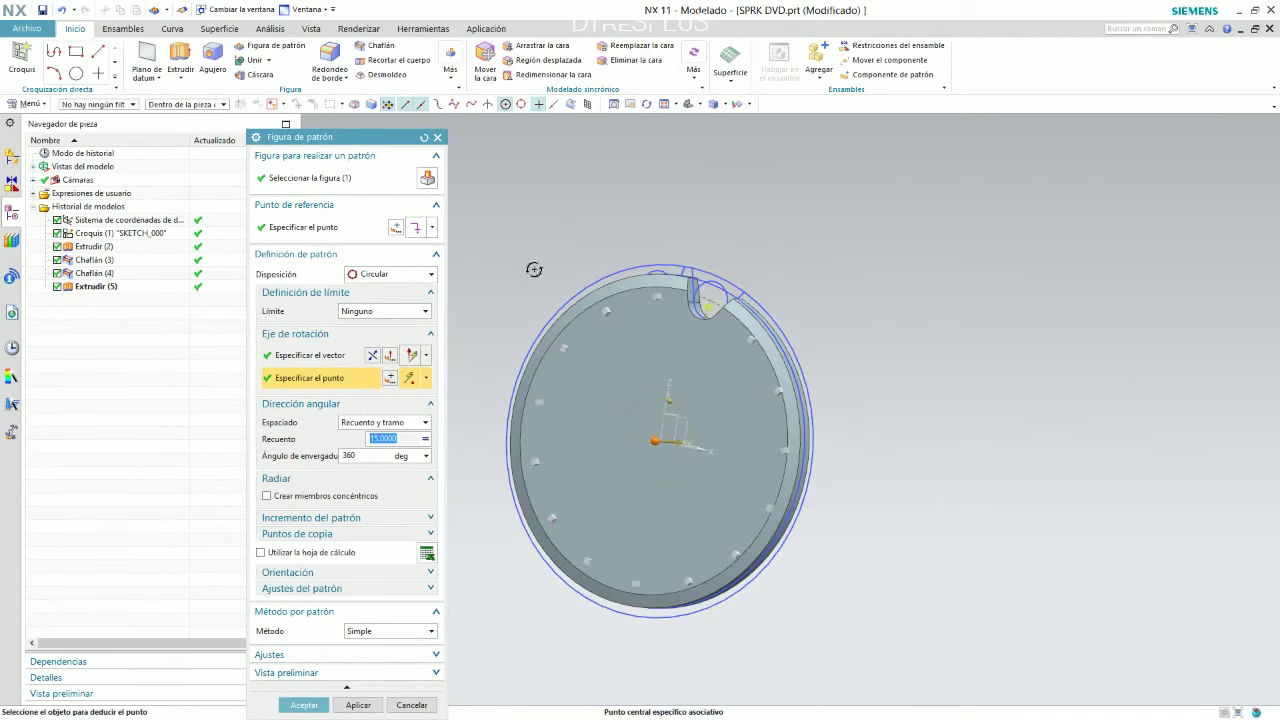
pyautogui.moveTo(534, 270); pyautogui.dragTo(531, 277, button='middle')
# Step: Drive the pattern count by formula from Z and create the 15-tooth circular pattern
pyautogui.click(423, 445)
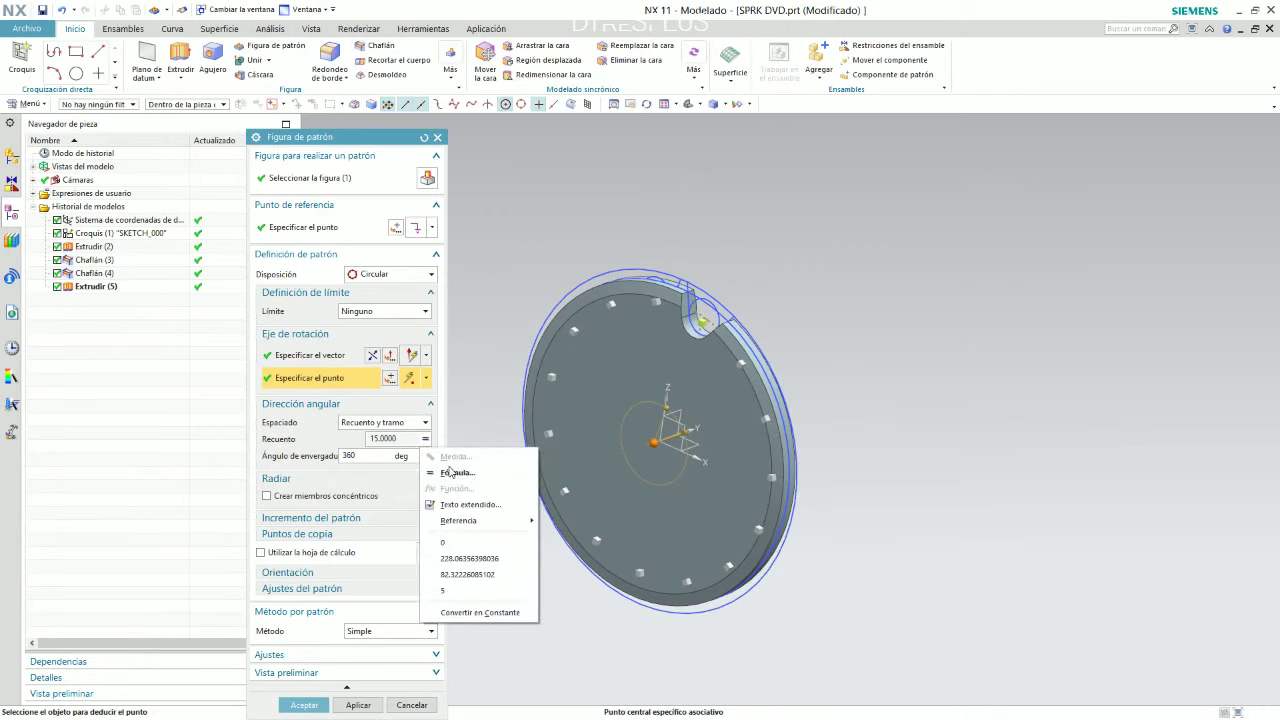
pyautogui.click(455, 474)
pyautogui.write('2')
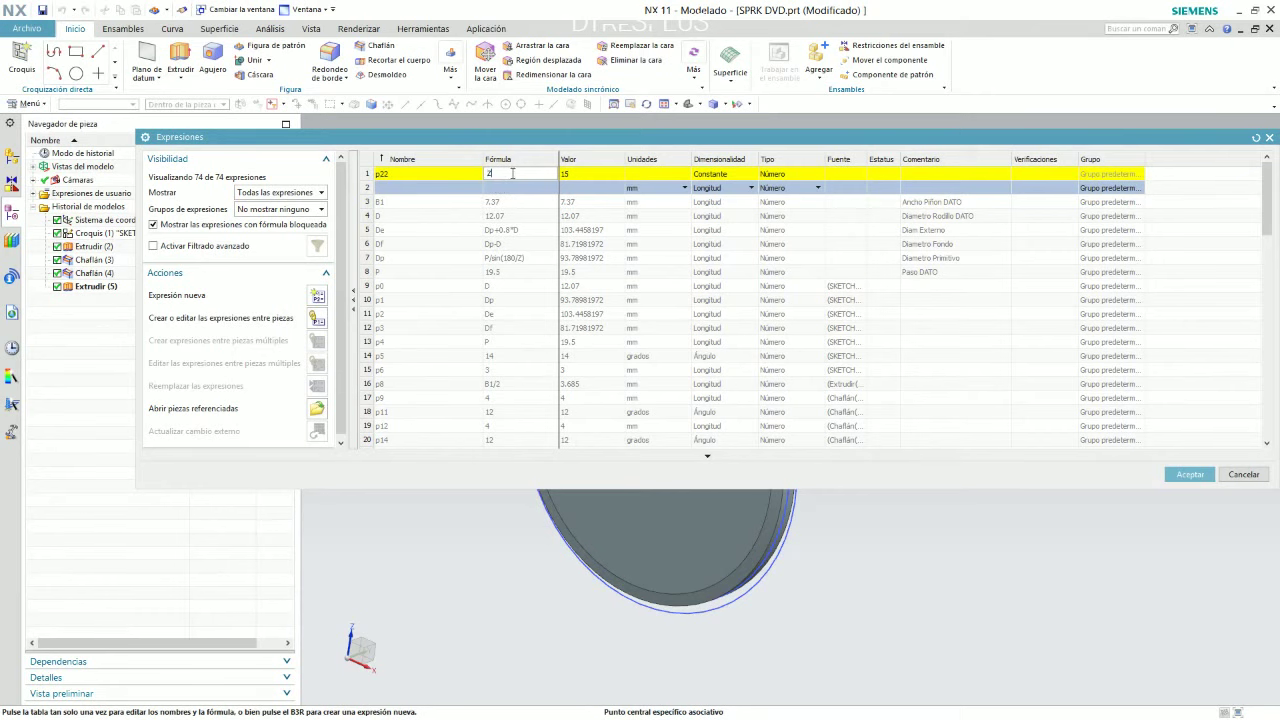
pyautogui.click(1188, 474)
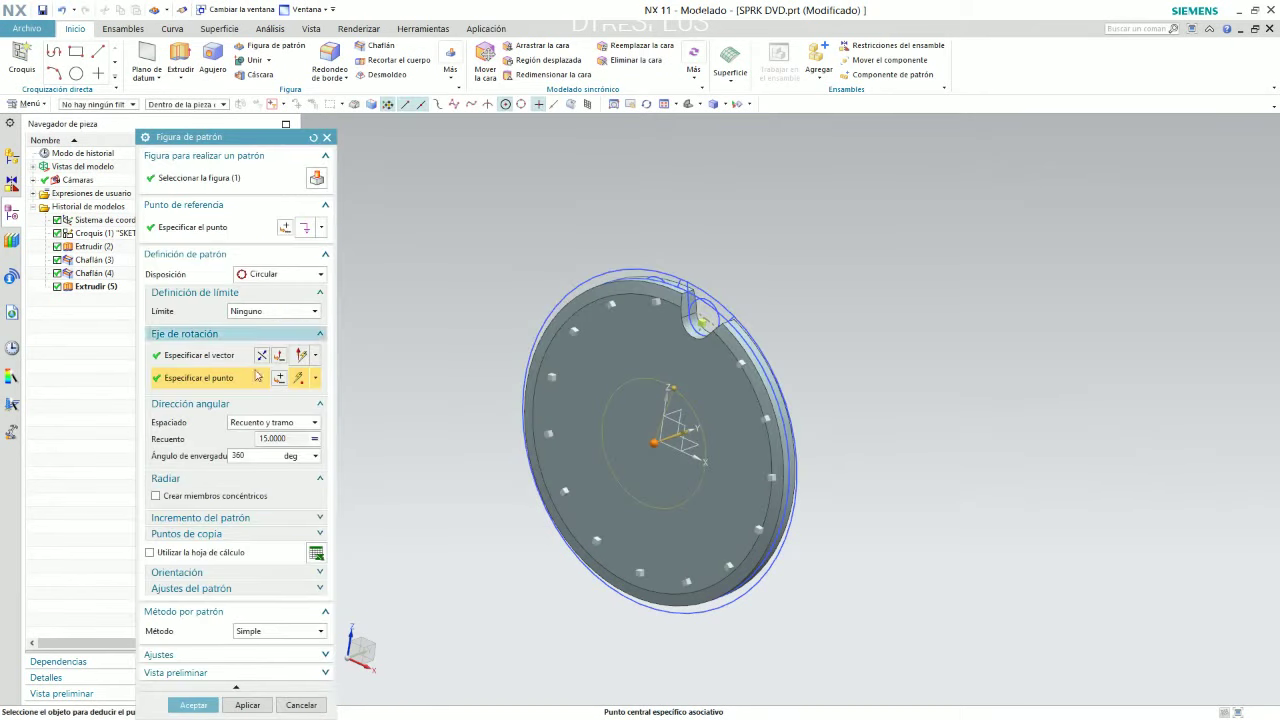
pyautogui.click(194, 705)
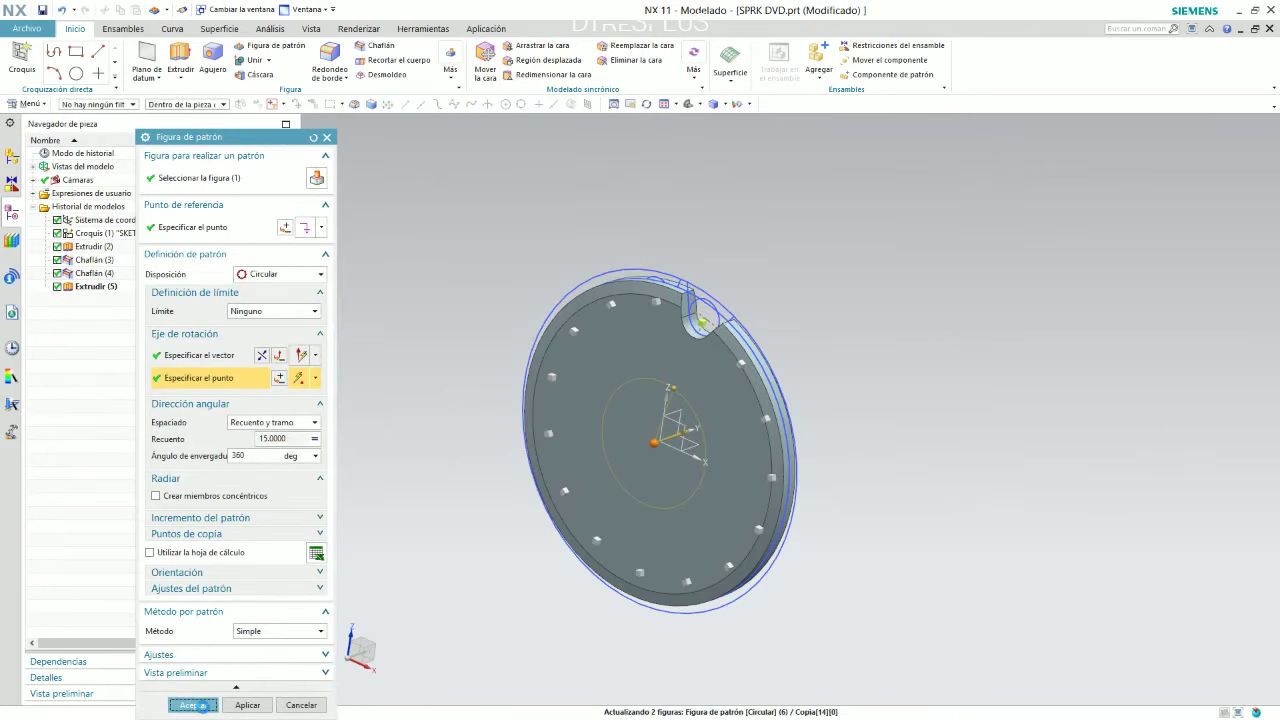
pyautogui.moveTo(571, 270); pyautogui.dragTo(640, 223, button='middle')
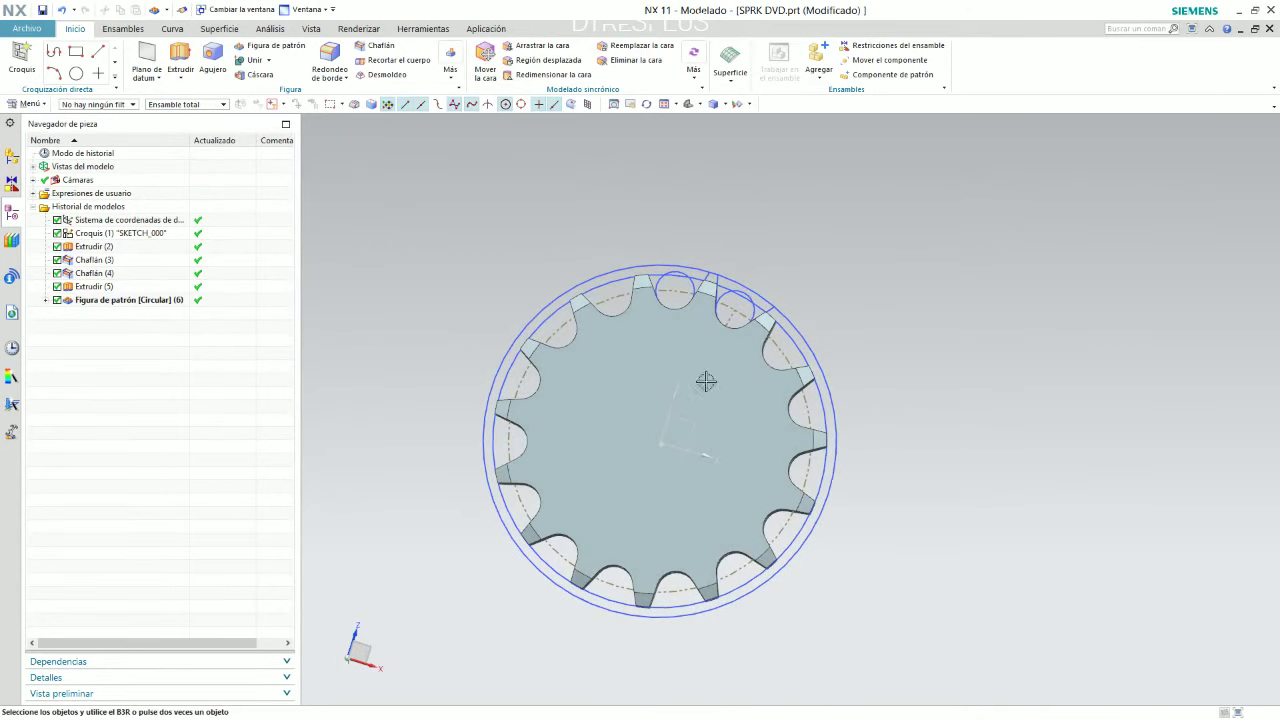
# Step: Save SPRK DVD.prt and bring up the Expressions list of all 27 expressions
pyautogui.scroll(2, 718, 368)
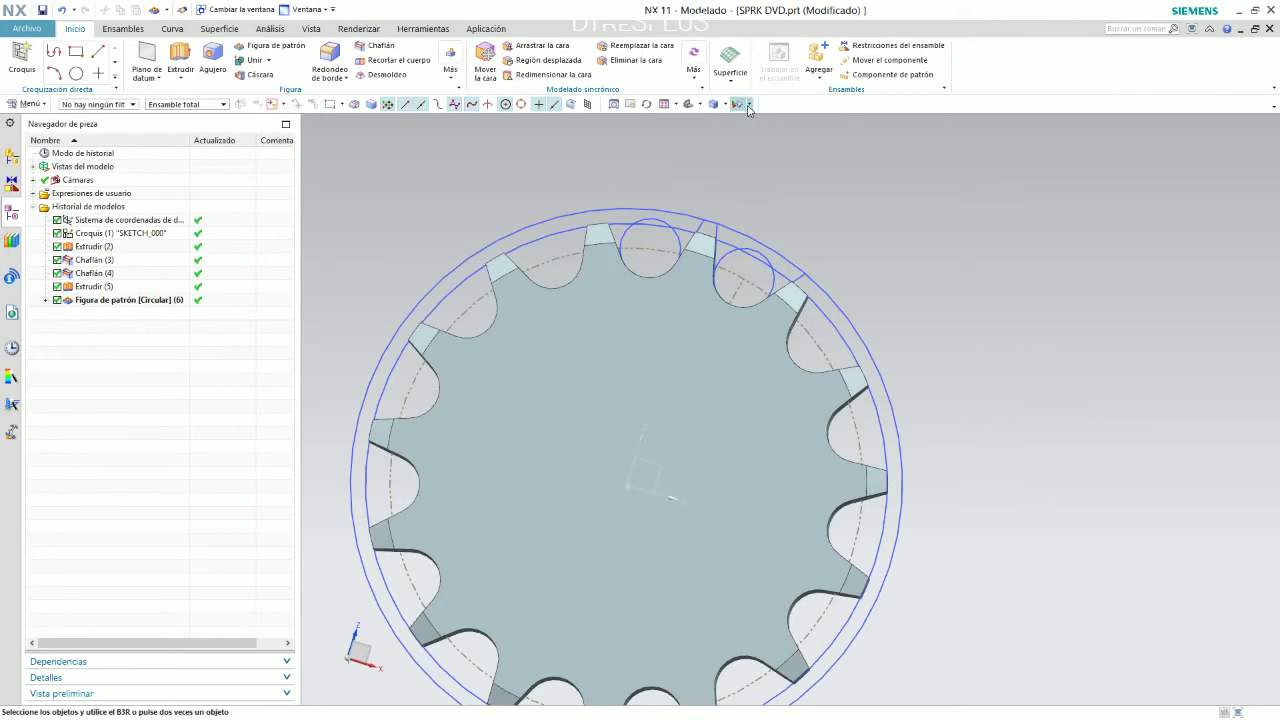
pyautogui.scroll(-2, 720, 191)
pyautogui.moveTo(843, 200)
pyautogui.mouseDown(button='middle')
pyautogui.moveTo(746, 260)
pyautogui.moveTo(800, 191)
pyautogui.mouseUp(button='middle')
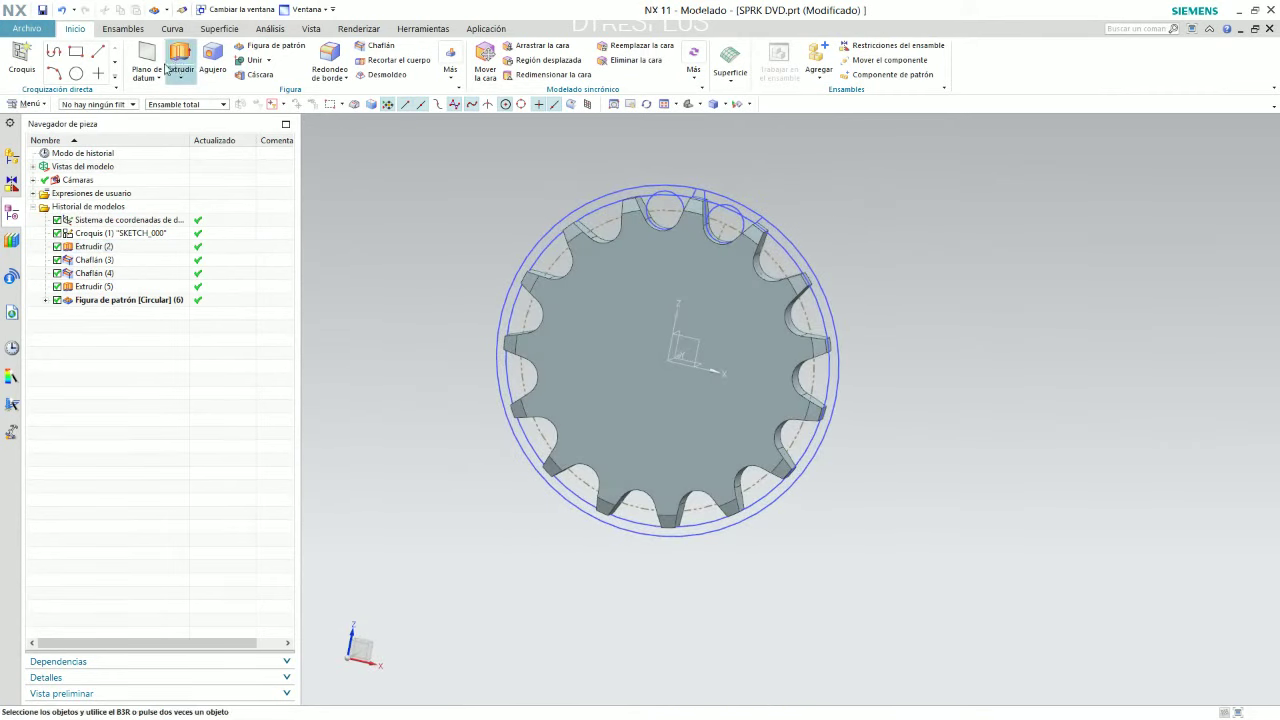
pyautogui.hotkey('ctrl', 's')
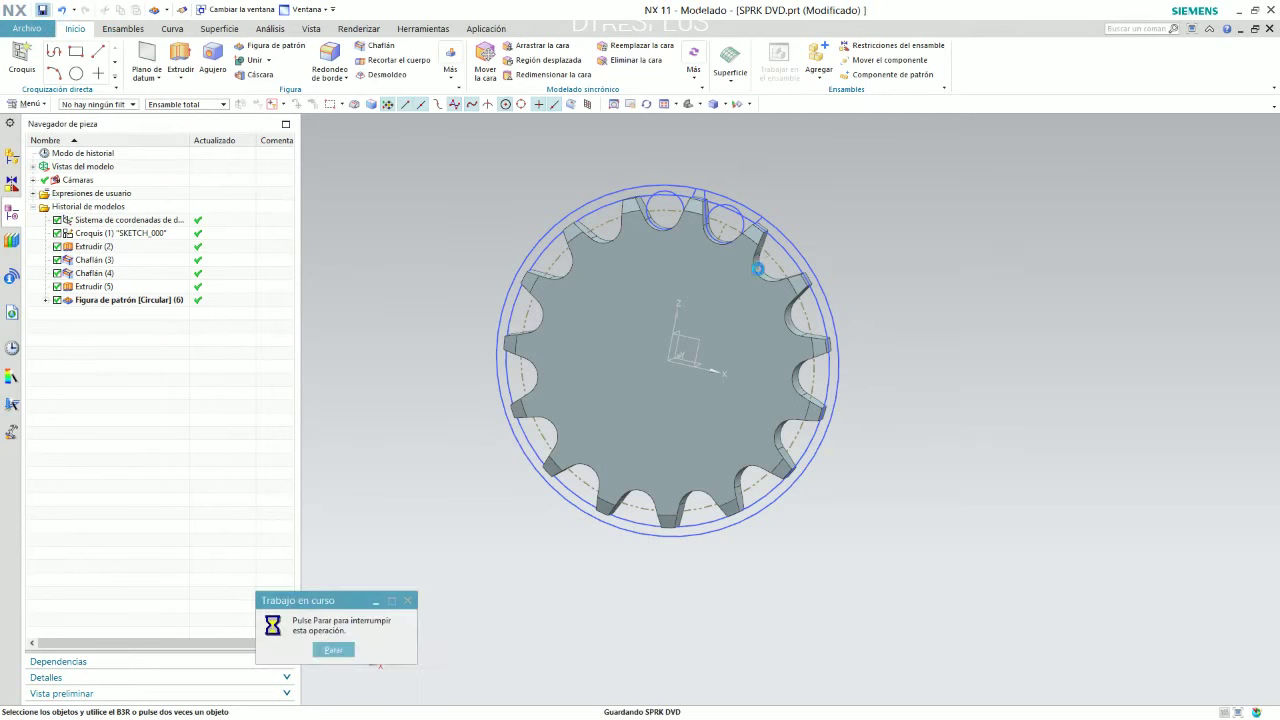
pyautogui.hotkey('ctrl', 'e')
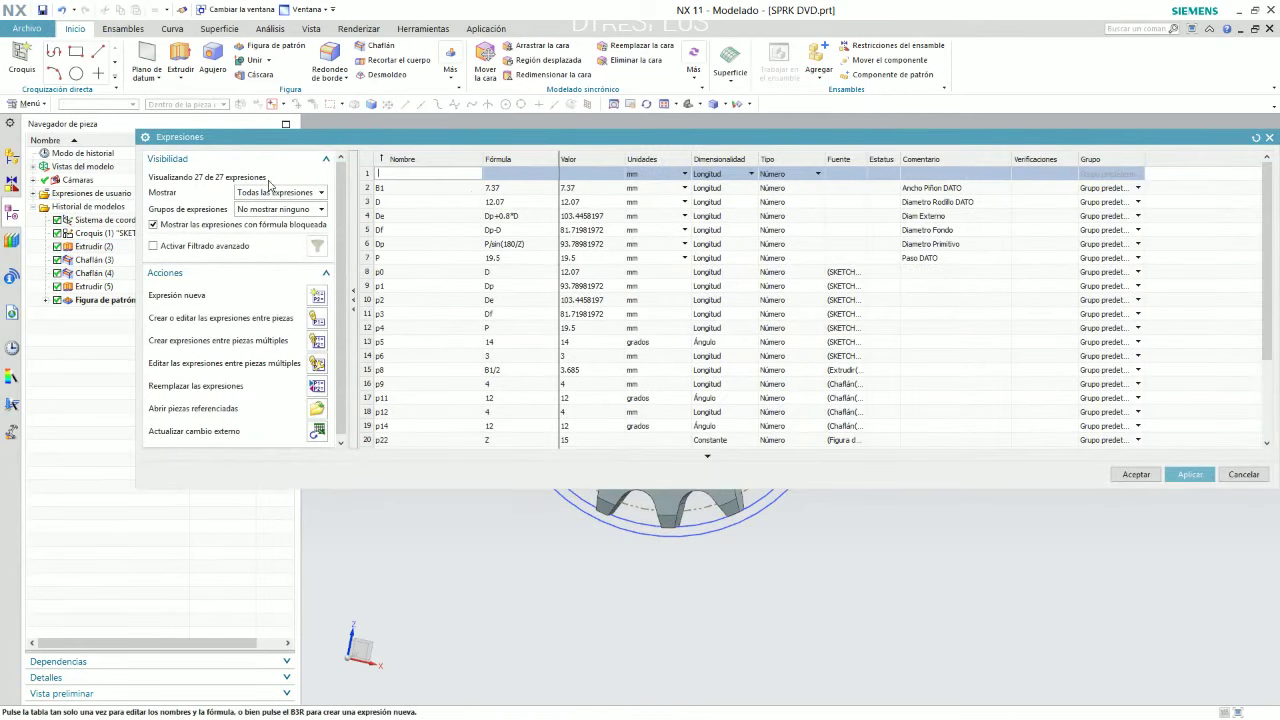
# Step: Enable advanced filtering and filter expressions by comments containing DATO, leaving B1, D, P, Z
pyautogui.click(172, 246)
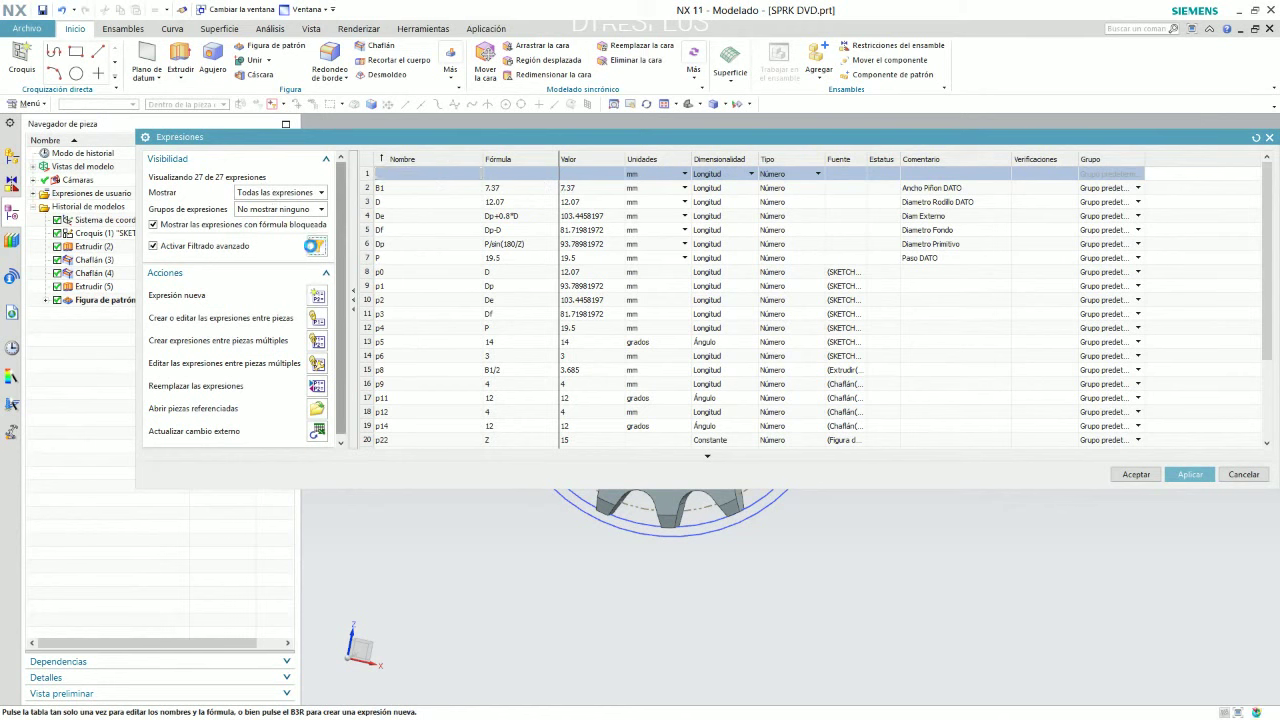
pyautogui.click(317, 246)
pyautogui.write('DATO')
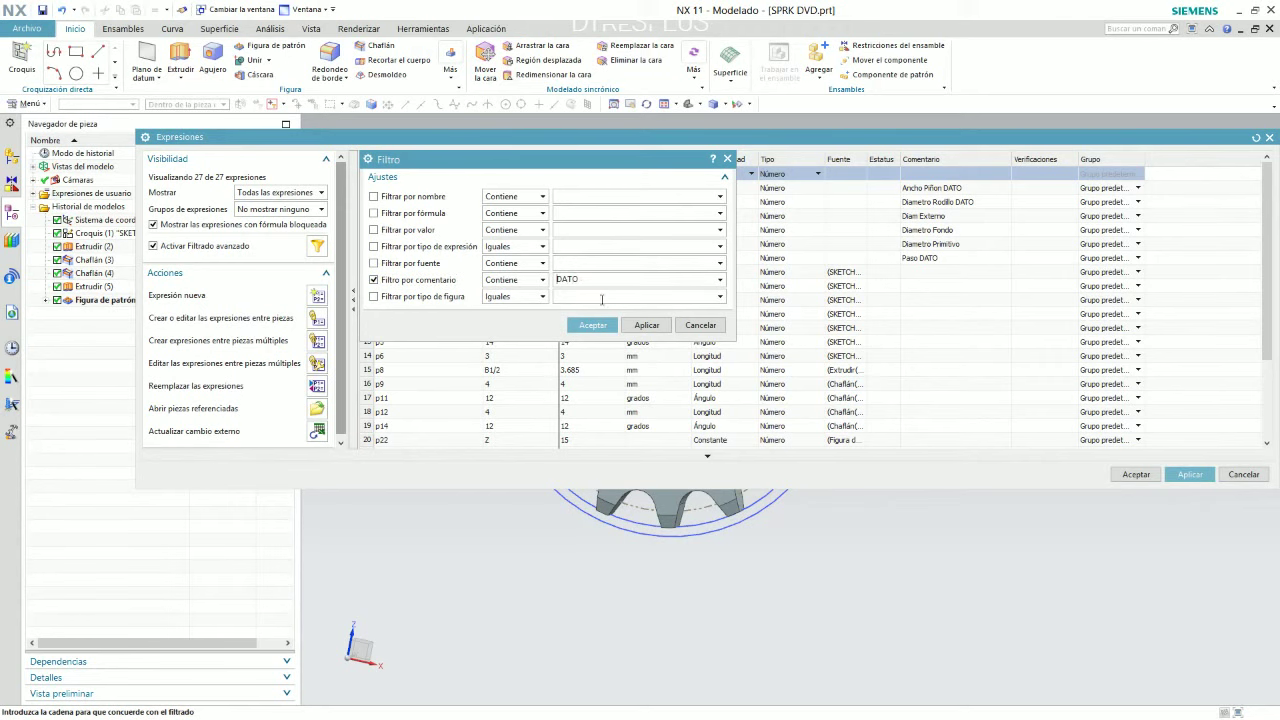
pyautogui.click(601, 325)
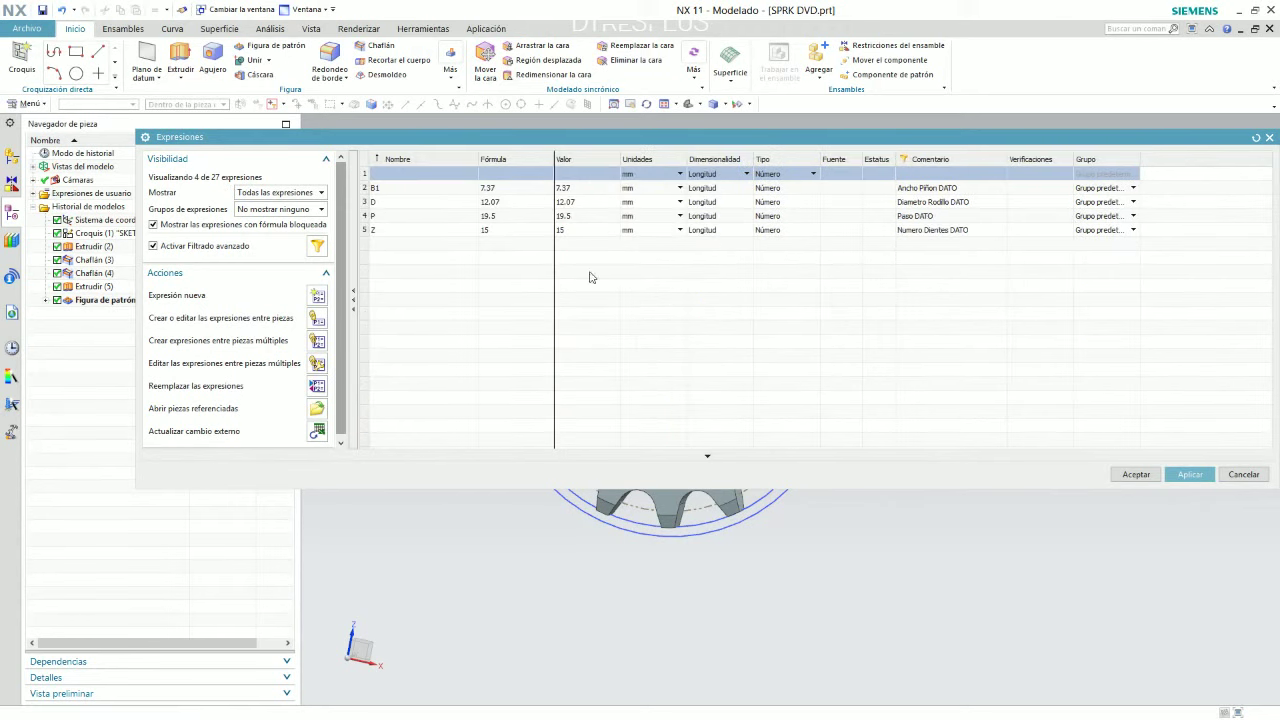
# Step: Change Z from 15 to 10 and rebuild the sprocket with 10 teeth
pyautogui.click(410, 190)
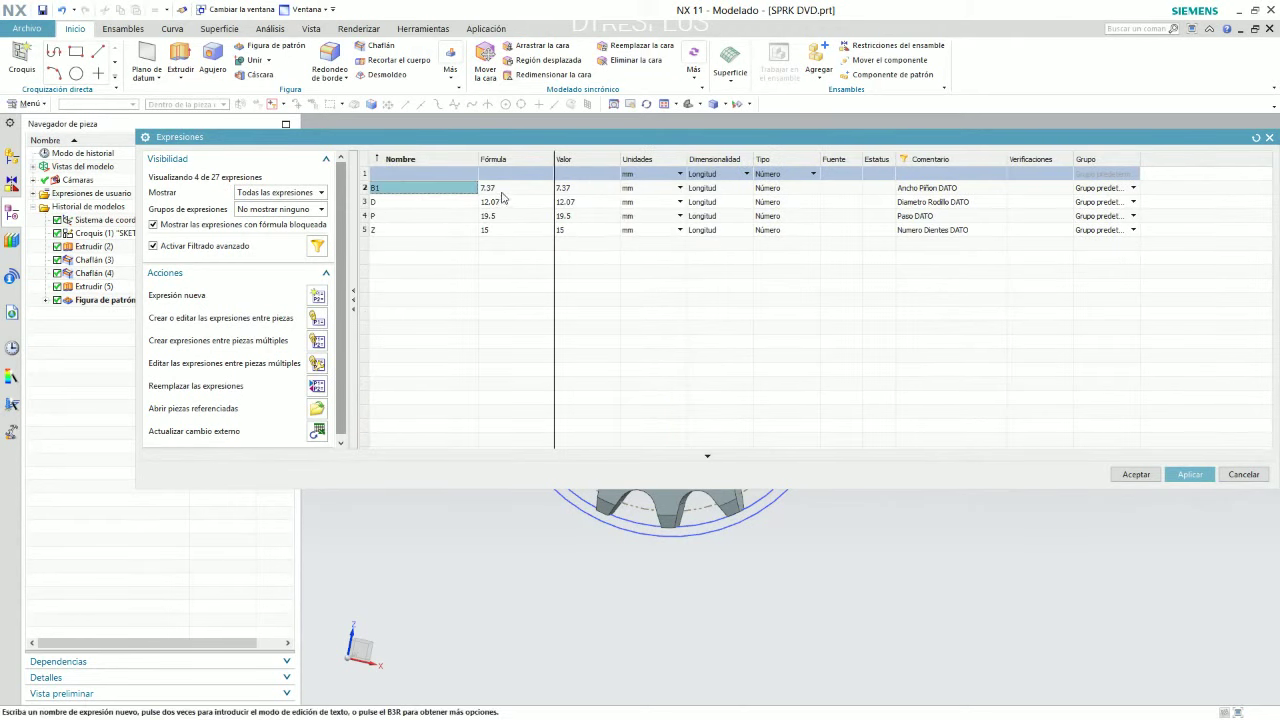
pyautogui.click(492, 232)
pyautogui.click(937, 236)
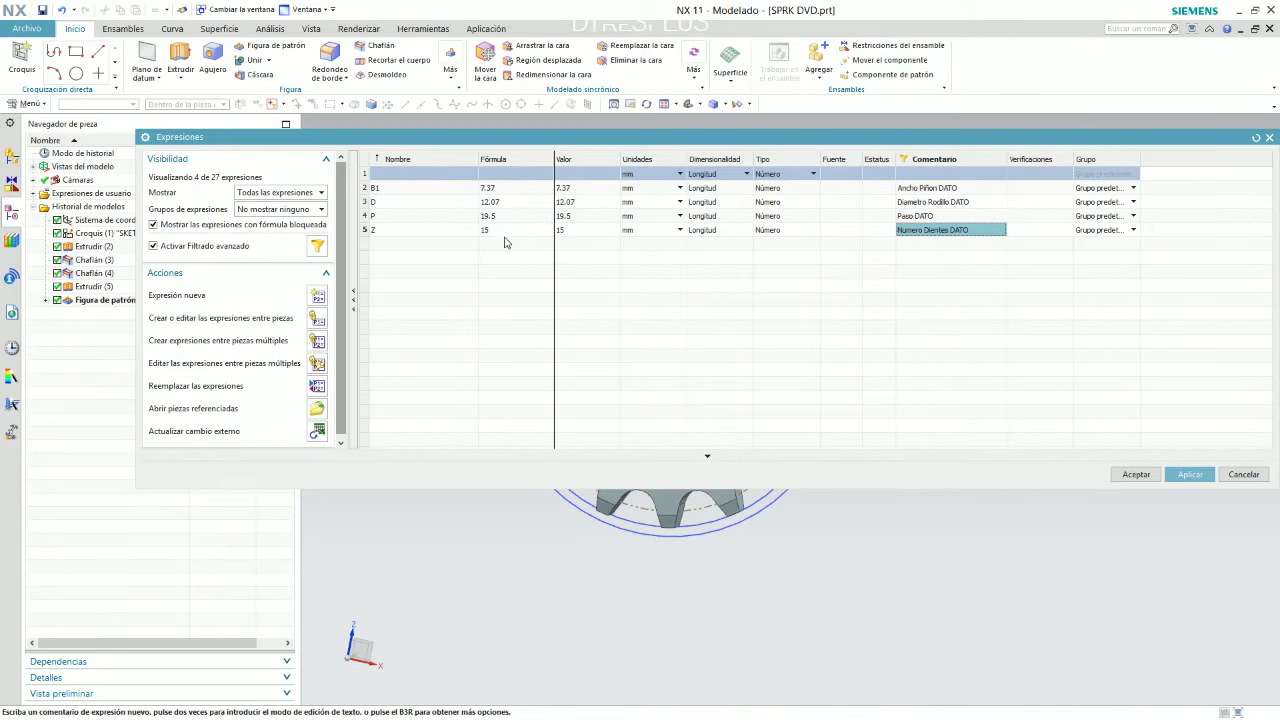
pyautogui.doubleClick(490, 230)
pyautogui.write('0')
pyautogui.press('Return')
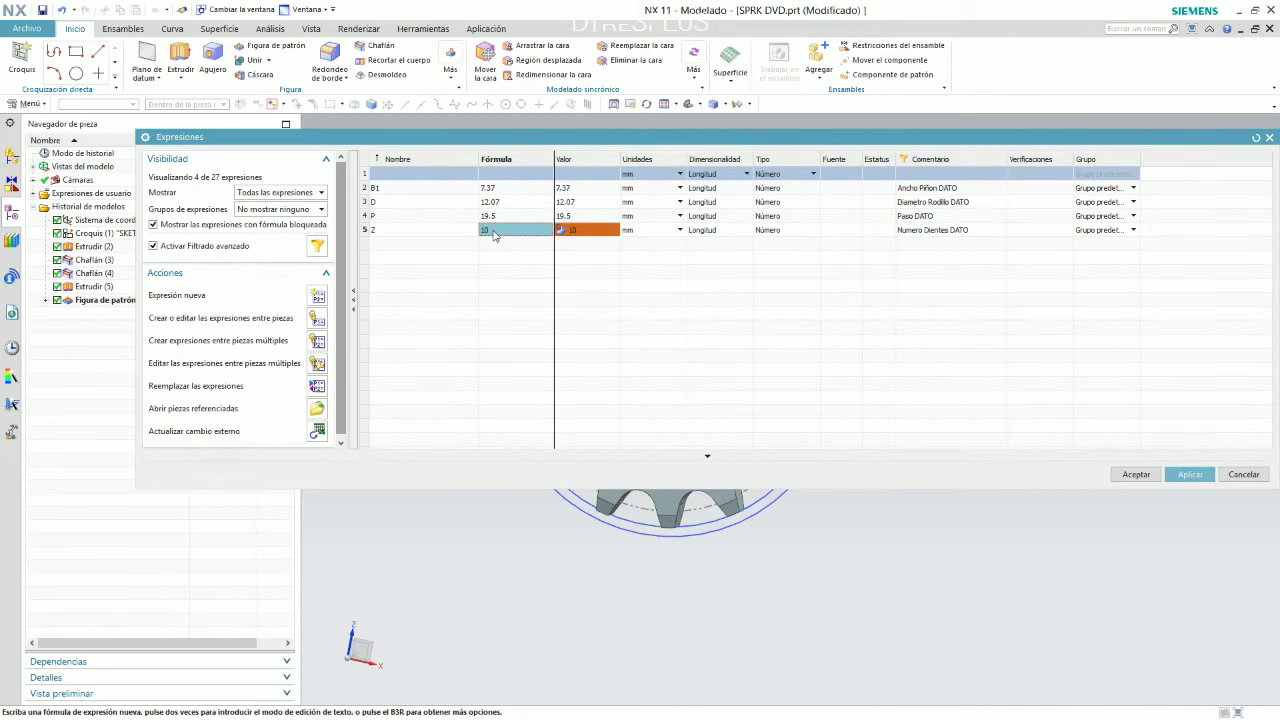
pyautogui.click(1152, 480)
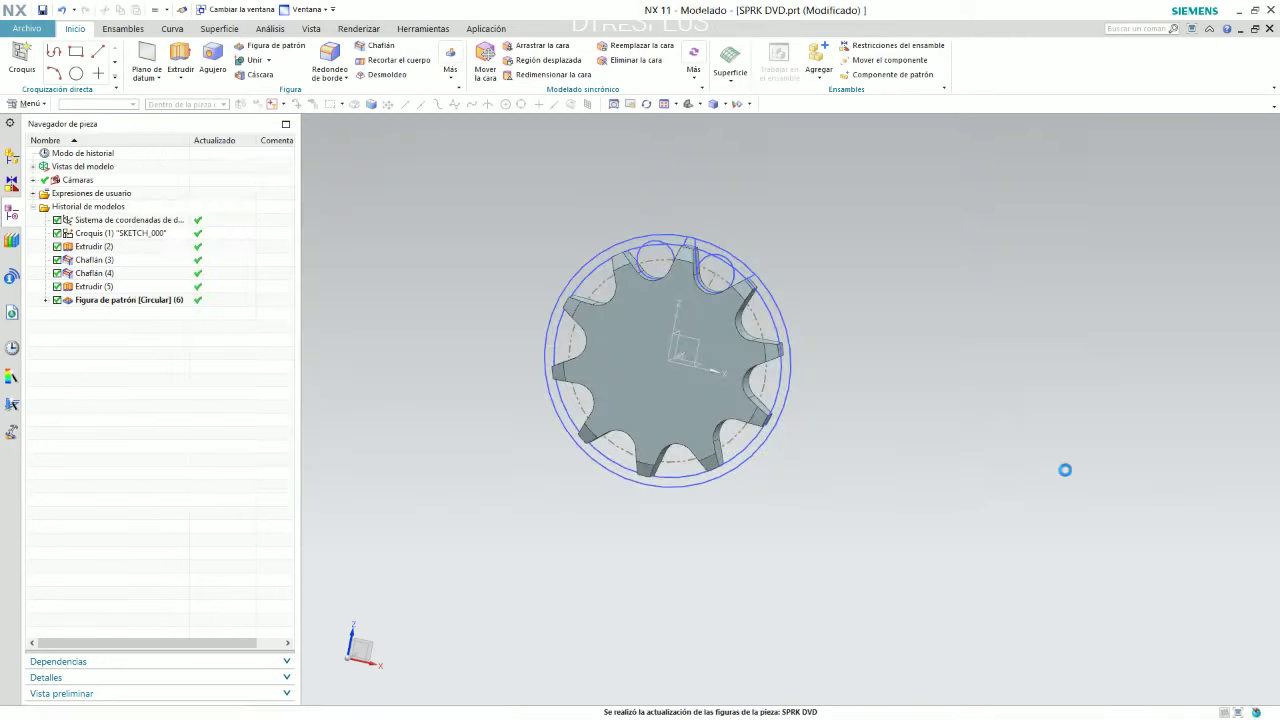
pyautogui.moveTo(745, 295); pyautogui.dragTo(618, 287, button='middle')
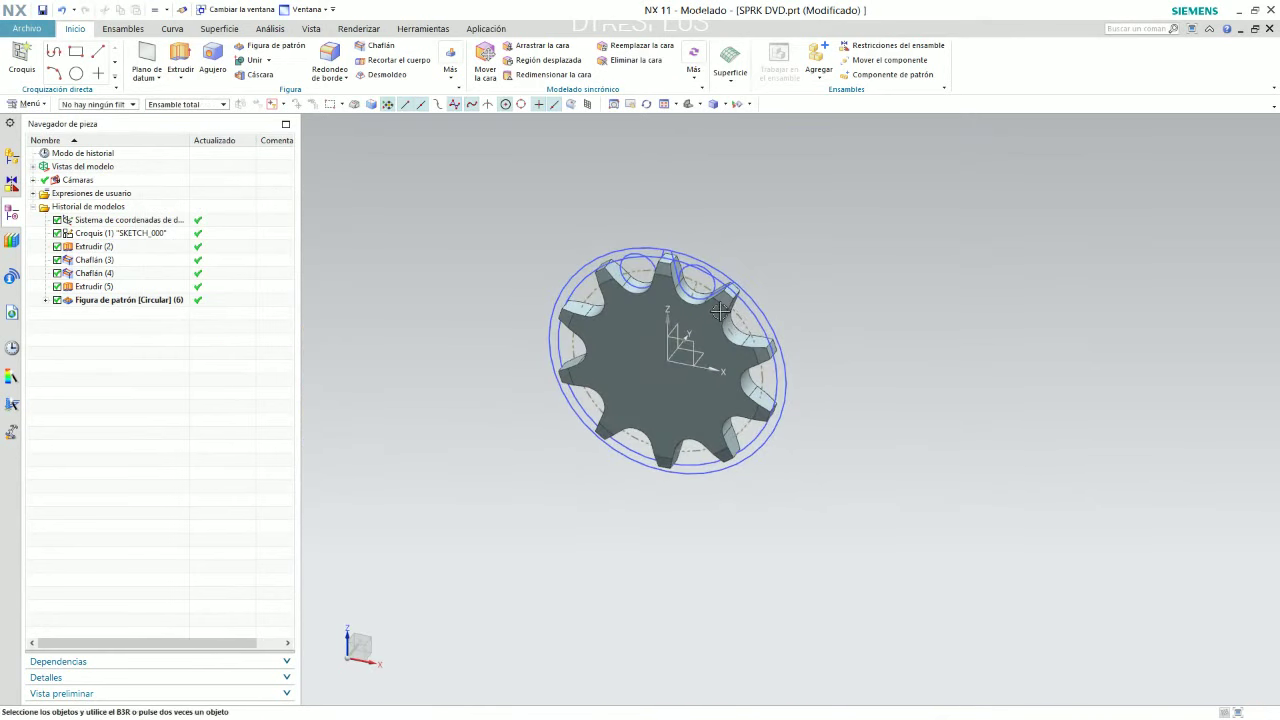
# Step: Set Z to 30 and rebuild the sprocket, viewing it face-on
pyautogui.hotkey('ctrl', 'e')
pyautogui.click(505, 231)
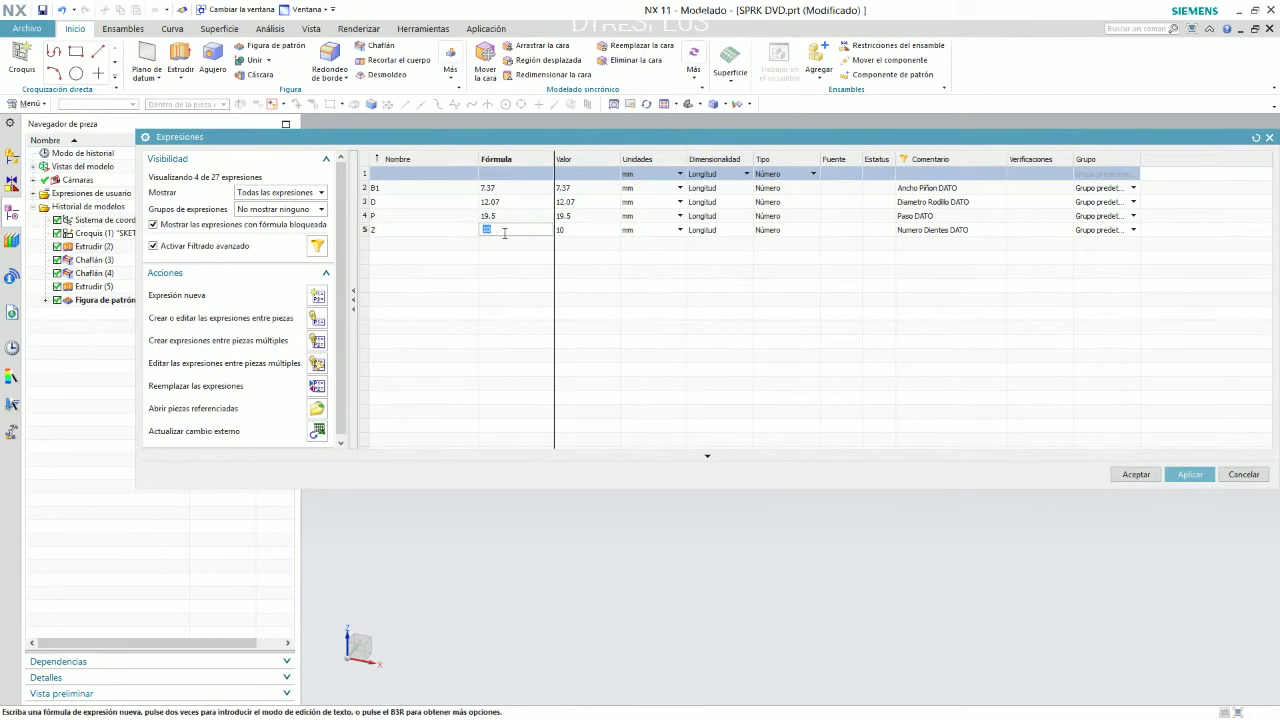
pyautogui.write('30')
pyautogui.press('Return')
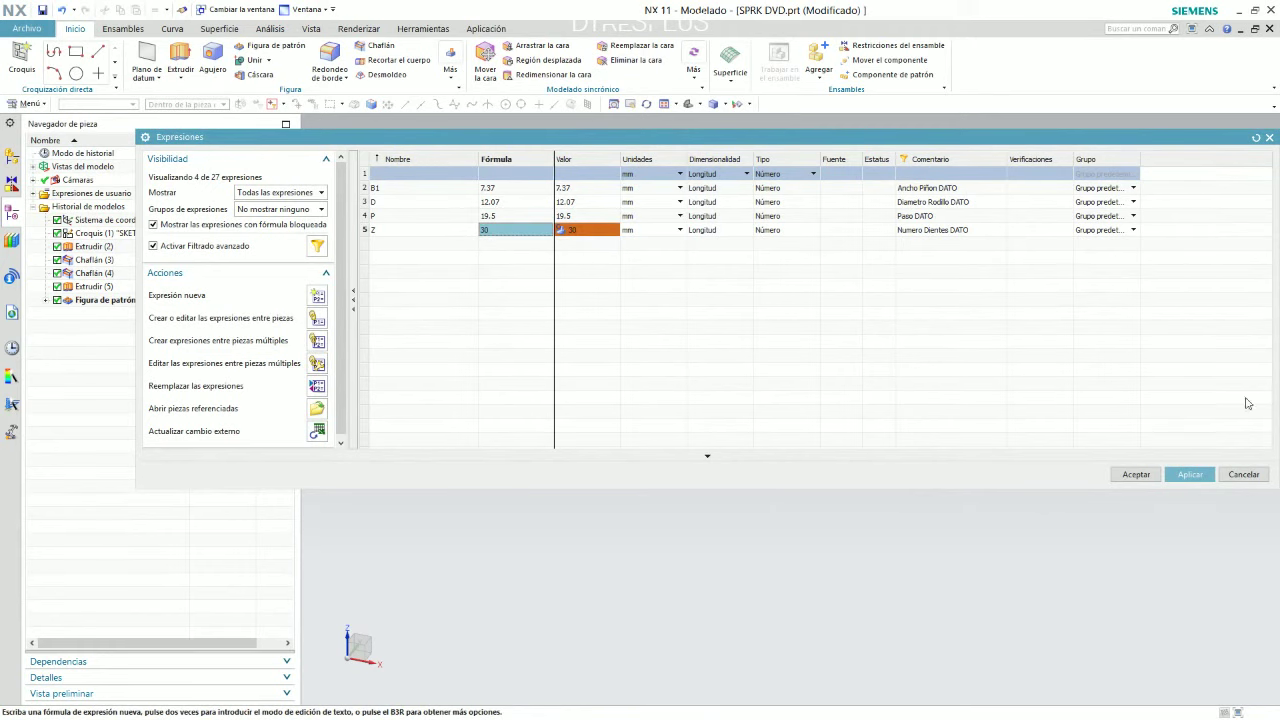
pyautogui.click(1136, 474)
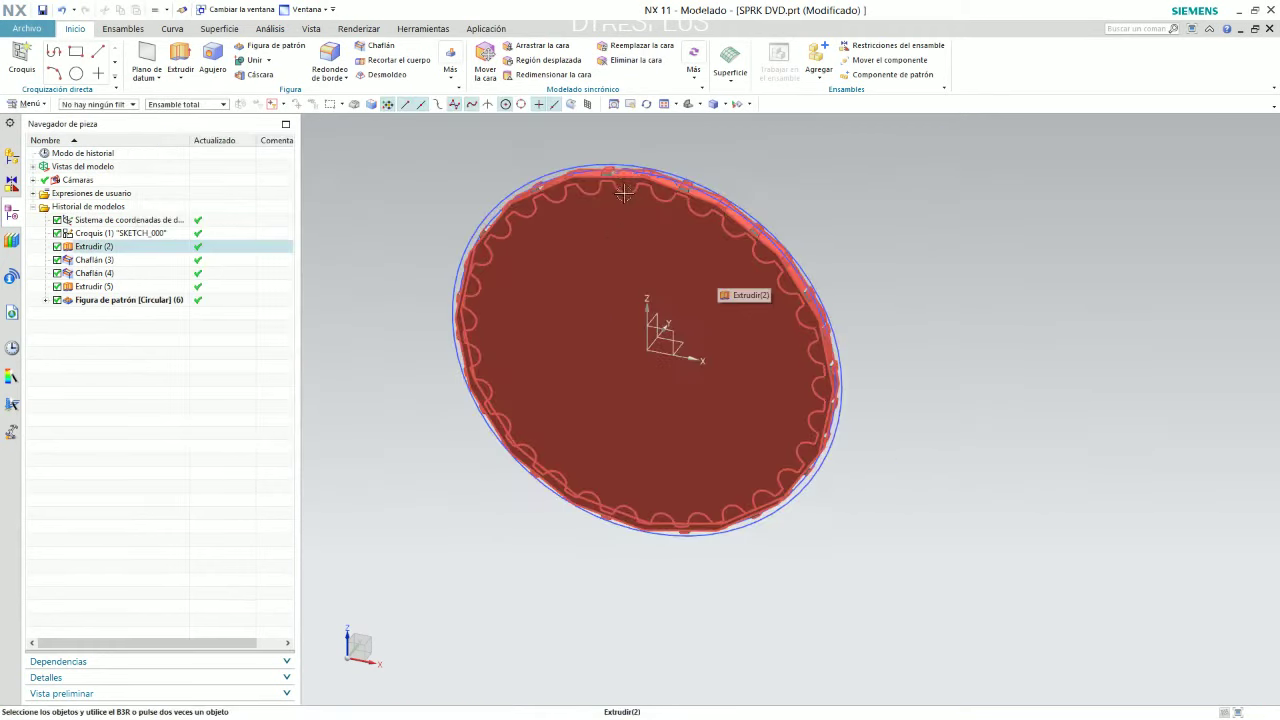
pyautogui.press('F8')
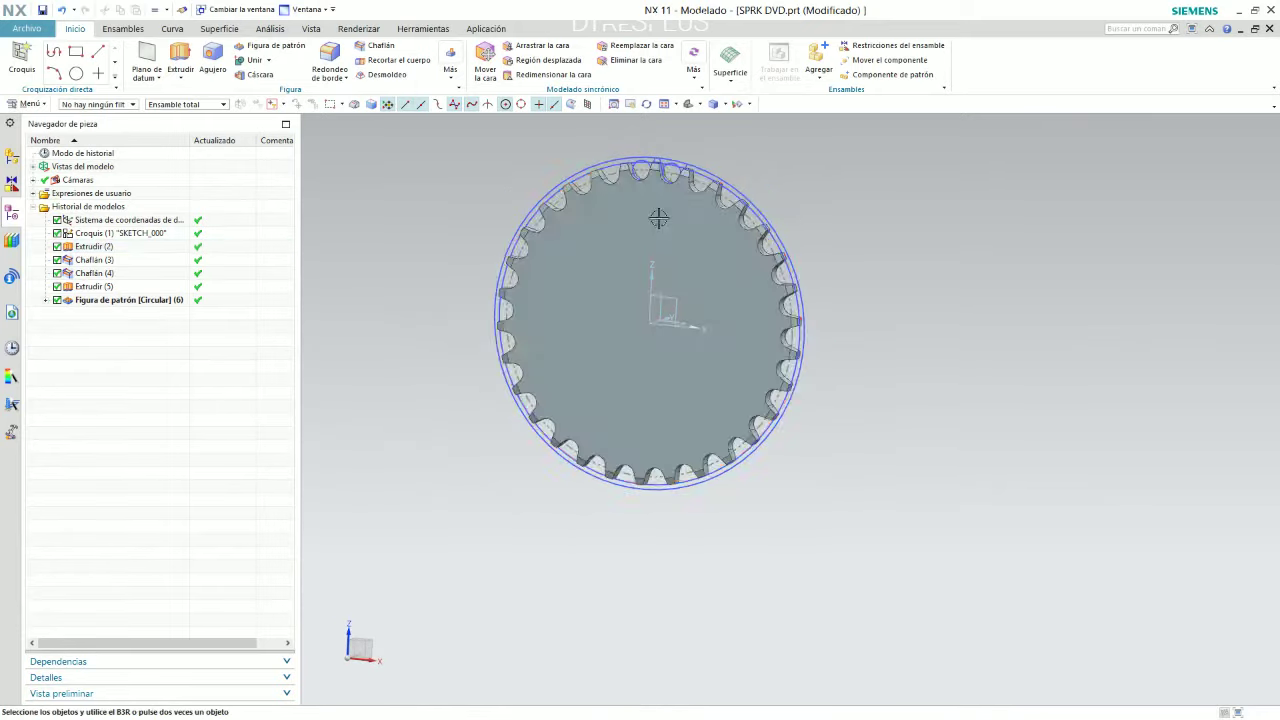
# Step: Set Z to 100 and rebuild the sprocket, fitting the whole part in view
pyautogui.hotkey('ctrl', 'e')
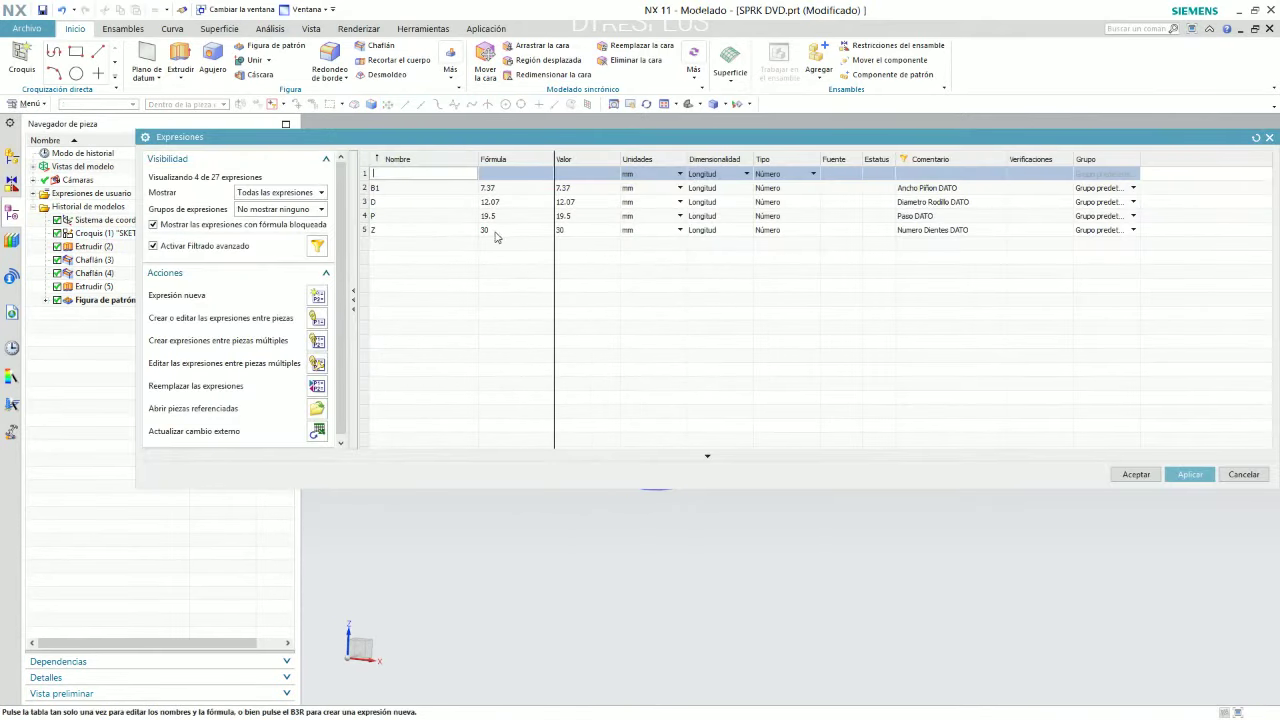
pyautogui.click(494, 231)
pyautogui.write('100')
pyautogui.press('Return')
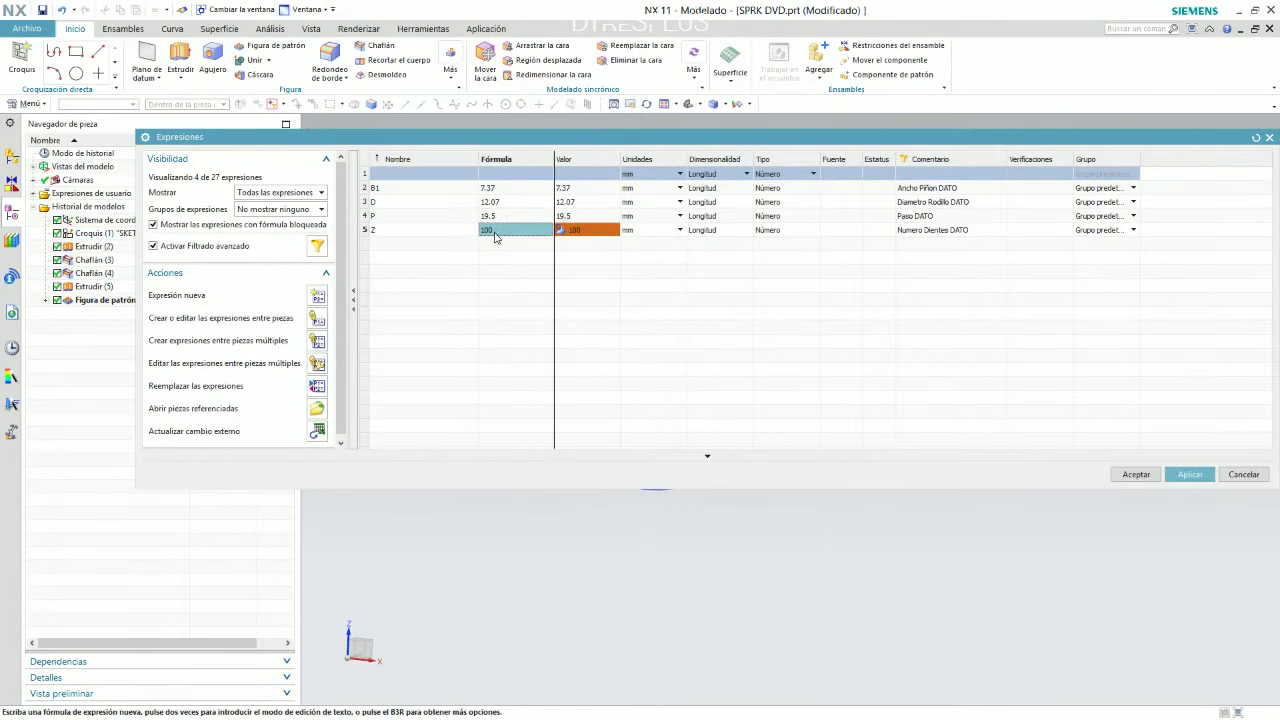
pyautogui.click(1148, 476)
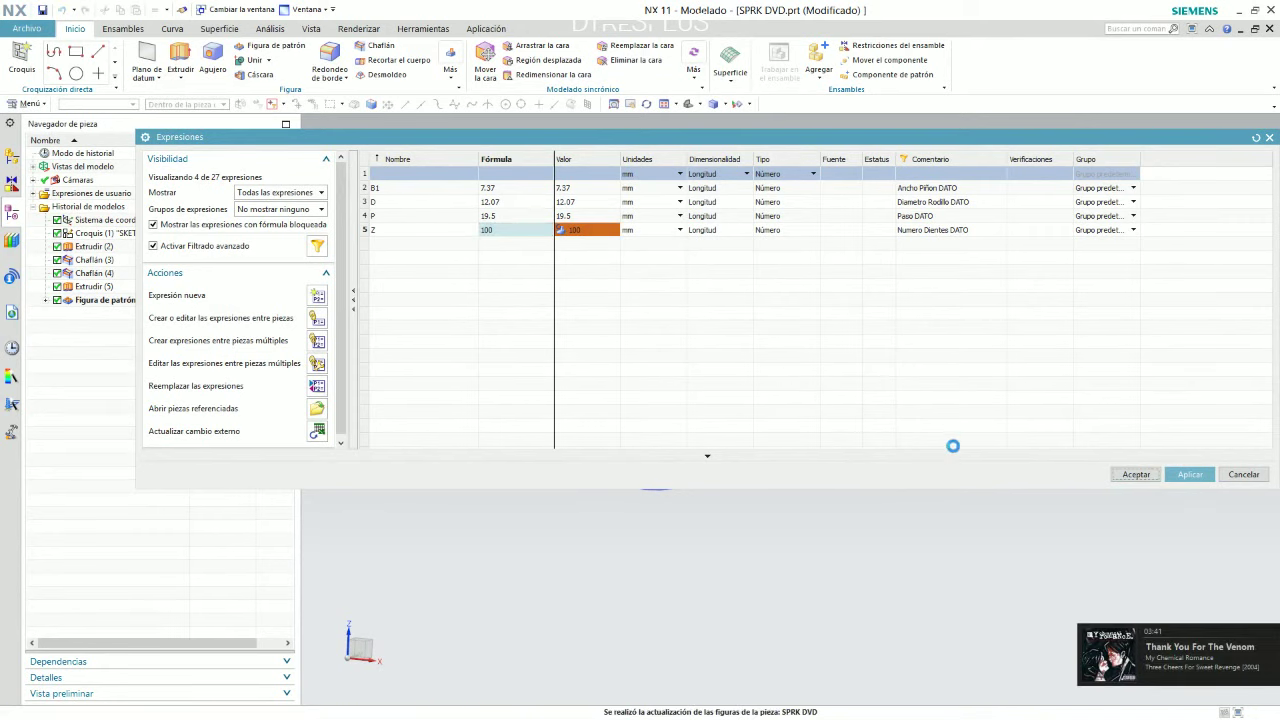
pyautogui.hotkey('ctrl', 'f')
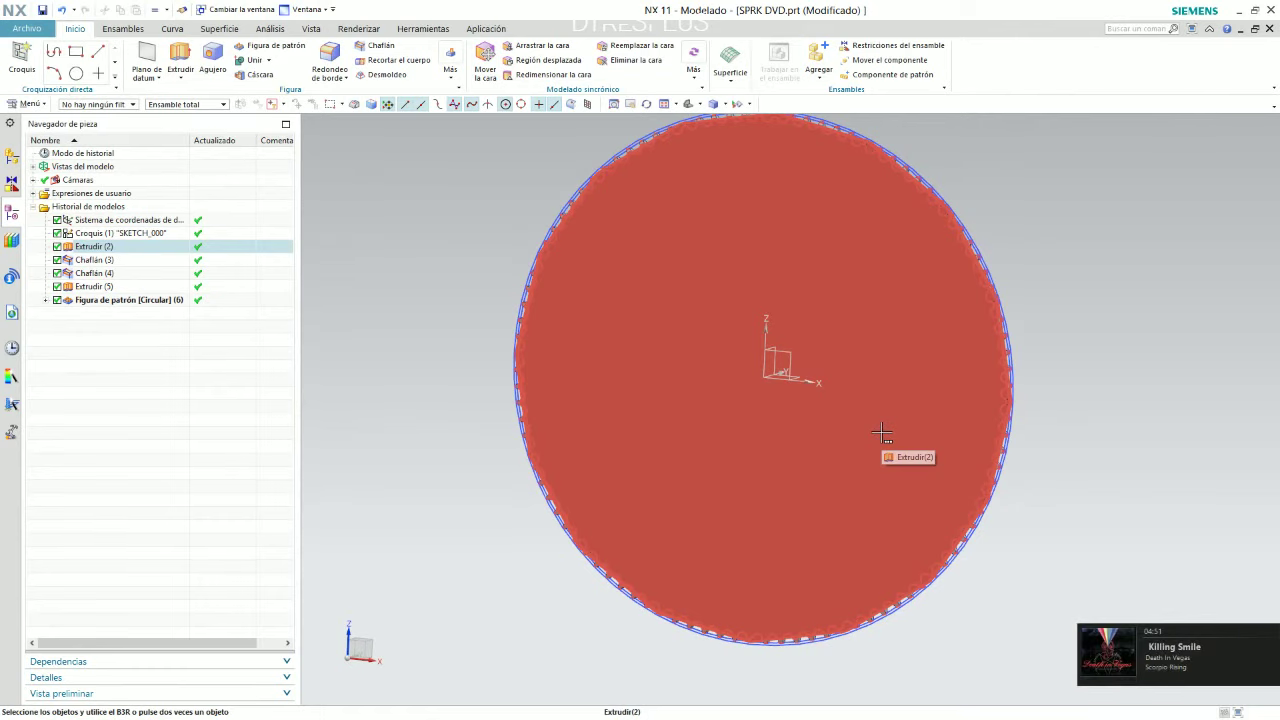
pyautogui.scroll(-3, 837, 420)
pyautogui.moveTo(809, 280)
pyautogui.mouseDown(button='middle')
pyautogui.moveTo(750, 262)
pyautogui.moveTo(771, 243)
pyautogui.mouseUp(button='middle')
pyautogui.scroll(3, 750, 262)
pyautogui.scroll(-3, 789, 240)
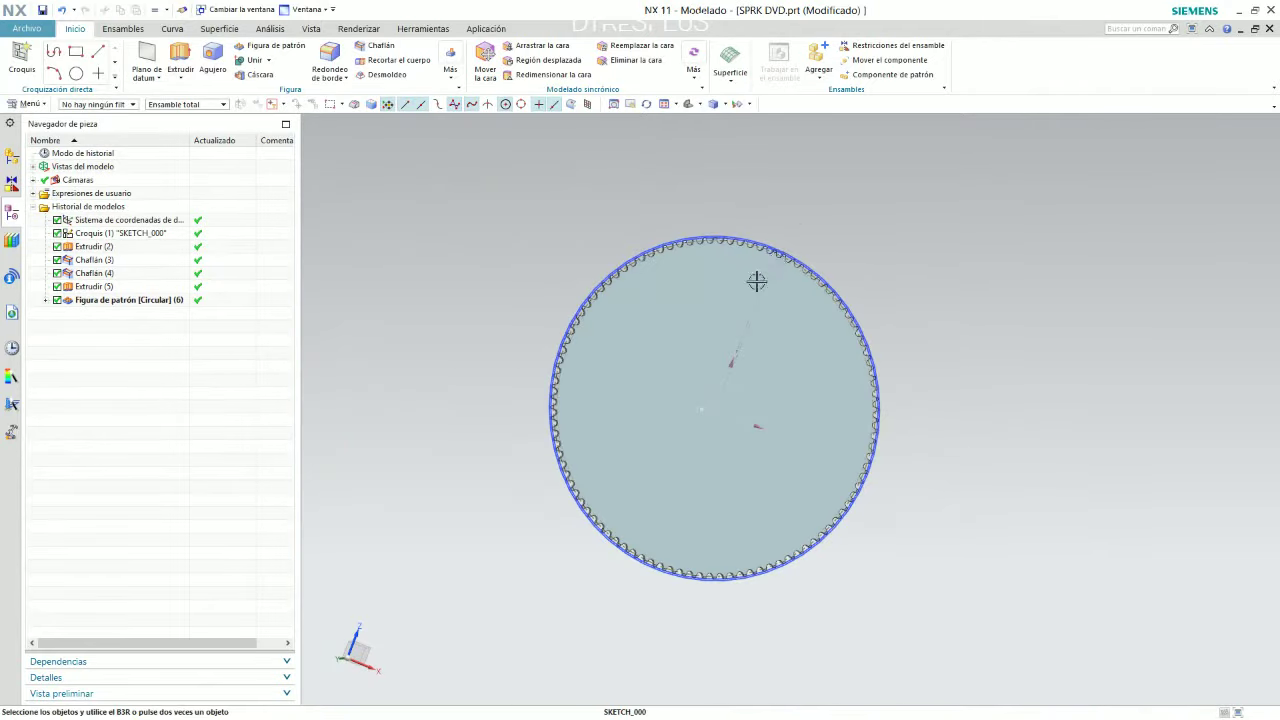
# Step: Change Z to 5 and rebuild a small 5-tooth sprocket
pyautogui.hotkey('ctrl', 'e')
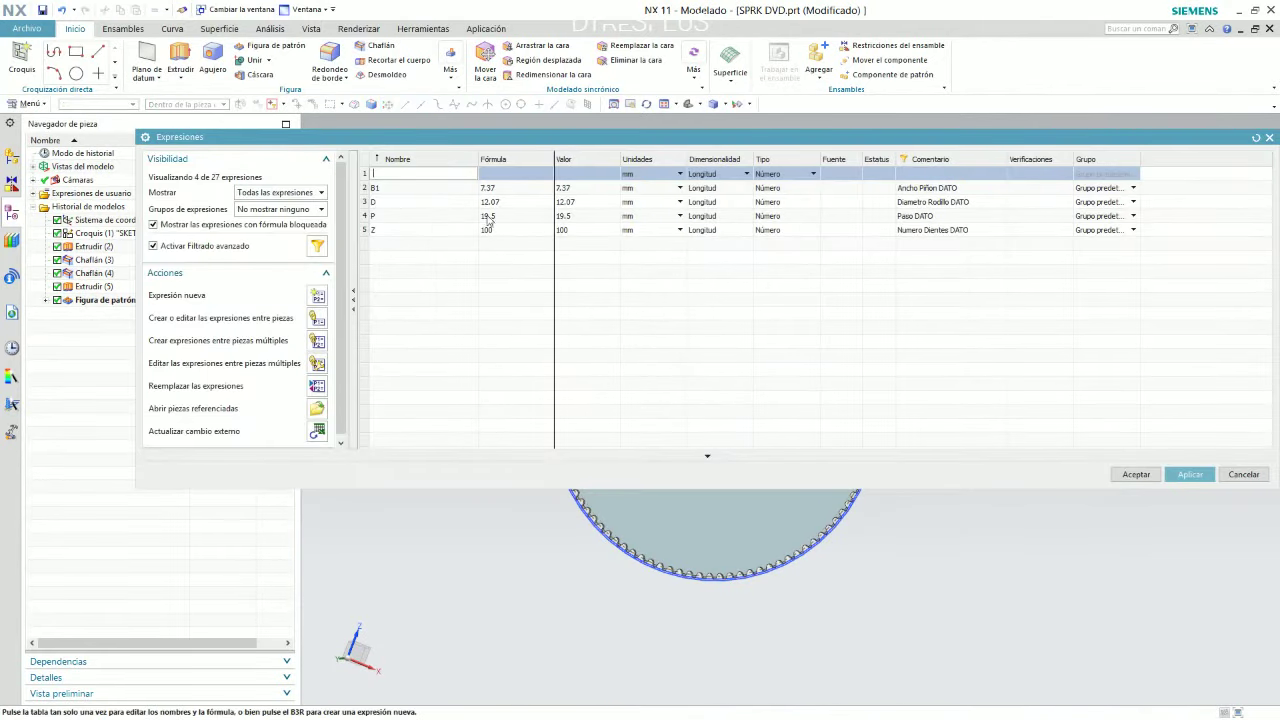
pyautogui.click(500, 231)
pyautogui.write('5')
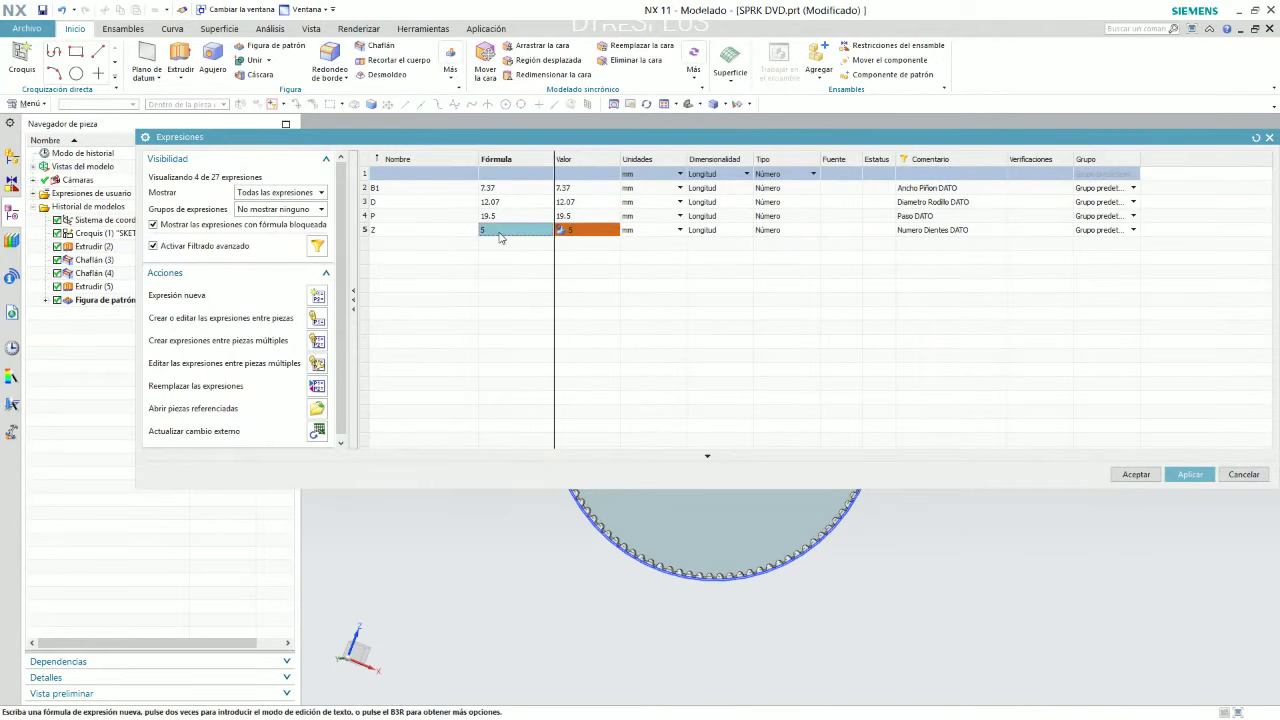
pyautogui.click(1134, 476)
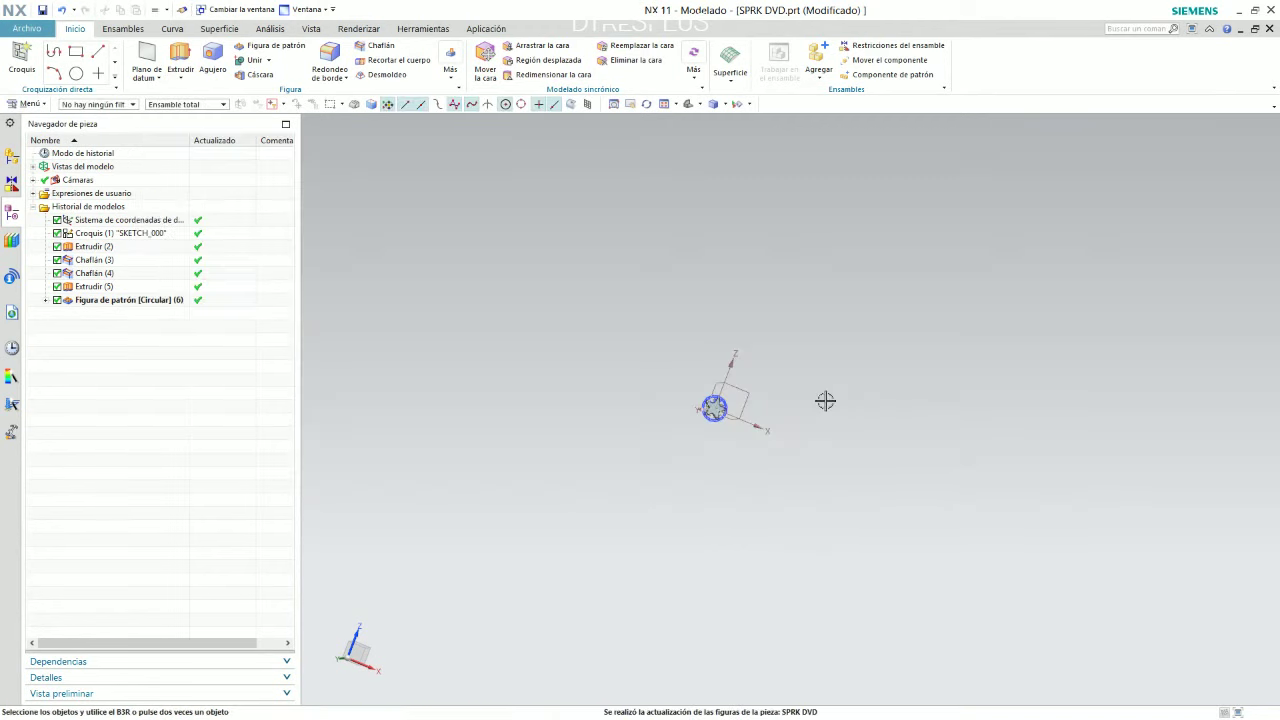
pyautogui.scroll(3, 718, 398)
pyautogui.scroll(3, 718, 398)
pyautogui.scroll(3, 718, 398)
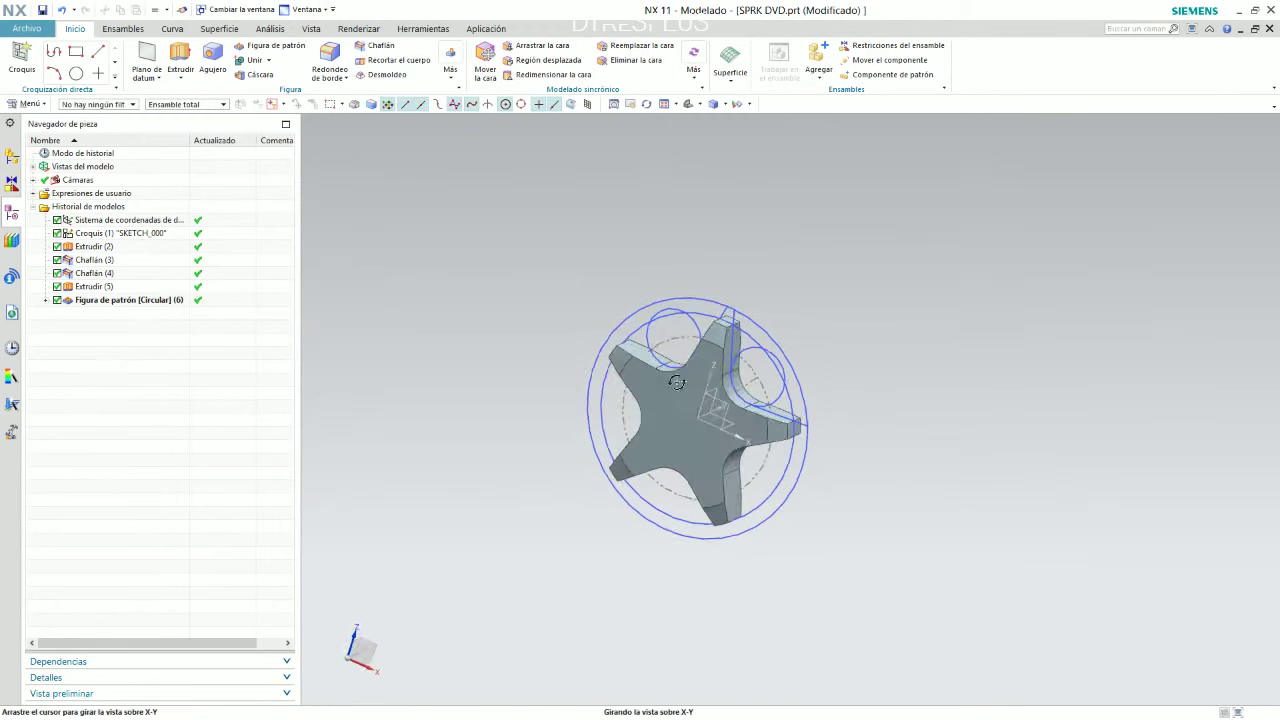
pyautogui.moveTo(722, 362); pyautogui.dragTo(700, 372, button='middle')
# Step: Restore Z to 15 and rebuild the 15-tooth sprocket
pyautogui.hotkey('ctrl', 'e')
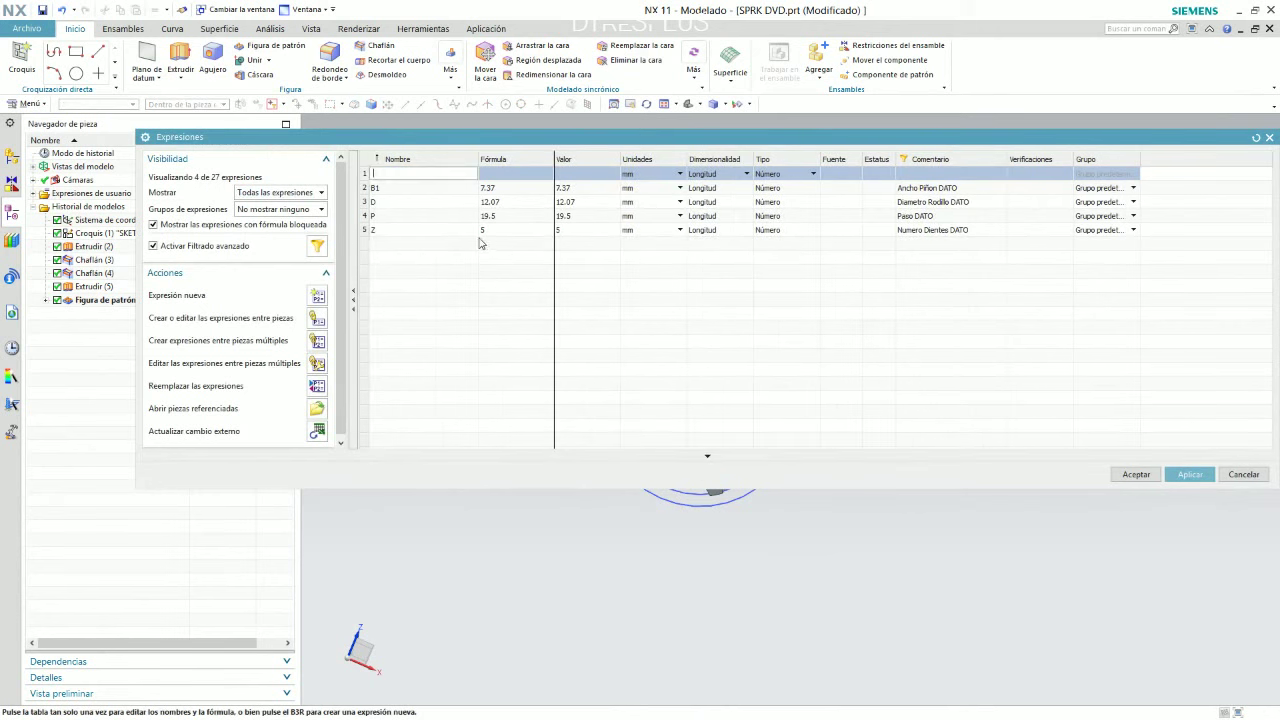
pyautogui.click(490, 230)
pyautogui.write('15')
pyautogui.press('Return')
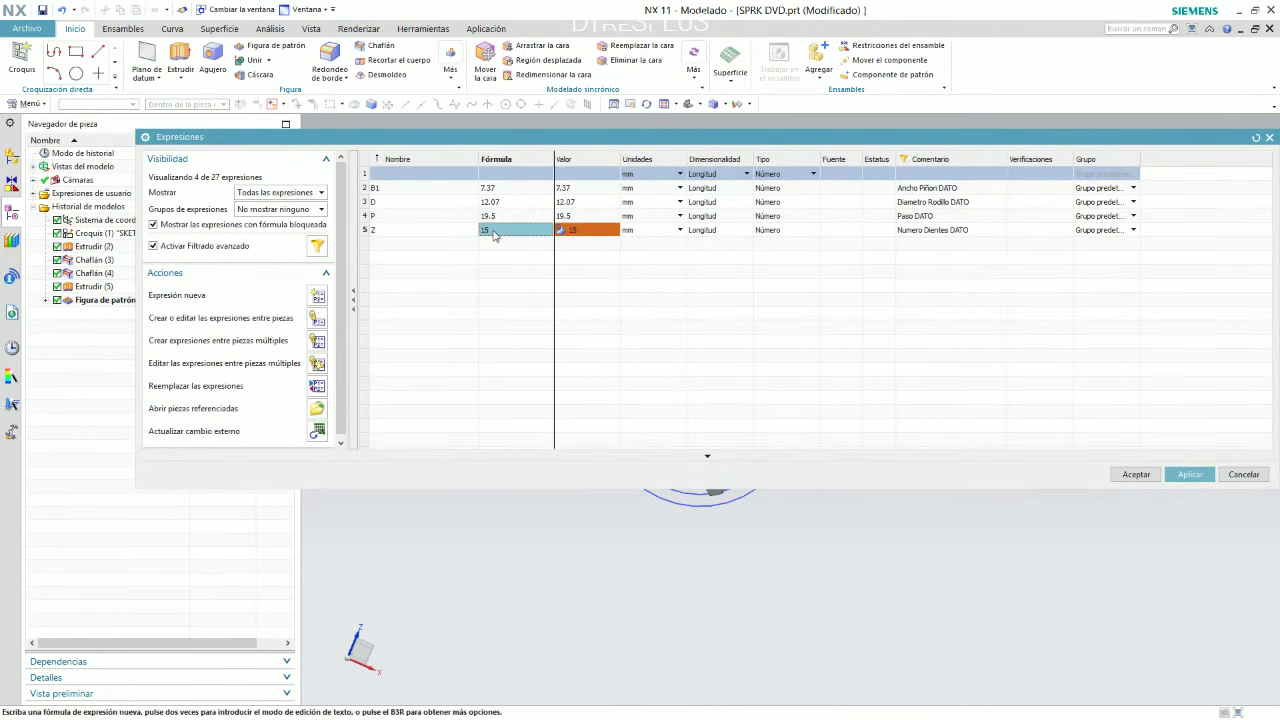
pyautogui.click(1136, 474)
pyautogui.moveTo(805, 315)
pyautogui.mouseDown(button='middle')
pyautogui.moveTo(758, 335)
pyautogui.moveTo(736, 242)
pyautogui.mouseUp(button='middle')
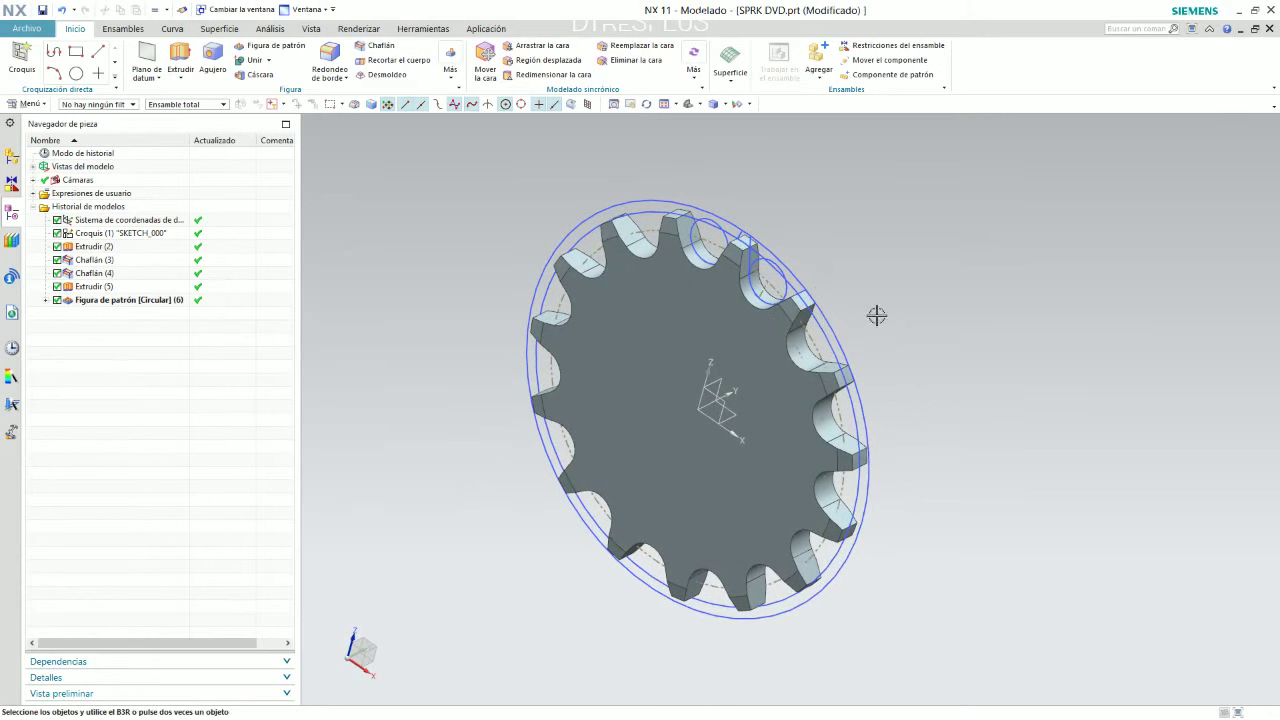
pyautogui.hotkey('alt', 'Tab')
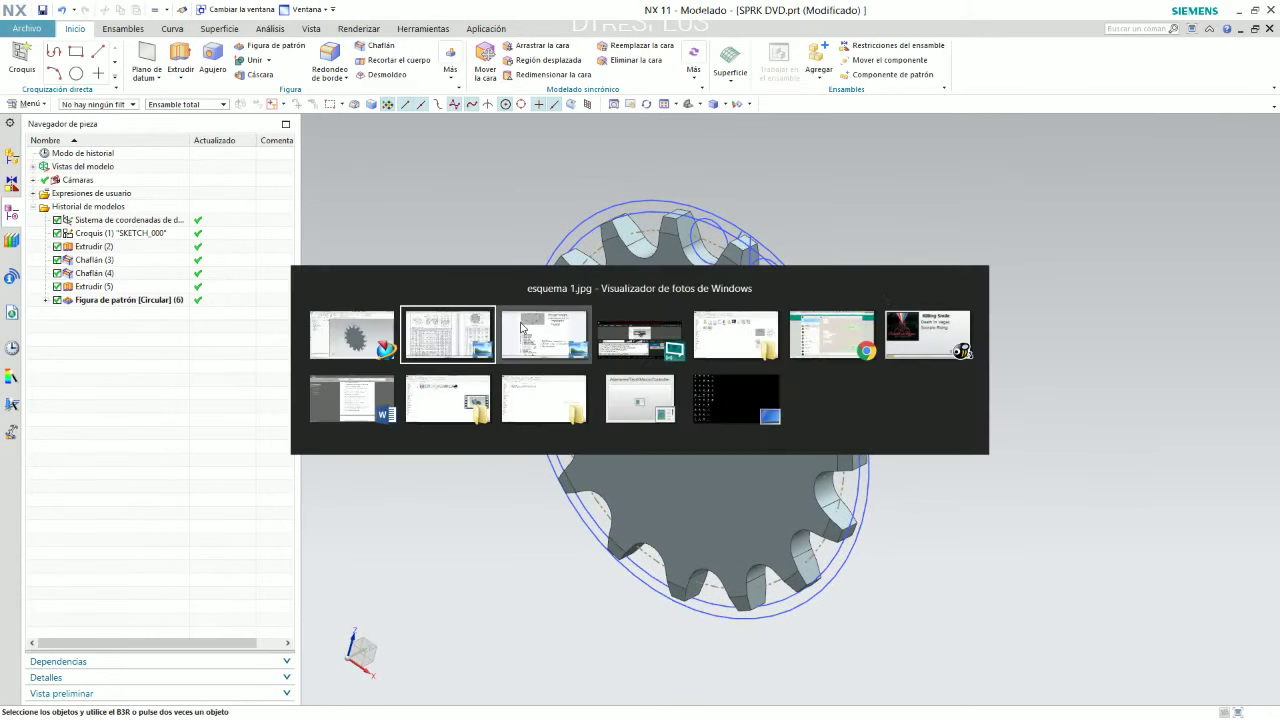
# Step: Enlarge the Pagina_1 chain-table image and pan to the DIMENSIONES table headers
pyautogui.click(460, 330)
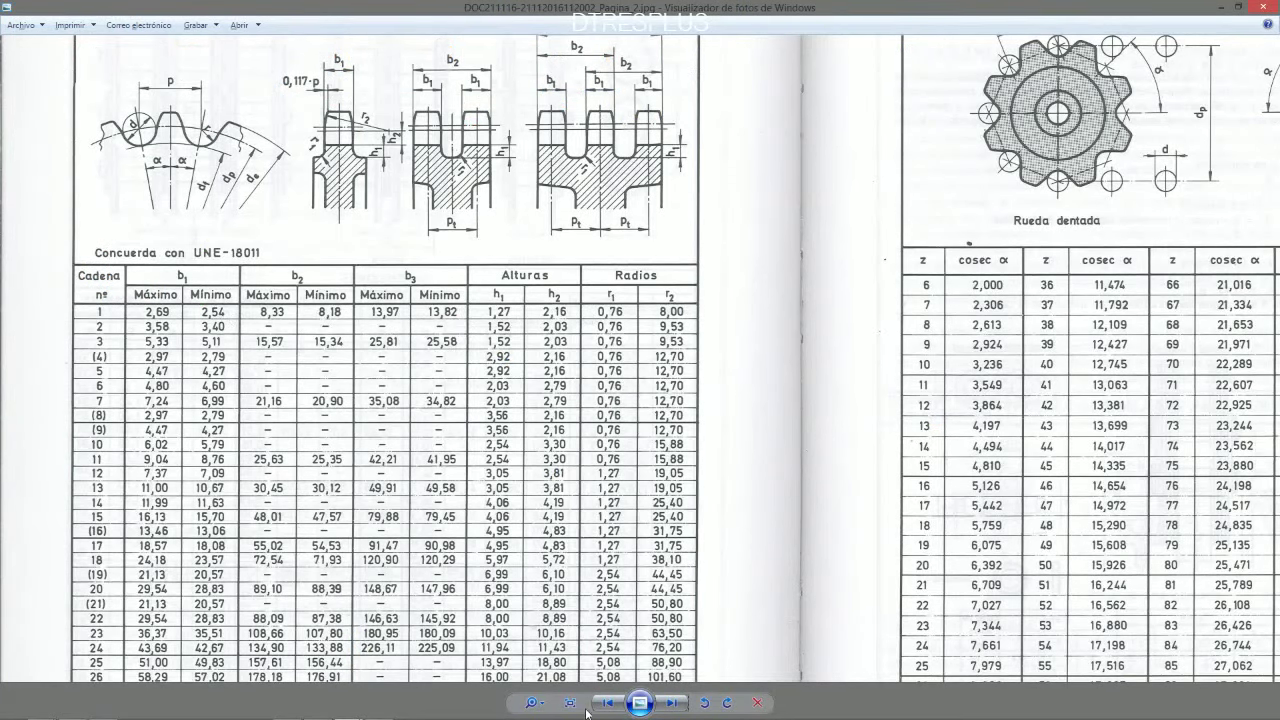
pyautogui.scroll(1, 589, 657)
pyautogui.scroll(1, 766, 371)
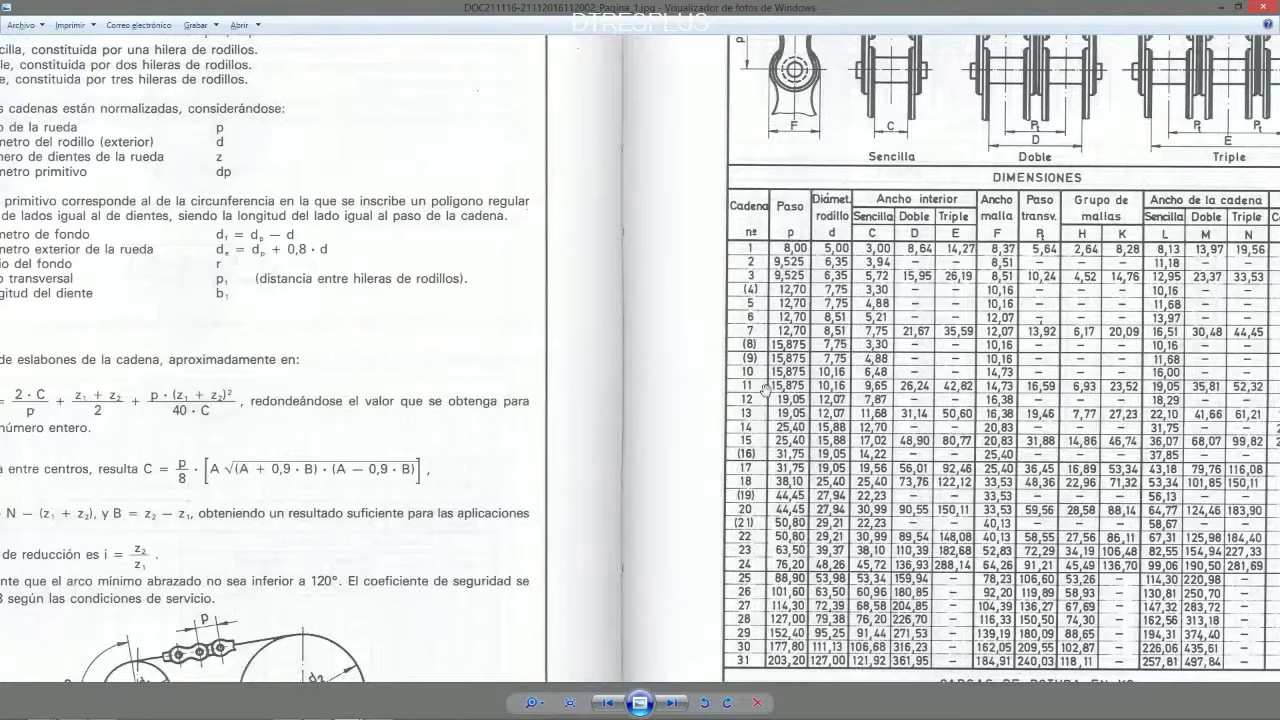
pyautogui.scroll(1, 770, 400)
pyautogui.scroll(1, 700, 385)
pyautogui.scroll(1, 632, 371)
pyautogui.scroll(-2, 632, 371)
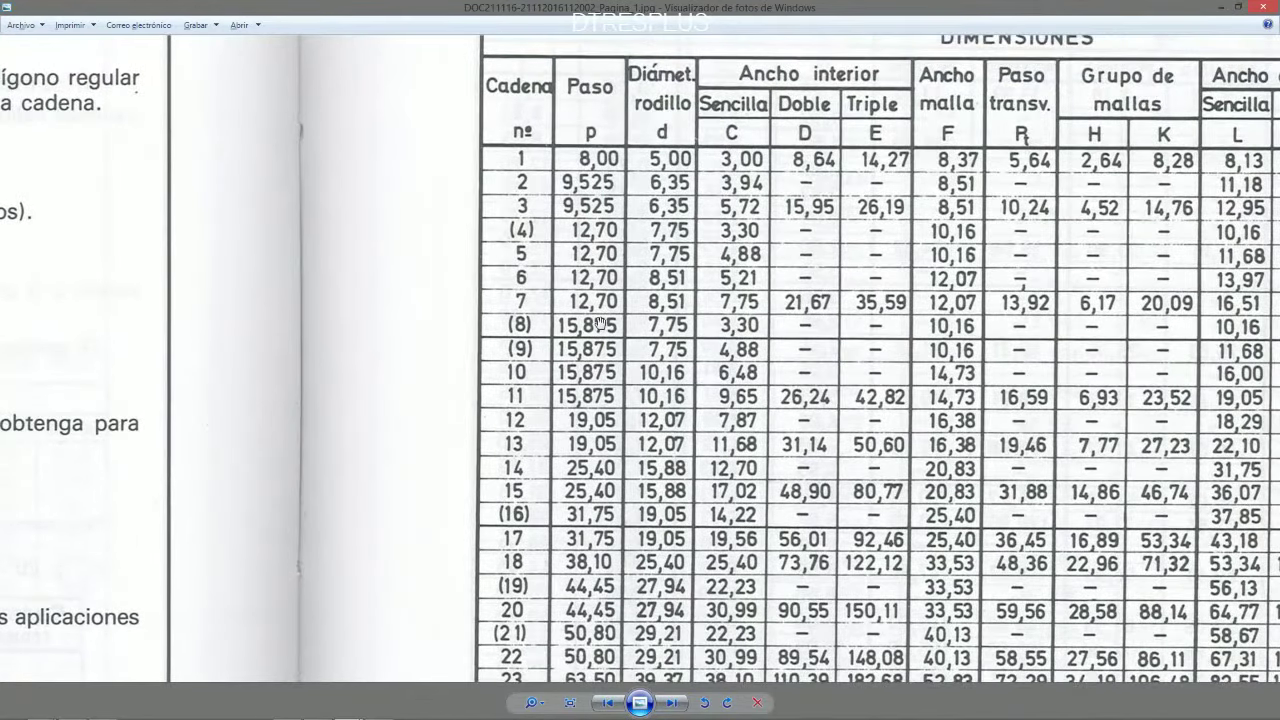
pyautogui.scroll(2, 600, 362)
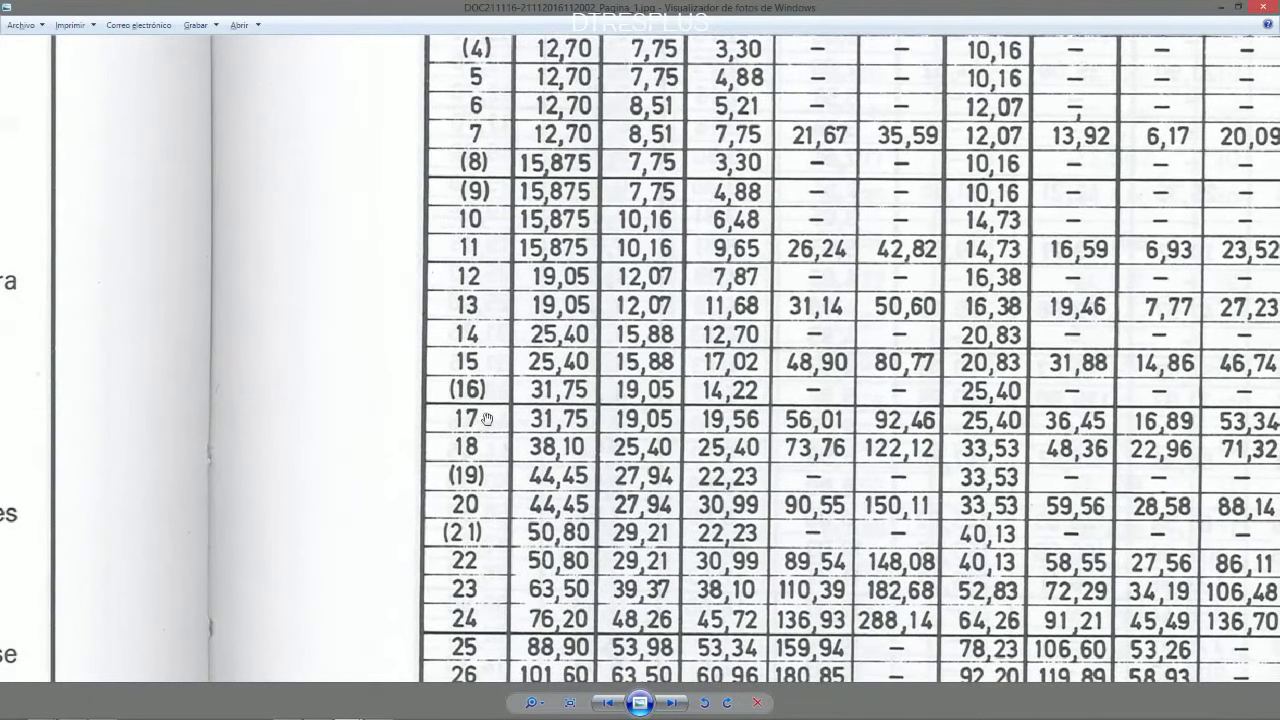
pyautogui.scroll(-1, 596, 428)
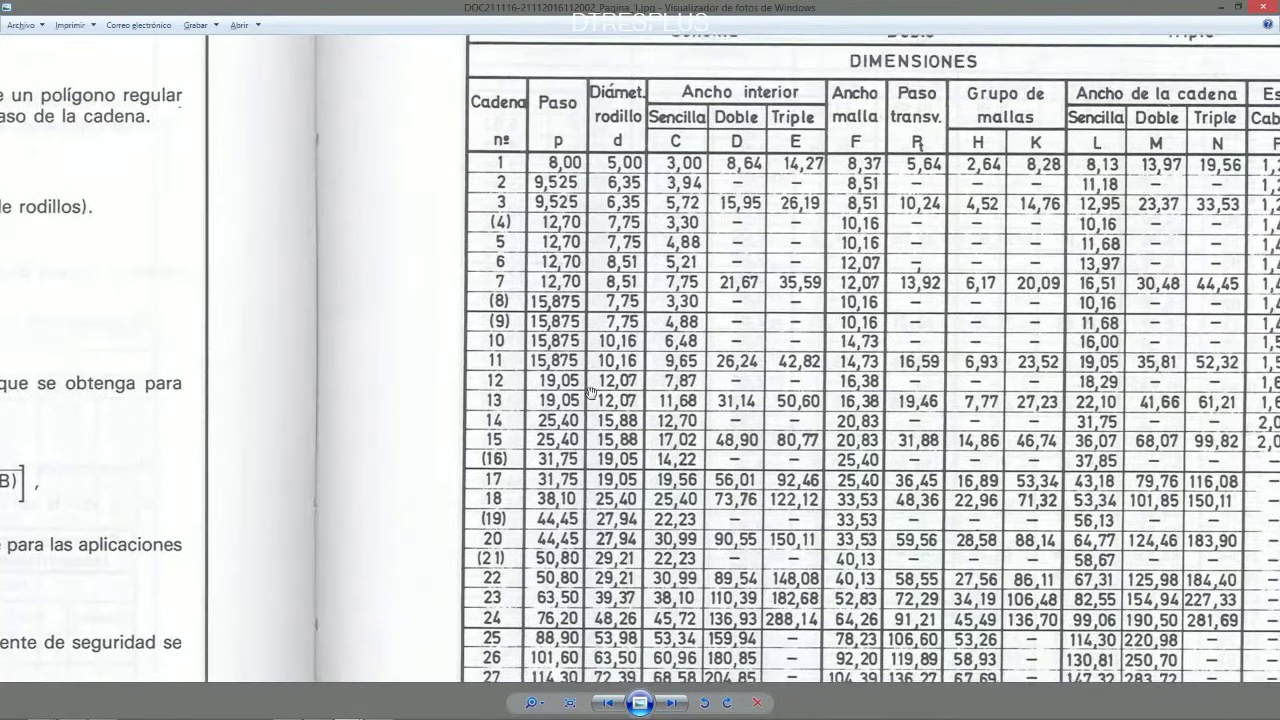
pyautogui.moveTo(601, 329); pyautogui.dragTo(591, 399)
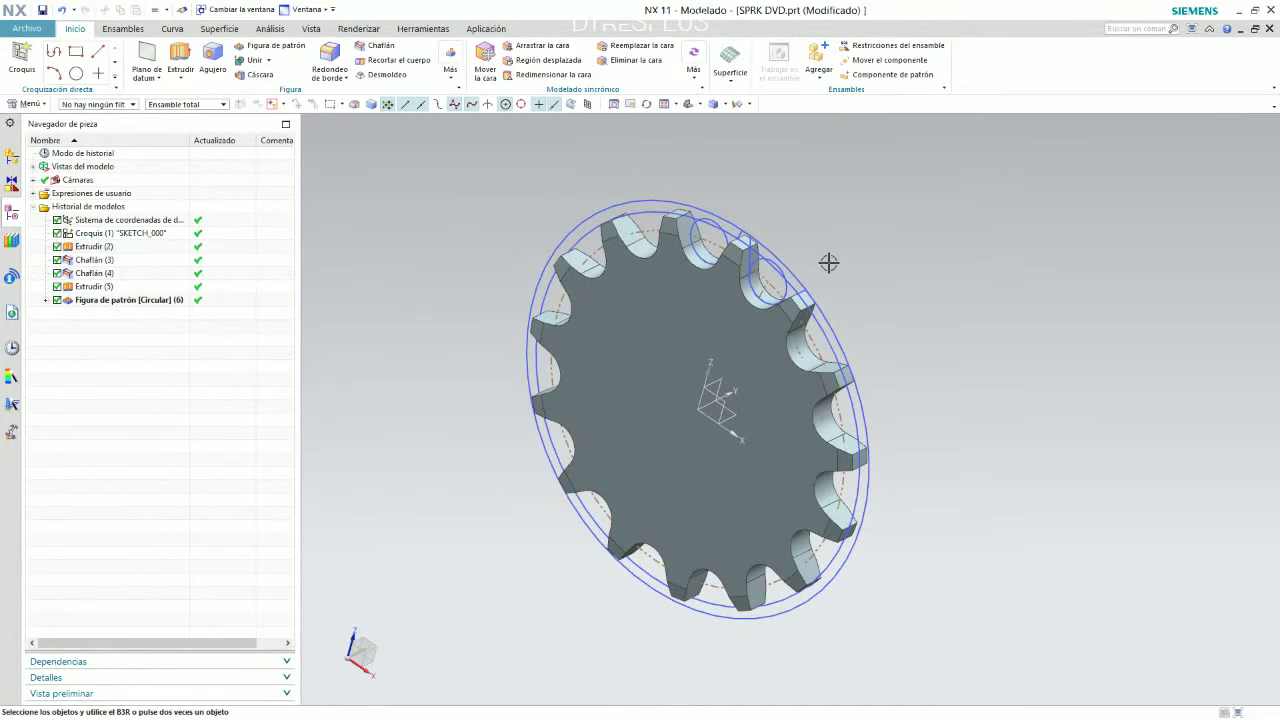
# Step: Enter pitch P 31.75 and roller diameter D 19.05 read from the chain table
pyautogui.hotkey('ctrl', 'e')
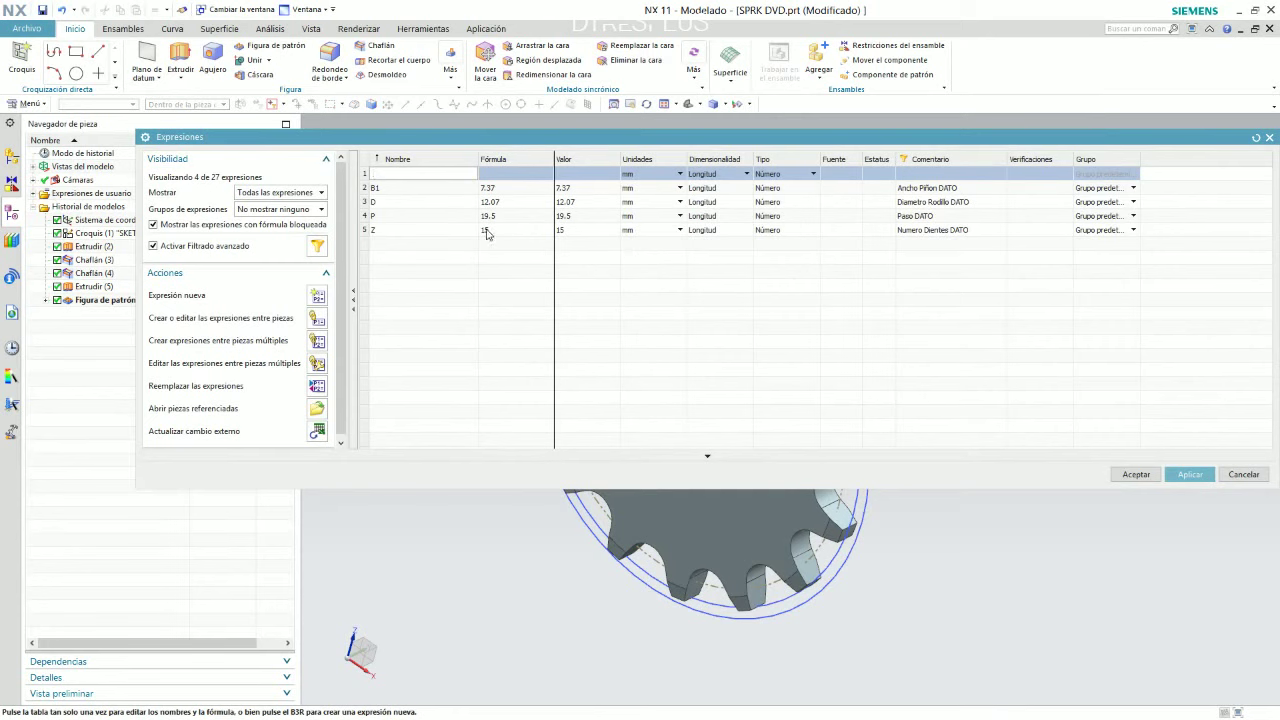
pyautogui.doubleClick(493, 217)
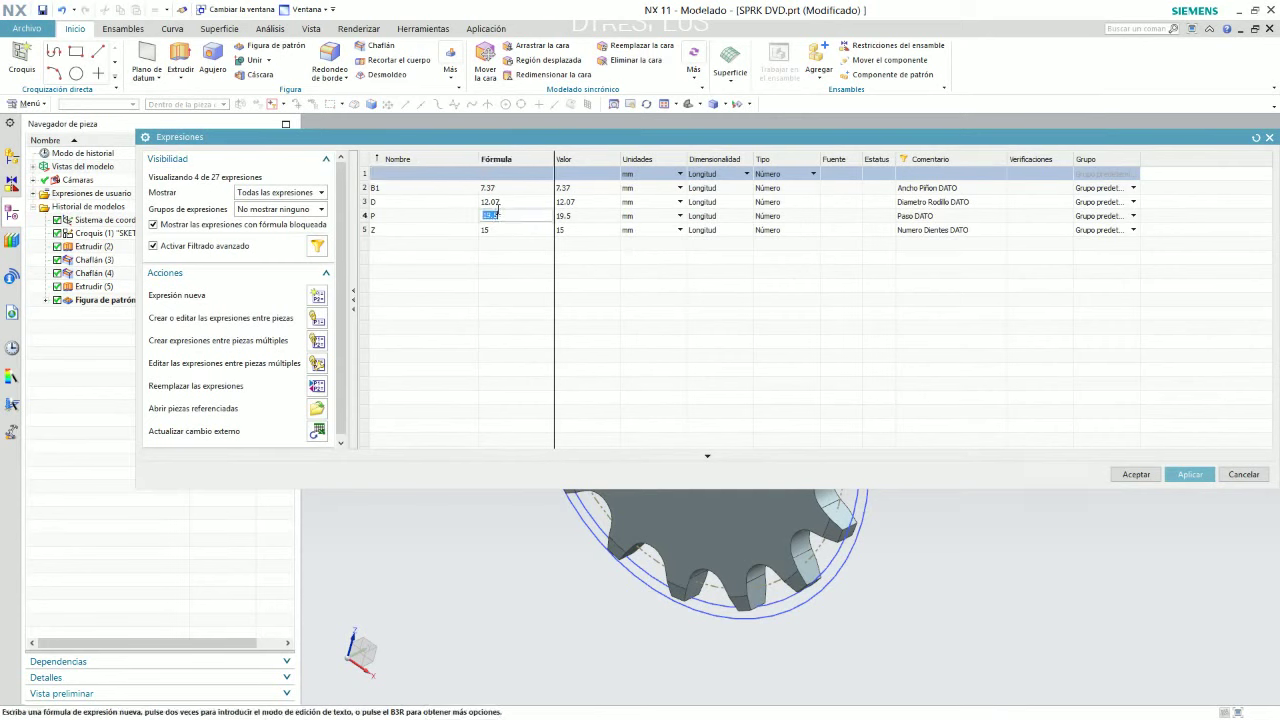
pyautogui.write('12.07')
pyautogui.press('Return')
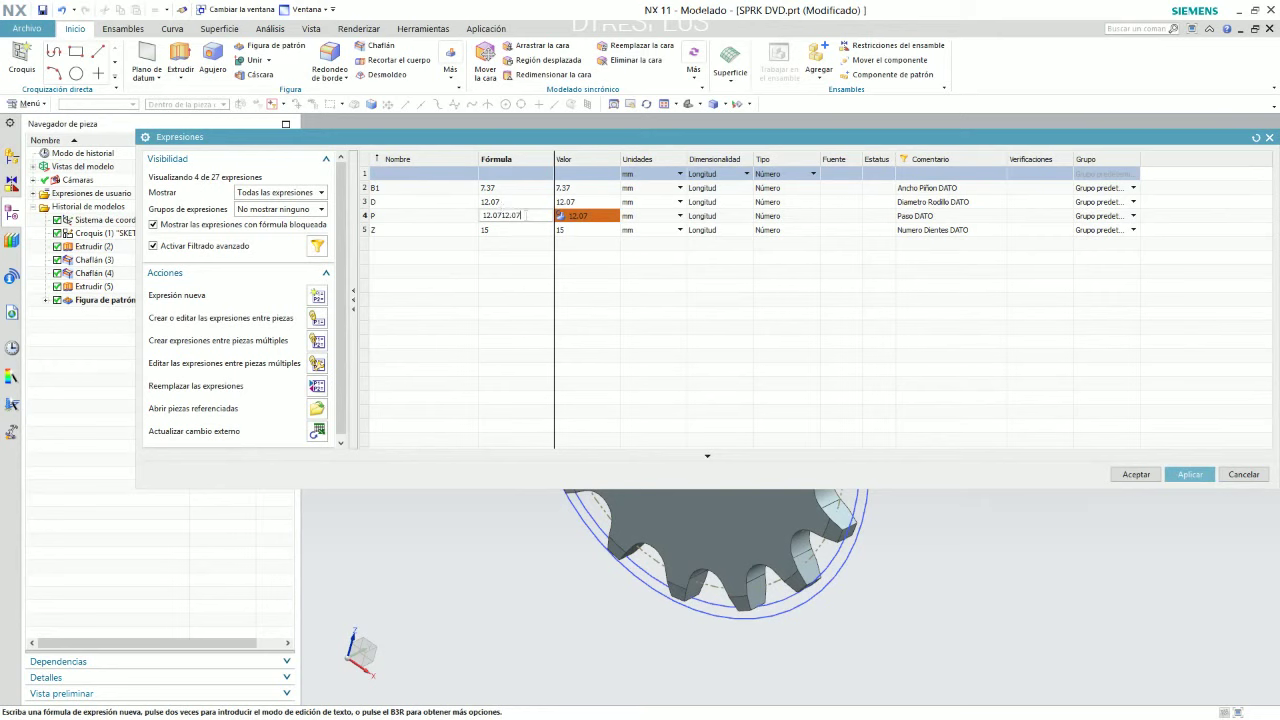
pyautogui.hotkey('ctrl', 'a')
pyautogui.press('Escape')
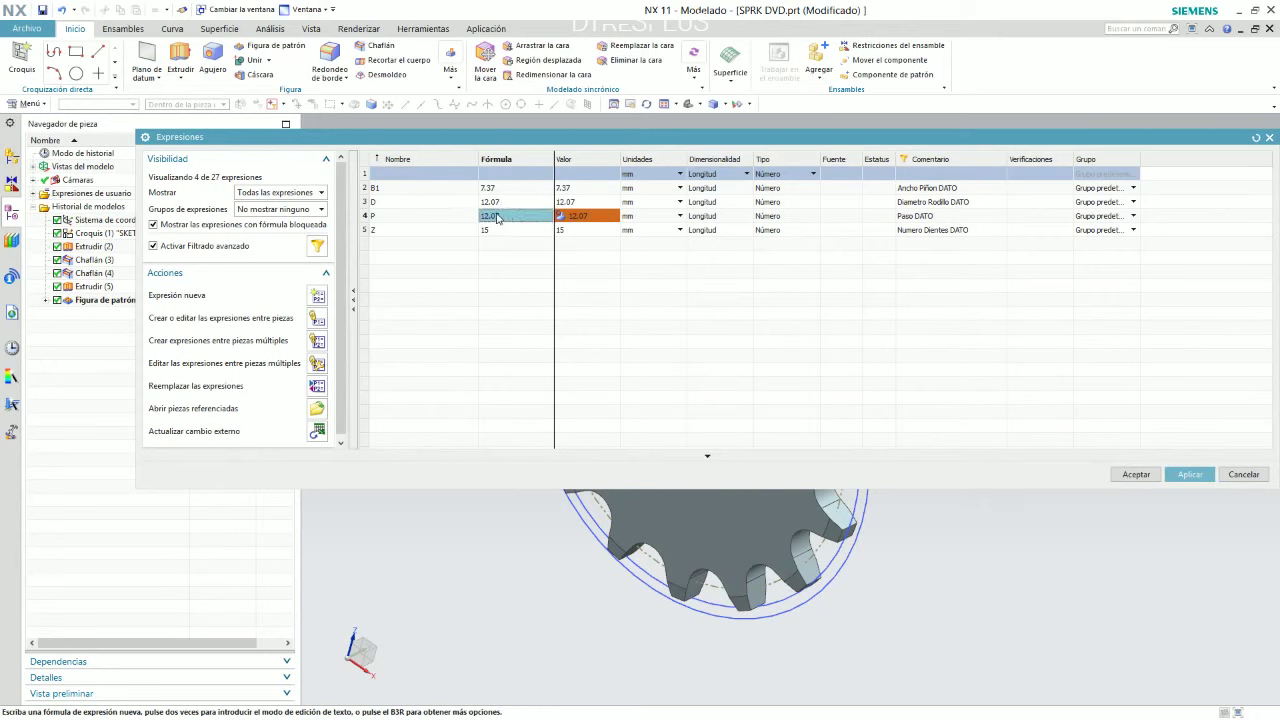
pyautogui.doubleClick(498, 218)
pyautogui.moveTo(508, 217); pyautogui.dragTo(475, 220)
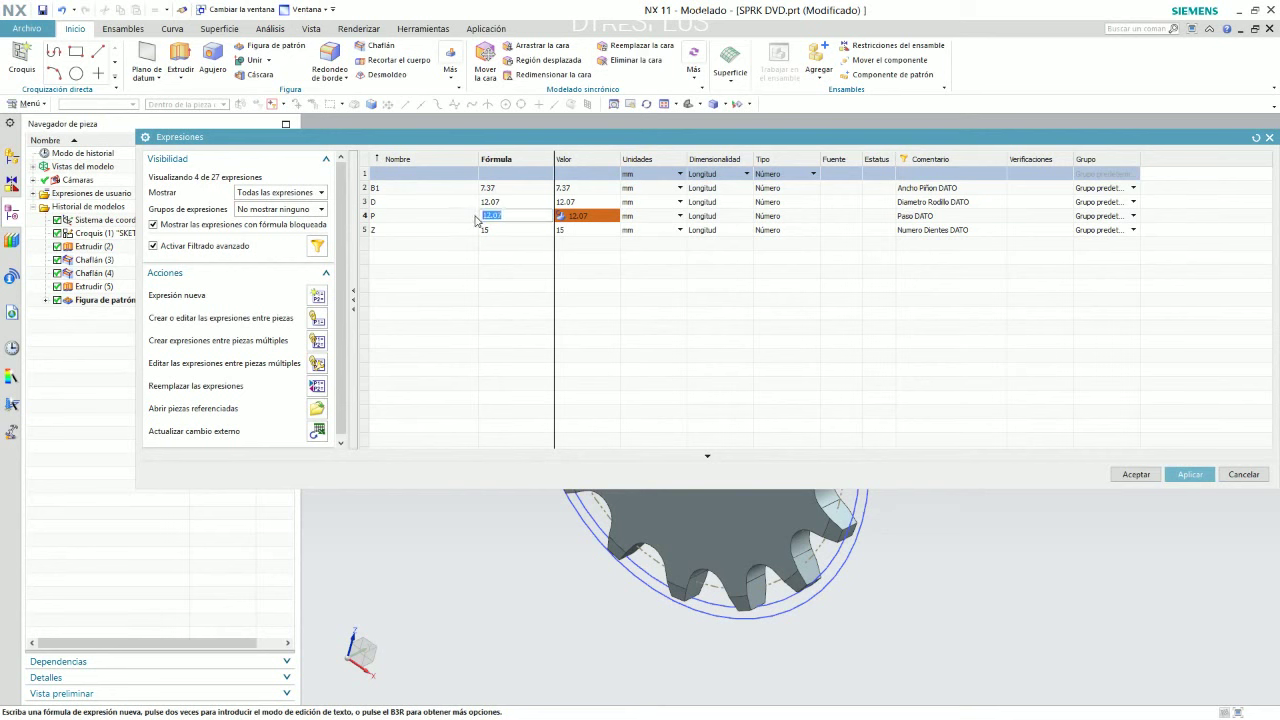
pyautogui.hotkey('alt', 'Tab')
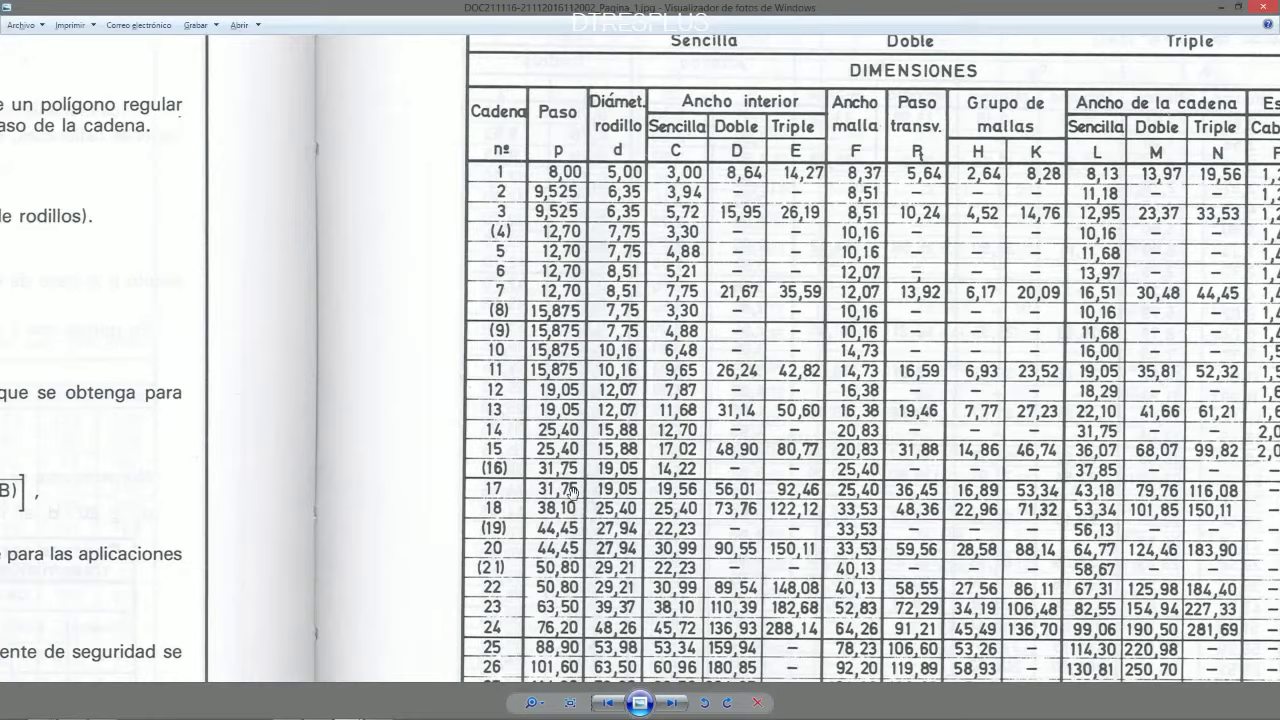
pyautogui.hotkey('alt', 'Tab')
pyautogui.doubleClick(505, 215)
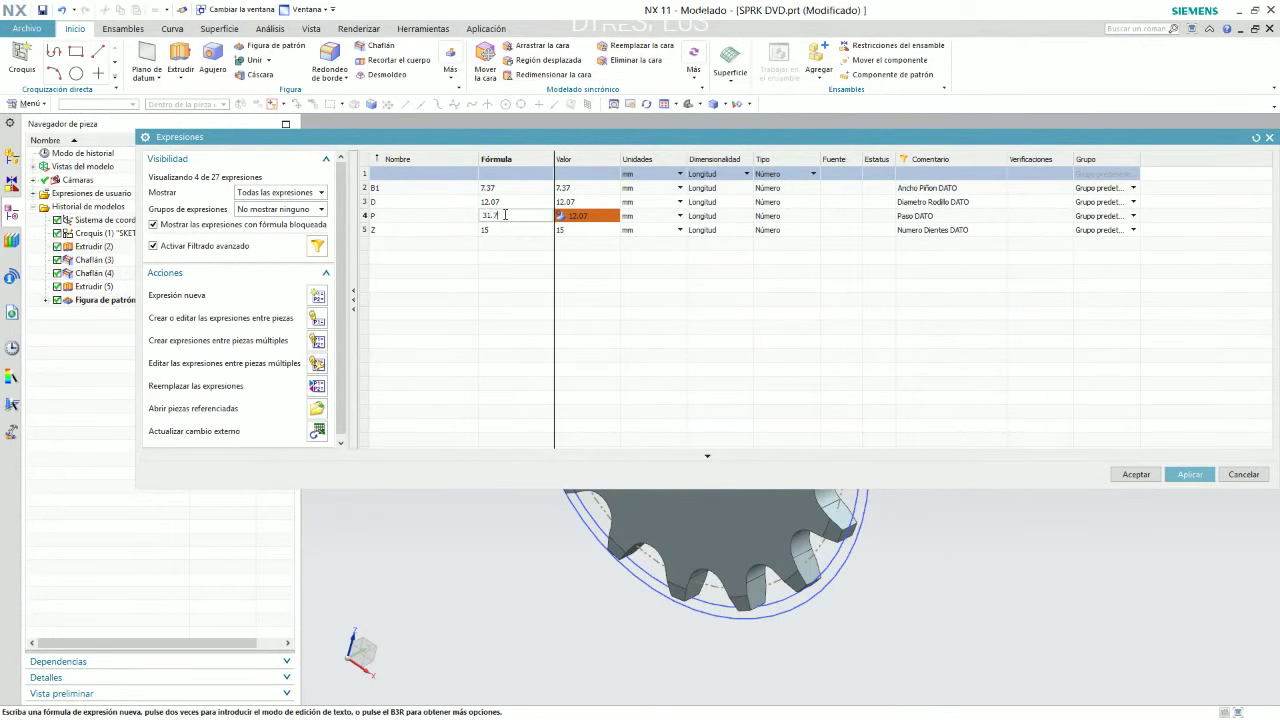
pyautogui.hotkey('alt', 'Tab')
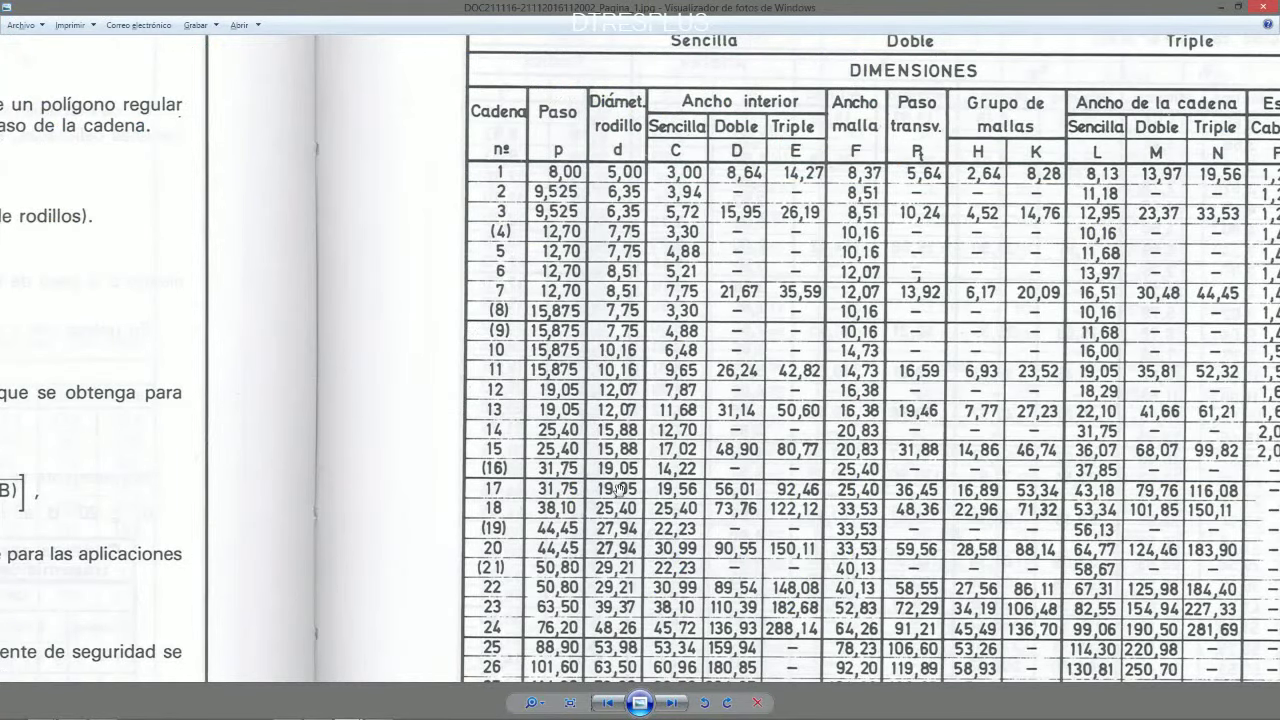
pyautogui.hotkey('alt', 'Tab')
pyautogui.doubleClick(505, 202)
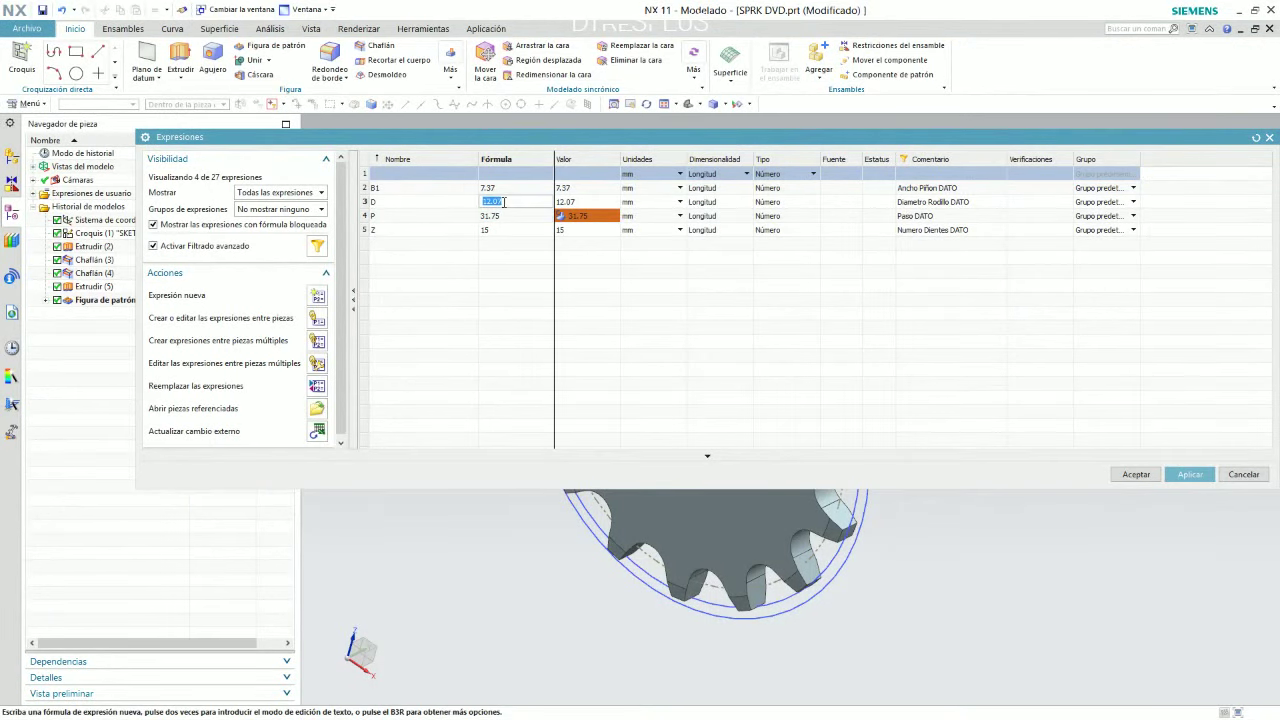
pyautogui.write('19.05')
pyautogui.press('Return')
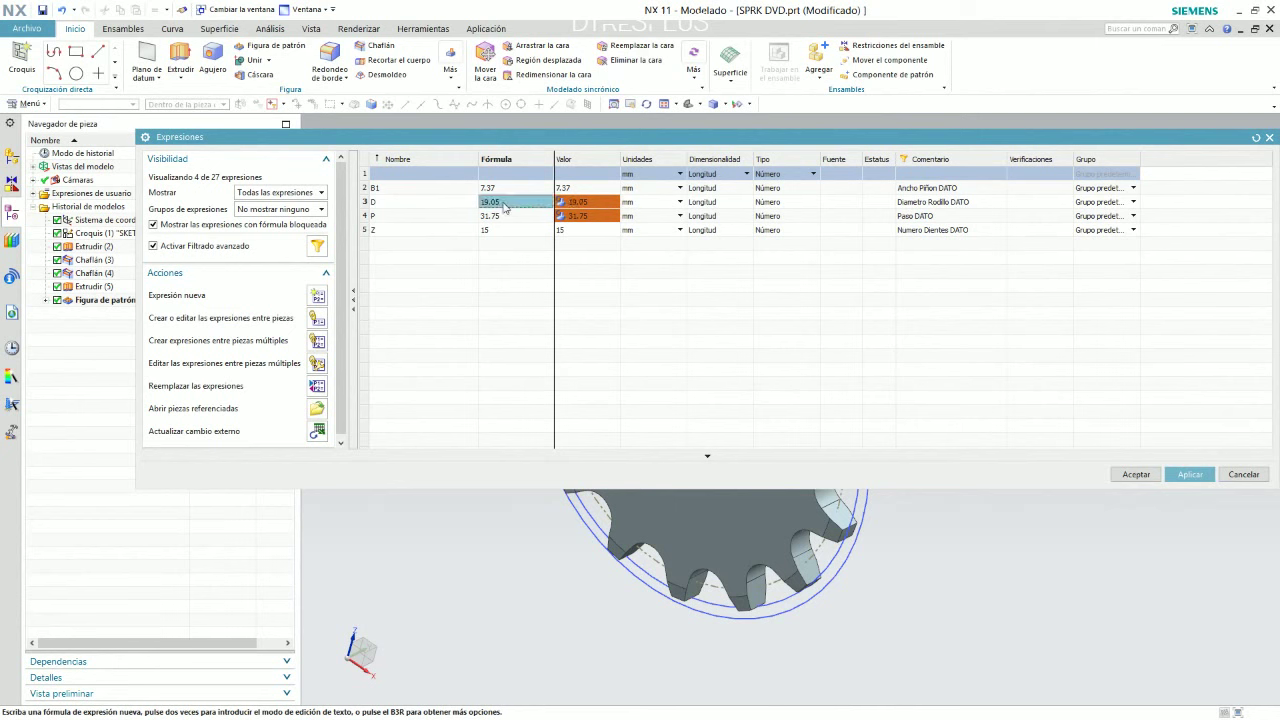
# Step: Read width B1 18.57 from the next table page, enter it, and rebuild the sprocket
pyautogui.doubleClick(497, 189)
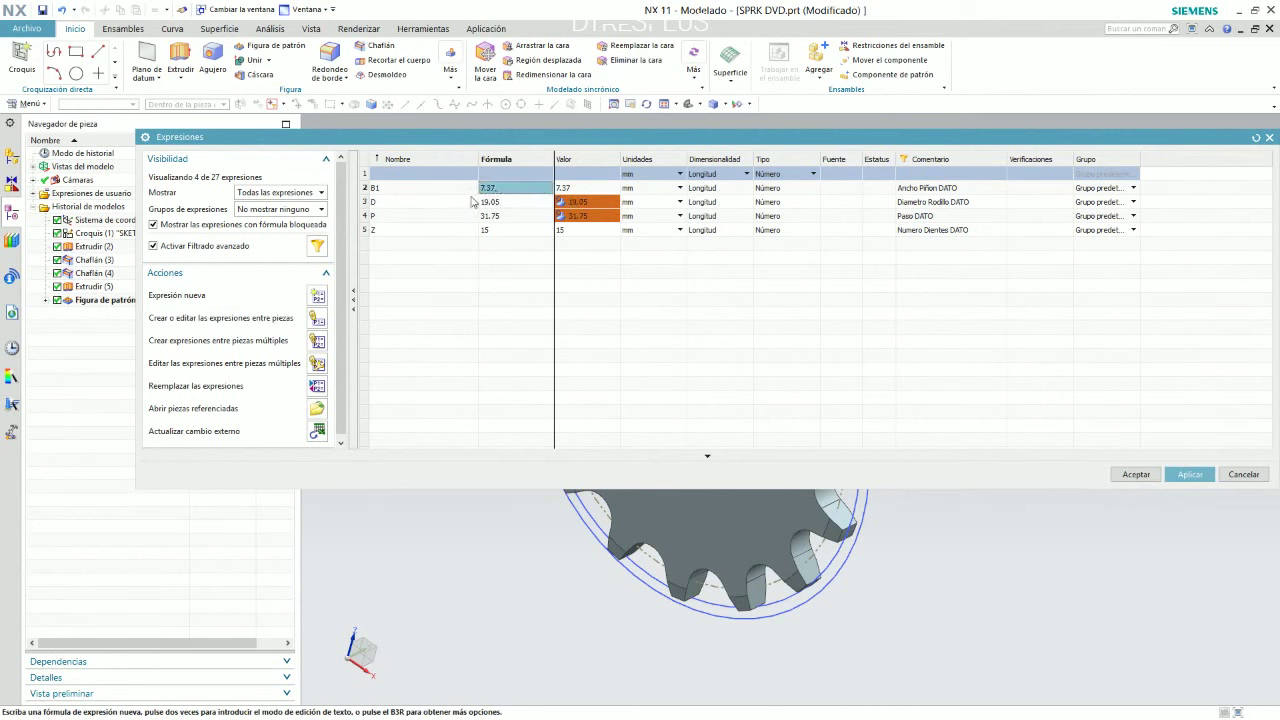
pyautogui.hotkey('alt', 'Tab')
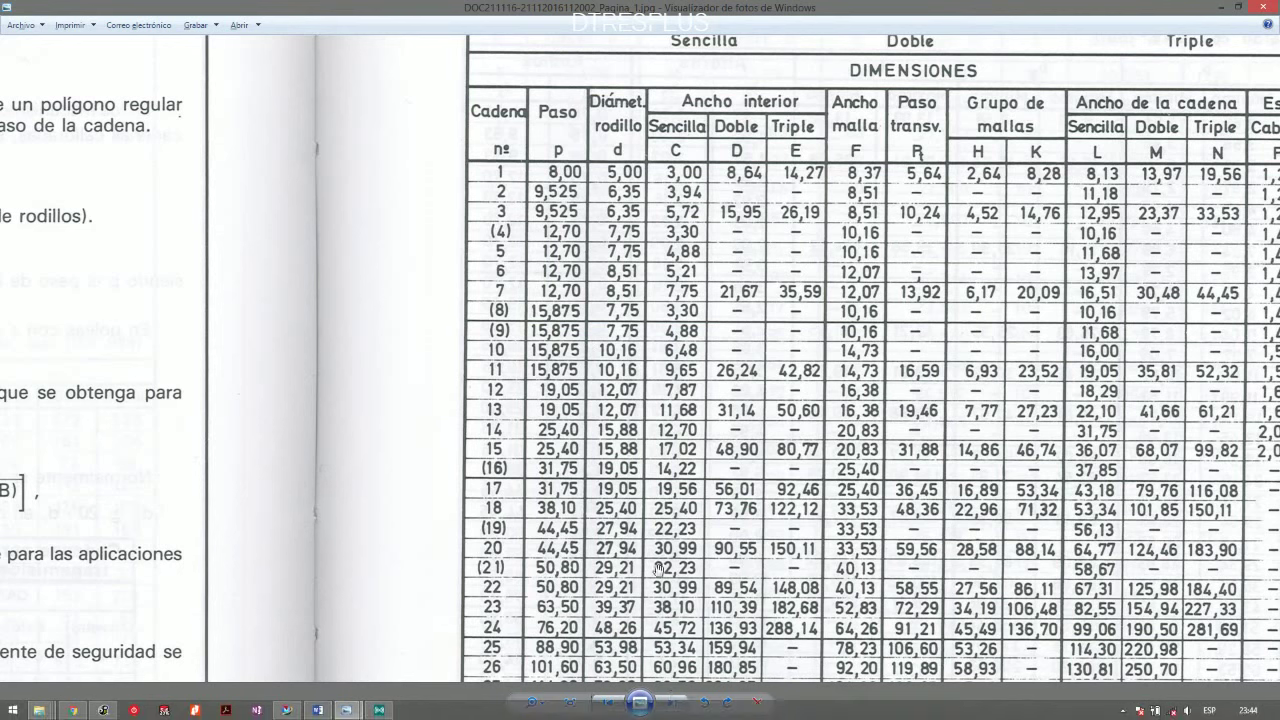
pyautogui.scroll(-1, 628, 395)
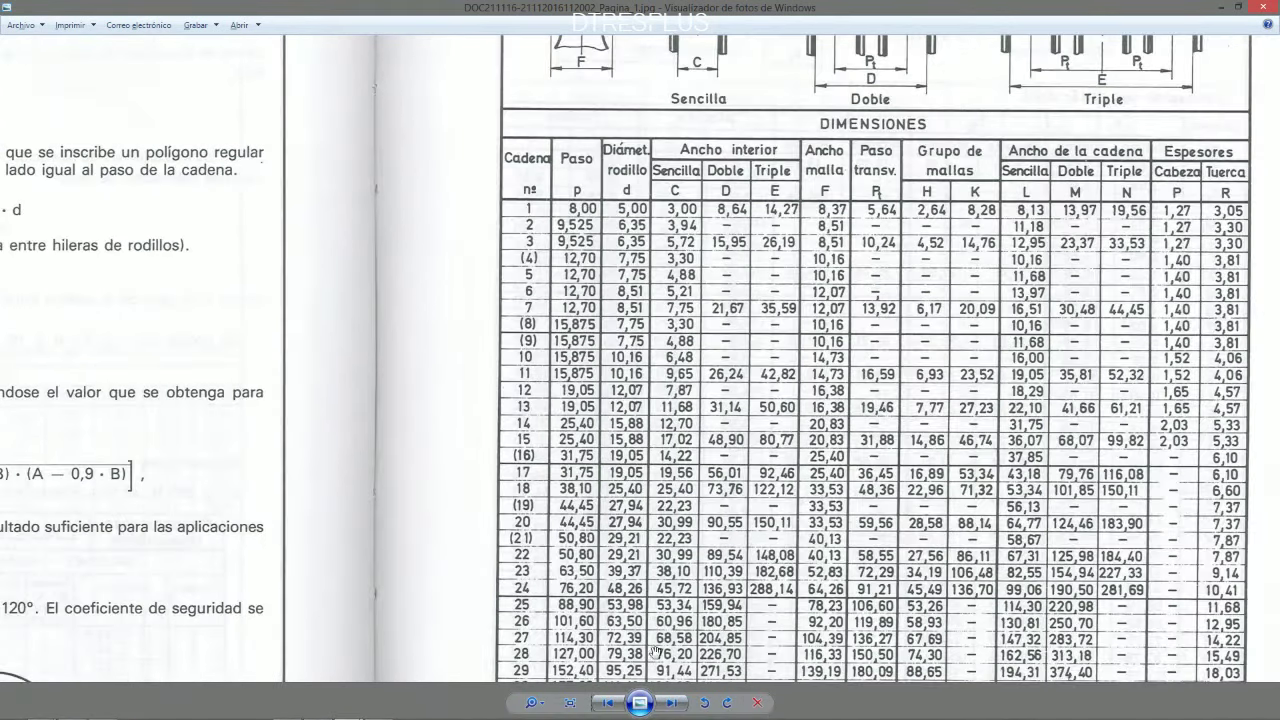
pyautogui.click(677, 703)
pyautogui.scroll(2, 228, 393)
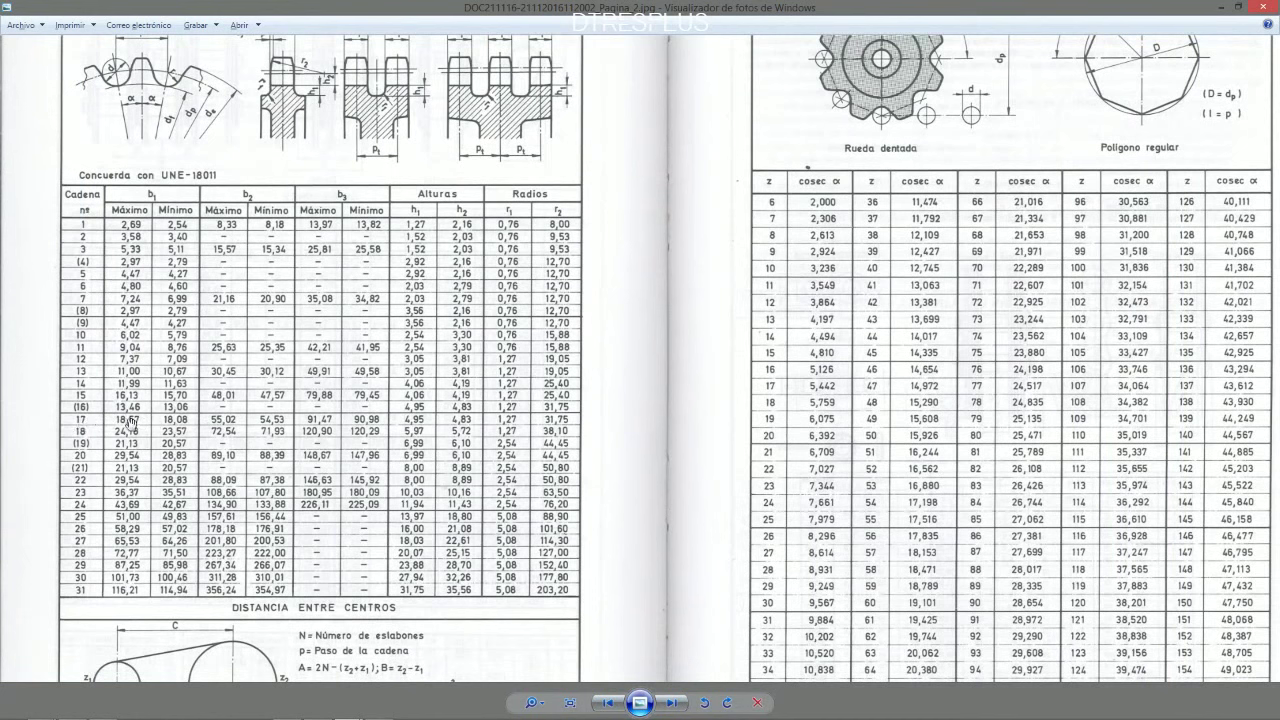
pyautogui.hotkey('alt', 'Tab')
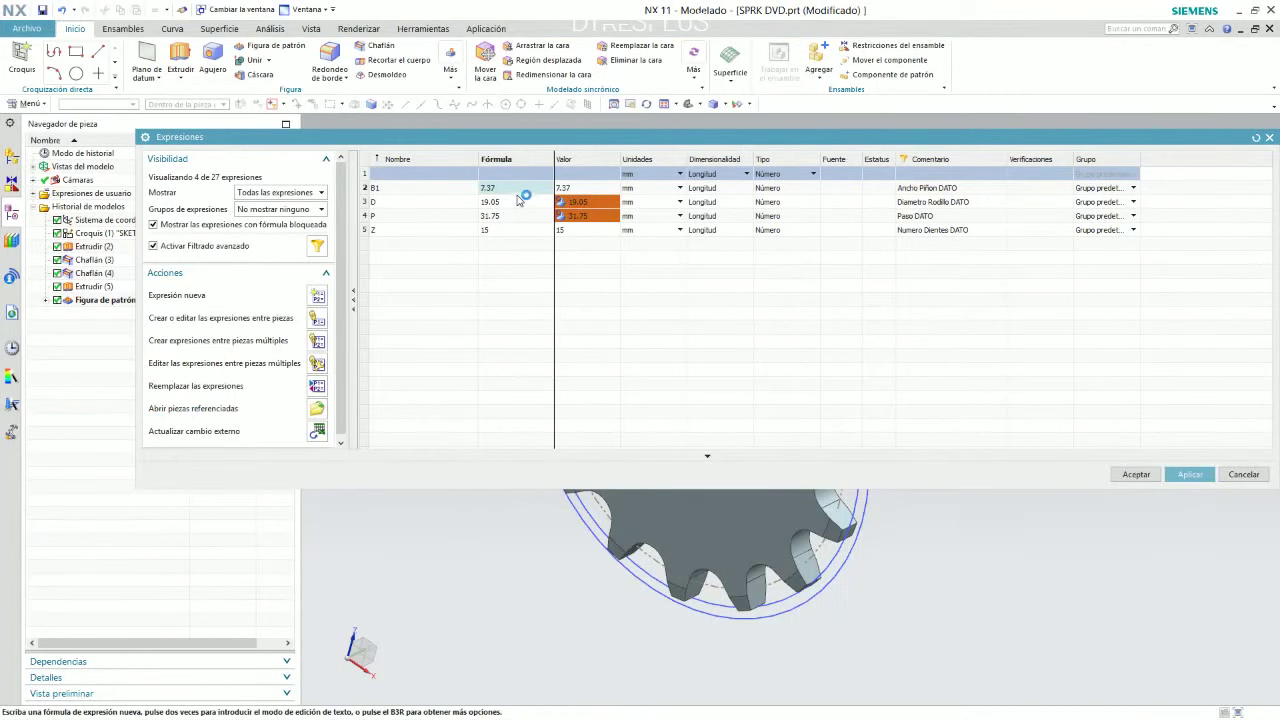
pyautogui.doubleClick(513, 189)
pyautogui.write('18.57')
pyautogui.press('Return')
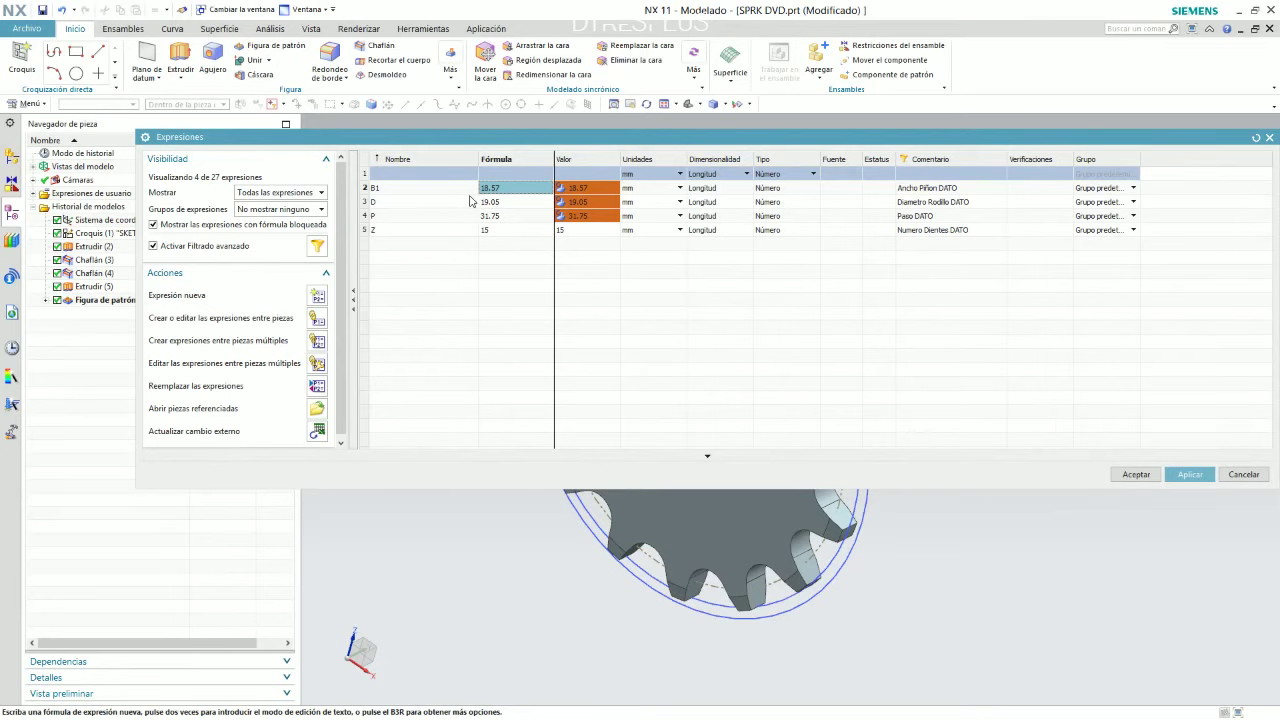
pyautogui.click(1148, 474)
pyautogui.scroll(-3, 837, 603)
pyautogui.moveTo(837, 603)
pyautogui.mouseDown(button='middle')
pyautogui.moveTo(733, 367)
pyautogui.moveTo(1022, 367)
pyautogui.mouseUp(button='middle')
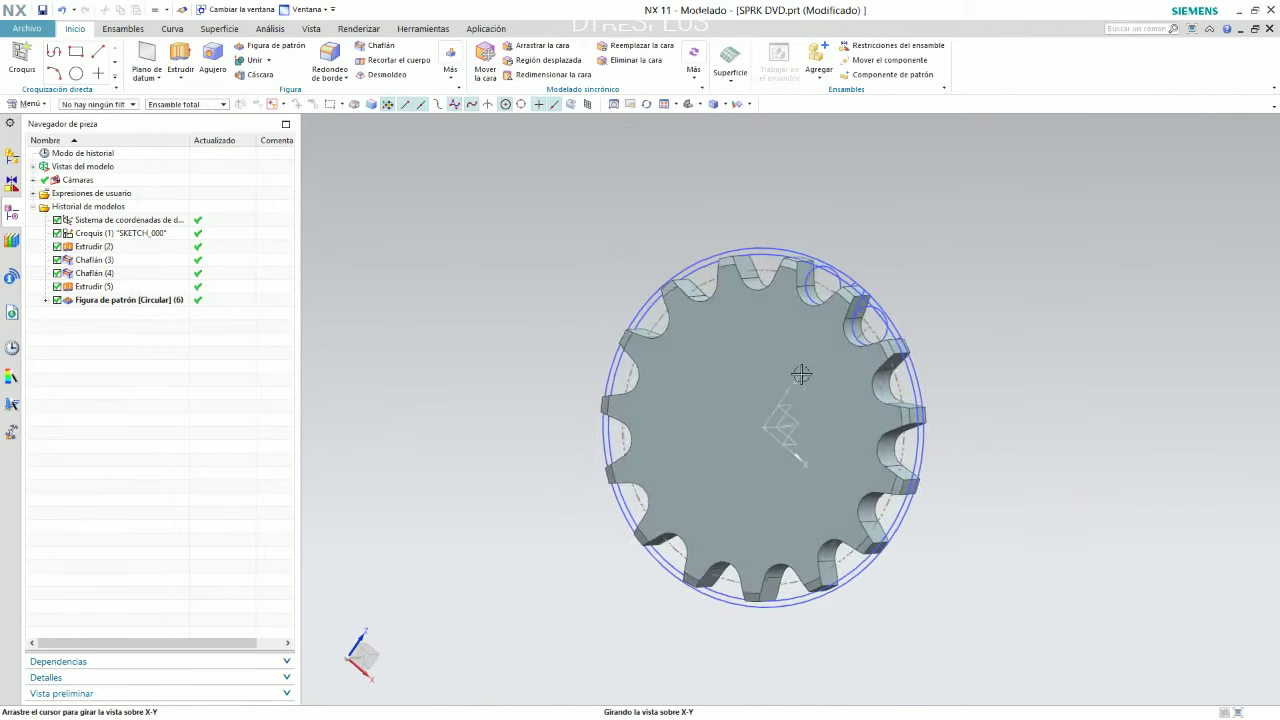
# Step: Set Z to 10 and update the sprocket with the new chain data
pyautogui.hotkey('ctrl', 'e')
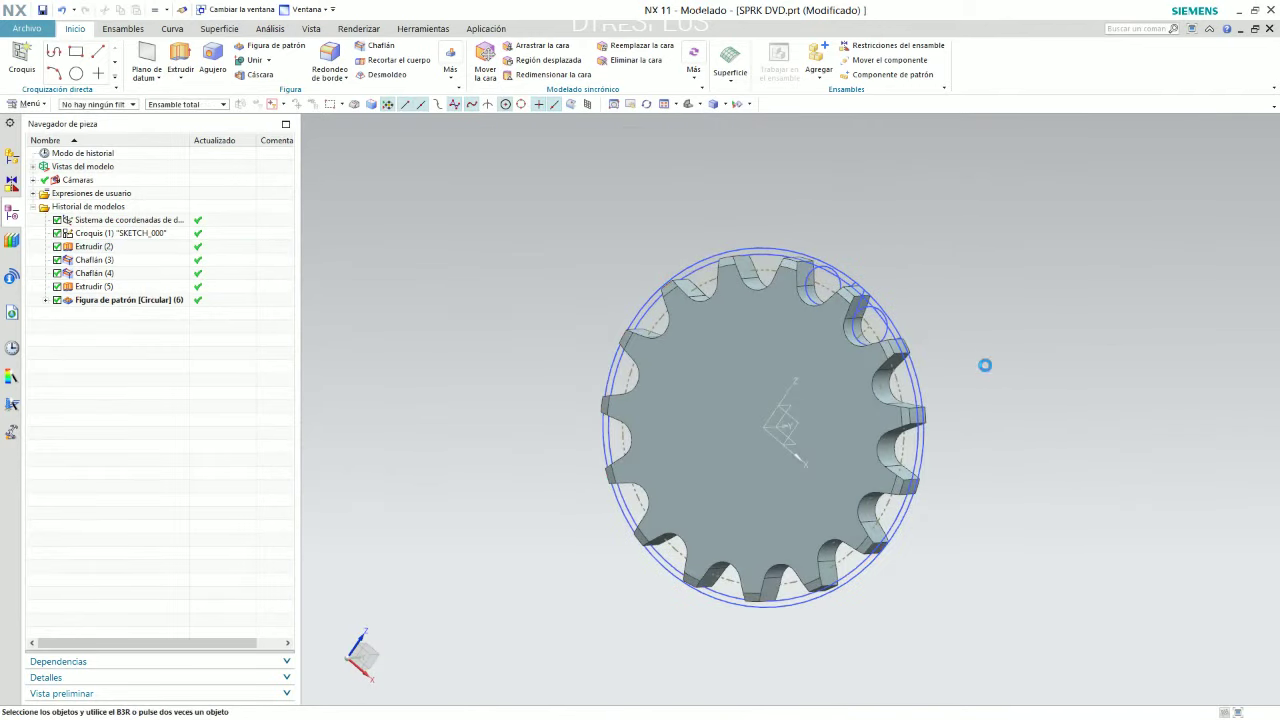
pyautogui.click(503, 230)
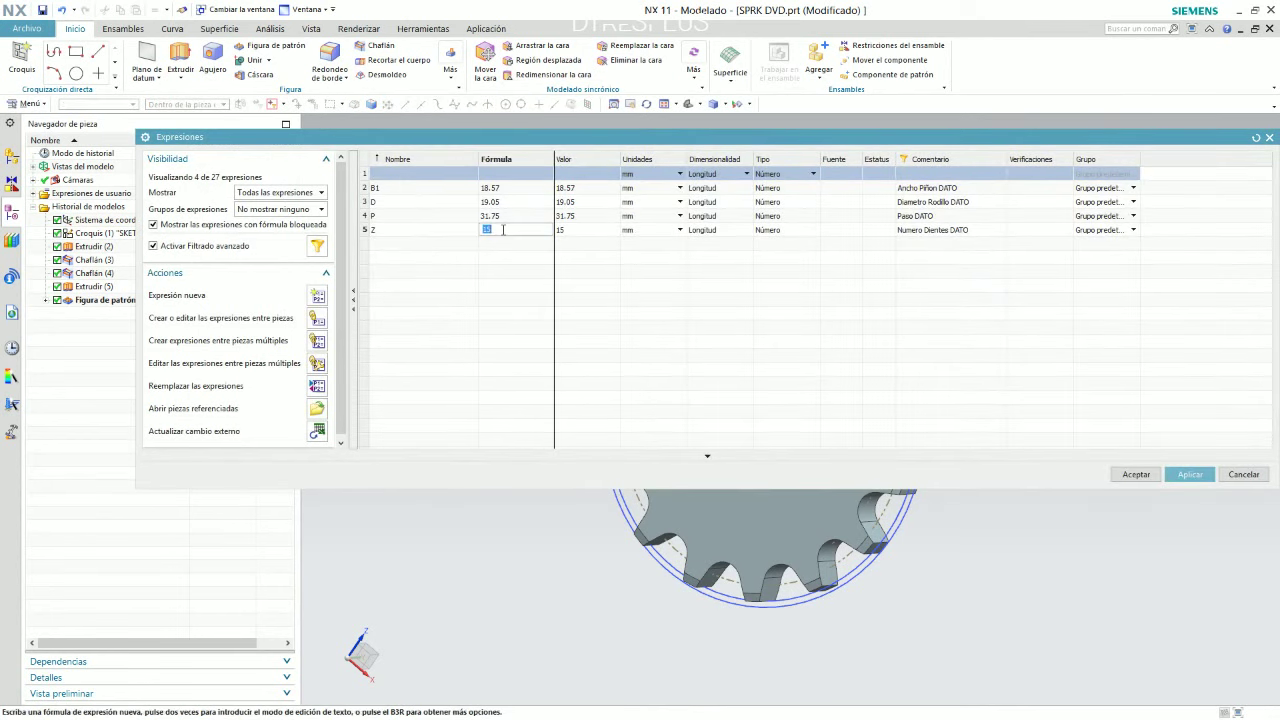
pyautogui.write('10')
pyautogui.press('Return')
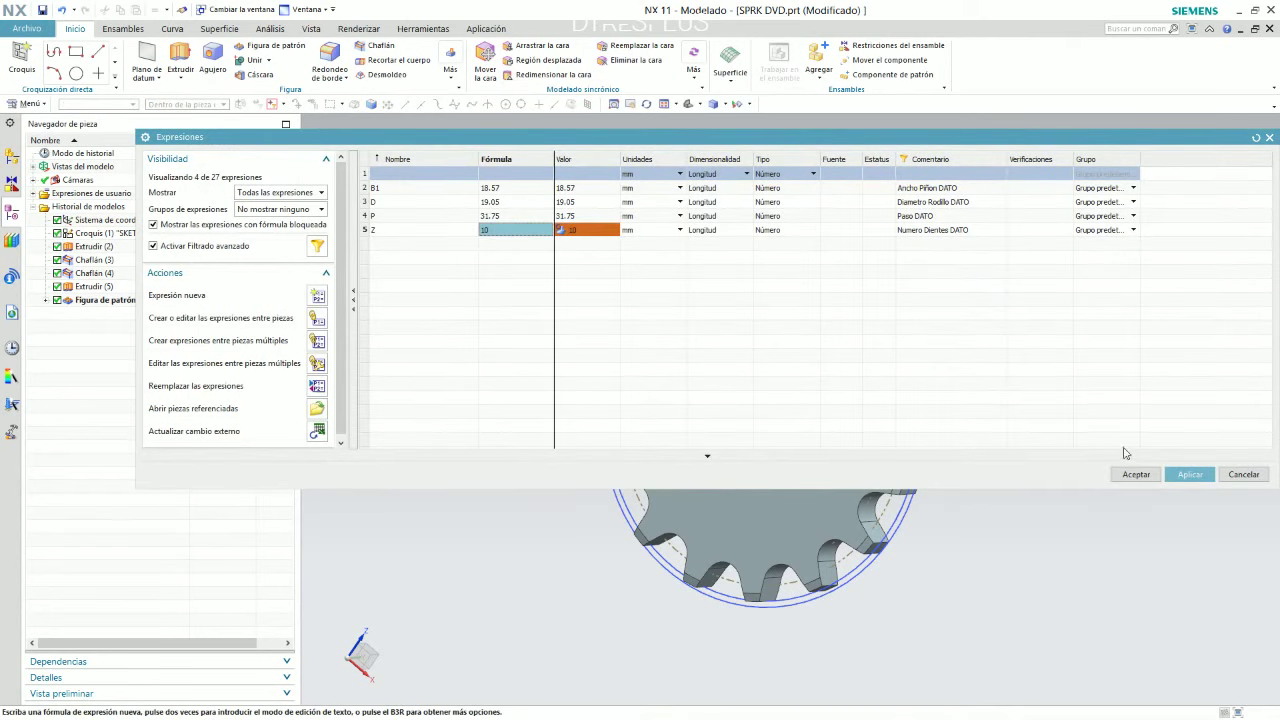
pyautogui.click(1134, 474)
pyautogui.moveTo(808, 354)
pyautogui.mouseDown(button='middle')
pyautogui.moveTo(764, 366)
pyautogui.moveTo(871, 360)
pyautogui.mouseUp(button='middle')
pyautogui.scroll(2, 893, 342)
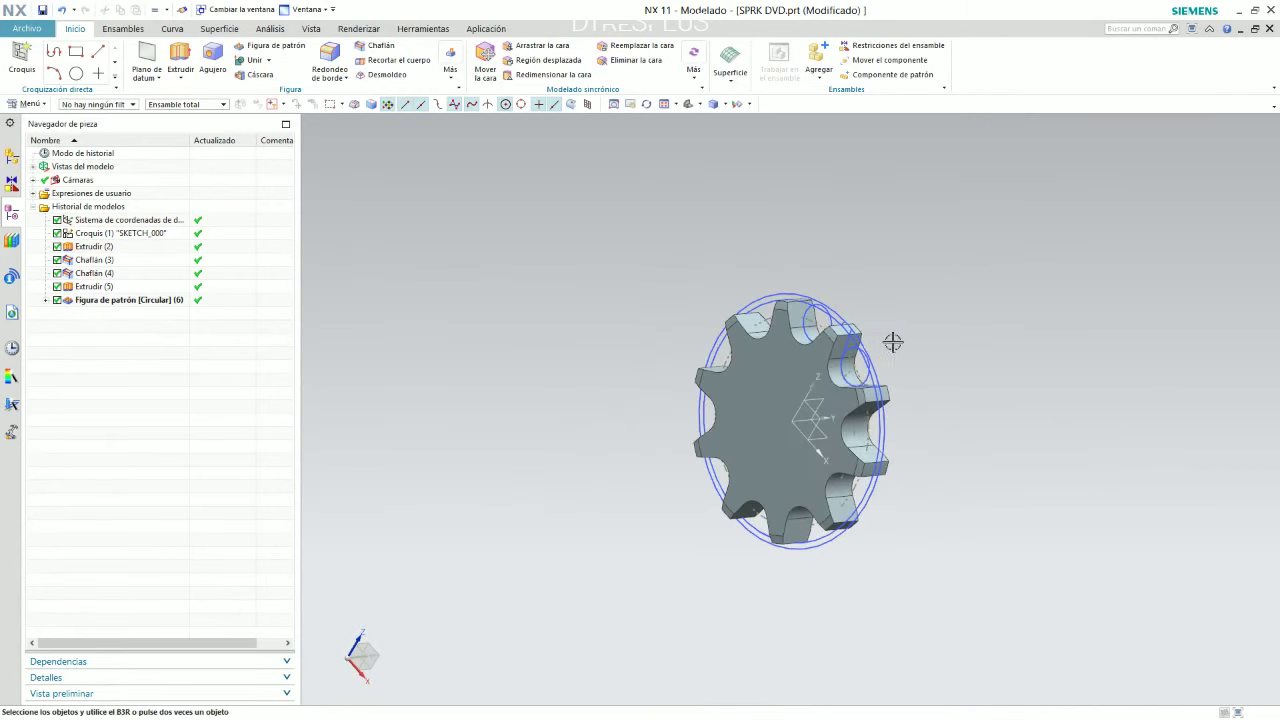
# Step: Set Z to 30 and regenerate the sprocket with 30 teeth
pyautogui.hotkey('ctrl', 'e')
pyautogui.click(498, 230)
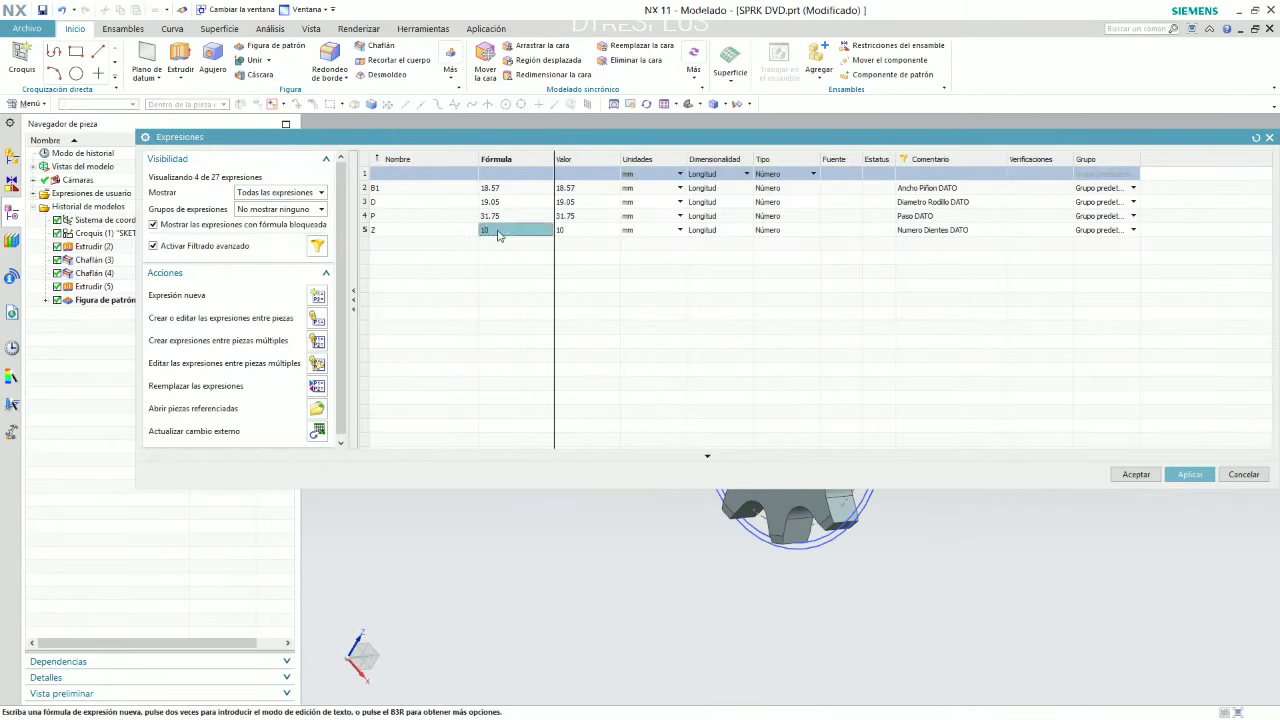
pyautogui.write('30')
pyautogui.press('Return')
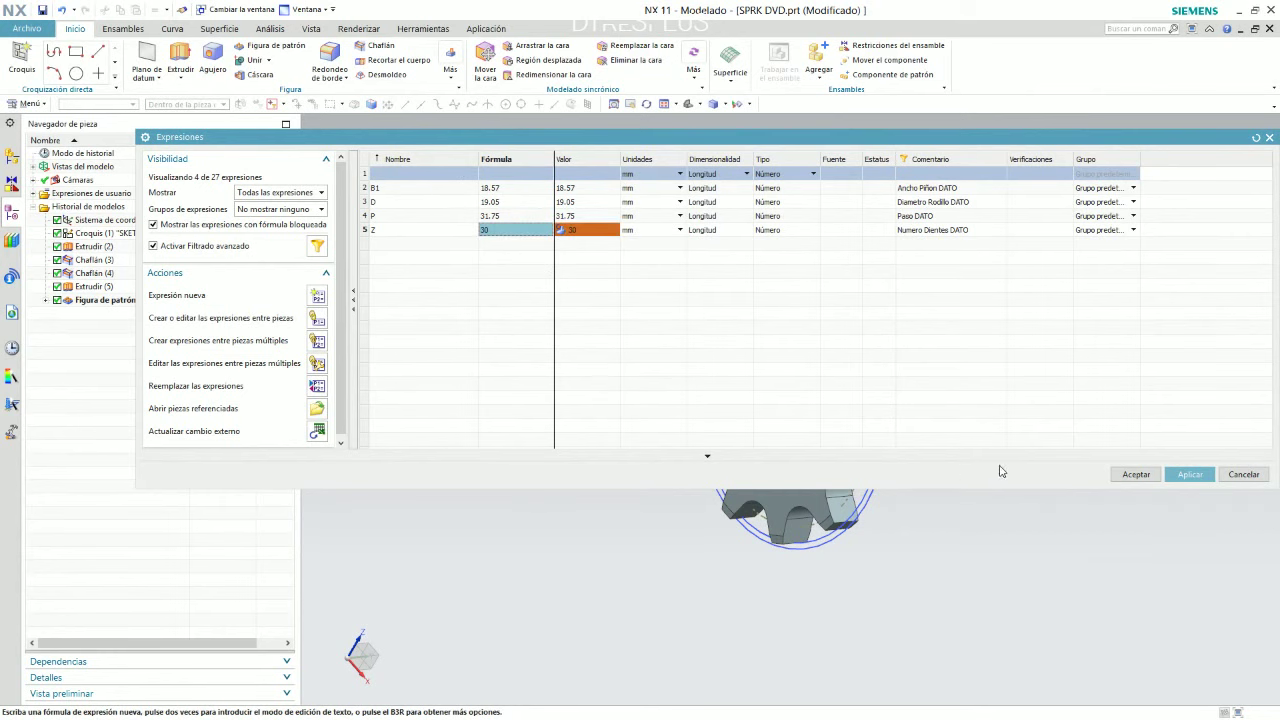
pyautogui.click(1136, 474)
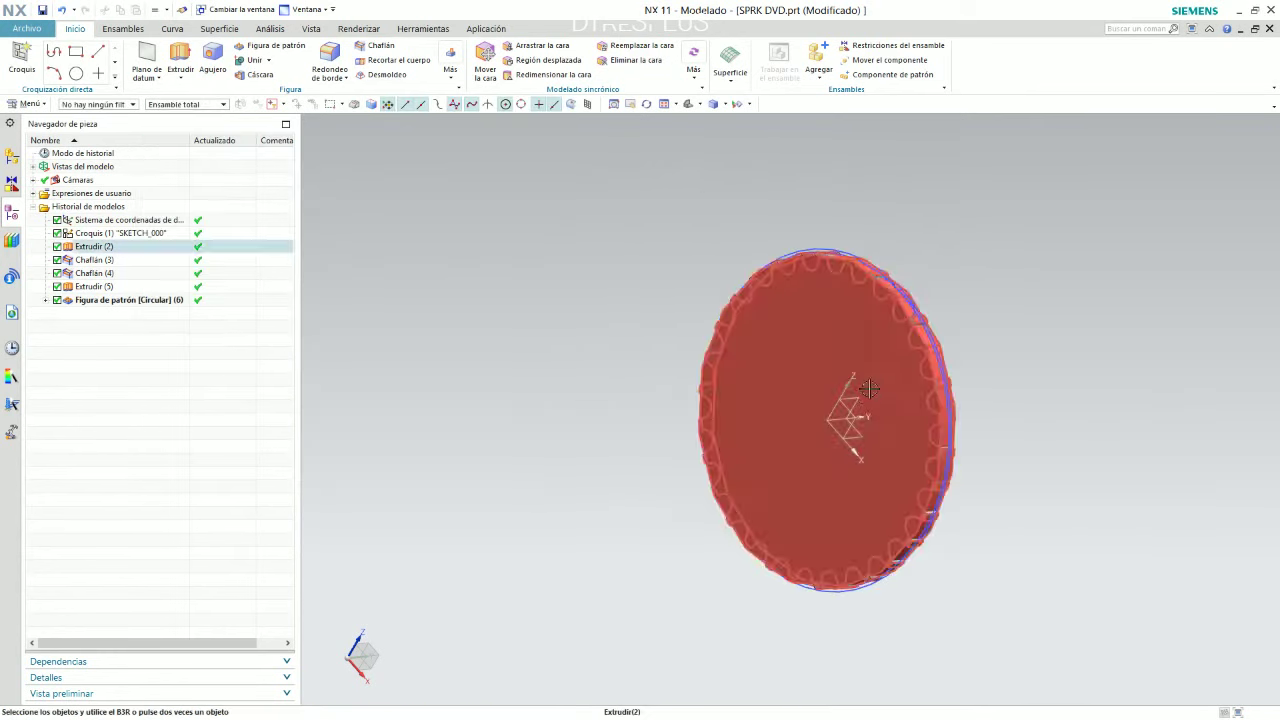
pyautogui.hotkey('ctrl', 'e')
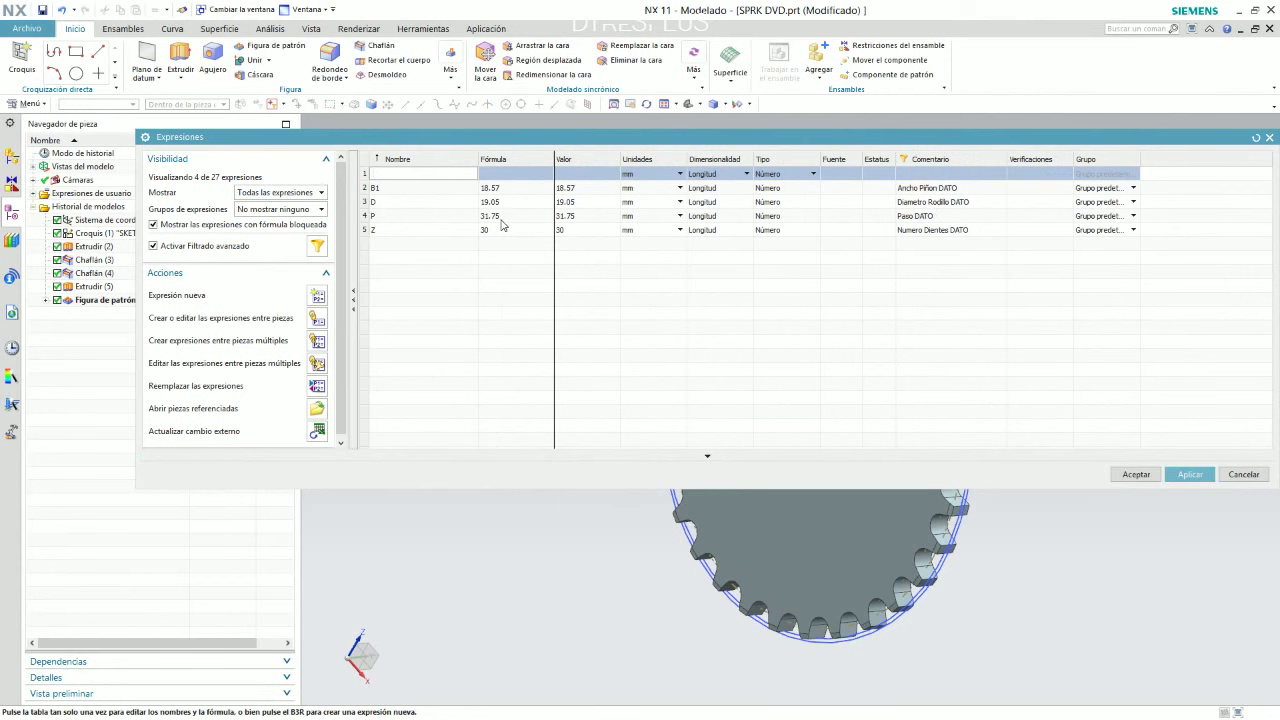
# Step: Look up chain 10 in the table photo and set width B1 to 6.02
pyautogui.click(506, 221)
pyautogui.hotkey('alt', 'Tab')
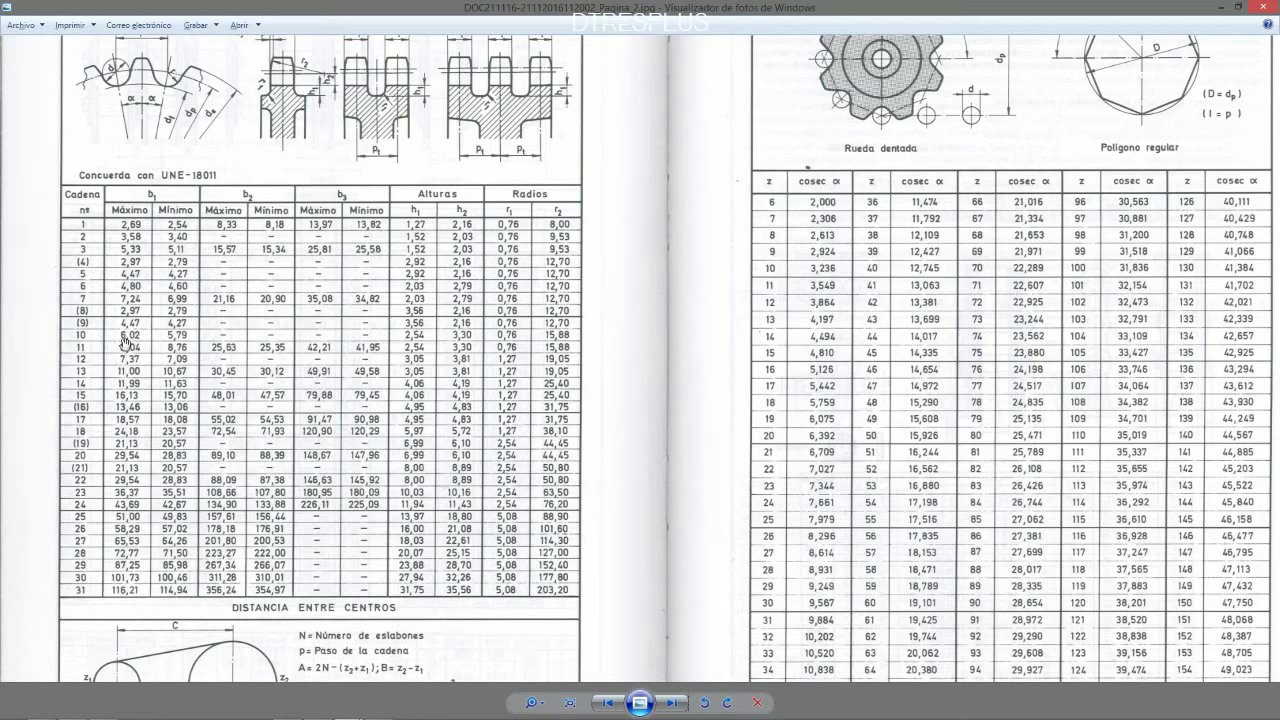
pyautogui.hotkey('alt', 'Tab')
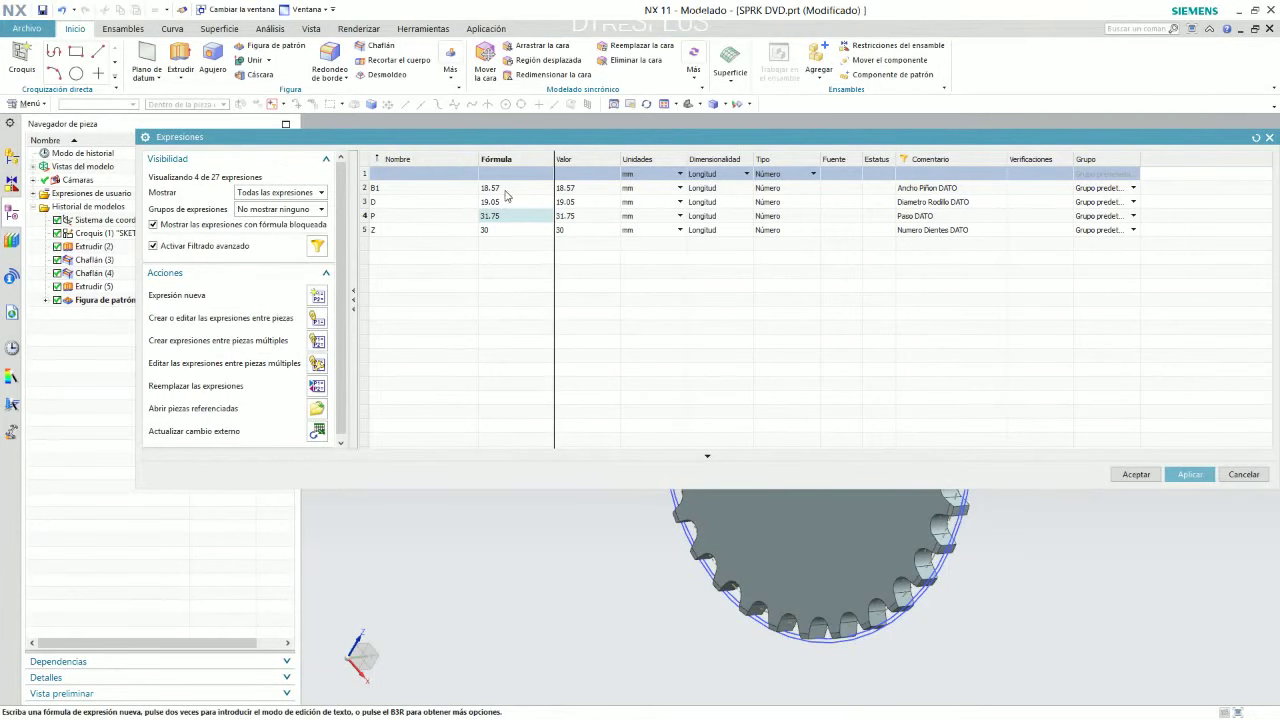
pyautogui.doubleClick(505, 188)
pyautogui.write('6.02')
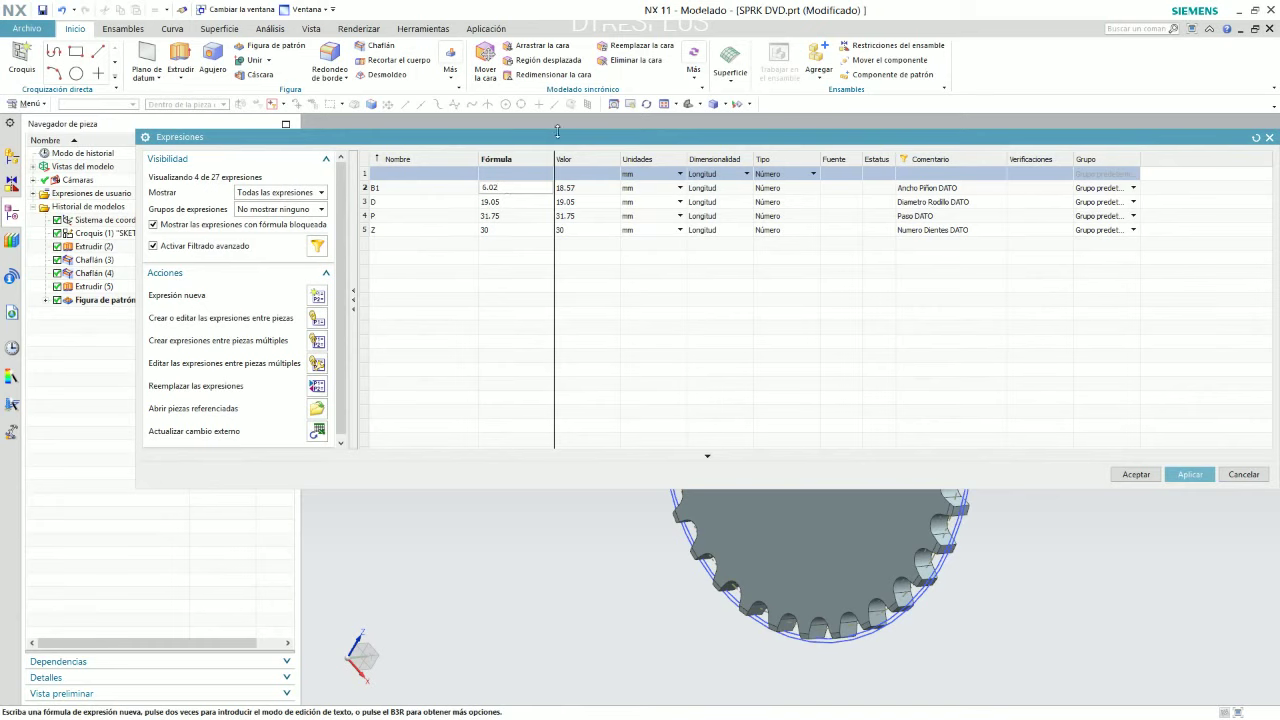
pyautogui.hotkey('alt', 'Tab')
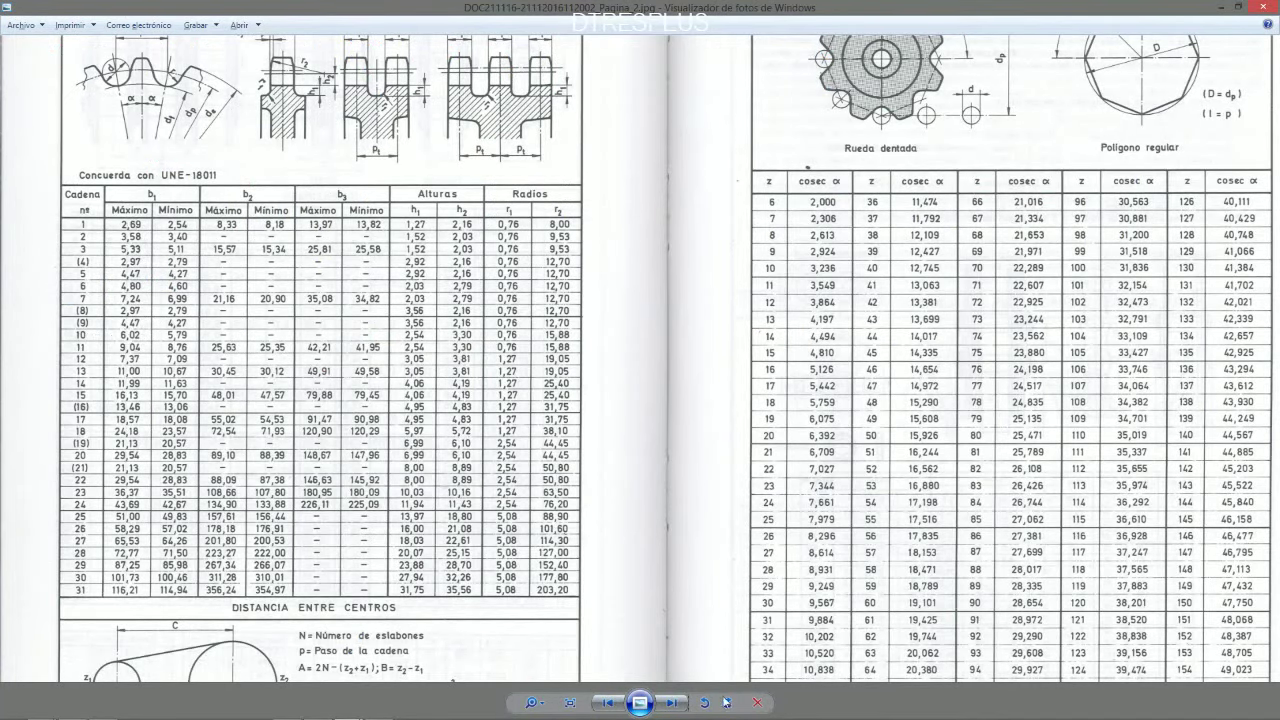
pyautogui.click(608, 703)
pyautogui.scroll(3, 843, 344)
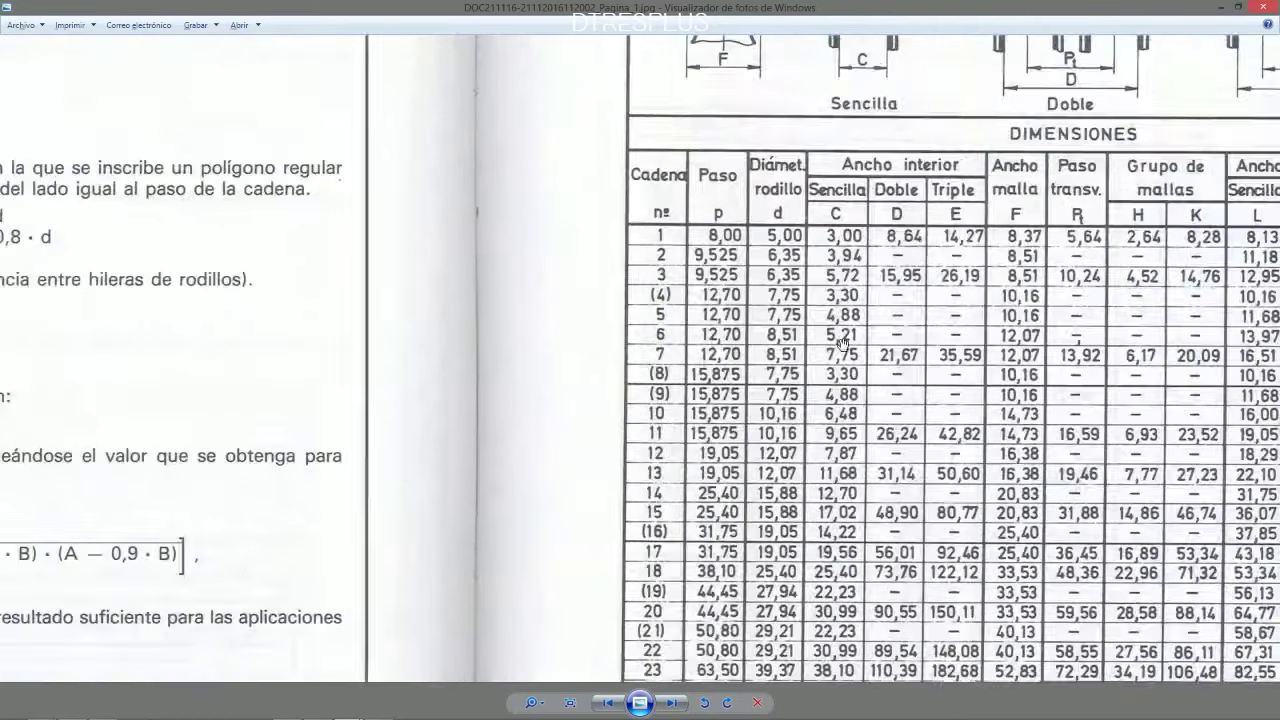
pyautogui.scroll(2, 709, 372)
pyautogui.moveTo(709, 372); pyautogui.dragTo(678, 341)
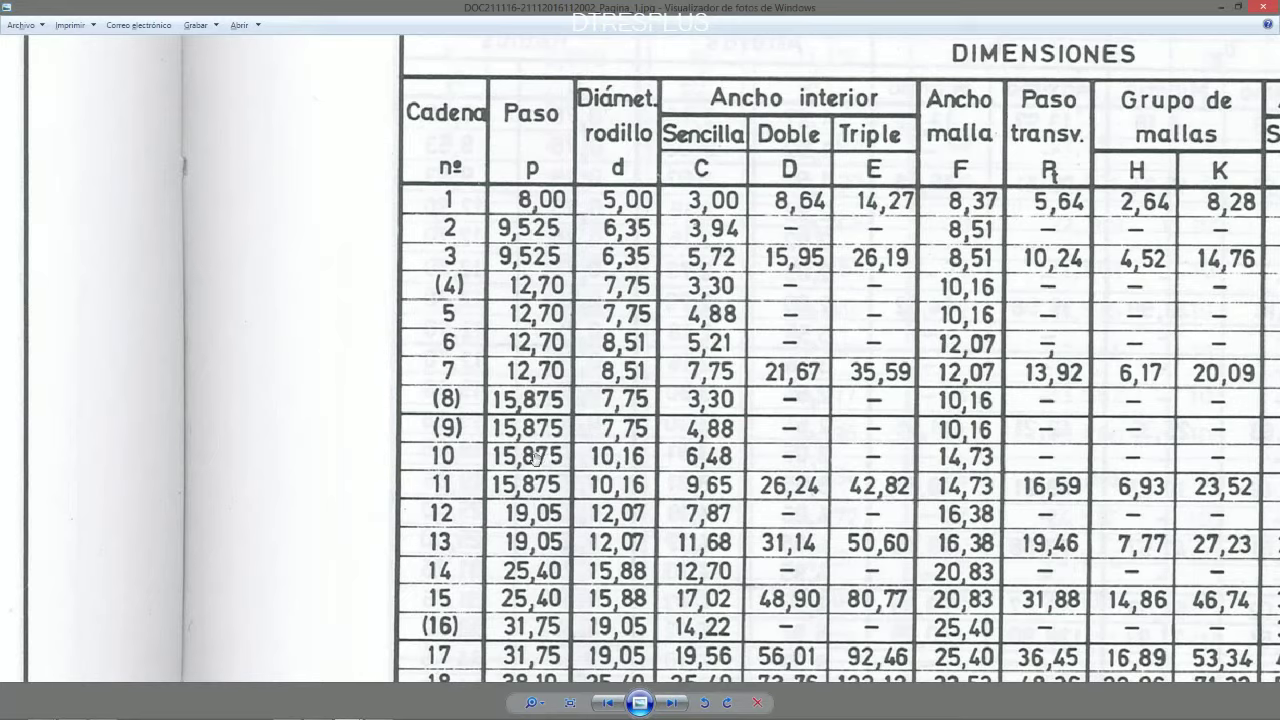
pyautogui.hotkey('alt', 'Tab')
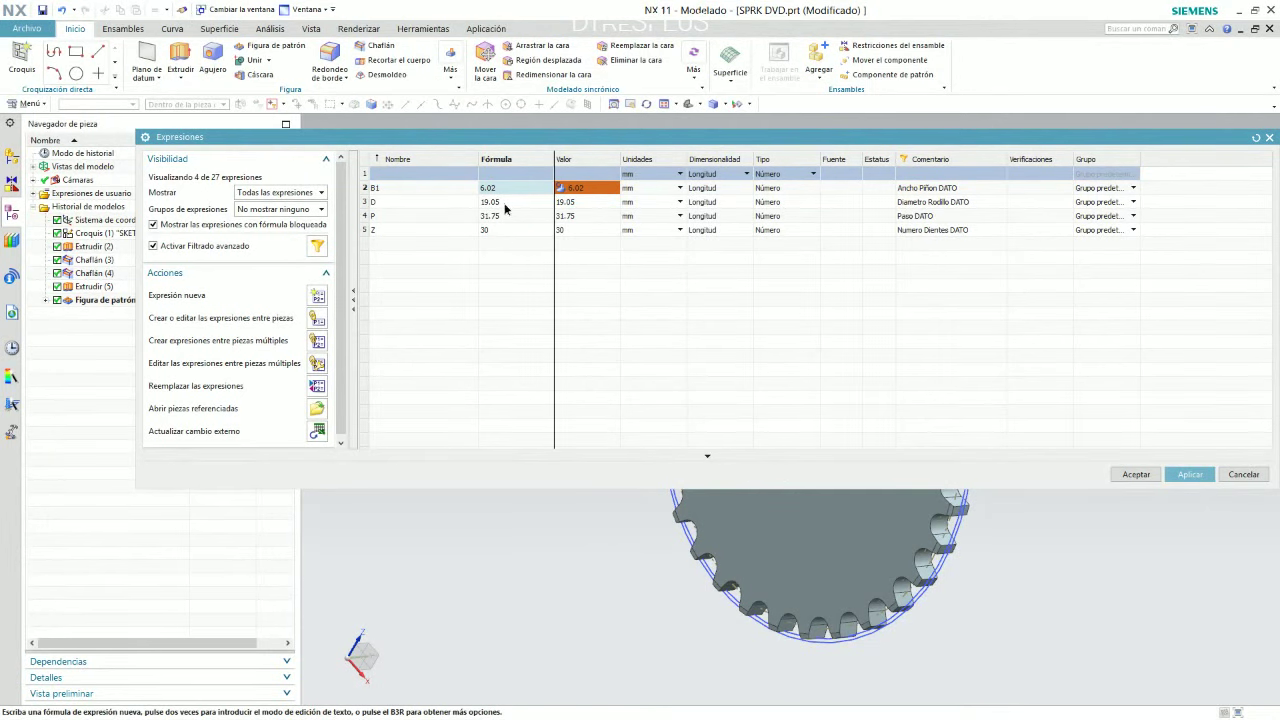
# Step: Set pitch P to 15.875 and roller diameter D to 10.16, then rebuild the sprocket
pyautogui.click(492, 216)
pyautogui.click(496, 217)
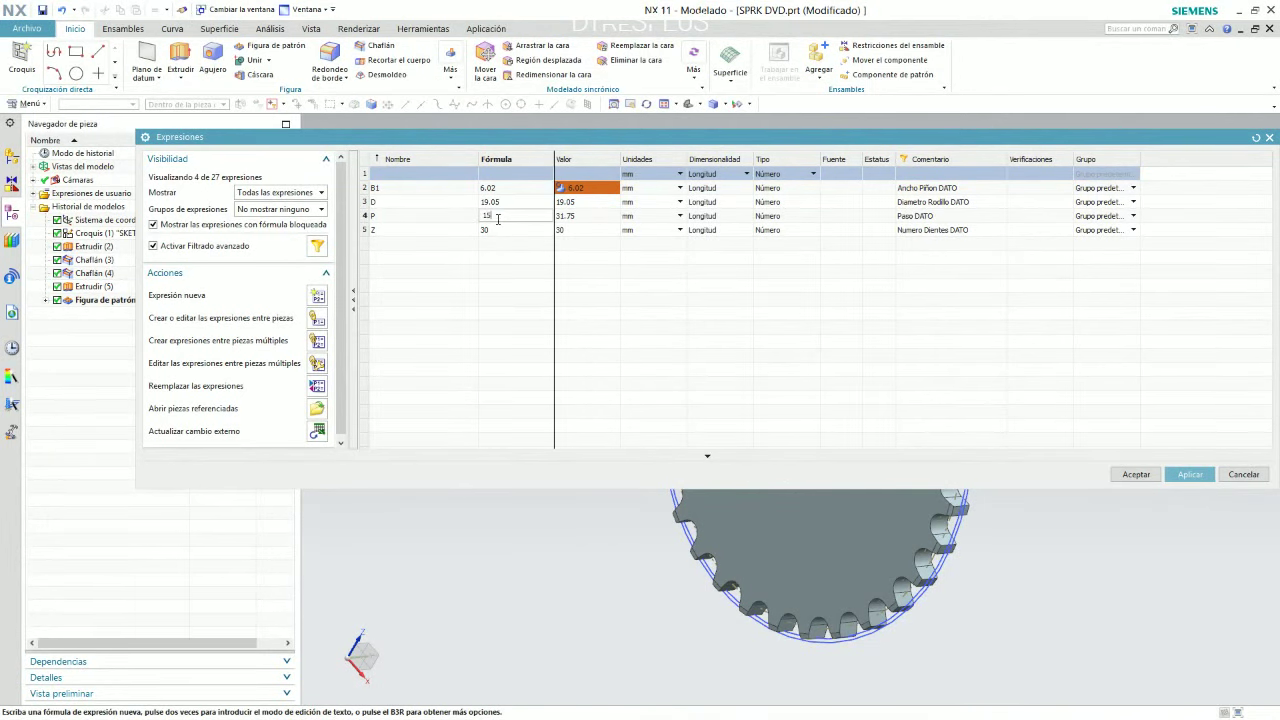
pyautogui.write('.875')
pyautogui.press('Return')
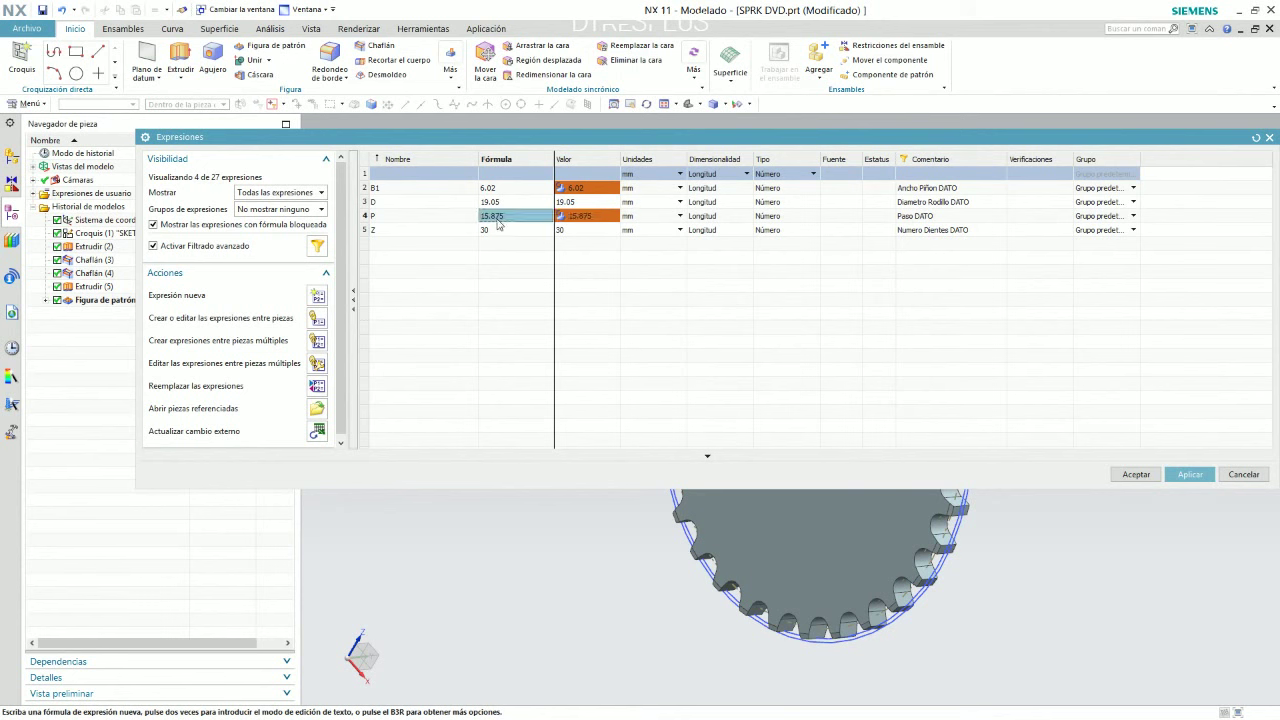
pyautogui.hotkey('alt', 'Tab')
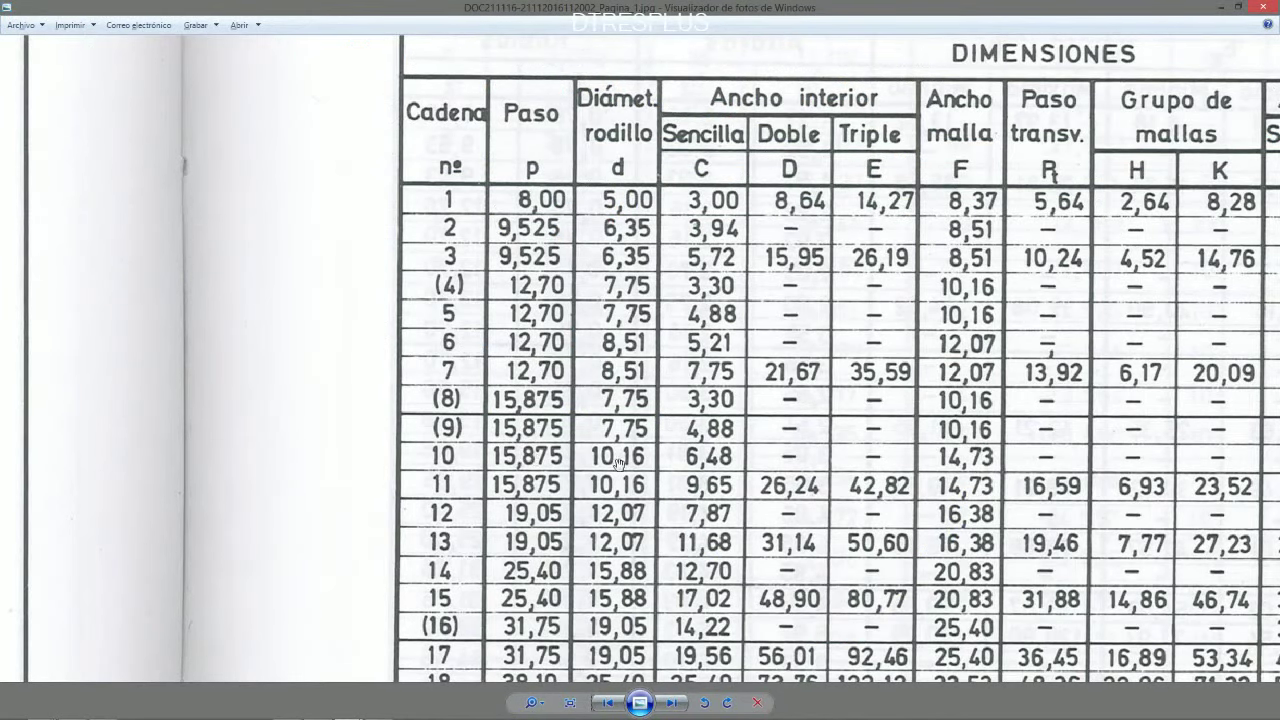
pyautogui.hotkey('alt', 'Tab')
pyautogui.doubleClick(510, 204)
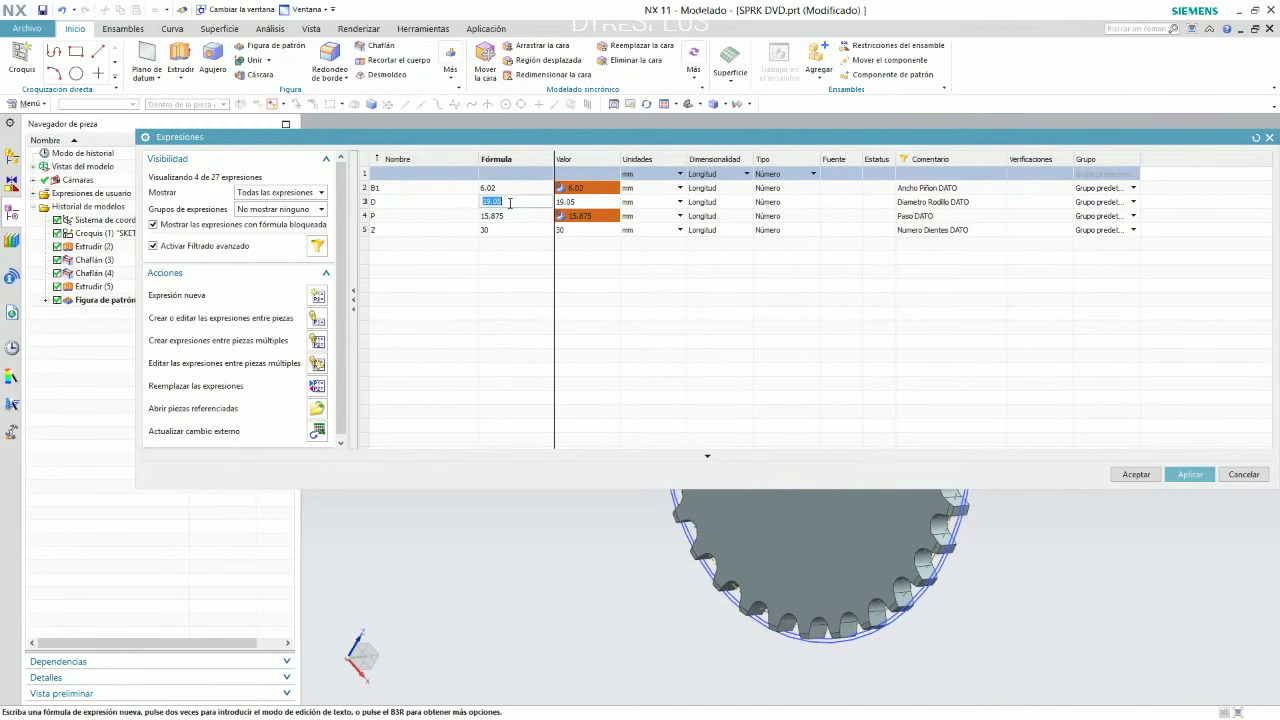
pyautogui.write('16')
pyautogui.press('Return')
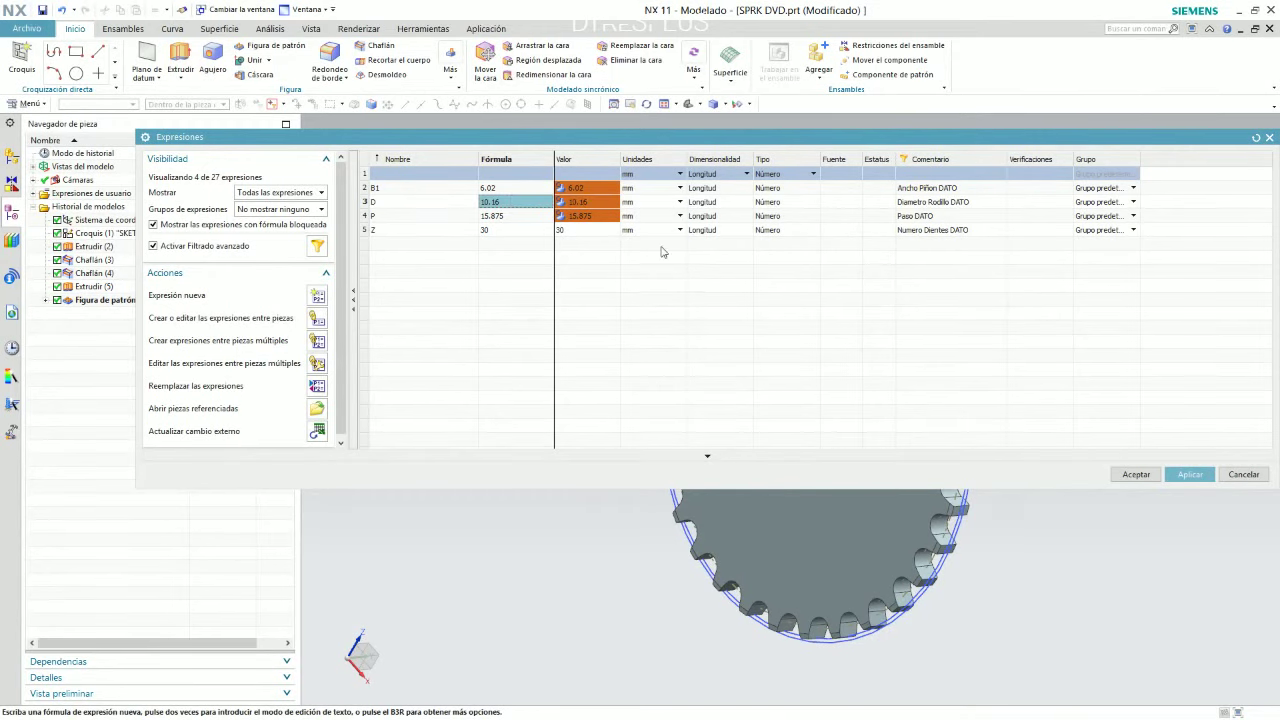
pyautogui.click(1136, 474)
pyautogui.moveTo(931, 434)
pyautogui.mouseDown(button='middle')
pyautogui.moveTo(842, 343)
pyautogui.moveTo(886, 337)
pyautogui.mouseUp(button='middle')
pyautogui.scroll(3, 842, 343)
pyautogui.scroll(-3, 886, 337)
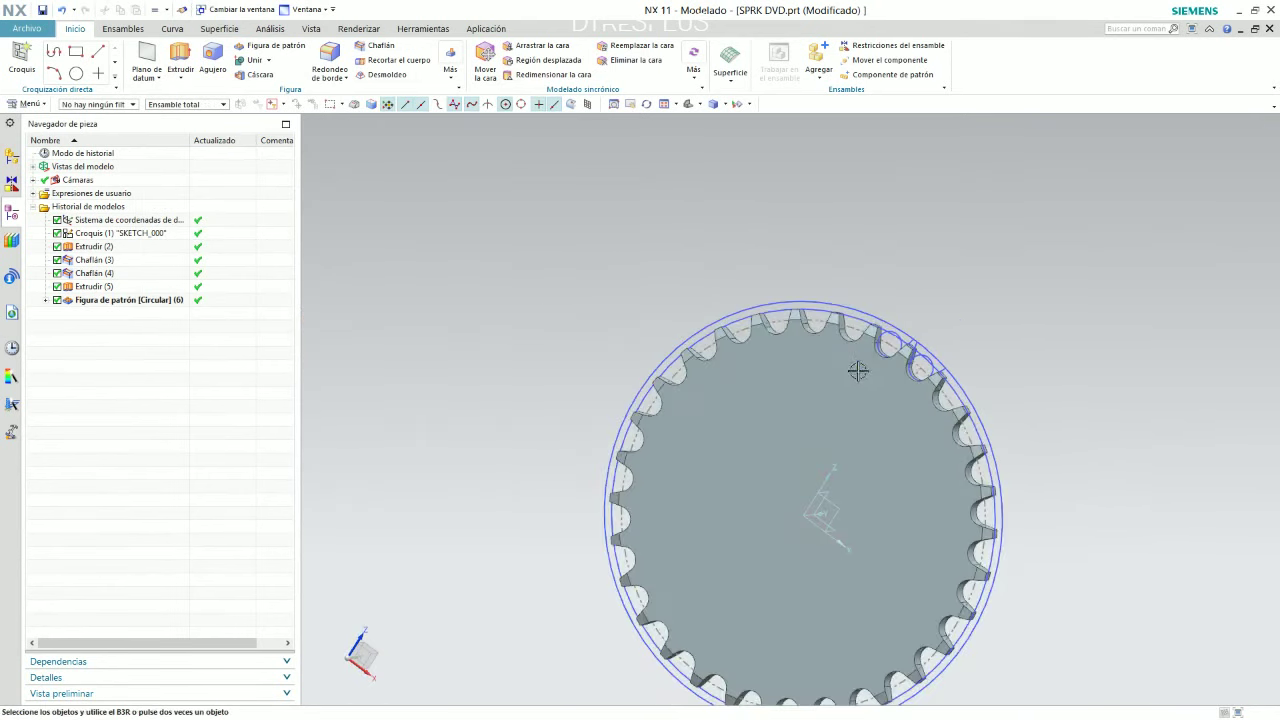
# Step: Change Z to 12 and regenerate the sprocket with 12 teeth
pyautogui.hotkey('ctrl', 'e')
pyautogui.click(495, 230)
pyautogui.click(495, 230)
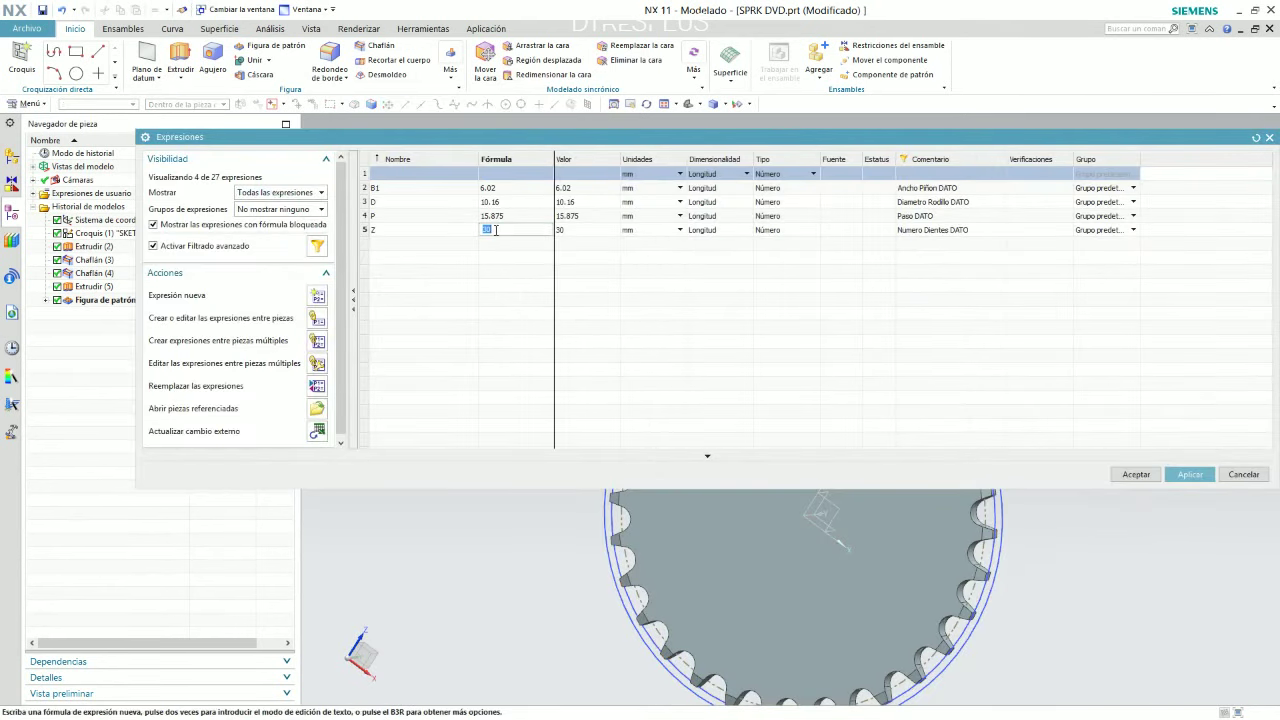
pyautogui.write('12')
pyautogui.press('Return')
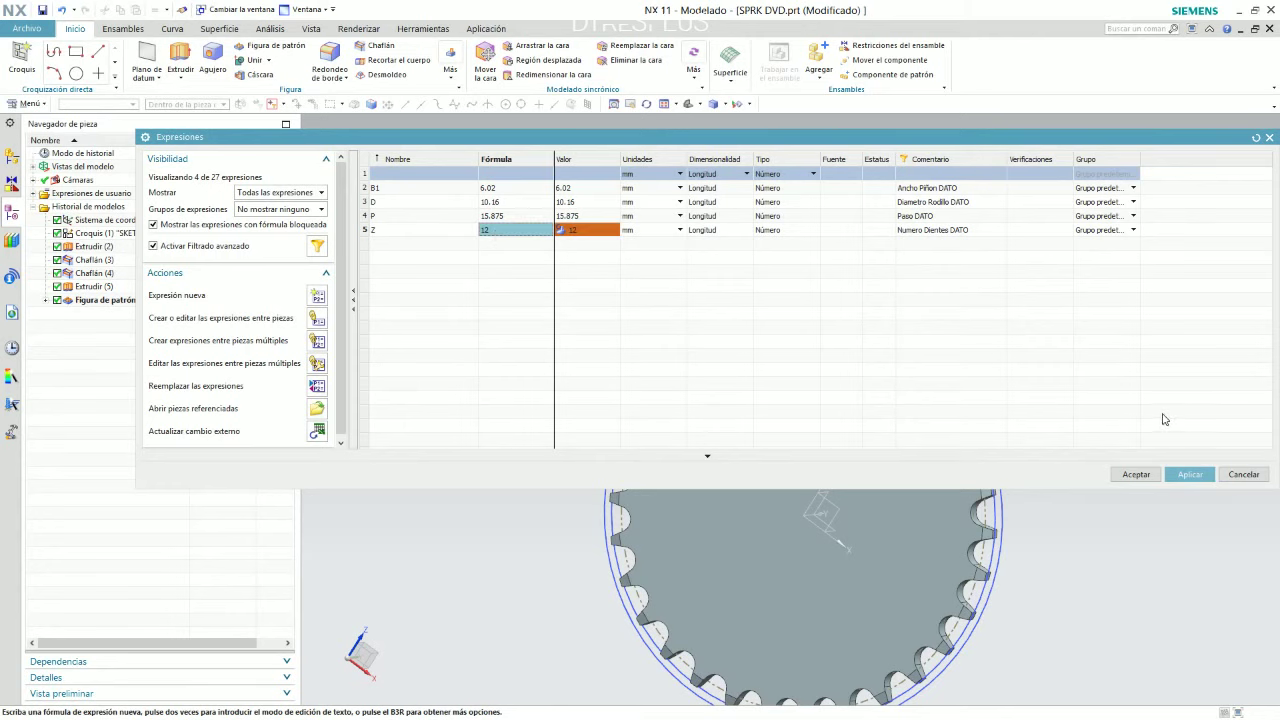
pyautogui.click(1136, 474)
pyautogui.moveTo(817, 491); pyautogui.dragTo(805, 440, button='middle')
pyautogui.scroll(-2, 805, 440)
pyautogui.scroll(3, 796, 427)
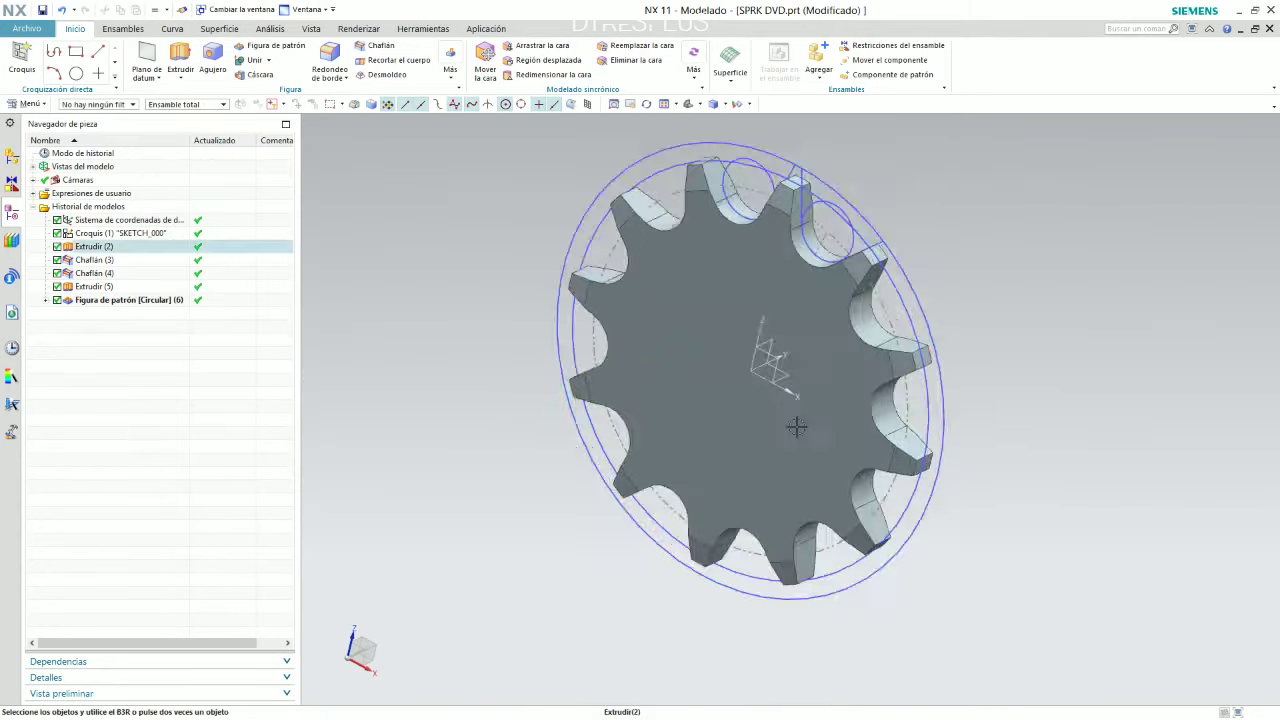
pyautogui.scroll(-1, 796, 427)
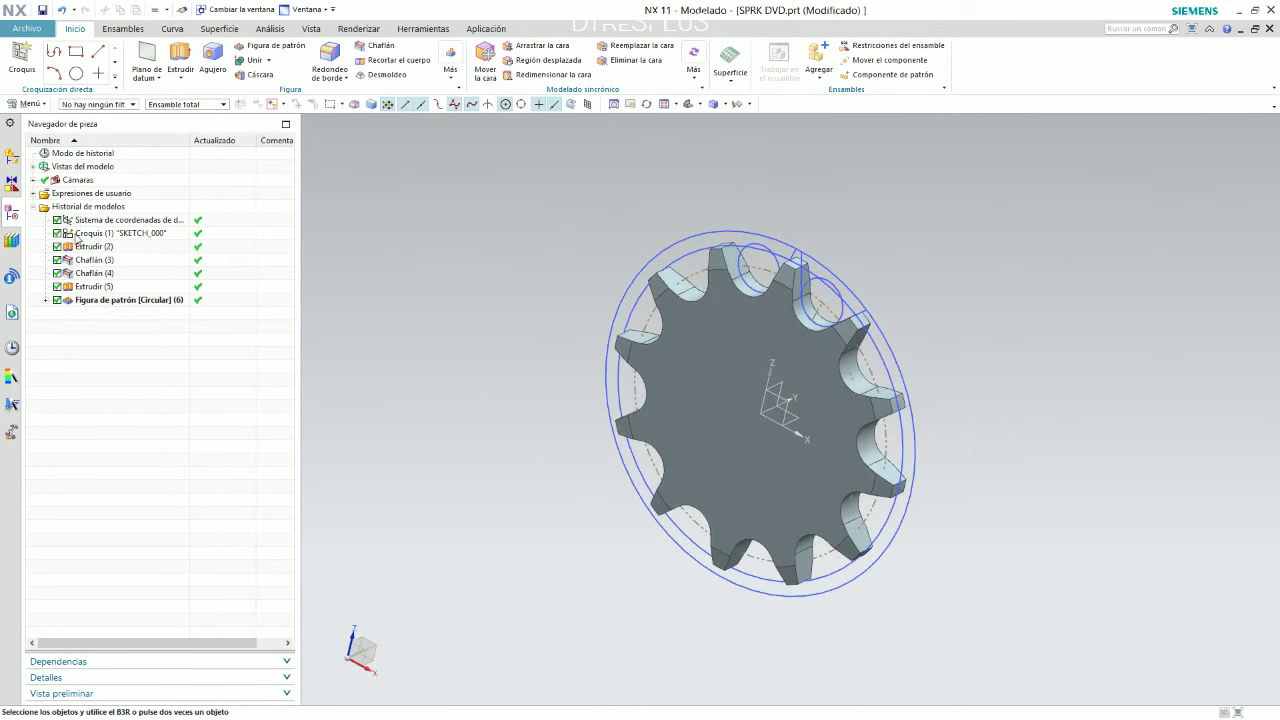
# Step: Suppress features Croquis (1) through Figura de patrón (6), then re-enable Croquis, Extrudir (2), Chaflán (3) and Chaflán (4)
pyautogui.click(127, 302)
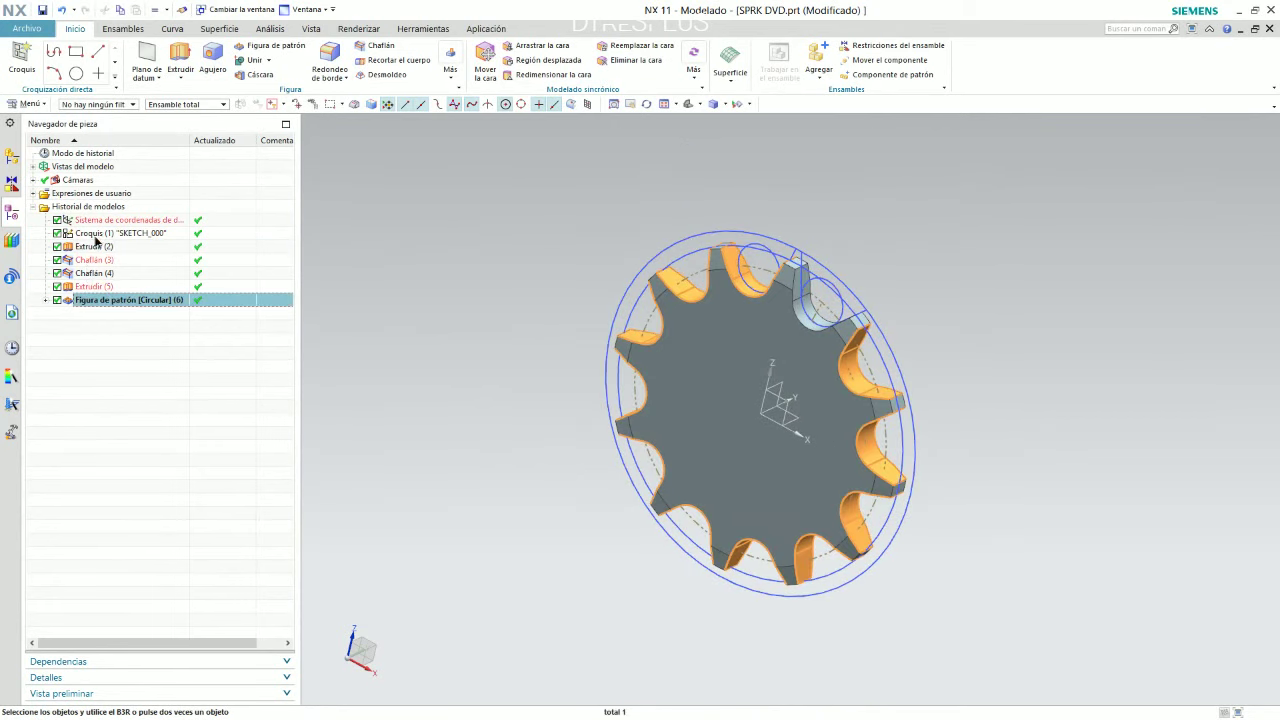
pyautogui.keyDown('shift'); pyautogui.click(96, 236); pyautogui.keyUp('shift')
pyautogui.click(57, 300)
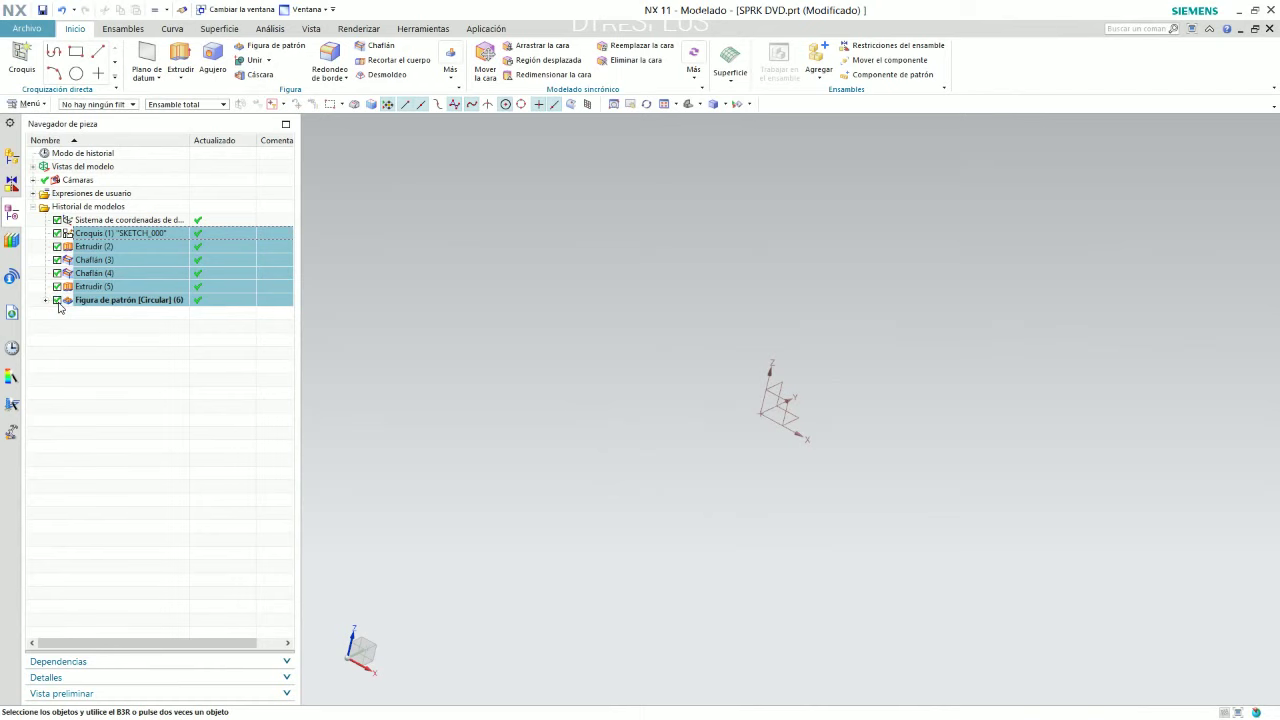
pyautogui.click(57, 233)
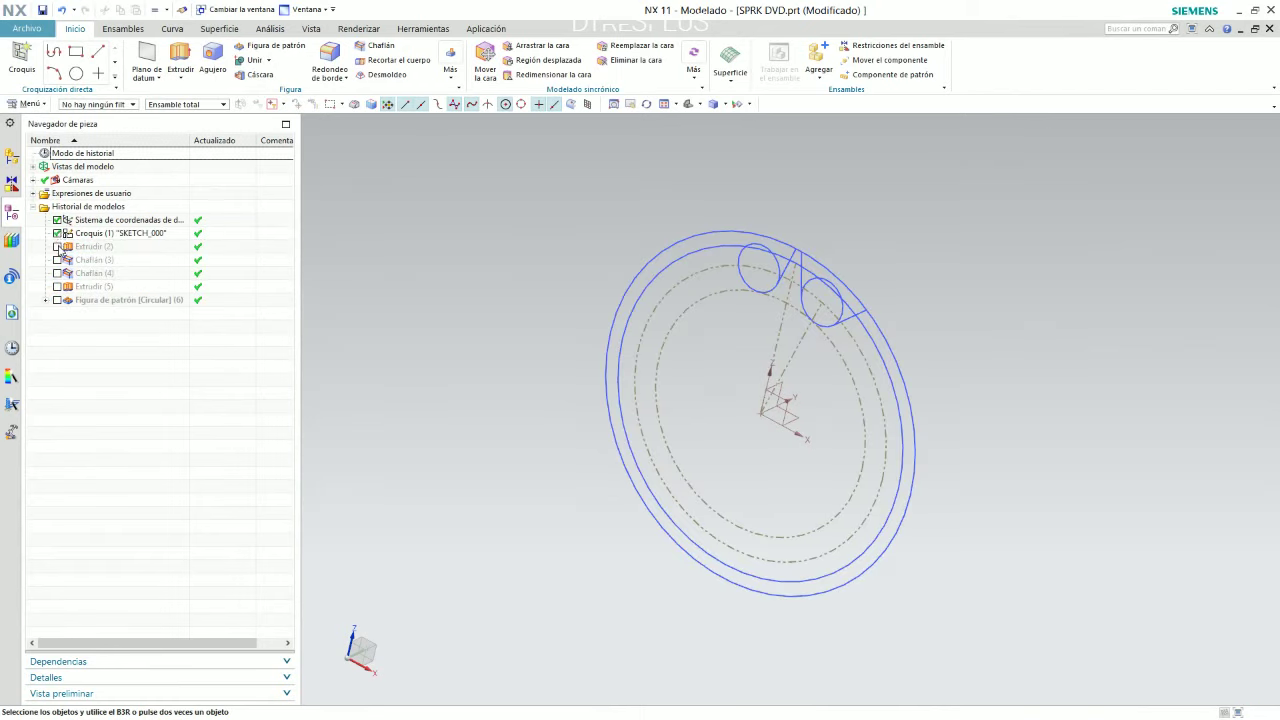
pyautogui.click(57, 246)
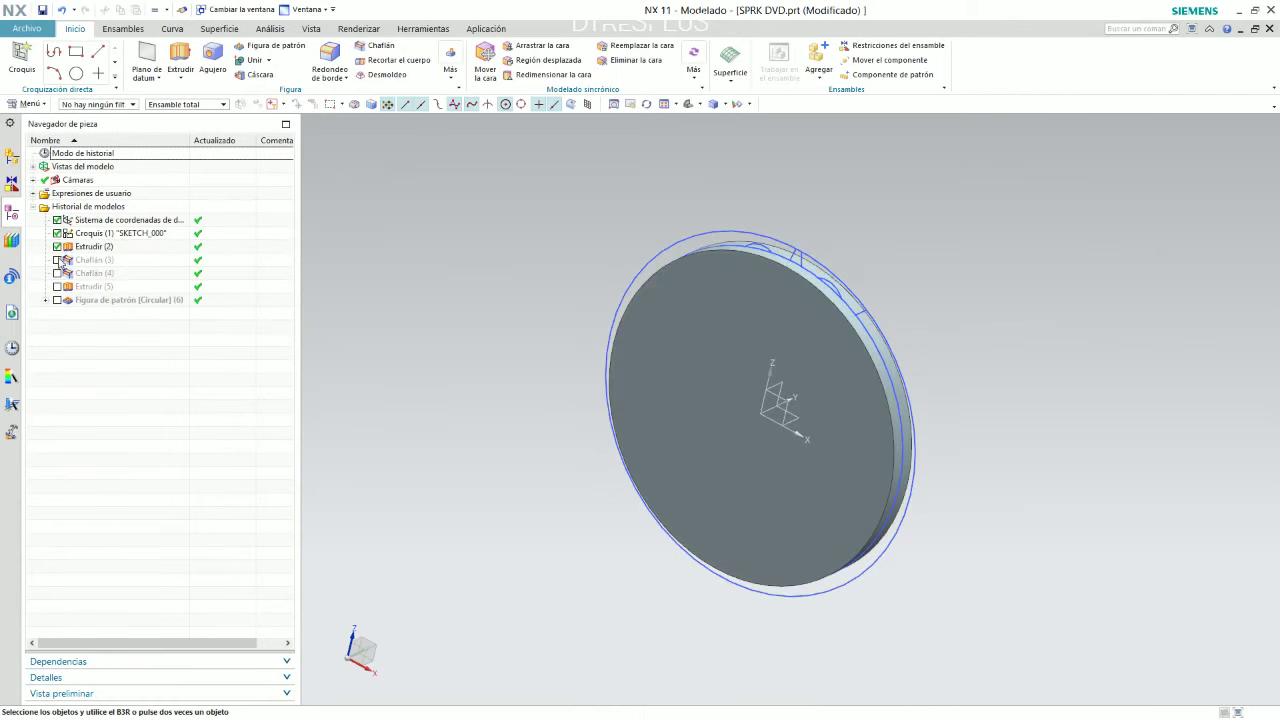
pyautogui.click(58, 260)
pyautogui.click(57, 273)
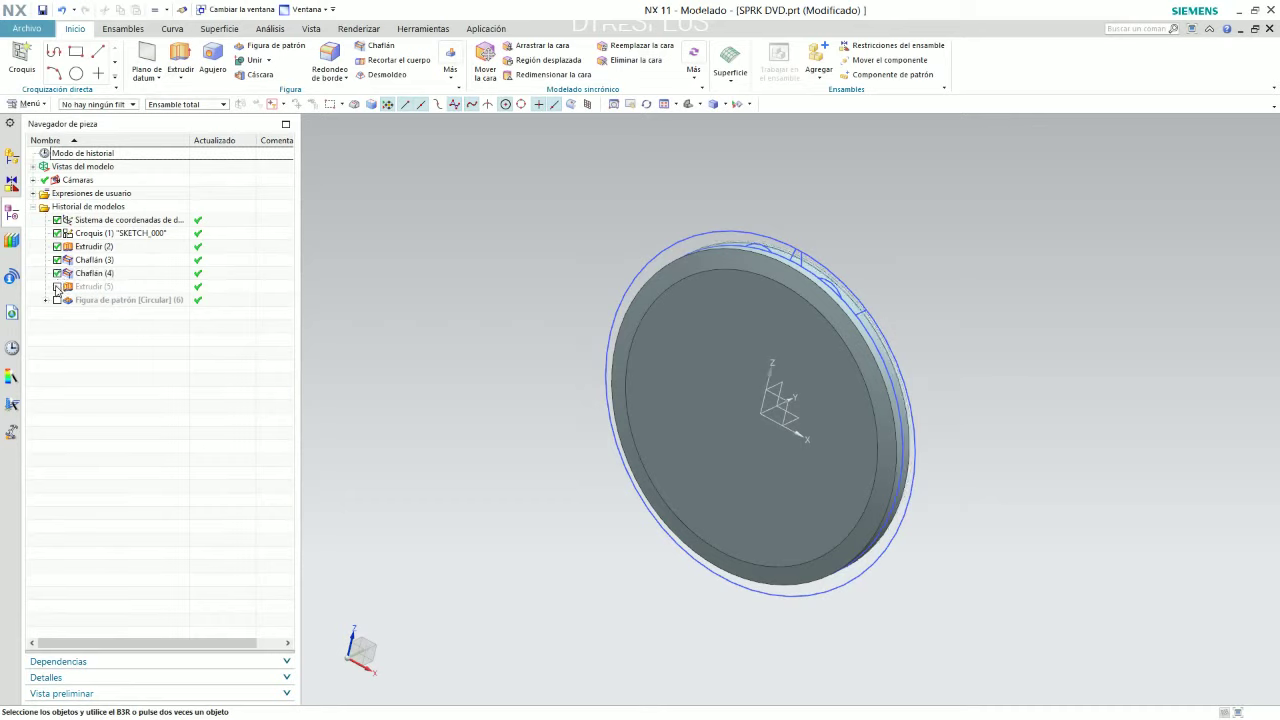